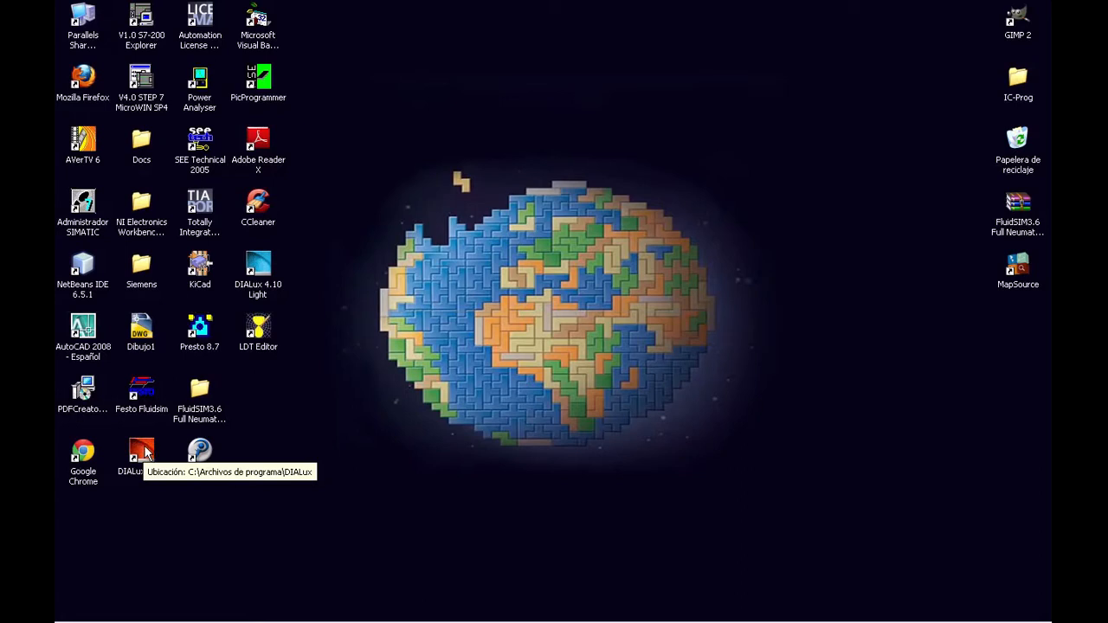
Launch DIALux 4.10, slightly narrow the project manager pane and create a new project.
left_click(142, 452)
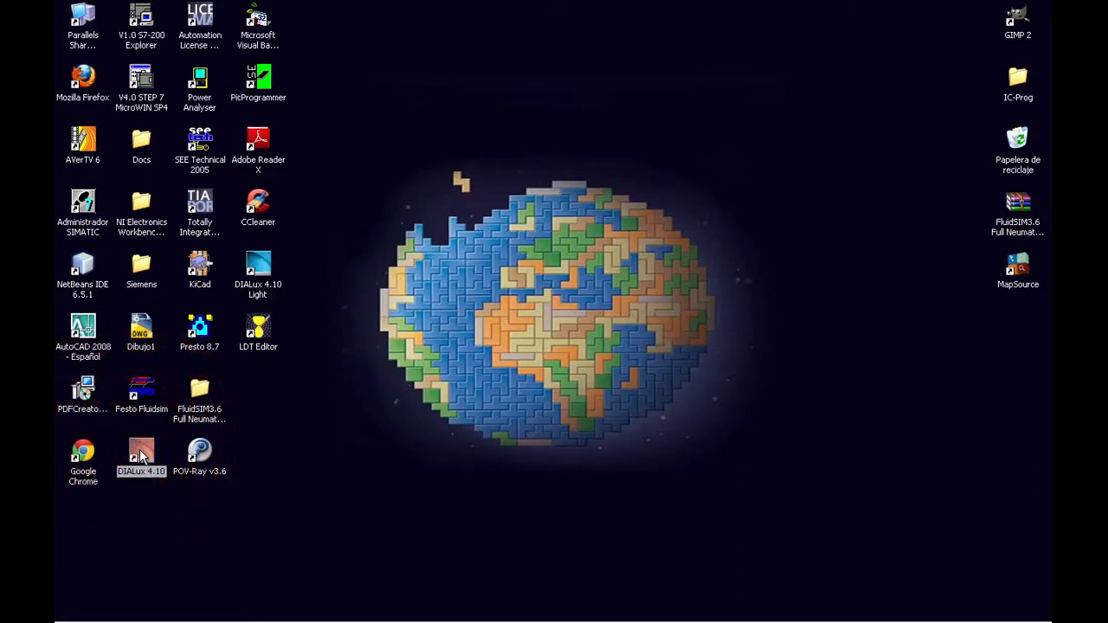
double_click(141, 456)
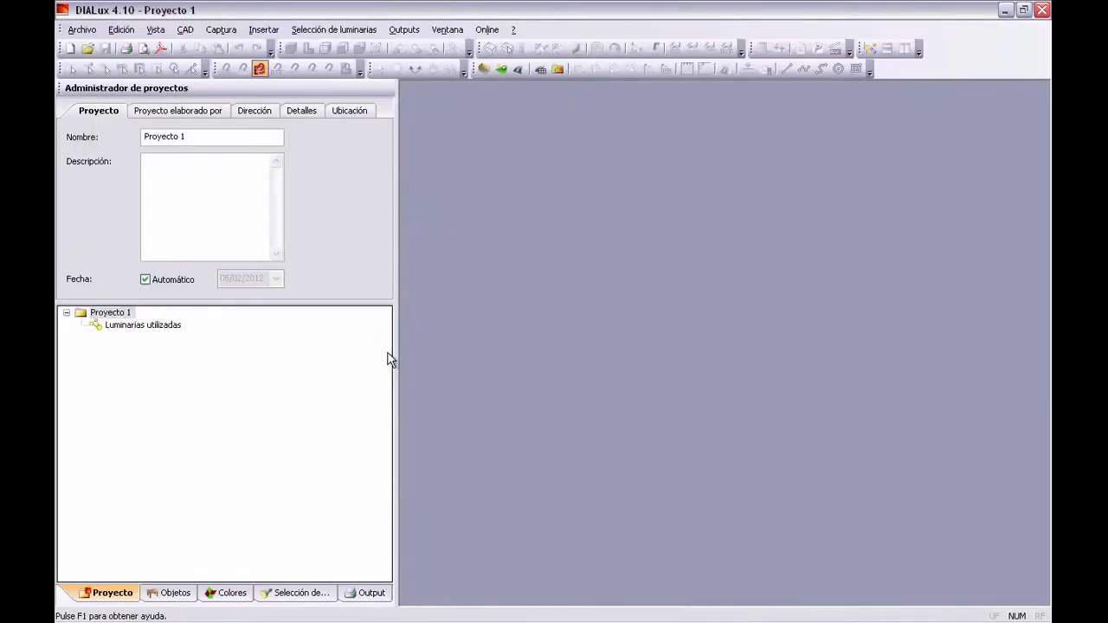
mouse_move(398, 345)
left_mouse_down()
mouse_move(376, 346)
mouse_move(387, 348)
left_mouse_up()
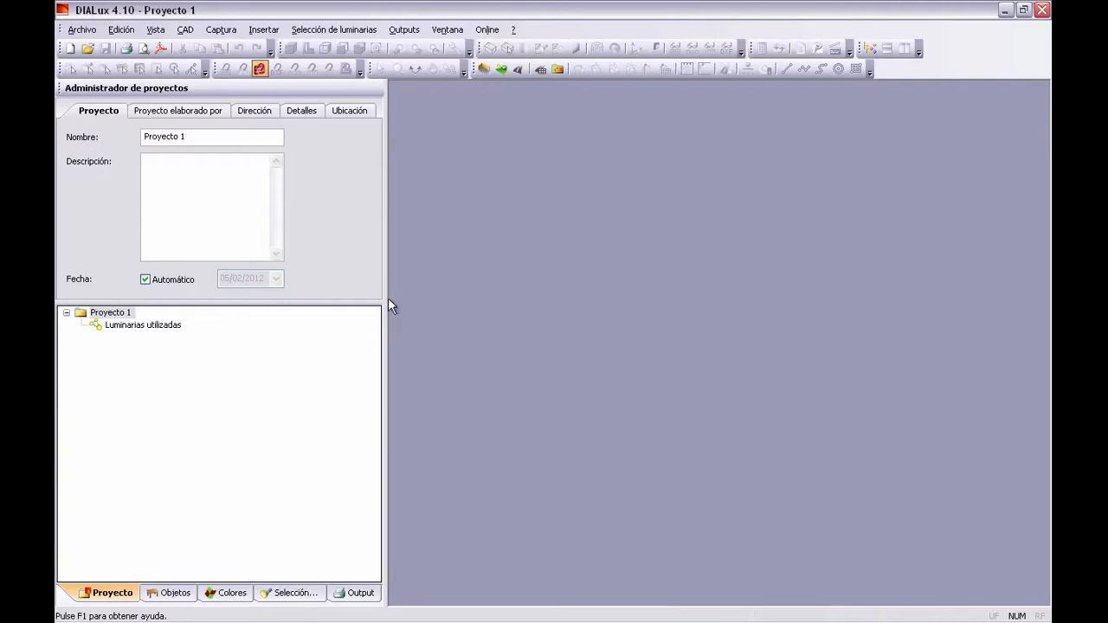
left_click_drag(383, 298, 382, 301)
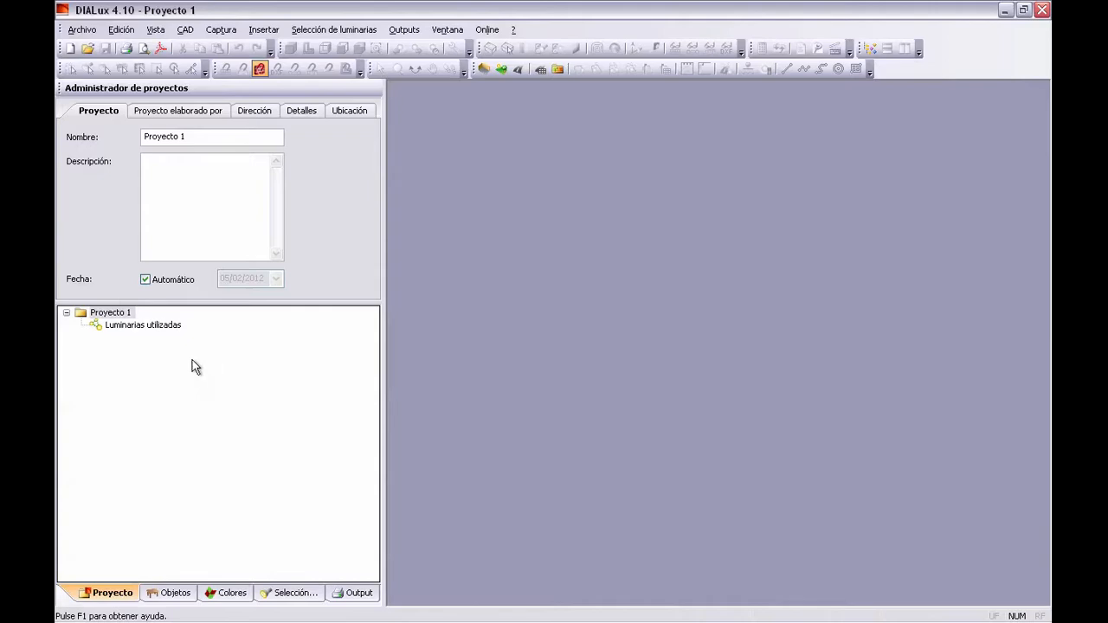
left_click(70, 50)
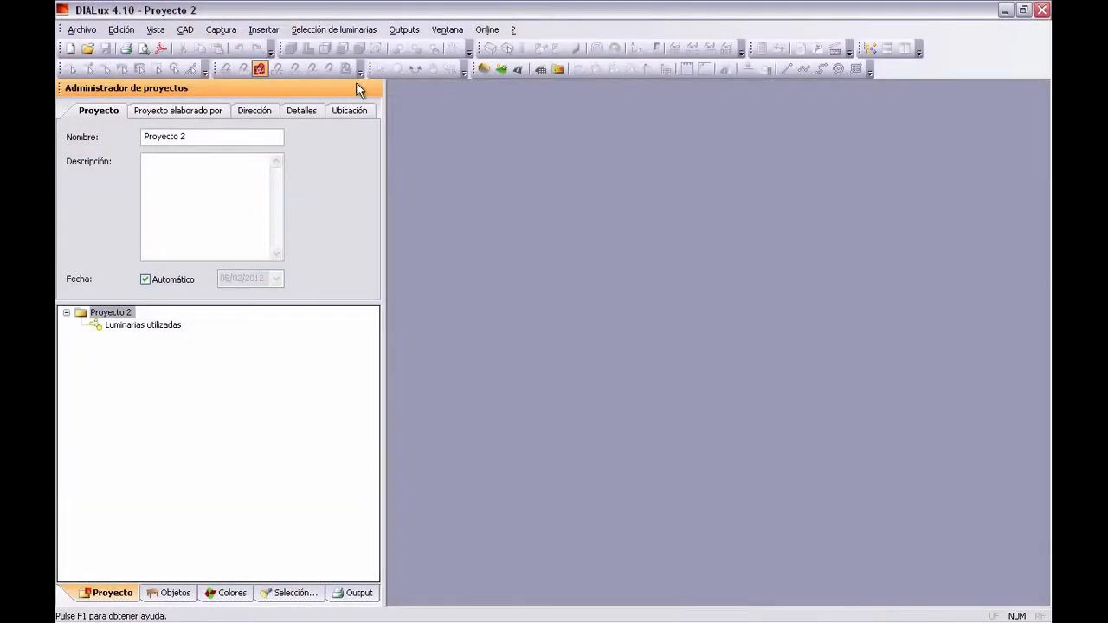
Name the new project Biblioteca.
left_click(212, 136)
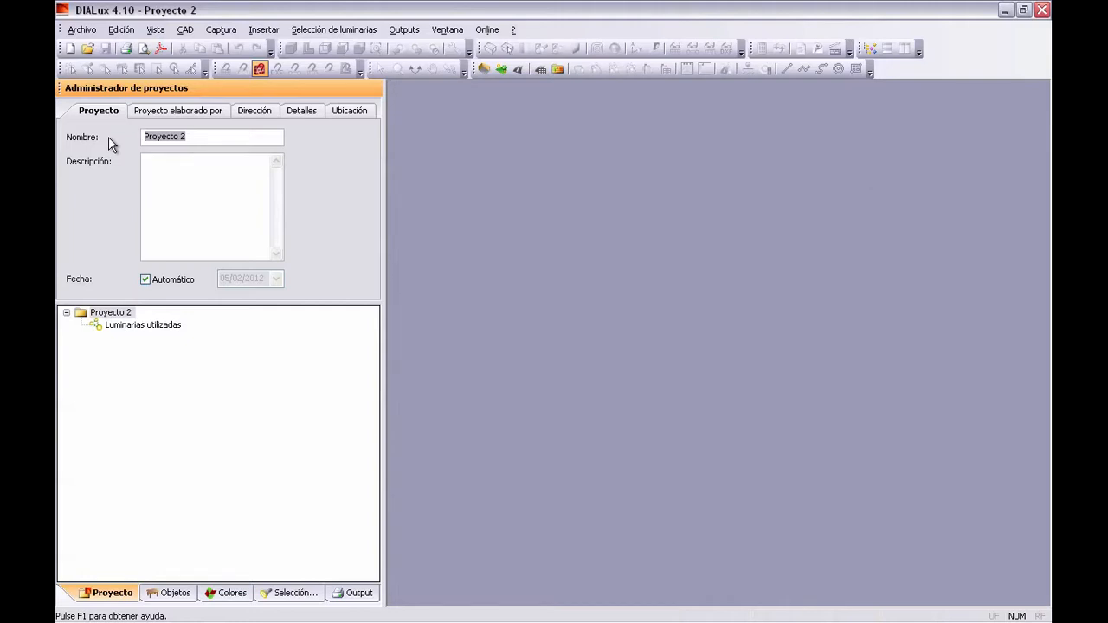
type("bibl")
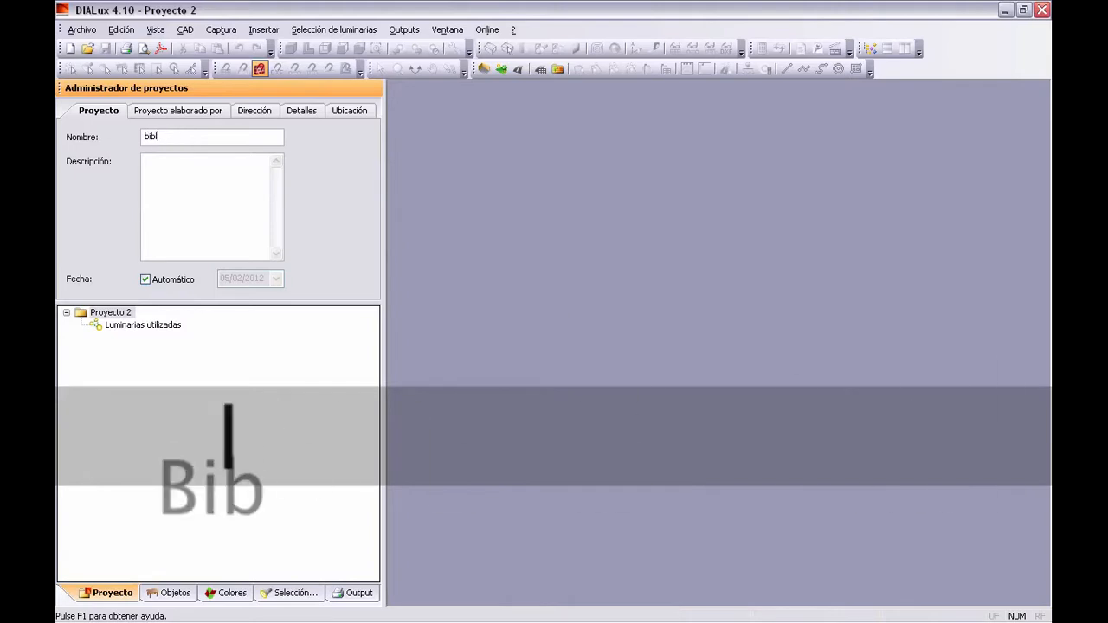
type("Blioteca")
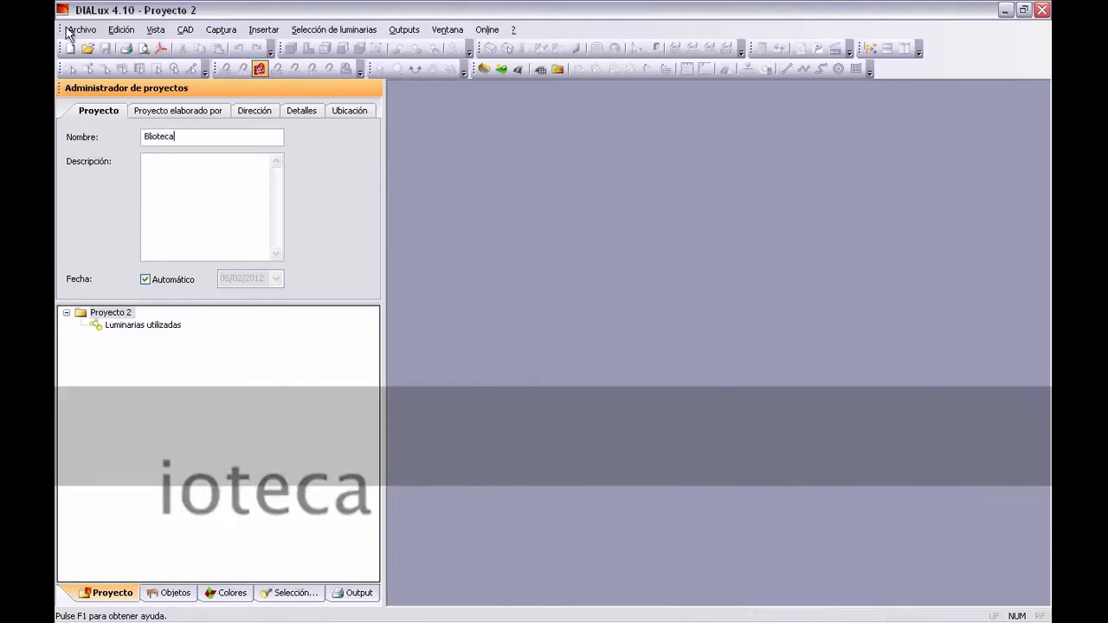
double_click(177, 137)
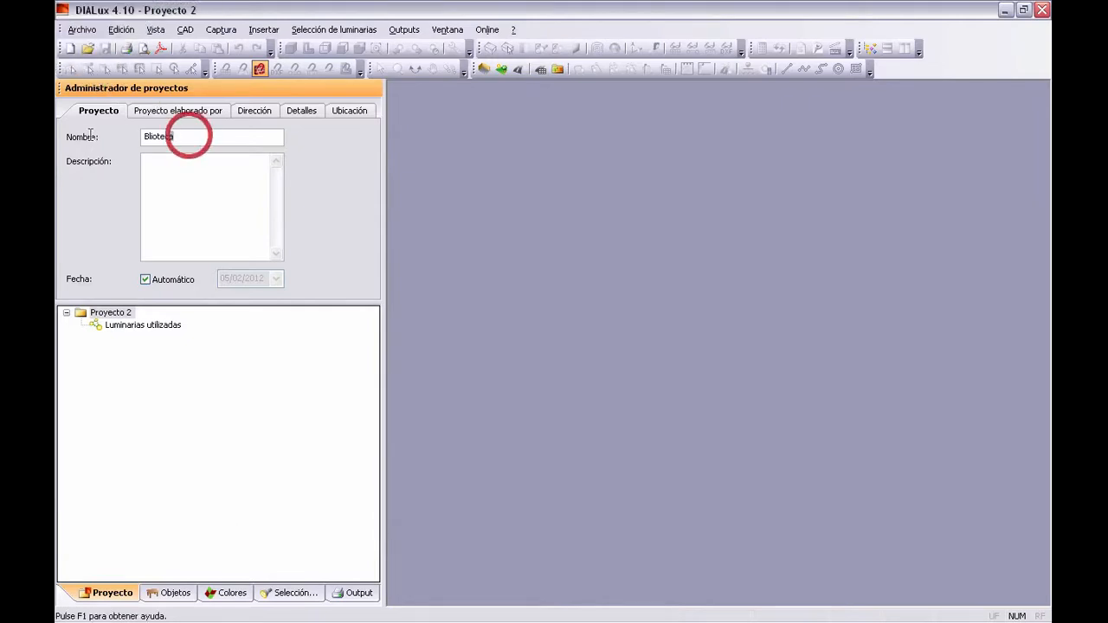
type("Biblioteca")
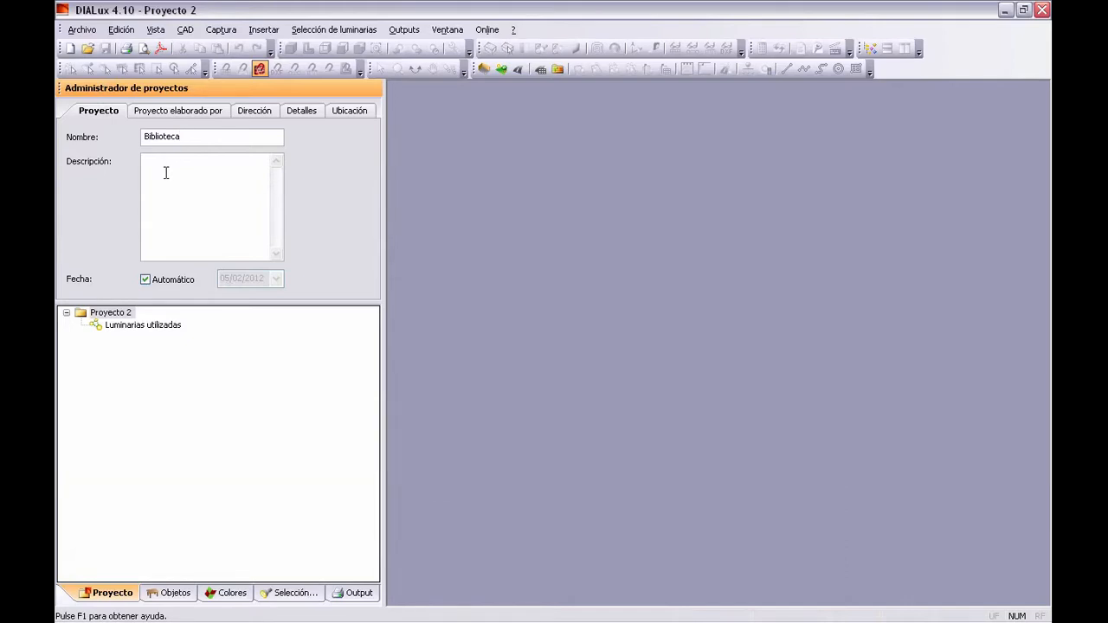
left_click(166, 173)
Review the project's author, address, additional details and geographic location information, and return to its general data.
left_click(173, 110)
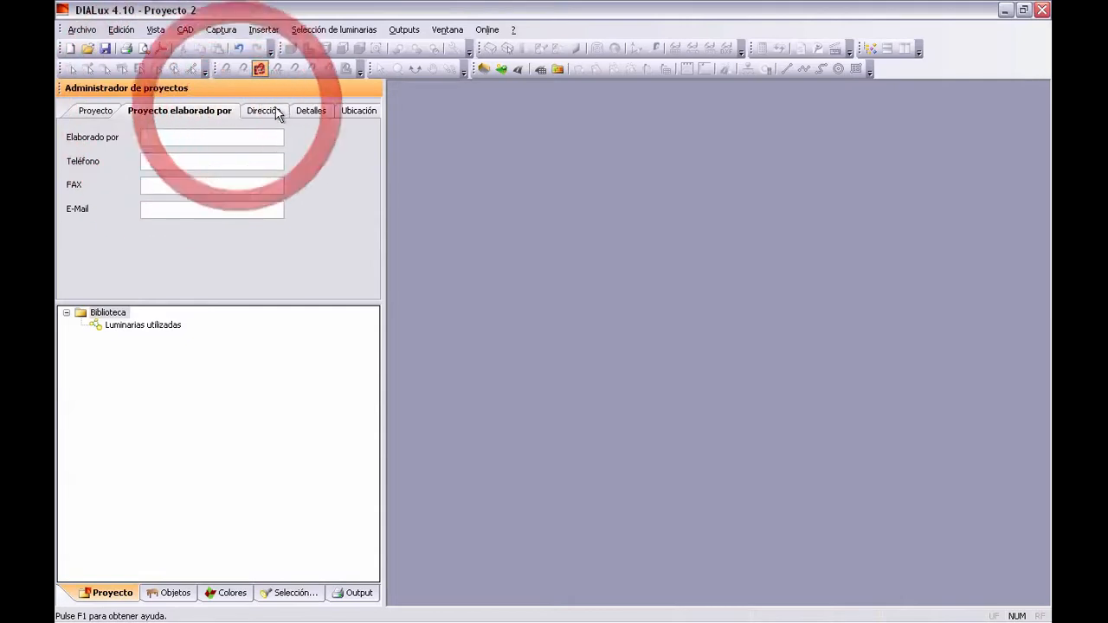
left_click(264, 111)
left_click(355, 111)
left_click(97, 113)
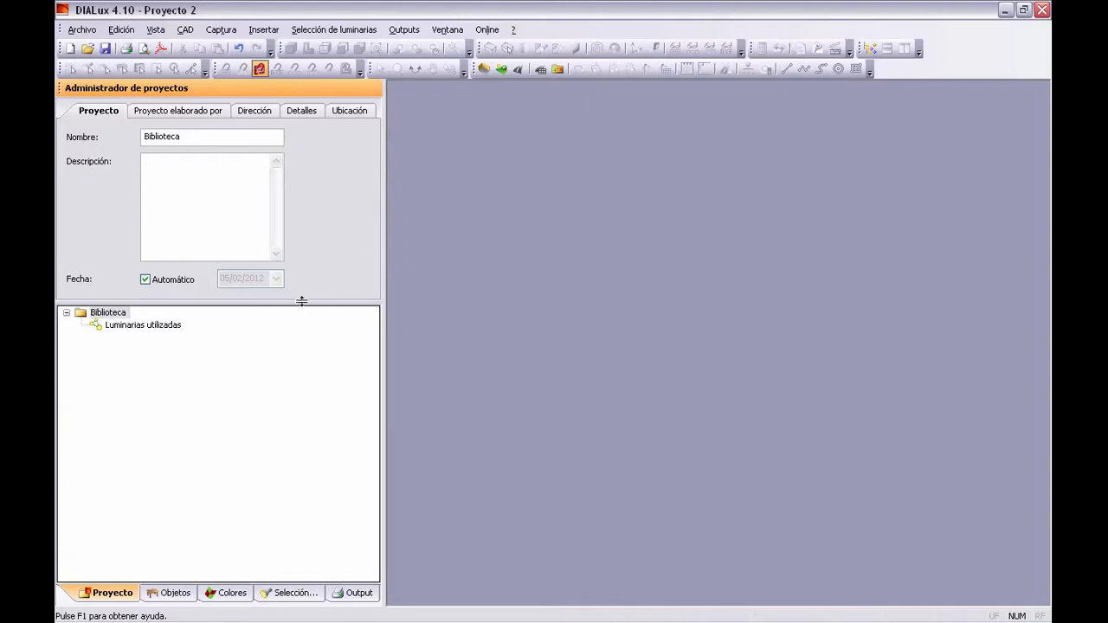
left_click(195, 135)
left_click(176, 112)
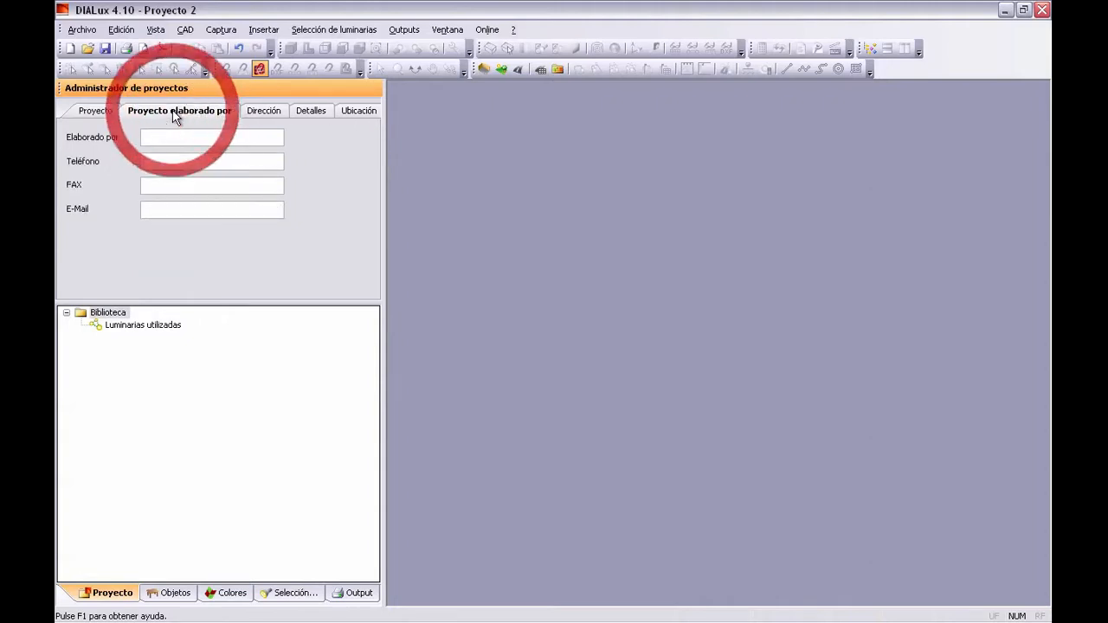
left_click(263, 114)
left_click(294, 111)
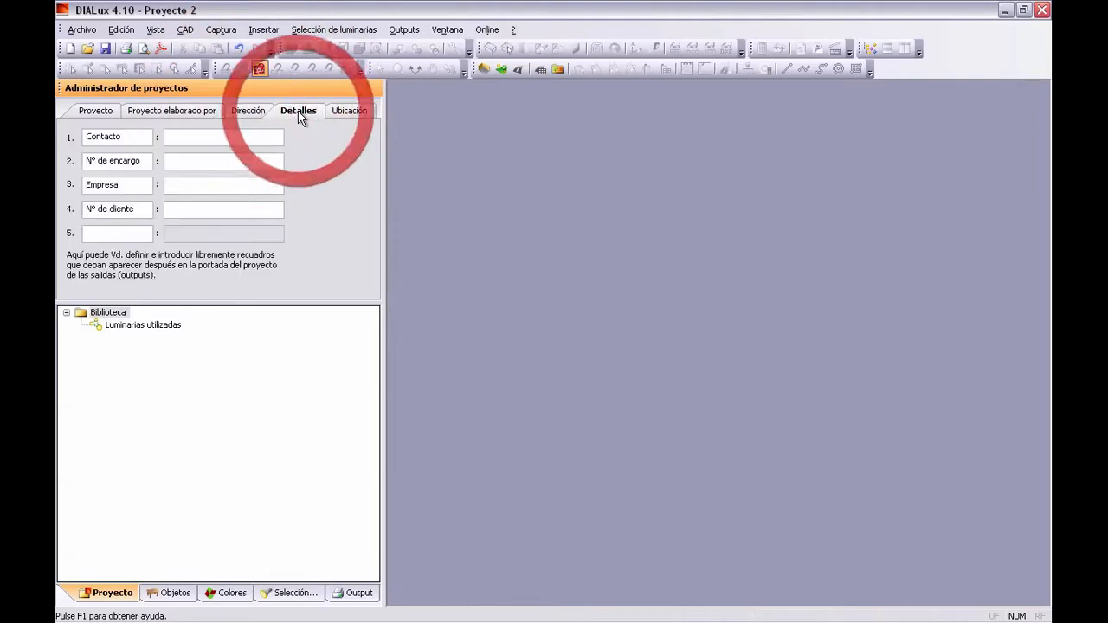
left_click(349, 111)
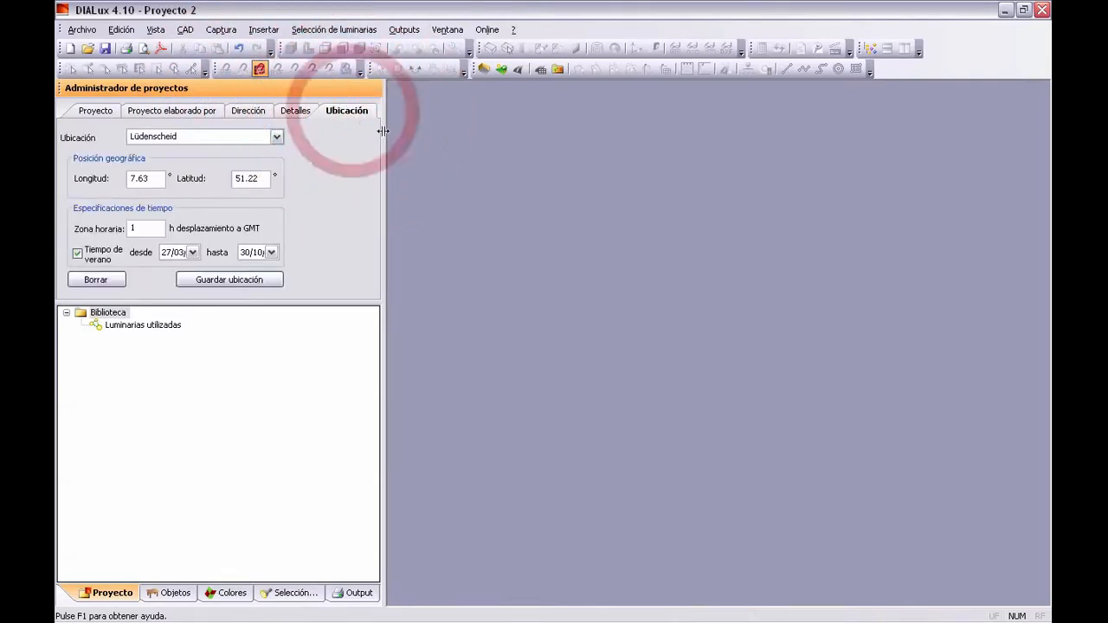
left_click_drag(384, 129, 389, 130)
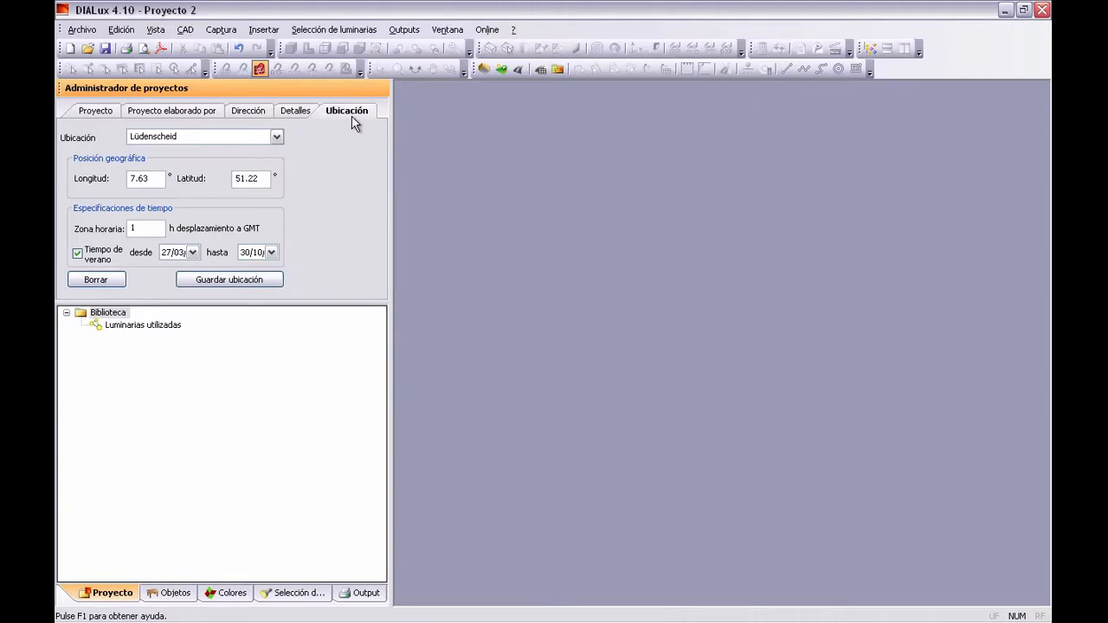
left_click(97, 113)
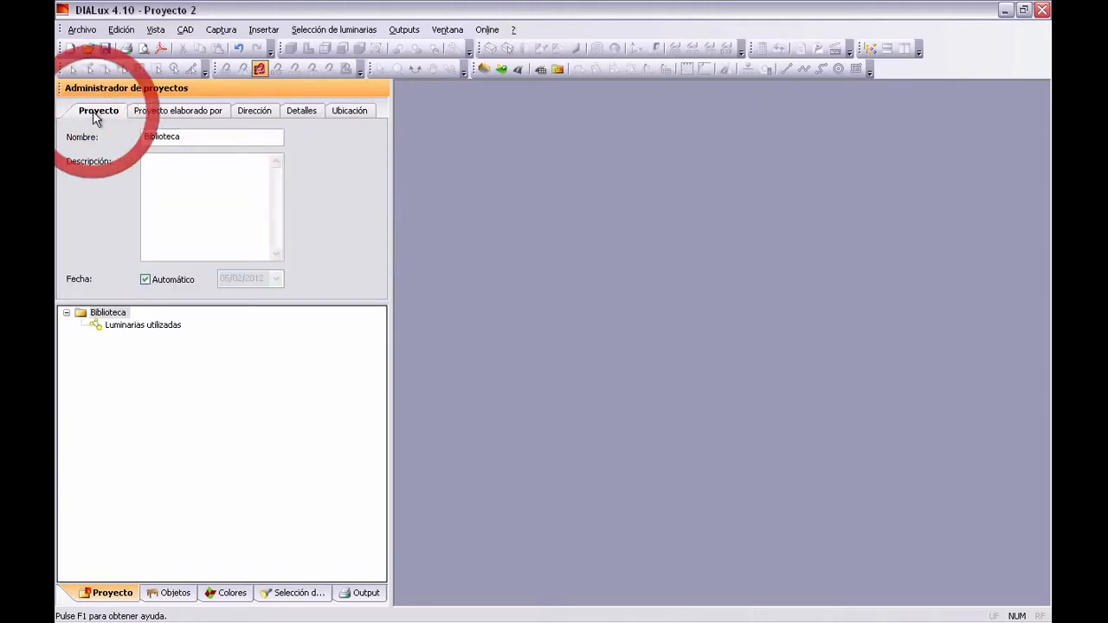
left_click(196, 136)
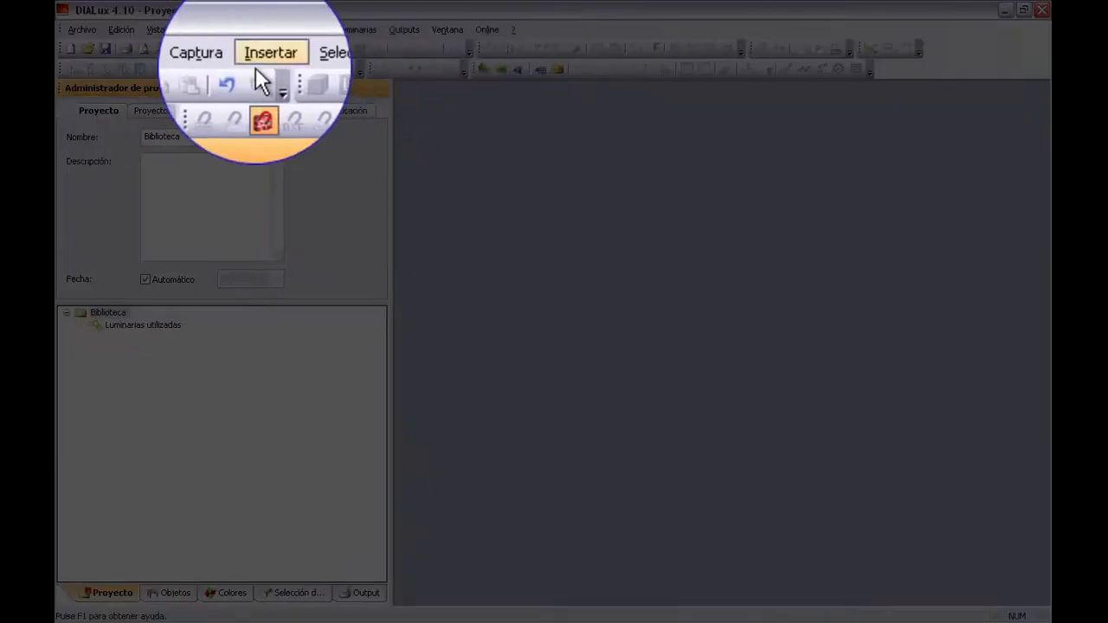
Insert a new interior room scene into the Biblioteca project.
left_click(264, 29)
mouse_move(290, 46)
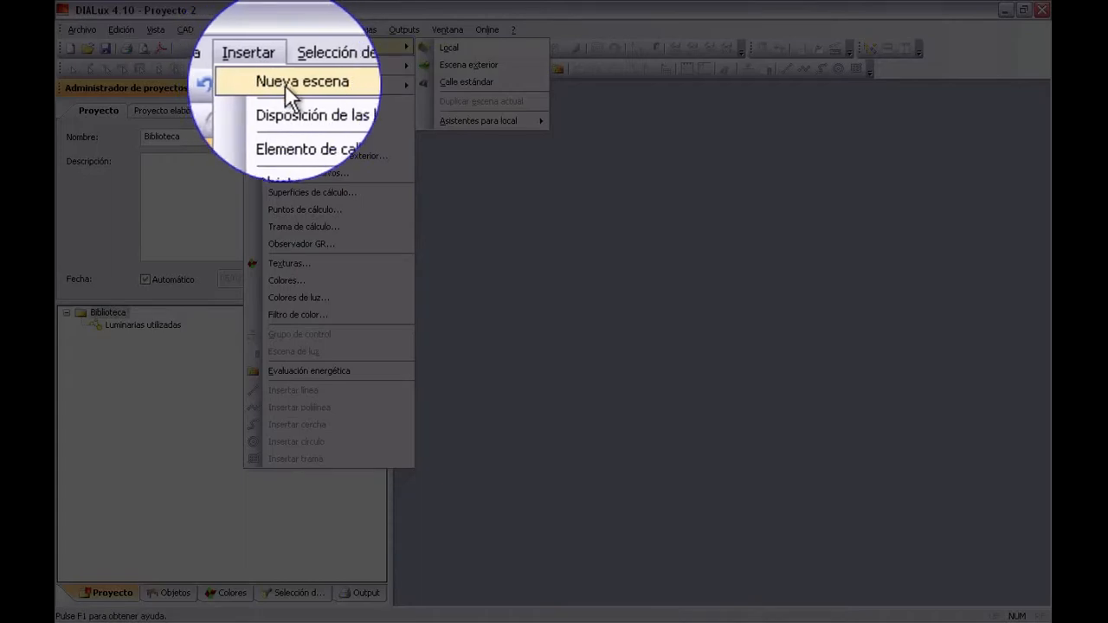
left_click(456, 82)
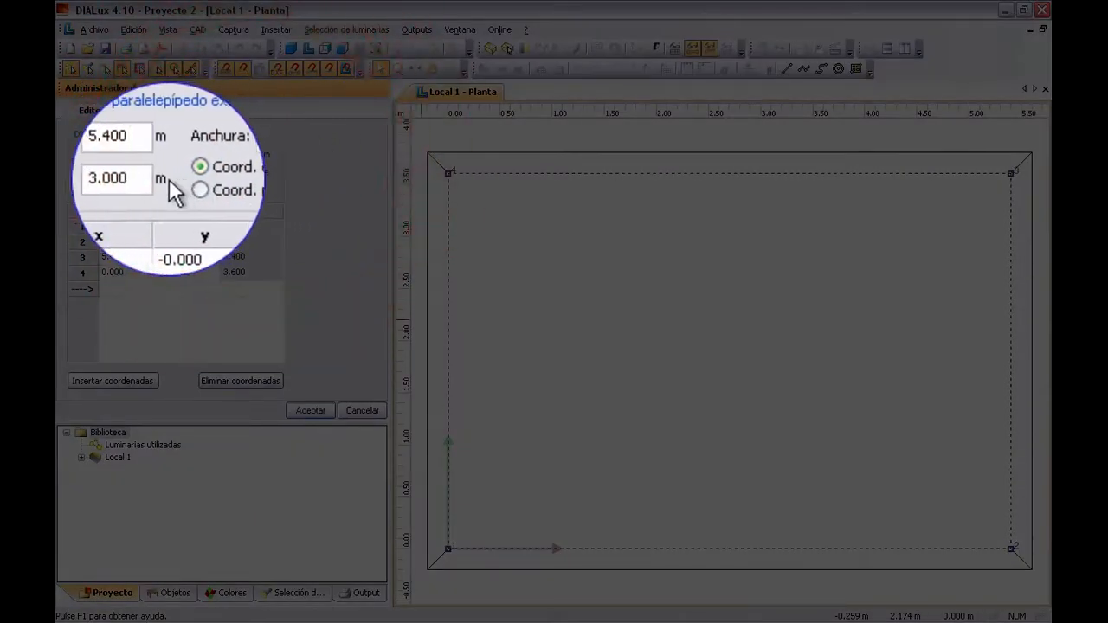
Set the room's length to 17 m, width to 12 m and height to 4 m, and accept the dimensions.
left_click(152, 177)
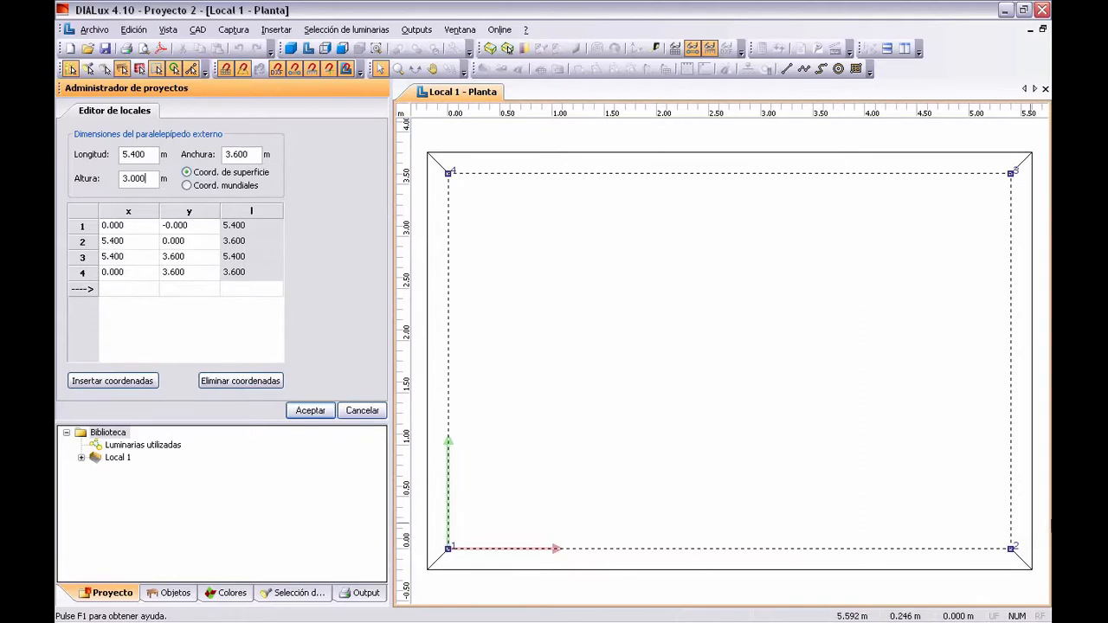
left_click(138, 154)
type("17")
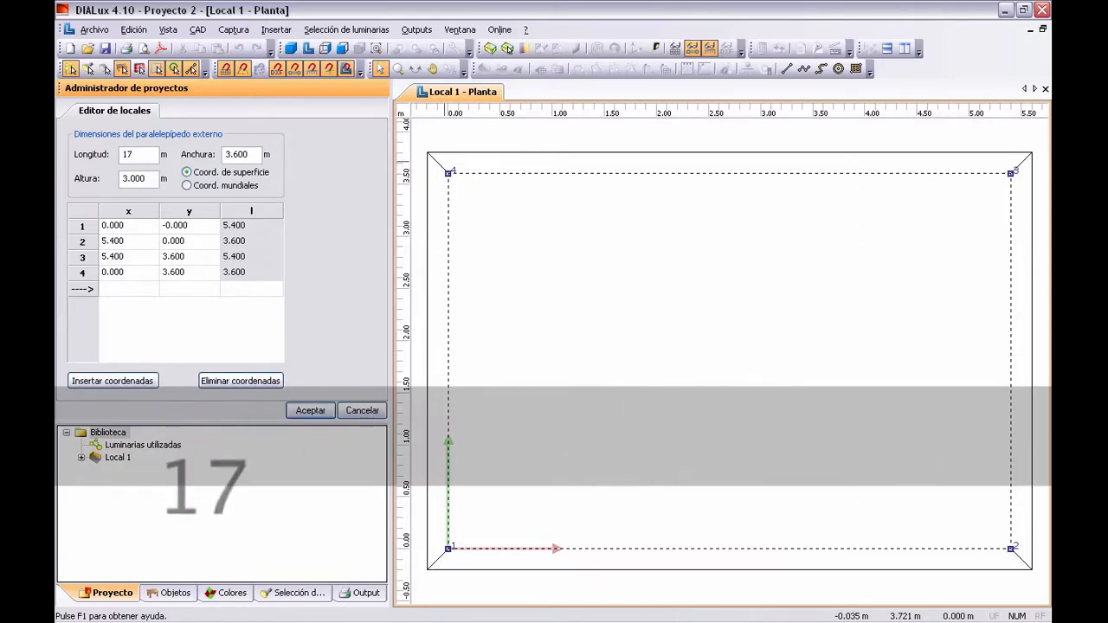
key("Tab")
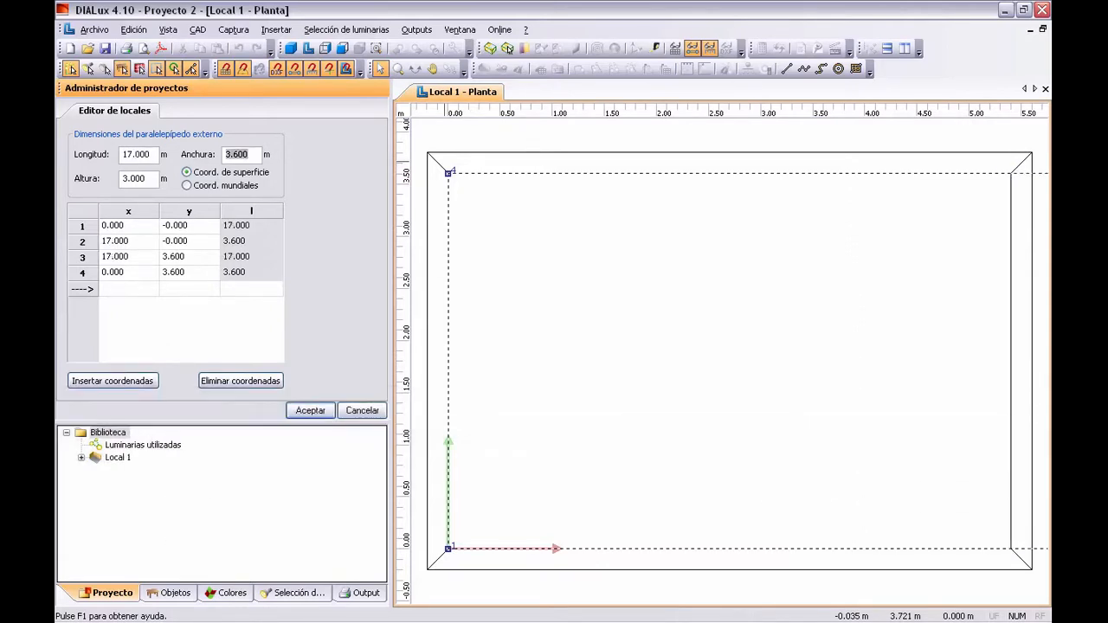
type("12")
key("Tab")
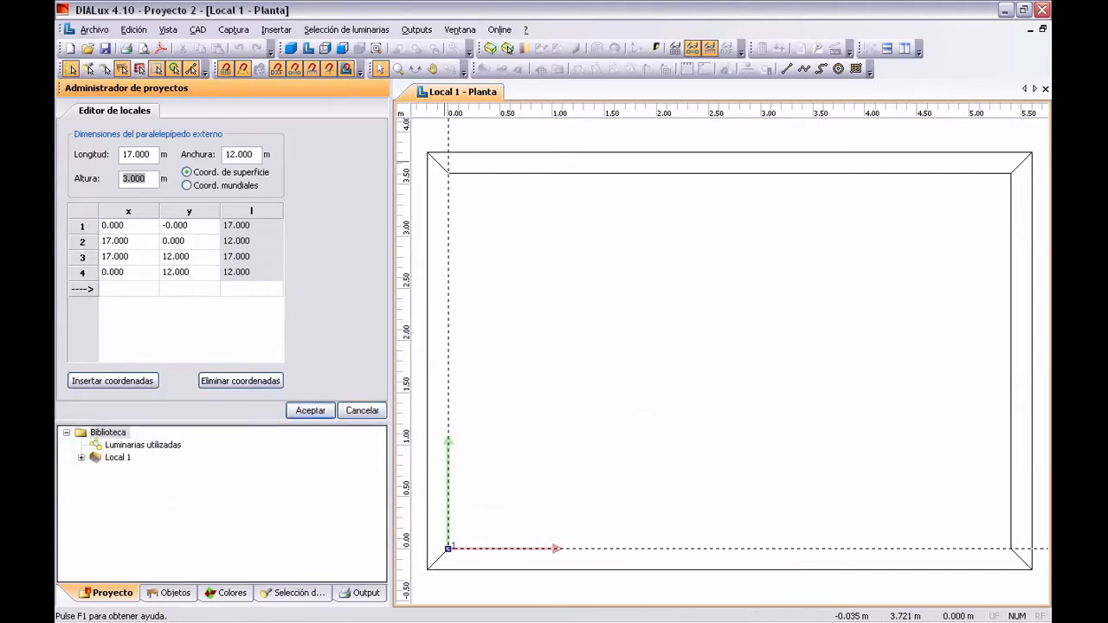
type("4")
key("Tab")
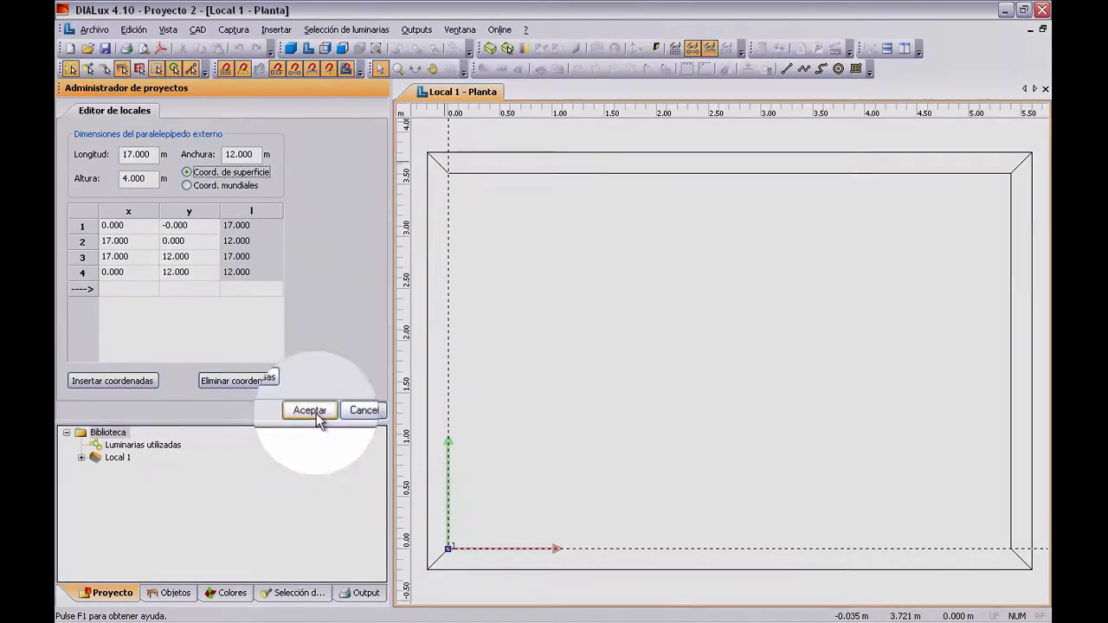
left_click(312, 413)
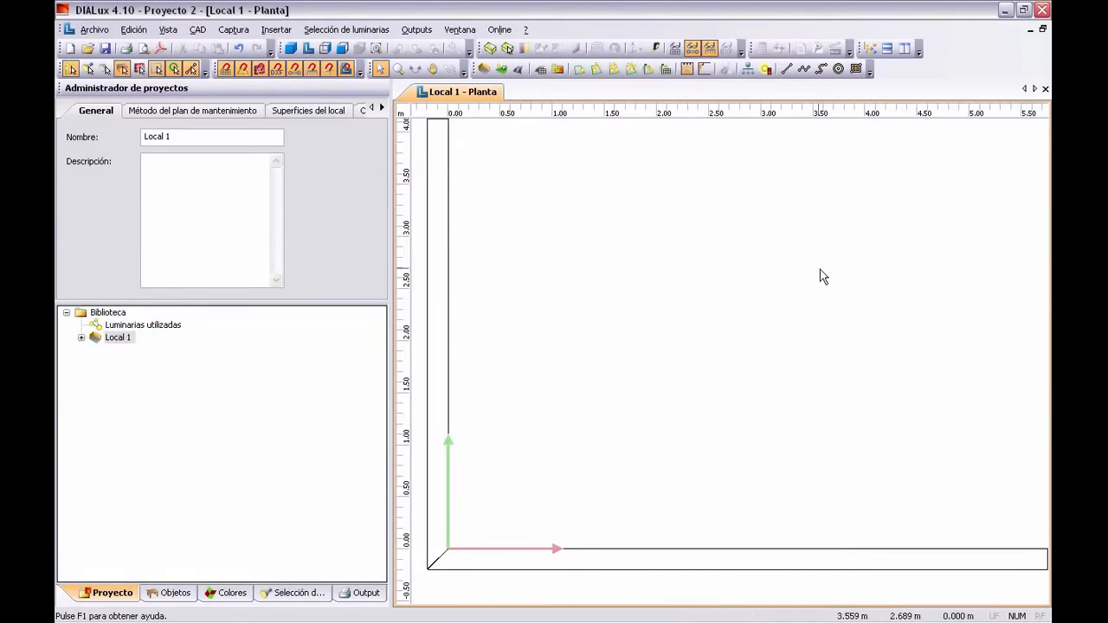
Rename the room as Sala de lectura.
left_click(773, 346)
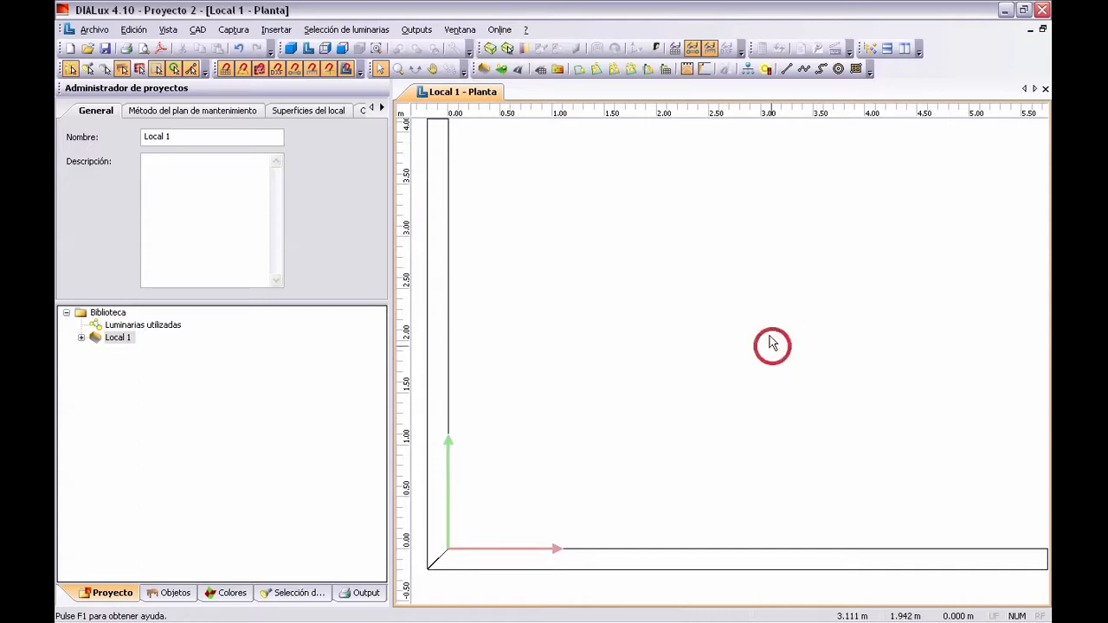
scroll(686, 298, "down", 3)
scroll(687, 298, "down", 2)
middle_click_drag(833, 269, 685, 353)
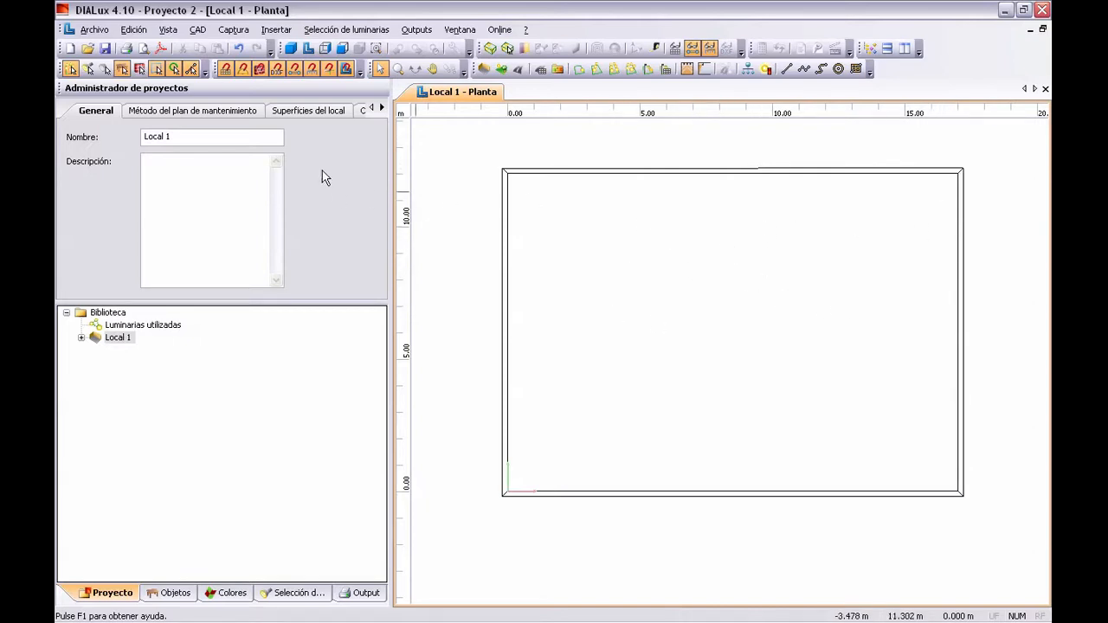
left_click(204, 136)
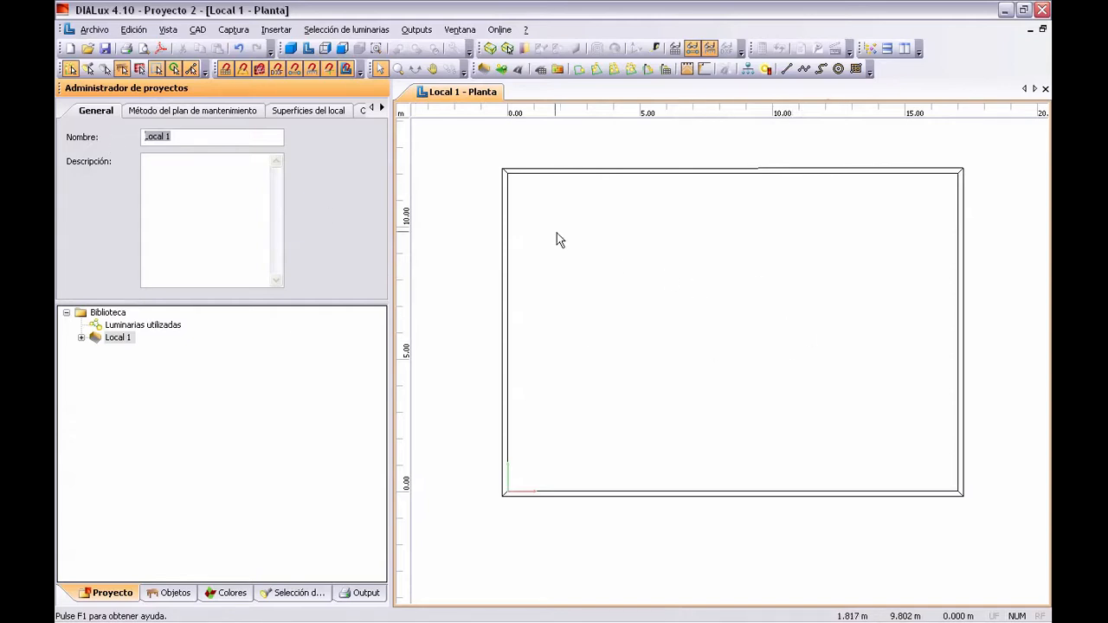
type("Sa")
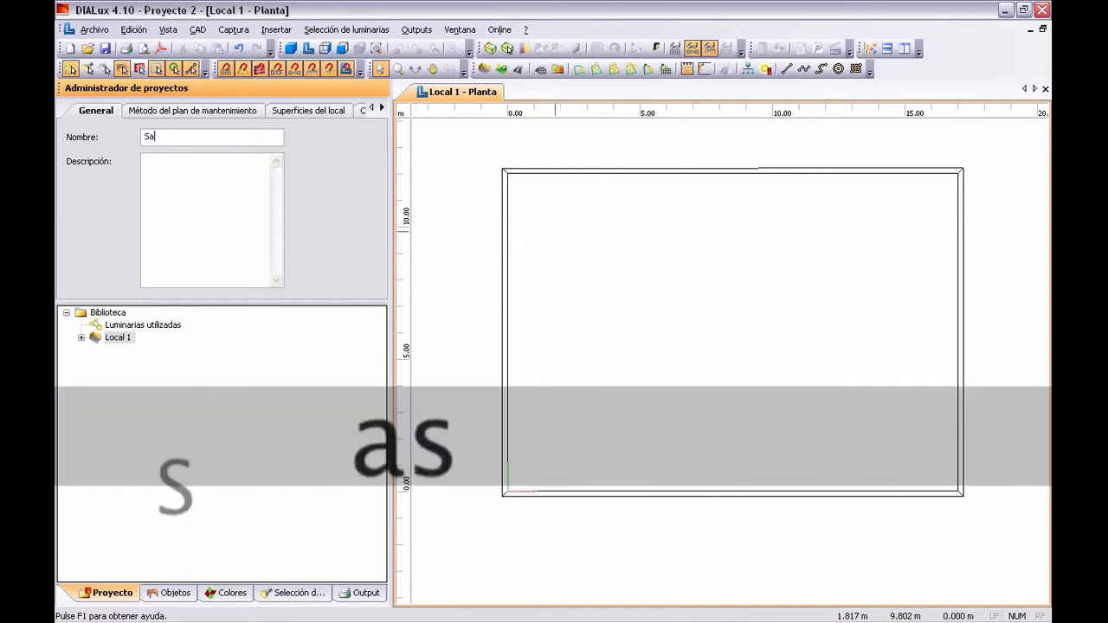
type("la de lectuira")
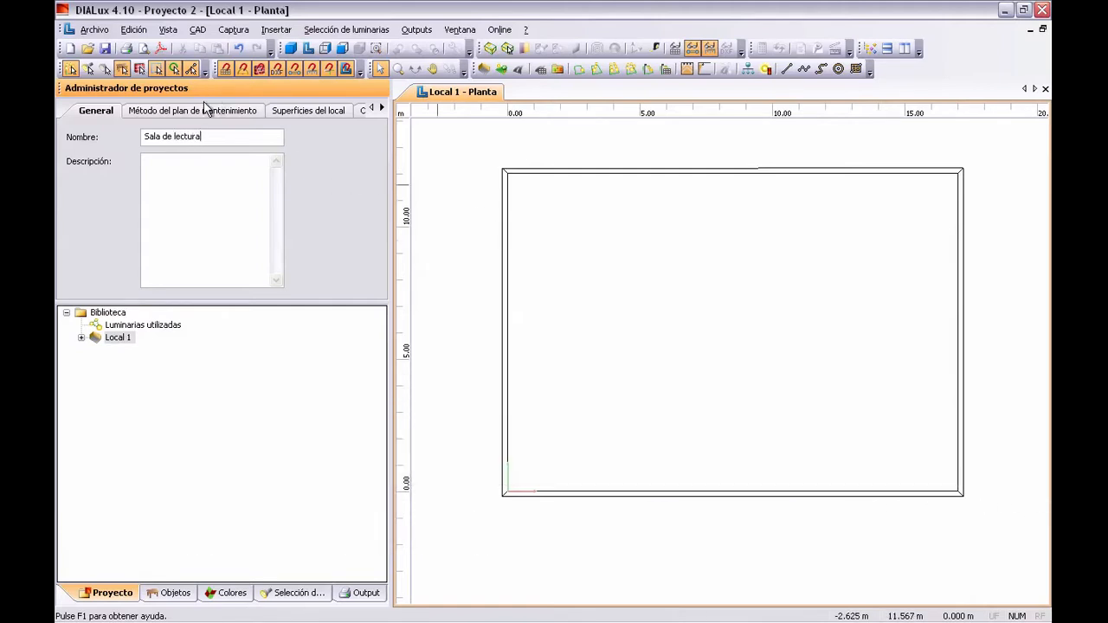
Examine the components of Sala de lectura: its work plane, floor, ceiling and the list of wall surfaces.
left_click(81, 338)
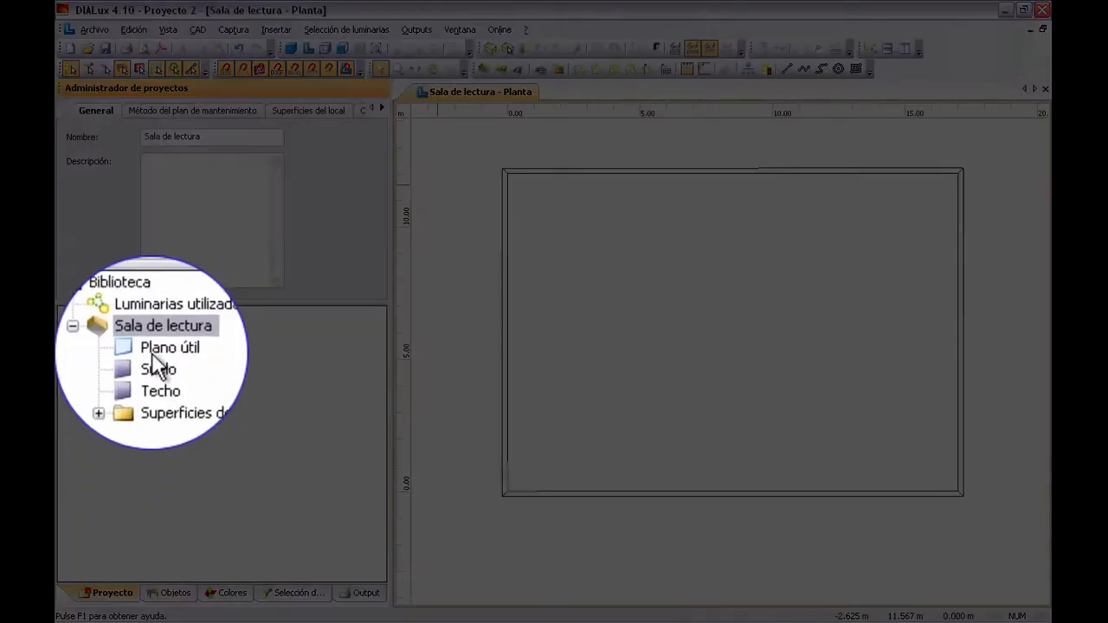
left_click(152, 350)
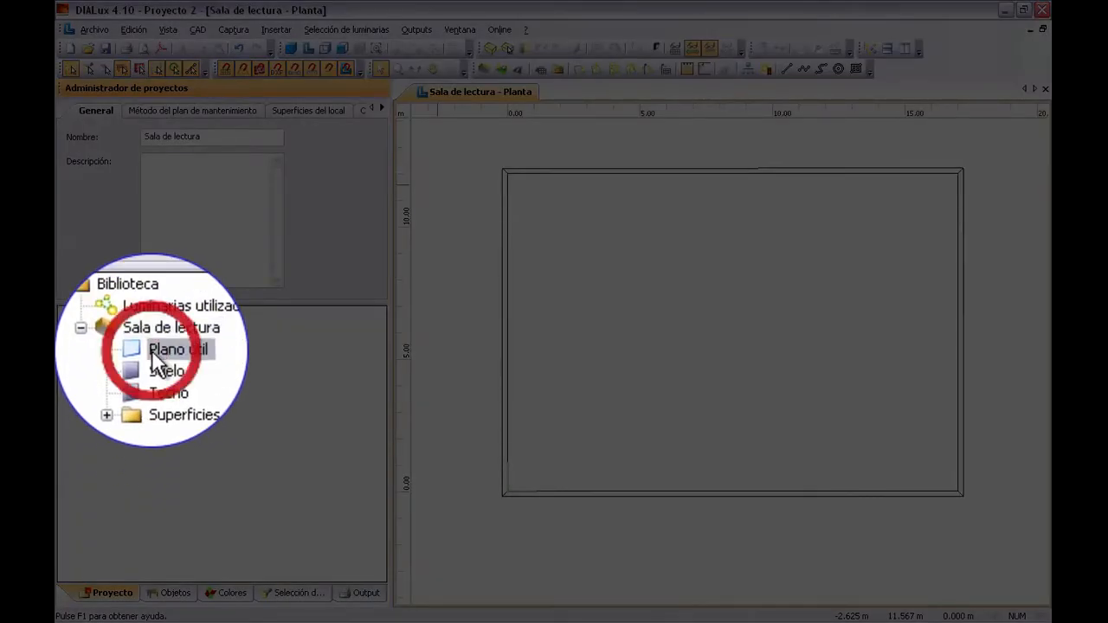
left_click(153, 371)
left_click(154, 379)
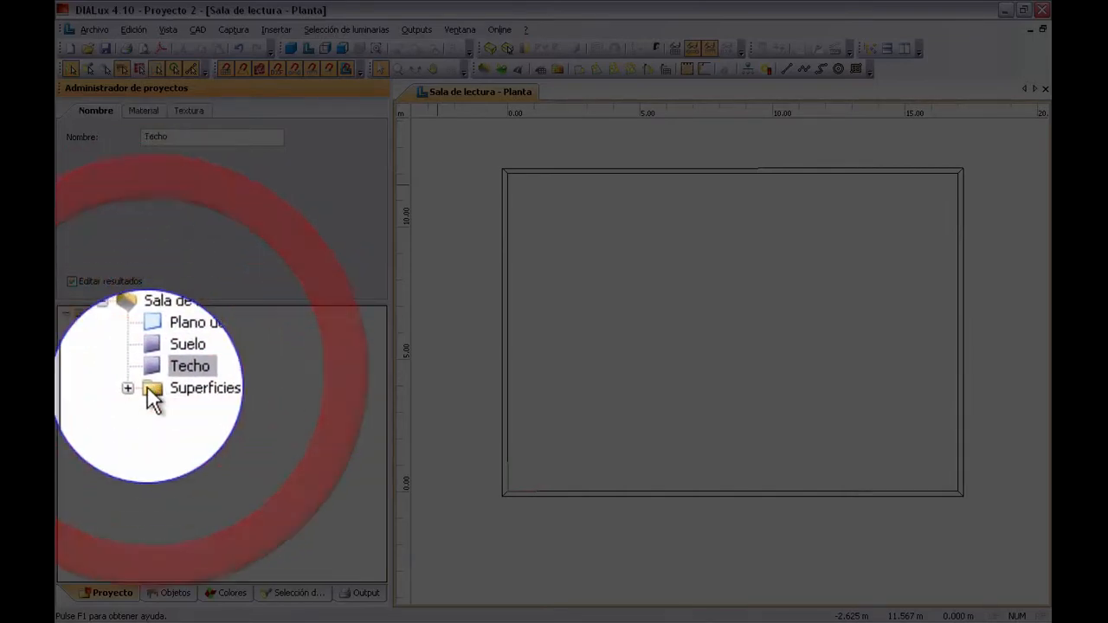
left_click(126, 389)
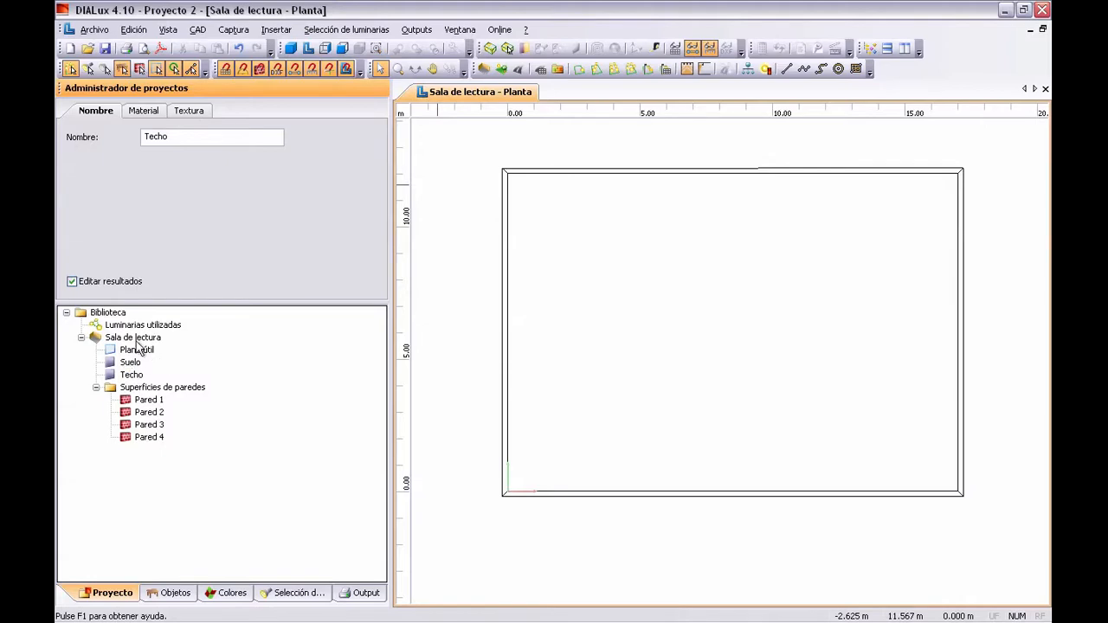
Open the standard 3D view of Sala de lectura and rotate the room to see it from another angle.
left_click(144, 338)
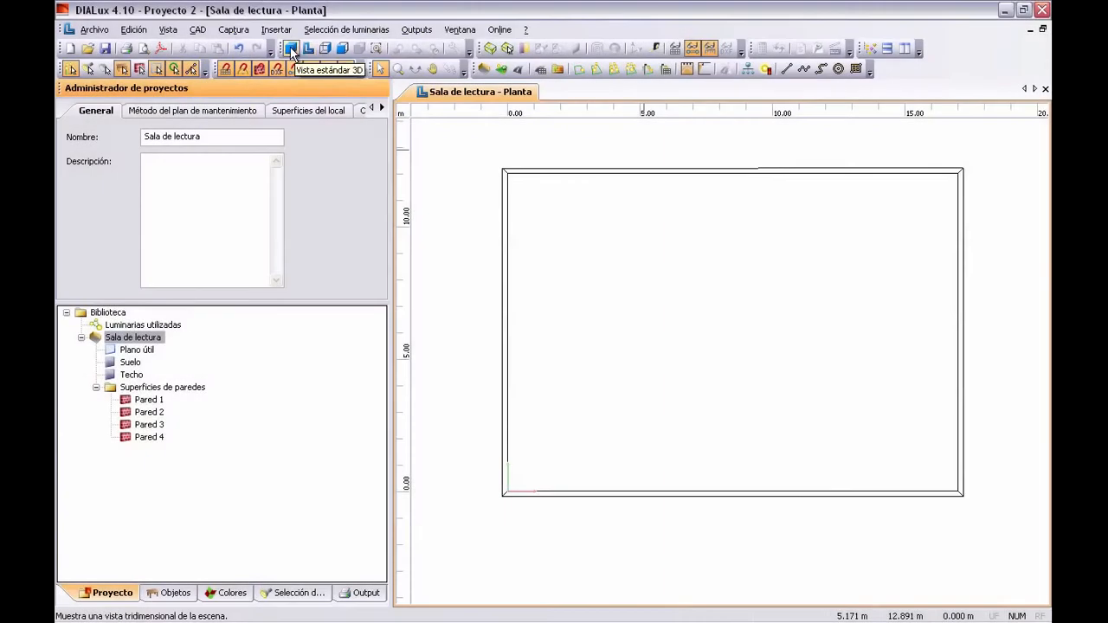
left_click(290, 47)
left_click(594, 318)
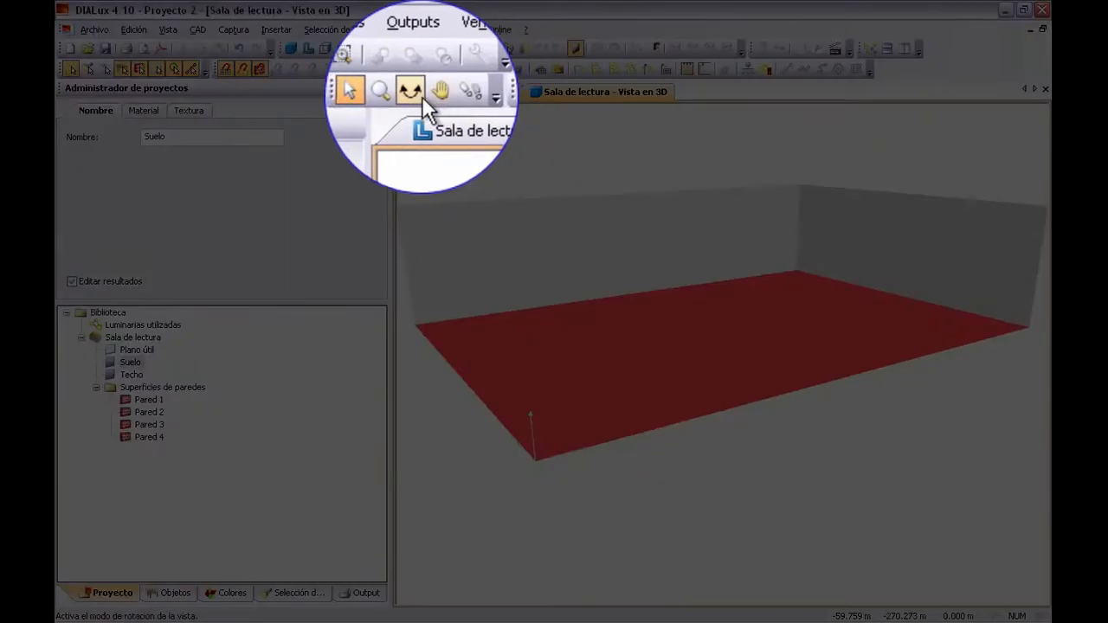
left_click(415, 69)
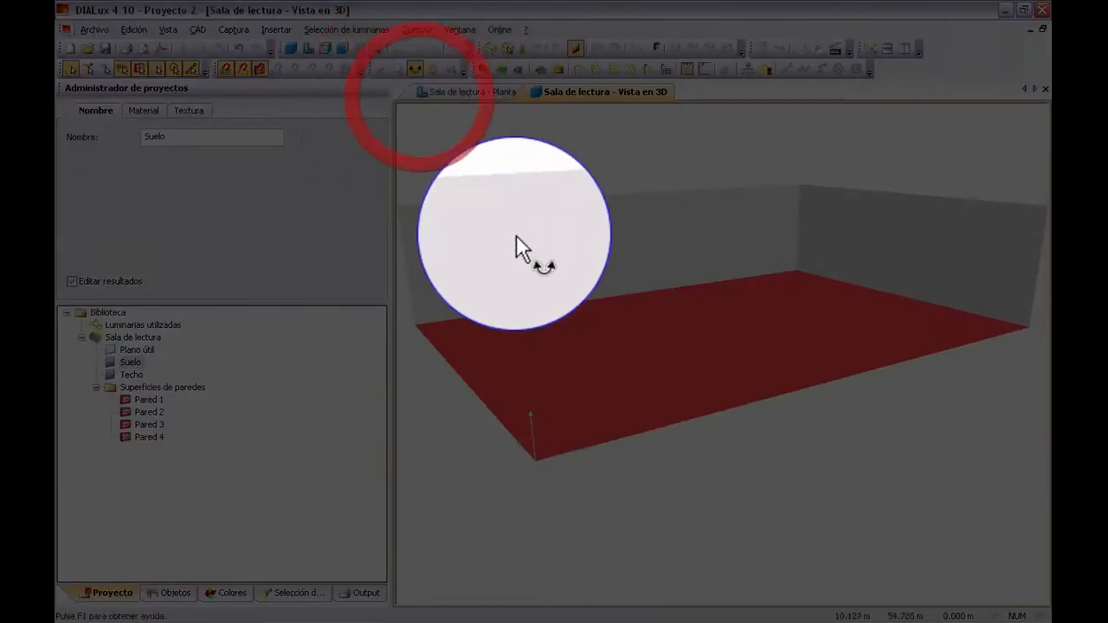
left_click_drag(517, 248, 583, 276)
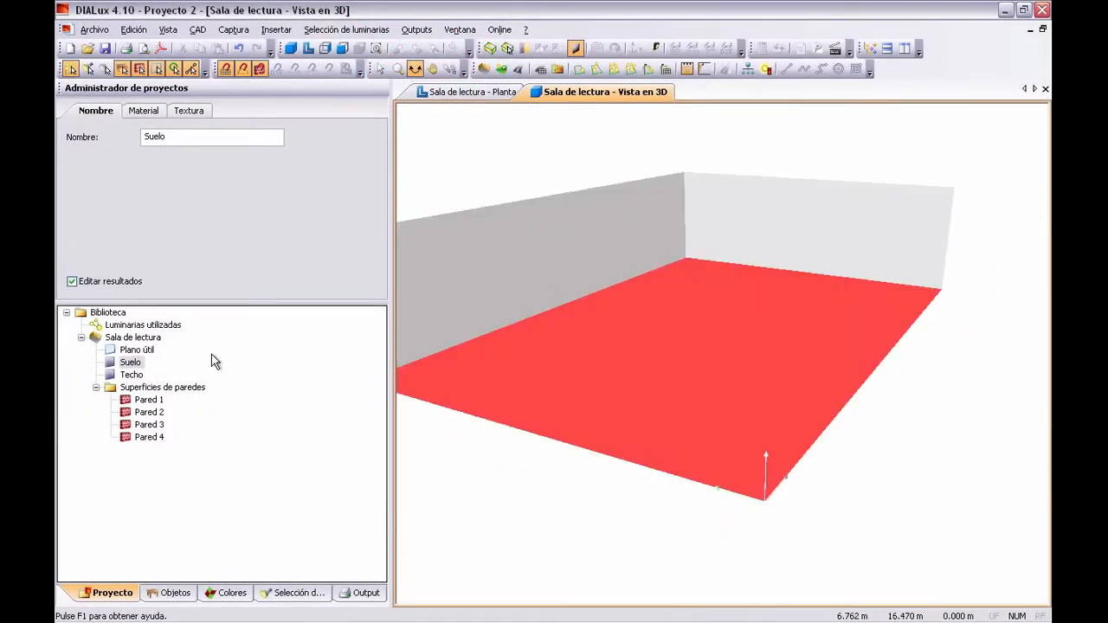
Examine the work plane with its height setting, the floor and the ceiling of the room in 3D.
left_click(137, 350)
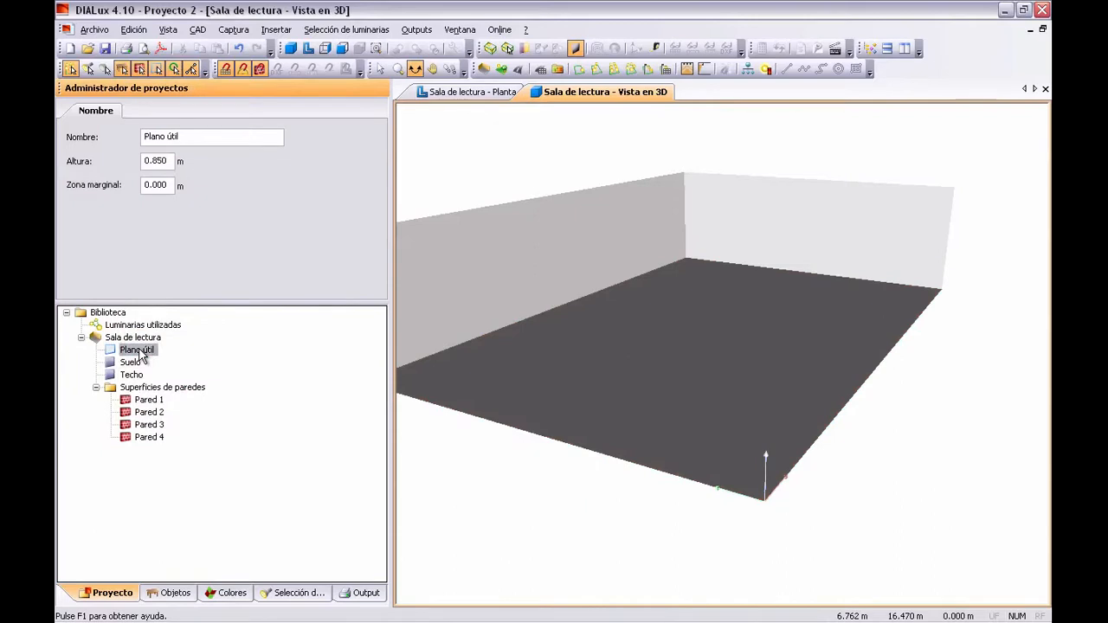
mouse_move(525, 376)
left_mouse_down()
mouse_move(583, 384)
mouse_move(547, 372)
left_mouse_up()
left_click(169, 164)
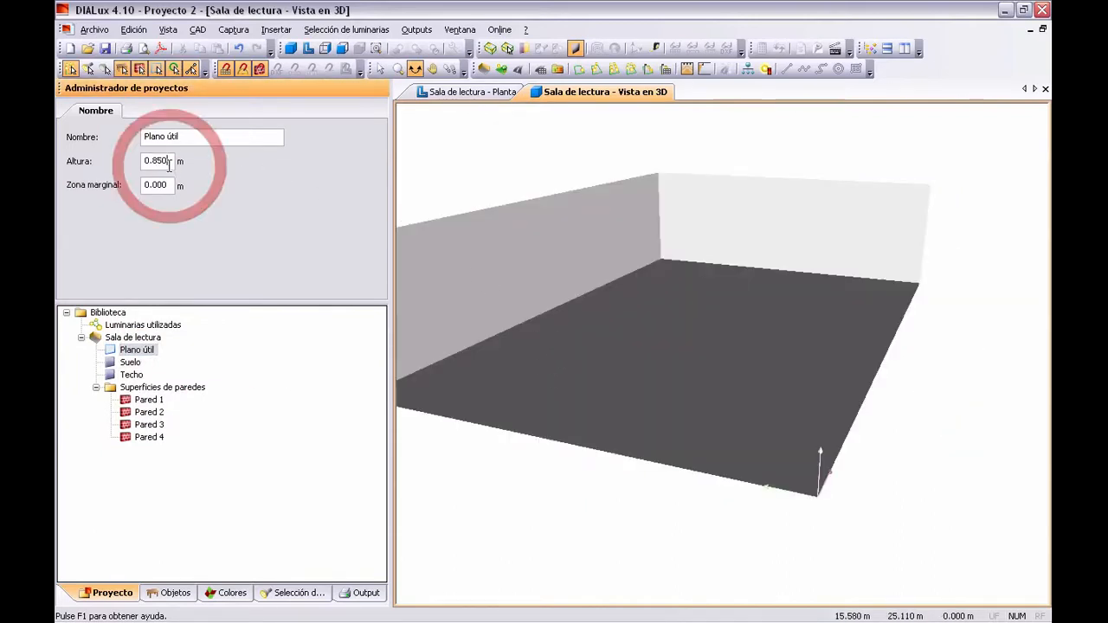
left_click(143, 365)
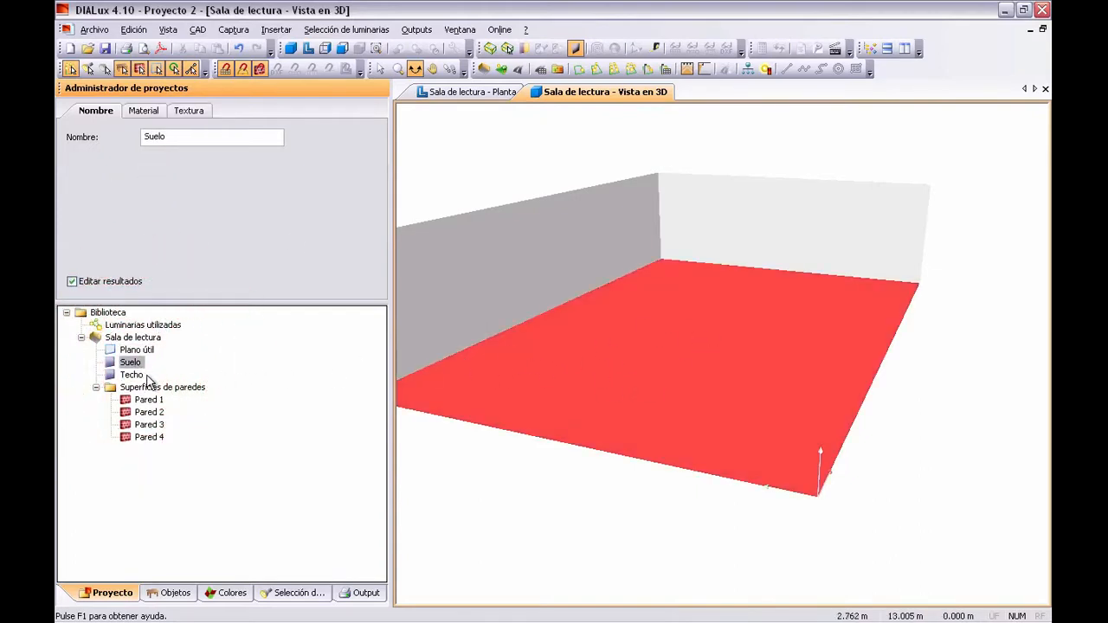
left_click(130, 375)
left_click_drag(646, 443, 661, 417)
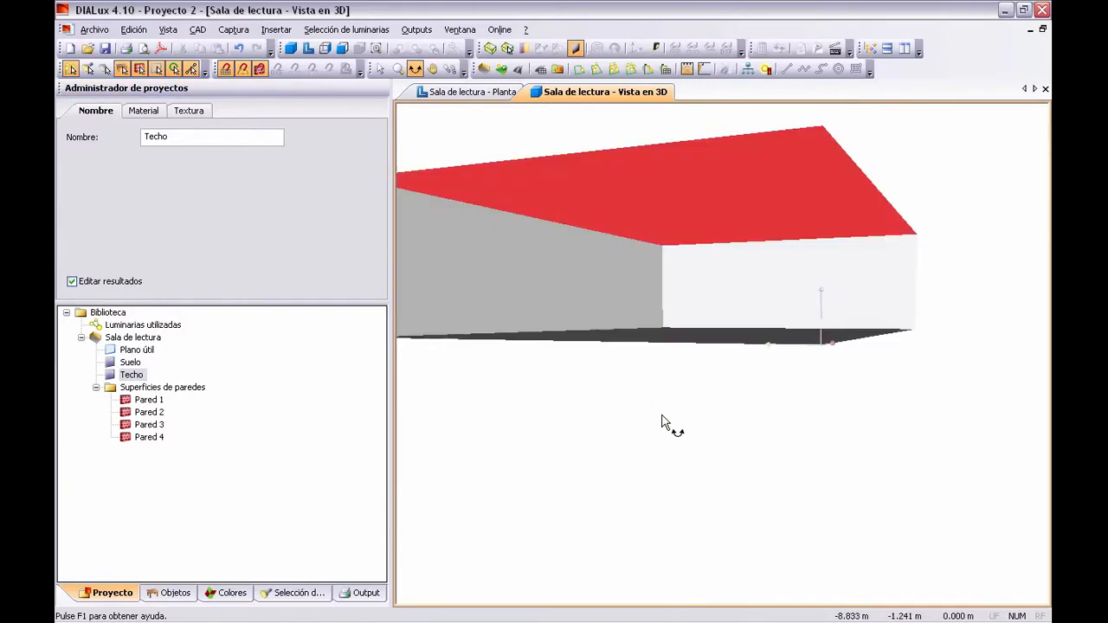
Examine each of the four walls, Pared 1 to Pared 4, in 3D from inside the room.
left_click(146, 399)
left_click_drag(495, 381, 720, 294)
left_click(161, 413)
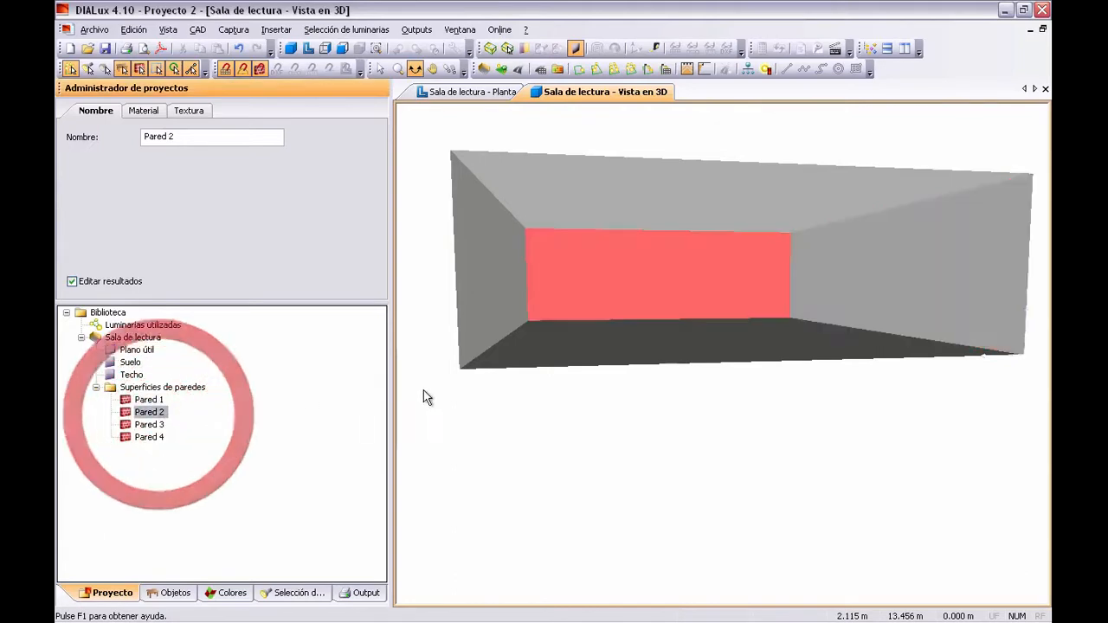
left_click_drag(425, 396, 501, 346)
left_click(138, 438)
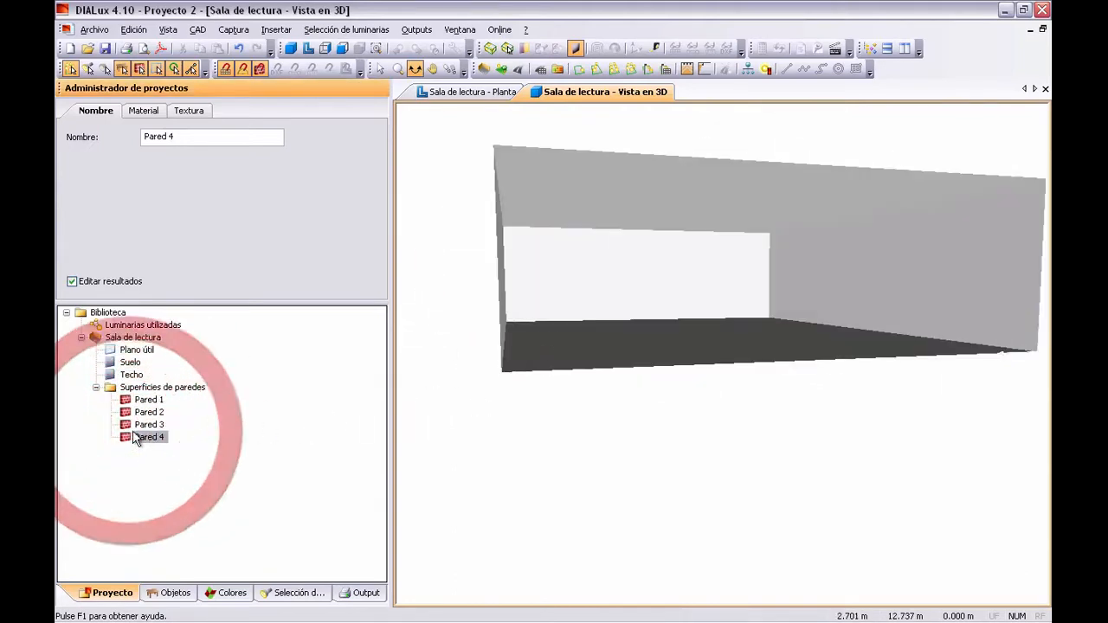
left_click(142, 424)
left_click_drag(448, 436, 623, 437)
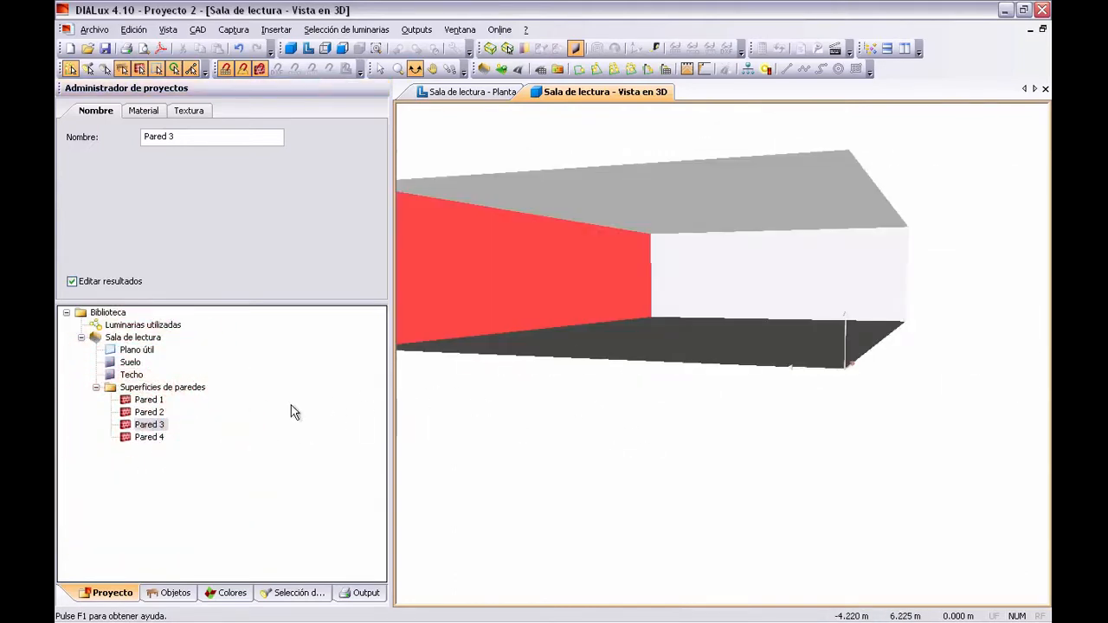
left_click(158, 440)
left_click_drag(710, 408, 588, 394)
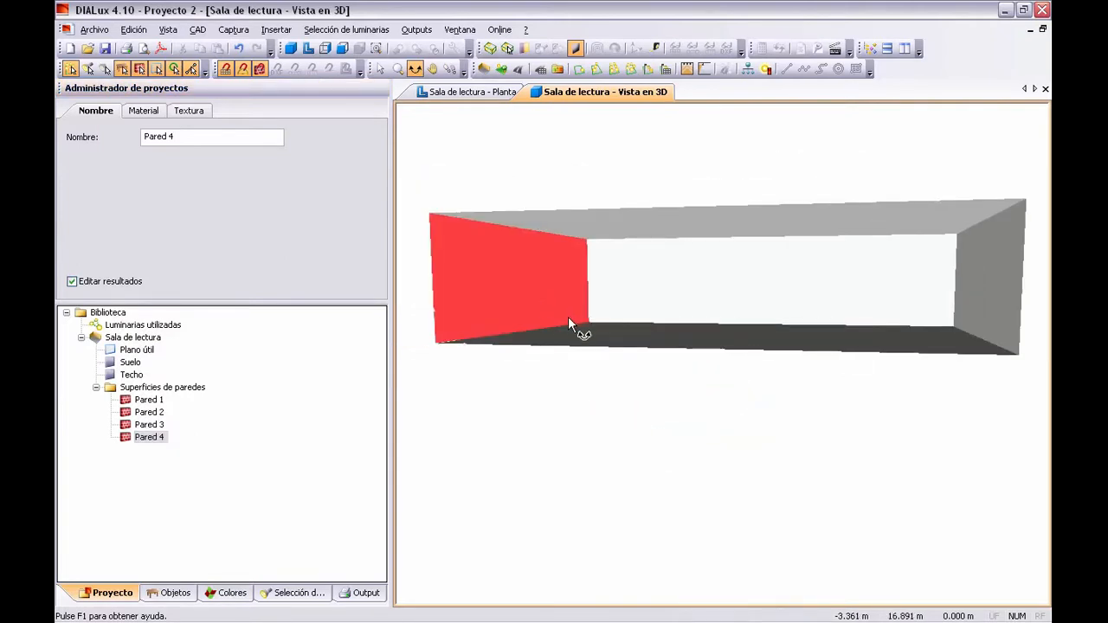
mouse_move(567, 316)
left_mouse_down()
mouse_move(586, 346)
mouse_move(570, 356)
mouse_move(589, 366)
mouse_move(484, 210)
left_mouse_up()
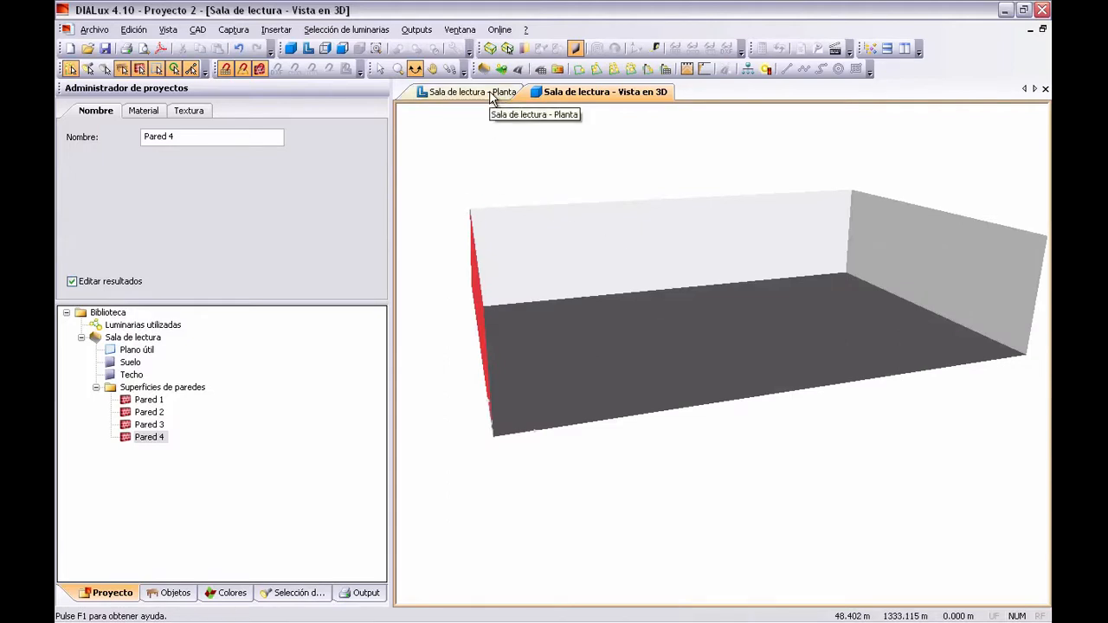
left_click_drag(660, 287, 657, 293)
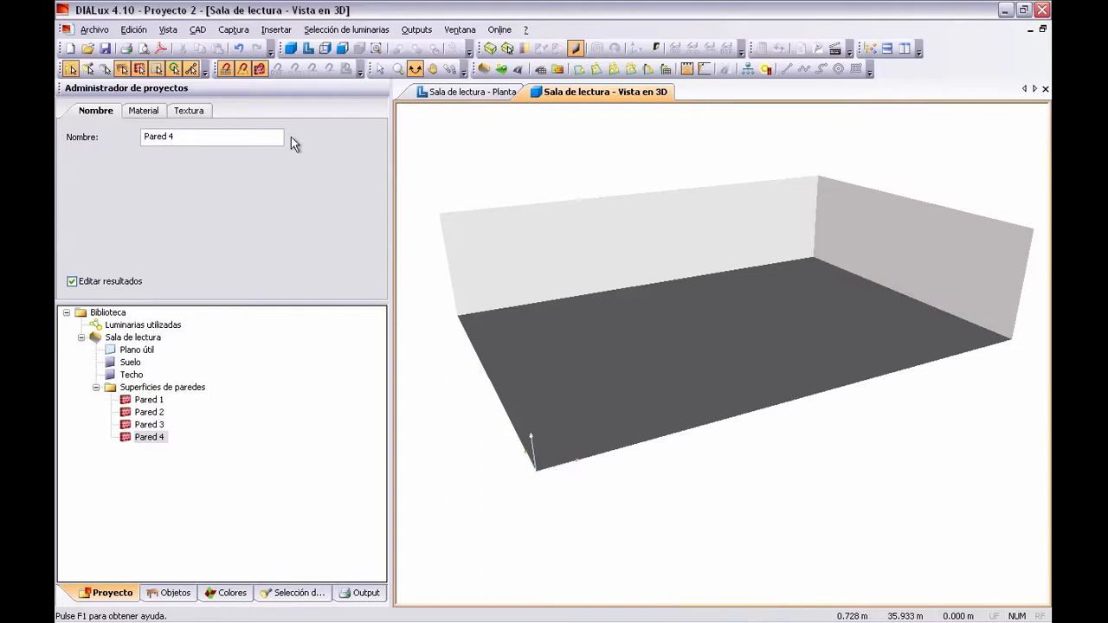
Return to the floor plan and inspect the material reflectance of all four walls selected together.
left_click(309, 50)
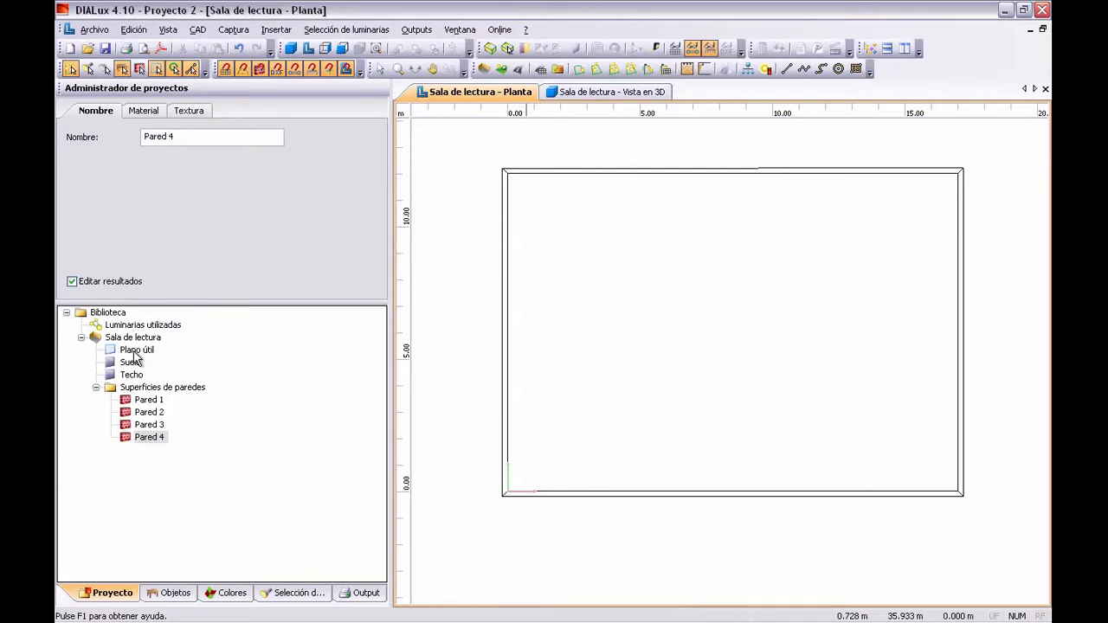
left_click(148, 401)
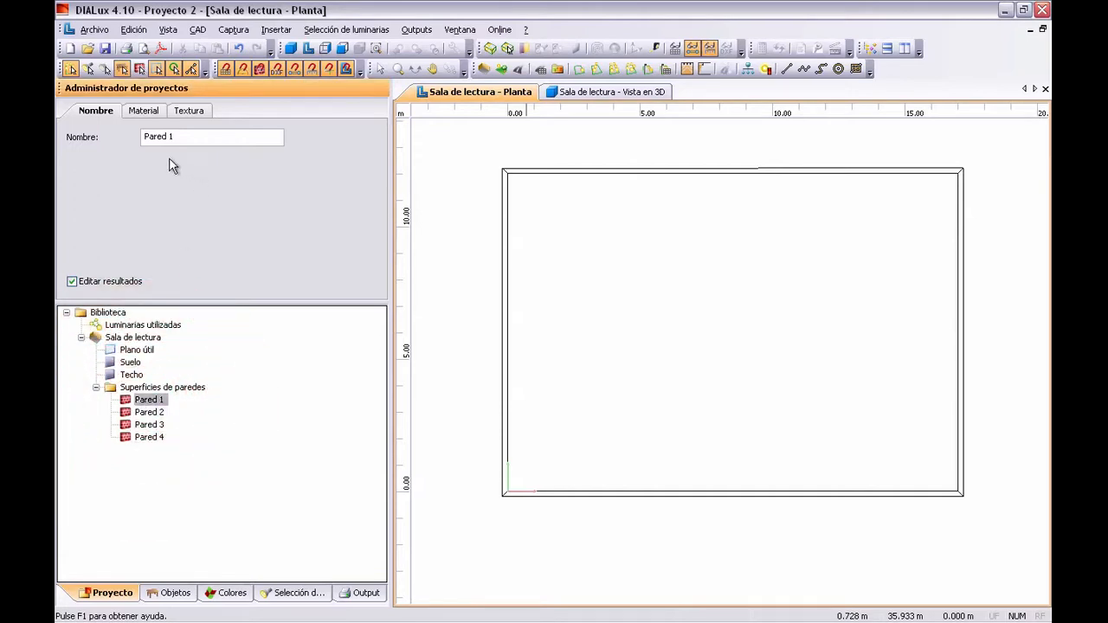
left_click(142, 113)
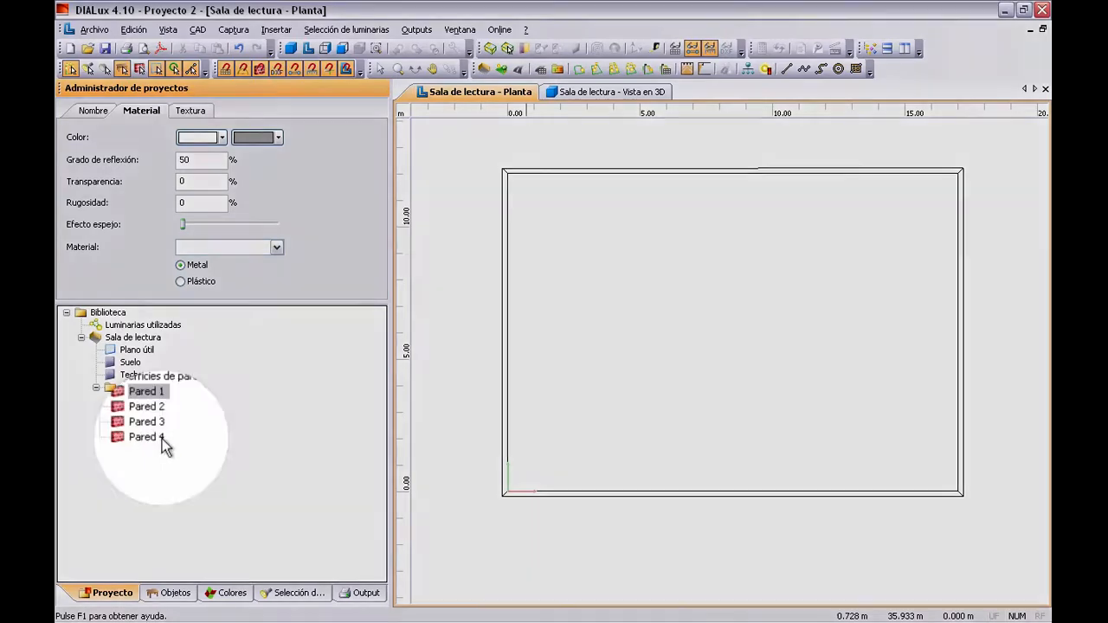
left_click(162, 439, "shift")
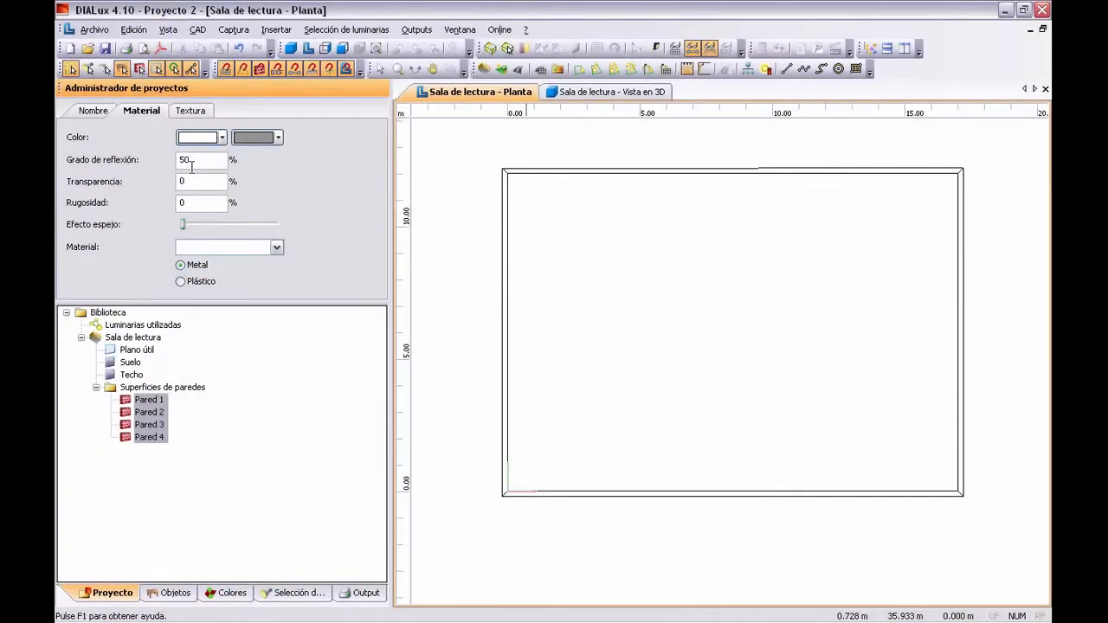
left_click_drag(194, 166, 156, 165)
Set the reflectance of the floor, Suelo, to 10 %.
left_click(130, 363)
double_click(206, 162)
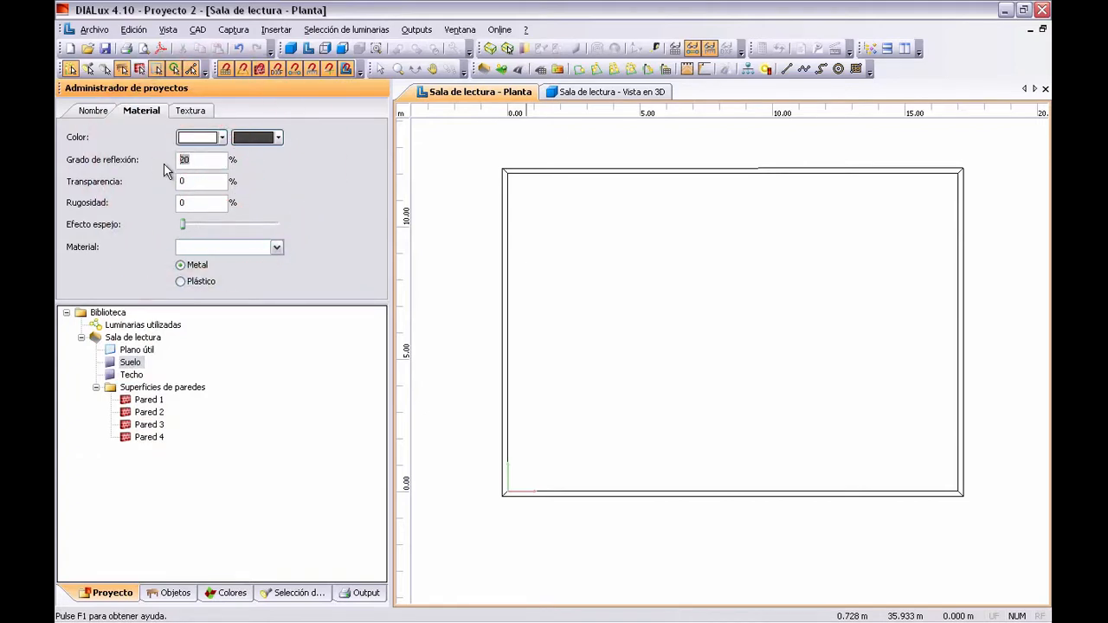
type("10")
key("Tab")
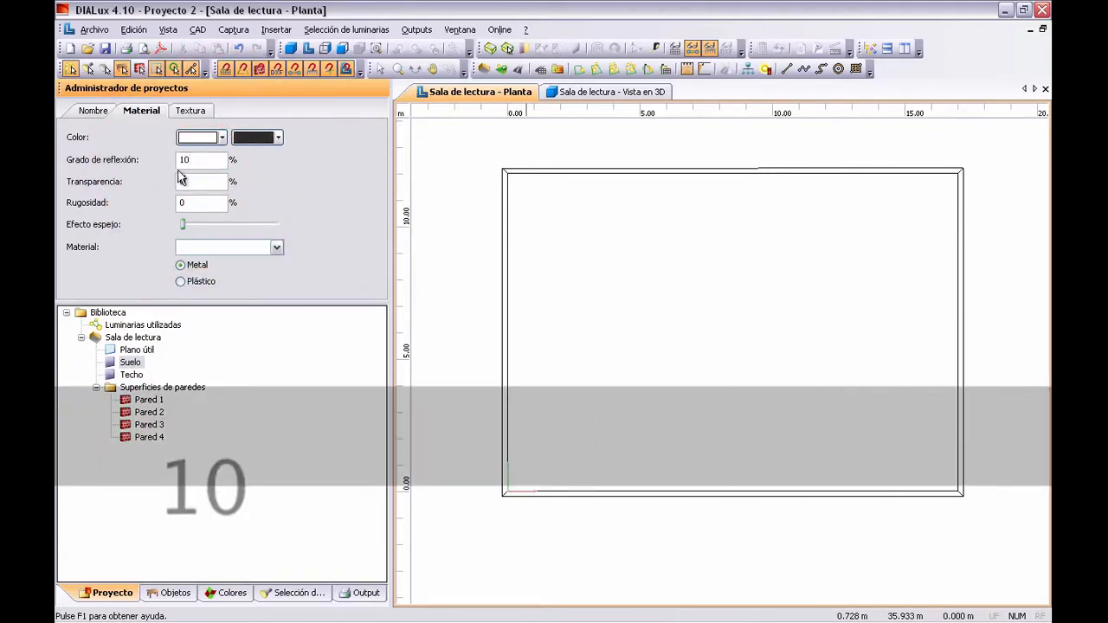
Set the reflectance of the ceiling, Techo, to 80 %.
left_click(130, 375)
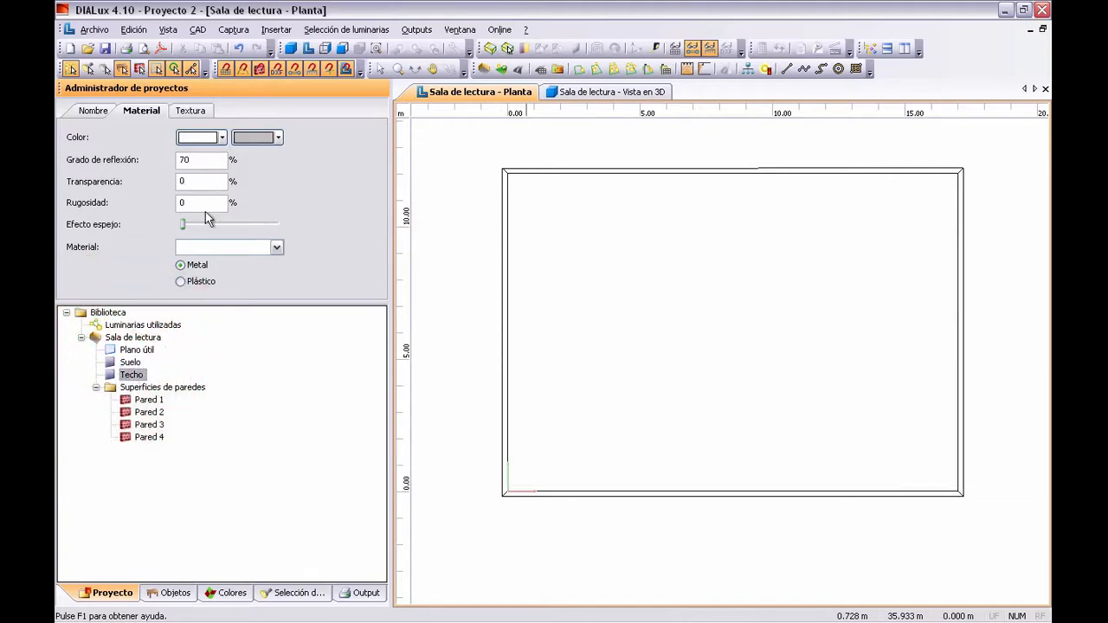
double_click(204, 160)
type("80")
key("Tab")
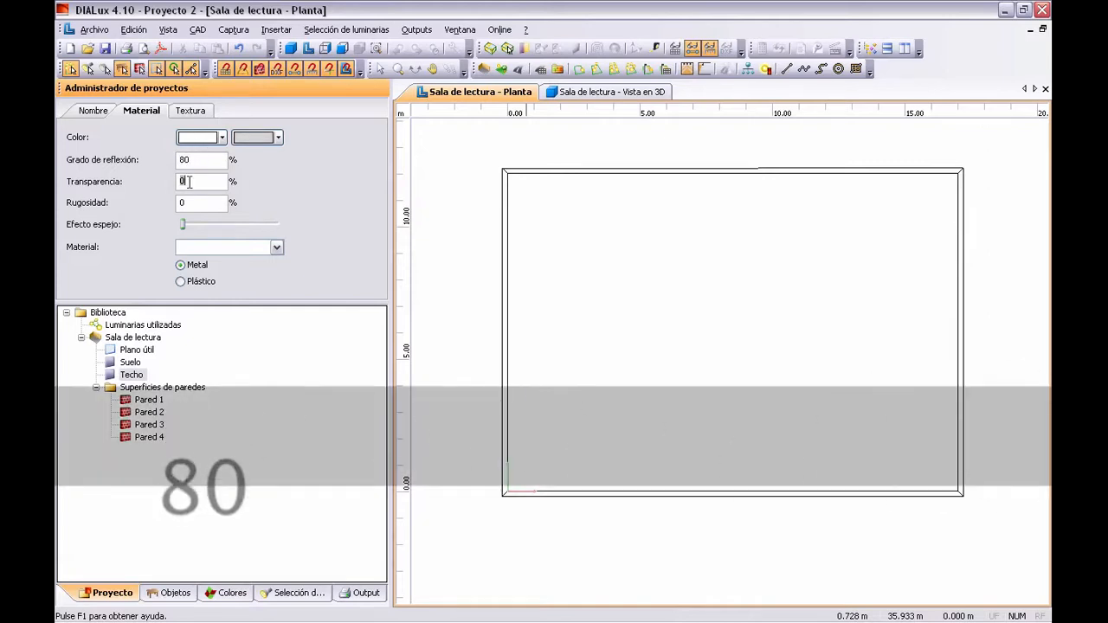
Review the floor and ceiling material properties and look at the ceiling's texture settings.
left_click(130, 362)
left_click(133, 375)
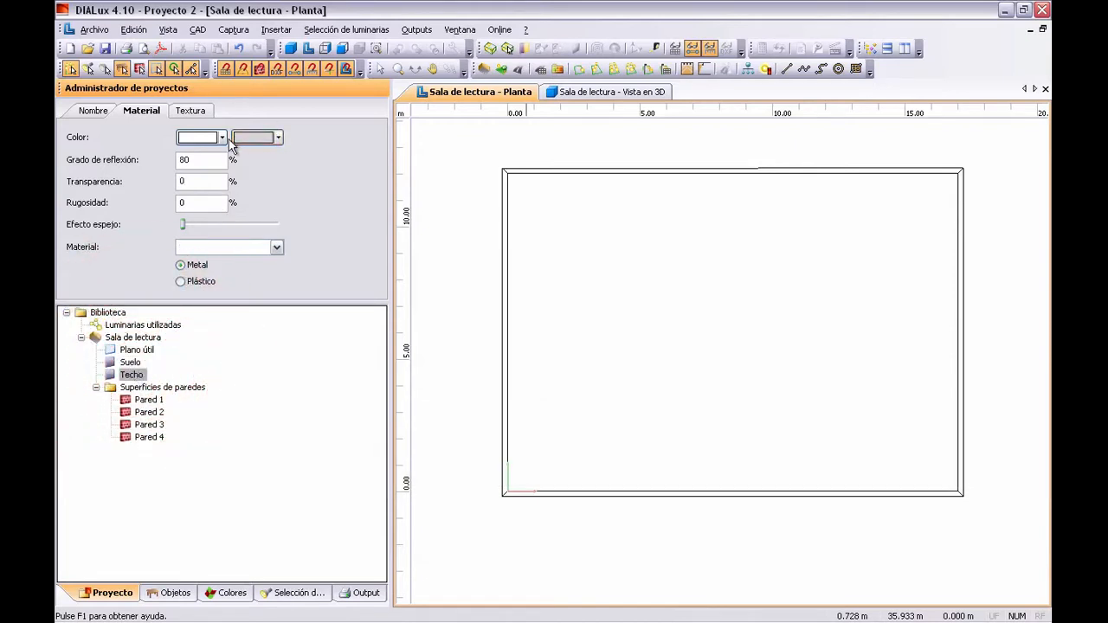
left_click(206, 161)
left_click(187, 111)
left_click(139, 113)
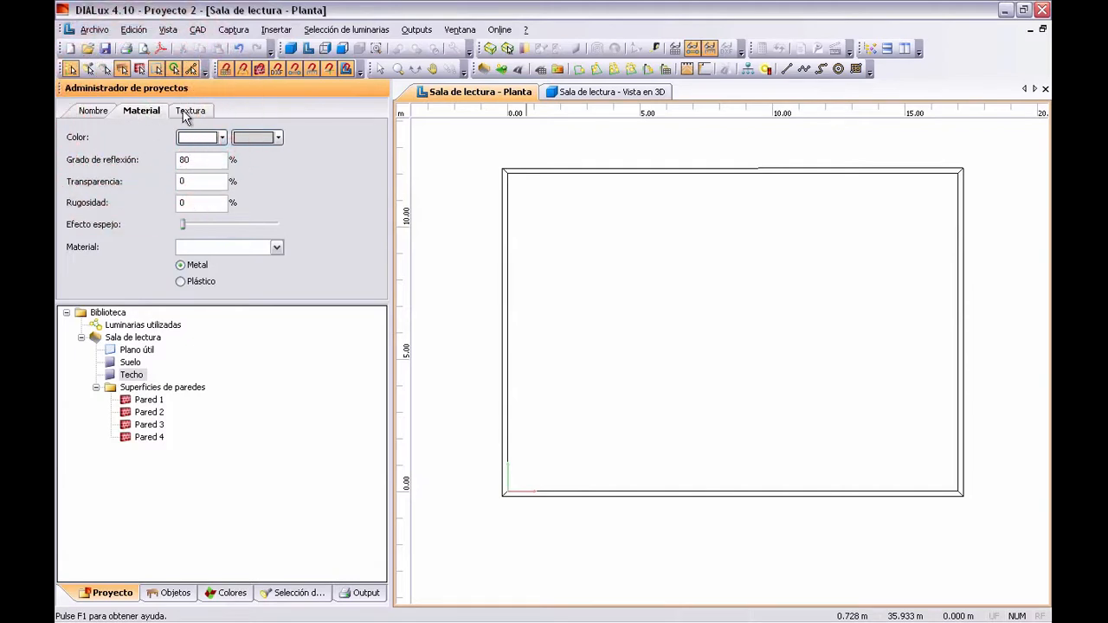
Set the height of the work plane, Plano útil, to 0.8 m.
left_click(136, 351)
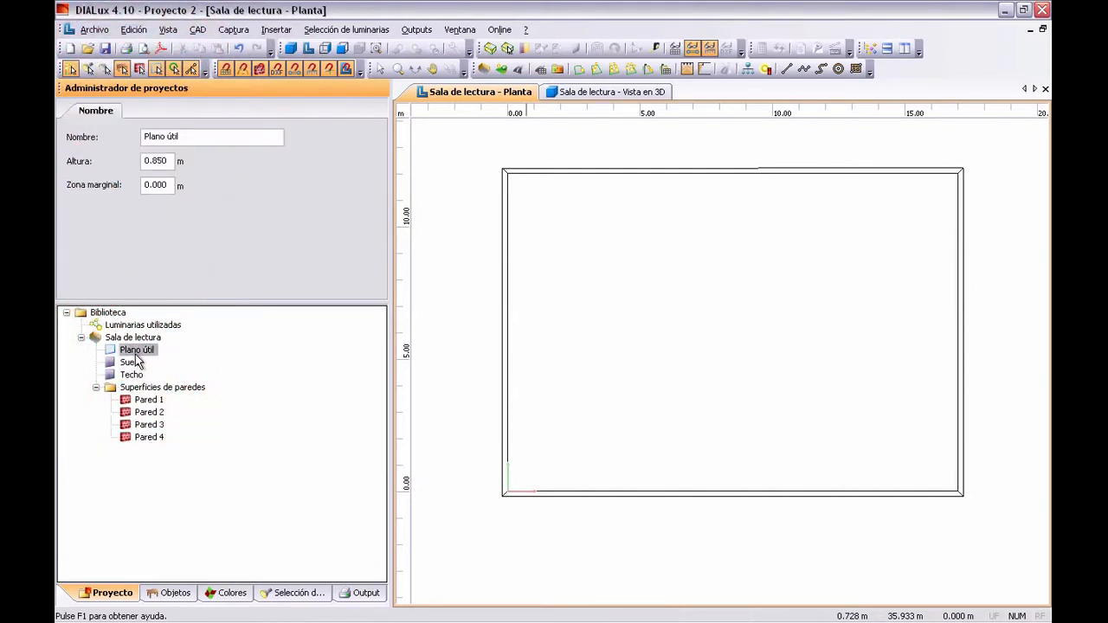
left_click(165, 161)
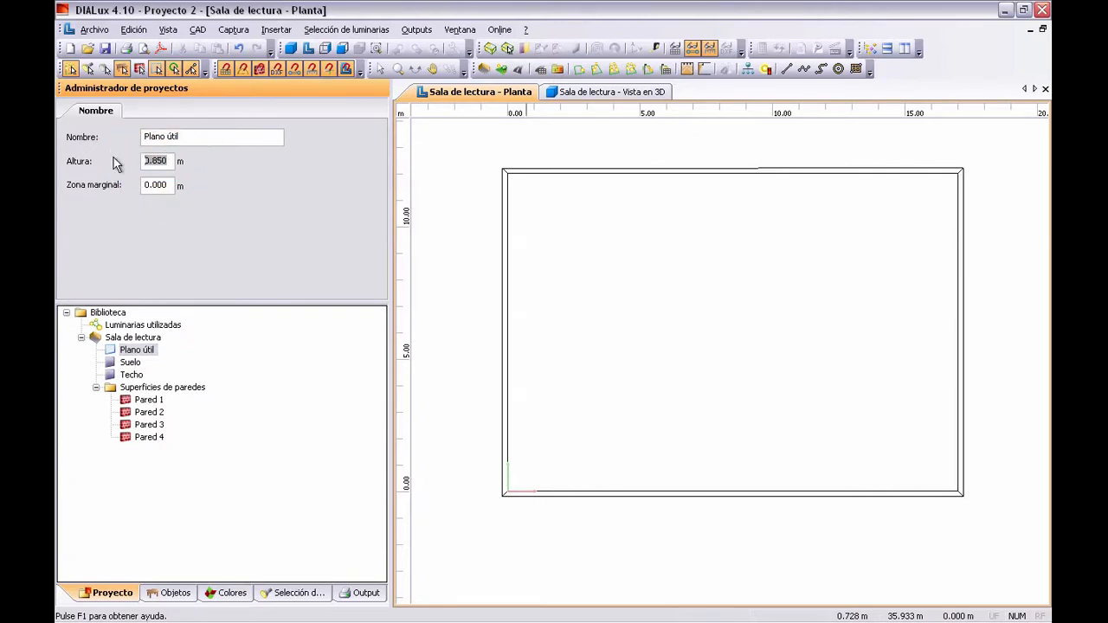
left_click(168, 161)
key("BackSpace")
key("BackSpace")
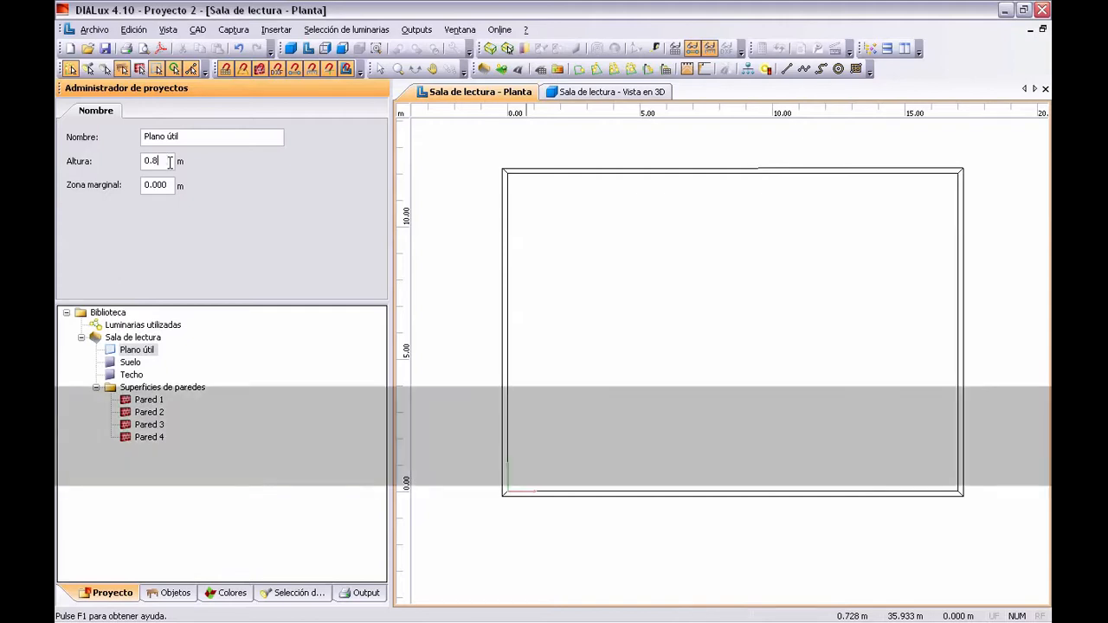
left_click(182, 138)
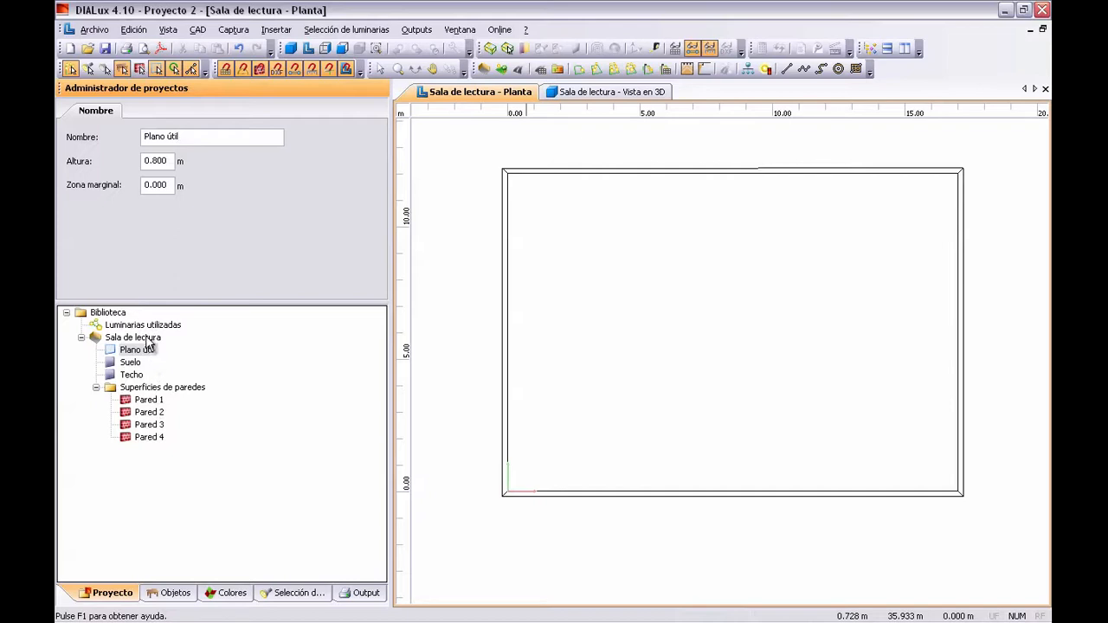
Check the wall and ceiling material properties and the work plane settings once more.
left_click(152, 414)
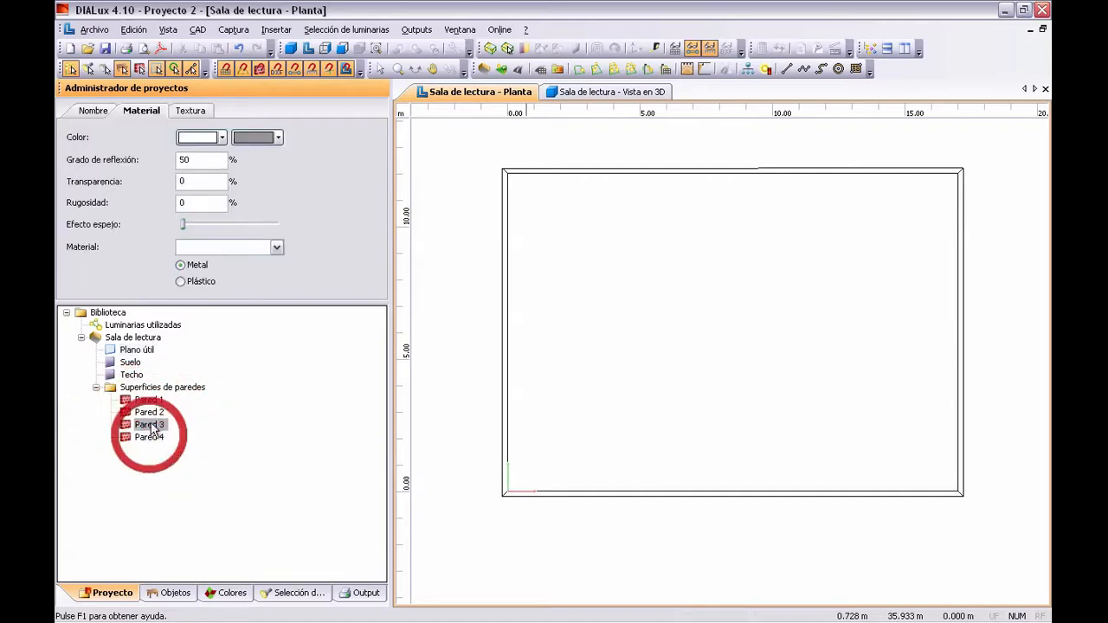
left_click(137, 363)
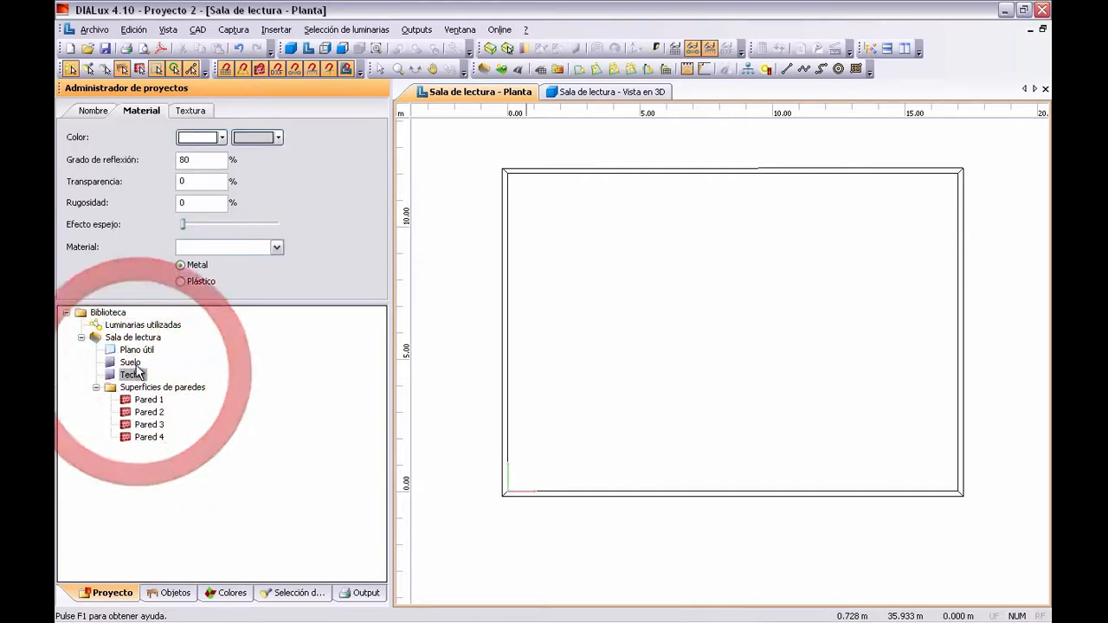
left_click(138, 355)
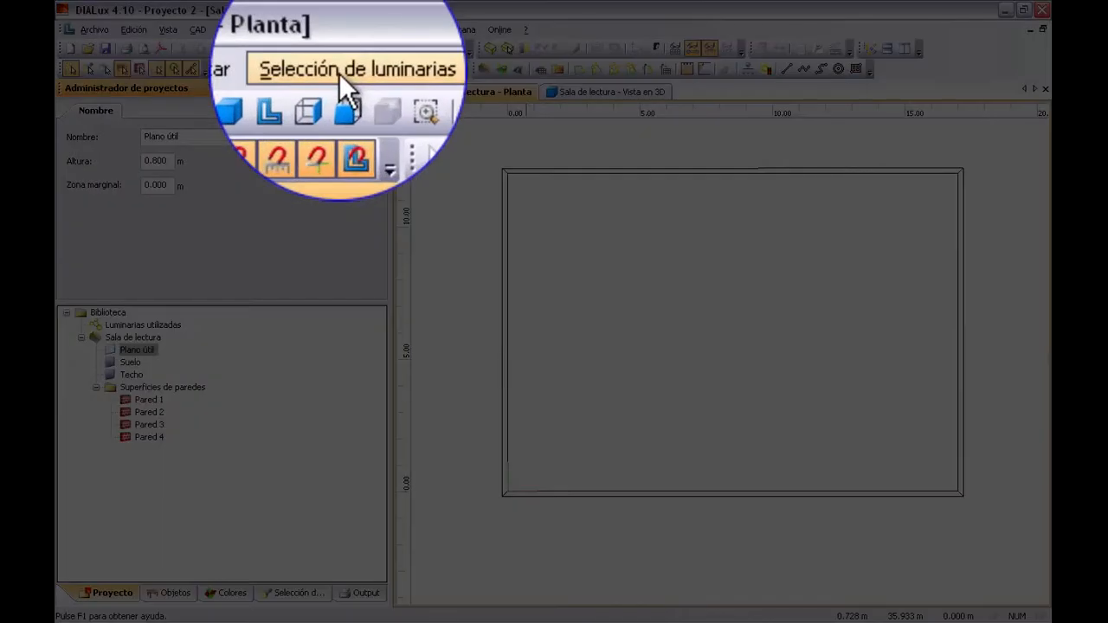
Browse the installed DIALux luminaire catalogues and open the Philips one.
left_click(332, 66)
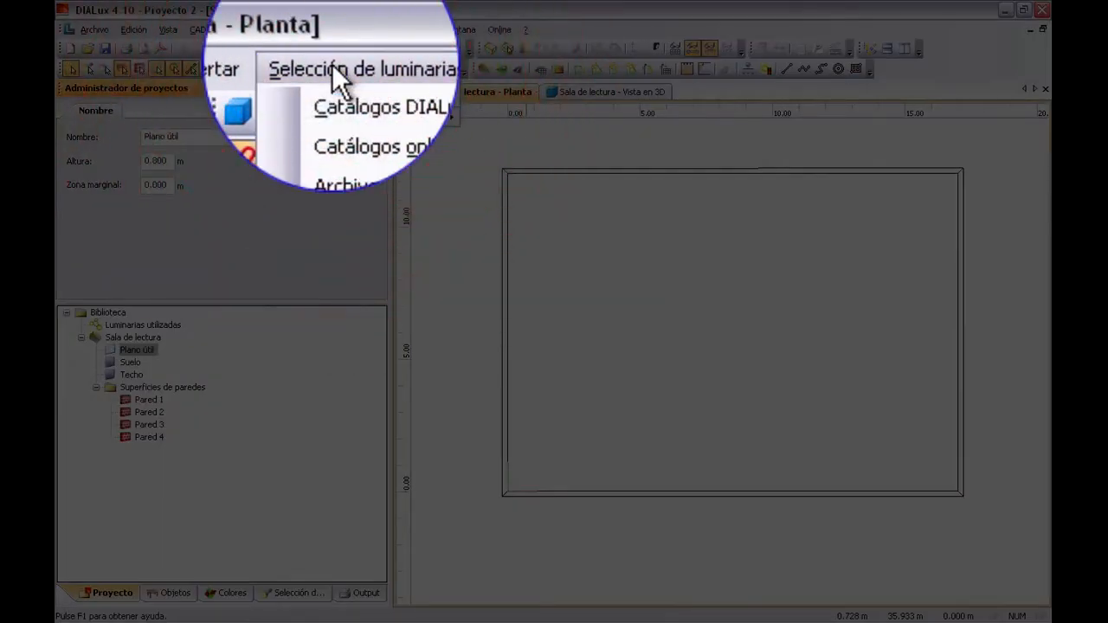
mouse_move(341, 105)
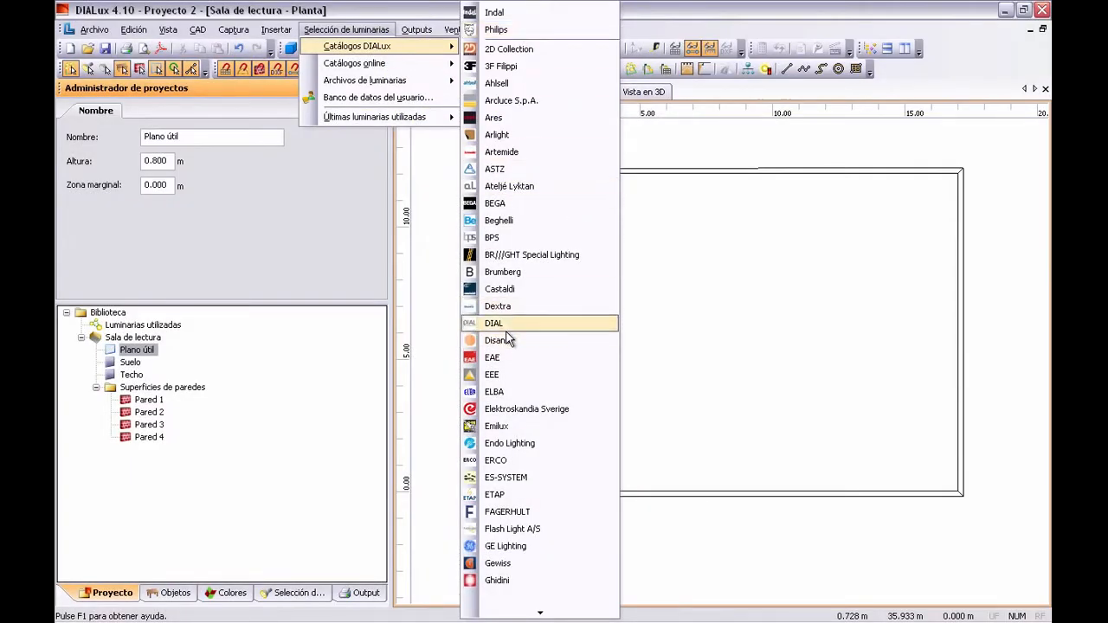
scroll(555, 554, "down", 3)
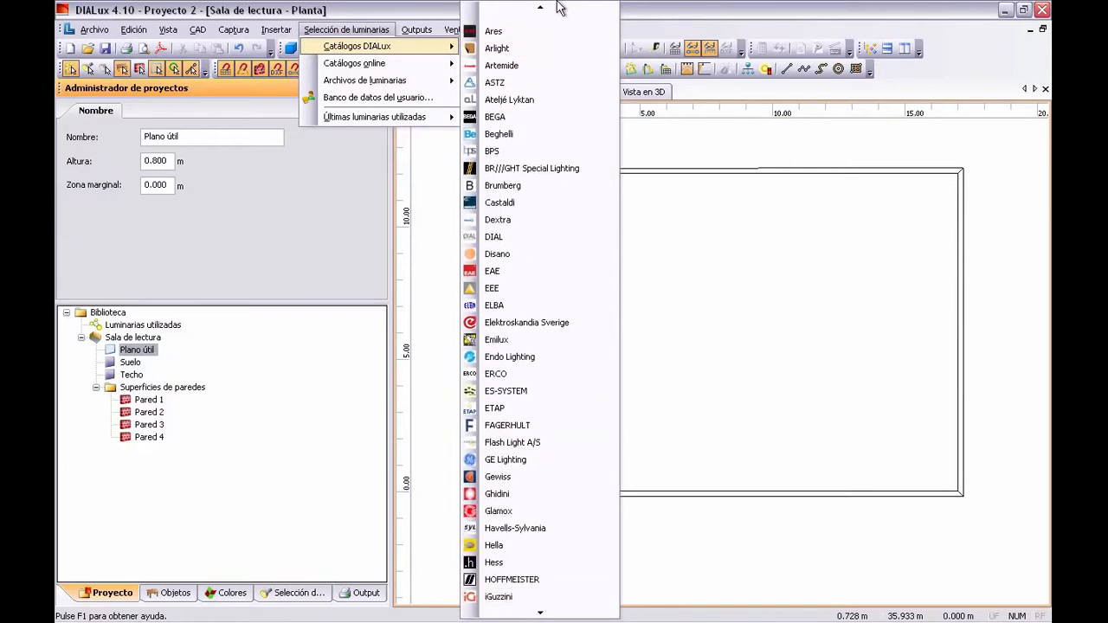
mouse_move(560, 8)
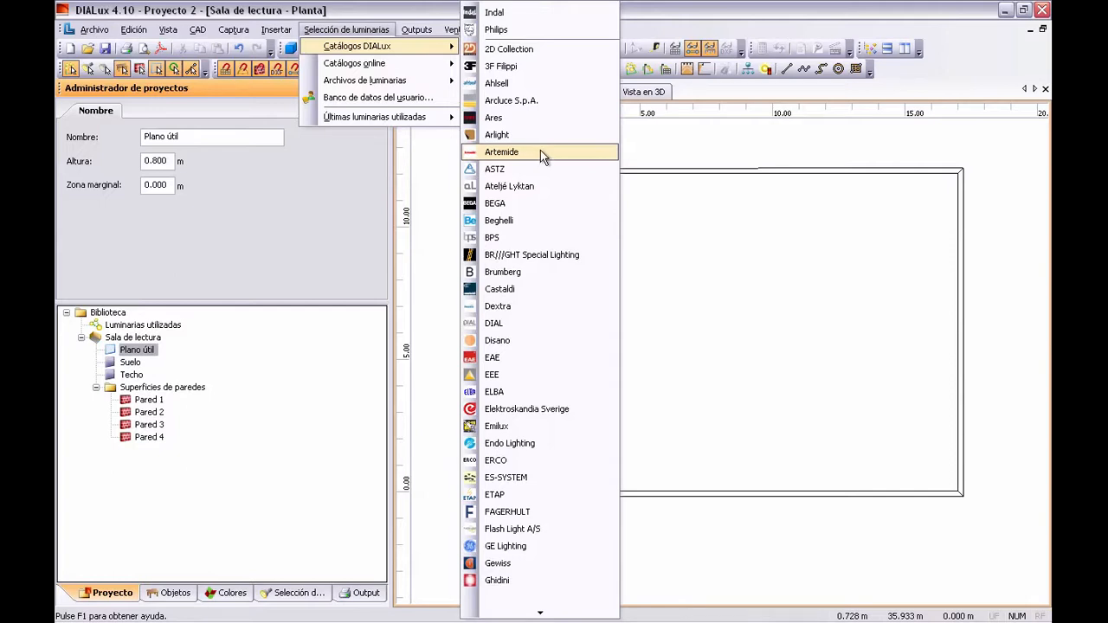
left_click(506, 29)
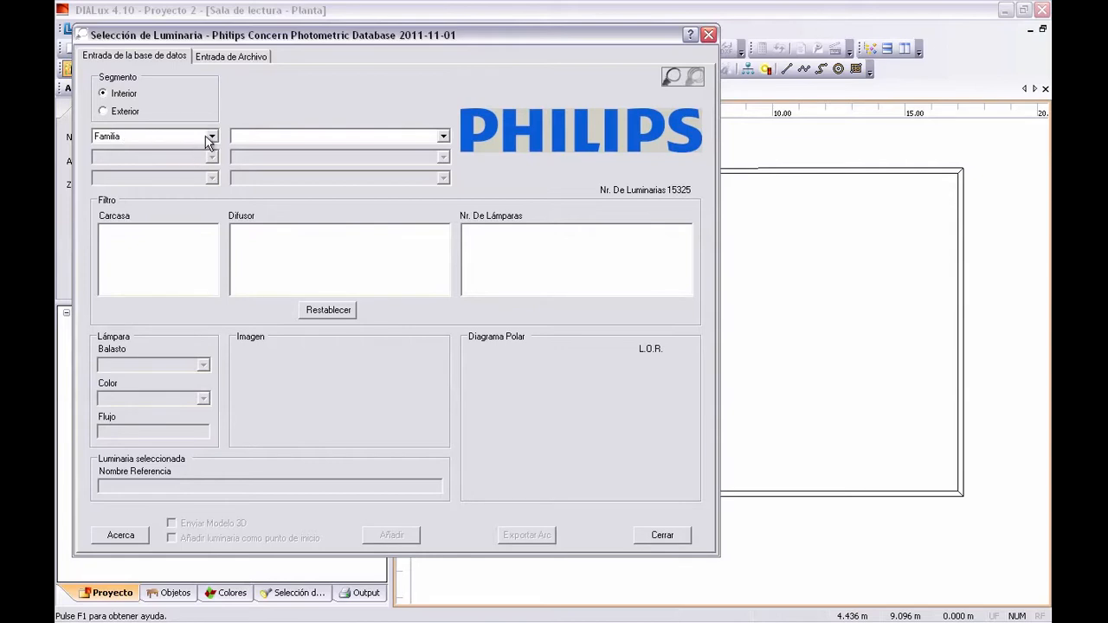
Try to find the interior luminaire by code (Código), entering 760T.
left_click(209, 136)
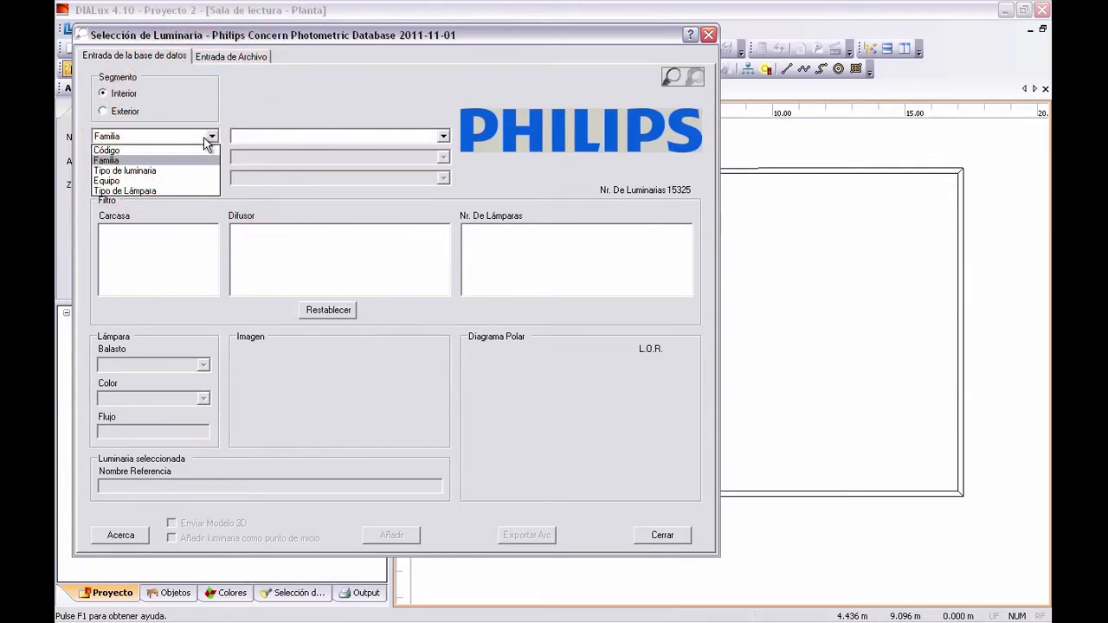
left_click(180, 150)
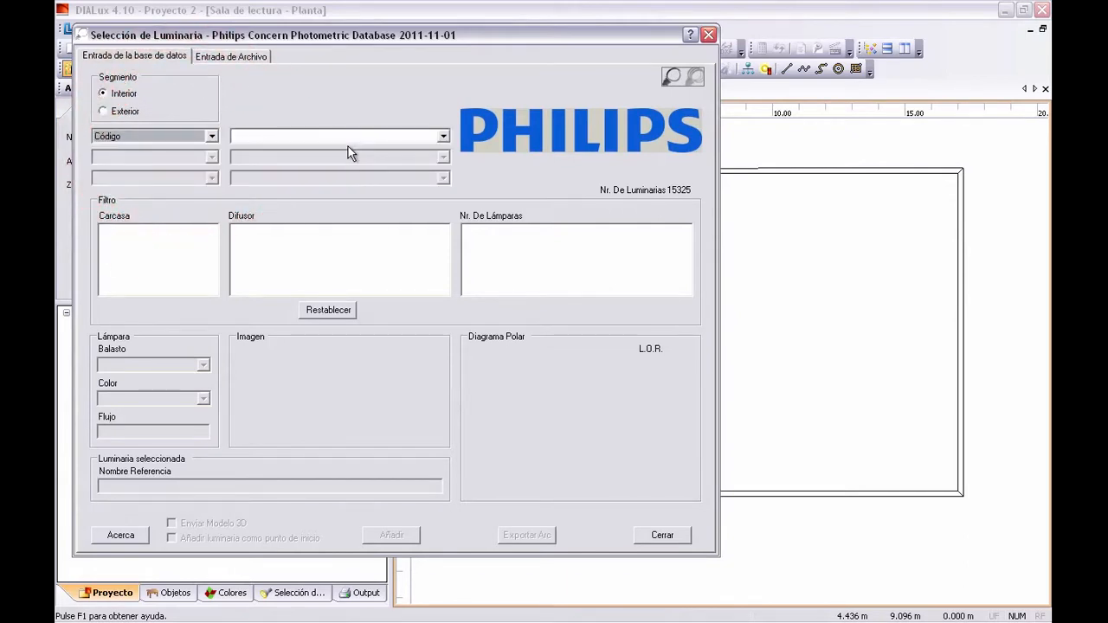
left_click(444, 137)
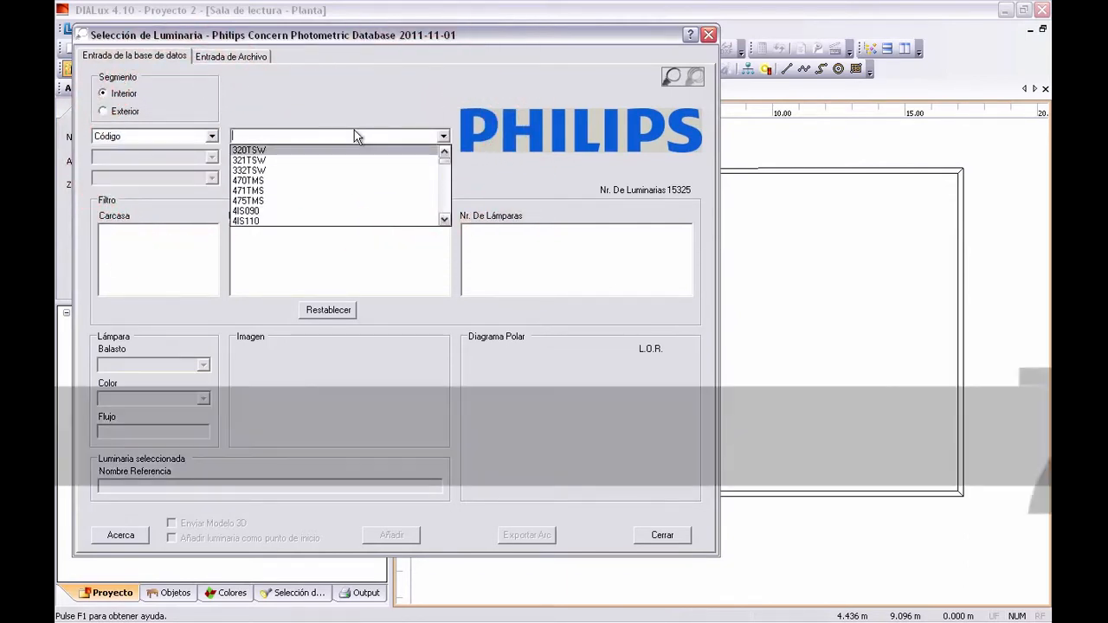
type("760P")
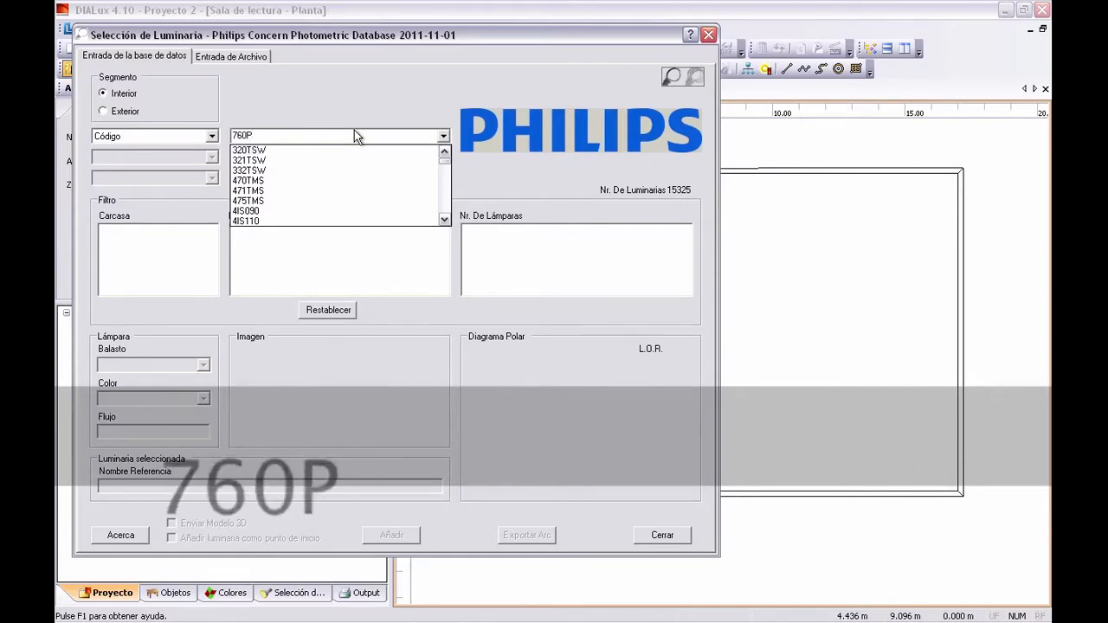
key("BackSpace")
type("T")
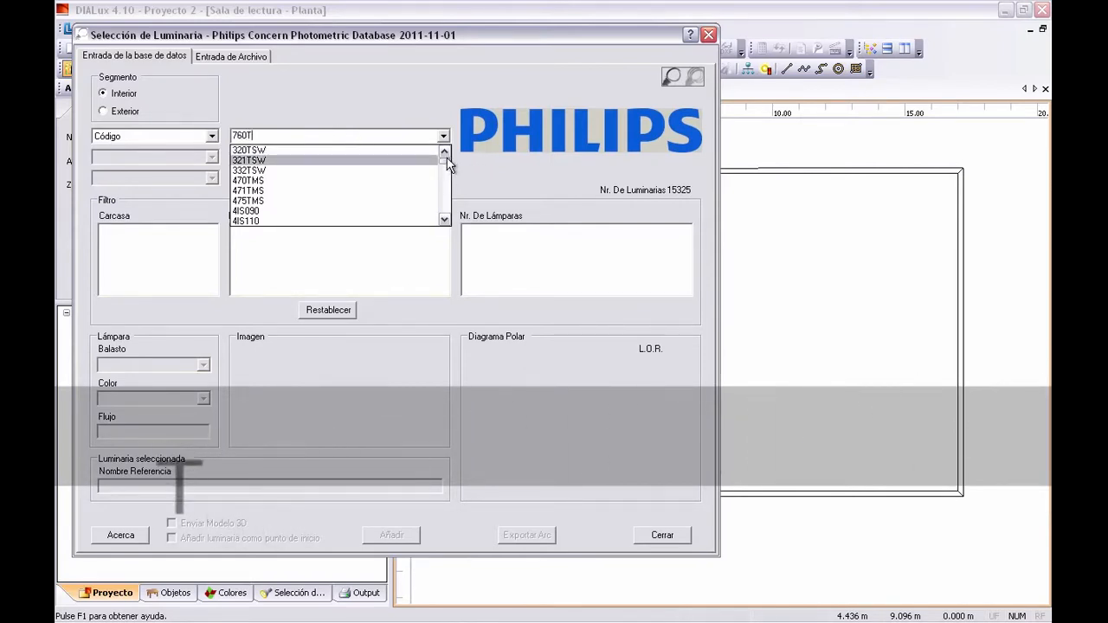
left_click_drag(447, 158, 449, 182)
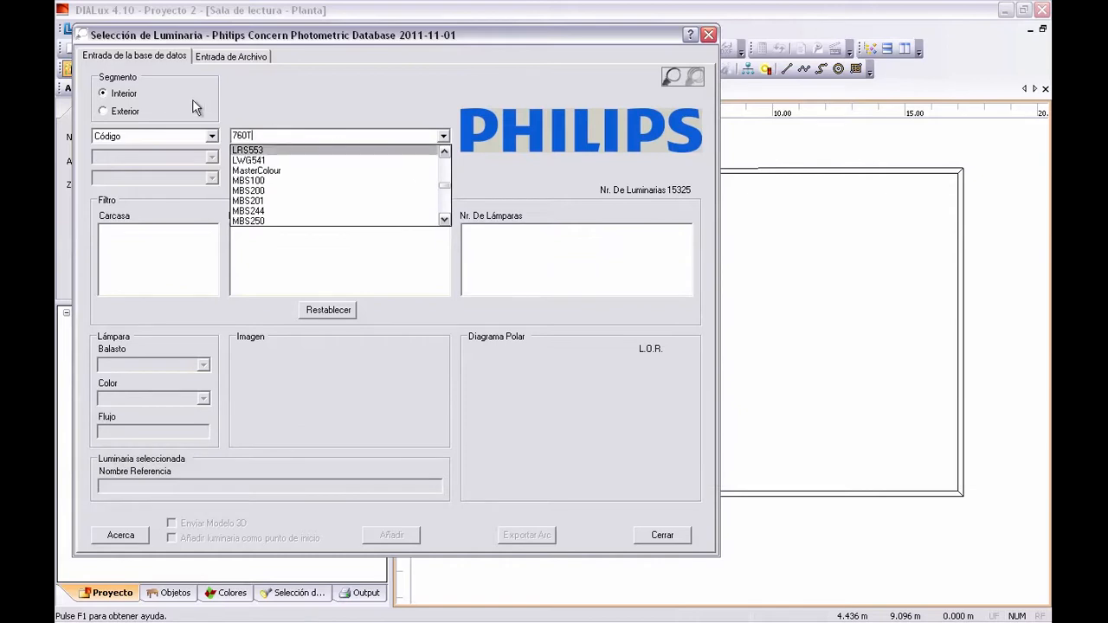
Search the luminaires by family (Familia) and choose Savio TPS760/762/764/770/772.
left_click(211, 136)
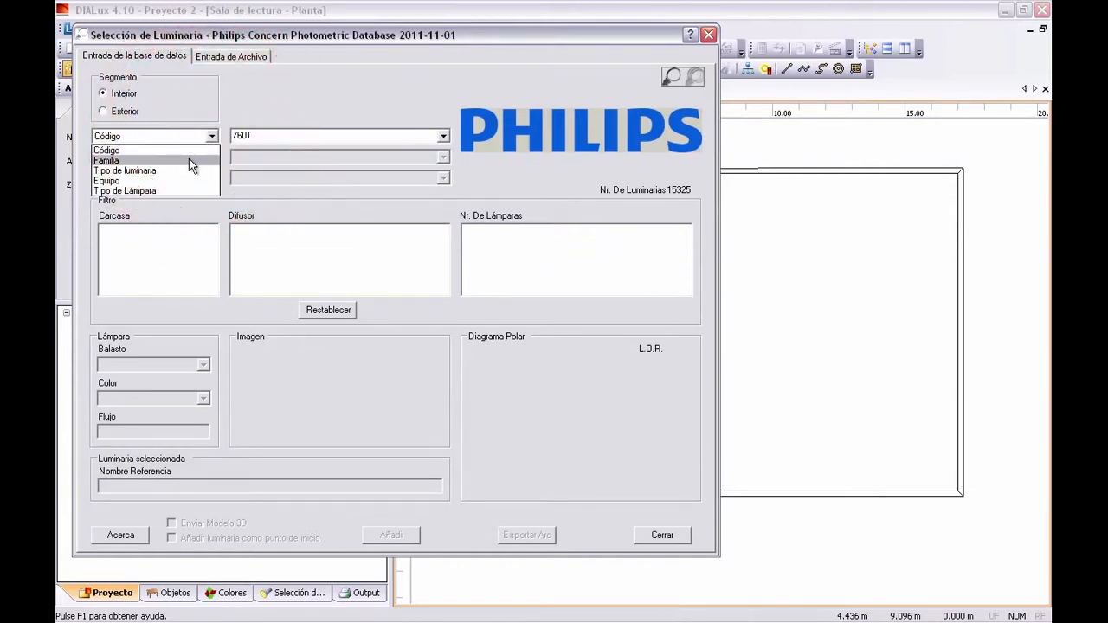
left_click(188, 160)
left_click(339, 149)
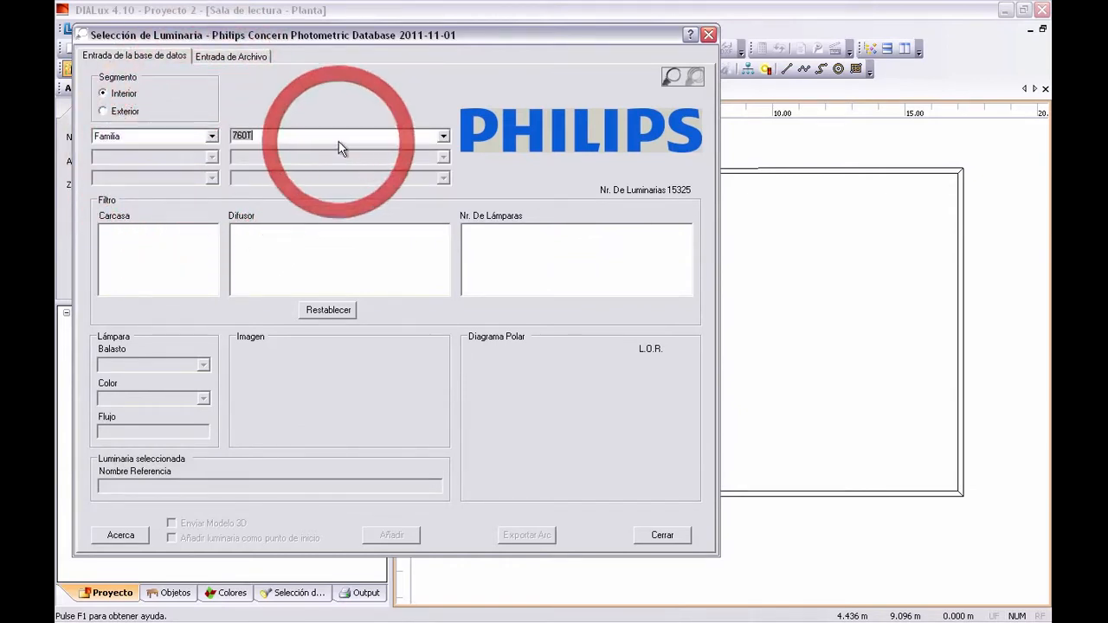
left_click(444, 136)
left_click(449, 161)
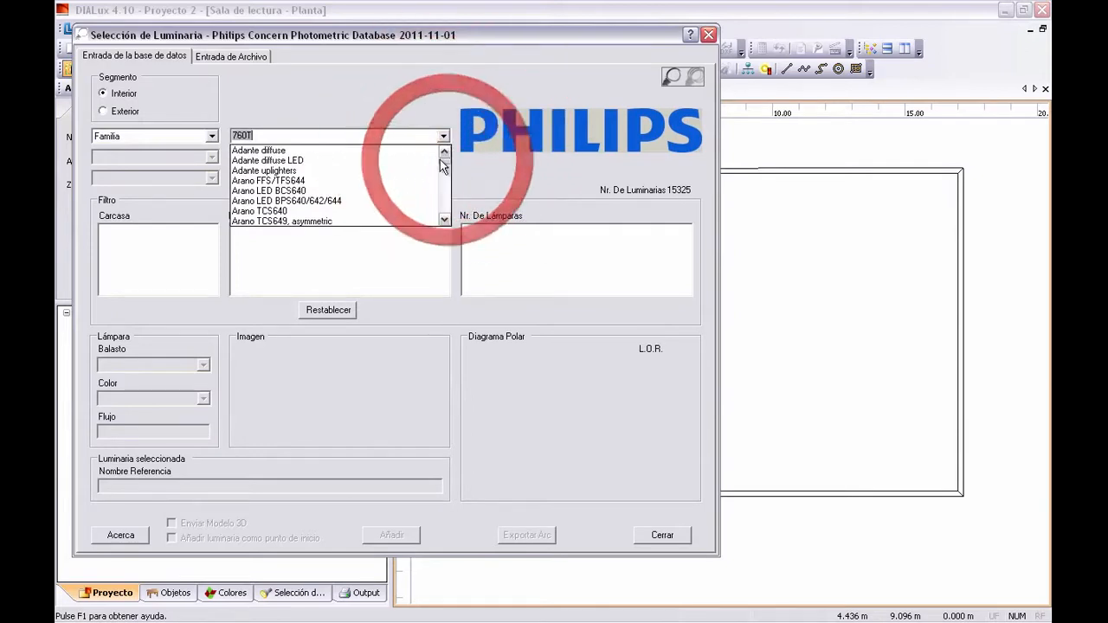
type("Savio FFS/")
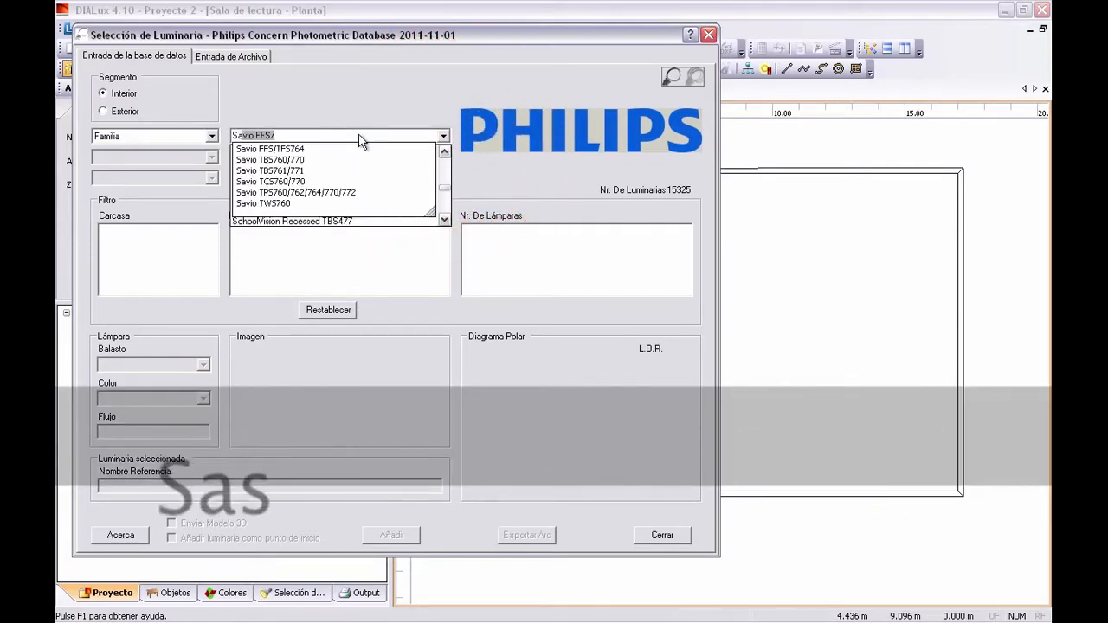
left_click(302, 194)
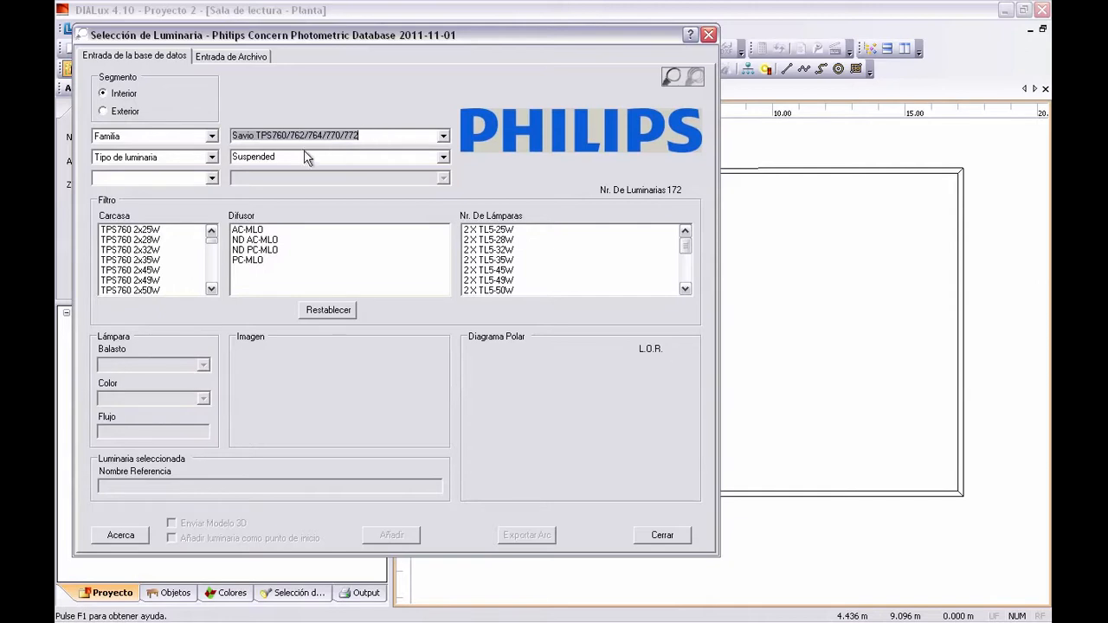
Keep the luminaire type as Suspended and filter to the TPS760 2x28W housing with the PC-MLO diffuser.
left_click(287, 170)
left_click(446, 157)
left_click(443, 157)
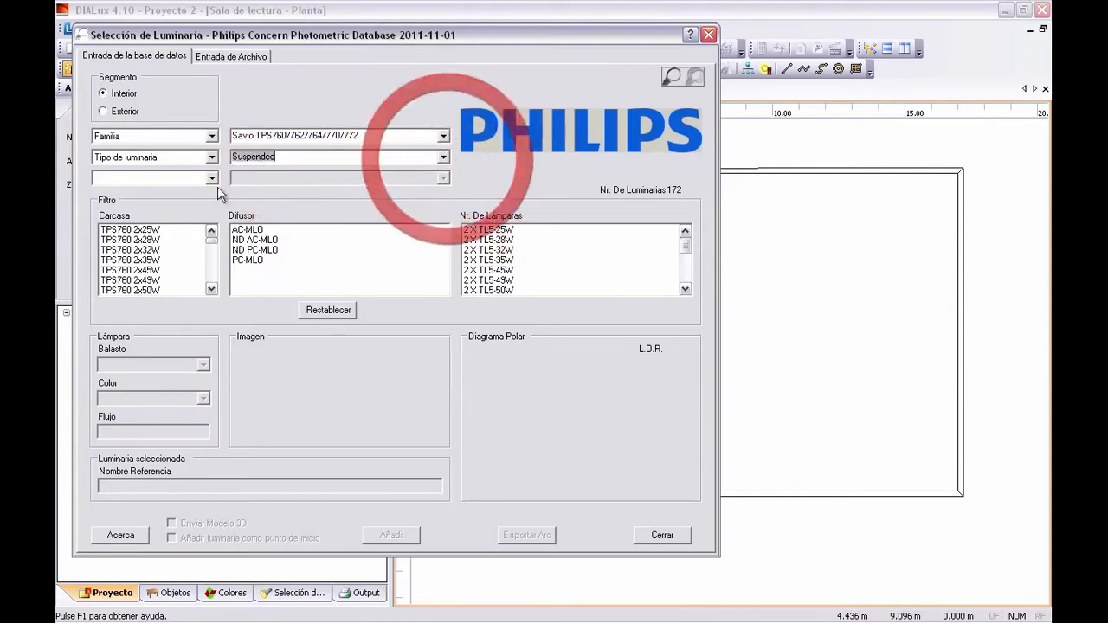
left_click(139, 240)
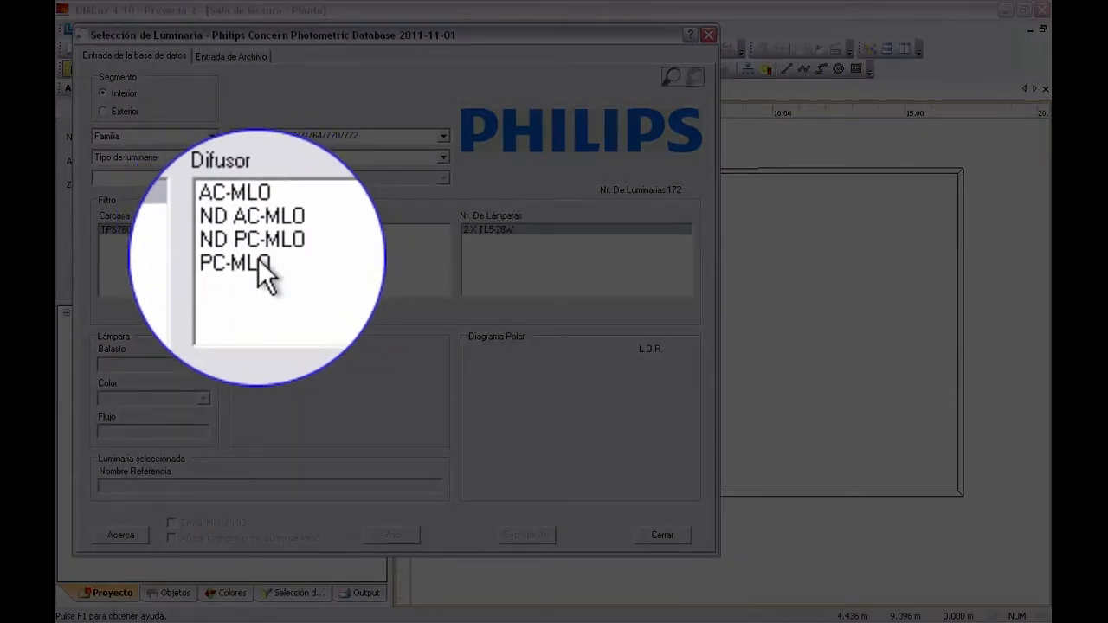
left_click(254, 260)
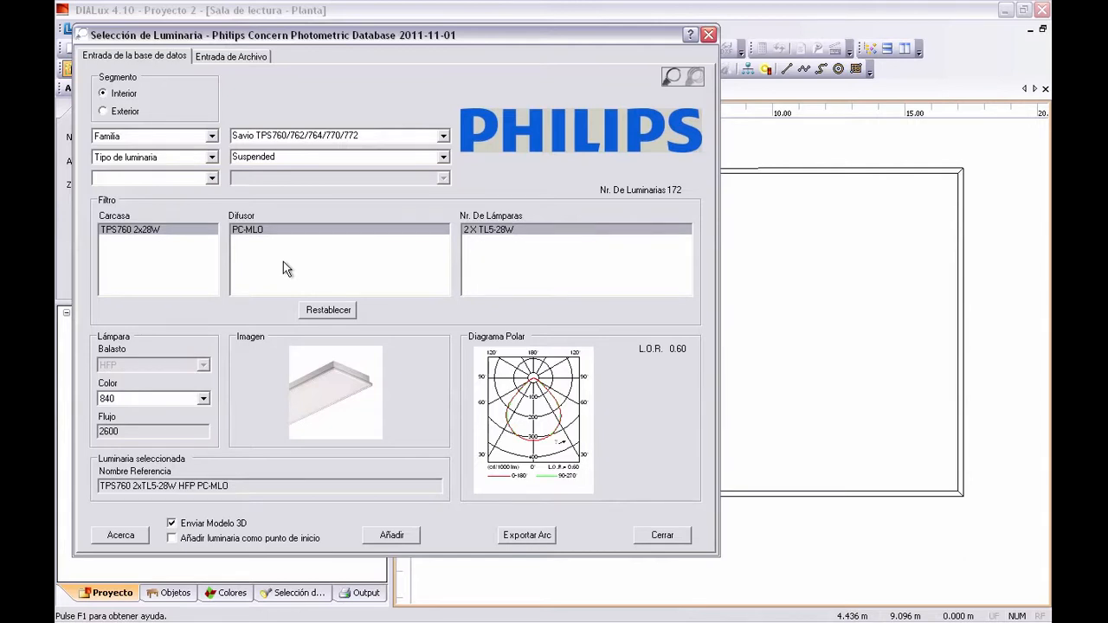
Keep lamp colour 840, add the TPS760 2xTL5-28W HFP PC-MLO luminaire to the project and close the catalogue.
left_click(204, 399)
left_click(205, 399)
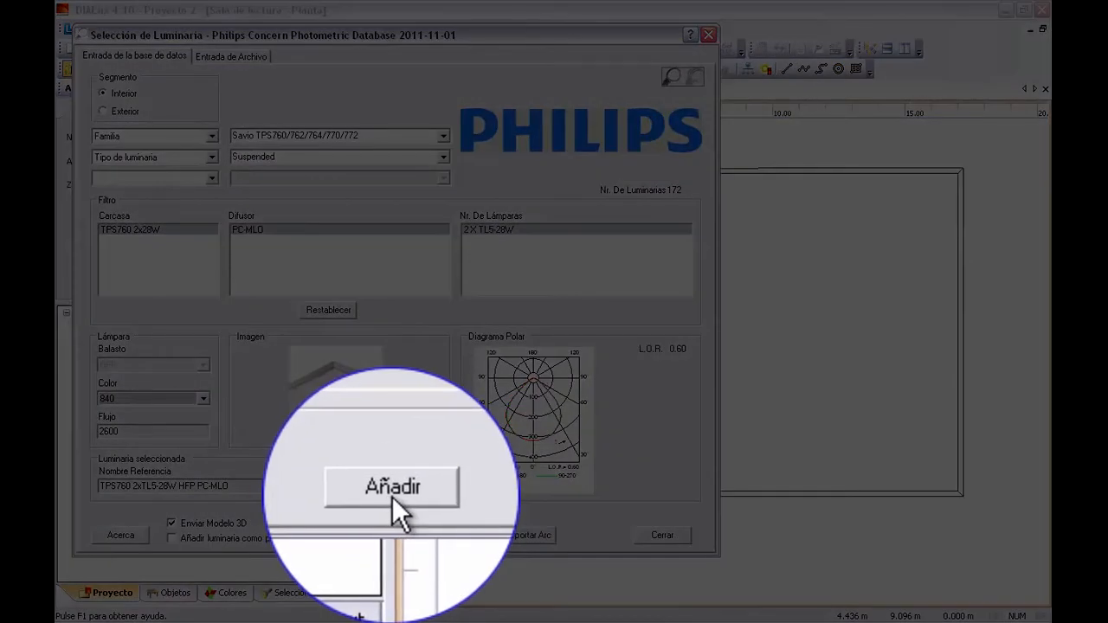
left_click(392, 536)
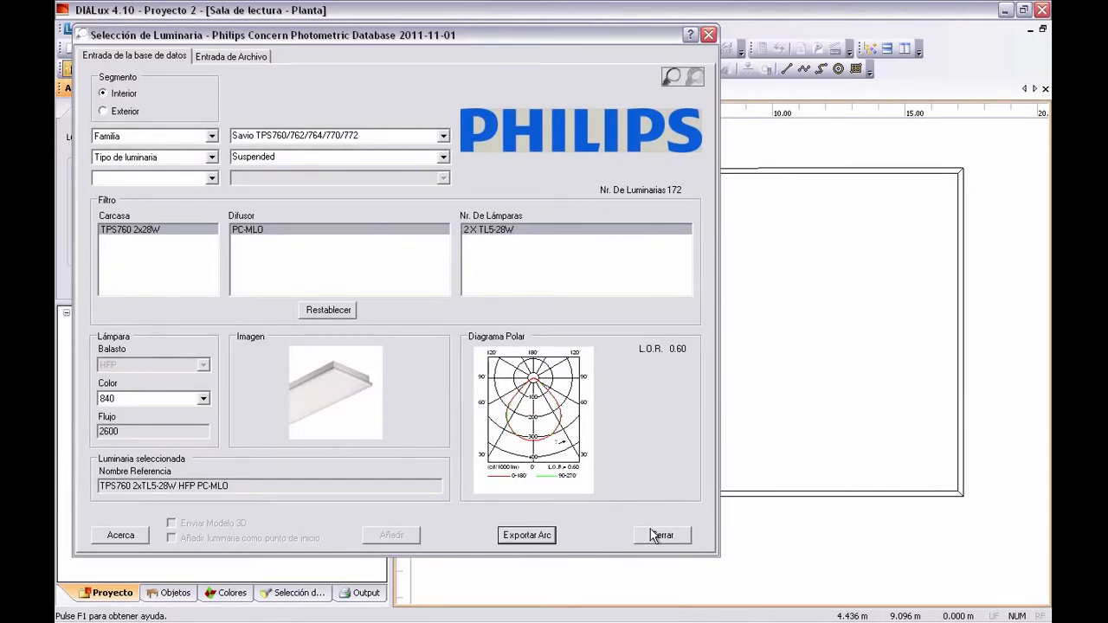
left_click_drag(251, 44, 452, 68)
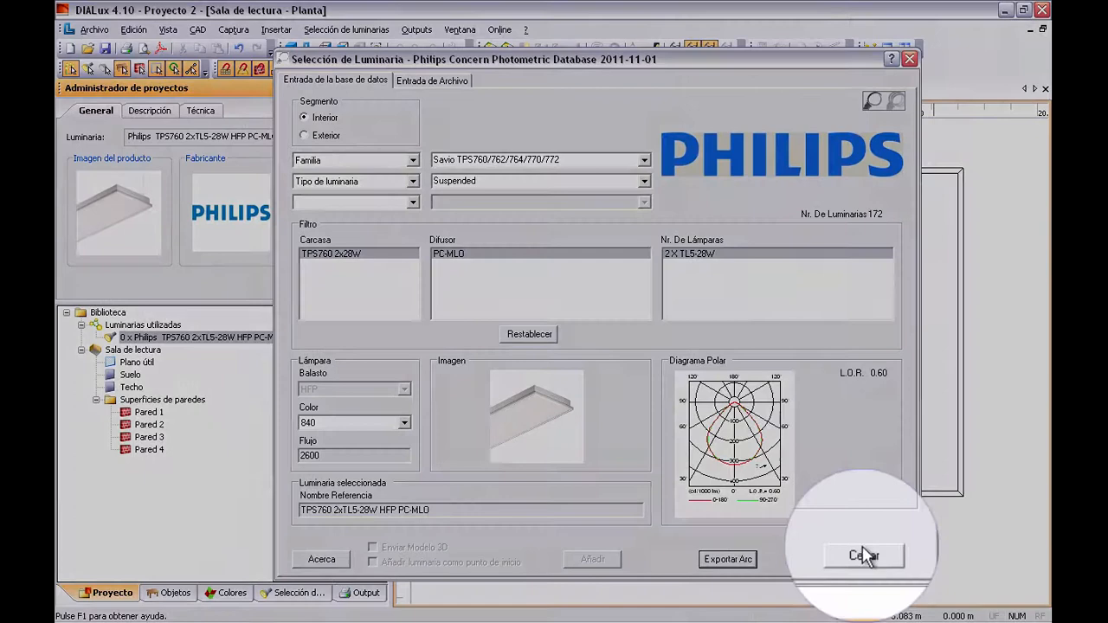
left_click(864, 560)
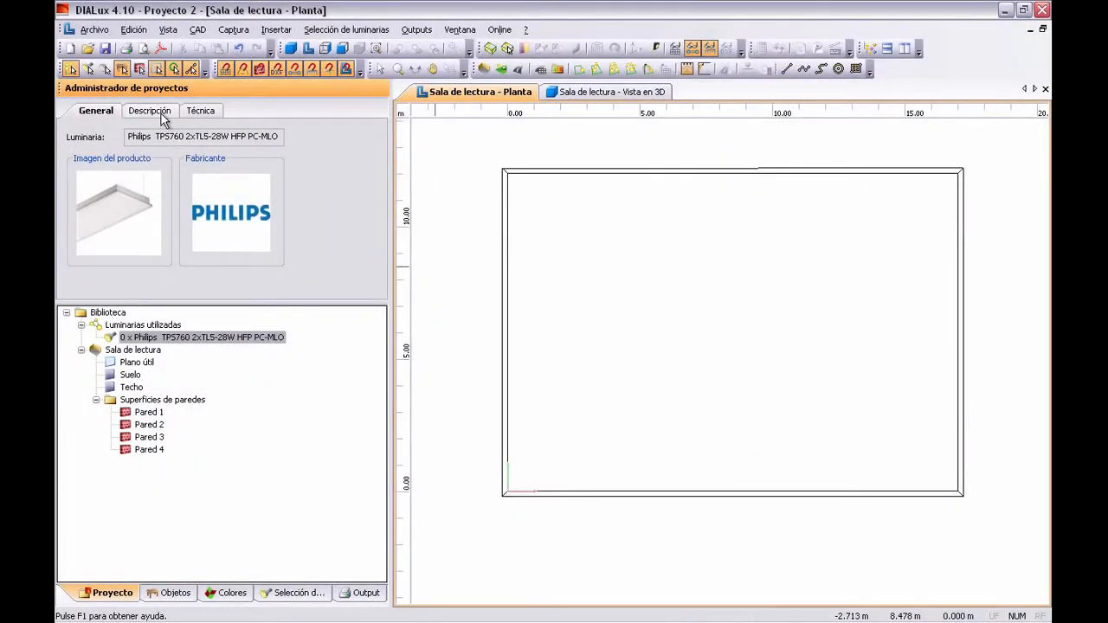
Review the added Philips luminaire's description and technical data, including its lamp, luminous flux and power.
left_click(143, 113)
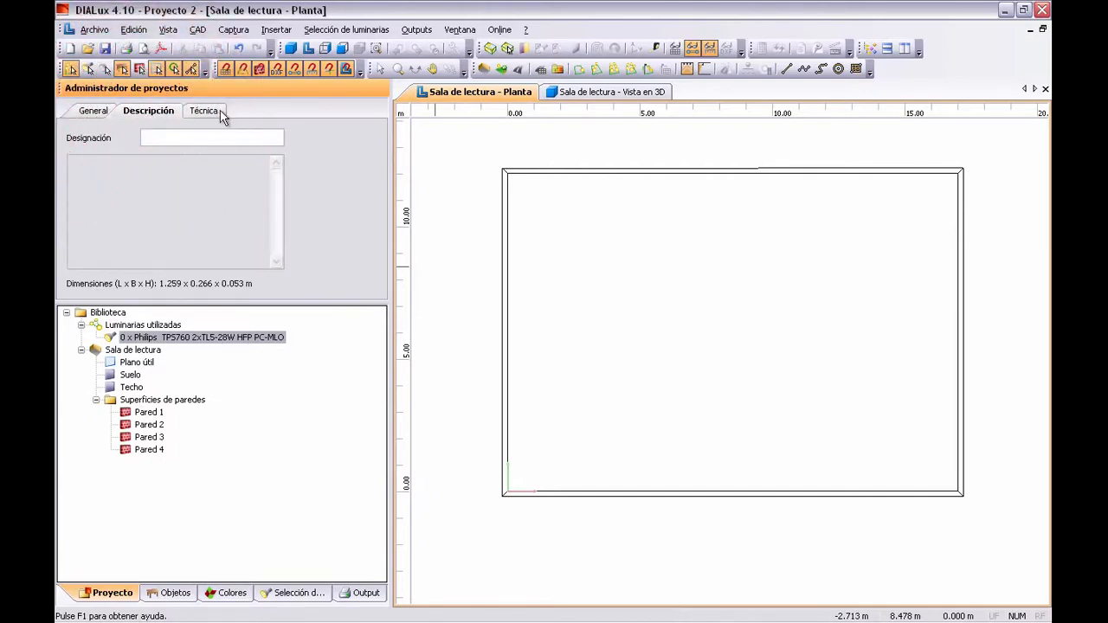
left_click(219, 116)
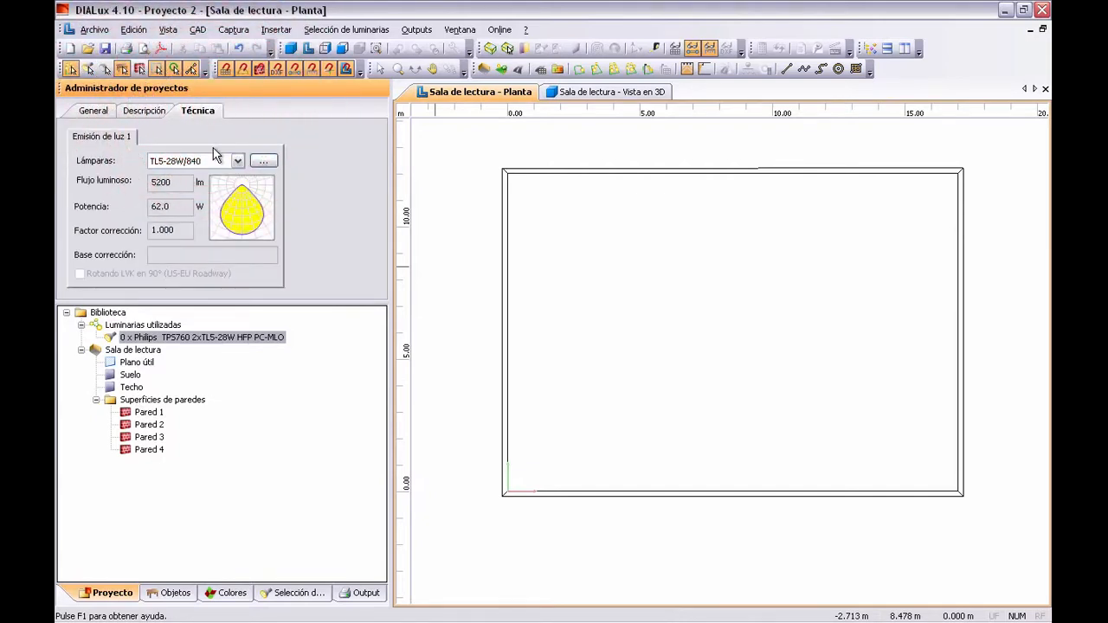
left_click(236, 162)
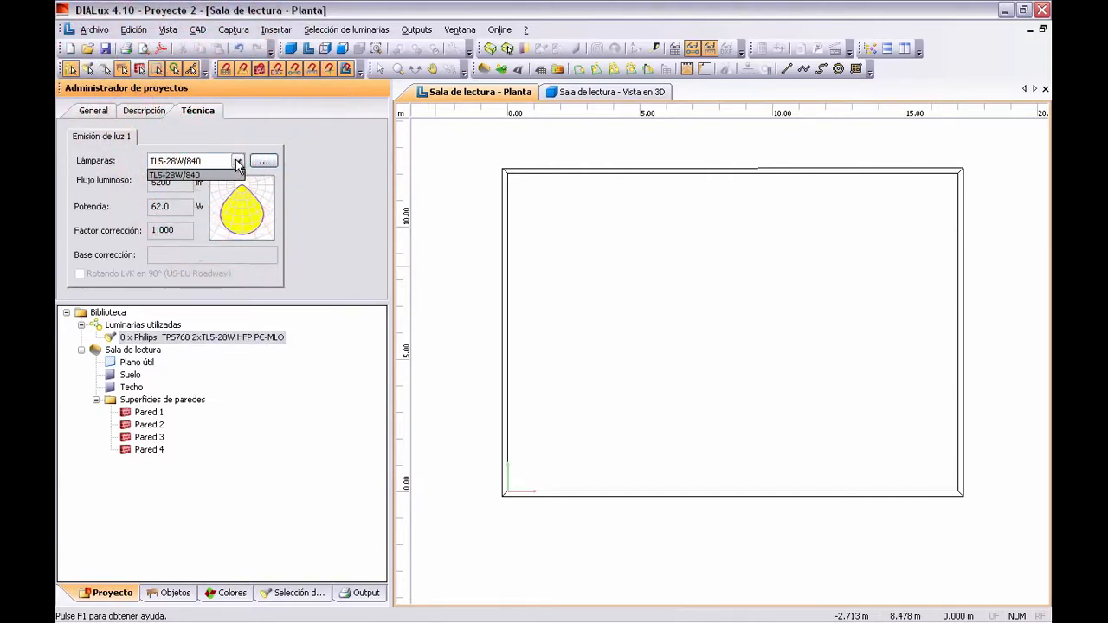
left_click(186, 175)
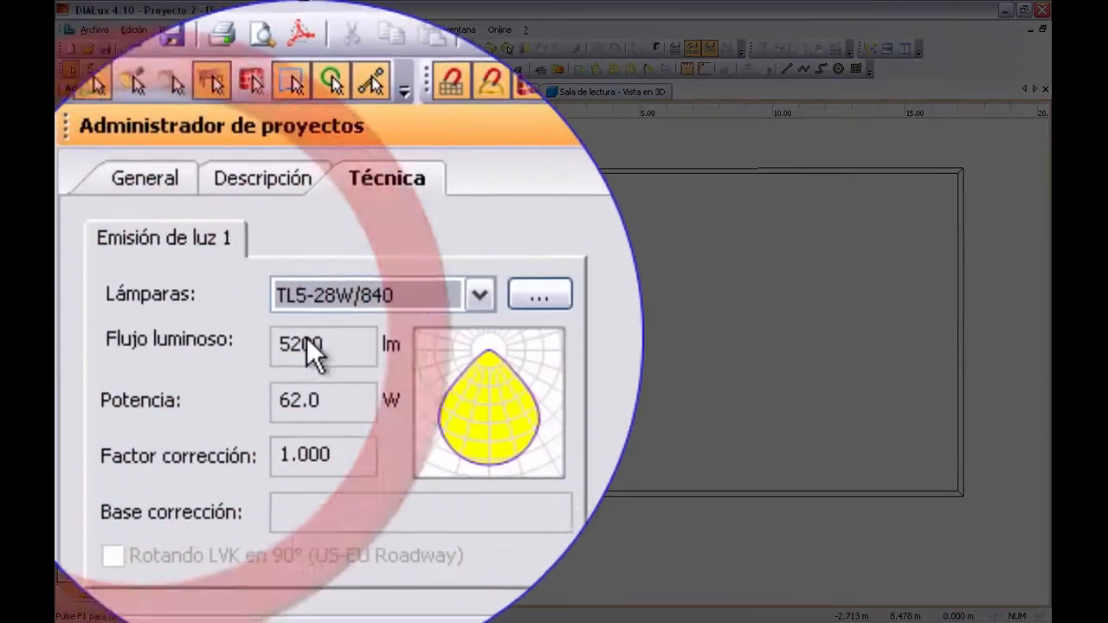
left_click(169, 181)
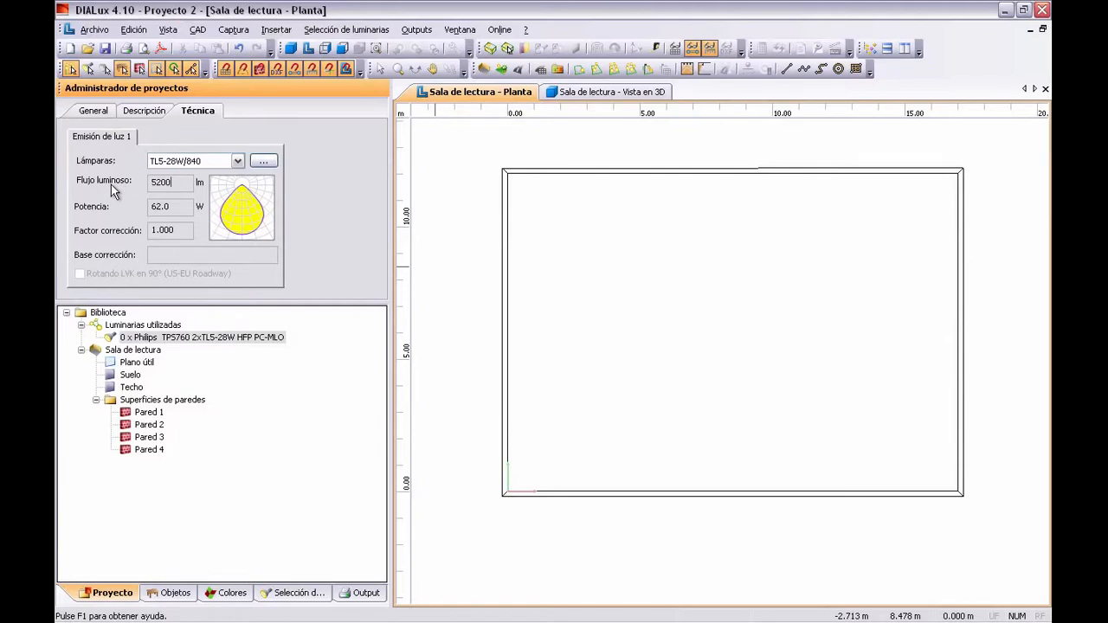
double_click(177, 182)
double_click(162, 206)
type("52.0")
left_click(178, 206)
left_click_drag(178, 207, 136, 204)
left_click(177, 208)
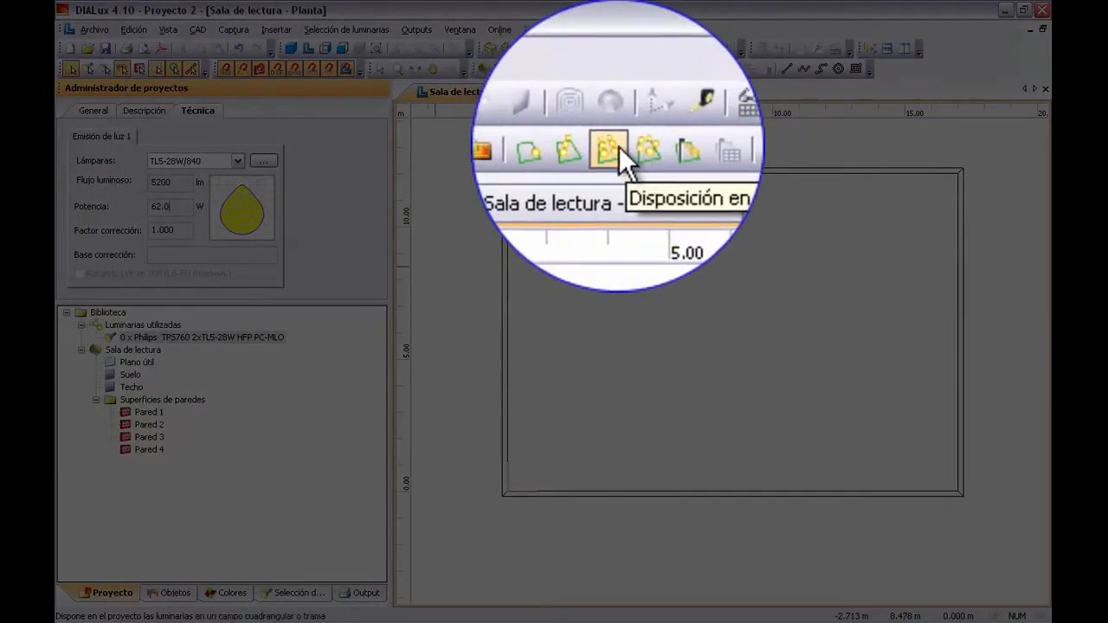
Start a field arrangement of the TPS760 luminaire and check its luminous flux, power and correction factor.
left_click(616, 68)
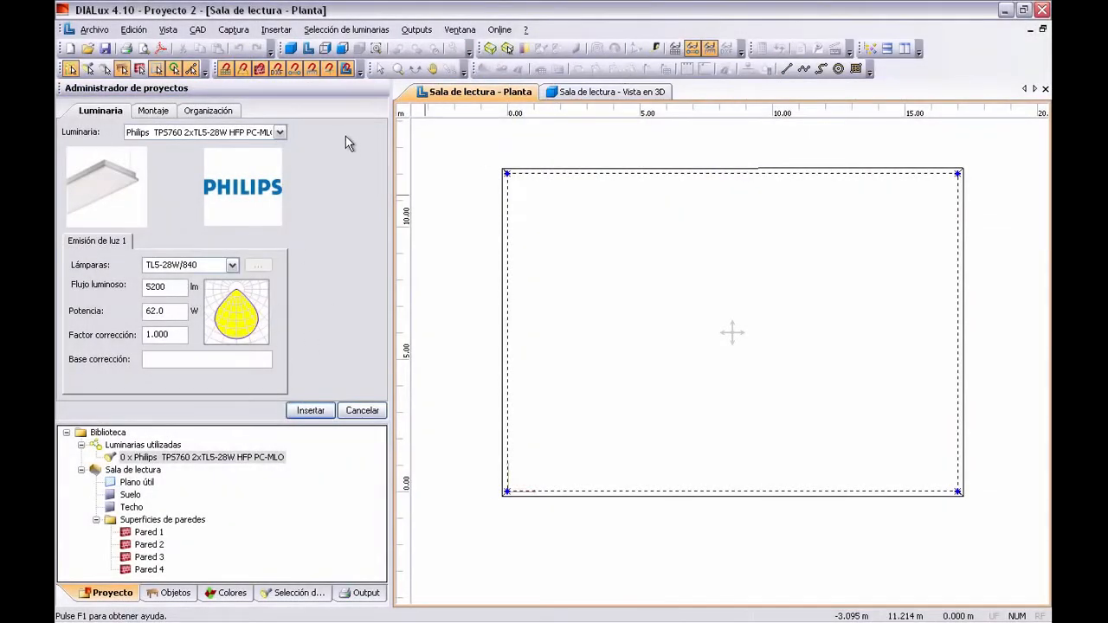
left_click(176, 288)
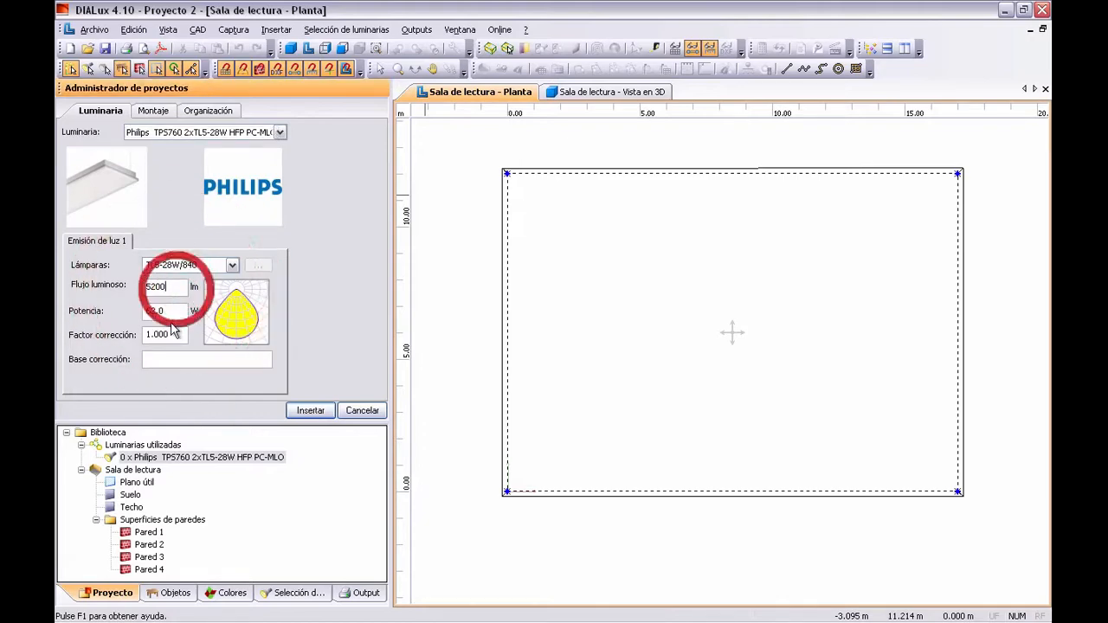
left_click(177, 333)
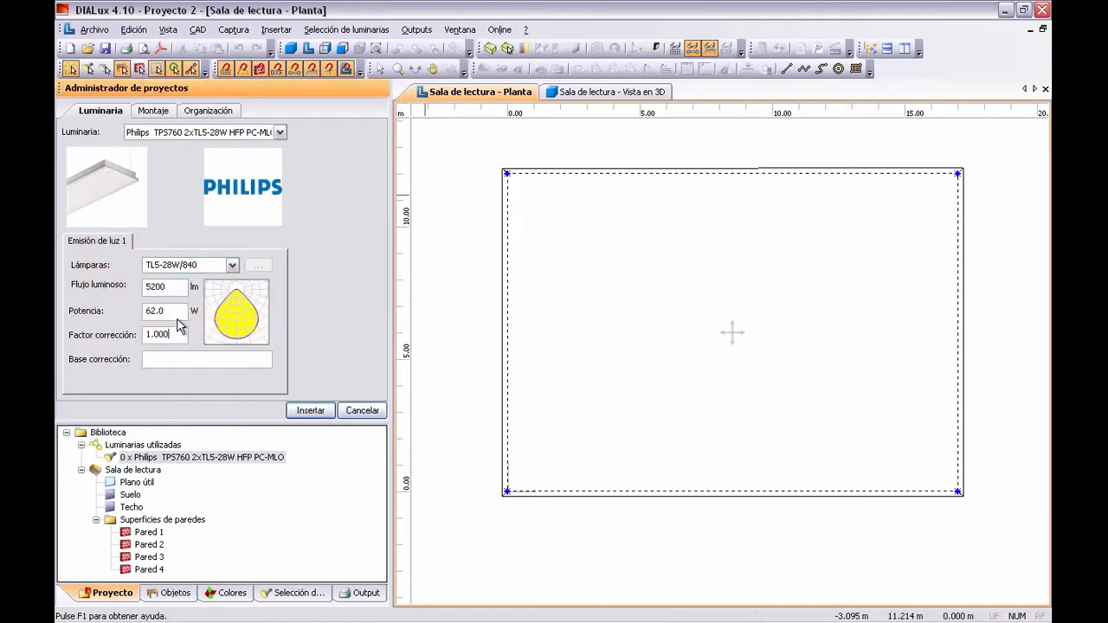
double_click(175, 314)
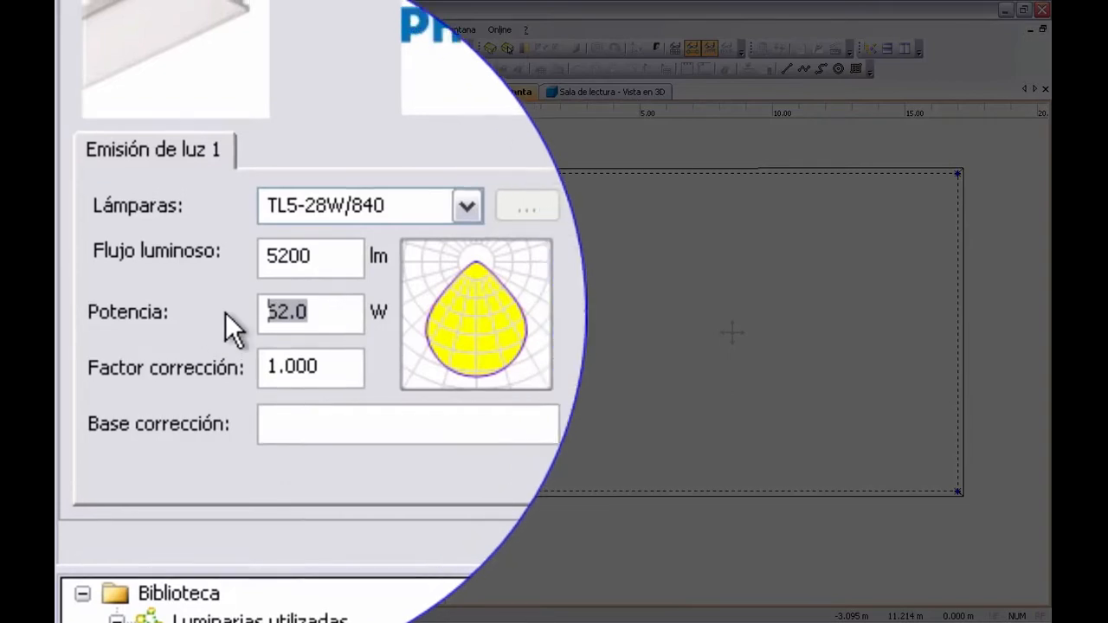
left_click(332, 312)
Open the field's mounting settings and review the rows, luminaires per row and target illuminance for the estimate.
left_click(298, 258)
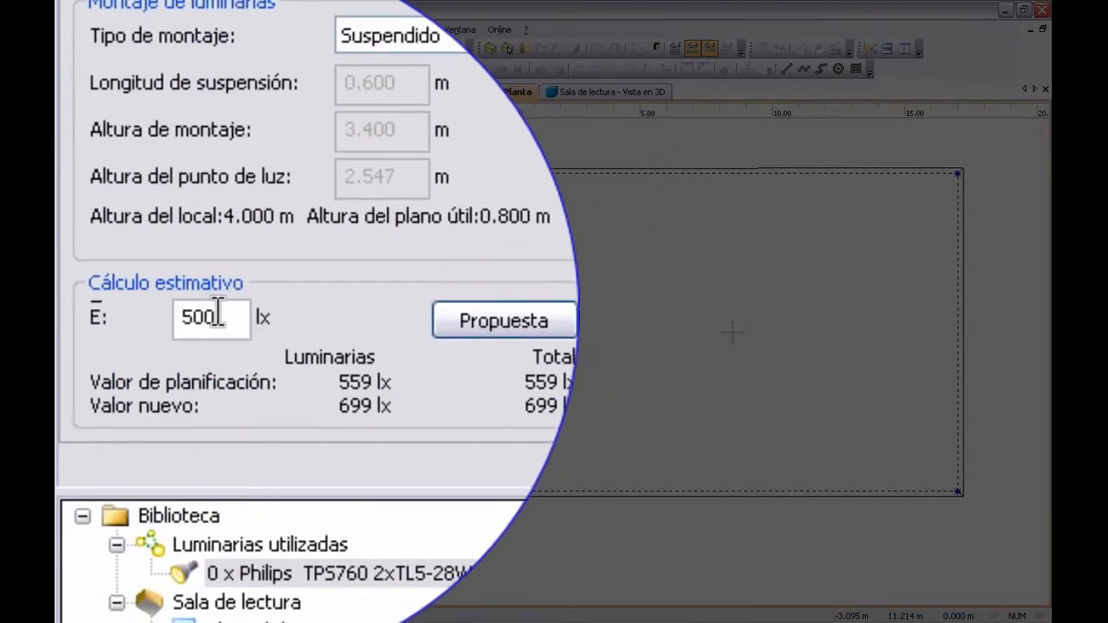
left_click_drag(228, 307, 121, 310)
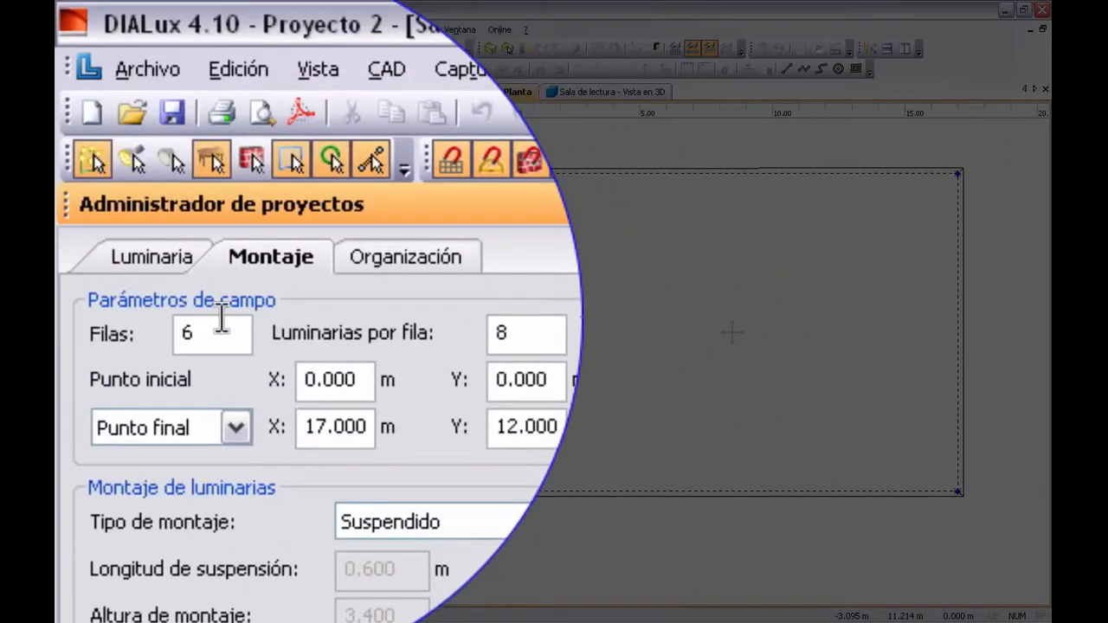
left_click(216, 329)
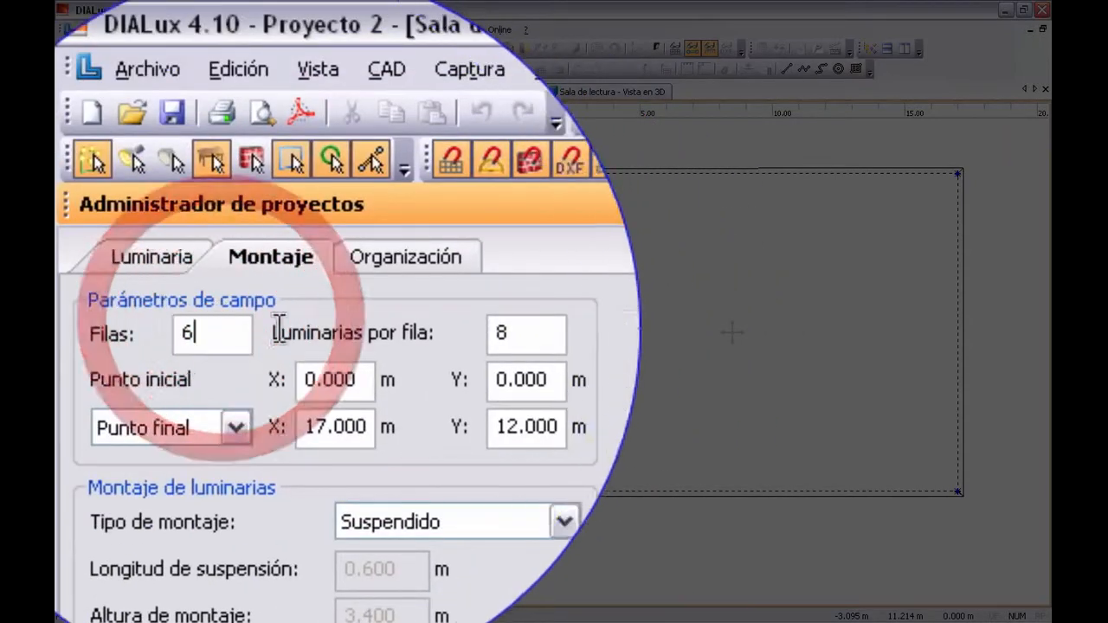
left_click(416, 334)
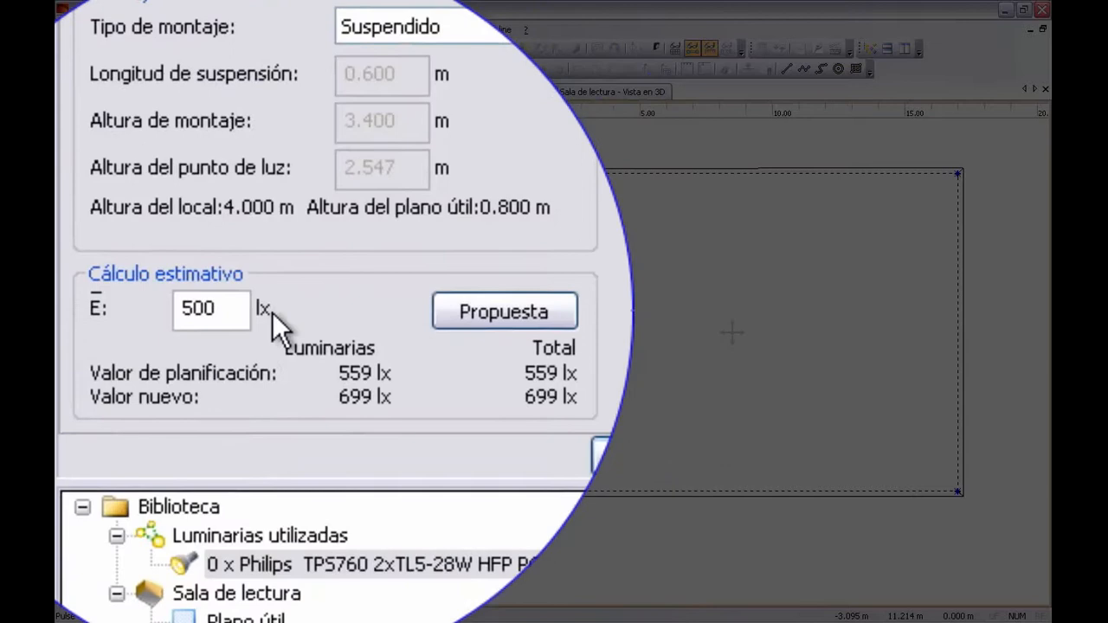
left_click(241, 312)
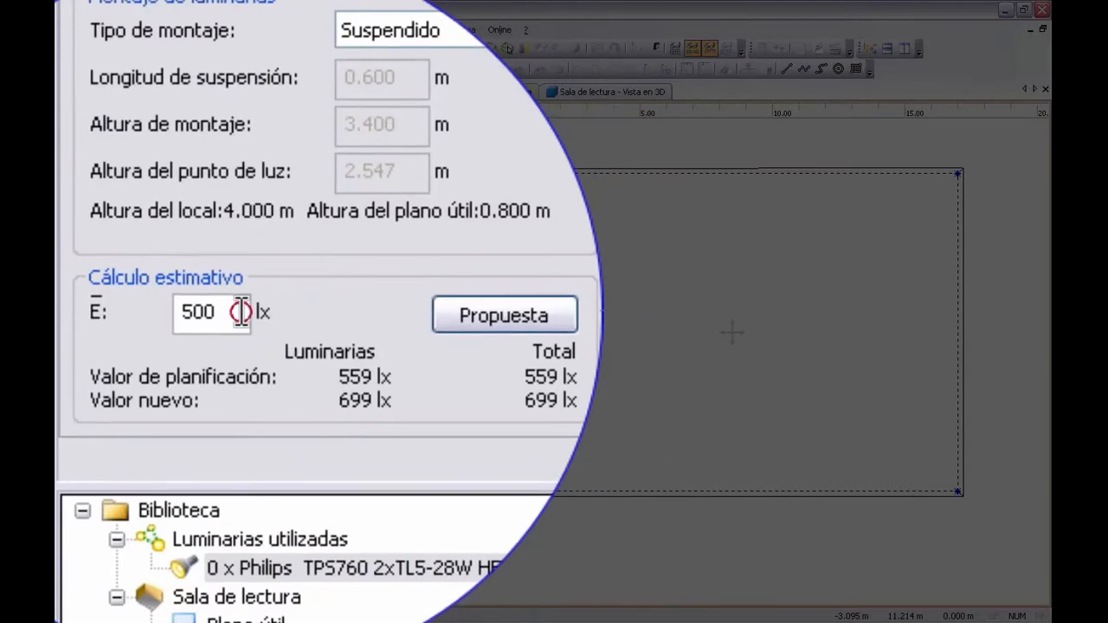
left_click_drag(240, 312, 56, 313)
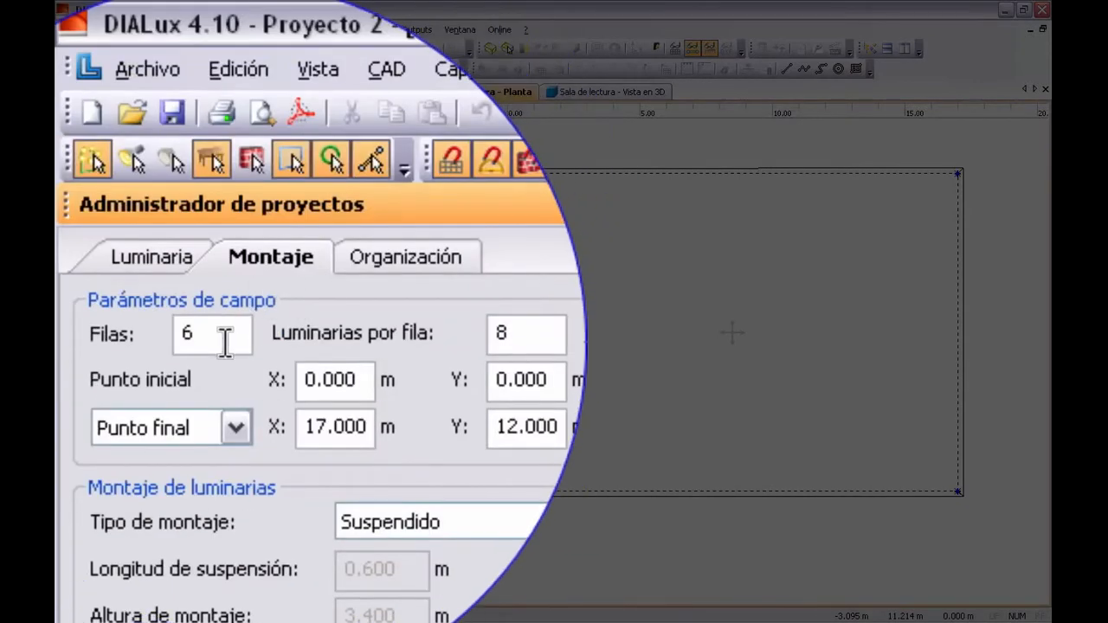
left_click(227, 345)
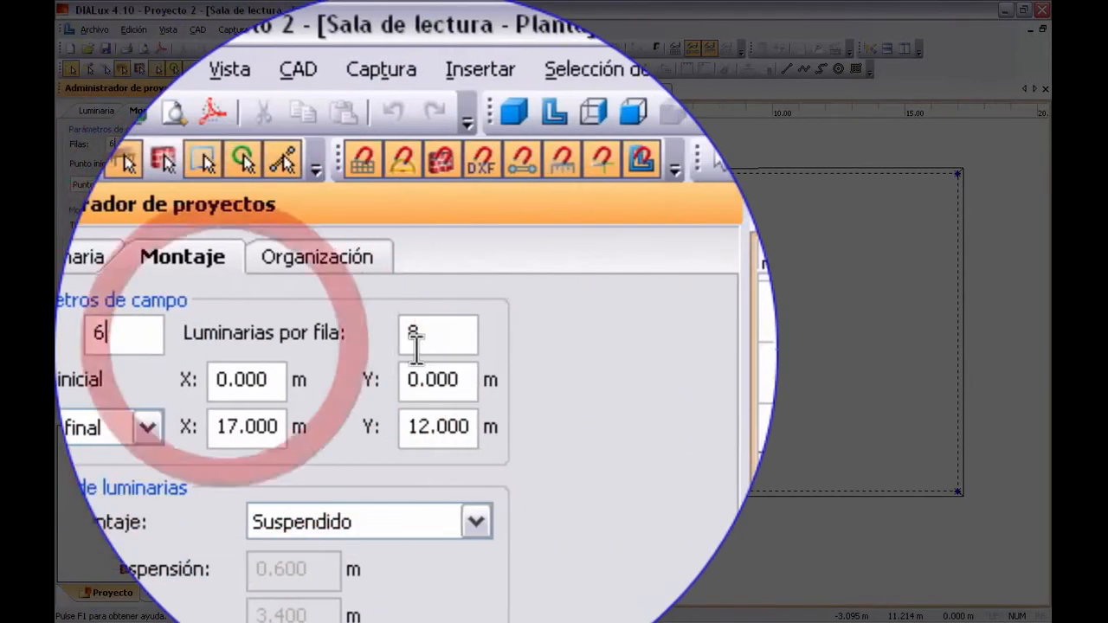
left_click(416, 345)
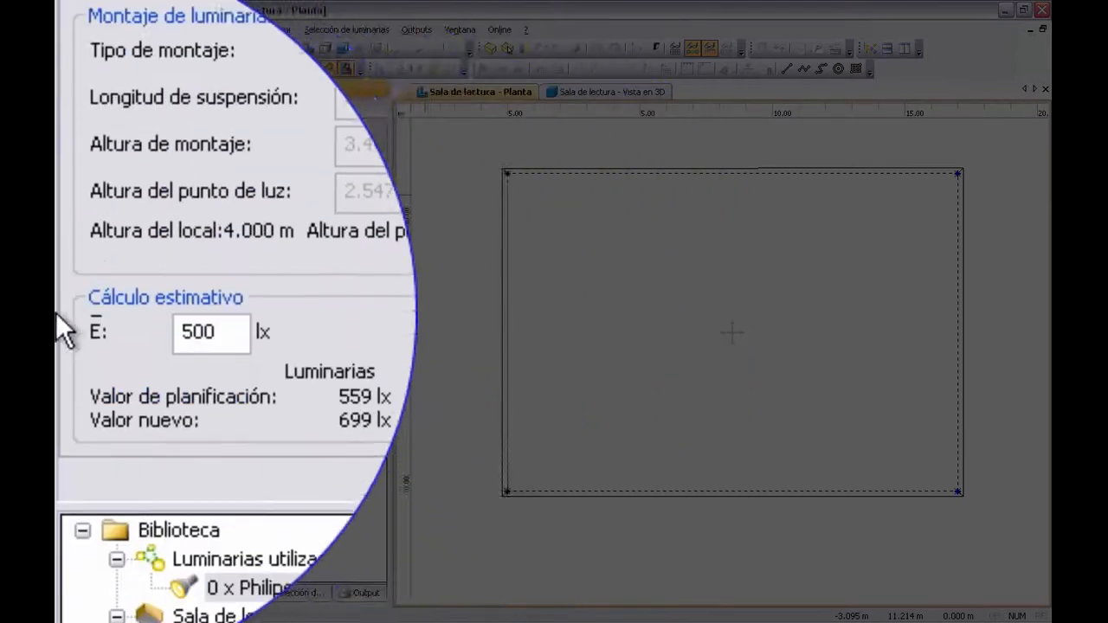
left_click(229, 310)
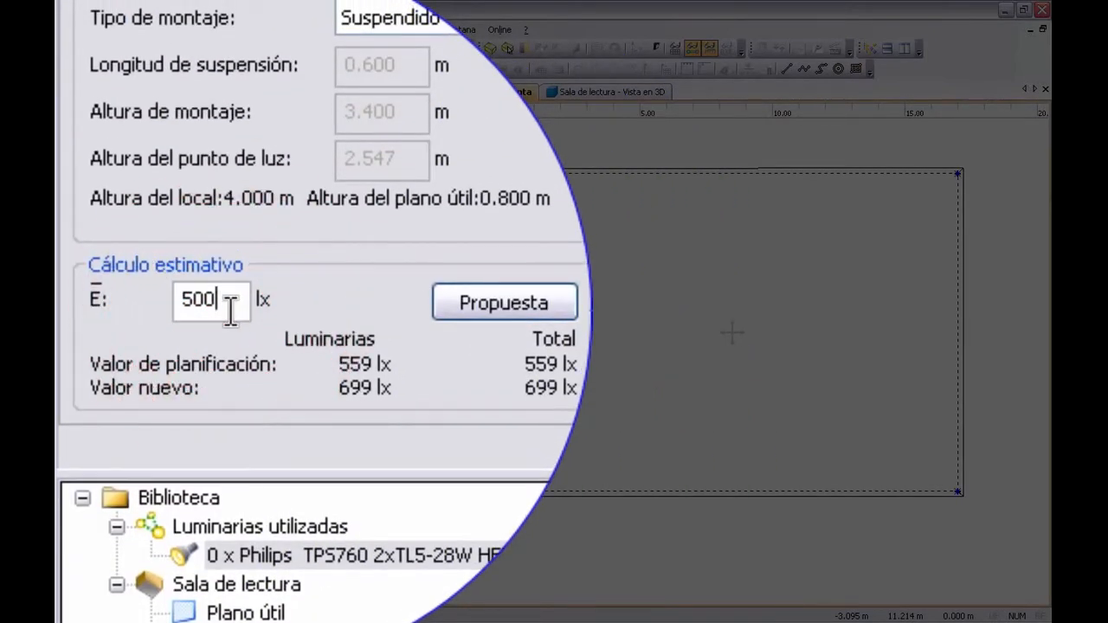
Switch to the UNE-EN 12464-1 PDF in Vista Previa, check the Em, UGR and Ra requirements for library reading areas, and return to DIALux.
key("super+Tab")
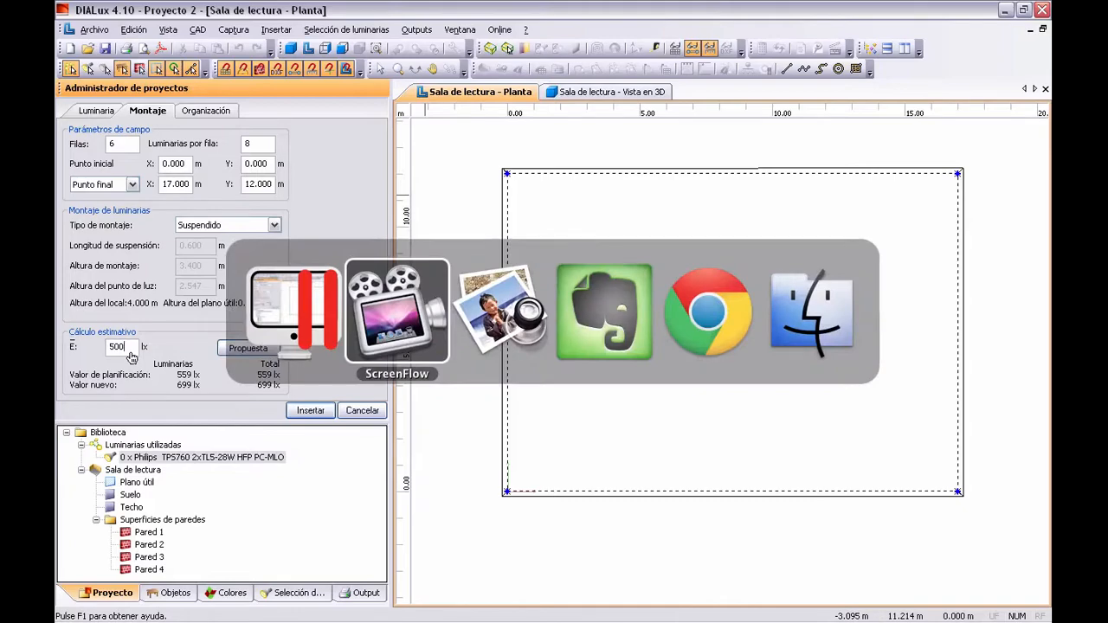
key("super+Tab")
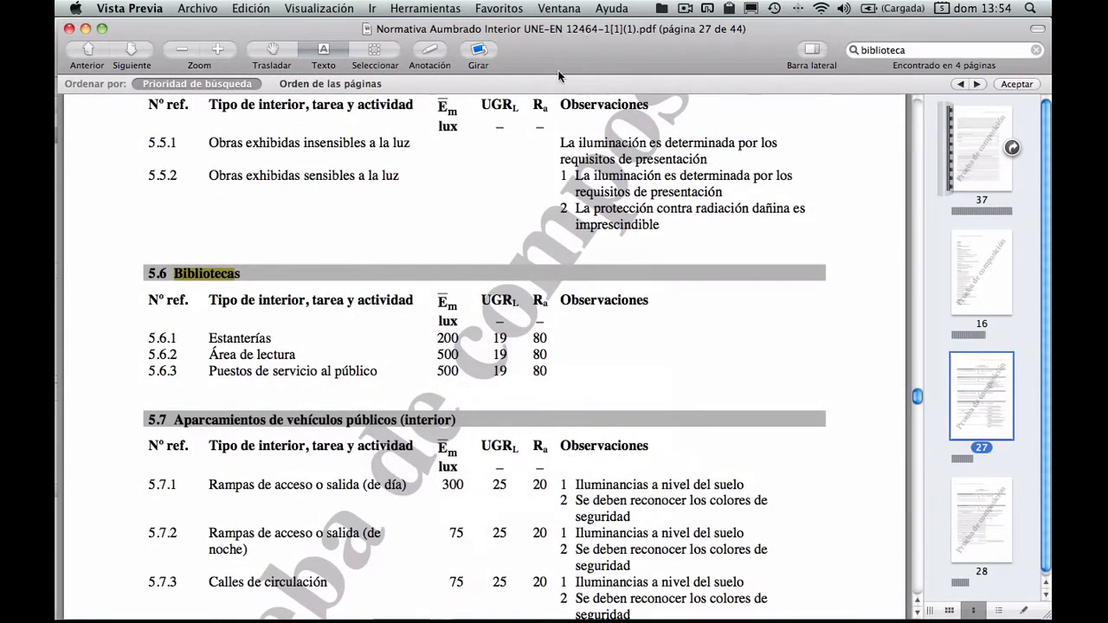
scroll(236, 290, "up", 2)
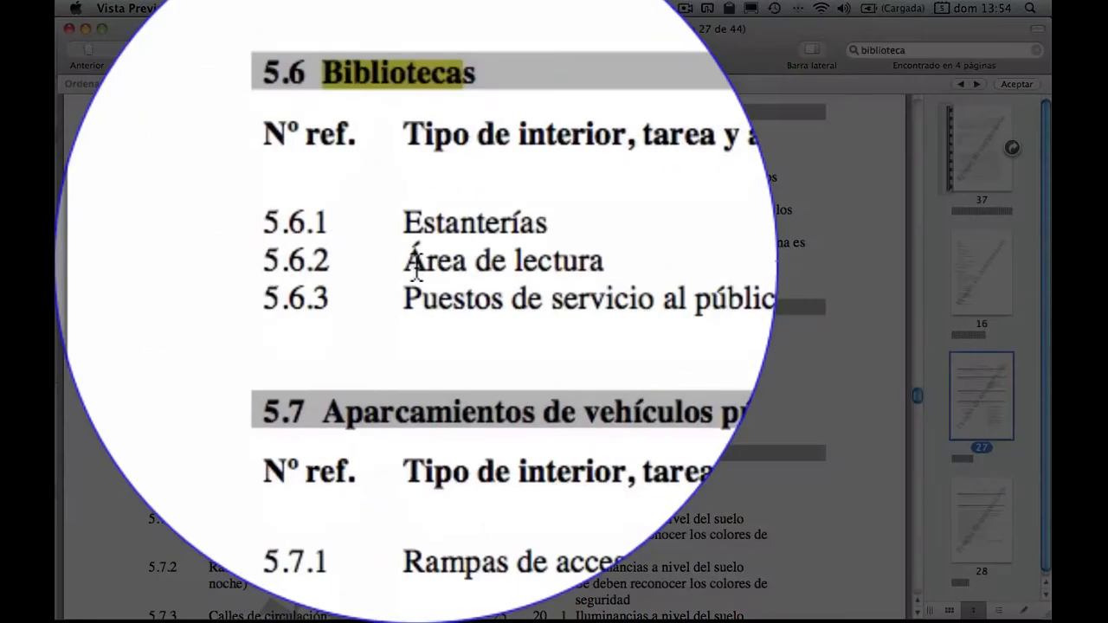
left_click_drag(416, 267, 703, 270)
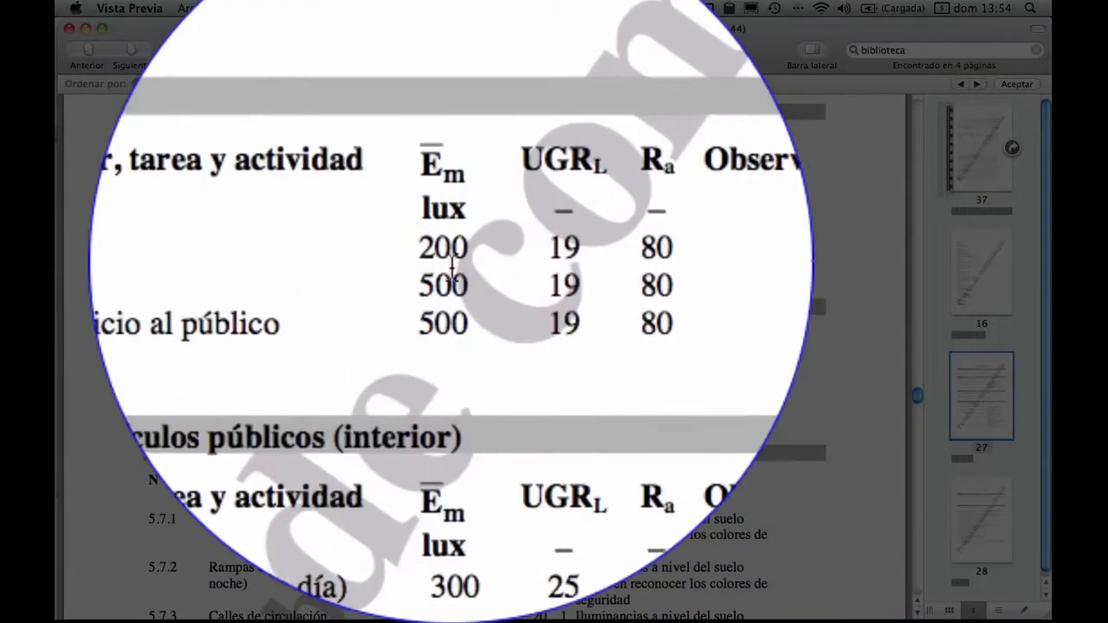
double_click(446, 282)
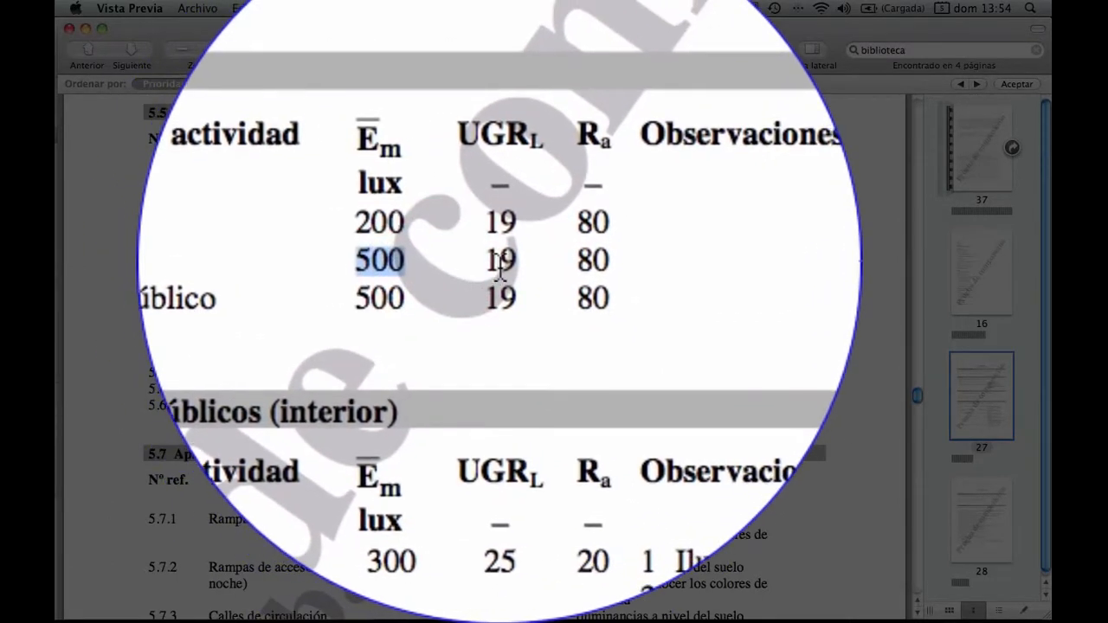
double_click(500, 264)
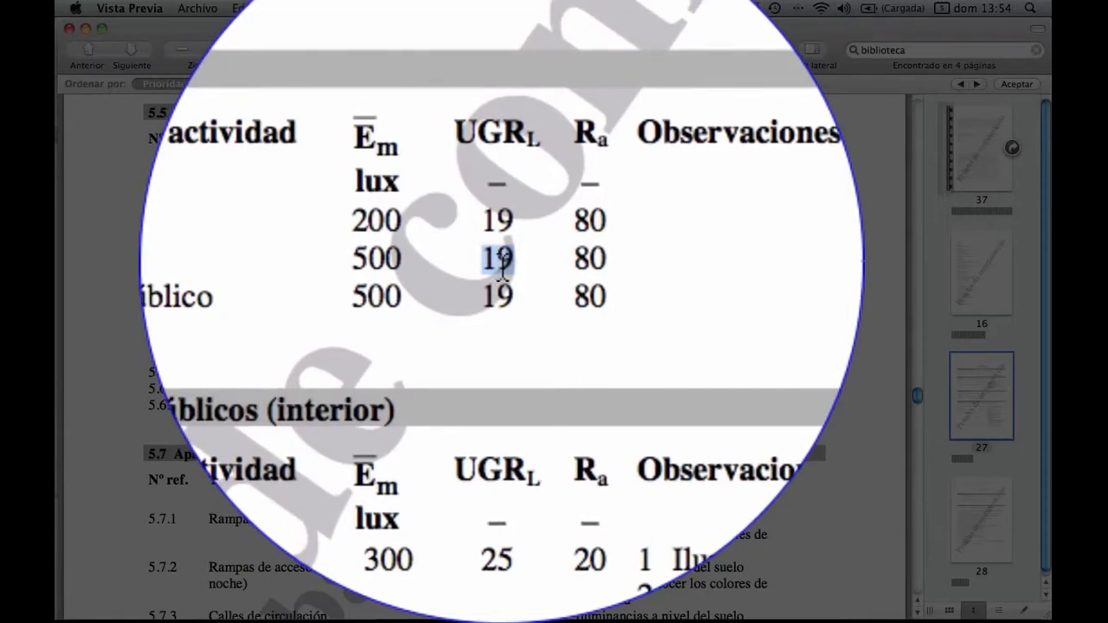
double_click(537, 261)
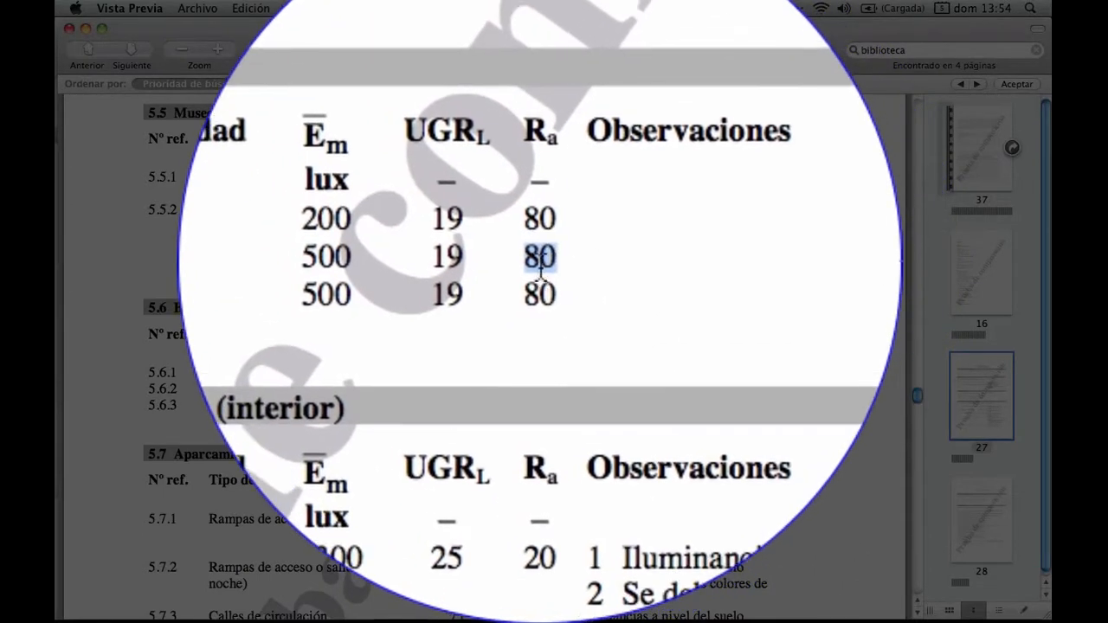
double_click(541, 265)
key("super+Tab")
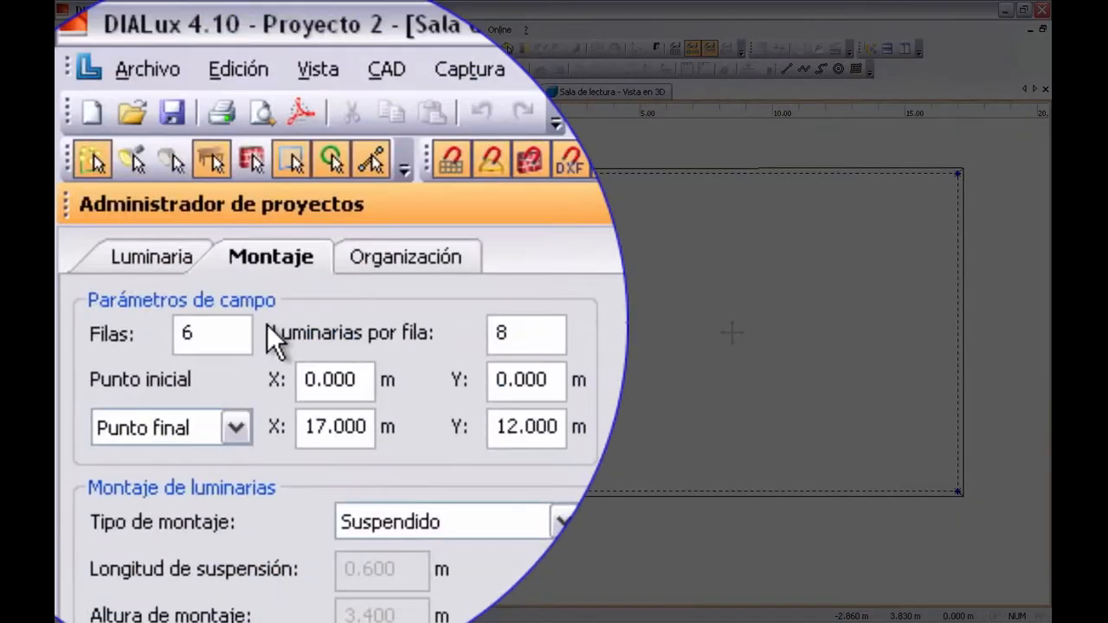
Set the number of rows in the luminaire field to 5.
double_click(220, 332)
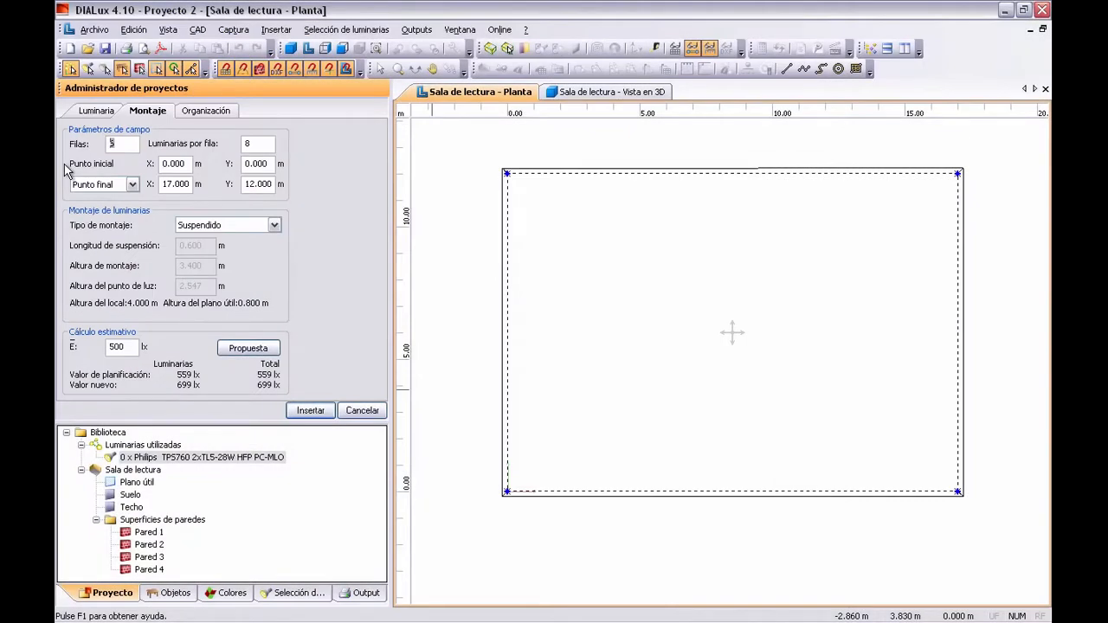
type("5")
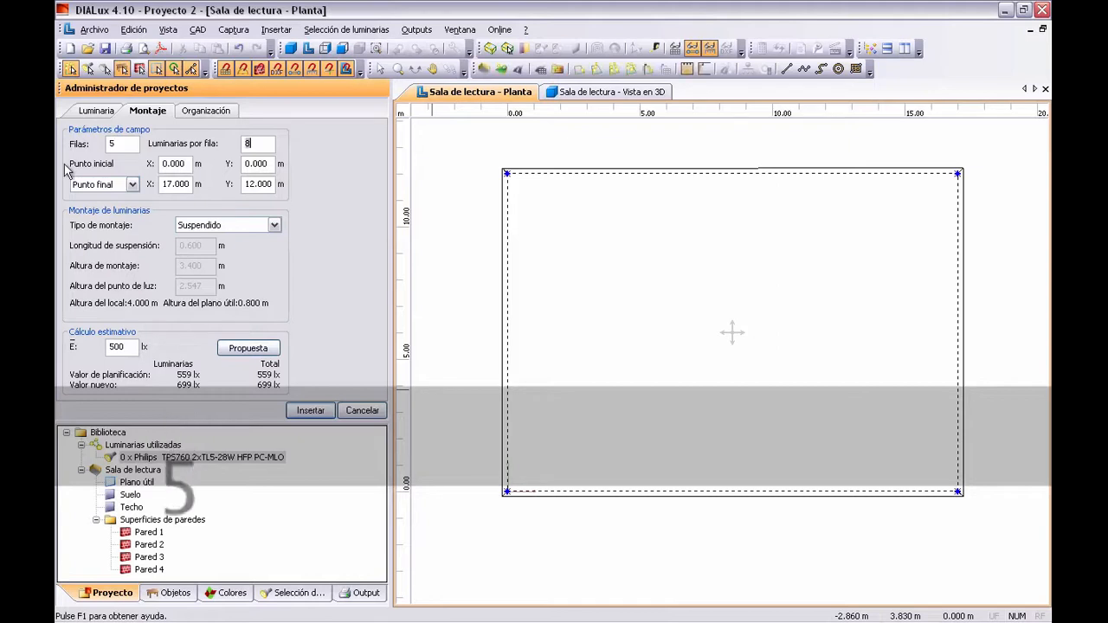
key("Tab")
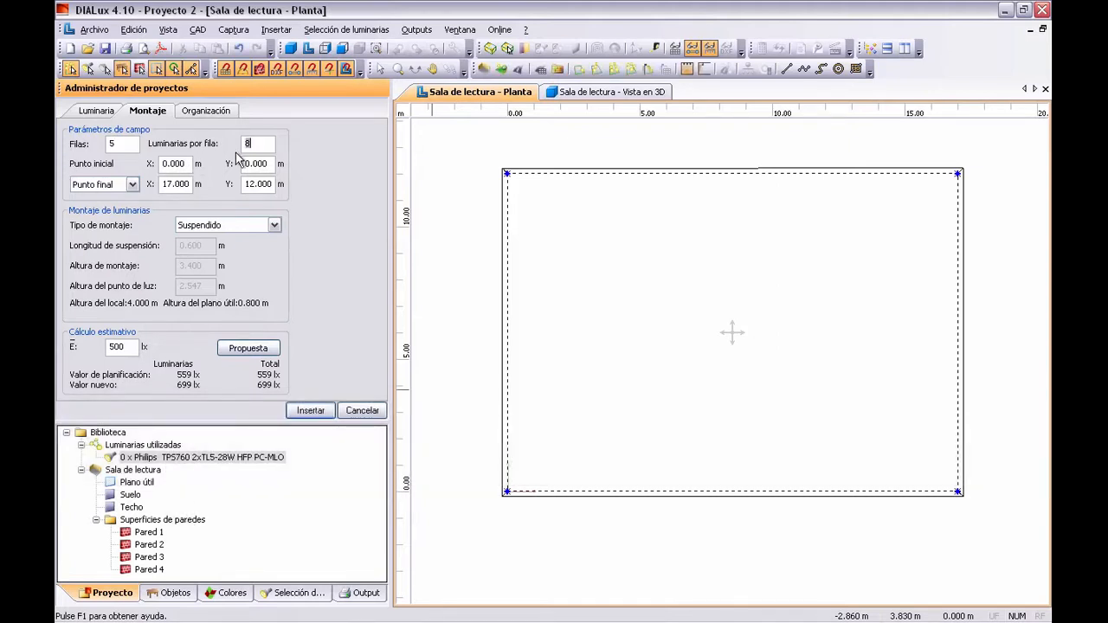
left_click(257, 143)
Set the X coordinate of the luminaire field's start point to 1.063 m.
left_click_drag(187, 165, 156, 165)
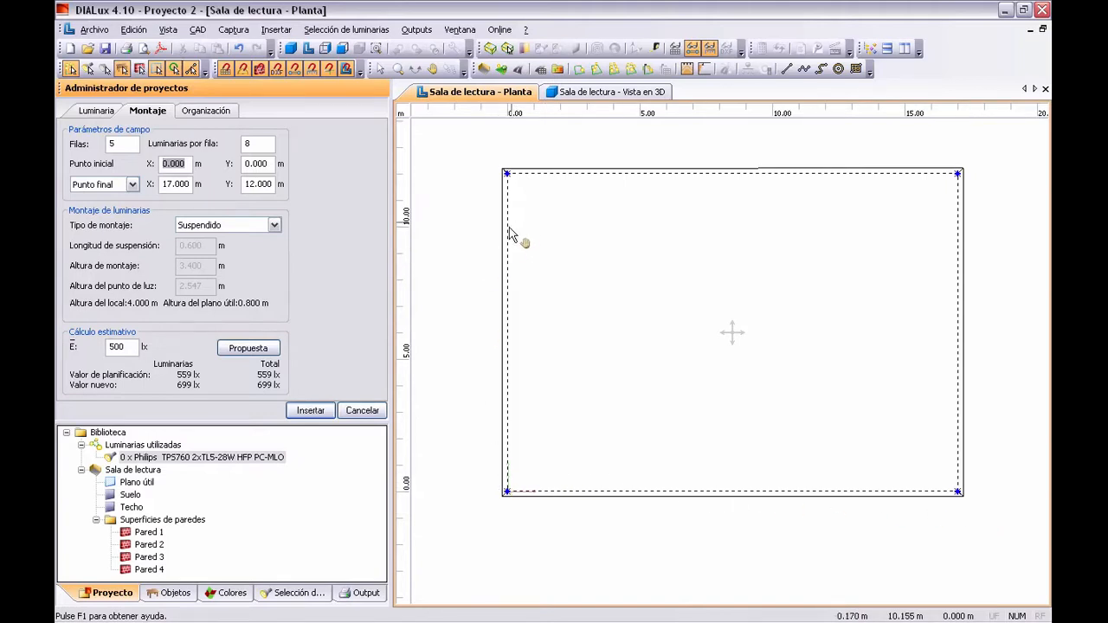
left_click(270, 167)
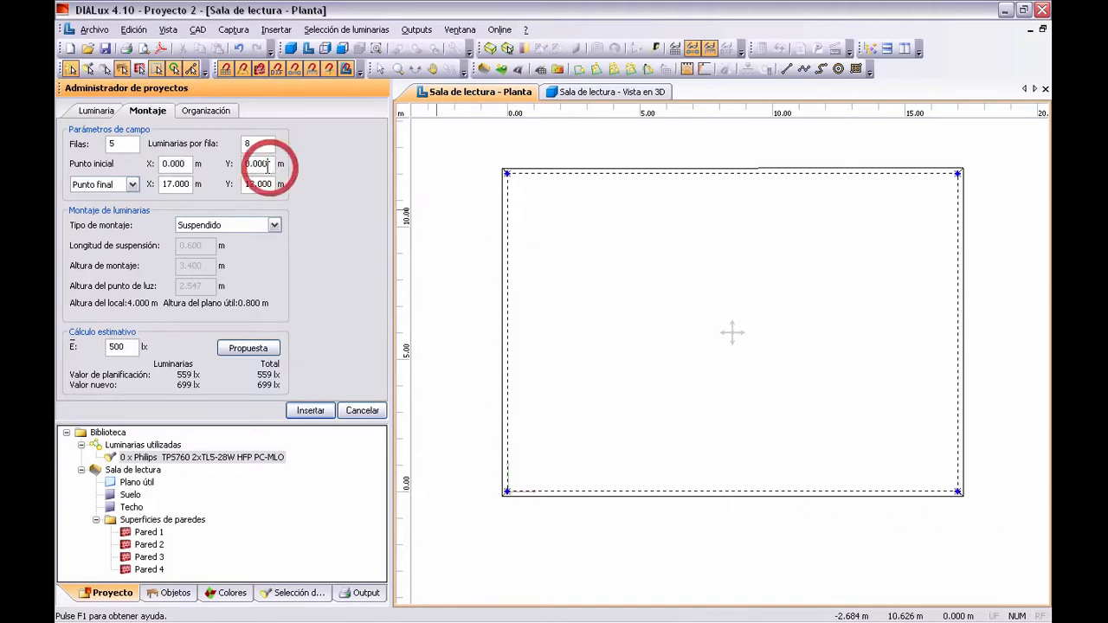
double_click(183, 163)
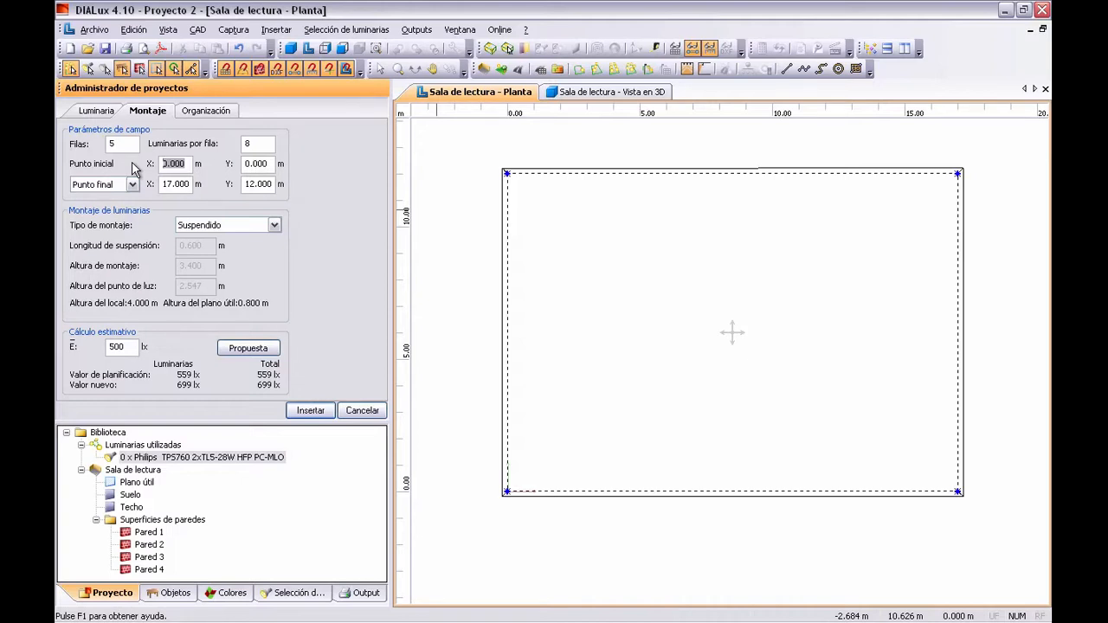
type("1.0")
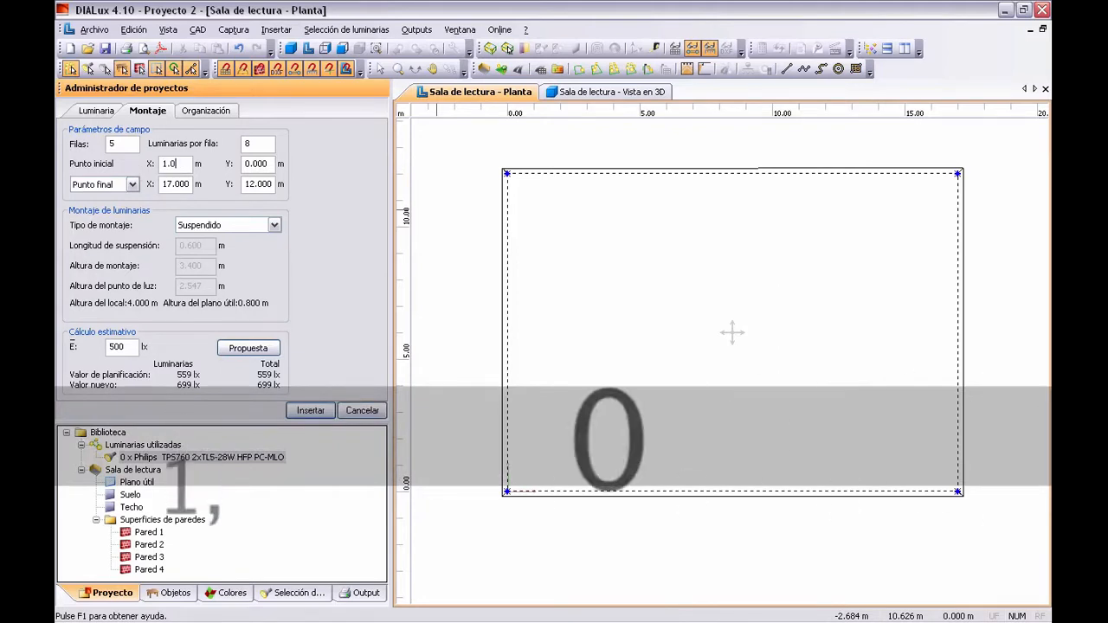
type("2")
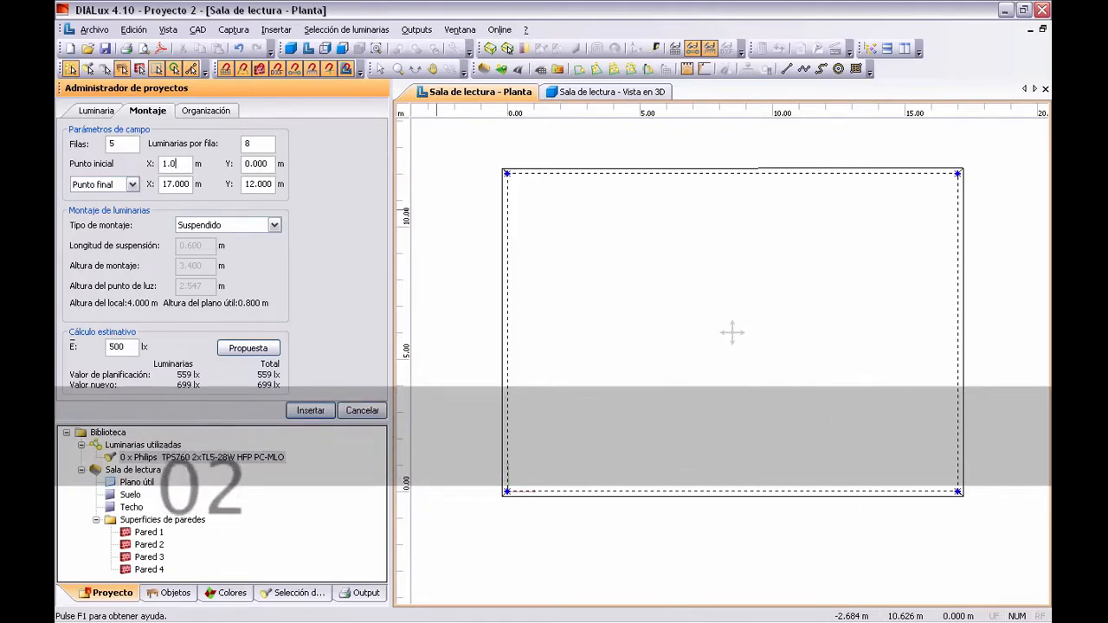
type("625")
key("Tab")
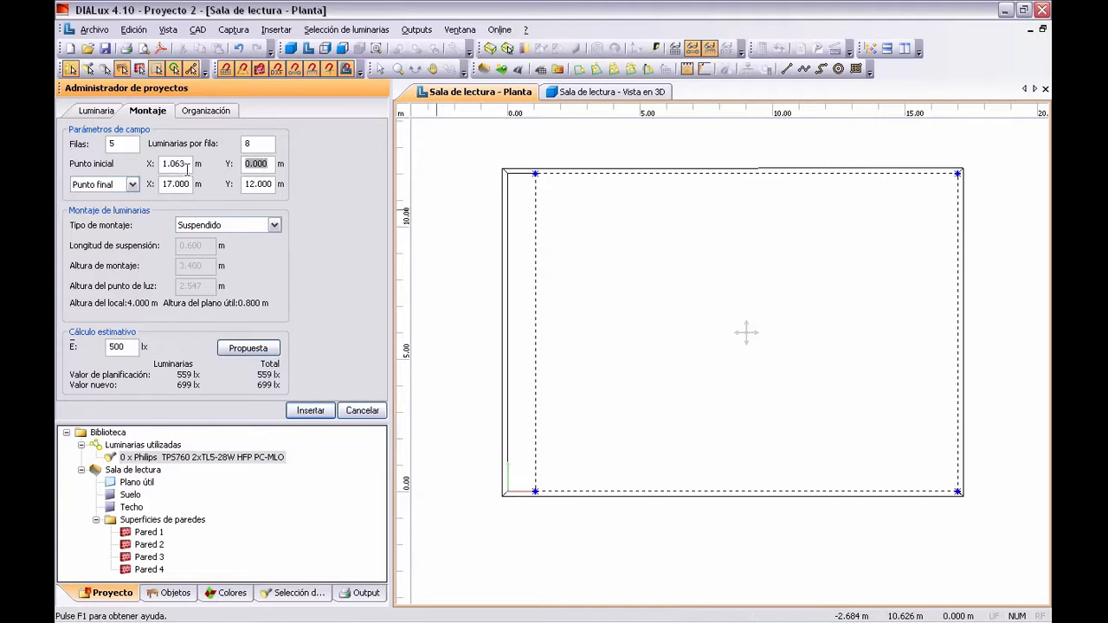
Switch to Calculadora and subtract 1.063 from 17 to get the X coordinate for the field's end point.
key("ctrl+space")
type("cal")
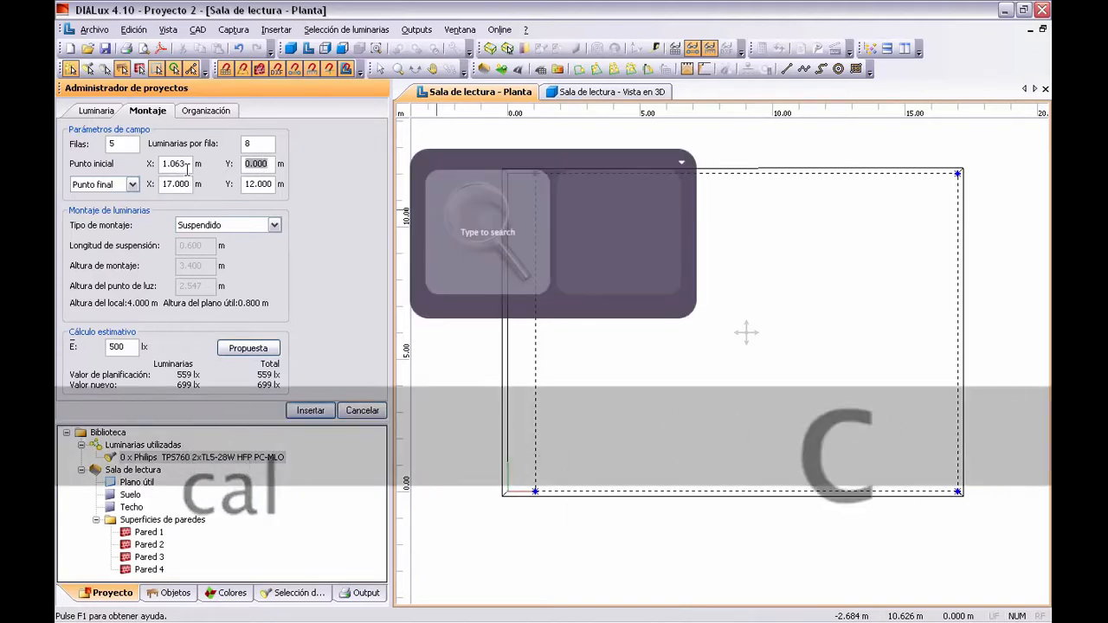
key("Return")
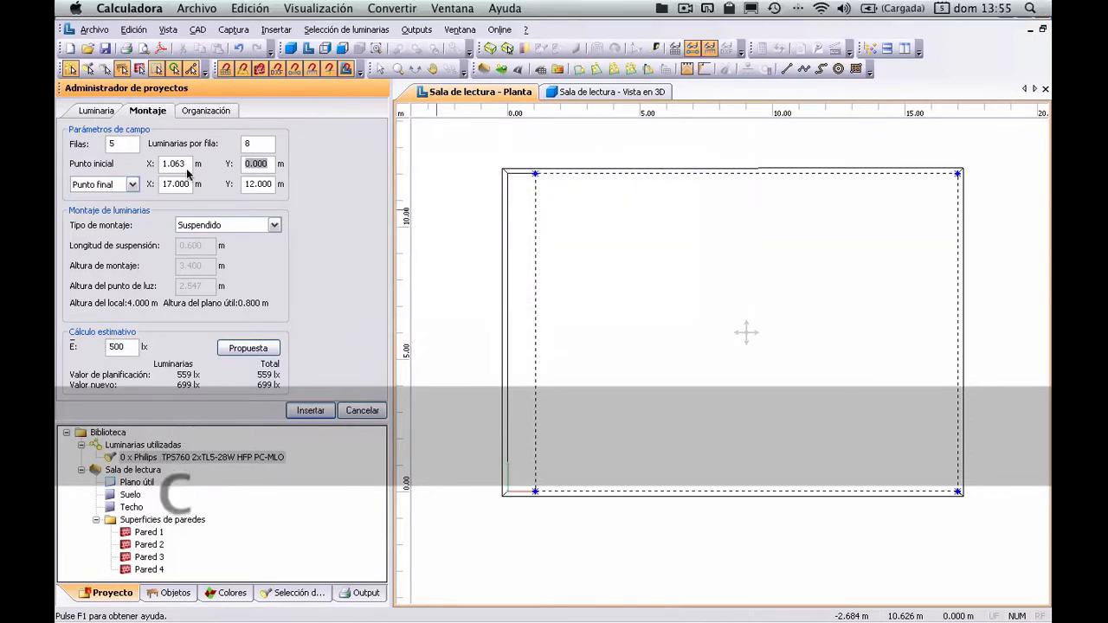
type("17 ")
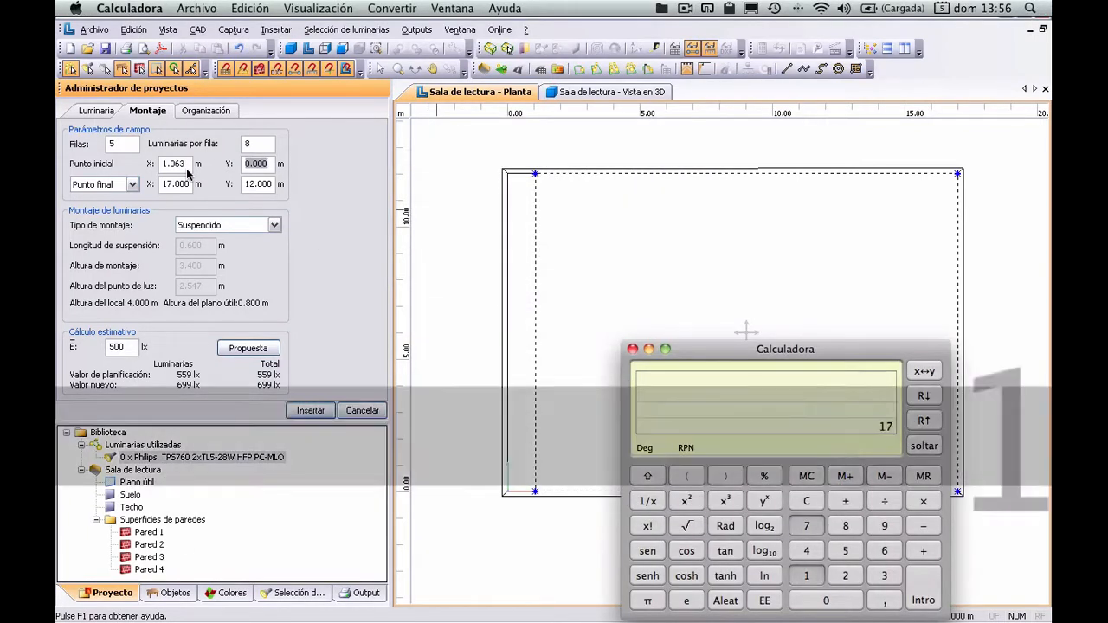
type("1,063")
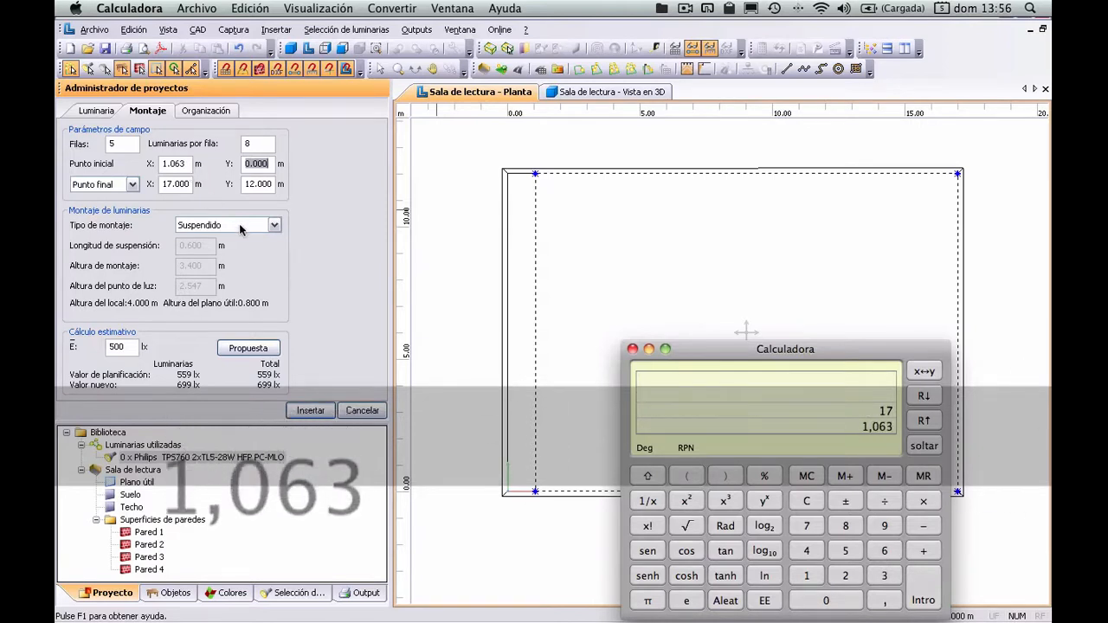
left_click(924, 526)
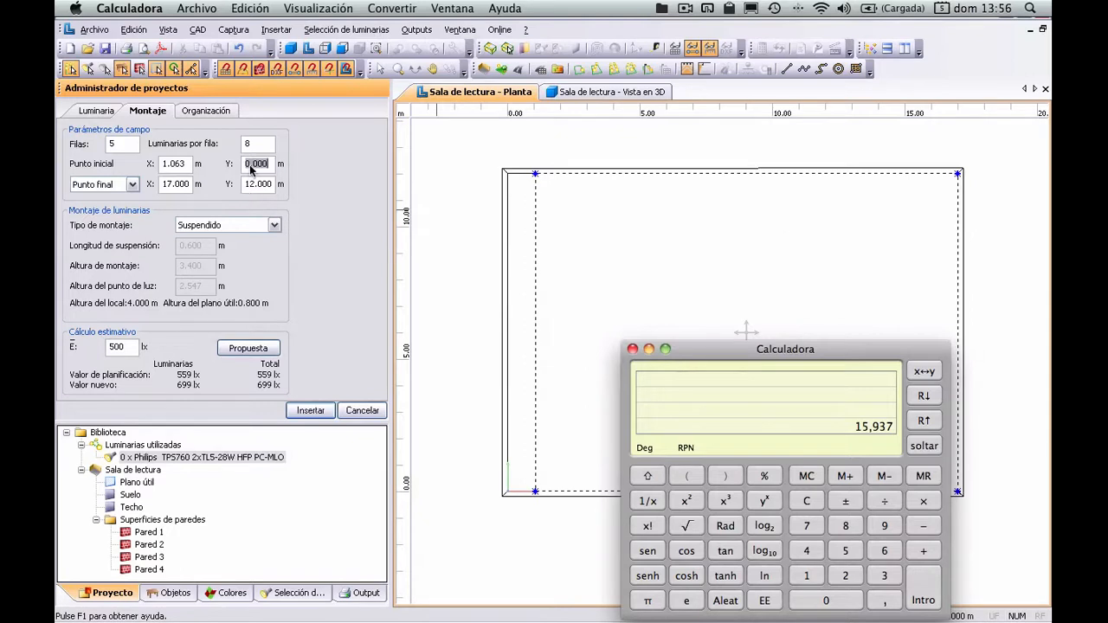
type("15")
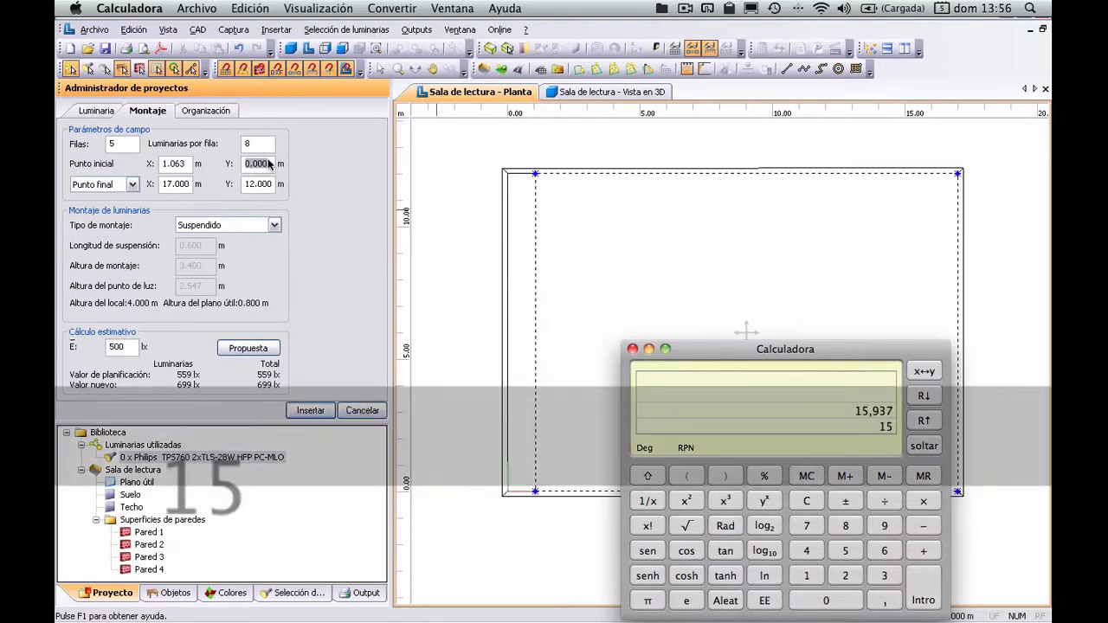
left_click(257, 164)
type("15.")
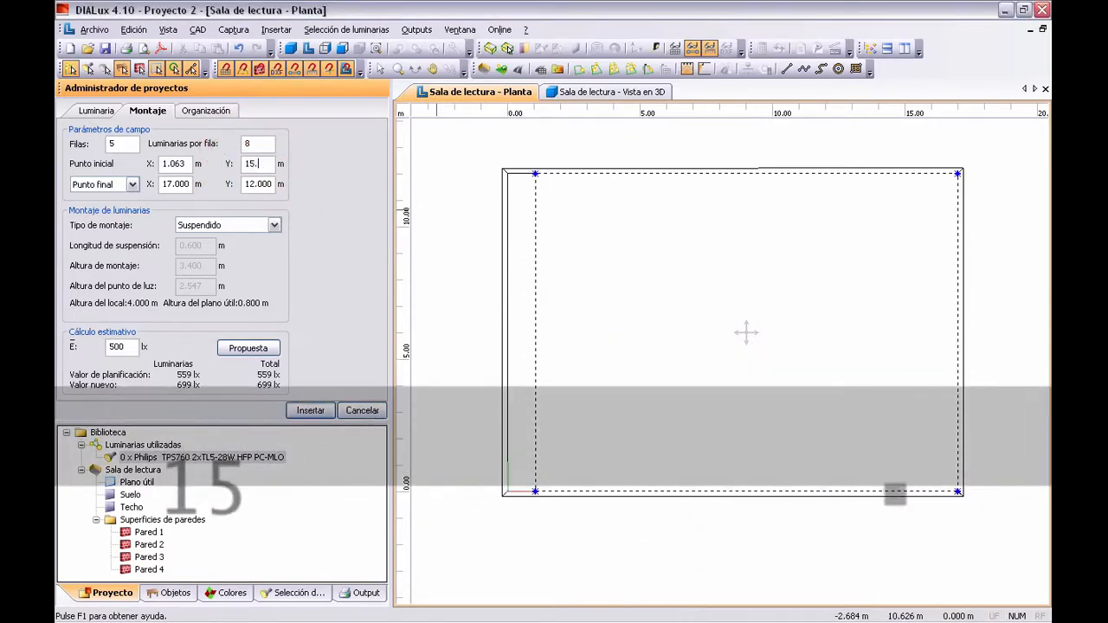
type("937")
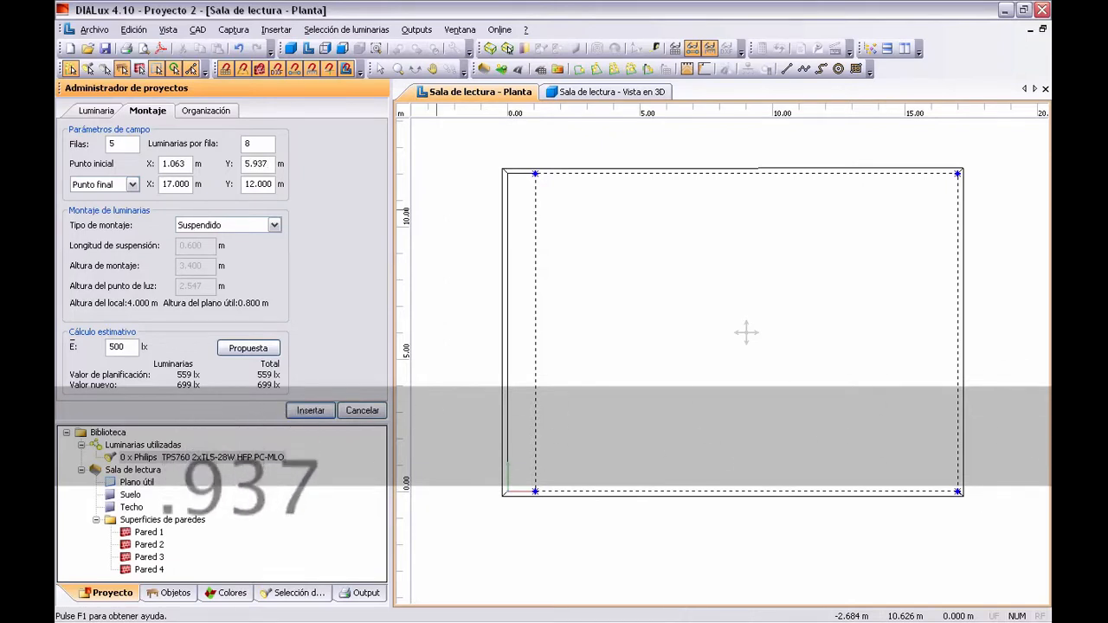
key("Tab")
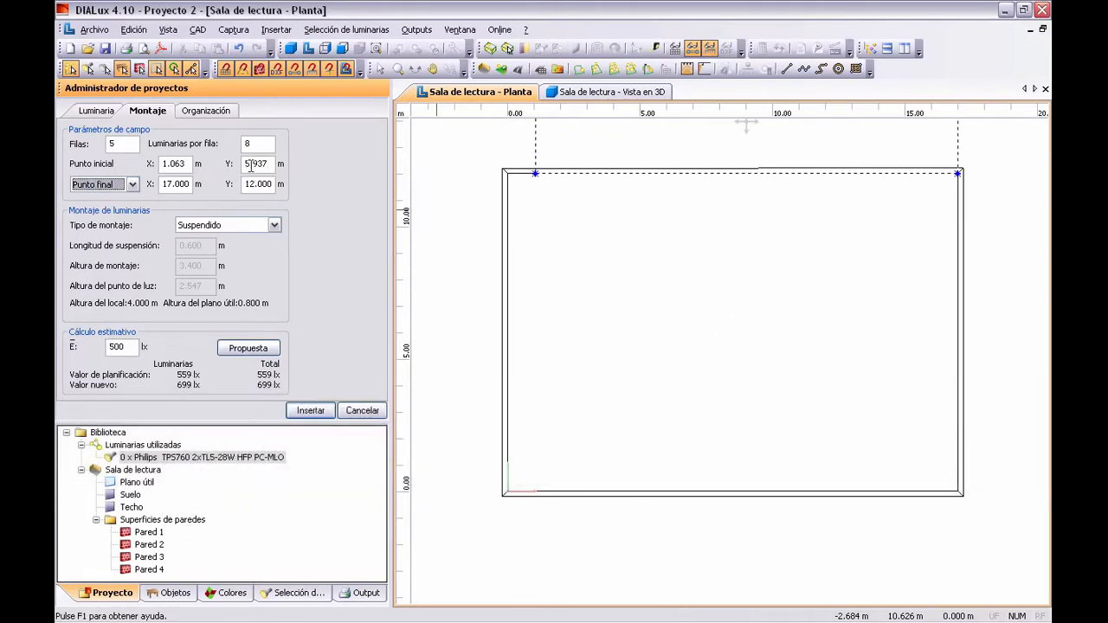
left_click(271, 168)
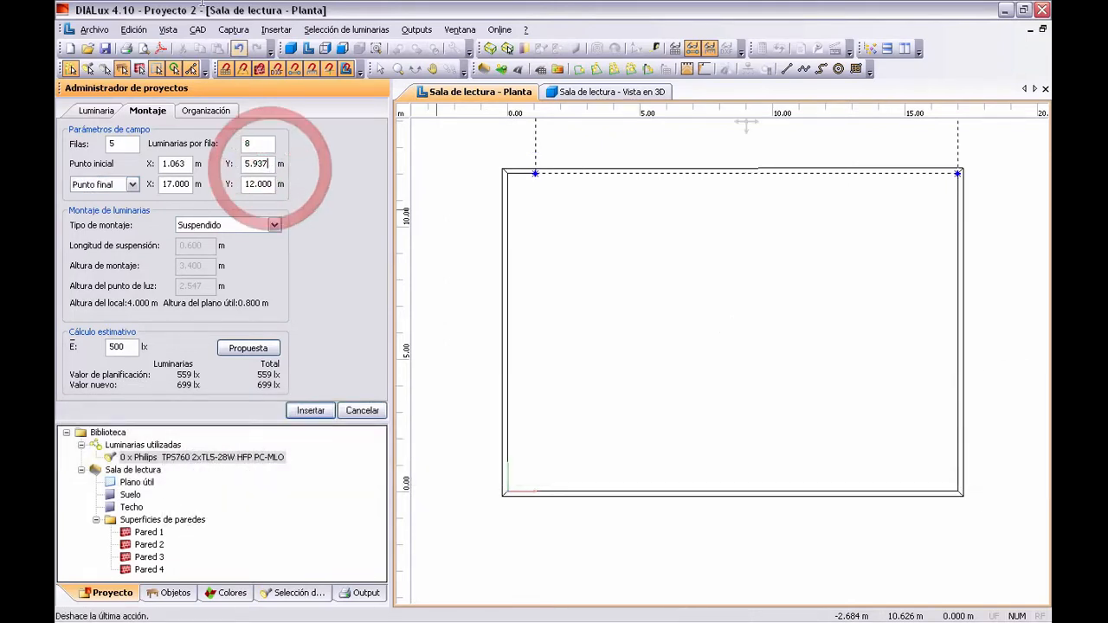
left_click(134, 29)
left_click(161, 46)
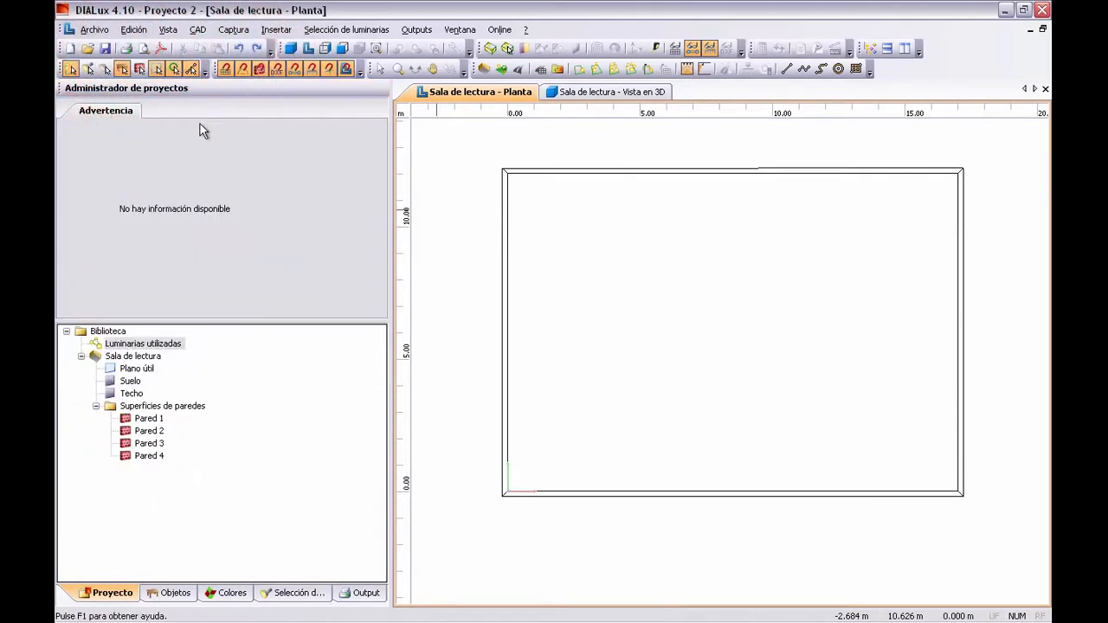
Start a new luminaire field in the reading room and set its number of rows to 5.
left_click(162, 347)
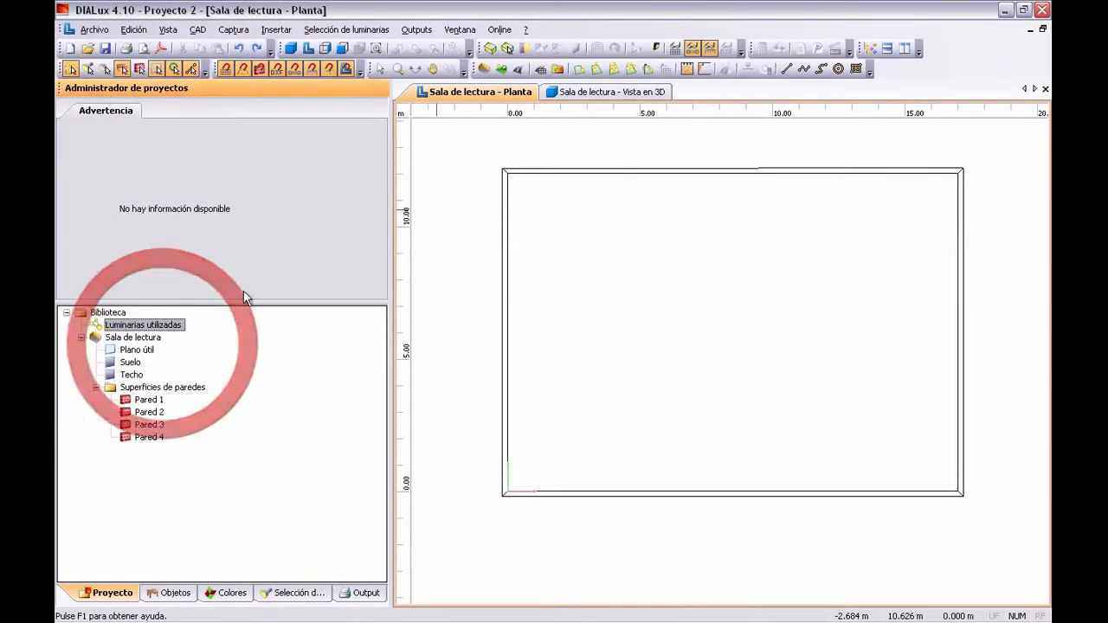
left_click(346, 29)
mouse_move(372, 51)
left_click(368, 9)
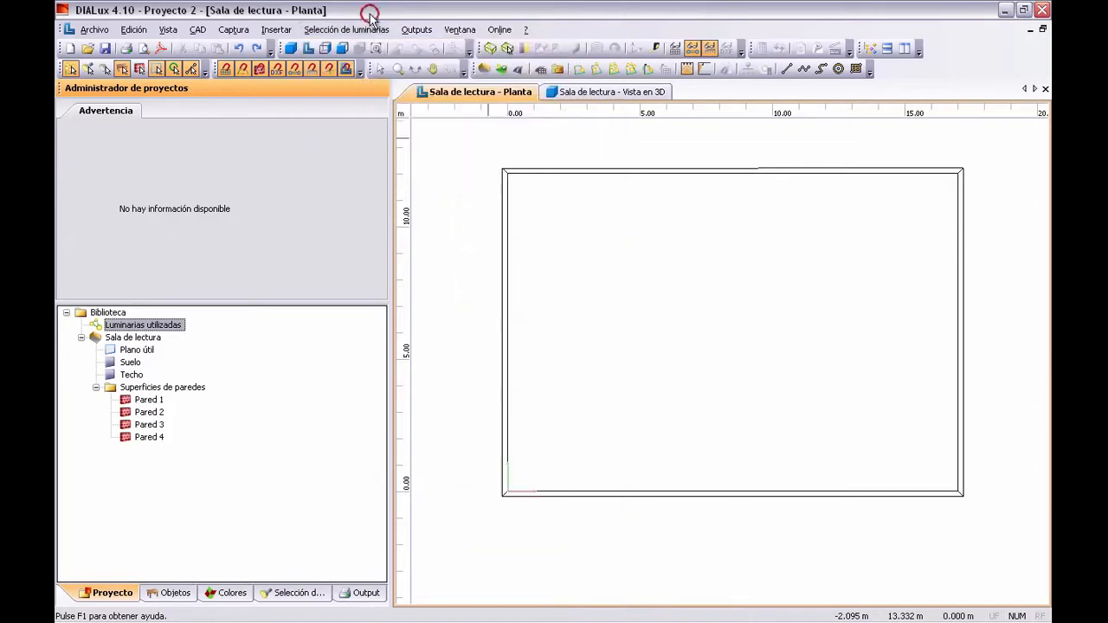
left_click(620, 69)
left_click(153, 111)
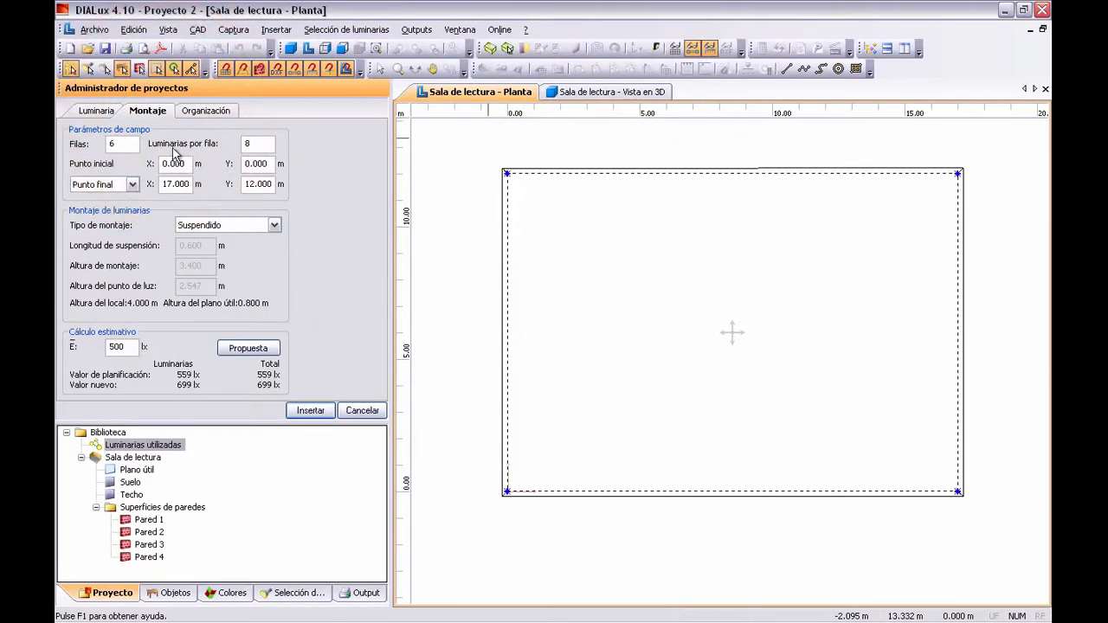
type("5")
key("Tab")
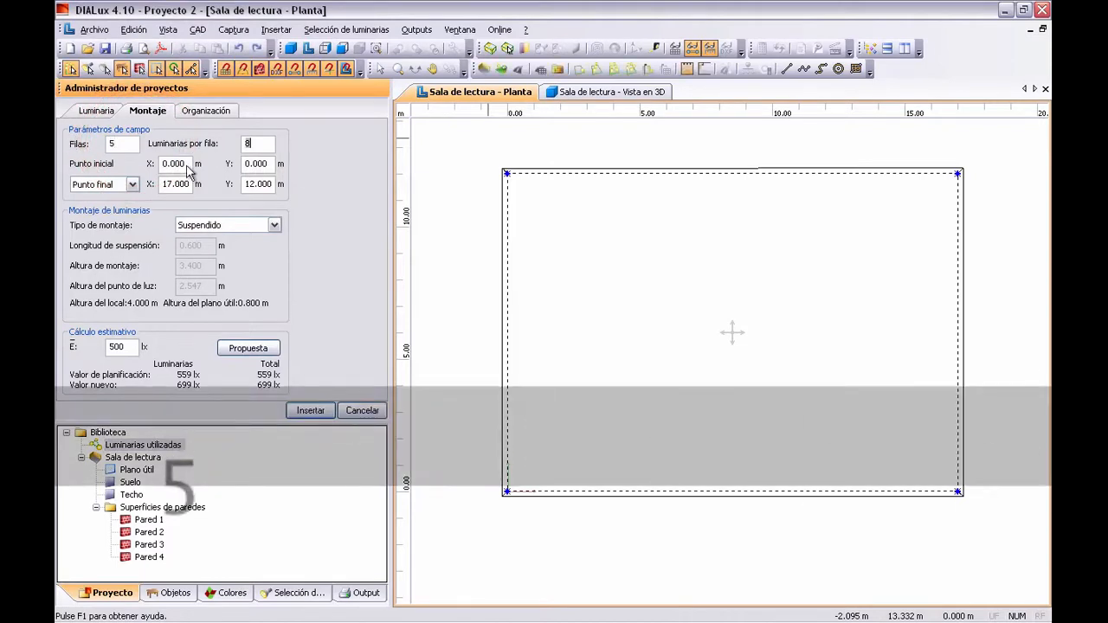
Set the X coordinate of the new field's start point to 1.063 m.
left_click_drag(188, 165, 92, 160)
type("1.063")
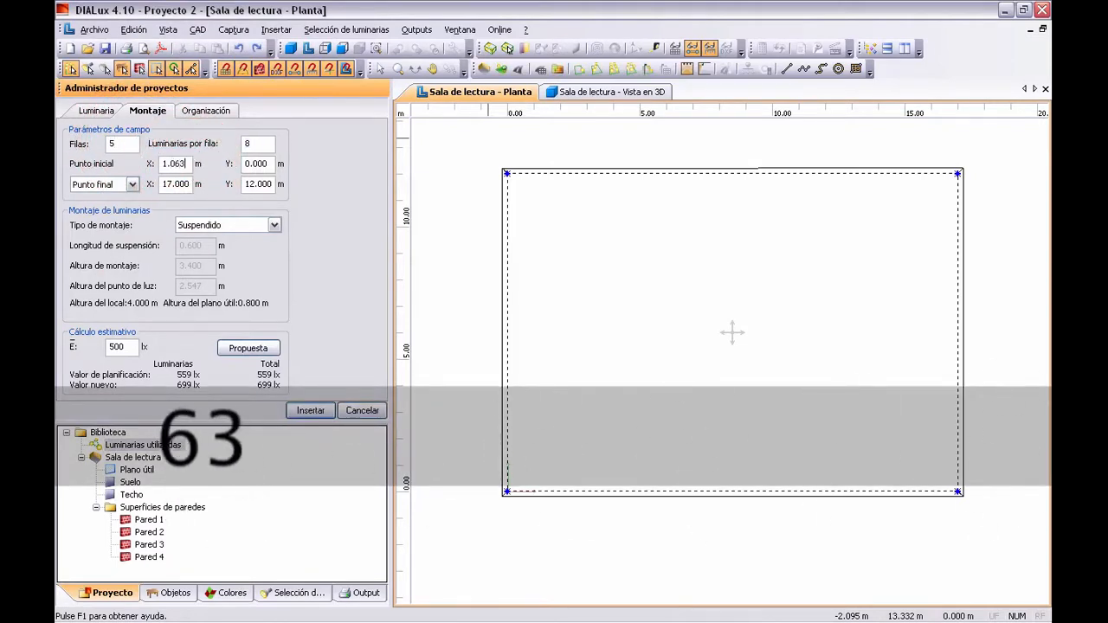
key("Tab")
Set the X coordinate of the field's end point to 15.937 m, checking the result in Calculadora and returning to DIALux.
key("super+Tab")
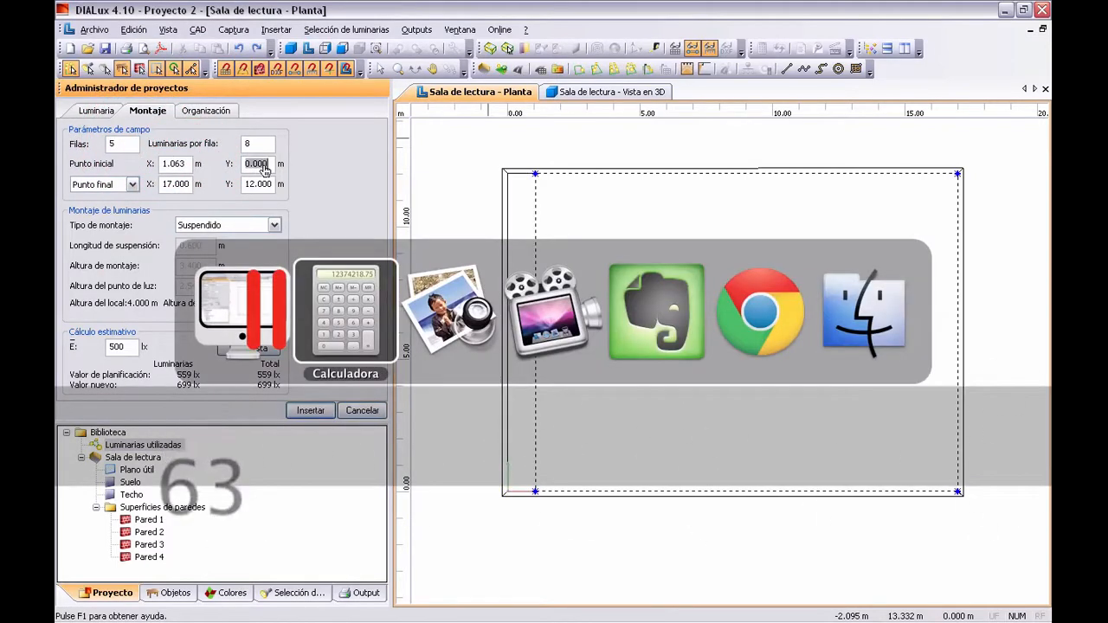
left_click(335, 180)
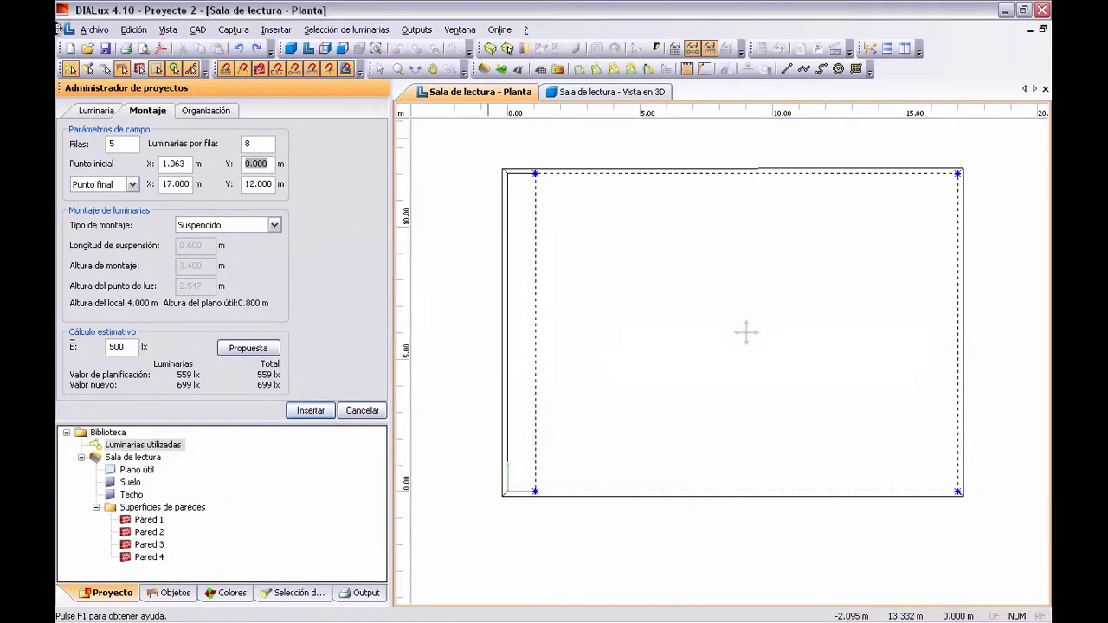
double_click(187, 185)
type("15.")
key("super+Tab")
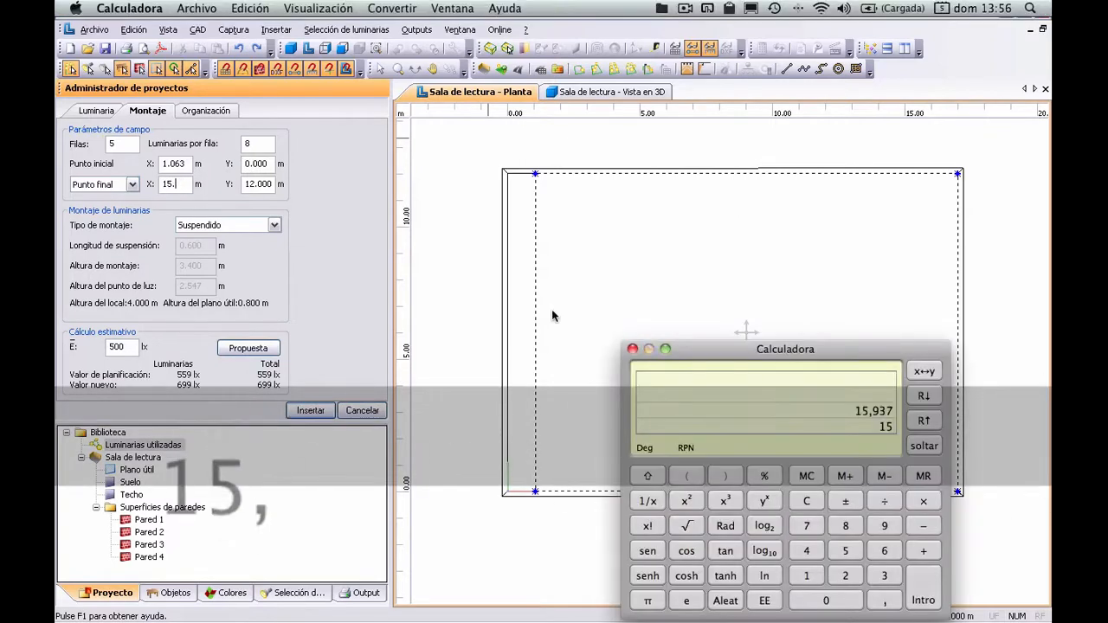
key("super+Tab")
type("937")
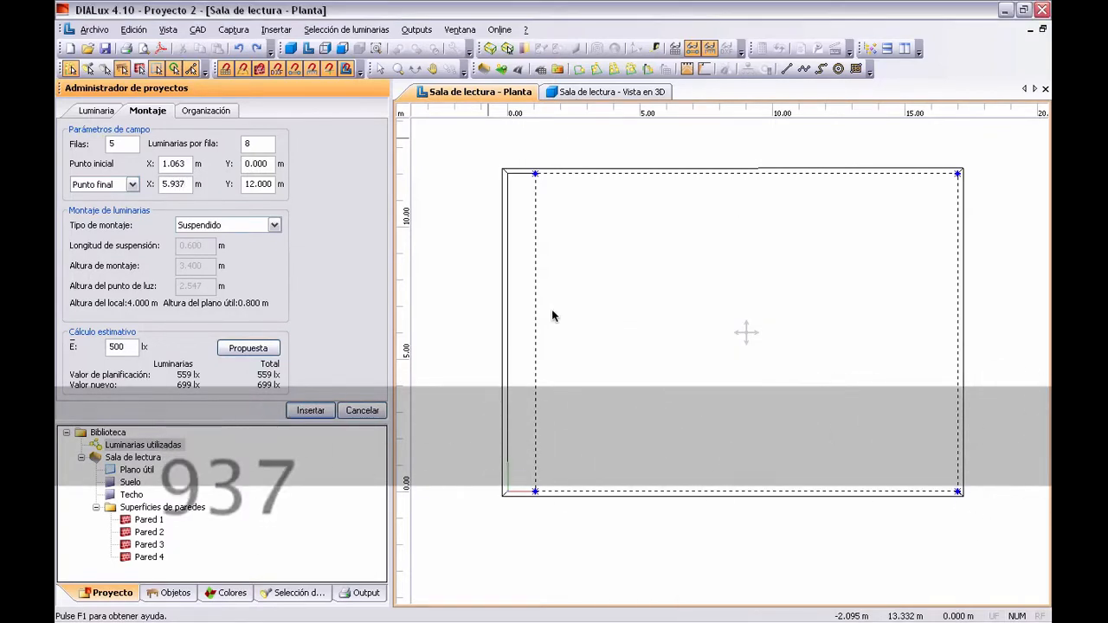
key("Tab")
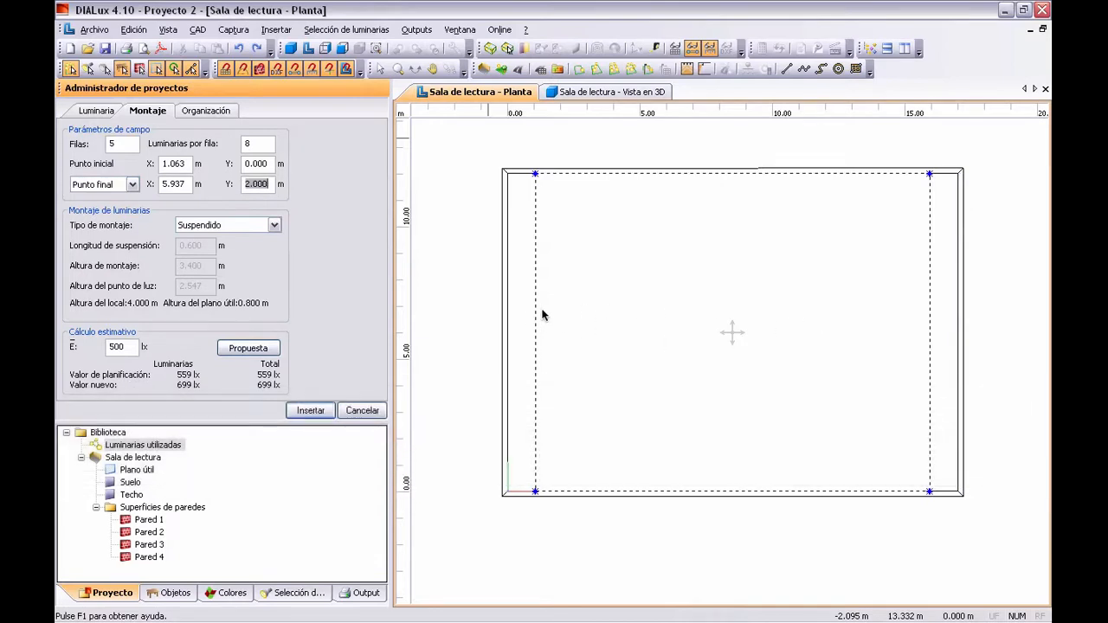
Insert the luminaire field with its start point at Y 1.2 m and its end point at Y 10.8 m.
left_click(274, 165)
type("1.2")
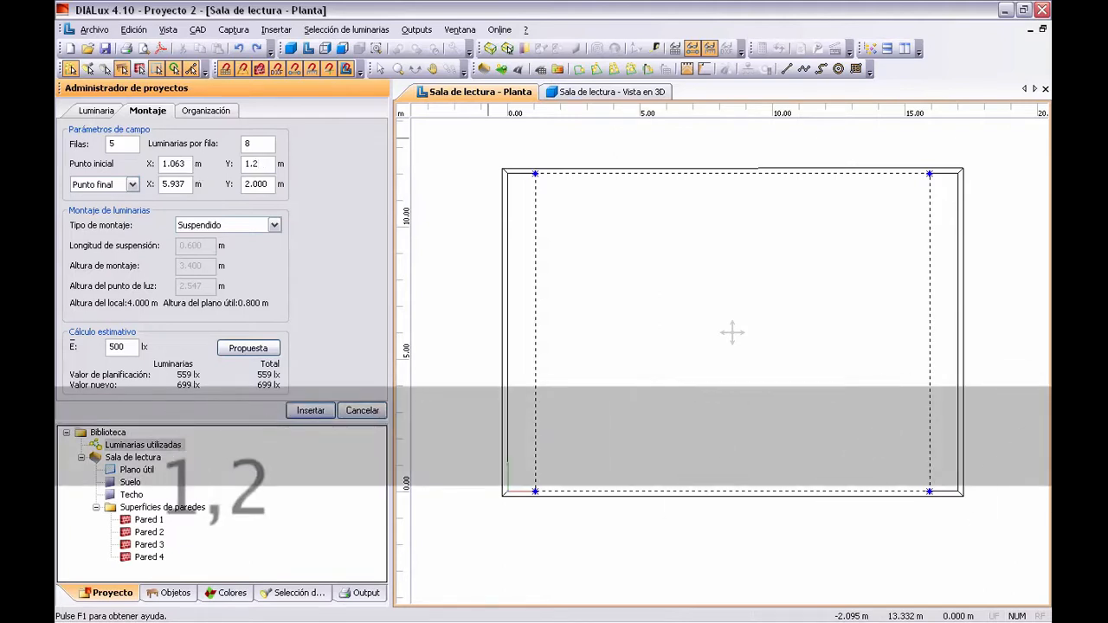
key("Tab")
left_click(271, 184)
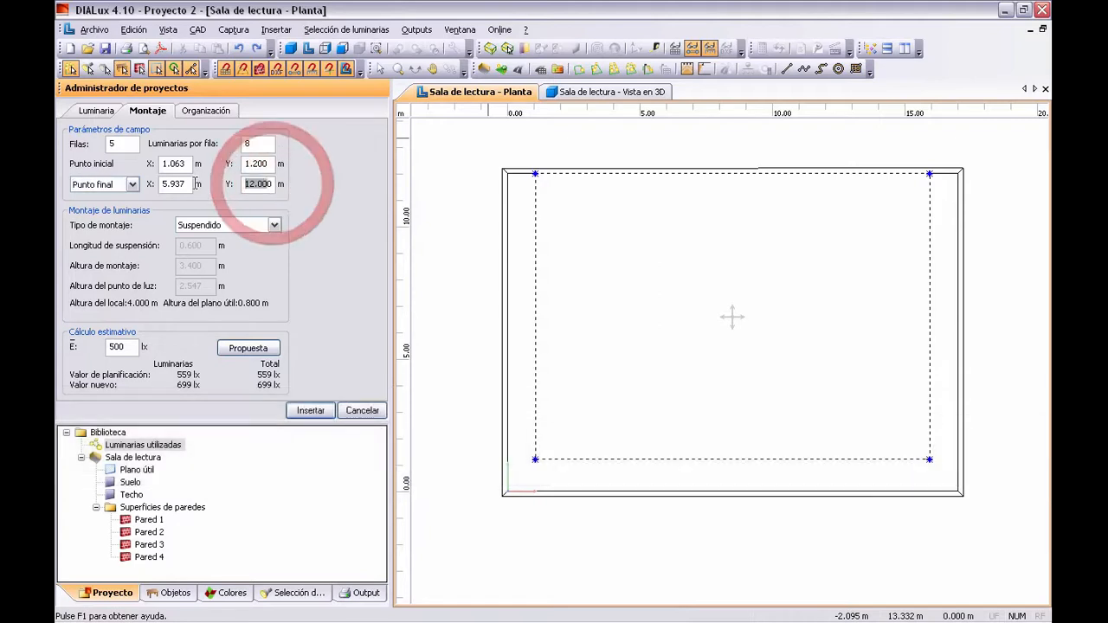
type("10.8")
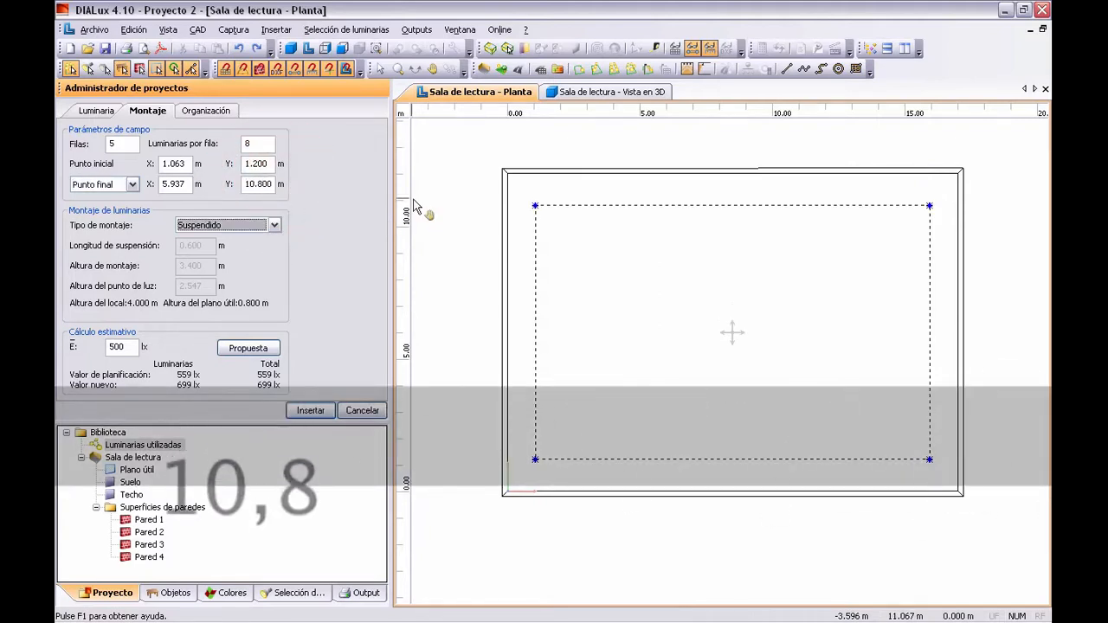
key("Tab")
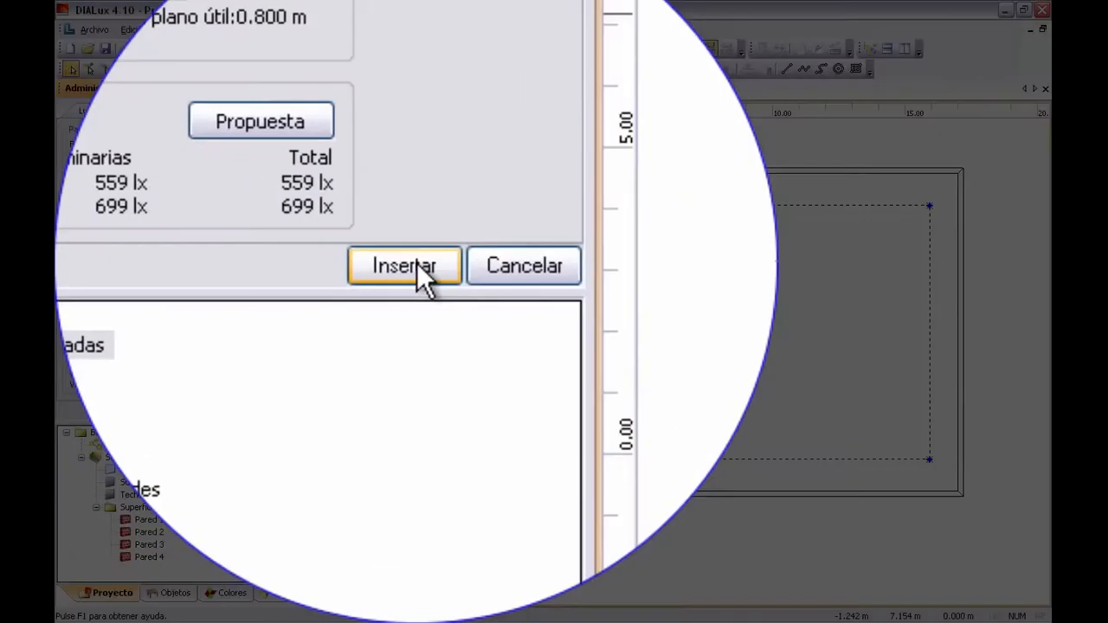
left_click(314, 413)
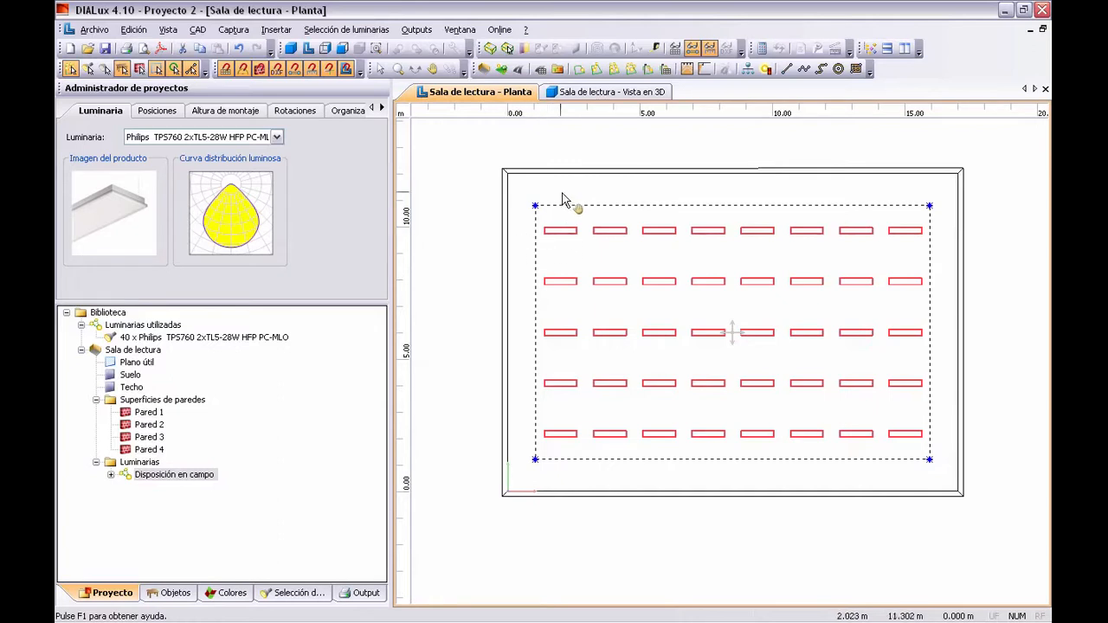
Arrange the inserted luminaires from outer edge to outer edge and set the field's start point X to 1.063 m.
left_click(350, 112)
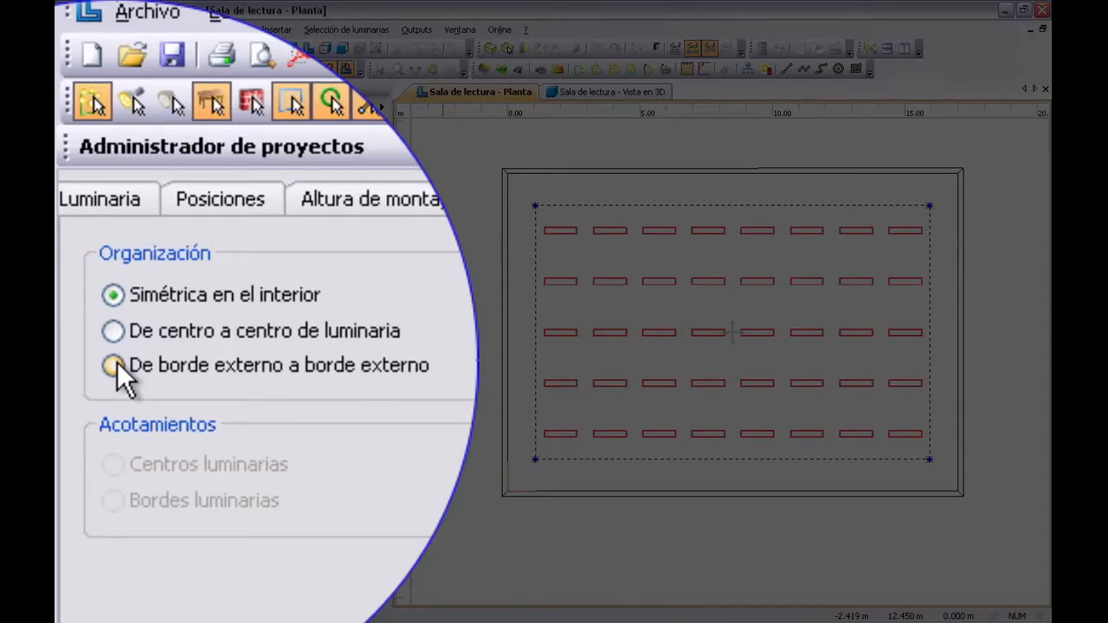
left_click(114, 366)
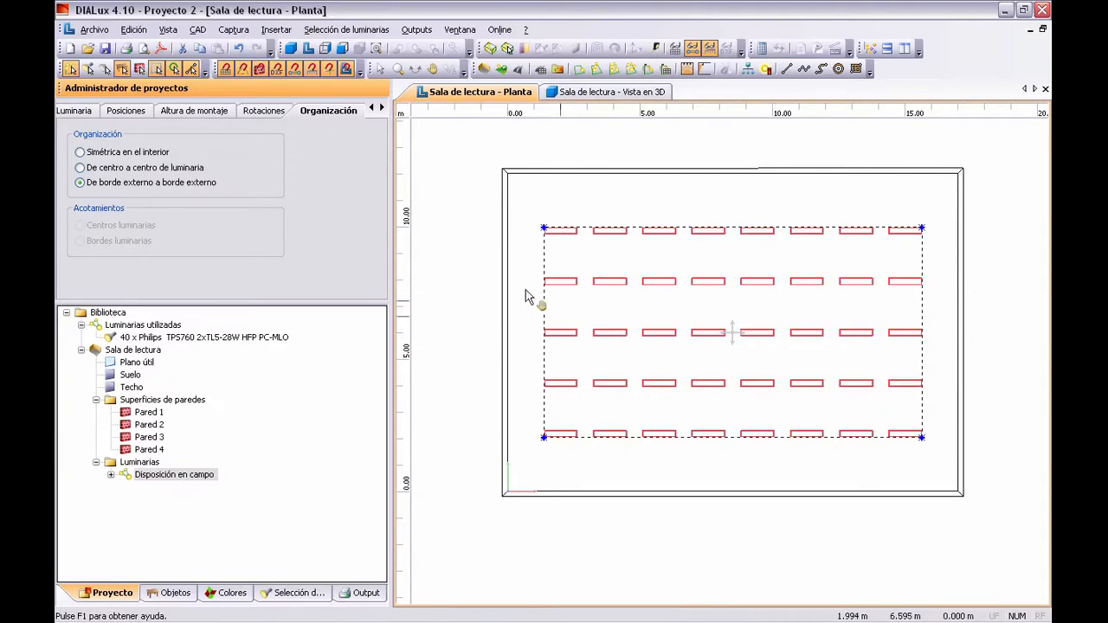
left_click(108, 116)
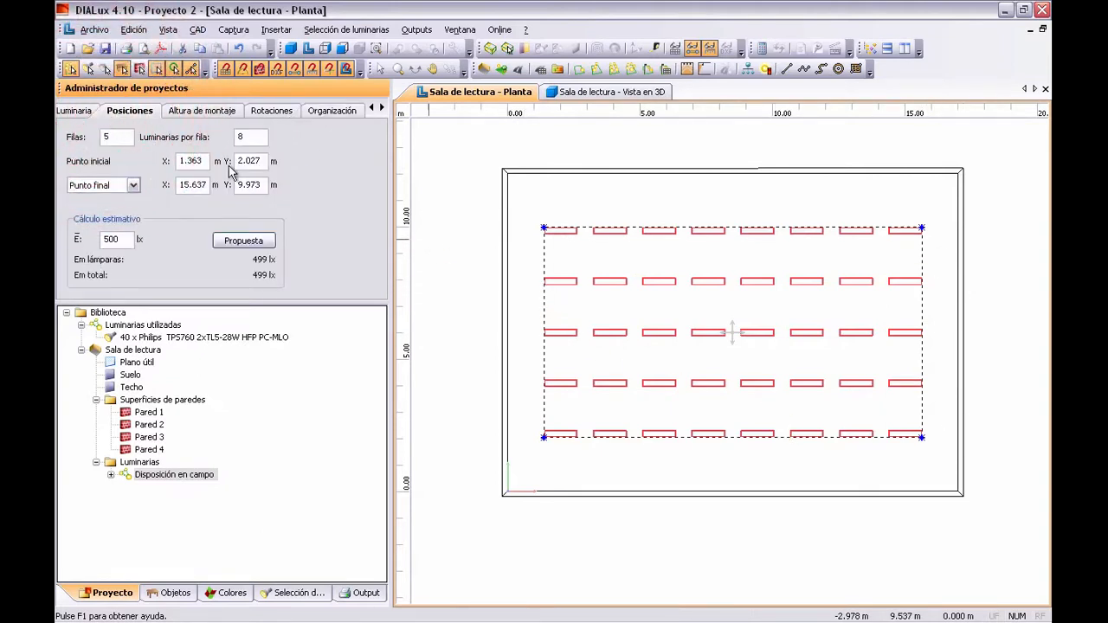
double_click(187, 161)
type("0")
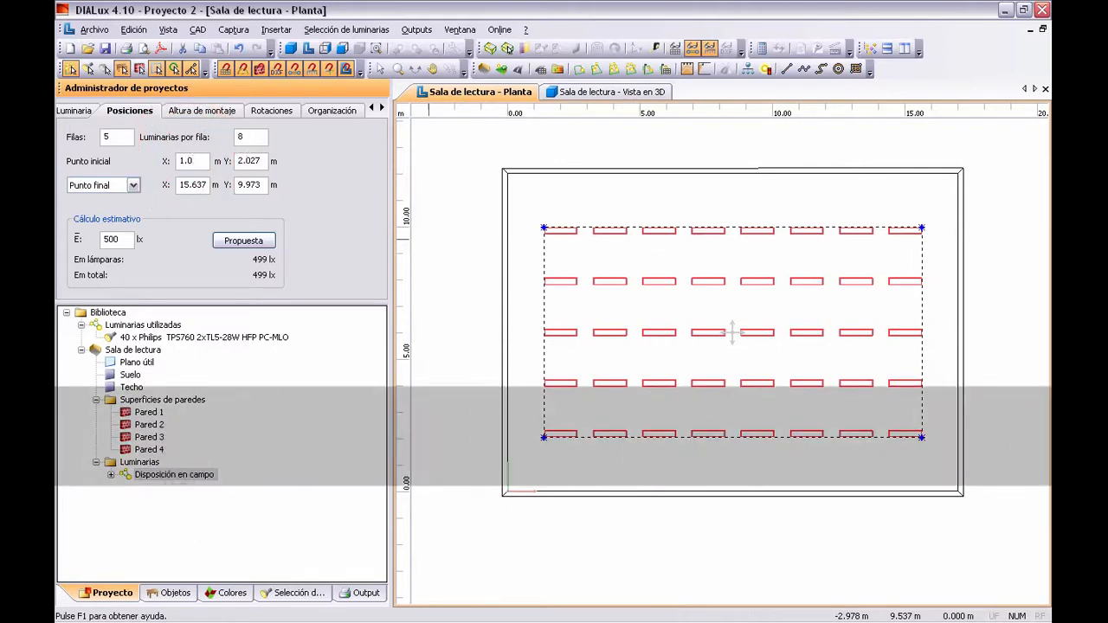
type(".63")
key("Tab")
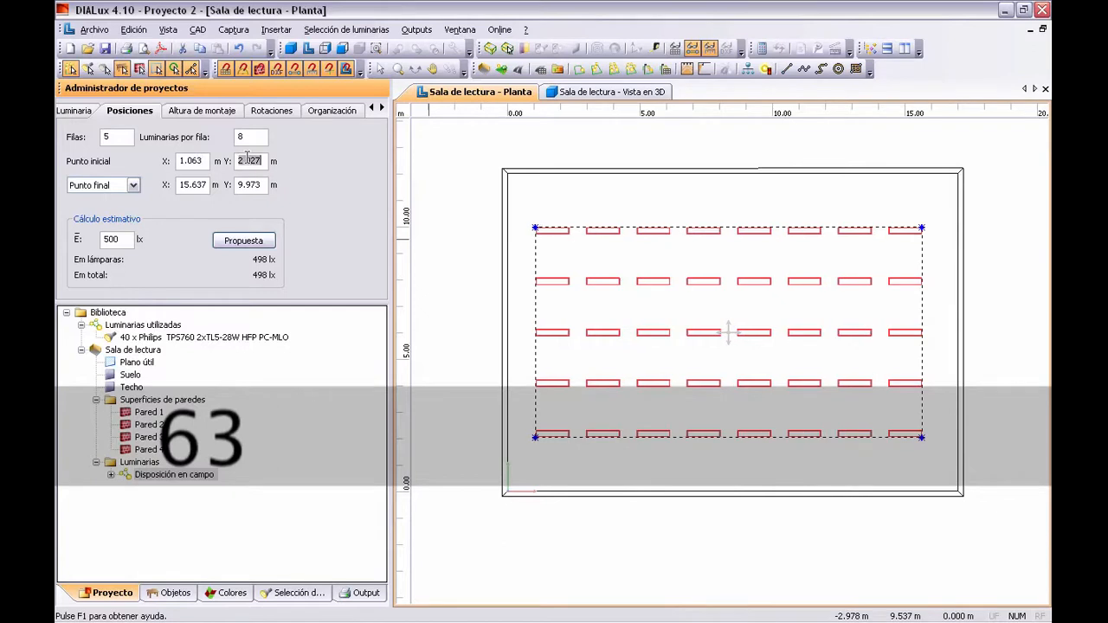
Set the X coordinate of the inserted field's end point to 15.937 m.
left_click(187, 185)
key("BackSpace")
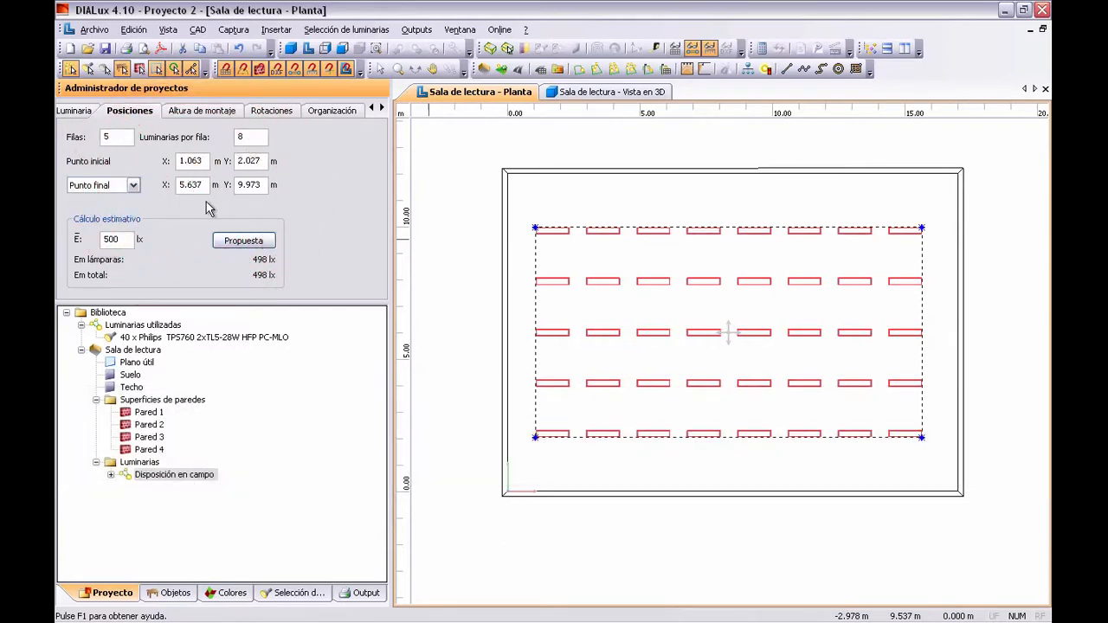
type("9")
key("Tab")
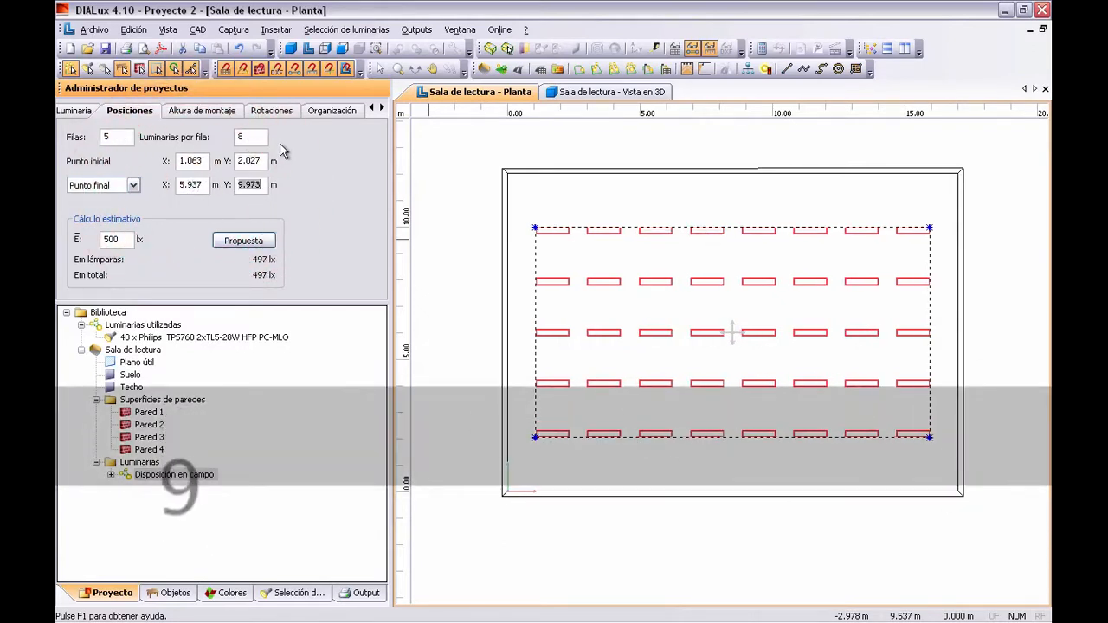
Set the inserted field's Y coordinates to 1.2 m for the start point and 10.8 m for the end point.
double_click(262, 160)
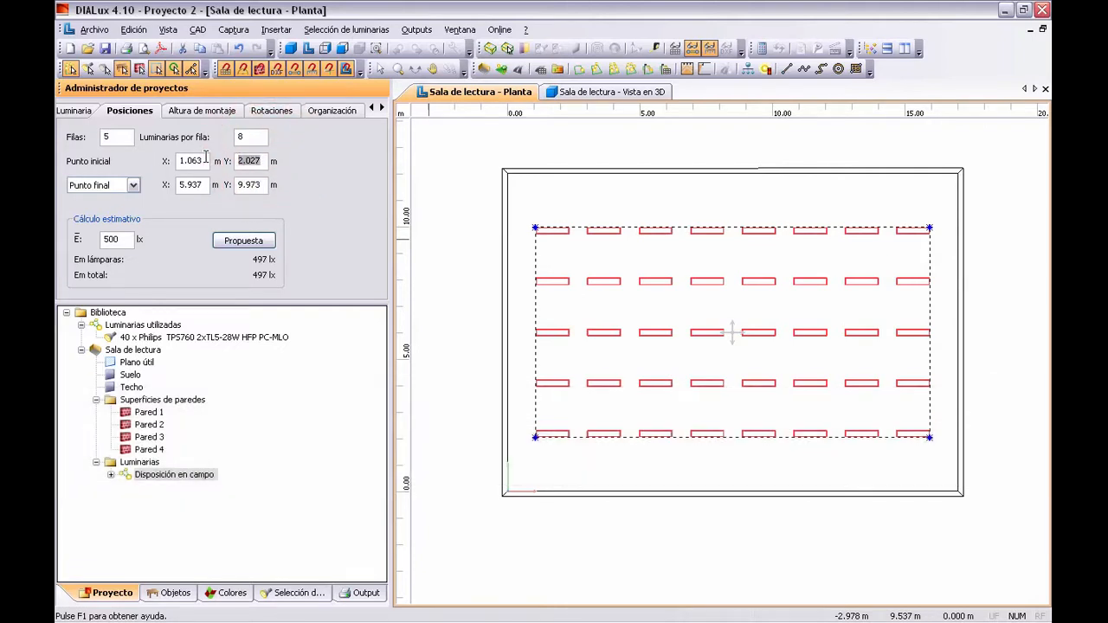
type("1.2")
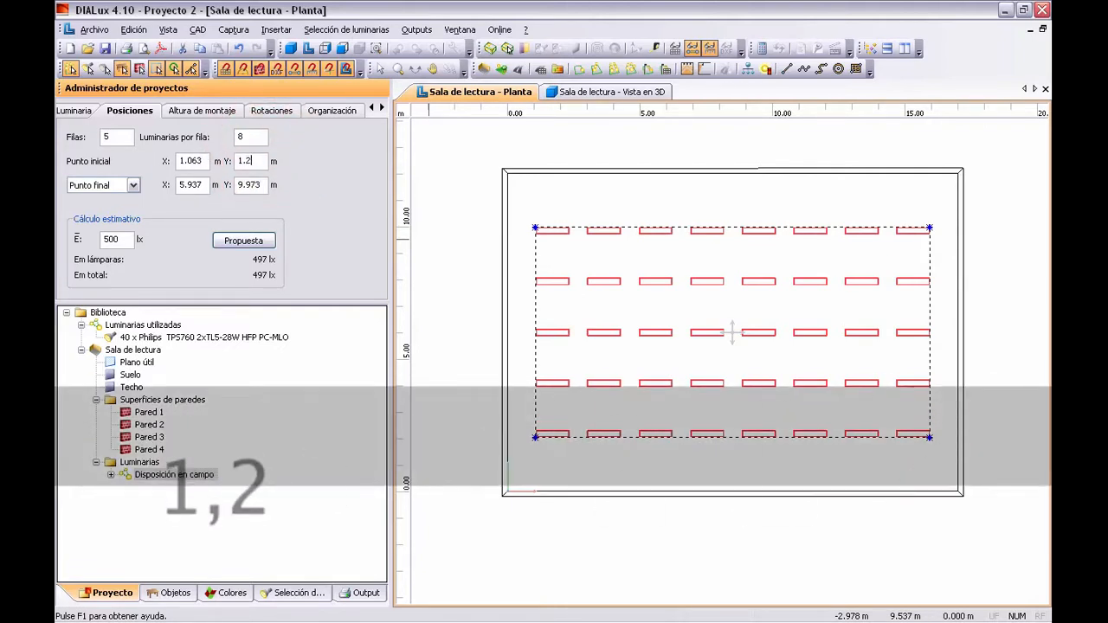
key("Tab")
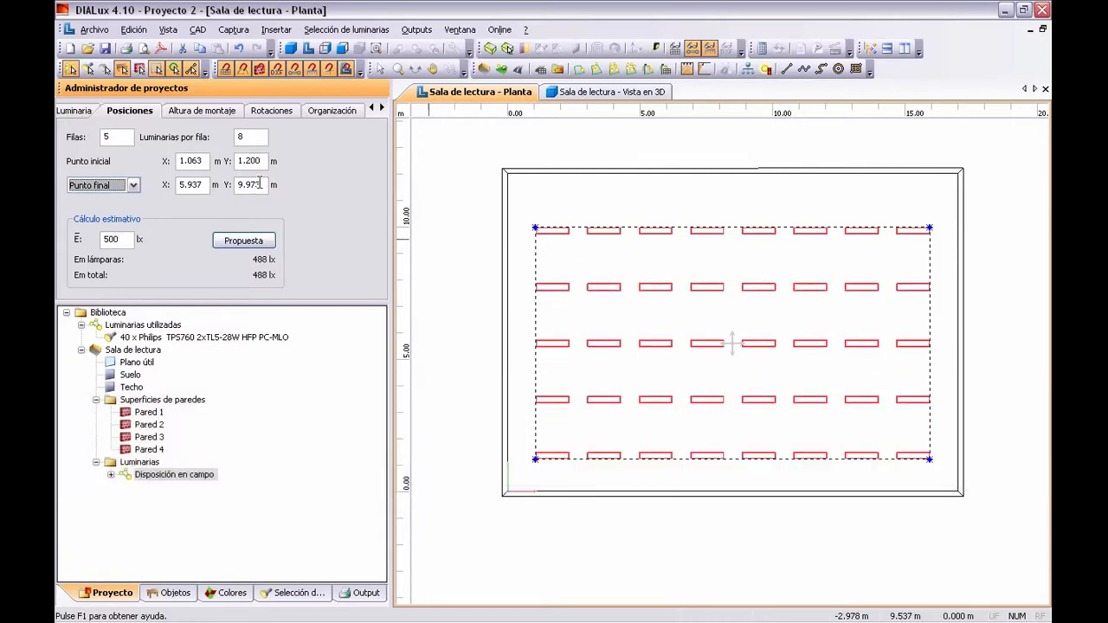
key("Tab")
key("Tab")
type("10,8")
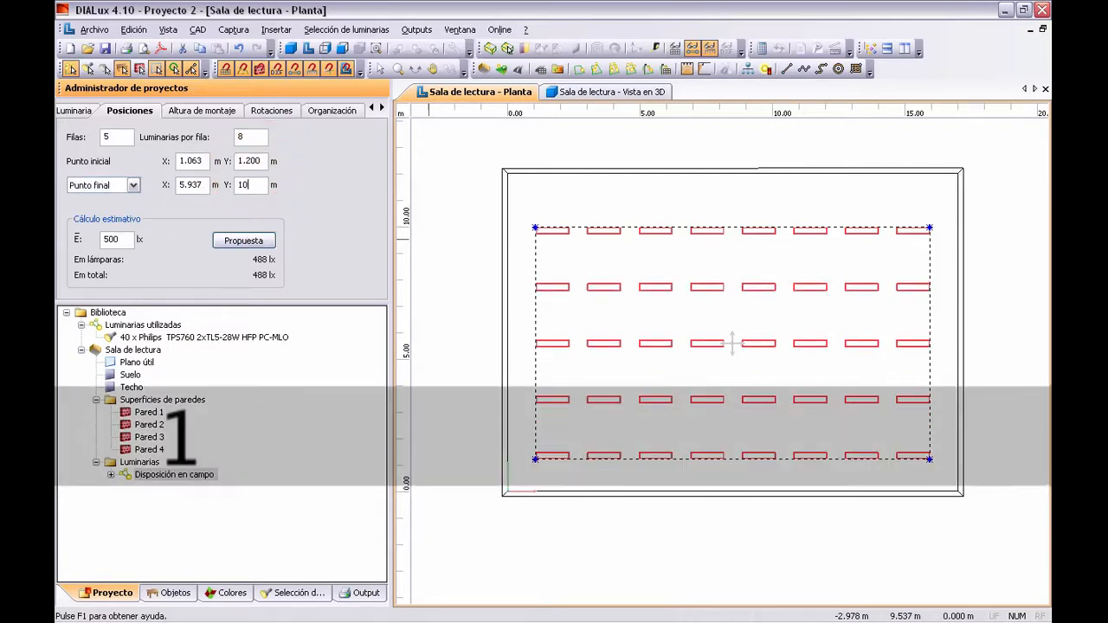
key("Tab")
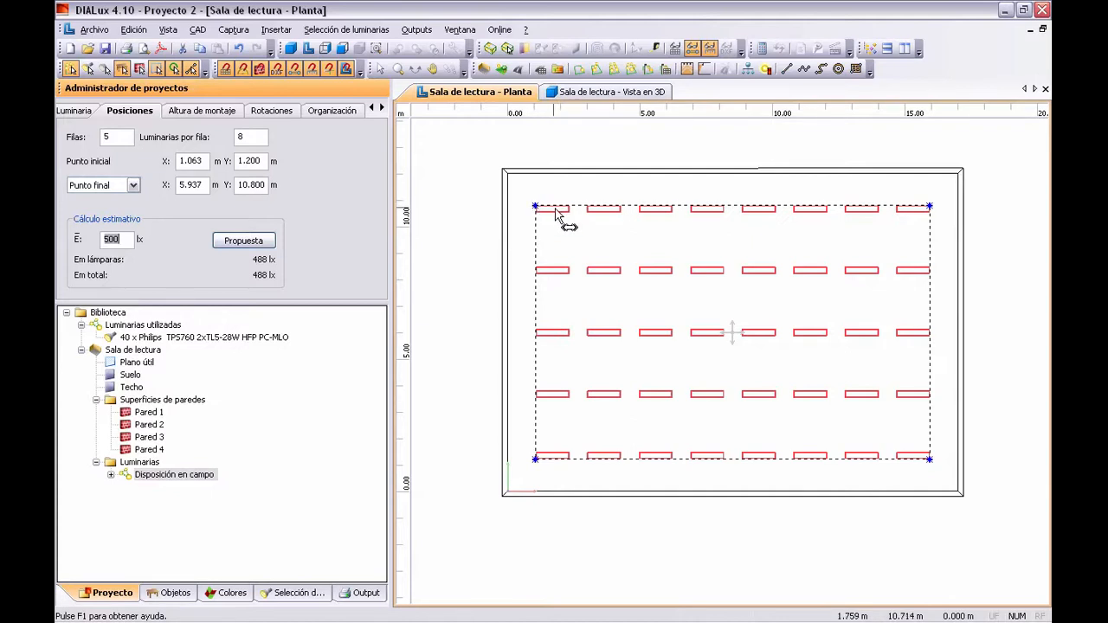
left_click(207, 113)
left_click(126, 112)
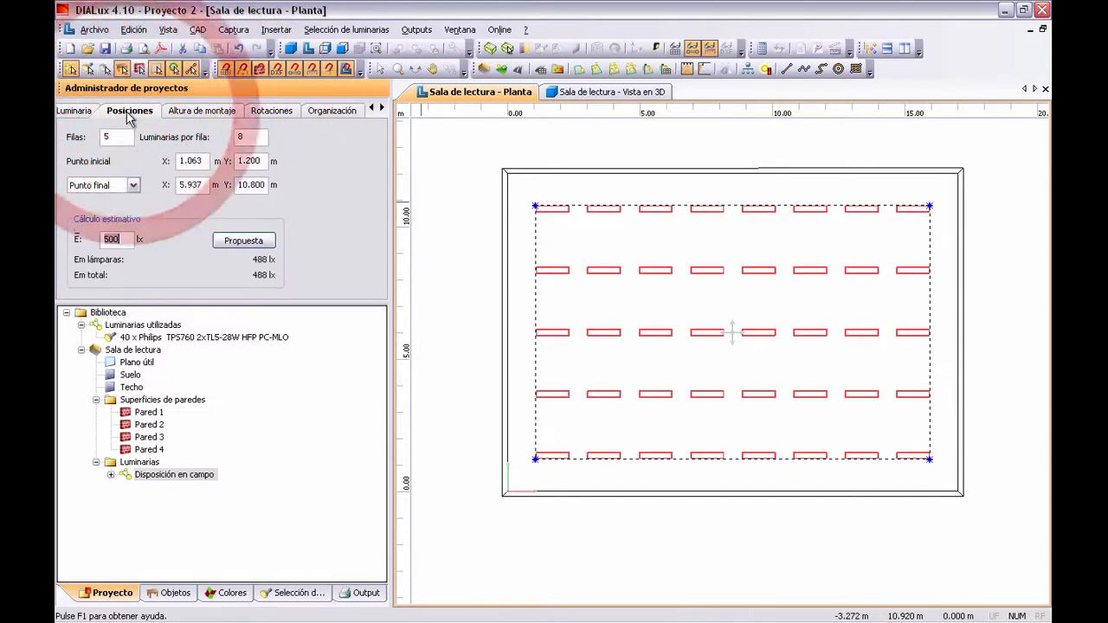
left_click(87, 113)
left_click(148, 111)
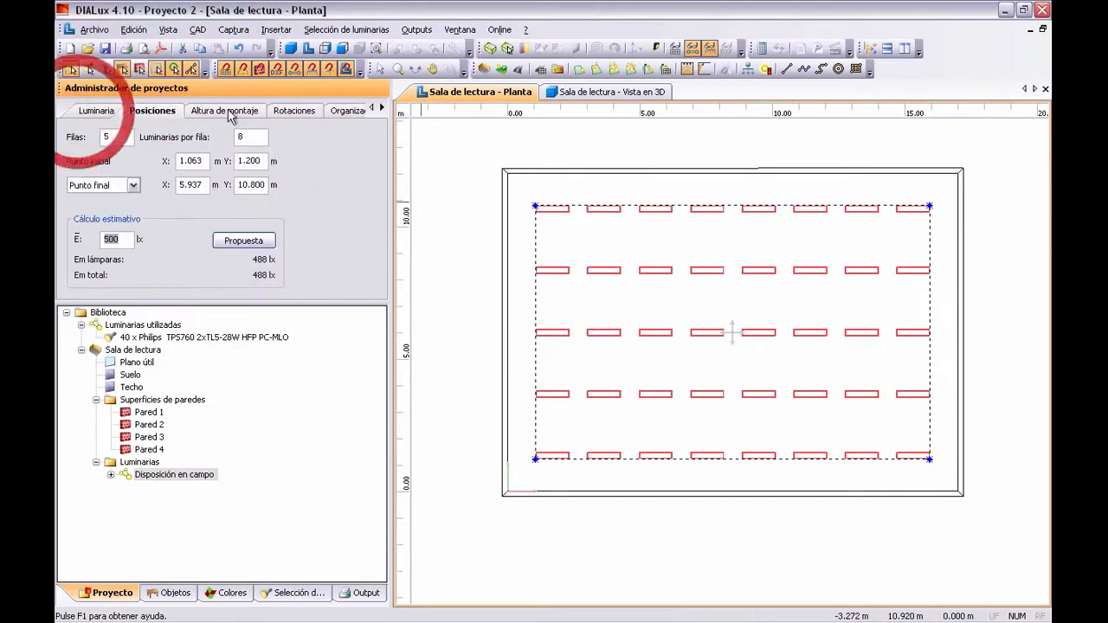
Set the luminaire field's mounting type to user-defined (Definido por el usuario) with a suspension length of 1 m.
left_click(232, 111)
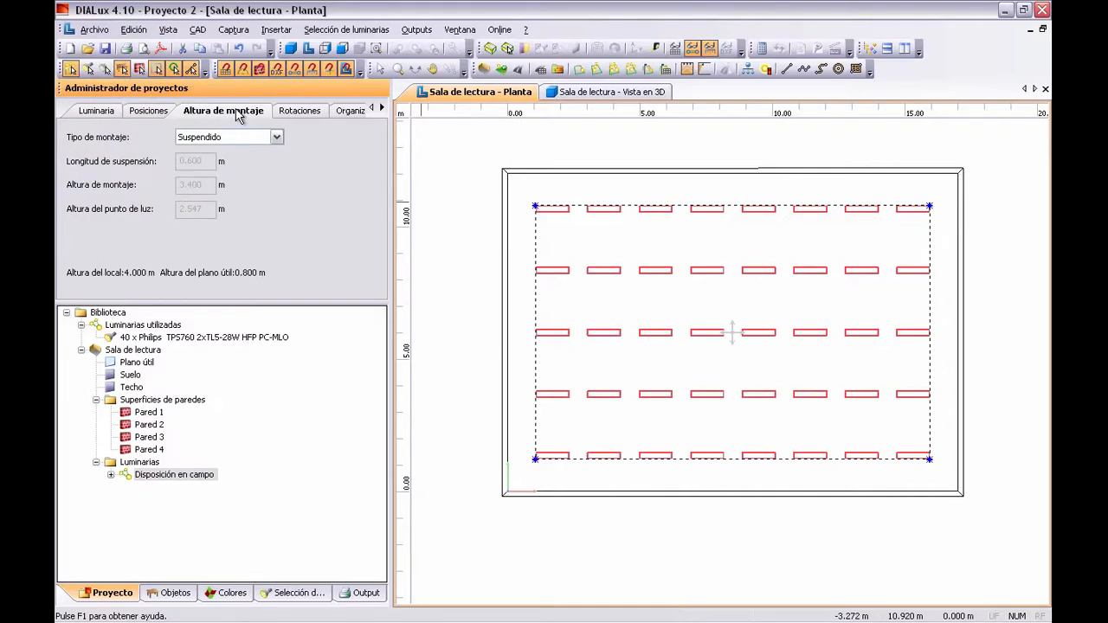
left_click(276, 136)
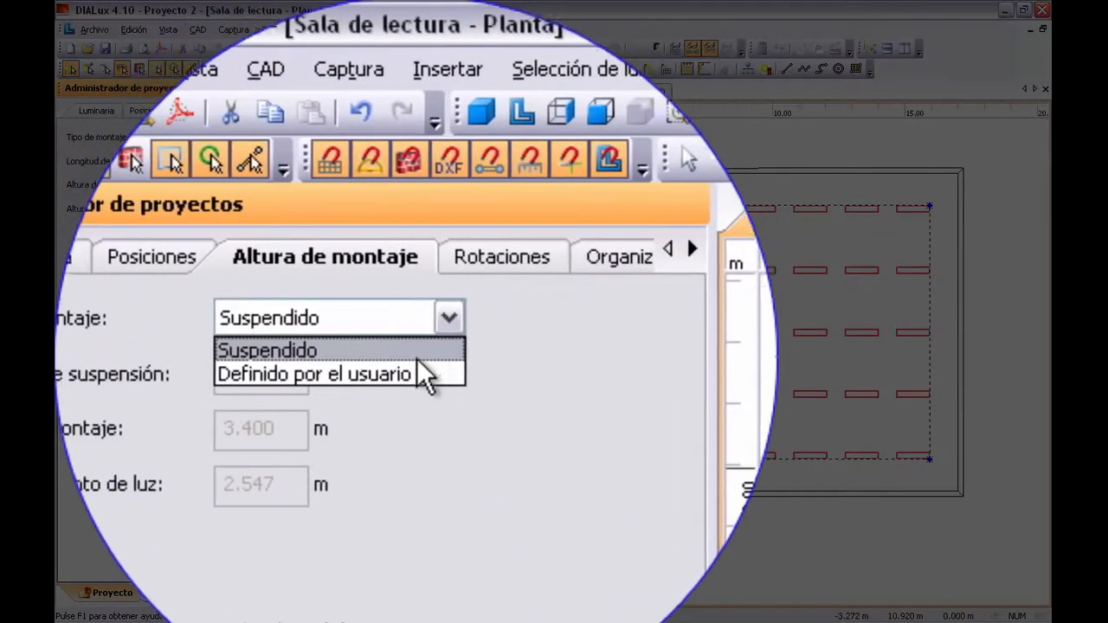
left_click(414, 374)
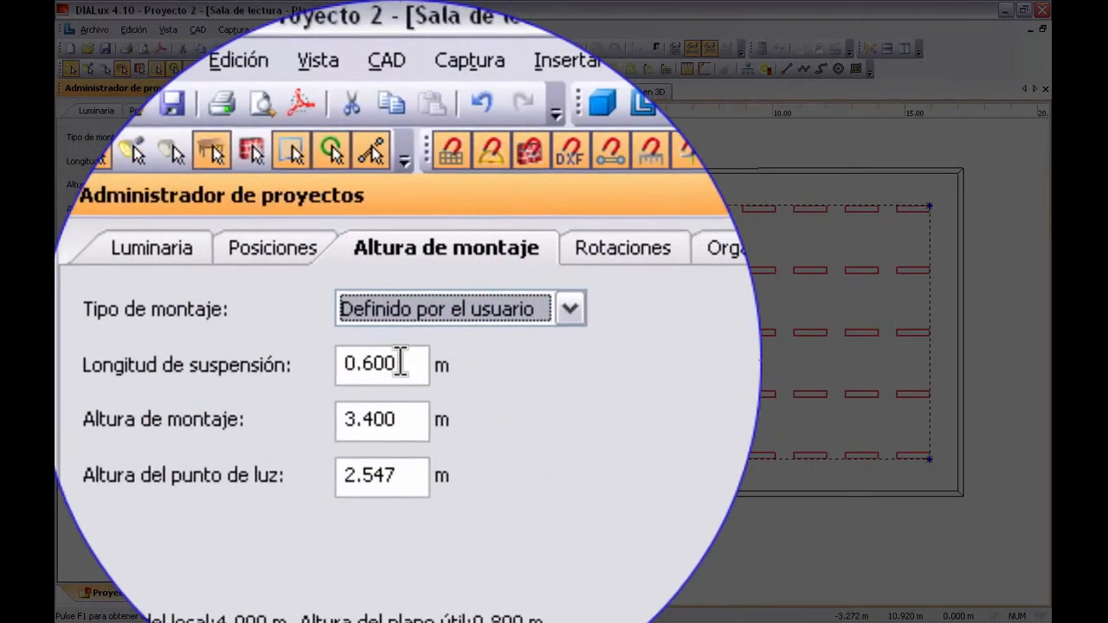
left_click_drag(402, 361, 252, 362)
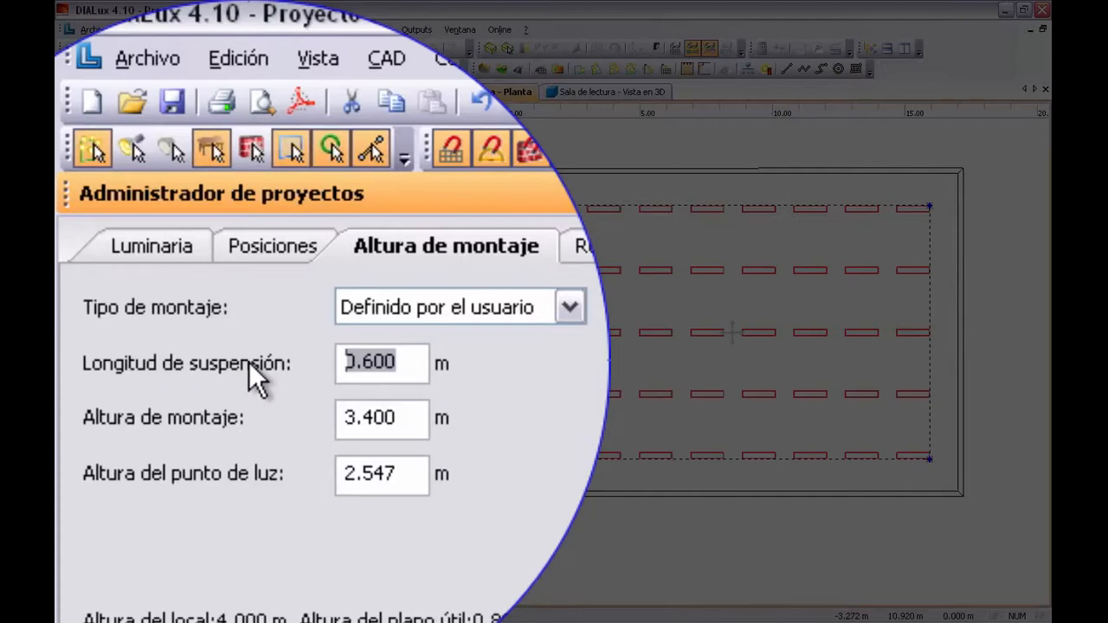
type("3")
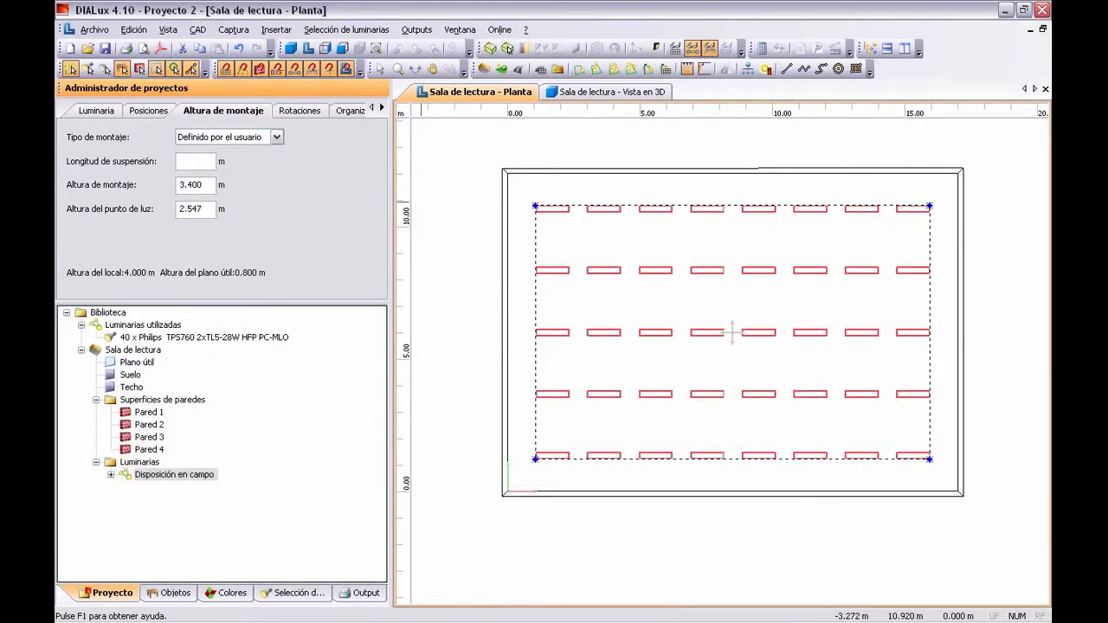
type("1")
key("Tab")
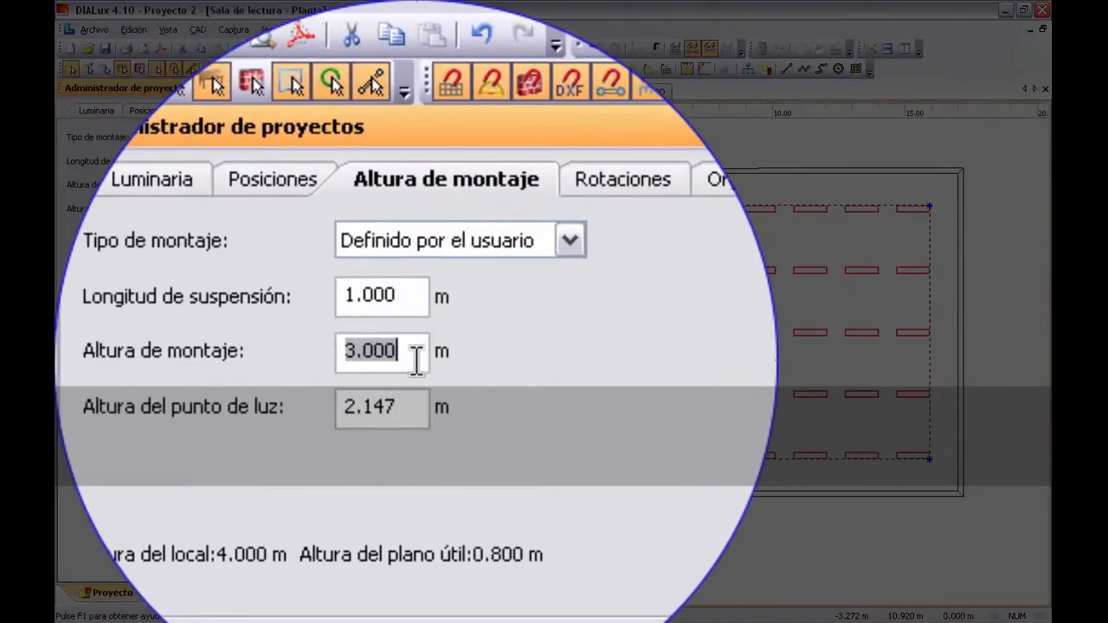
left_click(416, 361)
left_click_drag(415, 296, 246, 293)
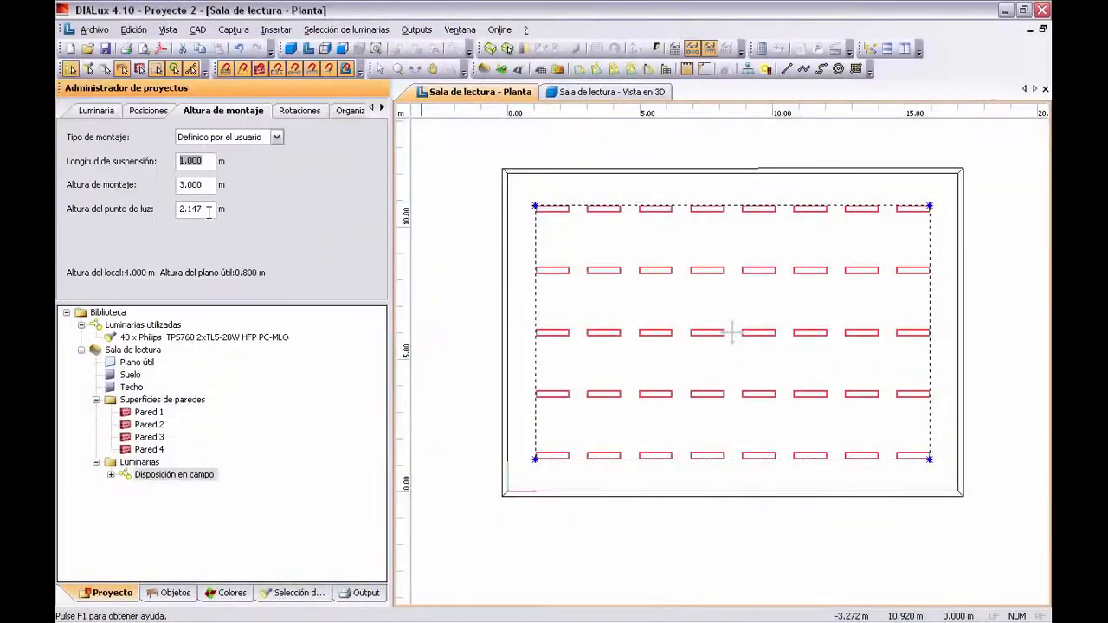
left_click_drag(412, 481, 190, 479)
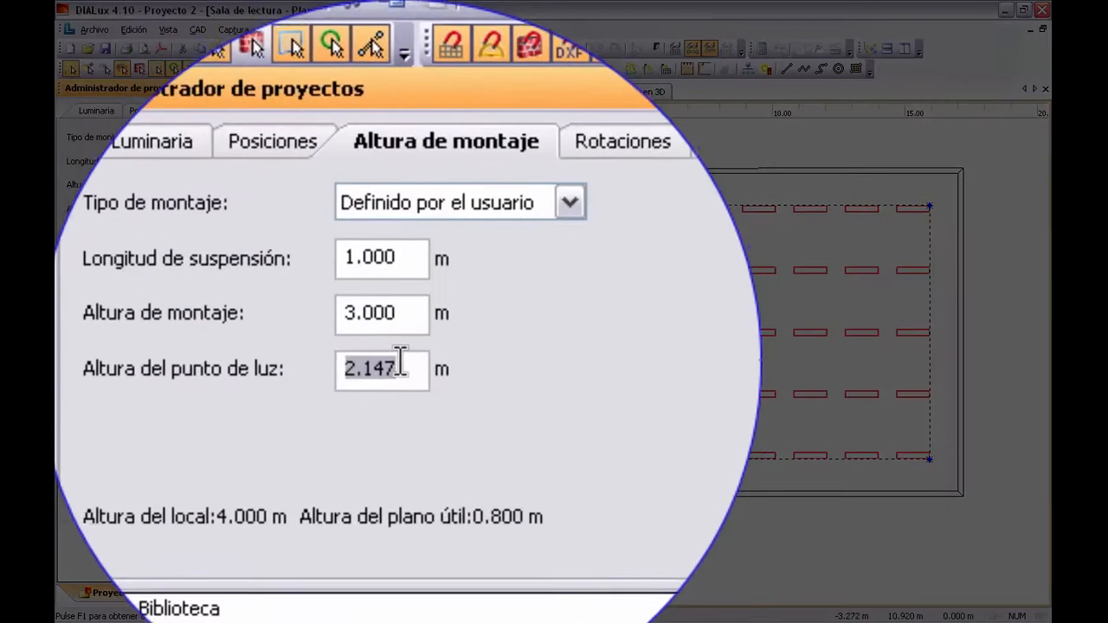
left_click(207, 208)
left_click_drag(207, 209, 117, 209)
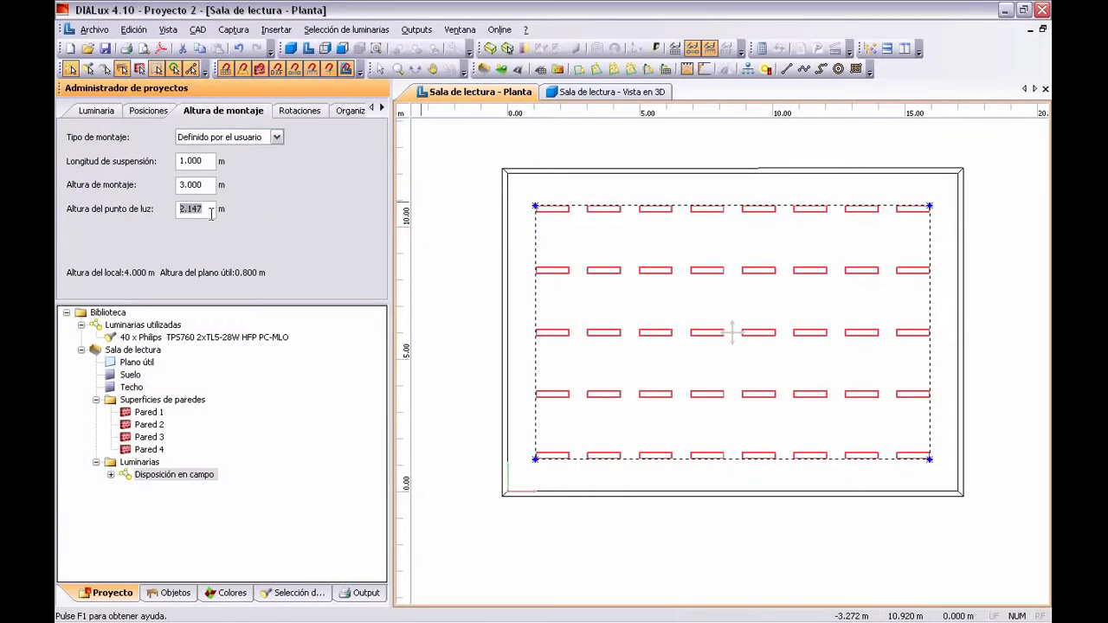
Review the luminaire field's rotation, luminaire, position, mounting height, organization and name settings.
left_click(317, 120)
left_click(349, 116)
left_click(197, 115)
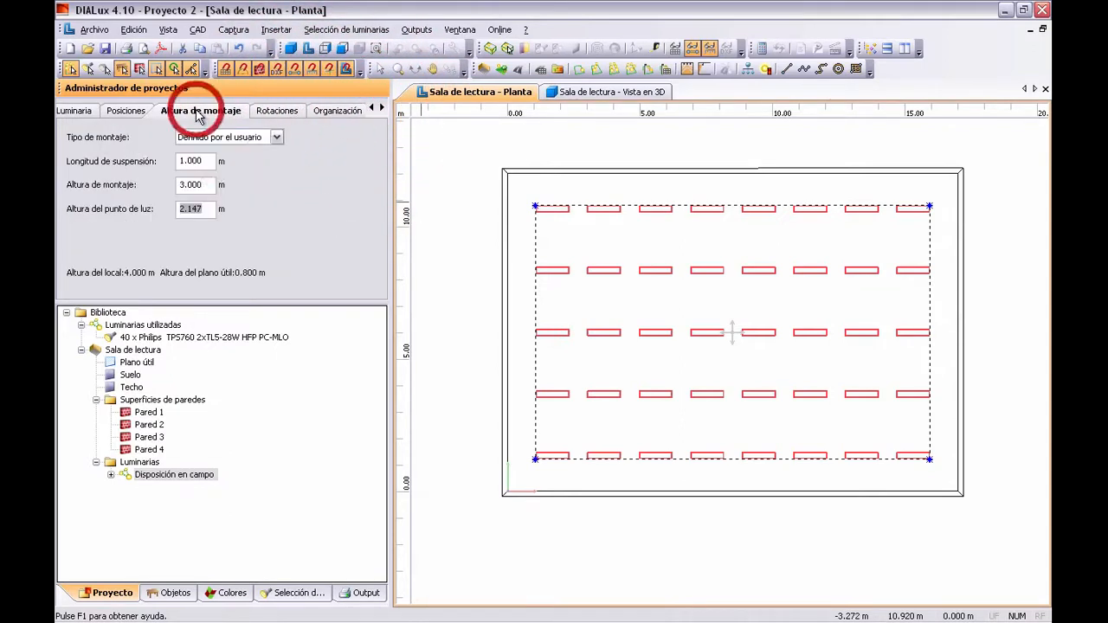
left_click(69, 115)
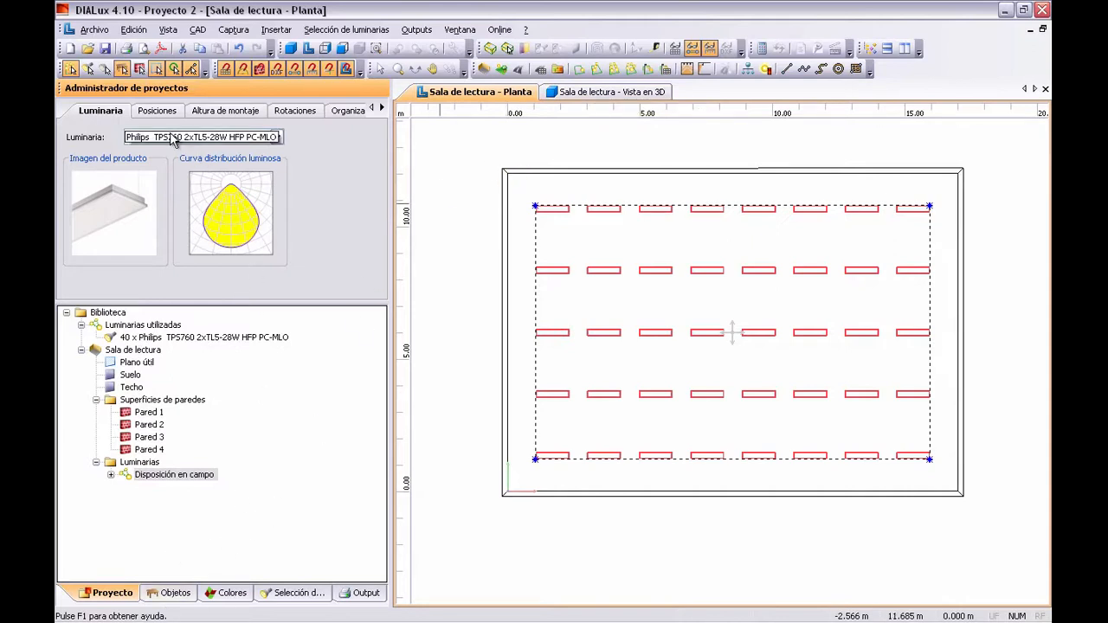
left_click(158, 111)
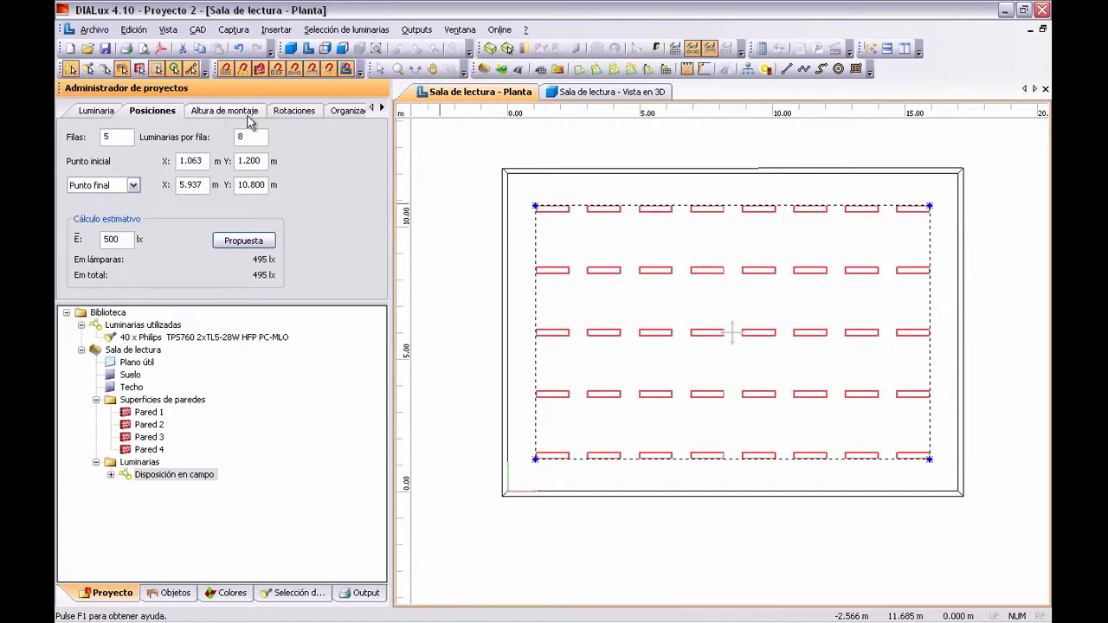
left_click(223, 113)
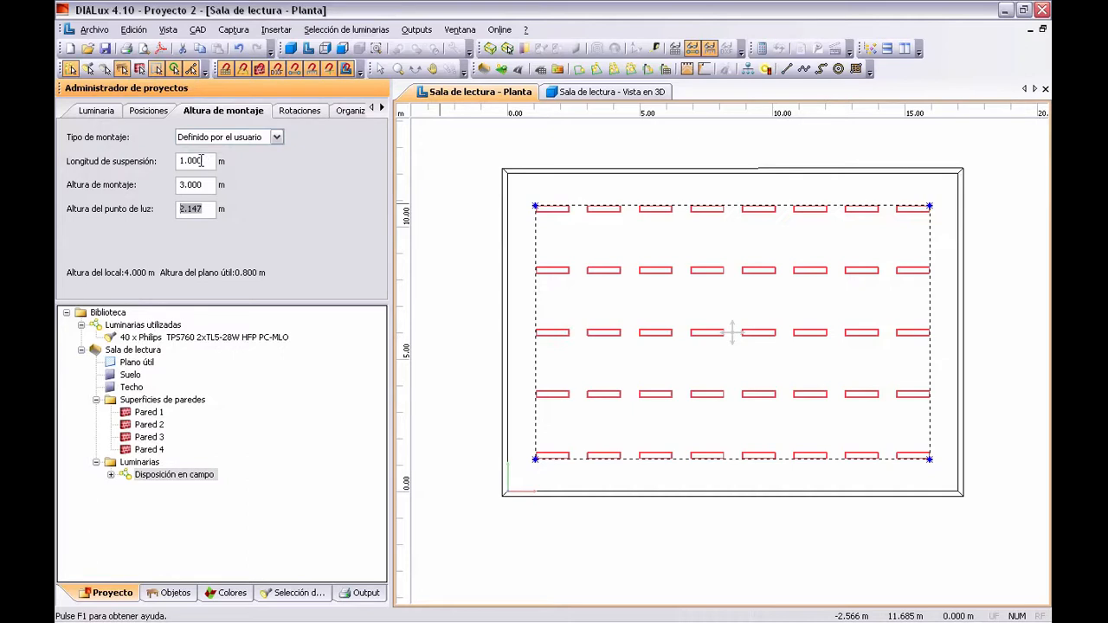
left_click(301, 112)
left_click(351, 112)
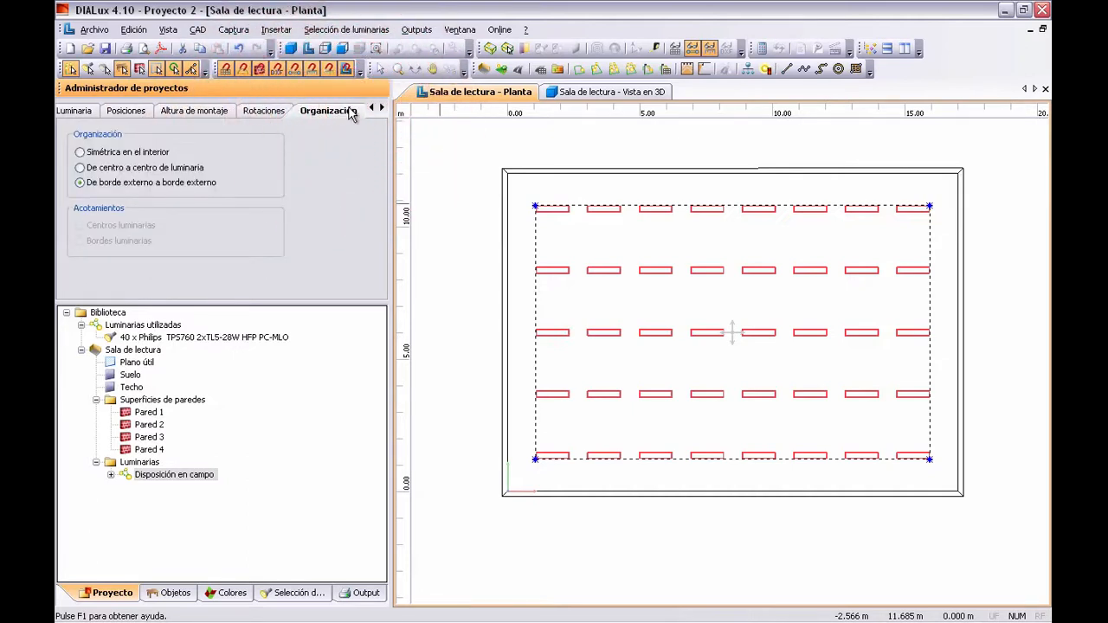
left_click(382, 107)
left_click(342, 112)
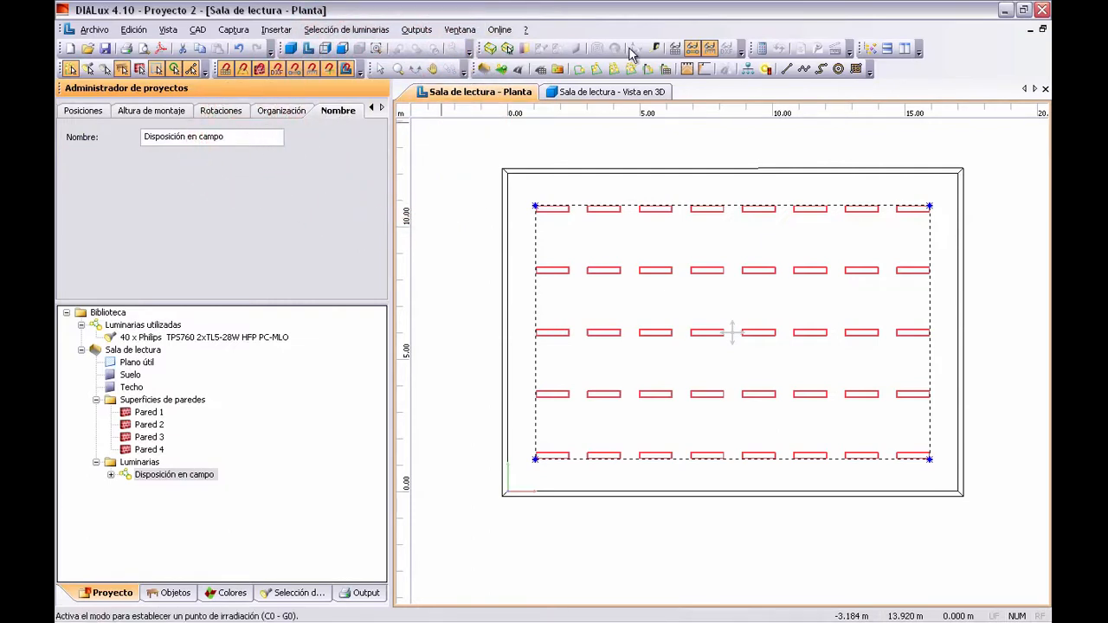
left_click(588, 27)
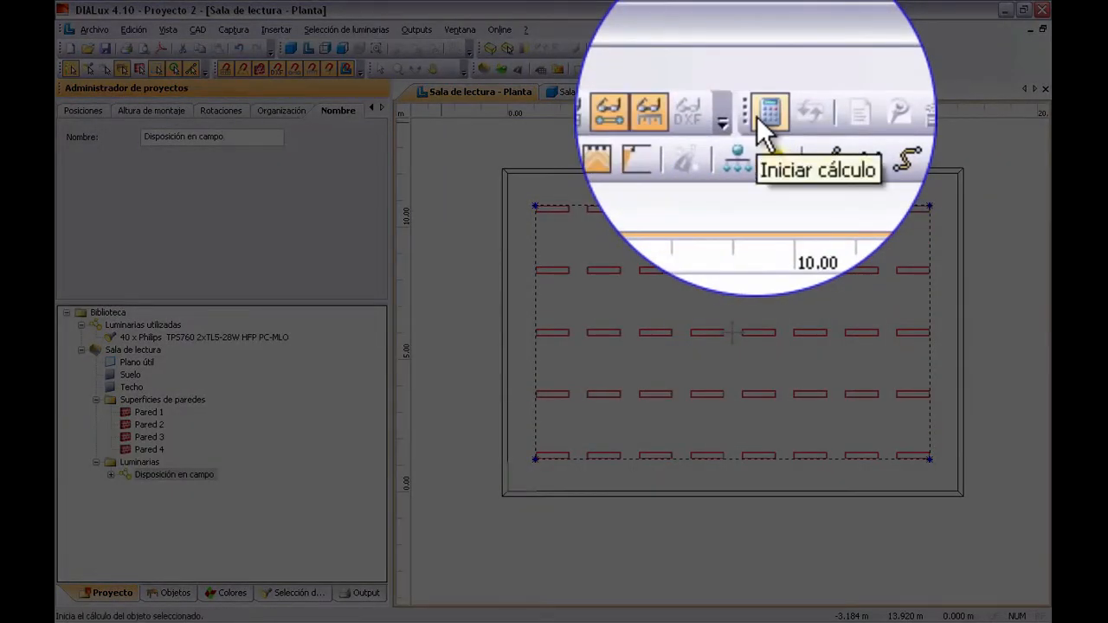
left_click(762, 49)
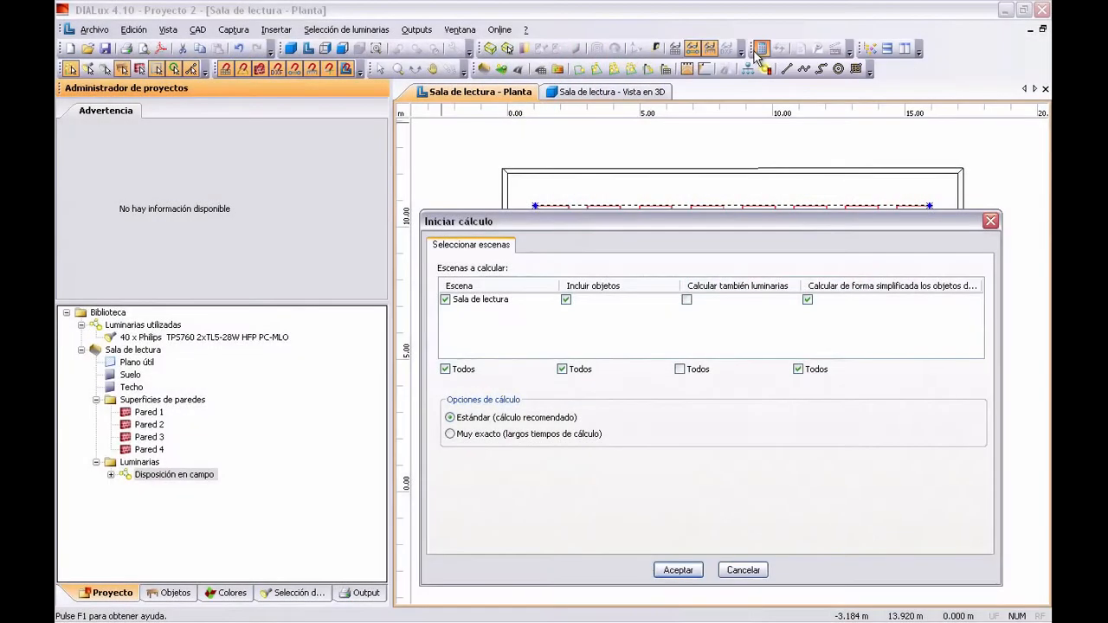
left_click(745, 570)
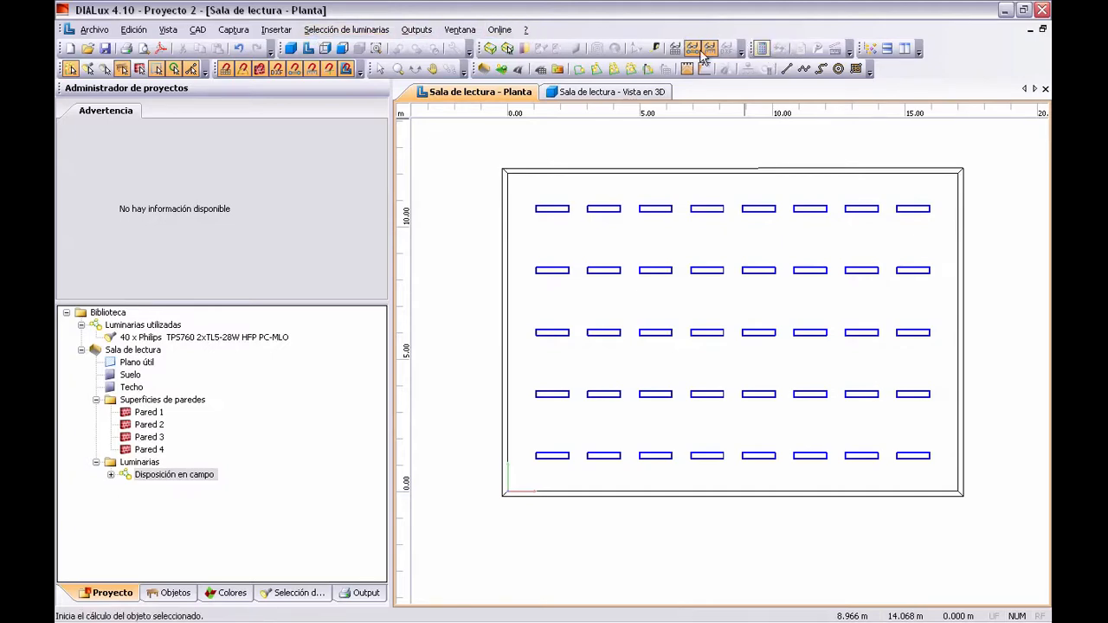
Run the lighting calculation for the Sala de lectura scene with the standard (Estándar) calculation option.
left_click(417, 30)
left_click(472, 46)
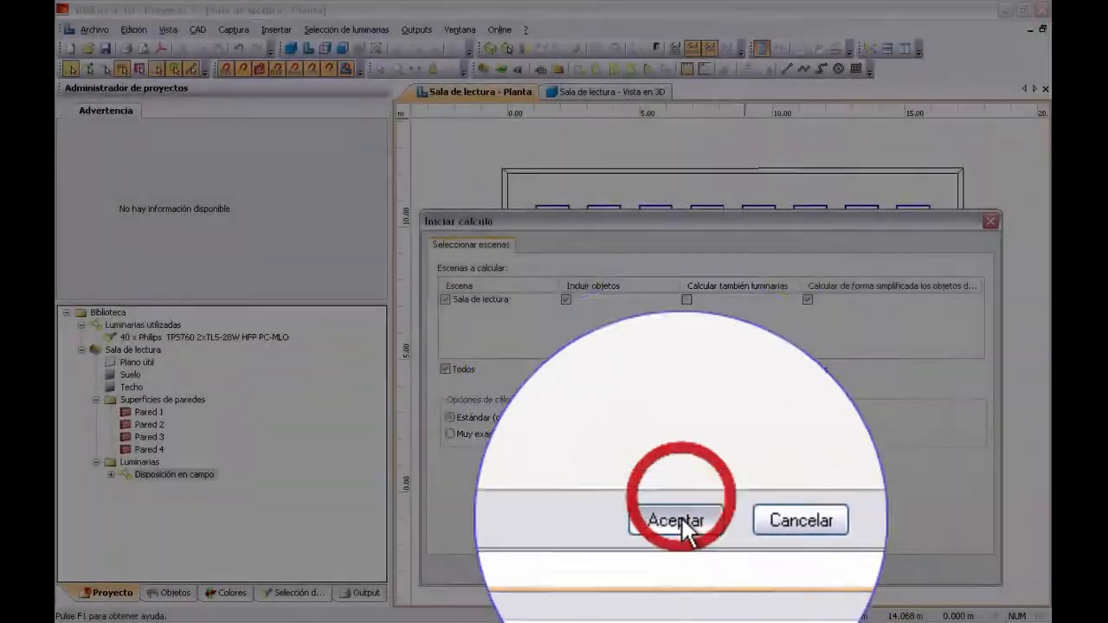
left_click(680, 516)
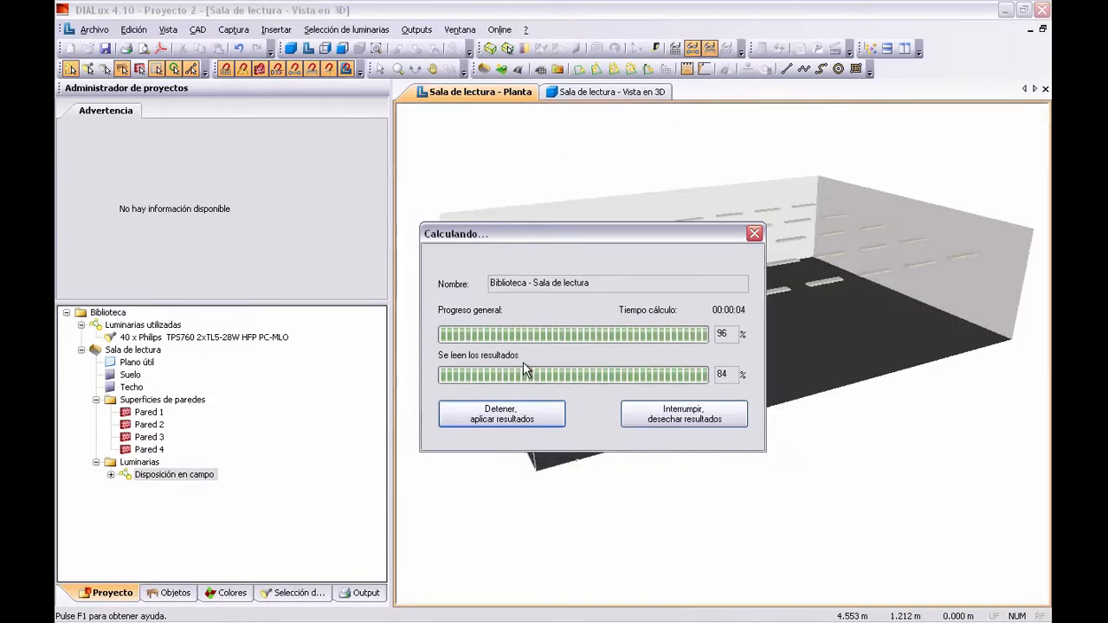
mouse_move(689, 395)
left_mouse_down()
mouse_move(718, 377)
mouse_move(689, 368)
mouse_move(762, 371)
mouse_move(688, 425)
mouse_move(702, 393)
mouse_move(675, 392)
left_mouse_up()
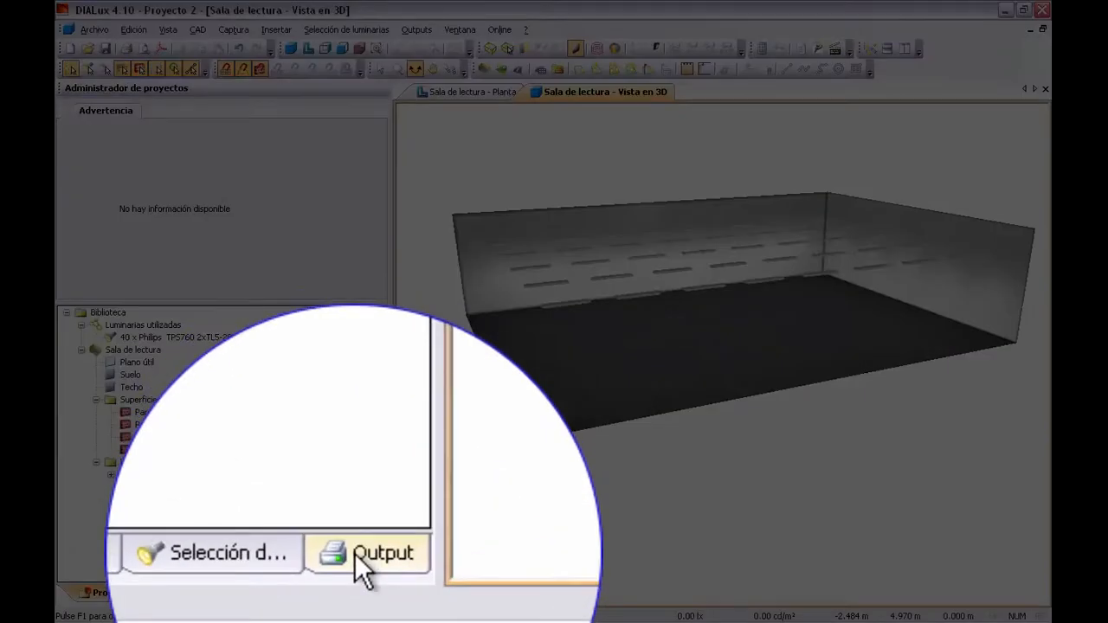
Open the Resumen output of Sala de lectura from the Biblioteca project's outputs.
left_click(362, 593)
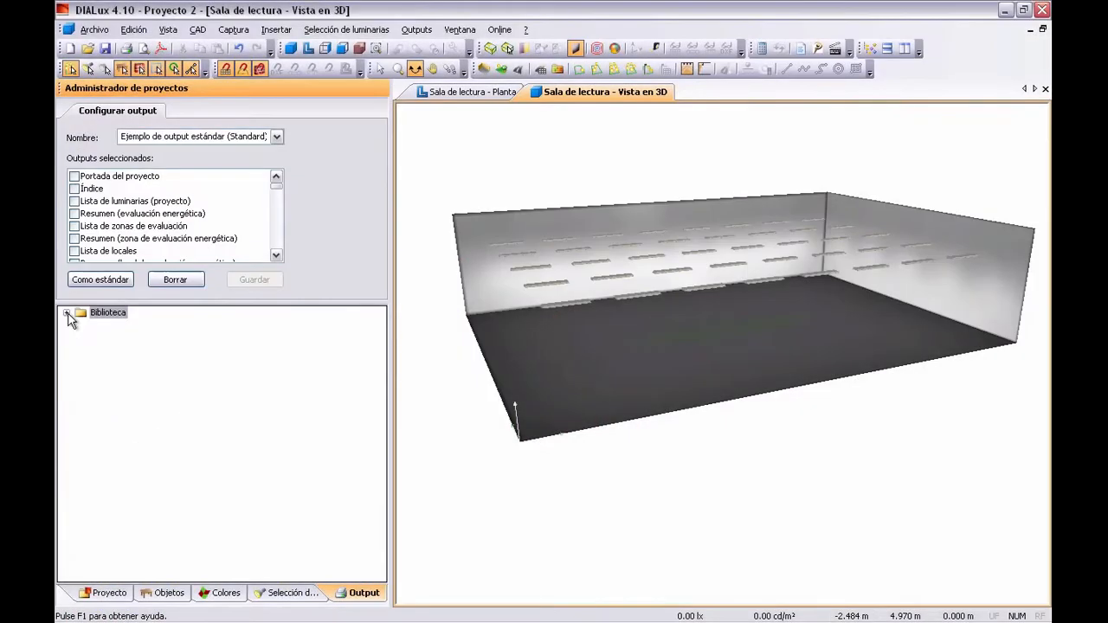
left_click(66, 313)
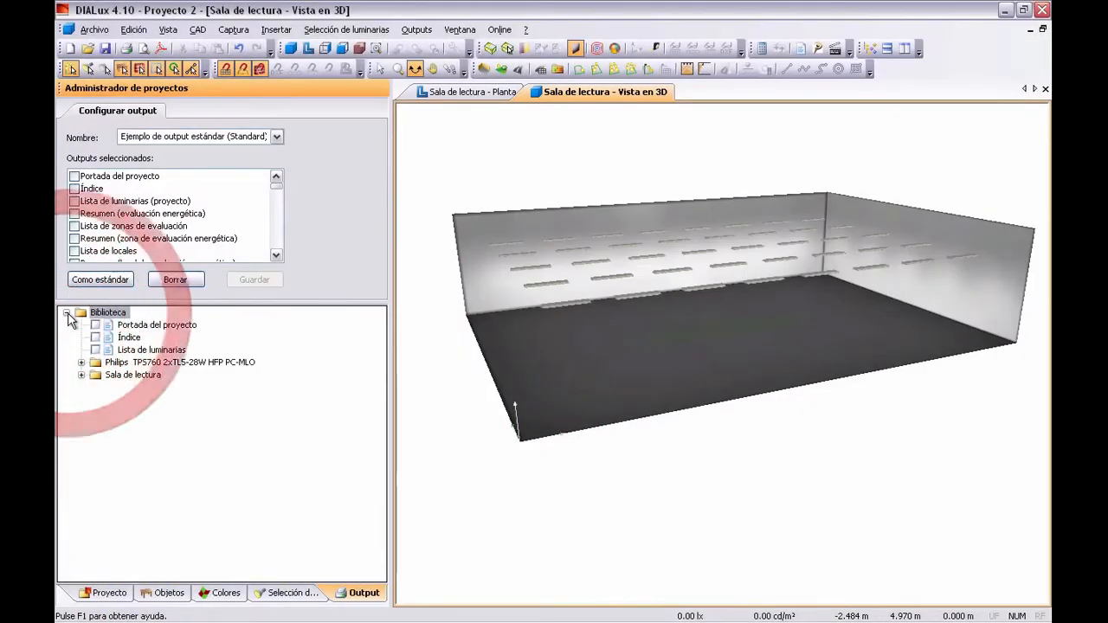
left_click(81, 375)
left_click(142, 333)
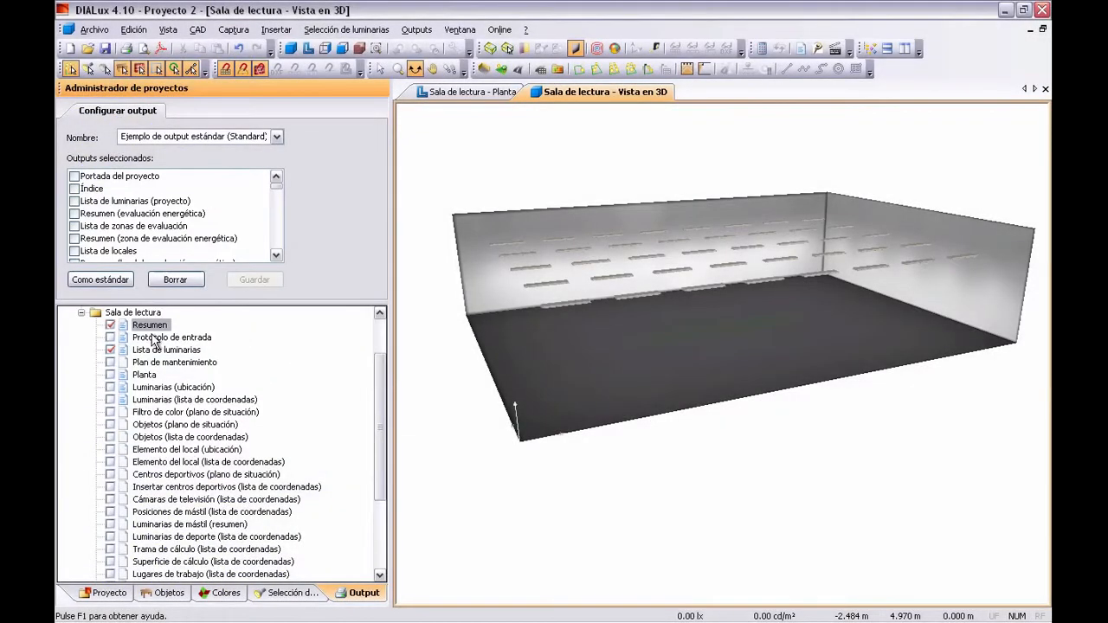
double_click(149, 324)
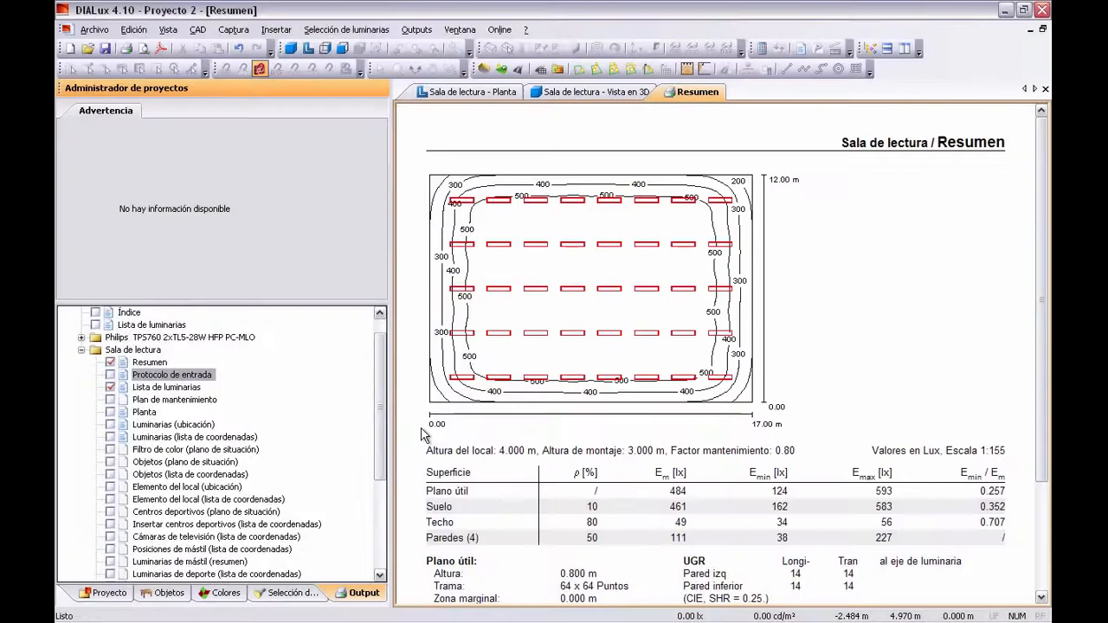
Examine the Resumen sheet's isolines, luminaire list, and the Plano útil's Em and Emin/Em values, declining the save reminder.
scroll(454, 429, "up", 1)
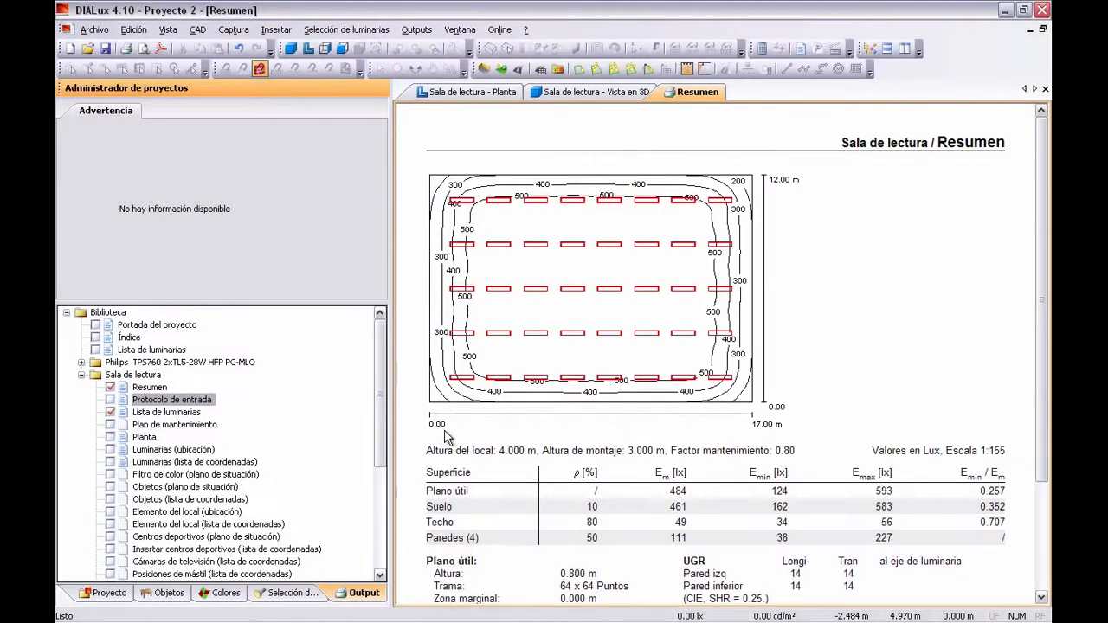
left_click_drag(1045, 280, 1042, 360)
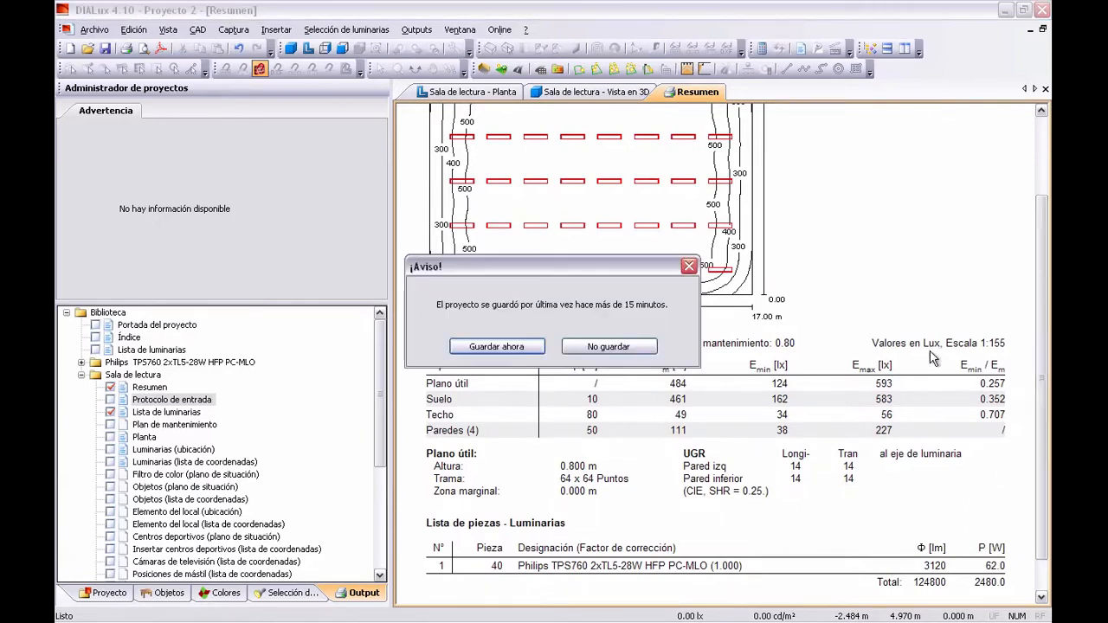
left_click(609, 346)
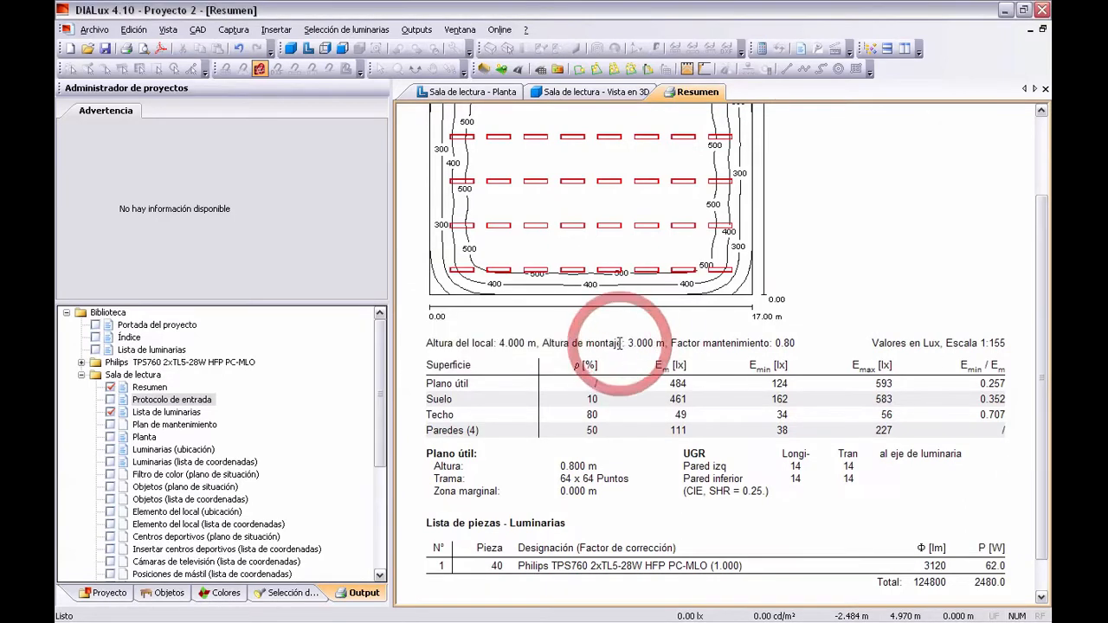
left_click_drag(1042, 243, 1042, 199)
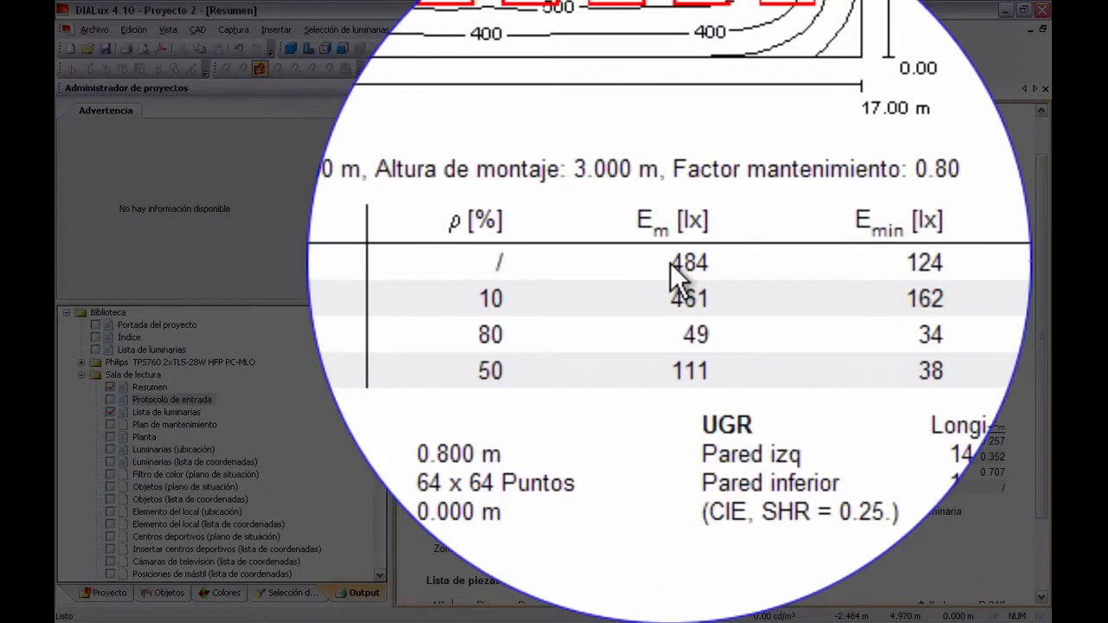
left_click_drag(670, 263, 696, 268)
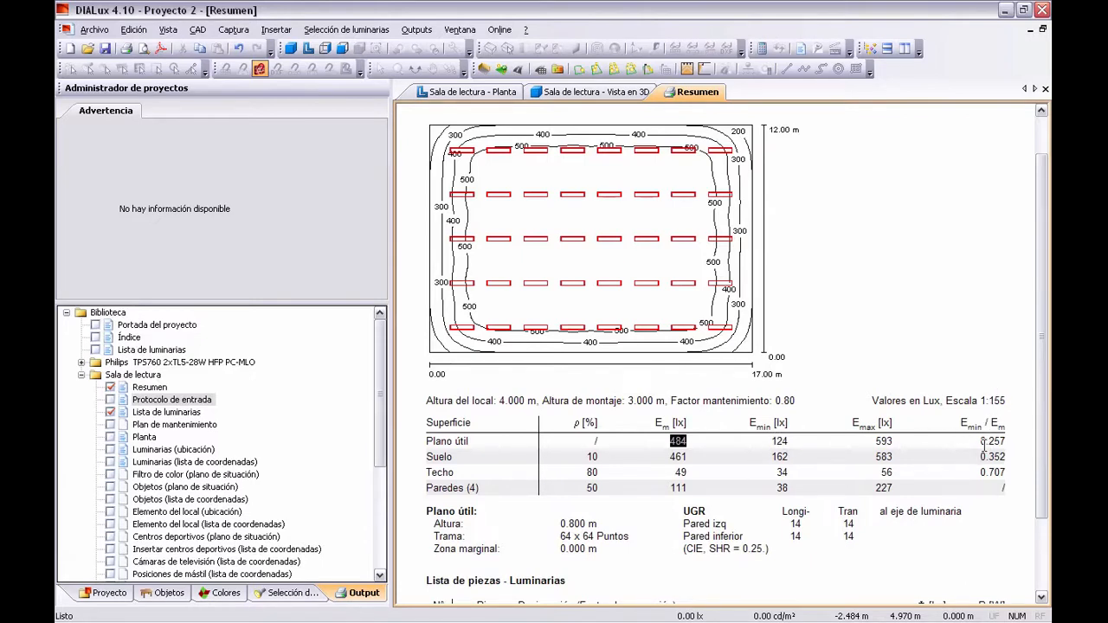
left_click_drag(982, 443, 1005, 442)
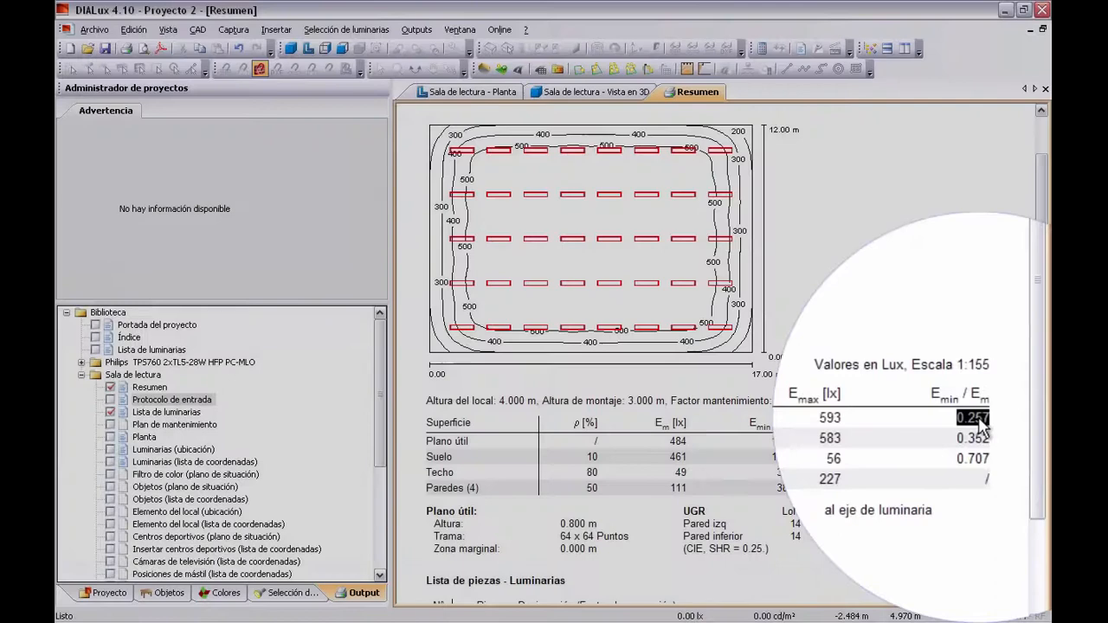
left_click(985, 443)
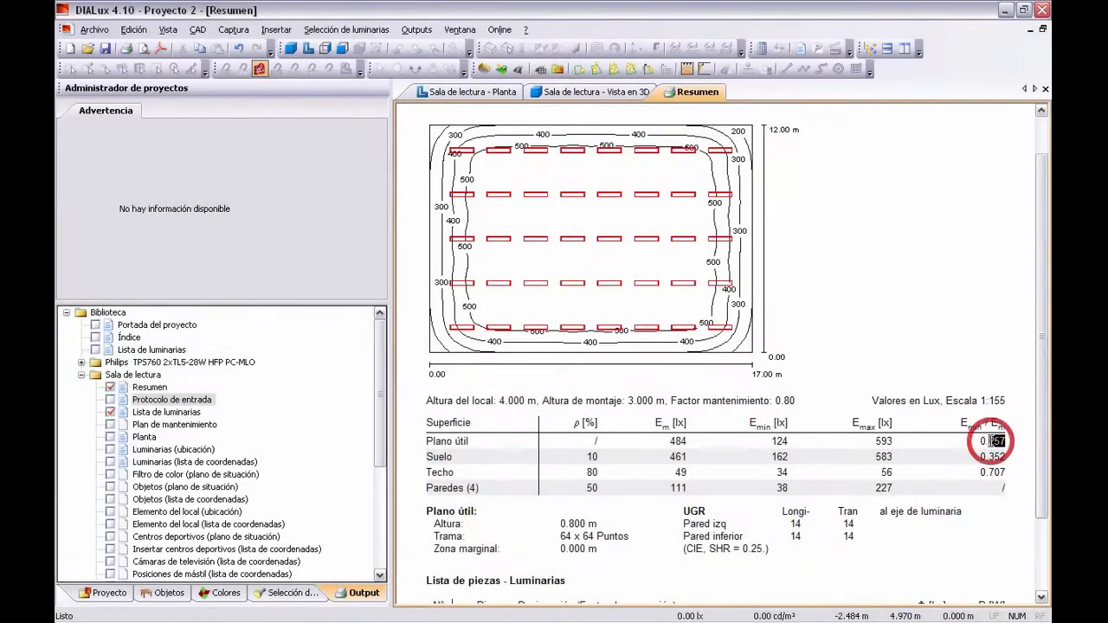
double_click(986, 443)
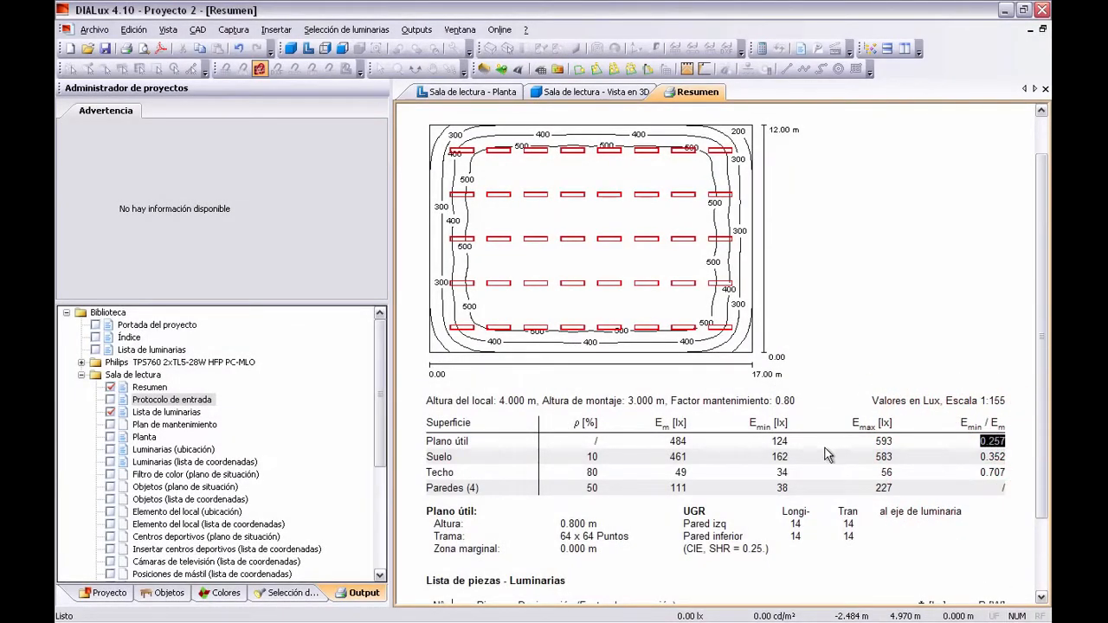
mouse_move(1043, 342)
left_mouse_down()
mouse_move(1043, 396)
mouse_move(1048, 334)
left_mouse_up()
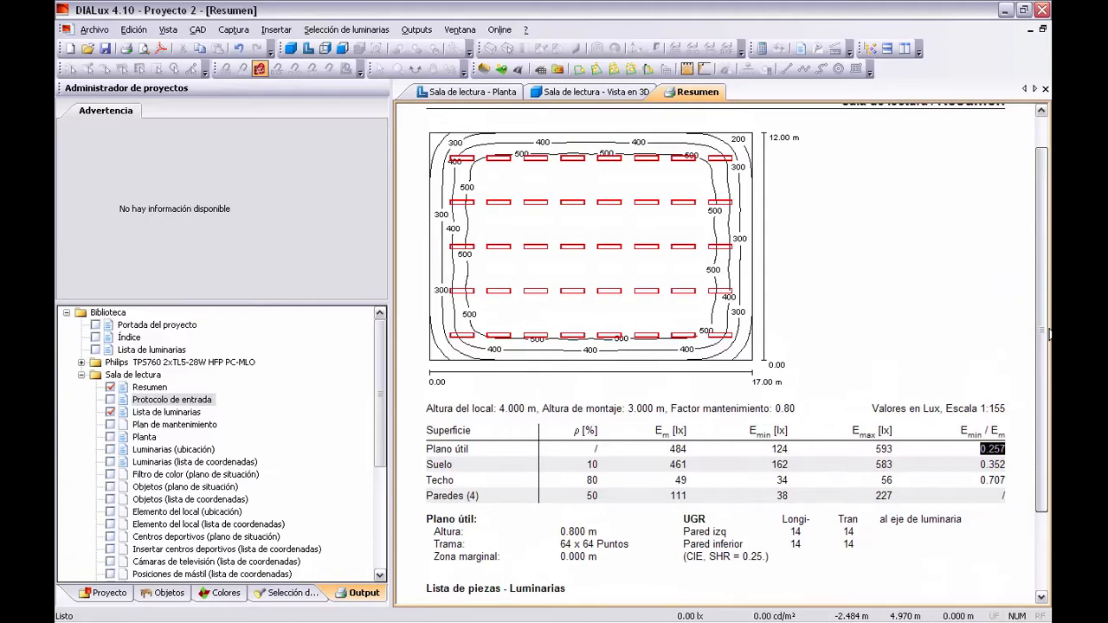
left_click_drag(1049, 333, 1049, 306)
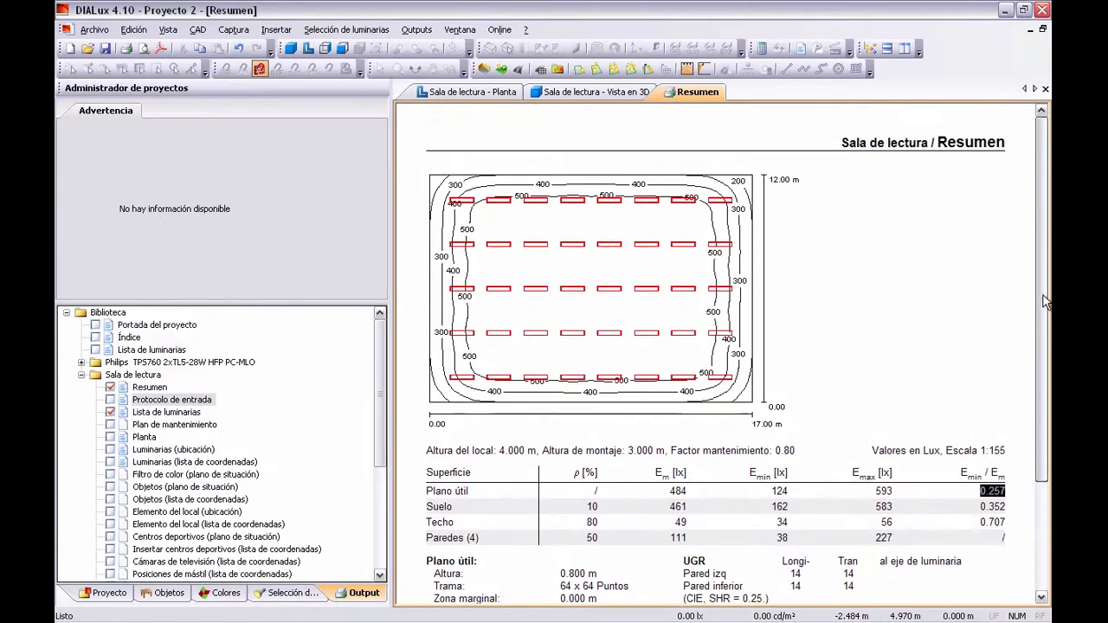
Try a 0.6 m suspension length for the luminaire field, accepting the discarding of the existing calculation results.
left_click(678, 491)
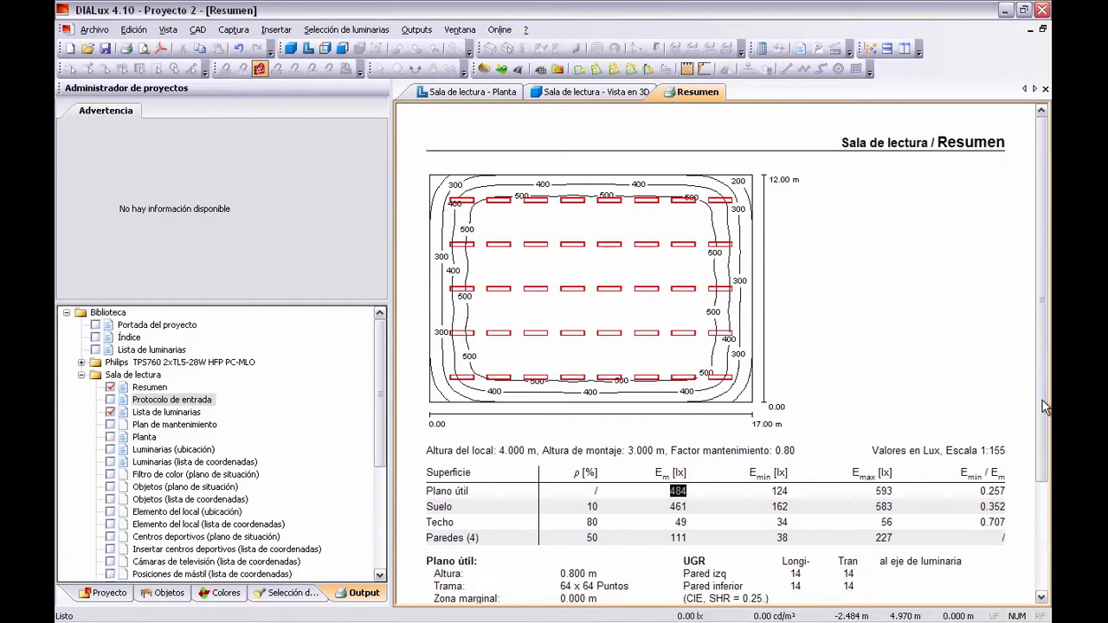
left_click(683, 508)
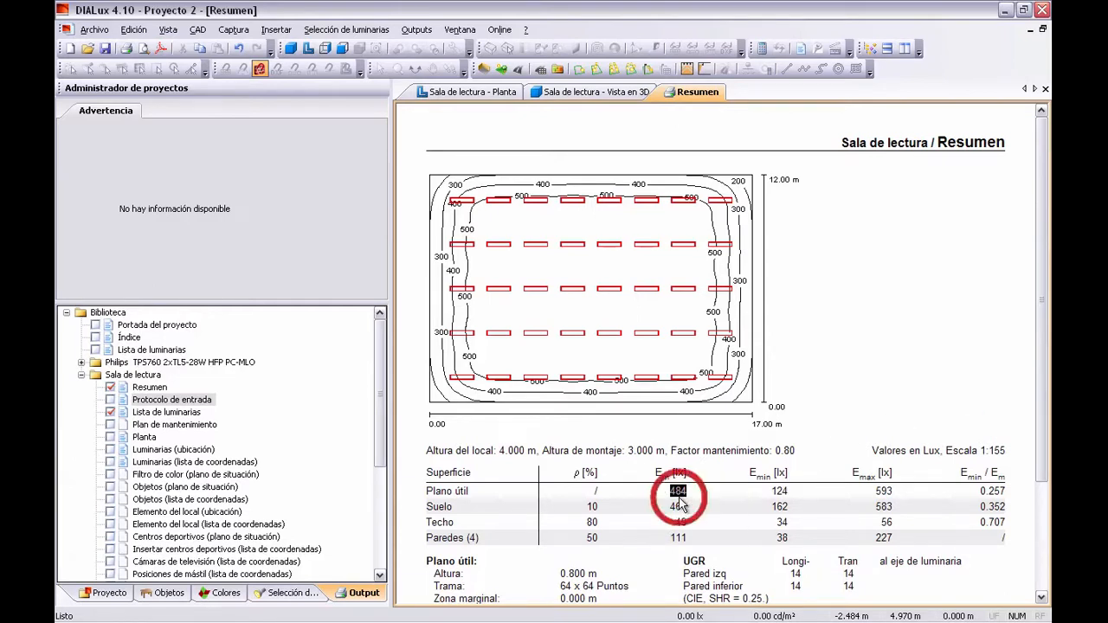
left_click(109, 598)
left_click(159, 595)
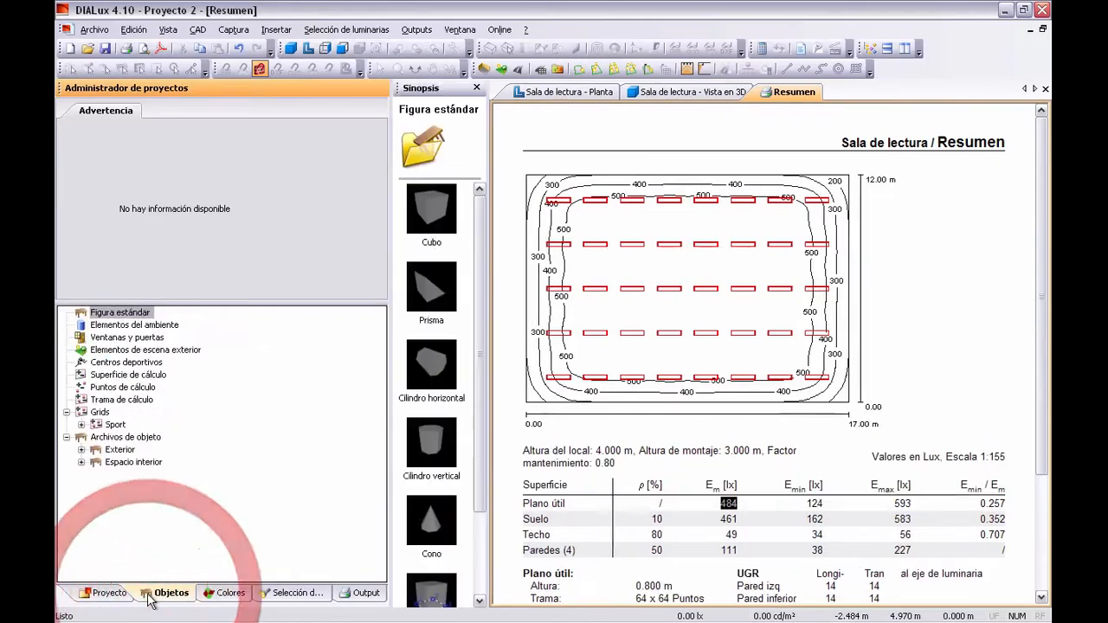
left_click(91, 597)
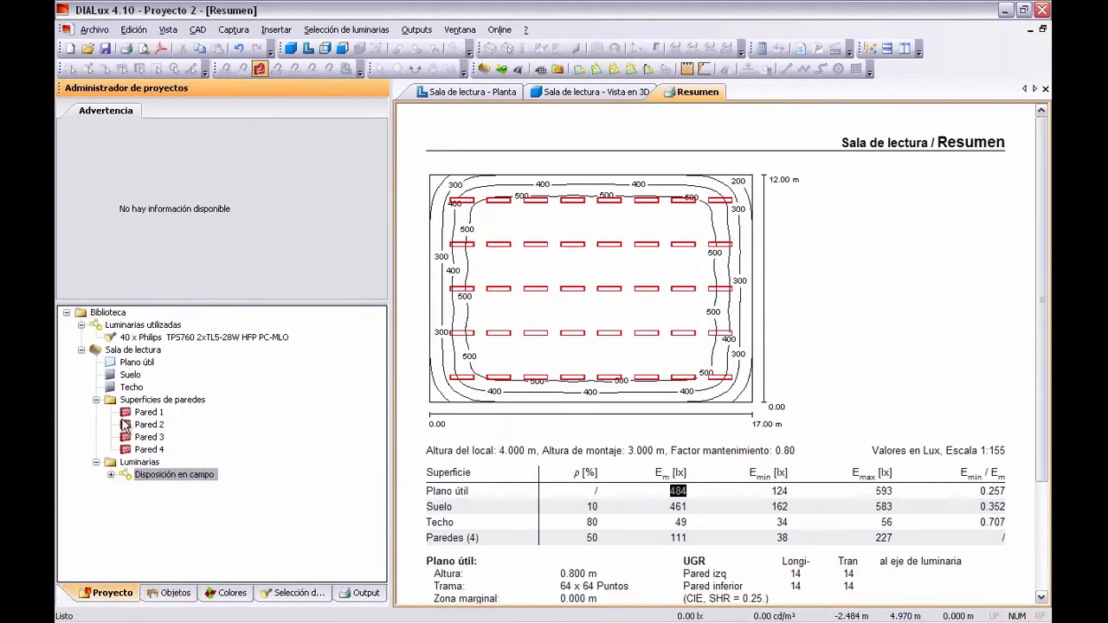
left_click(166, 475)
left_click(149, 120)
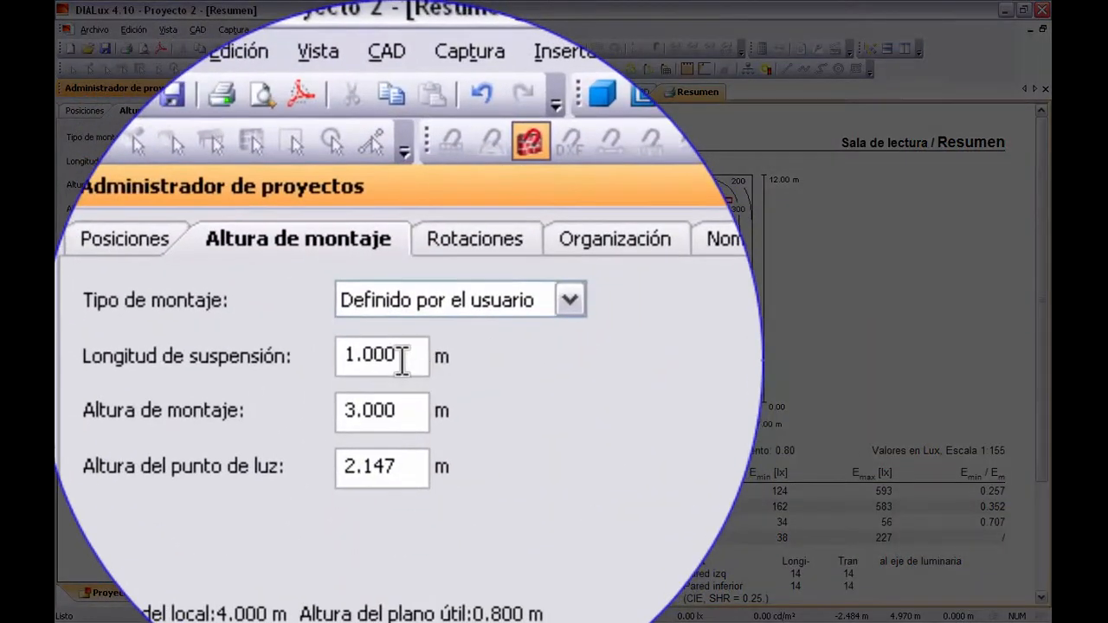
left_click(203, 160)
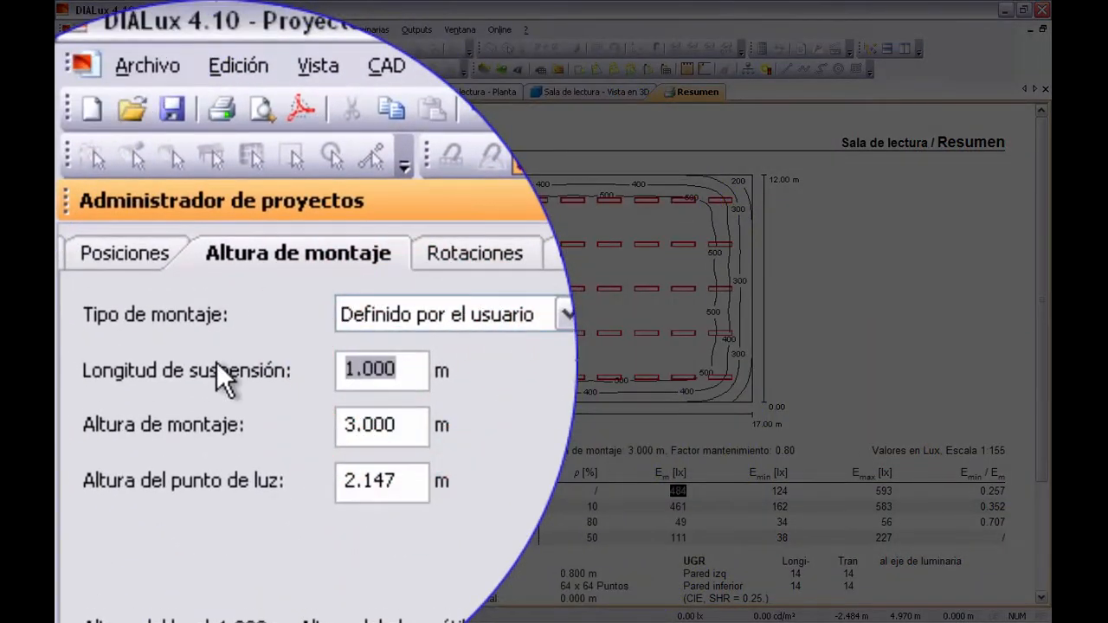
type("0.6")
key("Return")
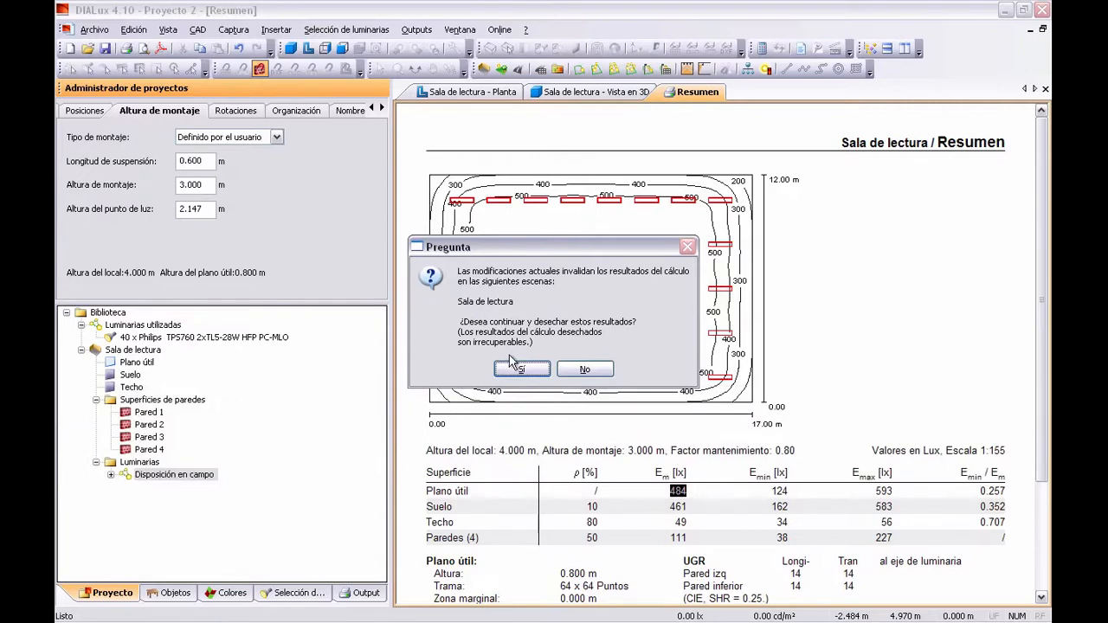
left_click(520, 370)
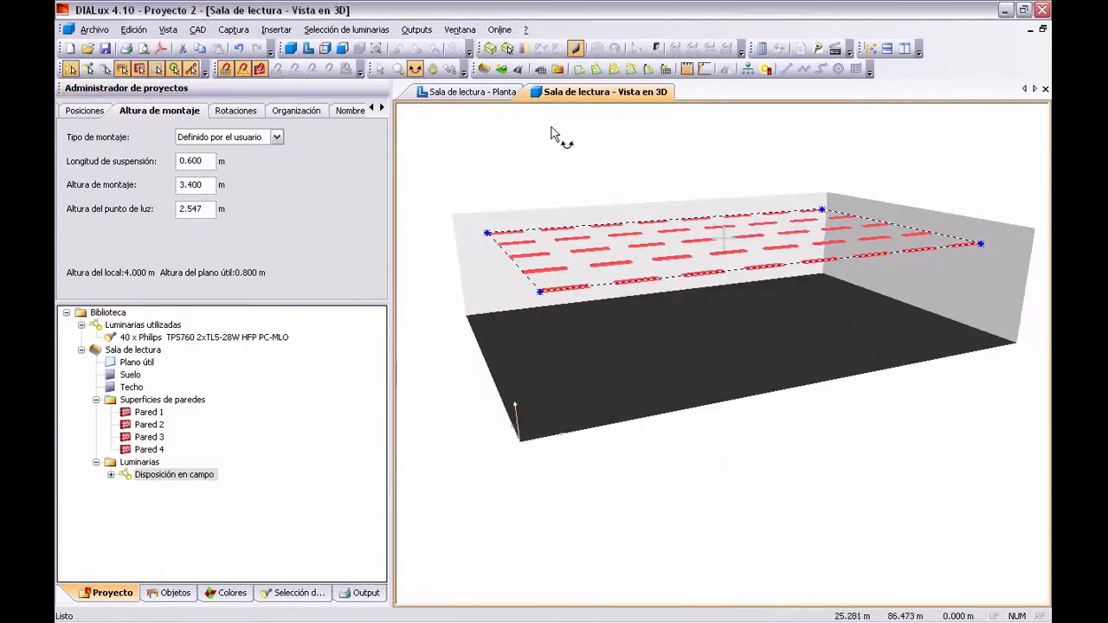
Recalculate Sala de lectura with the standard (Estándar) option and check the Plano útil's Em in its Resumen output.
left_click(762, 48)
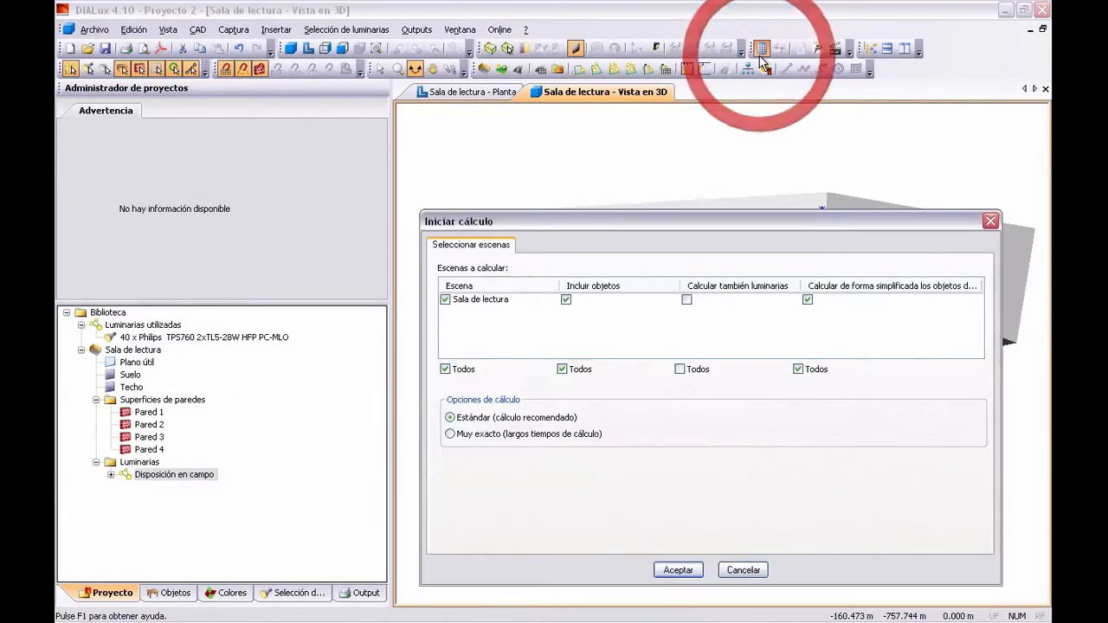
left_click(684, 568)
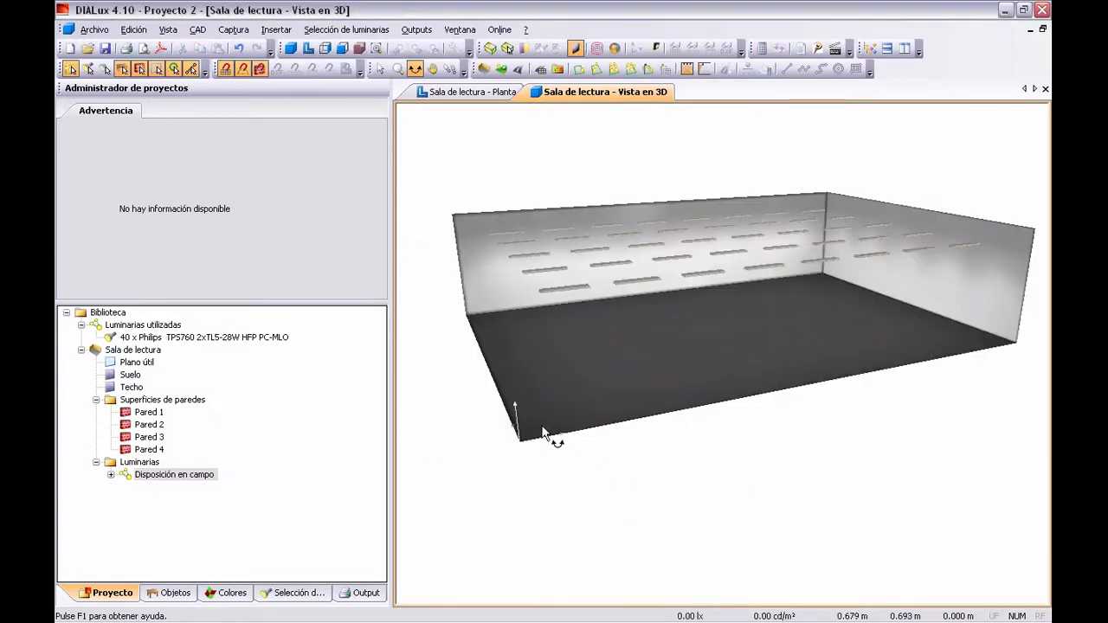
left_click(370, 594)
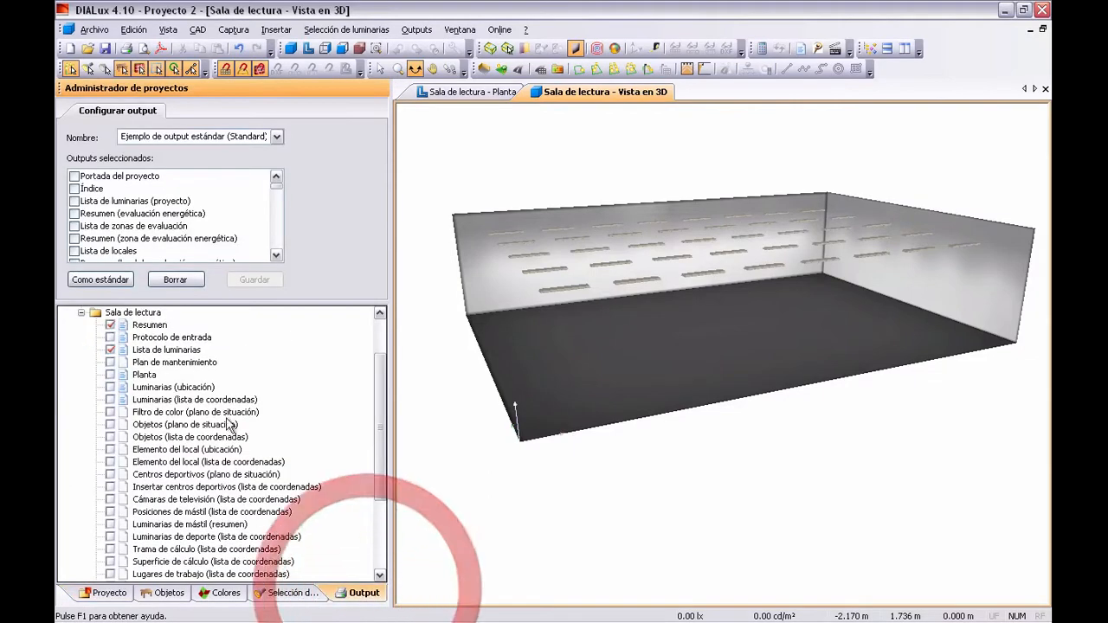
left_click(135, 325)
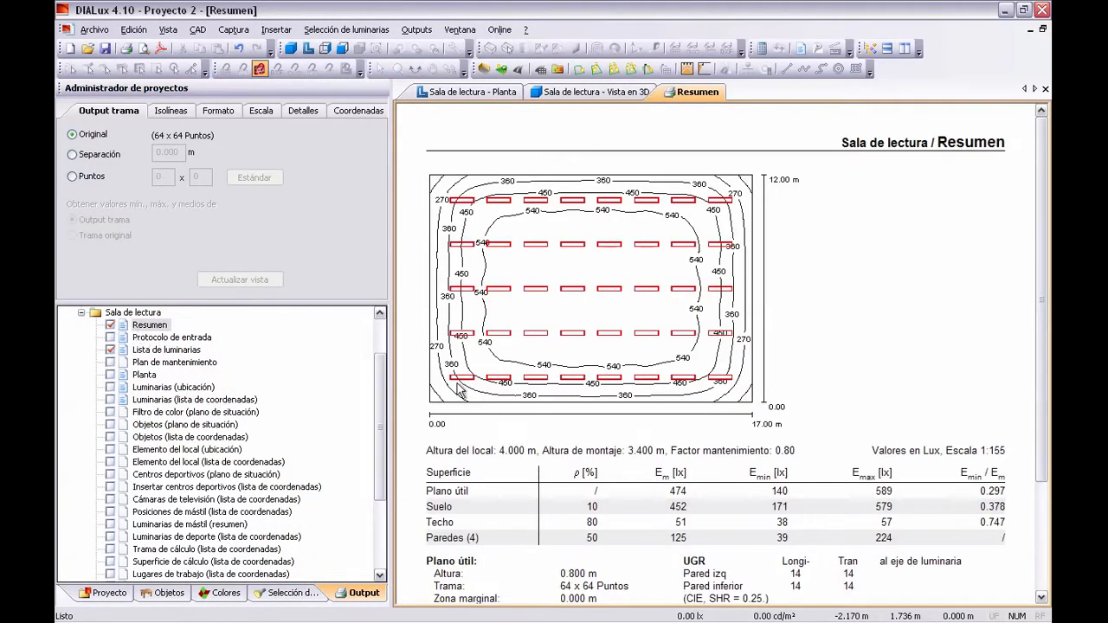
mouse_move(1046, 384)
left_mouse_down()
mouse_move(1043, 374)
mouse_move(1042, 389)
left_mouse_up()
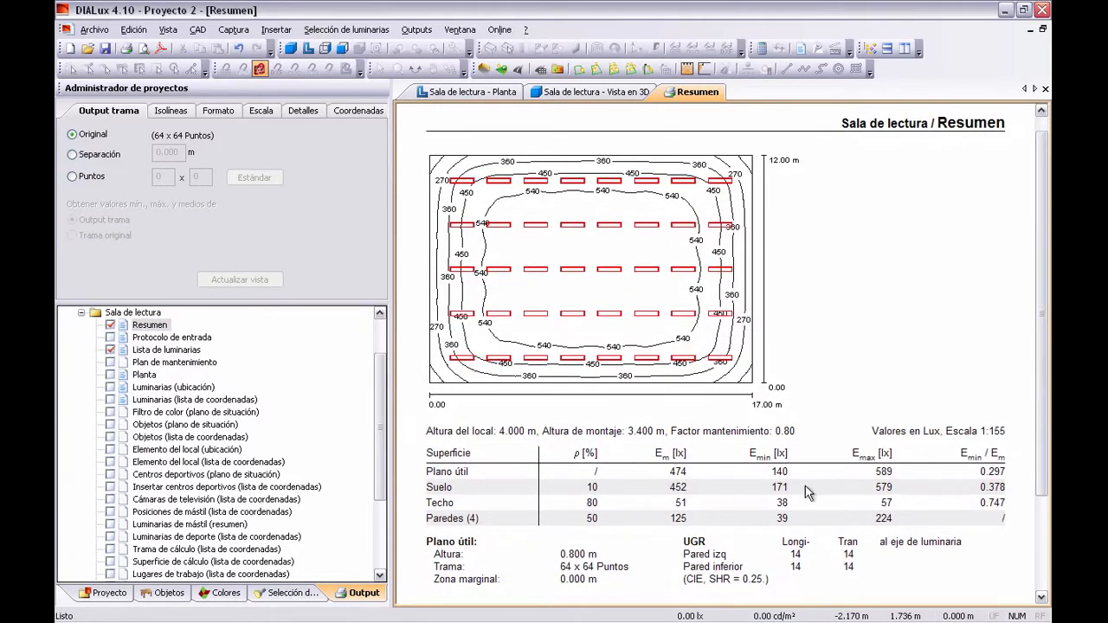
double_click(685, 475)
left_click(684, 474)
mouse_move(1046, 334)
left_mouse_down()
mouse_move(1046, 346)
mouse_move(1045, 327)
left_mouse_up()
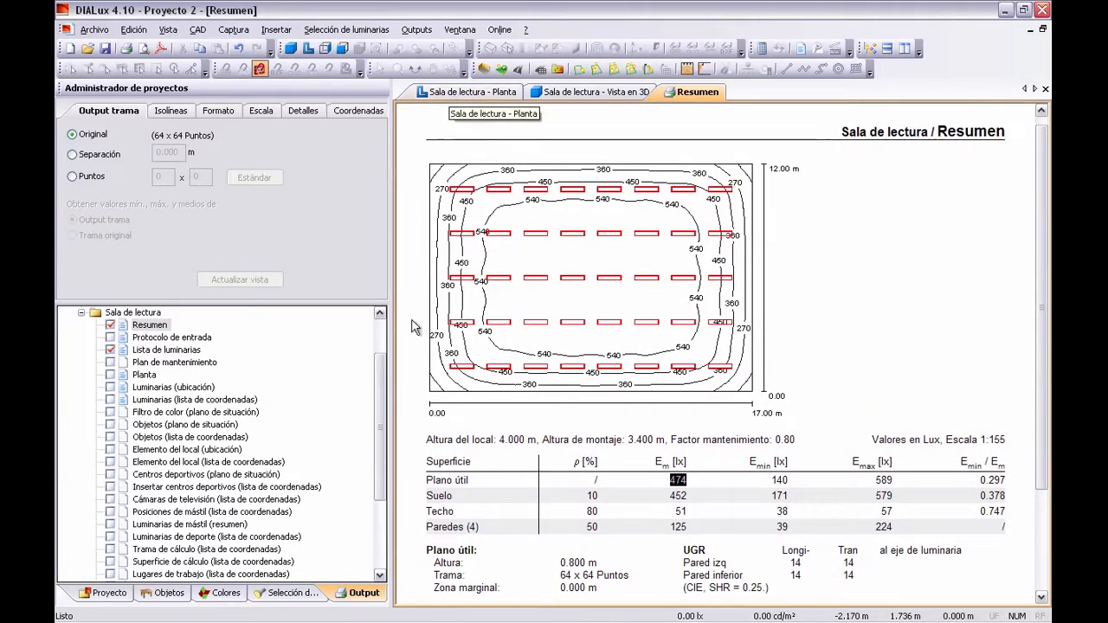
Apply the 500 lx proposal of 6 rows with 7 luminaires each to the luminaire field, discarding the calculation results.
left_click(100, 594)
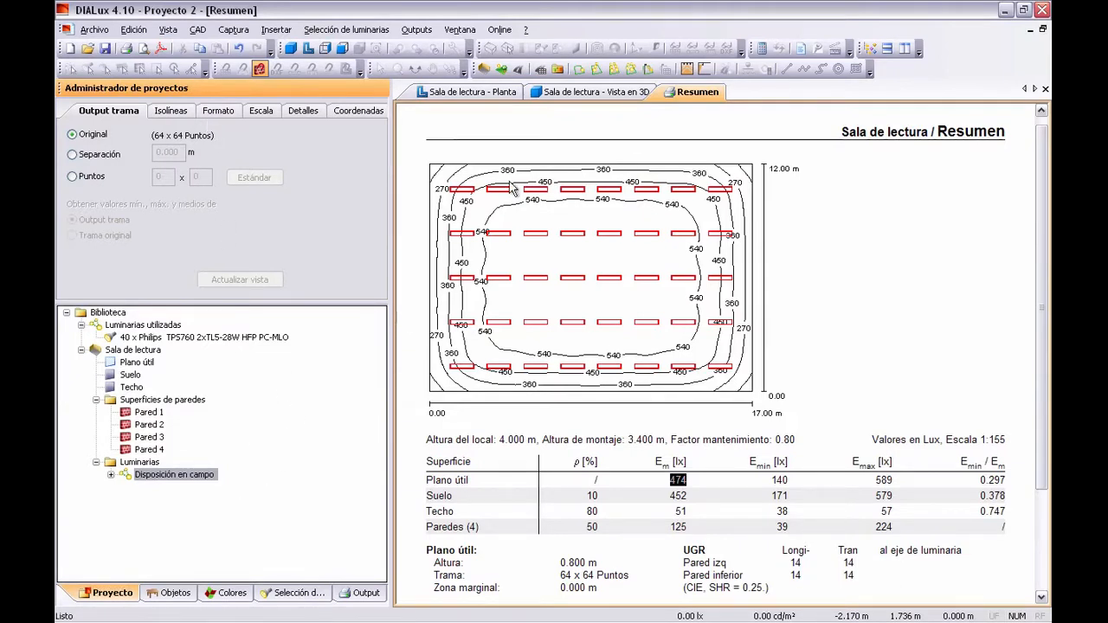
left_click(199, 338)
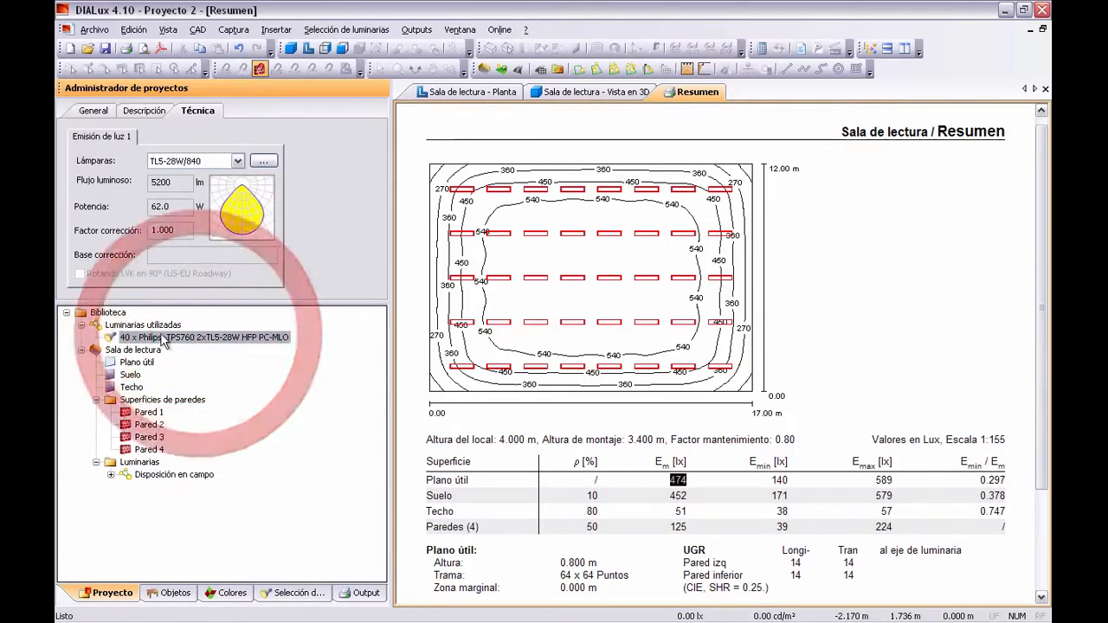
left_click(170, 476)
left_click(147, 110)
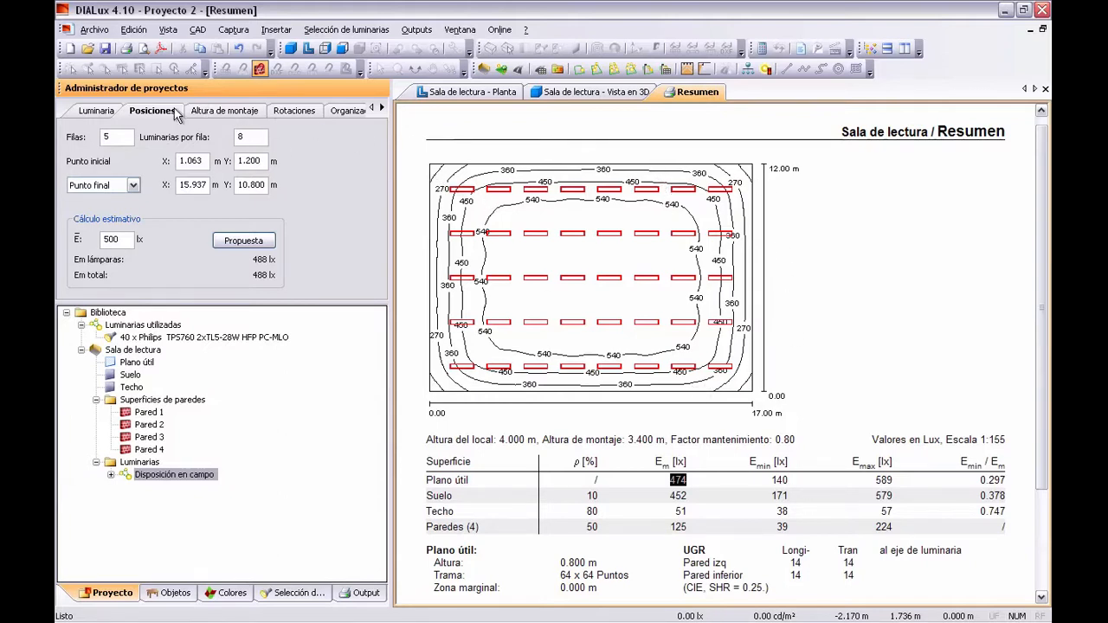
left_click(126, 136)
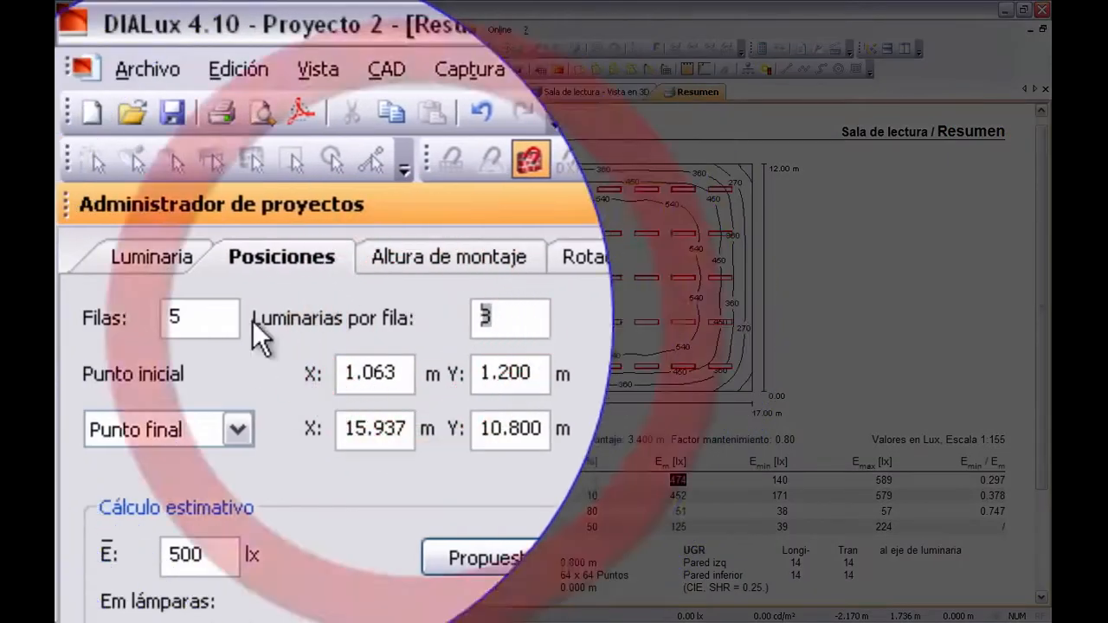
left_click_drag(205, 321, 56, 289)
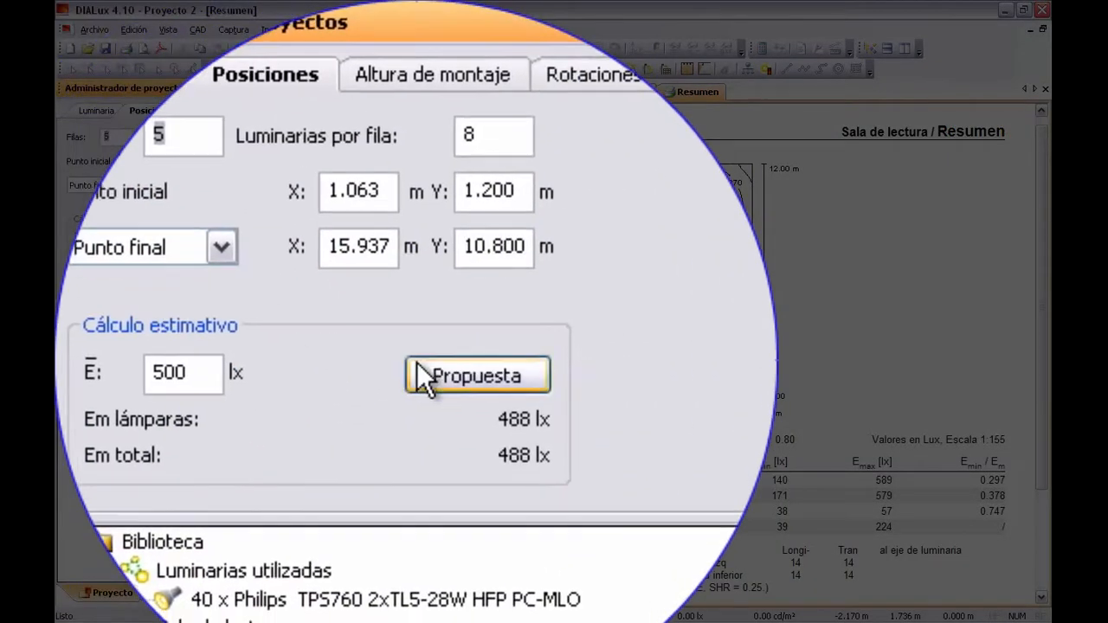
left_click(454, 439)
left_click(517, 372)
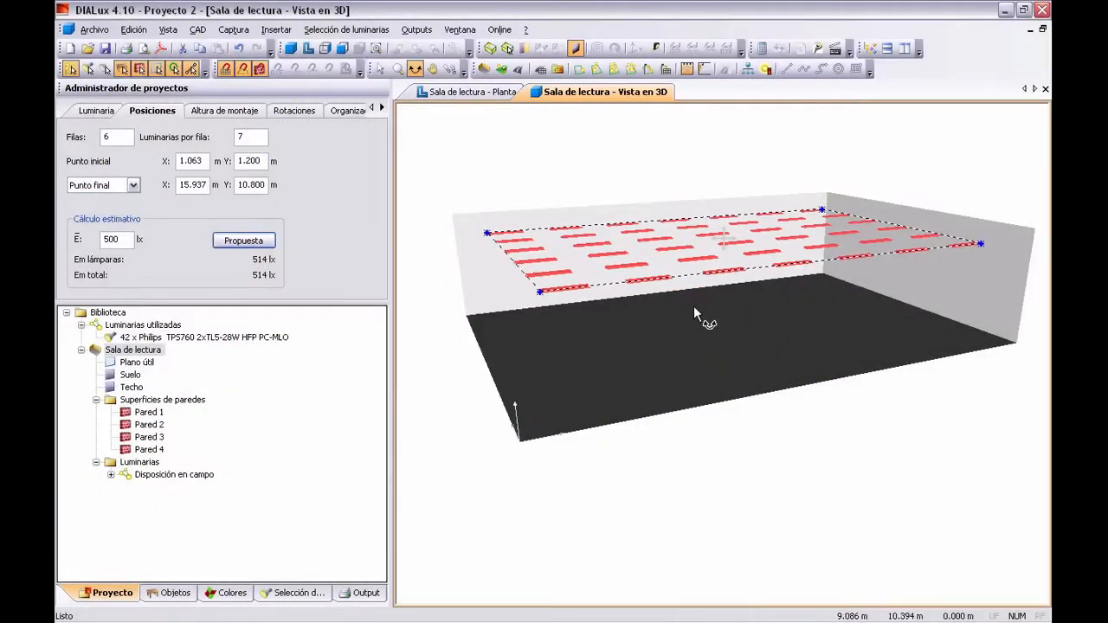
Open the room's floor plan and stretch all four edges of the luminaire field out to the walls.
left_click(308, 49)
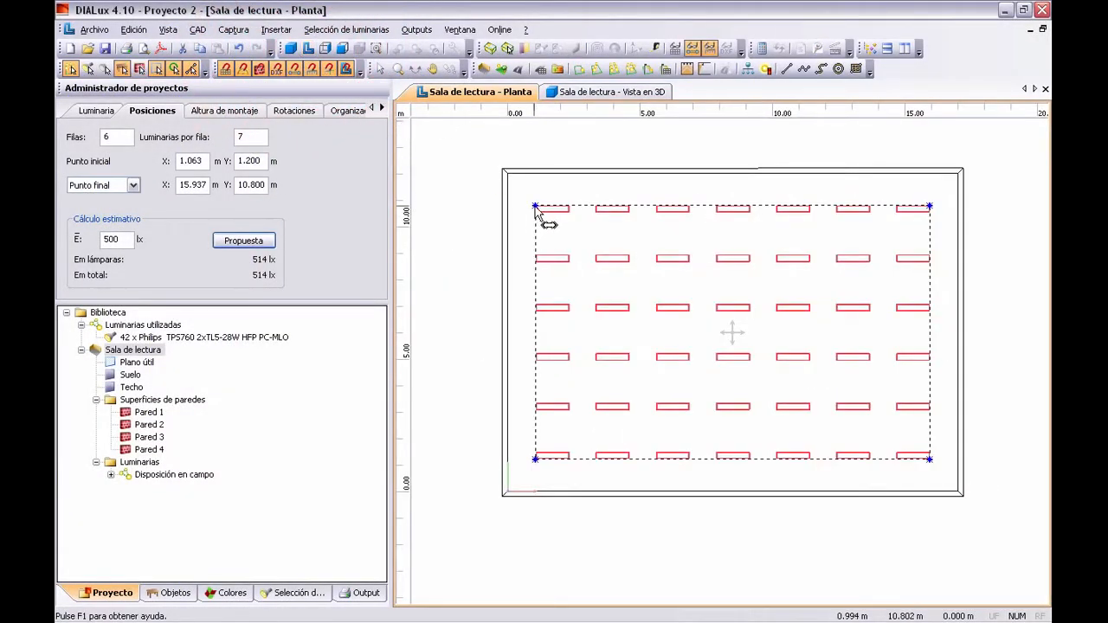
left_click_drag(535, 207, 508, 187)
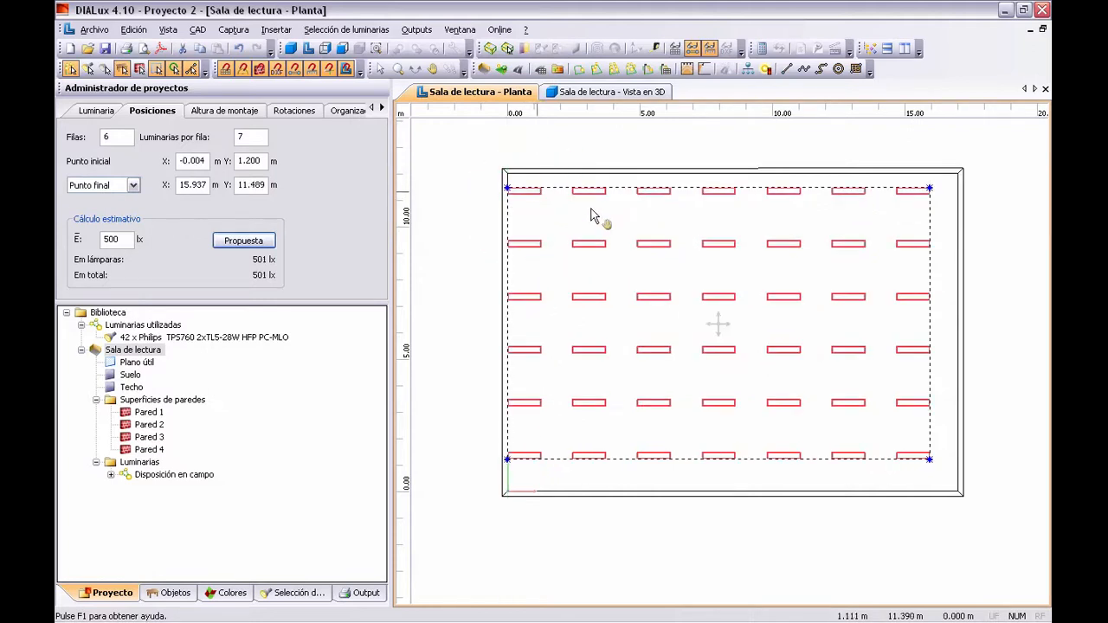
left_click_drag(788, 468, 789, 495)
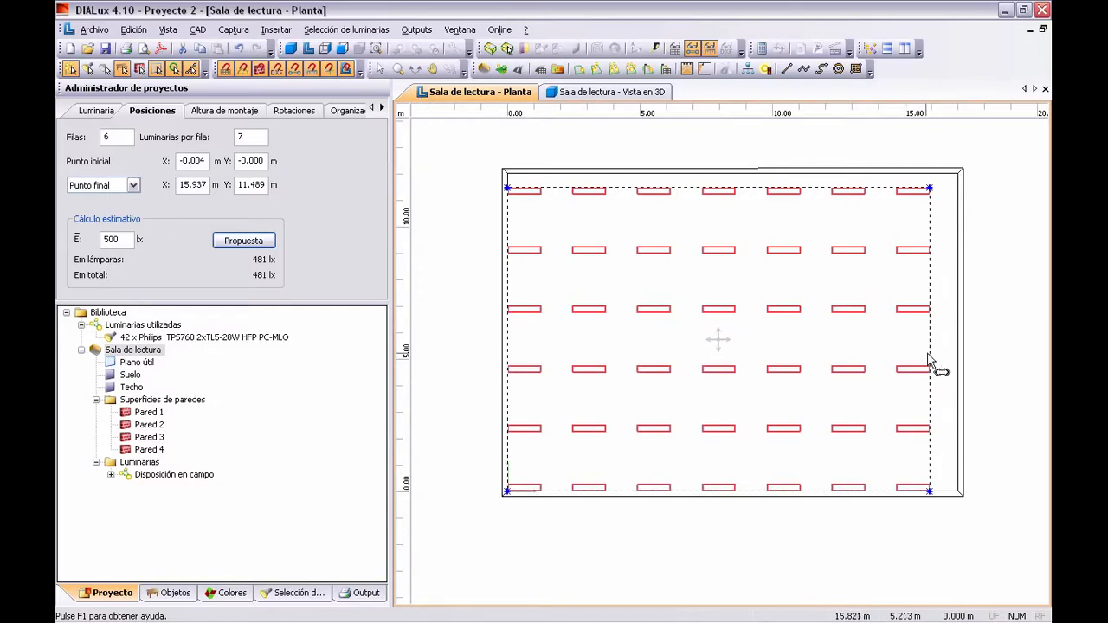
left_click_drag(928, 362, 958, 364)
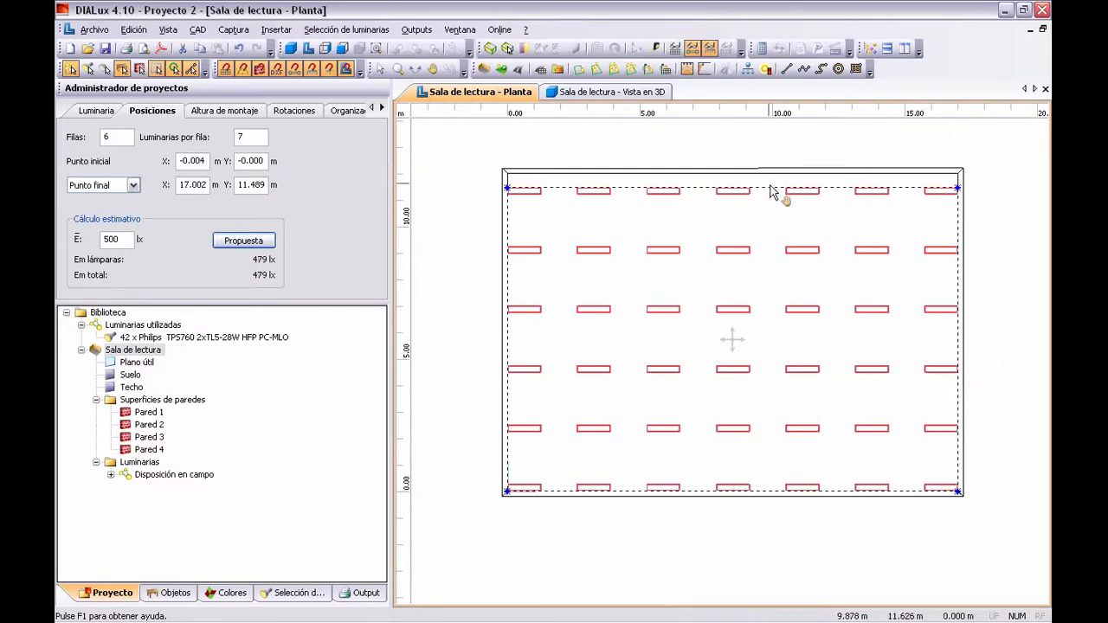
left_click_drag(771, 192, 774, 180)
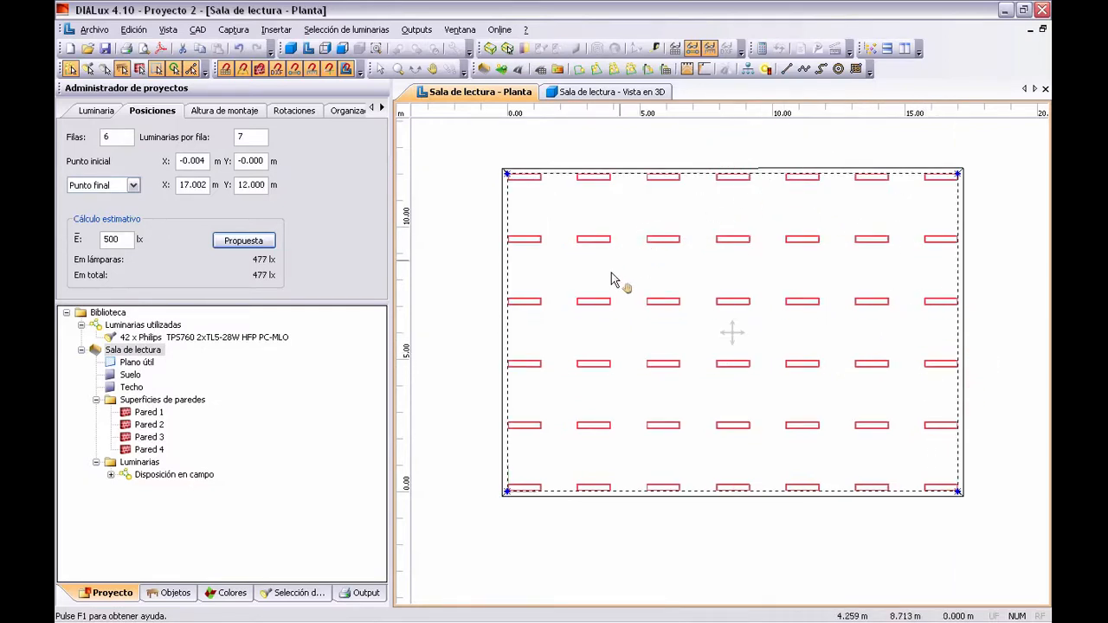
Set the field's organization to Simétrica en el interior and fit its four boundary edges to the room walls.
left_click(355, 113)
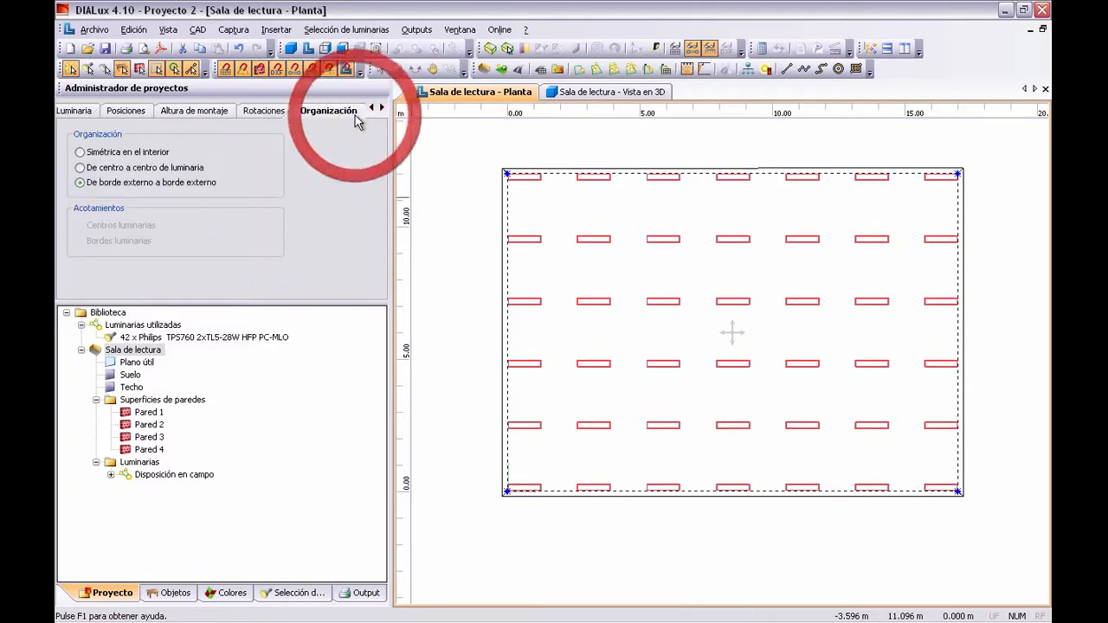
left_click(102, 154)
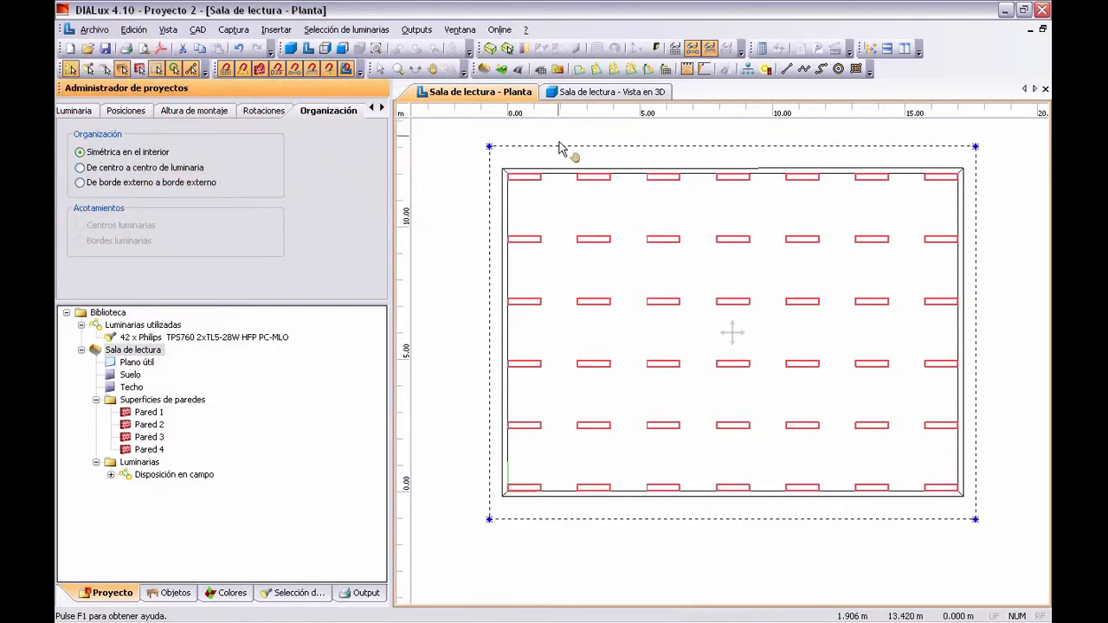
left_click_drag(559, 143, 566, 174)
left_click_drag(713, 520, 712, 491)
left_click_drag(490, 383, 508, 390)
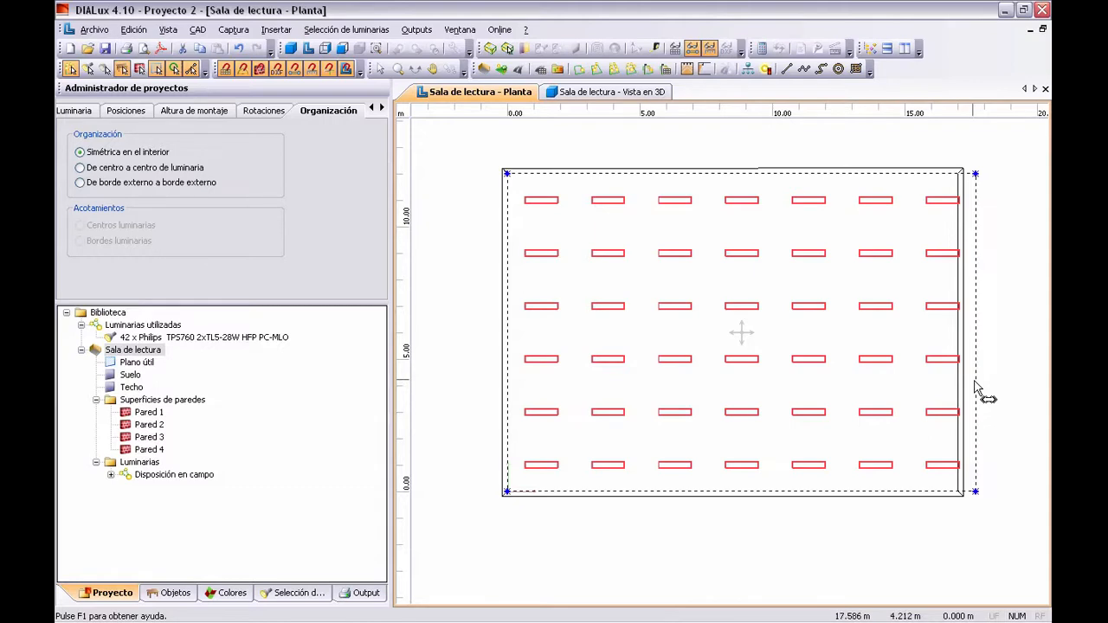
left_click_drag(976, 389, 958, 398)
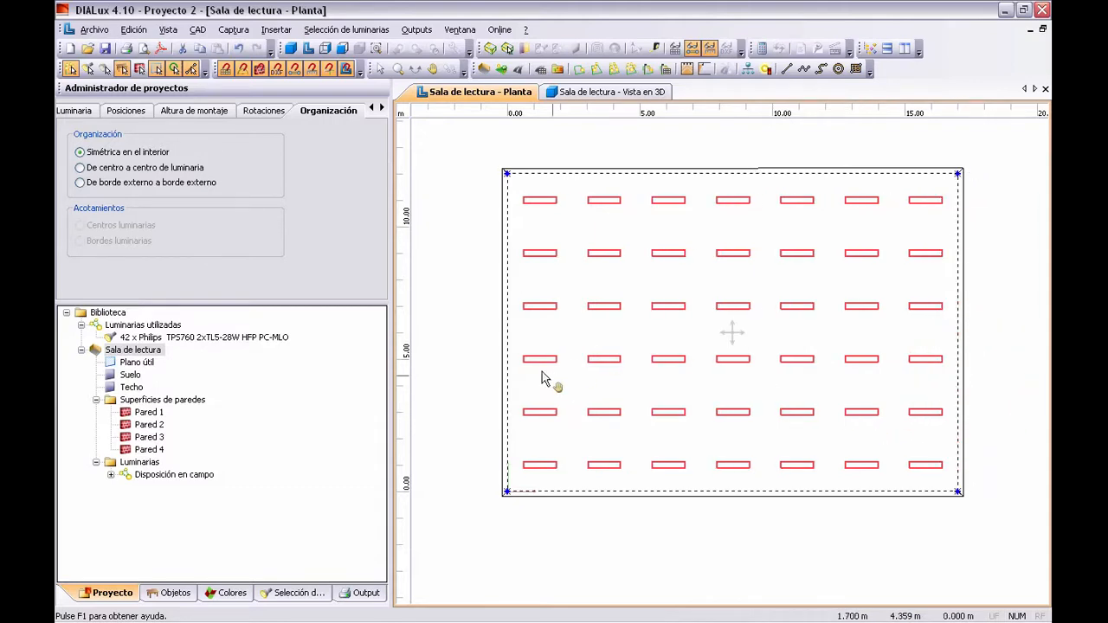
Set the luminaire field's suspension length to 1 m.
left_click(209, 114)
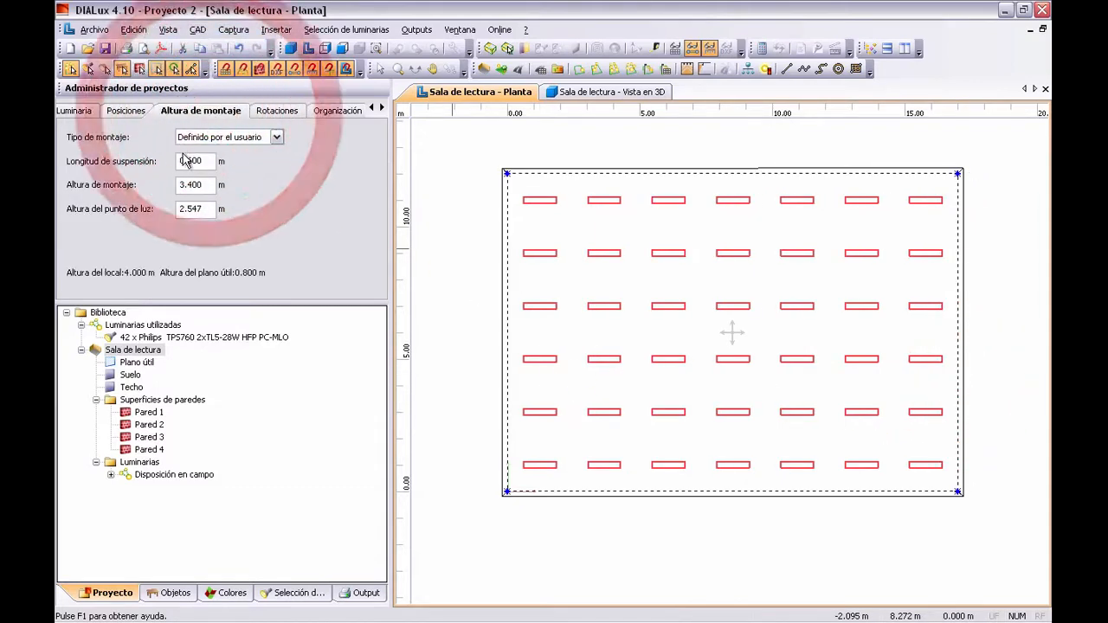
double_click(192, 160)
type("1")
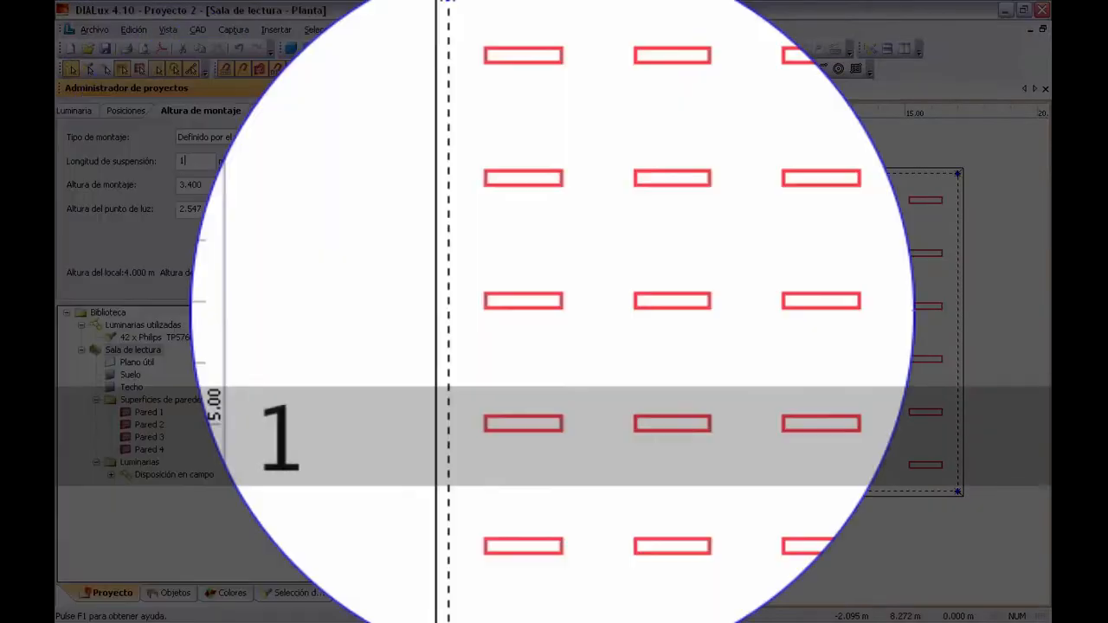
left_click(228, 182)
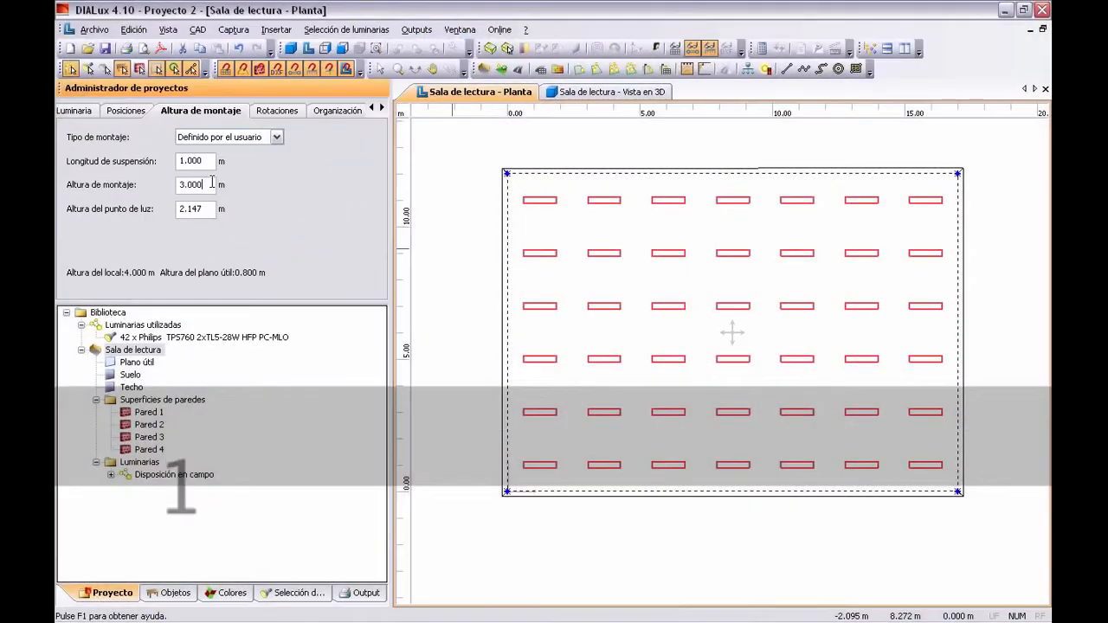
Calculate the room with the revised luminaire field and open the Resumen output of Sala de lectura.
left_click(760, 50)
left_click(678, 574)
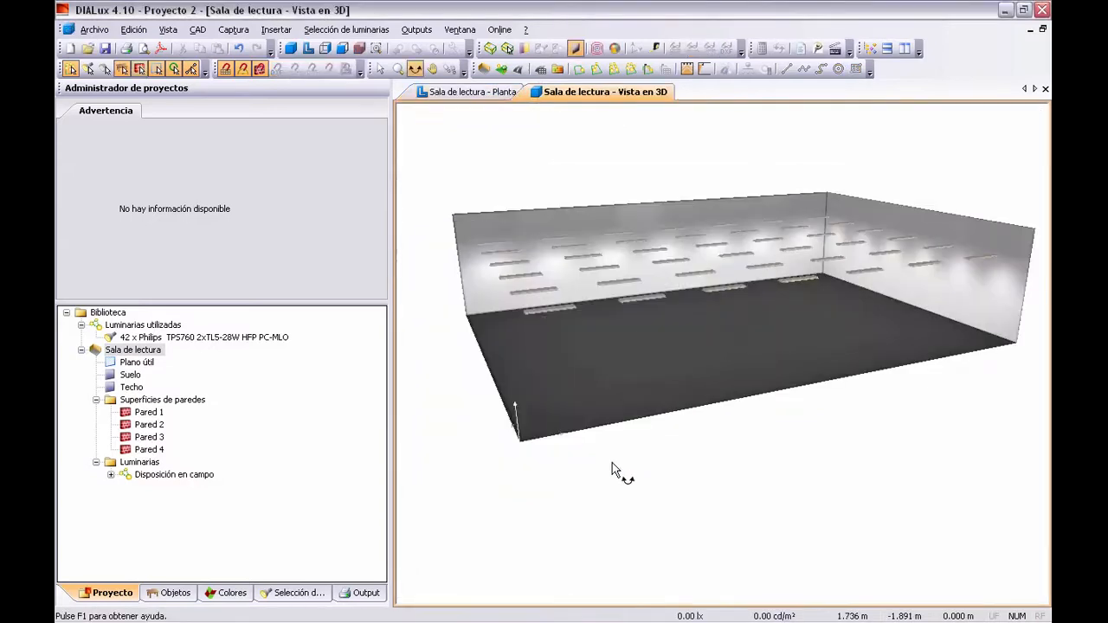
left_click(360, 593)
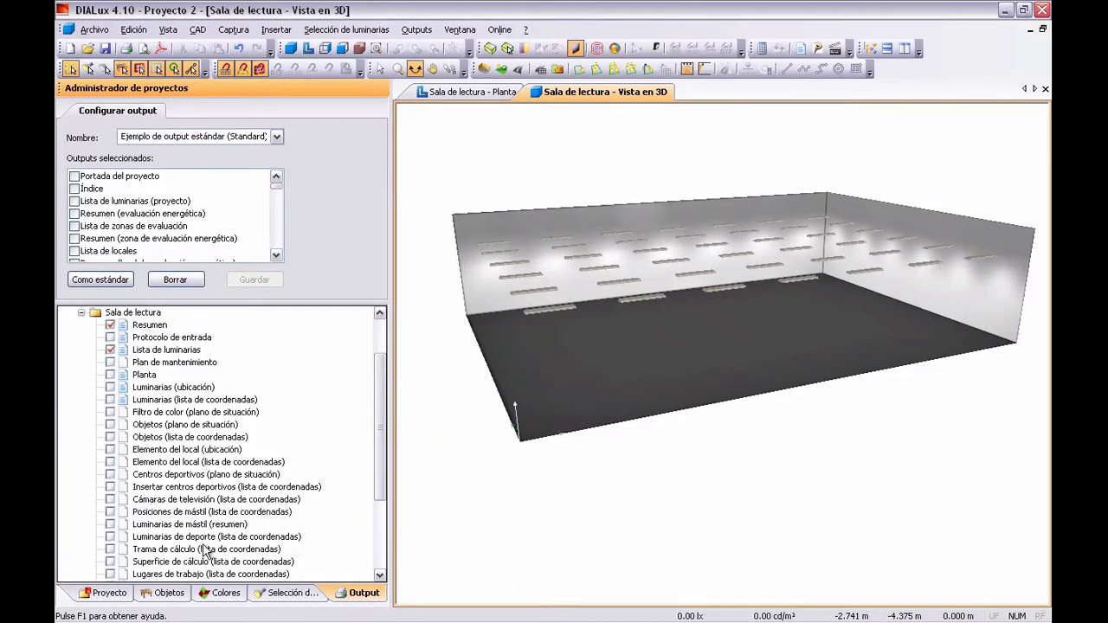
left_click(150, 325)
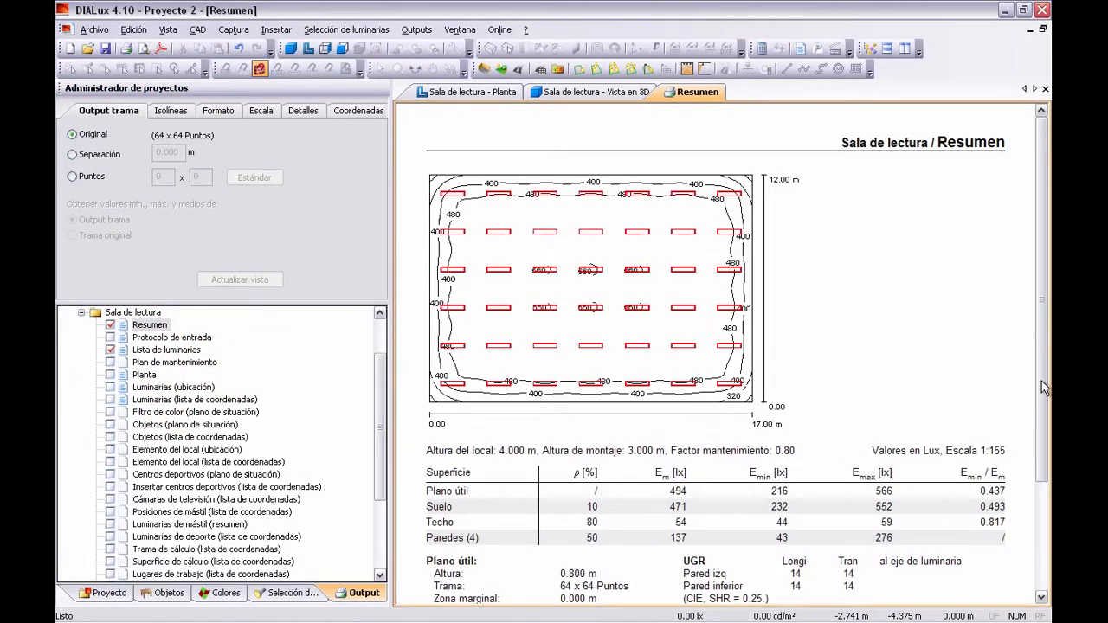
Check the mean illuminance and the Emin/Em uniformity of the Plano útil in the Resumen results table.
left_click_drag(1044, 379, 1045, 399)
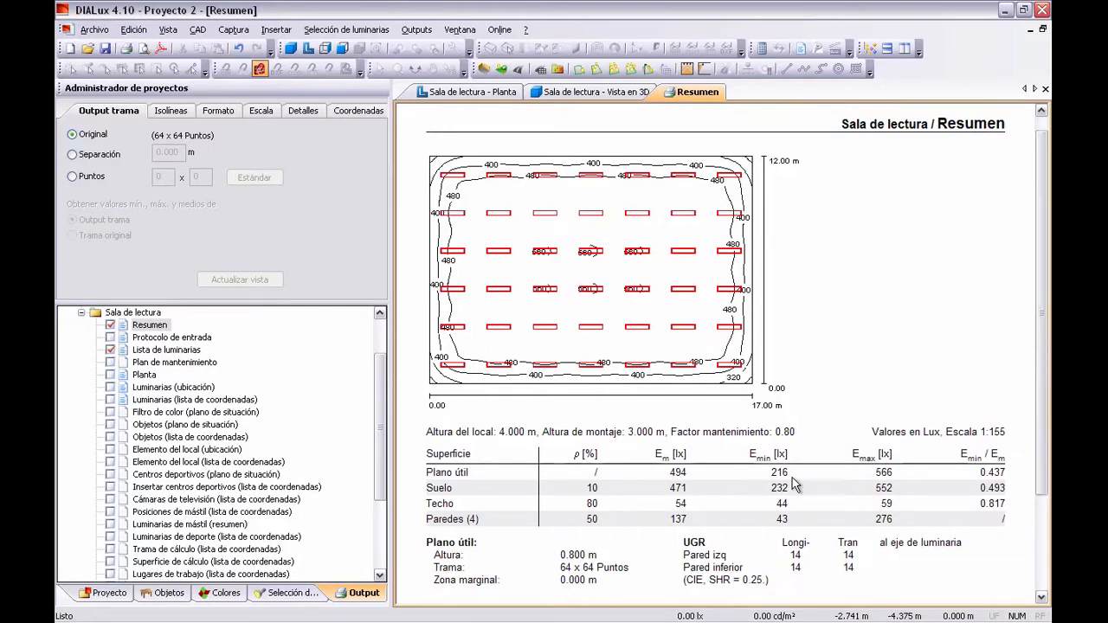
left_click(668, 474)
left_click_drag(668, 474, 693, 472)
double_click(673, 473)
left_click_drag(982, 473, 1004, 473)
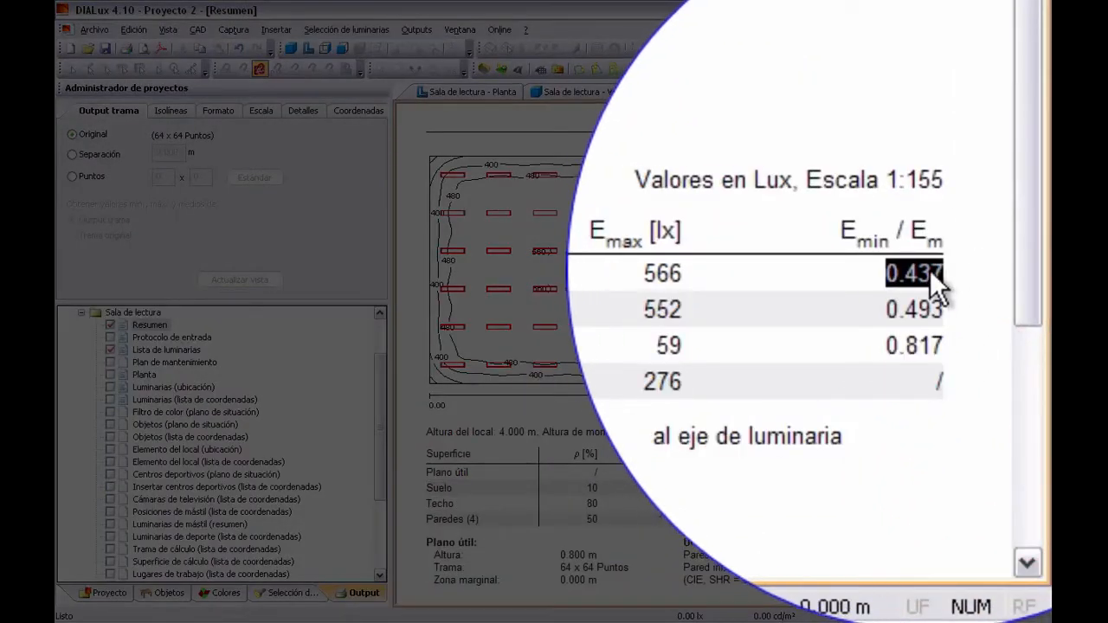
double_click(997, 472)
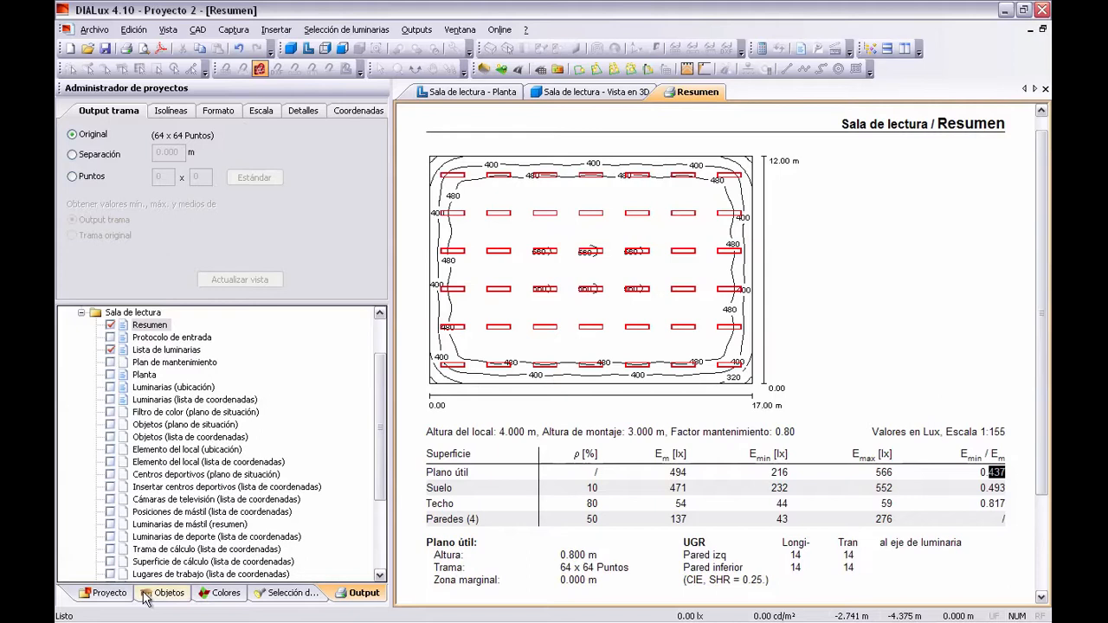
Set the suspension length of the Disposición en campo luminaire field to 1.2 m and discard the existing calculation results.
left_click(98, 596)
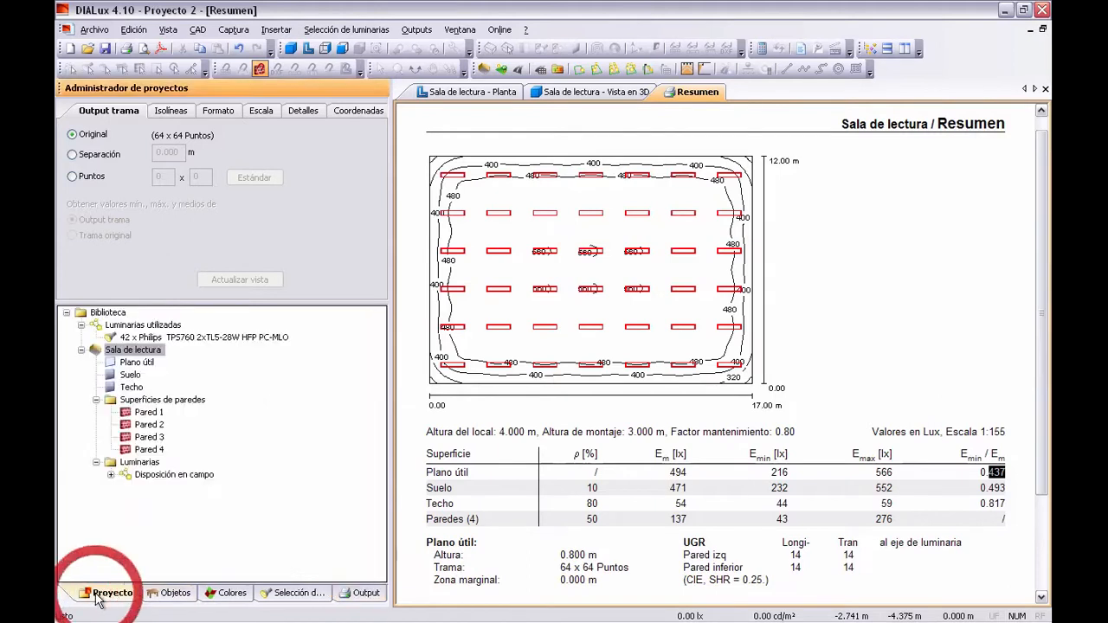
left_click(179, 598)
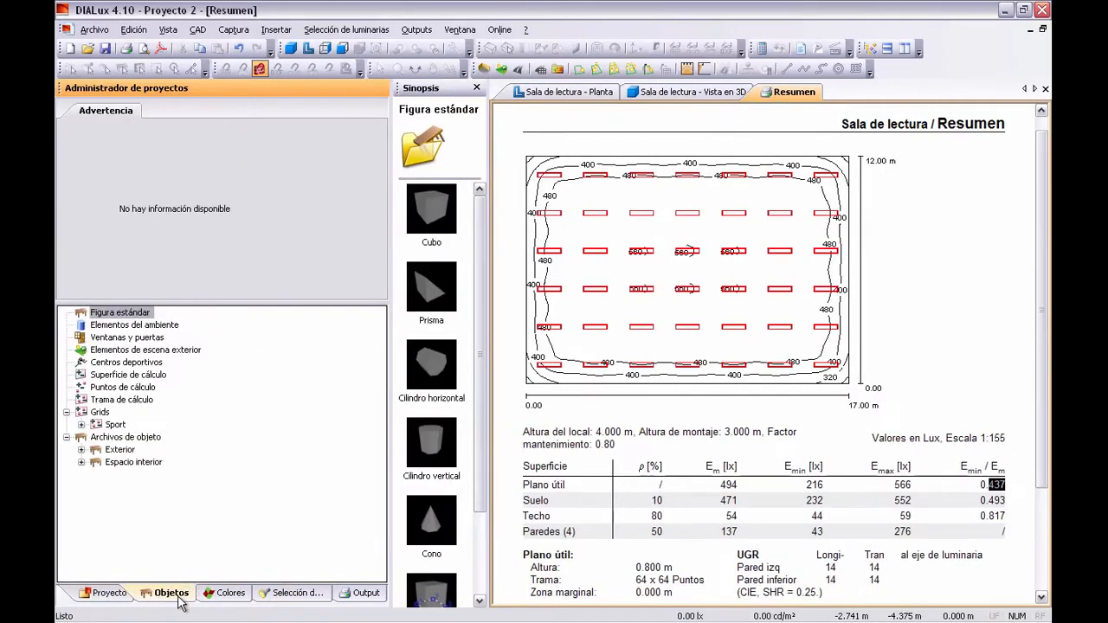
left_click(127, 597)
left_click(206, 338)
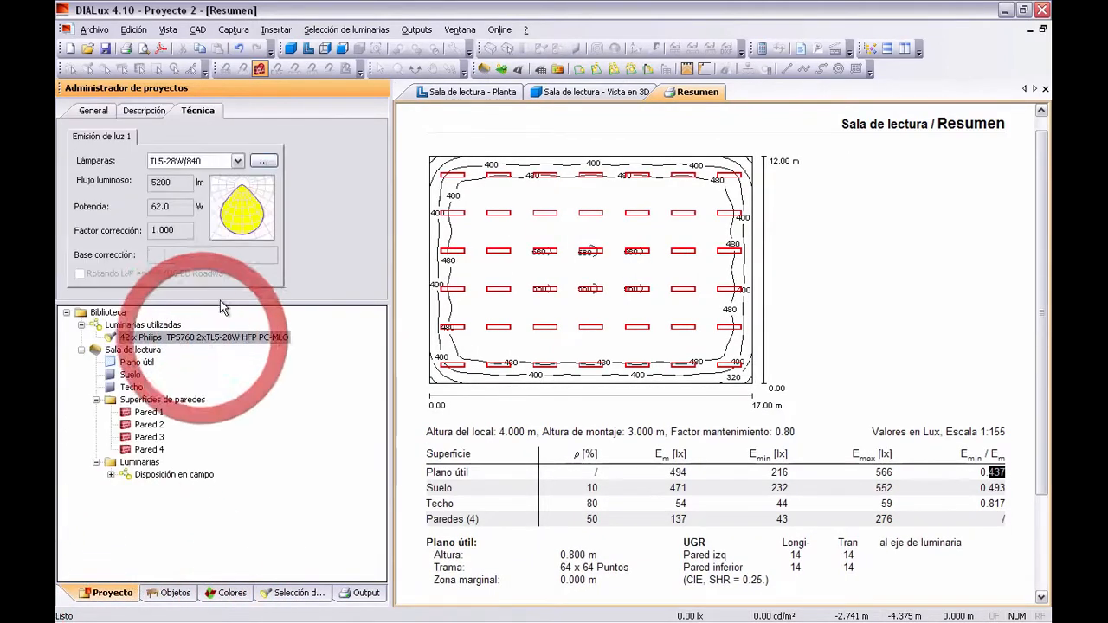
left_click(194, 477)
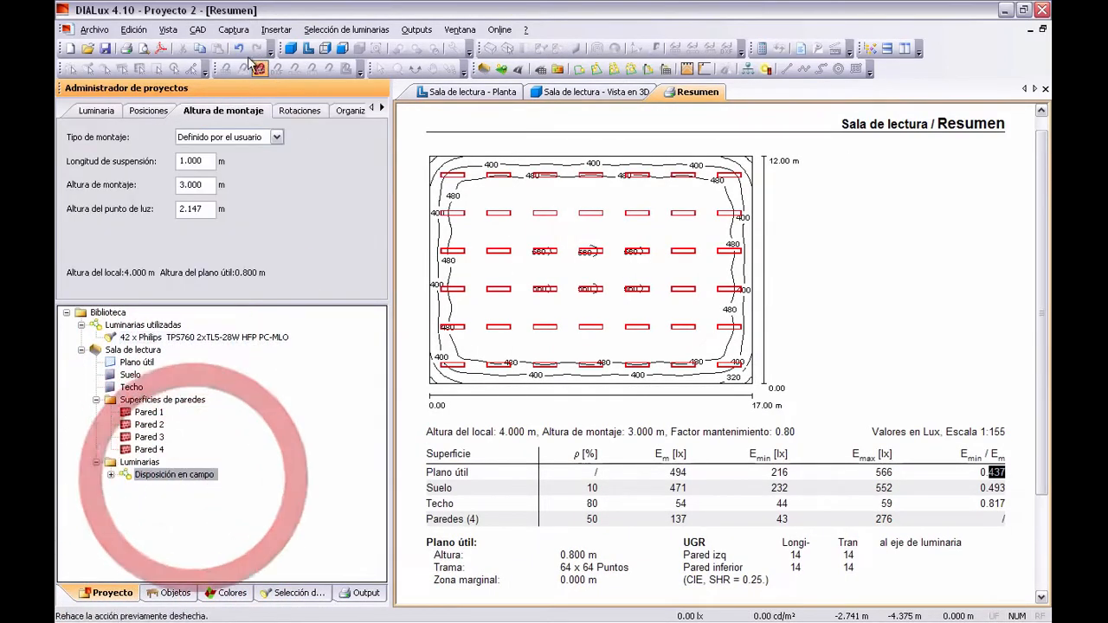
left_click_drag(207, 162, 157, 161)
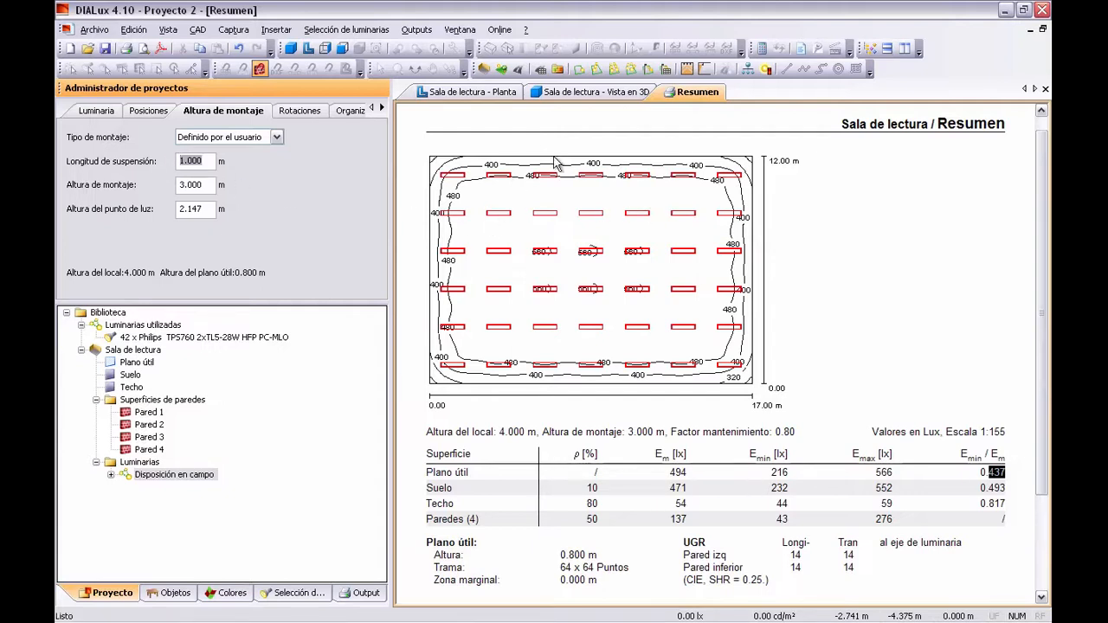
type("1.2")
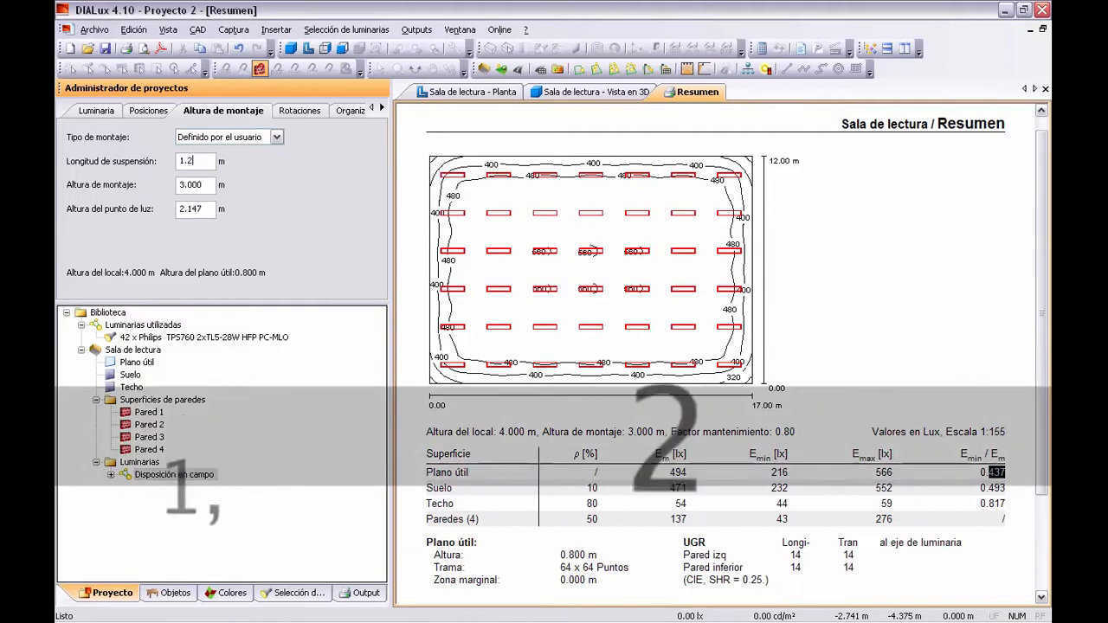
key("Return")
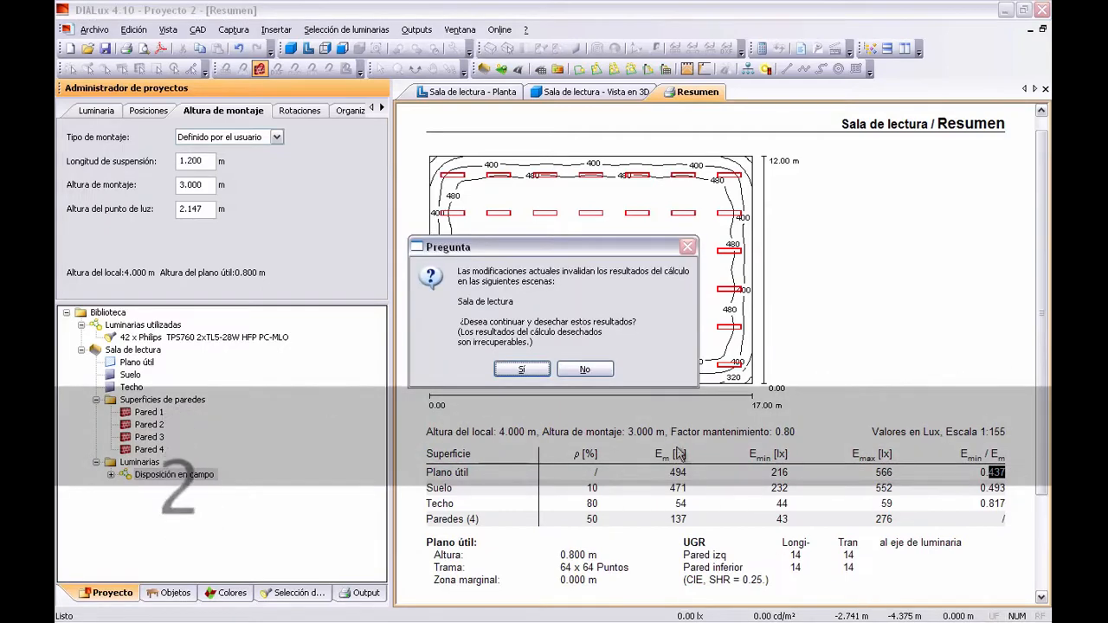
left_click(522, 368)
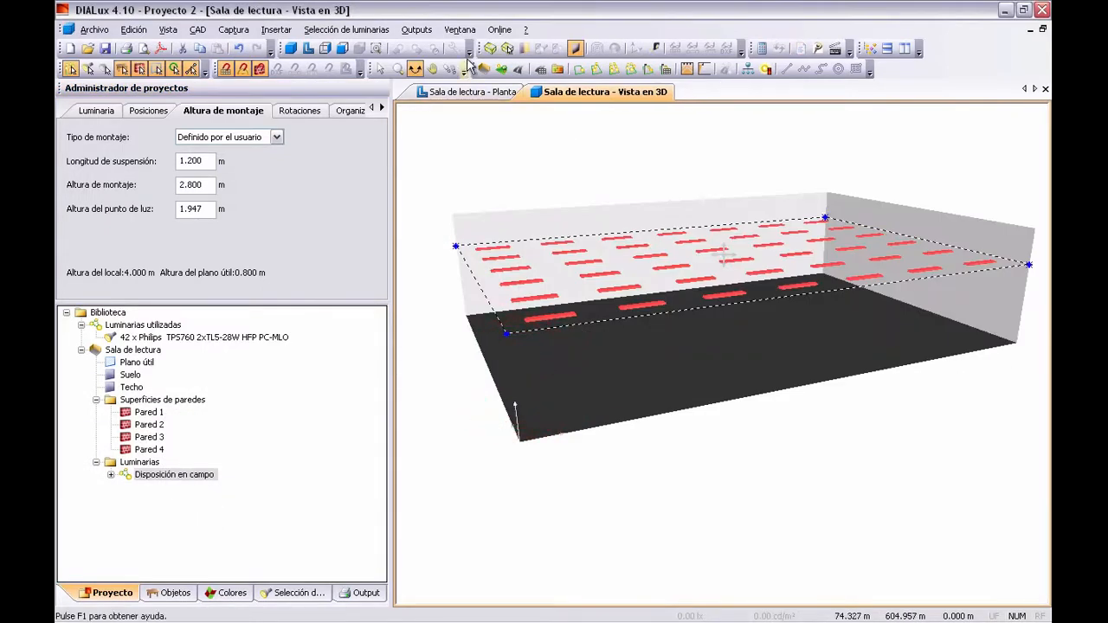
Recalculate the room from its floor plan and open the Resumen output of Sala de lectura.
left_click(326, 47)
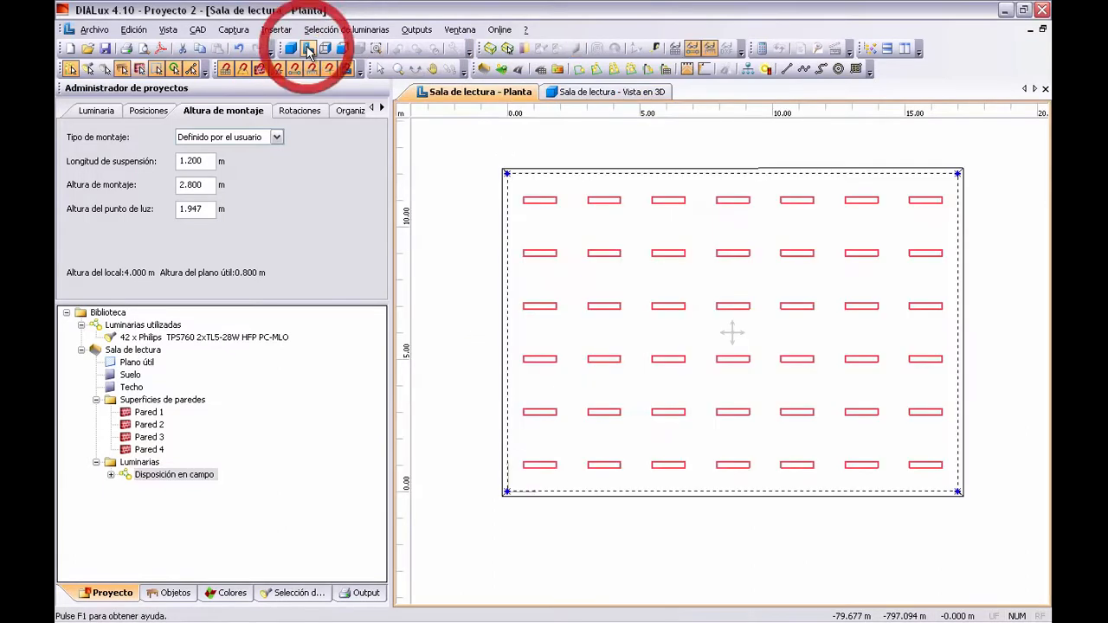
left_click(765, 49)
left_click(691, 567)
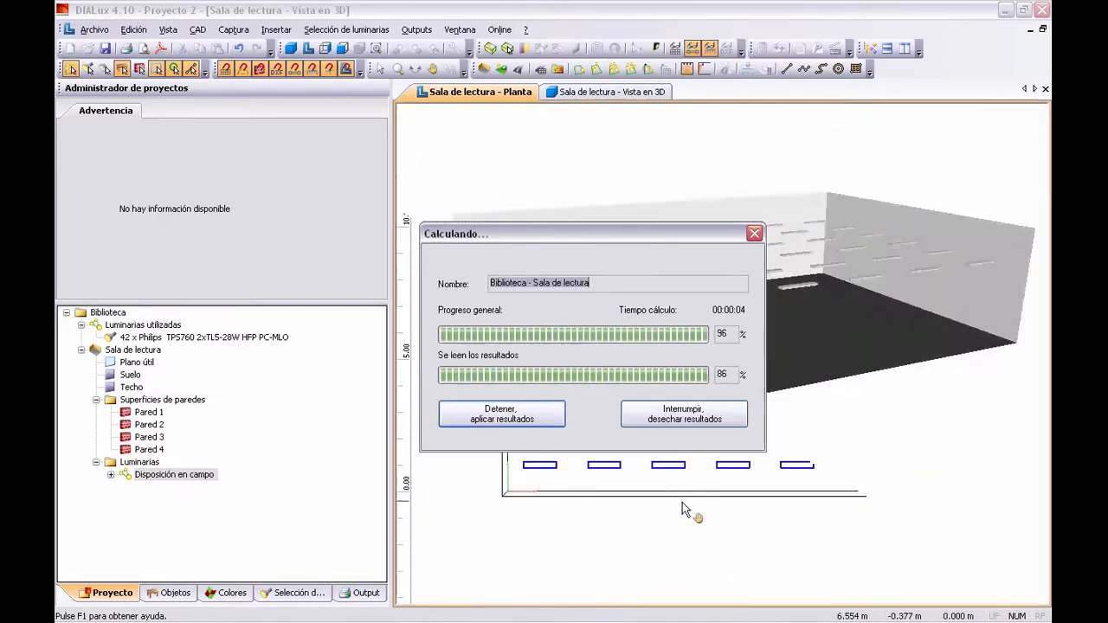
left_click(364, 593)
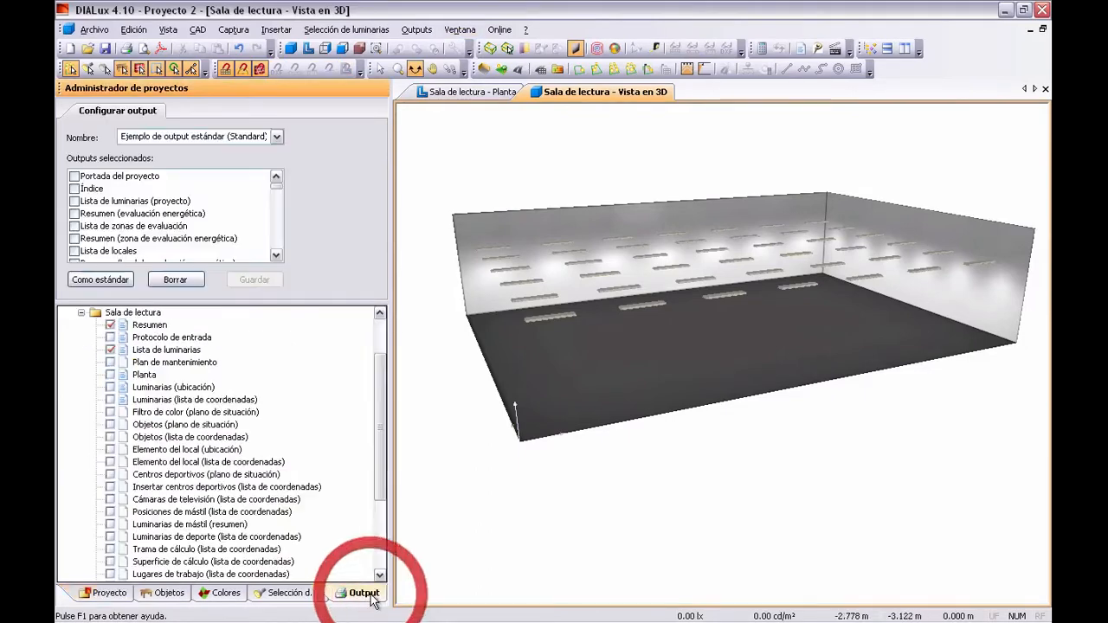
left_click(147, 325)
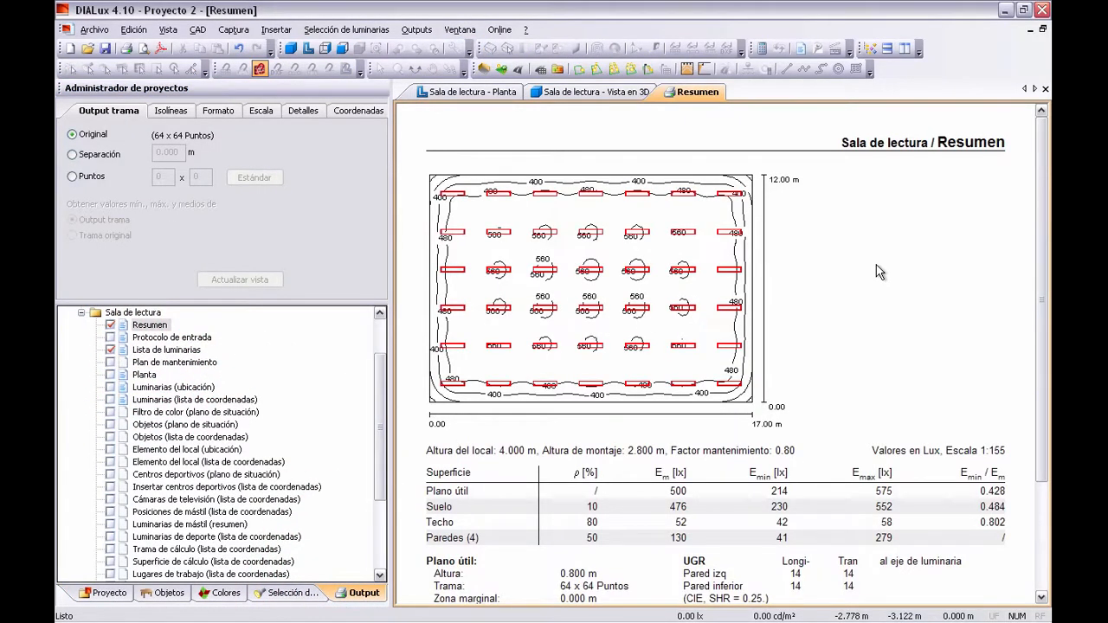
Examine the recalculated Plano útil mean illuminance and its Emin/Em uniformity in the Resumen.
double_click(680, 492)
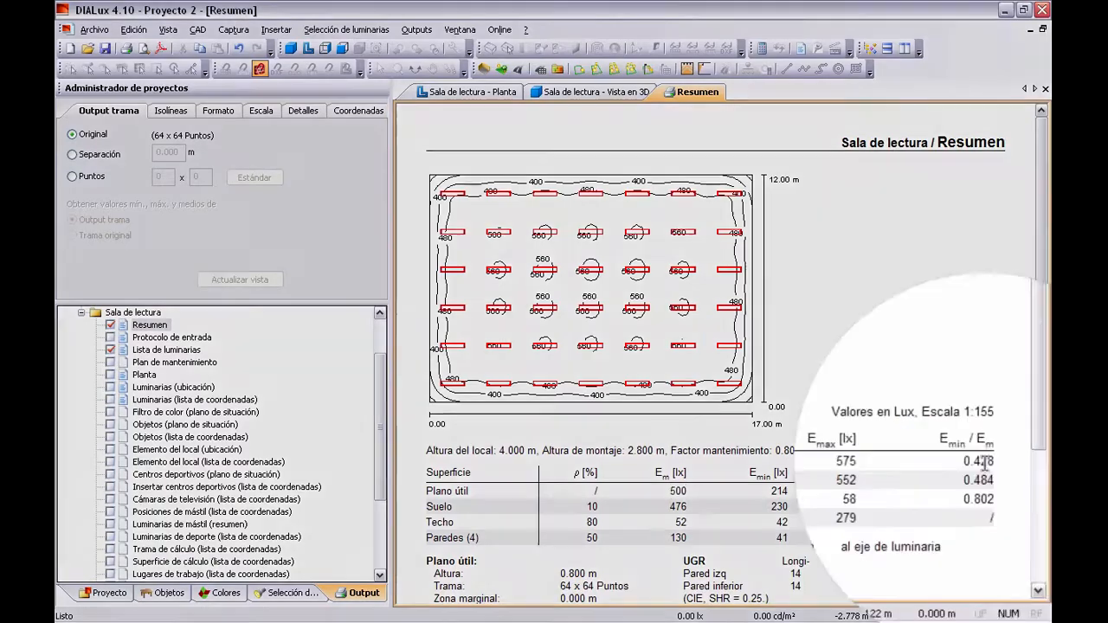
double_click(996, 492)
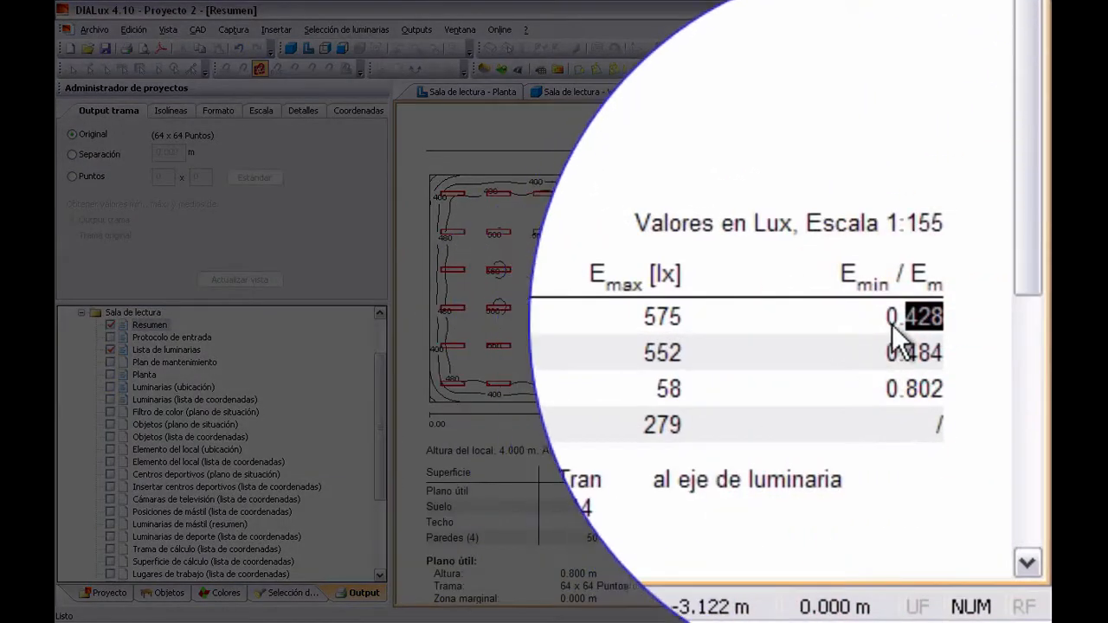
left_click_drag(926, 323, 952, 324)
left_click(940, 326)
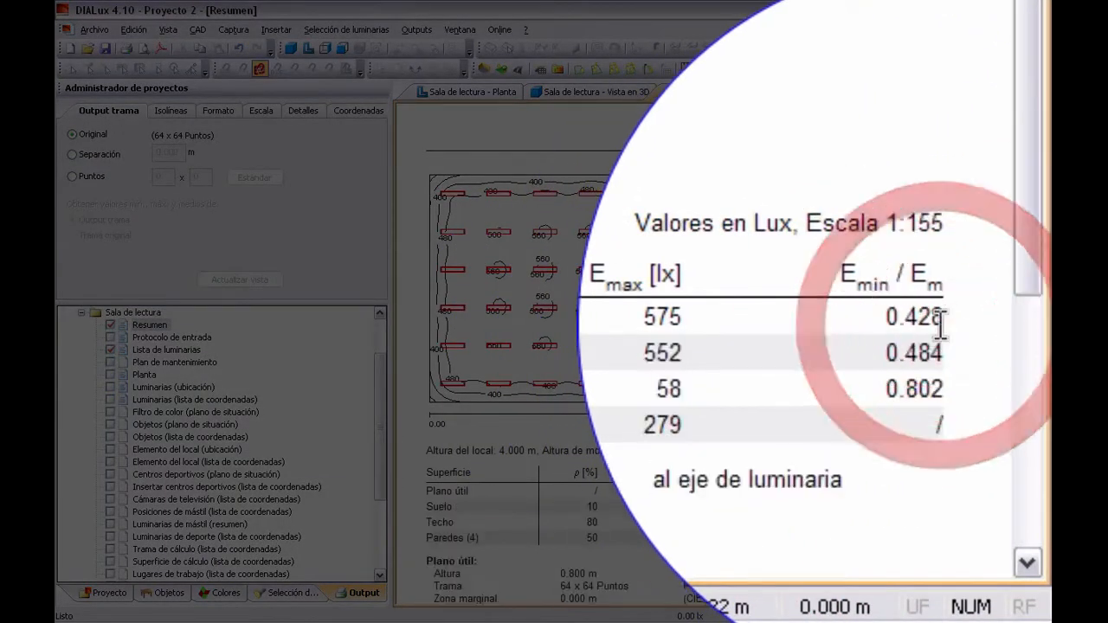
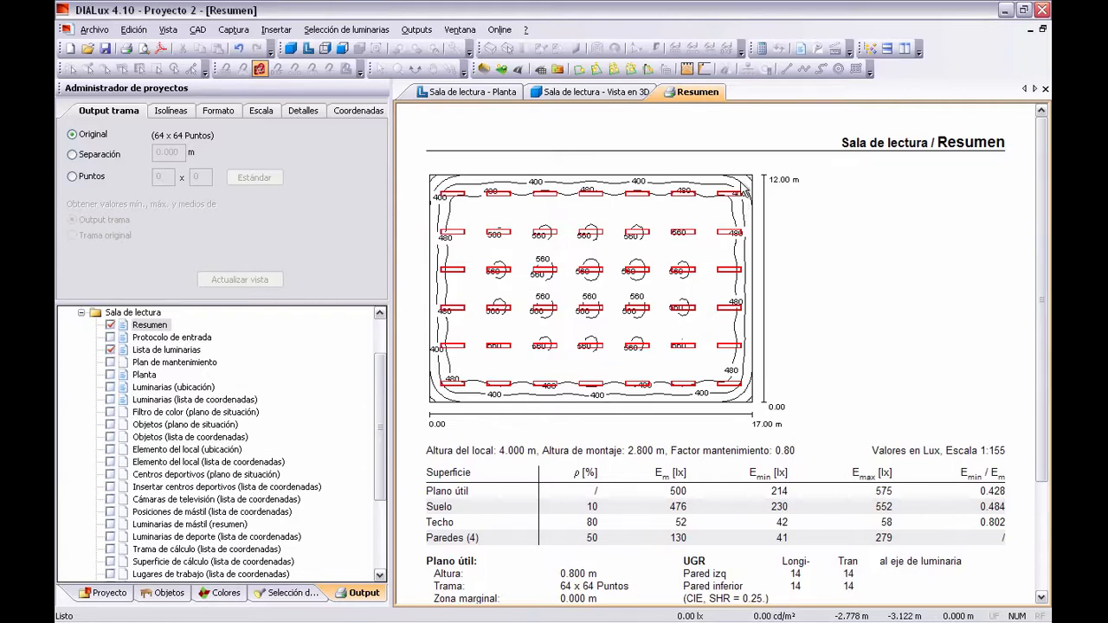
double_click(996, 491)
Place a Superficie de cálculo in the room's floor plan at about X 4.8 m, Y 6.3 m, discarding the existing results.
left_click(106, 593)
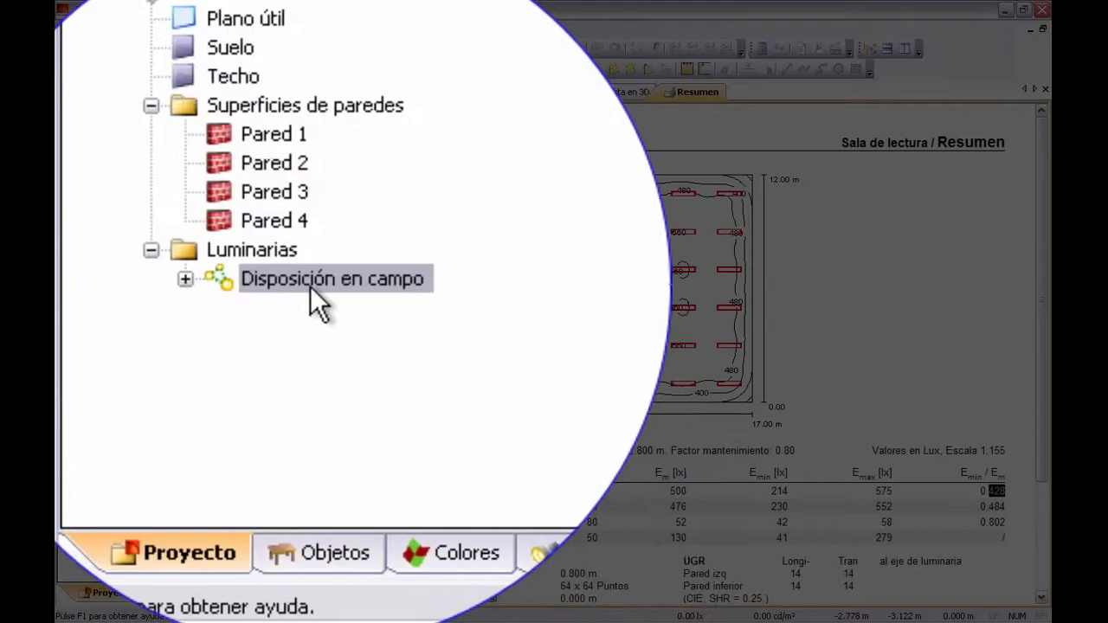
left_click(313, 282)
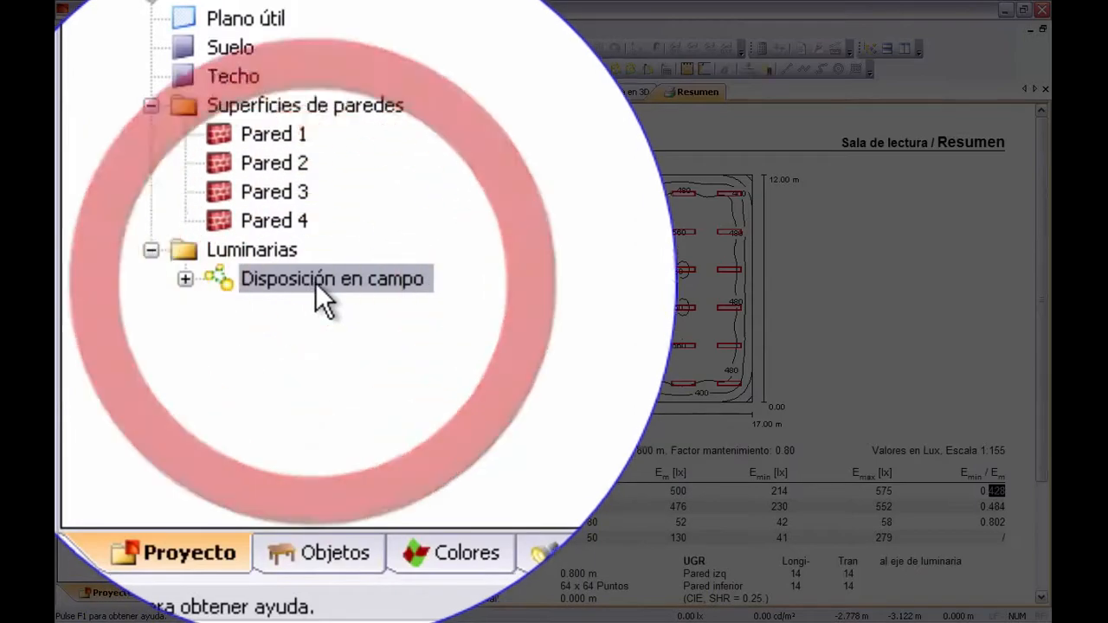
left_click(468, 94)
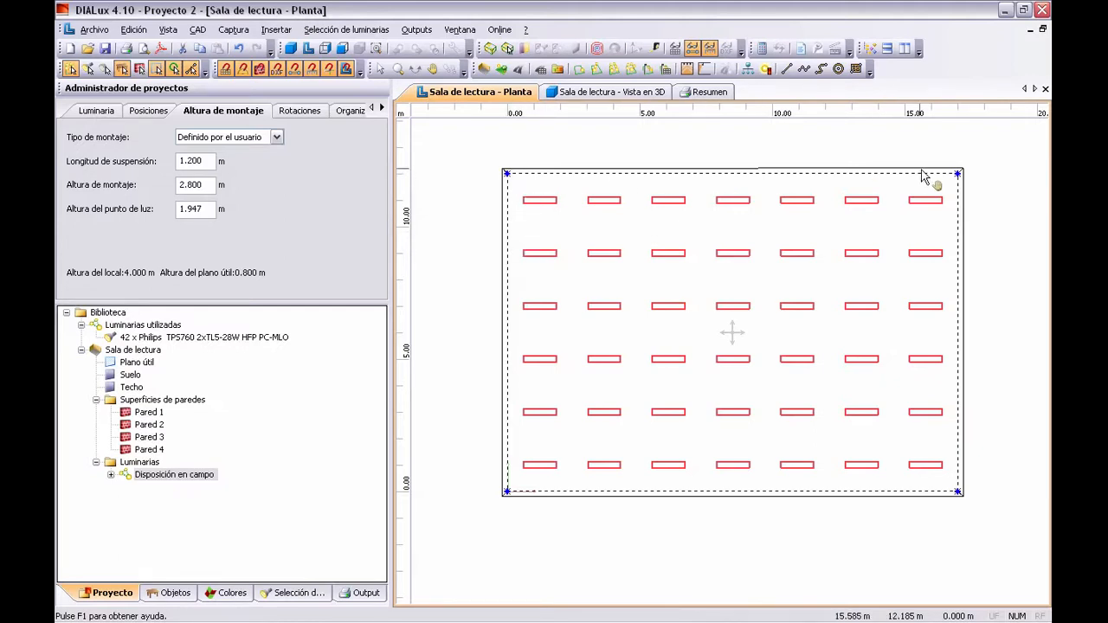
left_click(172, 592)
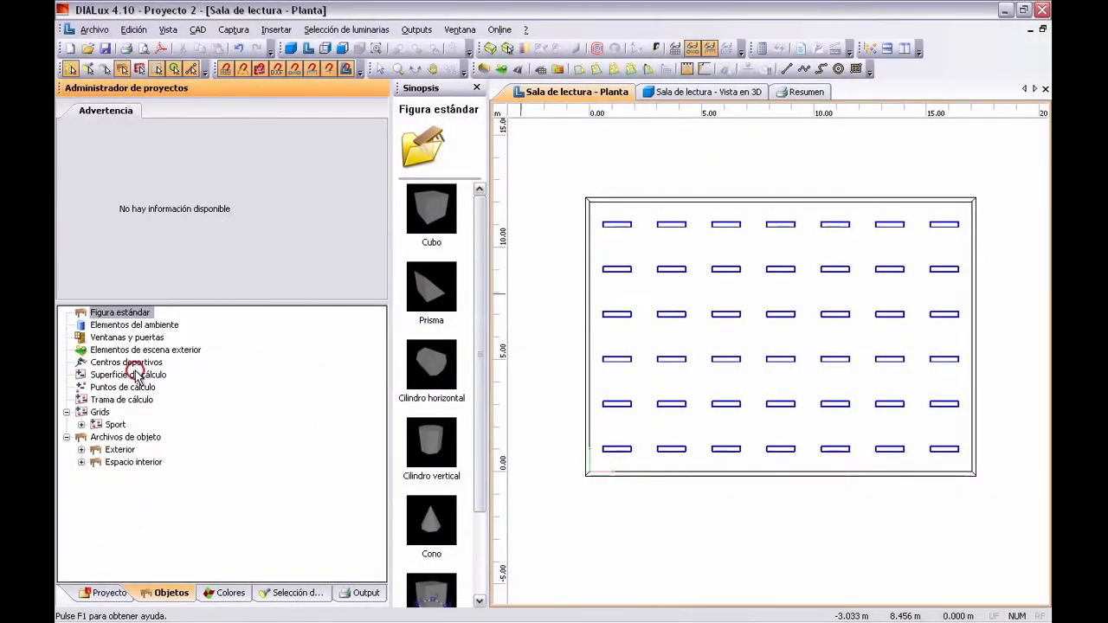
left_click(137, 375)
left_click(425, 224)
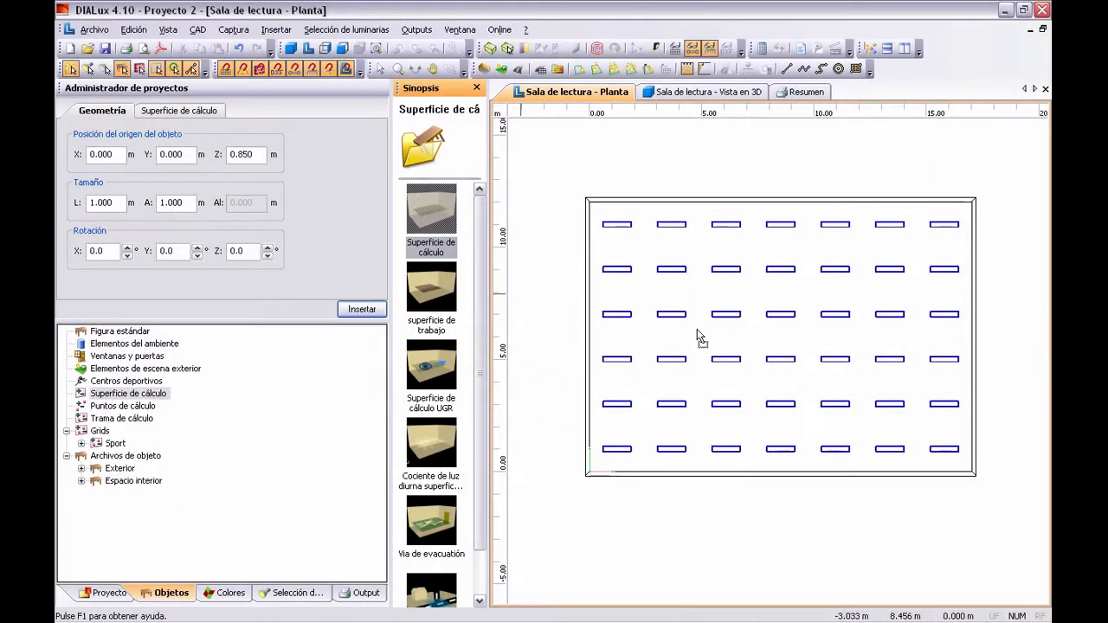
left_click_drag(699, 338, 700, 338)
left_click(522, 370)
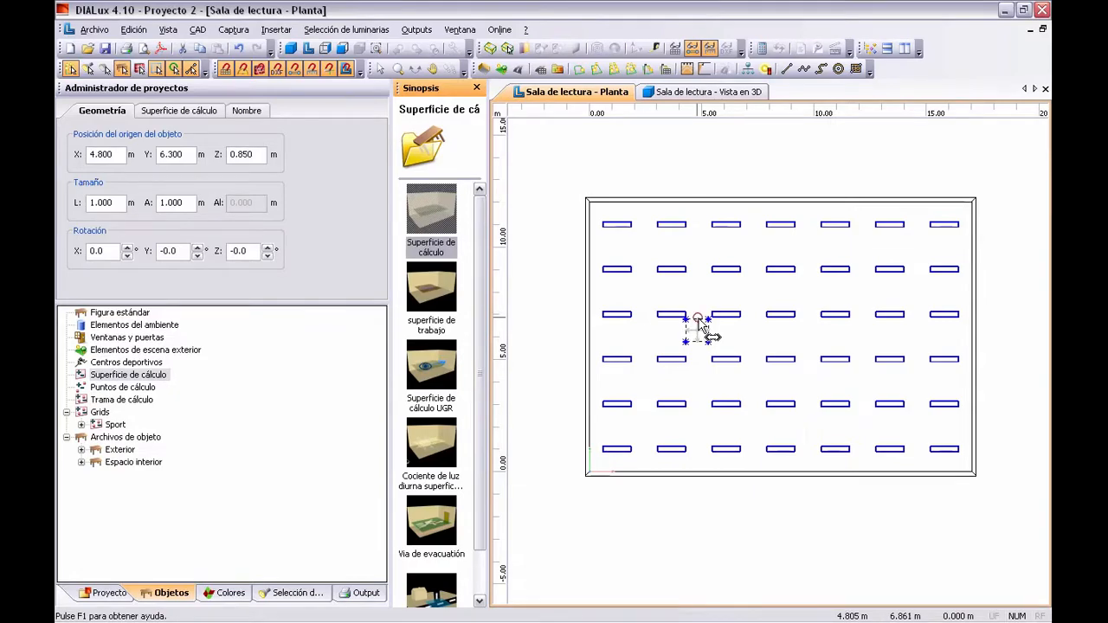
Stretch all four edges of the calculation surface to the room walls so it measures 17 × 12 m.
left_click_drag(699, 319, 692, 204)
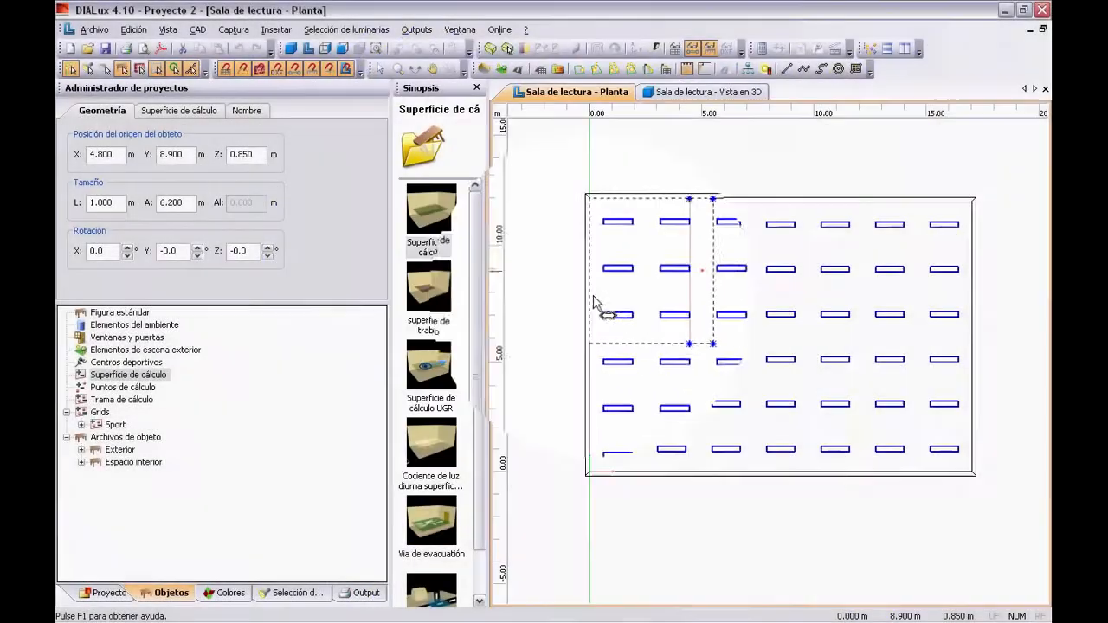
left_click_drag(594, 303, 591, 303)
left_click_drag(710, 299, 973, 309)
left_click_drag(782, 344, 790, 475)
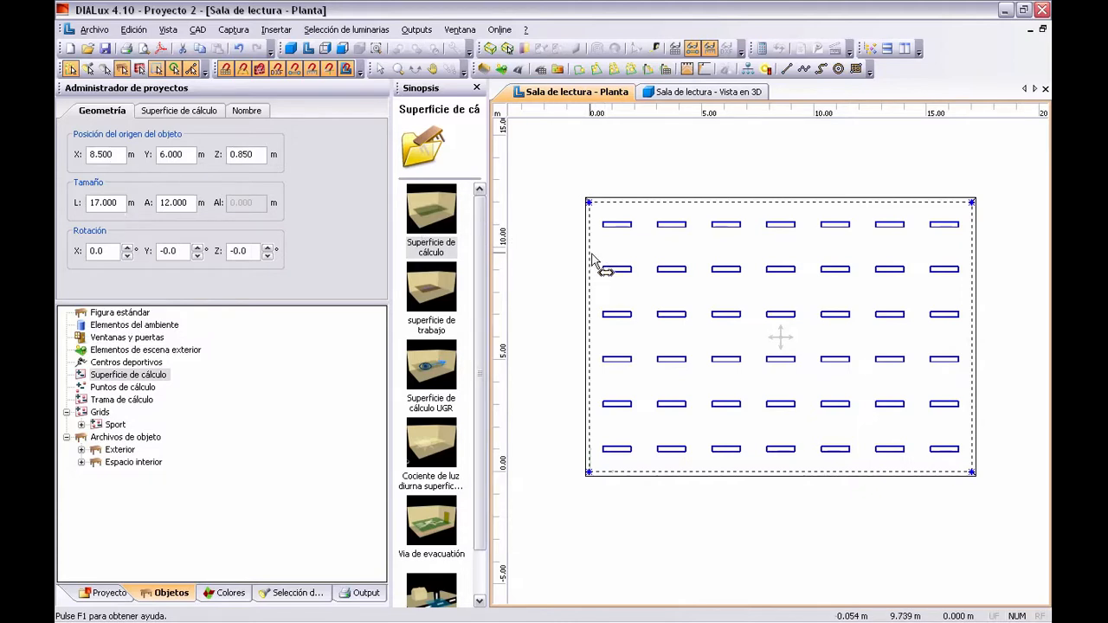
Pull the calculation surface's four edges in to the outermost luminaires so it measures 15.8 × 10 m, centred in the room.
left_click_drag(590, 260, 605, 263)
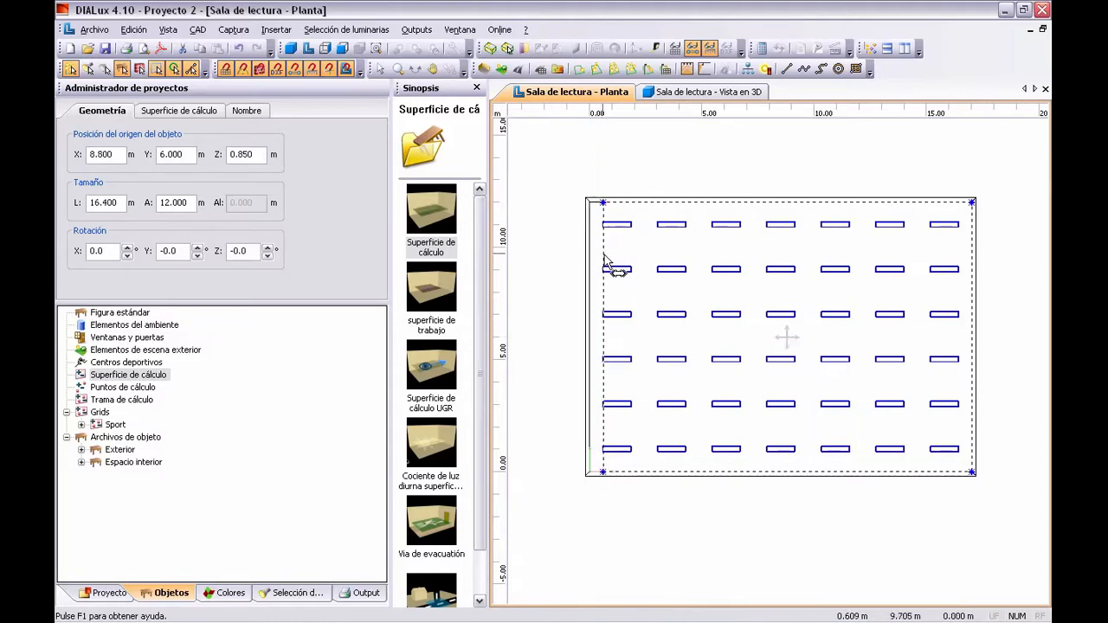
left_click_drag(974, 279, 958, 289)
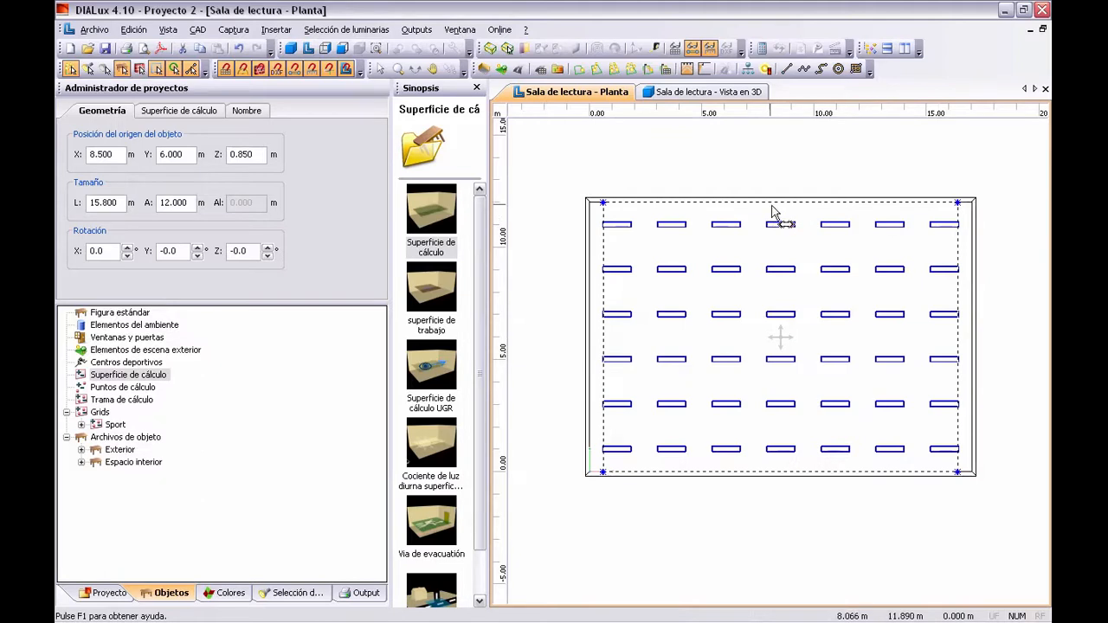
left_click_drag(771, 203, 776, 224)
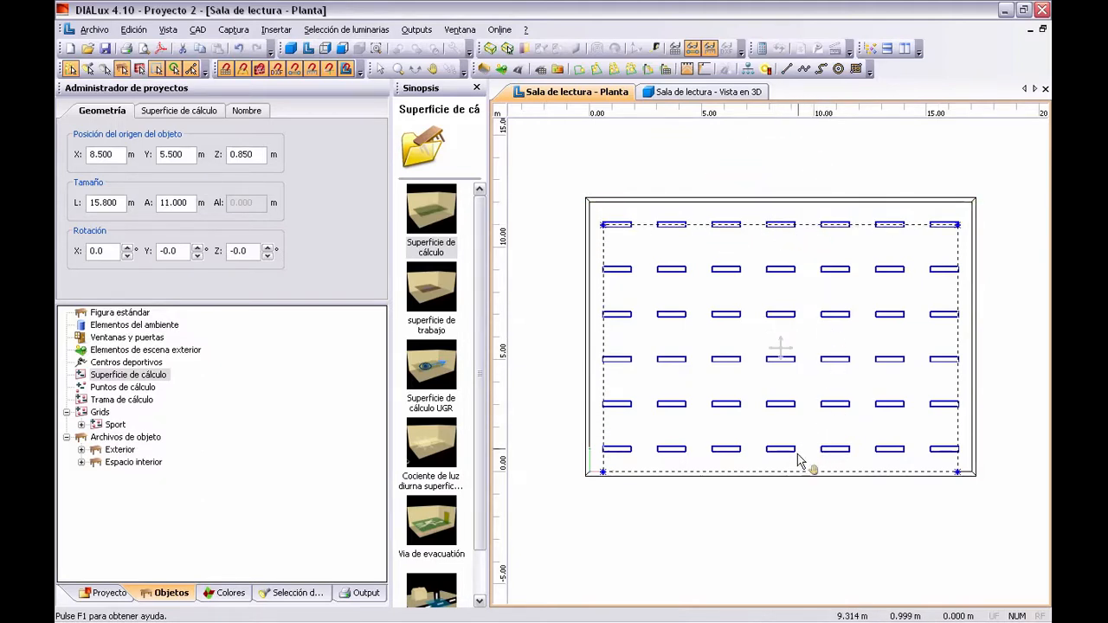
left_click_drag(789, 472, 790, 449)
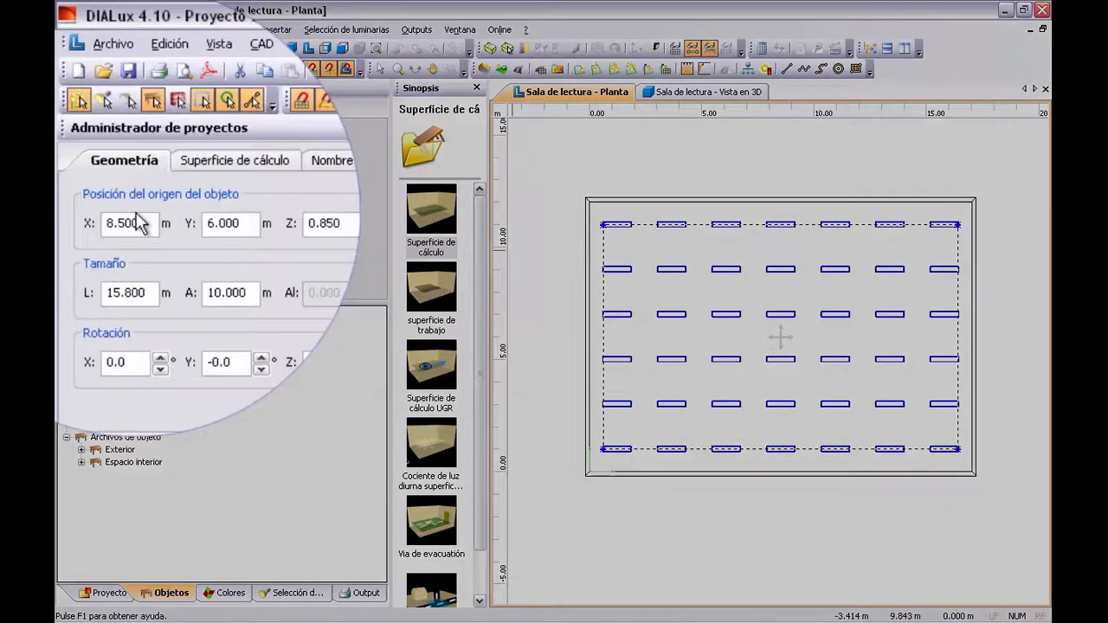
left_click(115, 154)
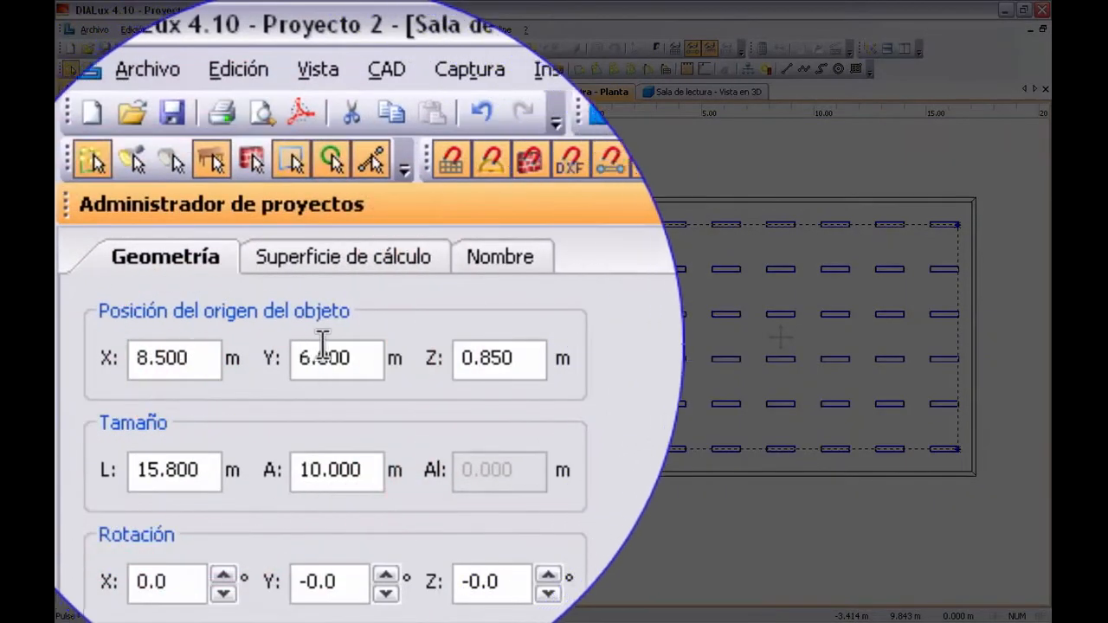
left_click(357, 355)
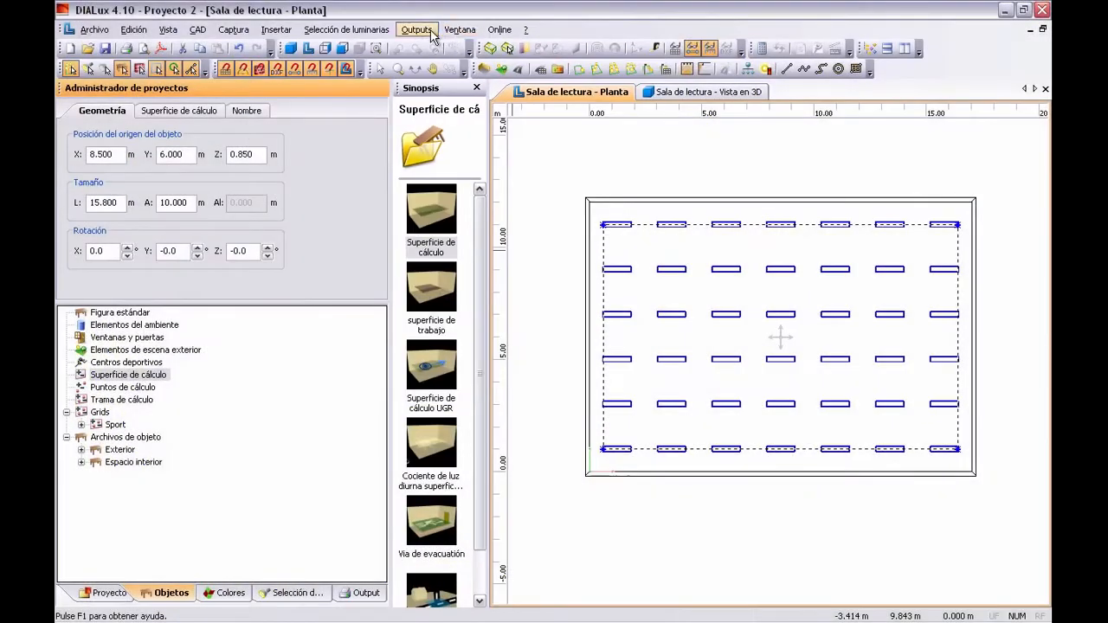
Run the lighting calculation of the room with the new calculation surface.
left_click(418, 30)
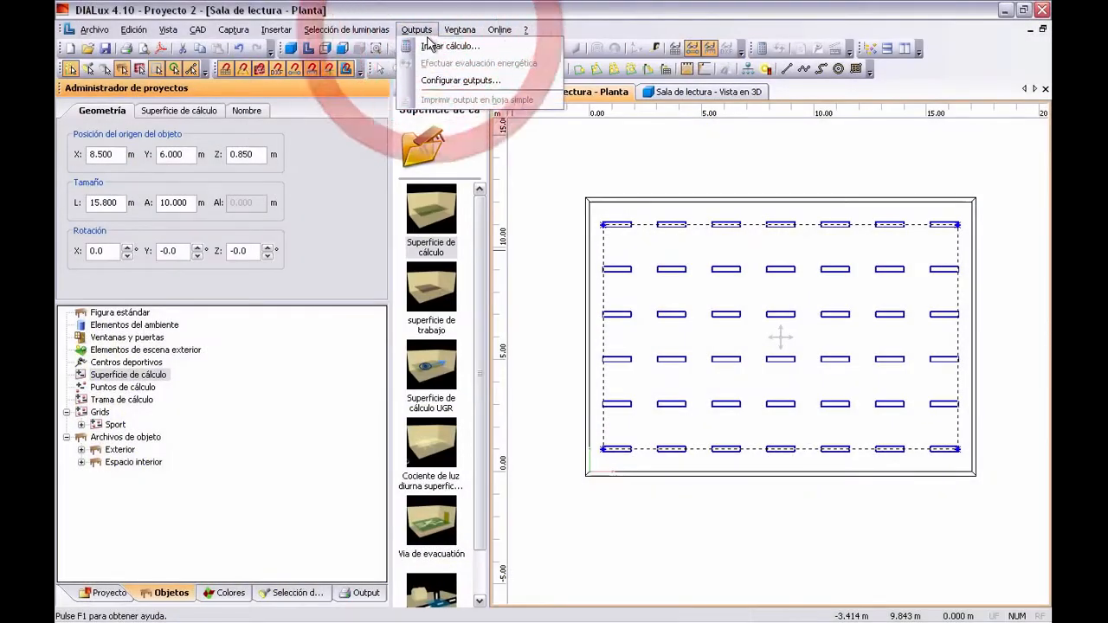
left_click(431, 47)
left_click(696, 572)
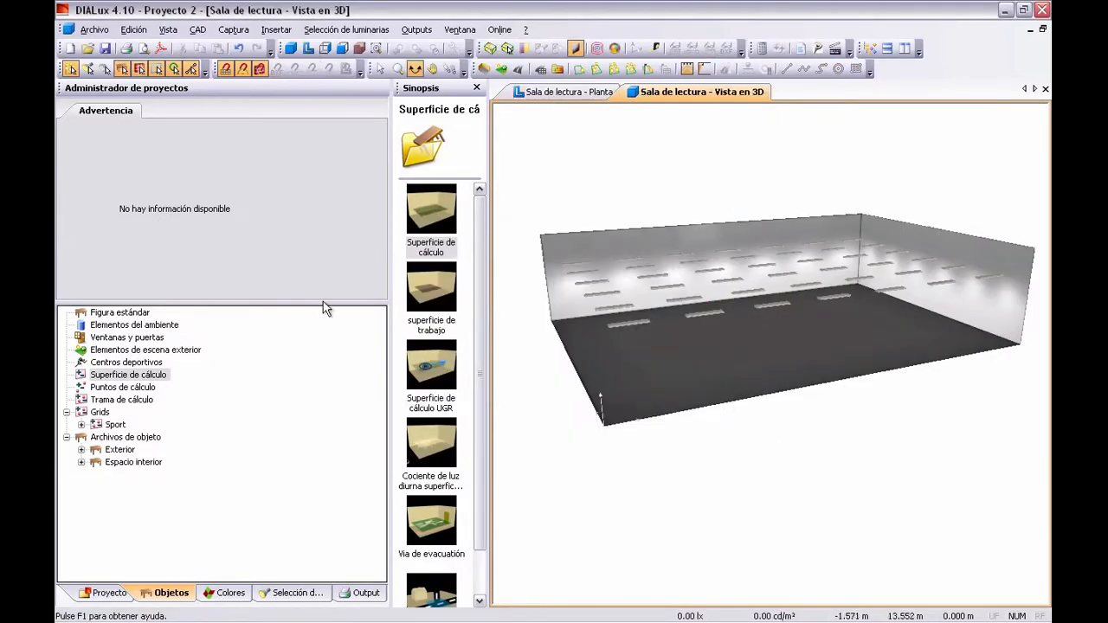
Open the Tabla (E) output of Superficie de cálculo 1 under the reading room's surfaces.
left_click(361, 593)
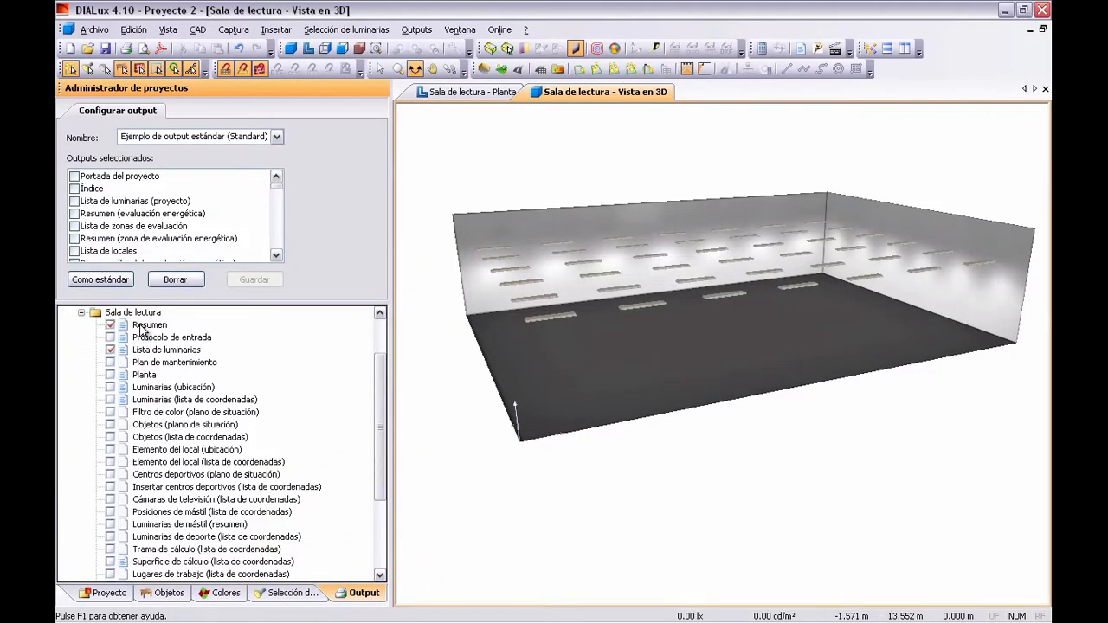
left_click_drag(379, 425, 378, 498)
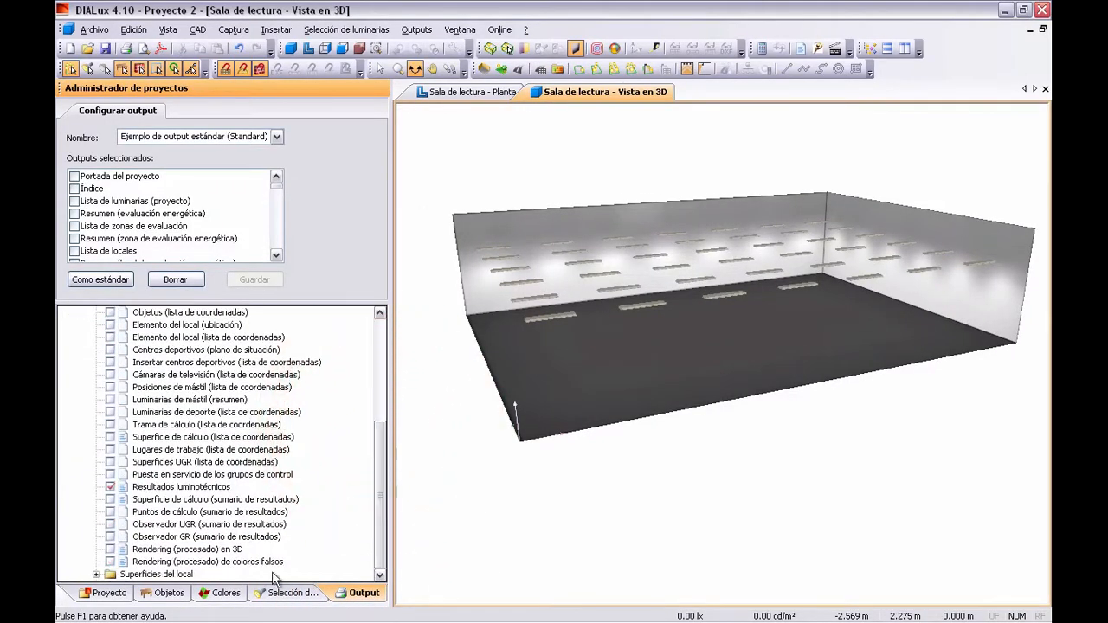
left_click(96, 574)
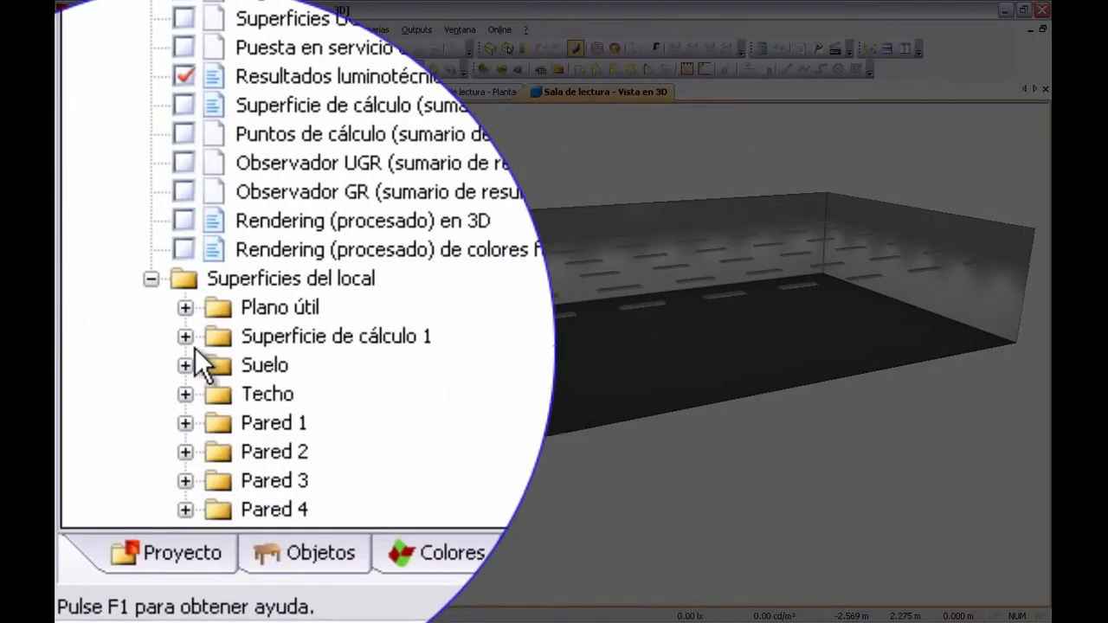
left_click(185, 336)
left_click(356, 338)
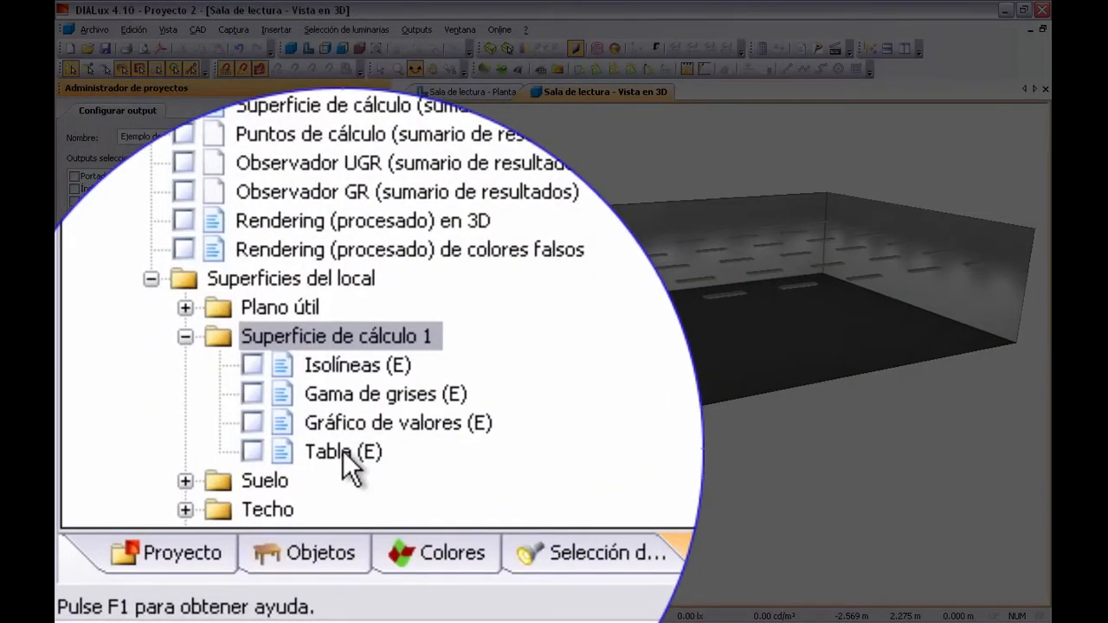
left_click(343, 450)
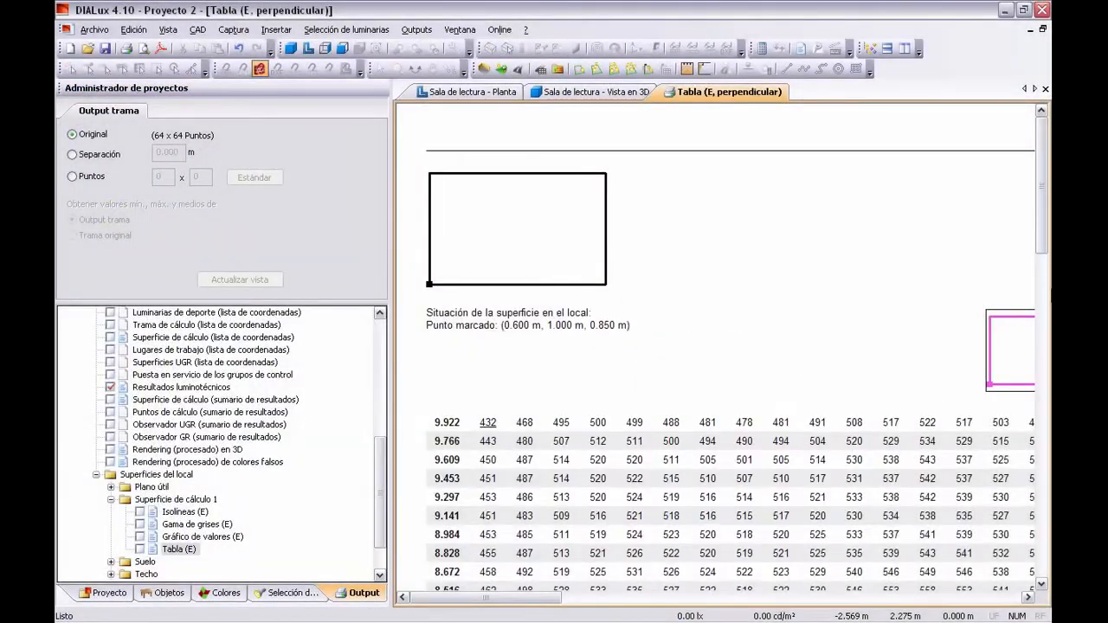
Examine the illuminance table's average value and its Emin/Em and Emin/Emax uniformity ratios.
left_click_drag(1046, 223, 1046, 554)
mouse_move(522, 599)
left_mouse_down()
mouse_move(792, 599)
mouse_move(515, 612)
left_mouse_up()
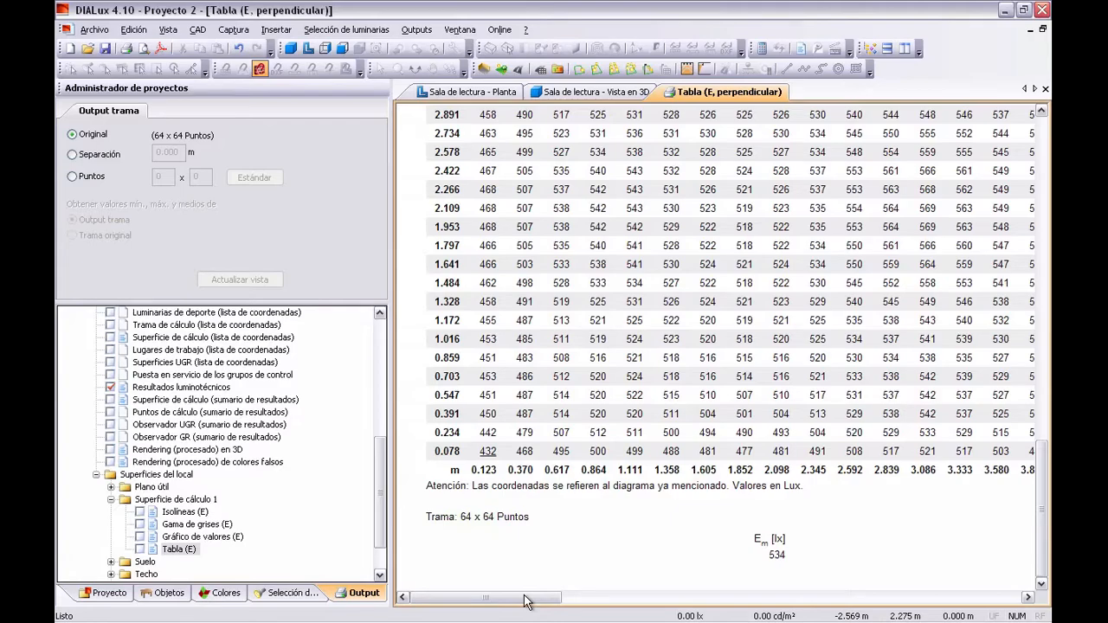
left_click_drag(525, 601, 939, 614)
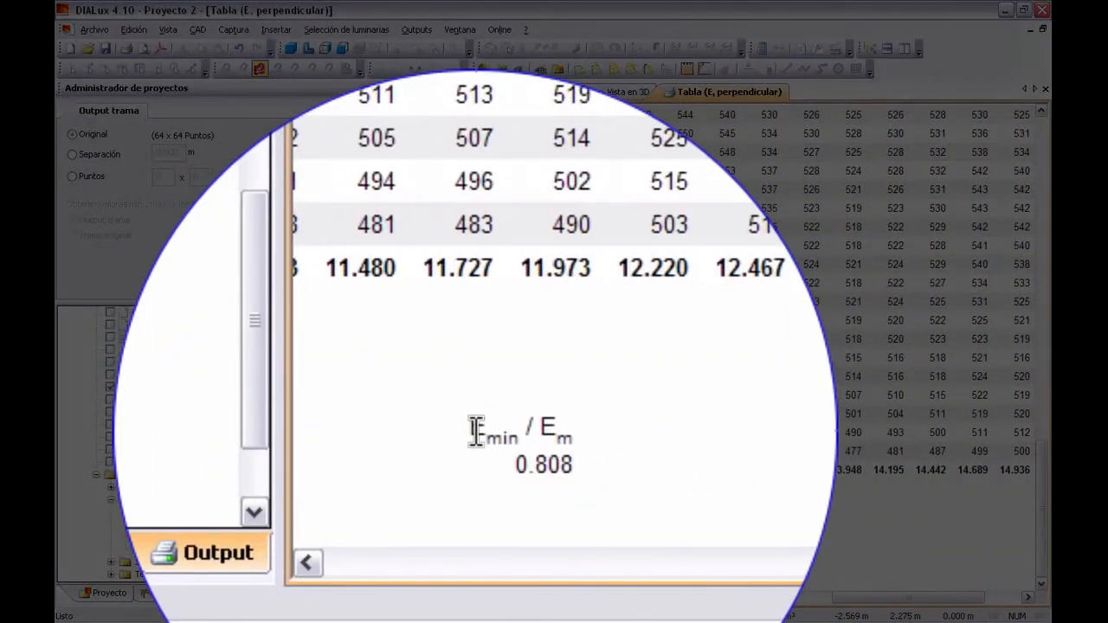
left_click_drag(359, 430, 457, 433)
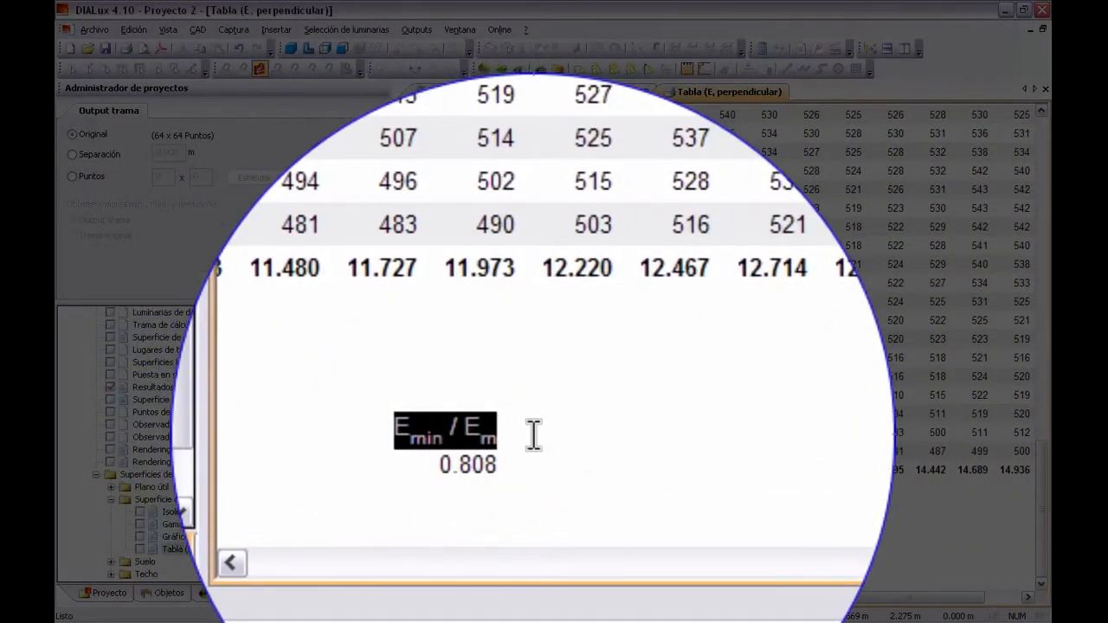
left_click_drag(533, 435, 520, 474)
left_click(524, 511)
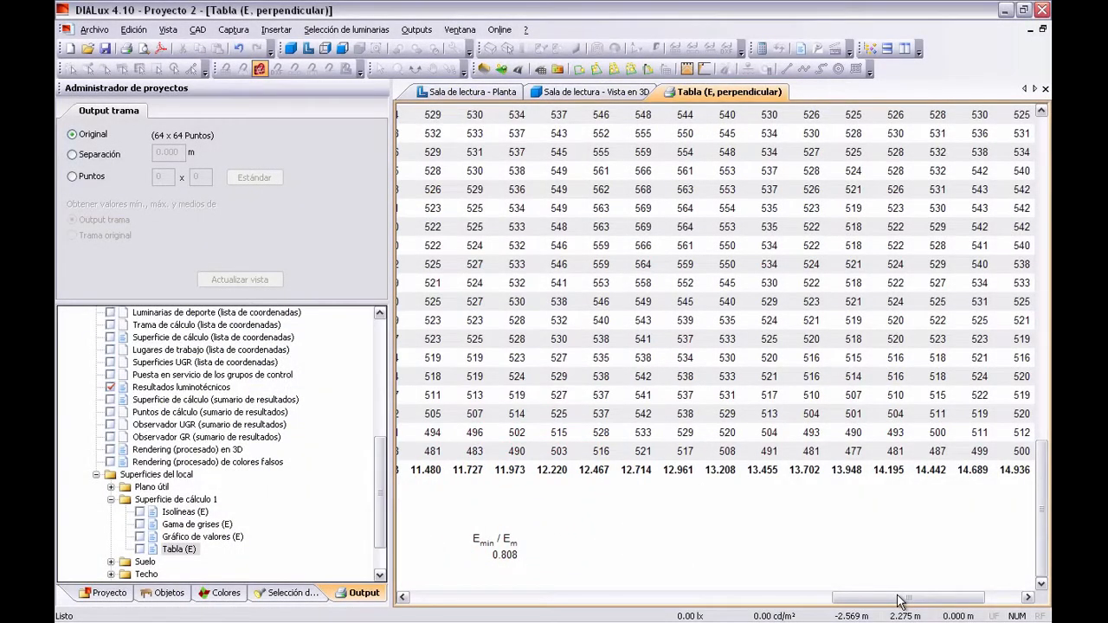
left_click_drag(901, 600, 1026, 600)
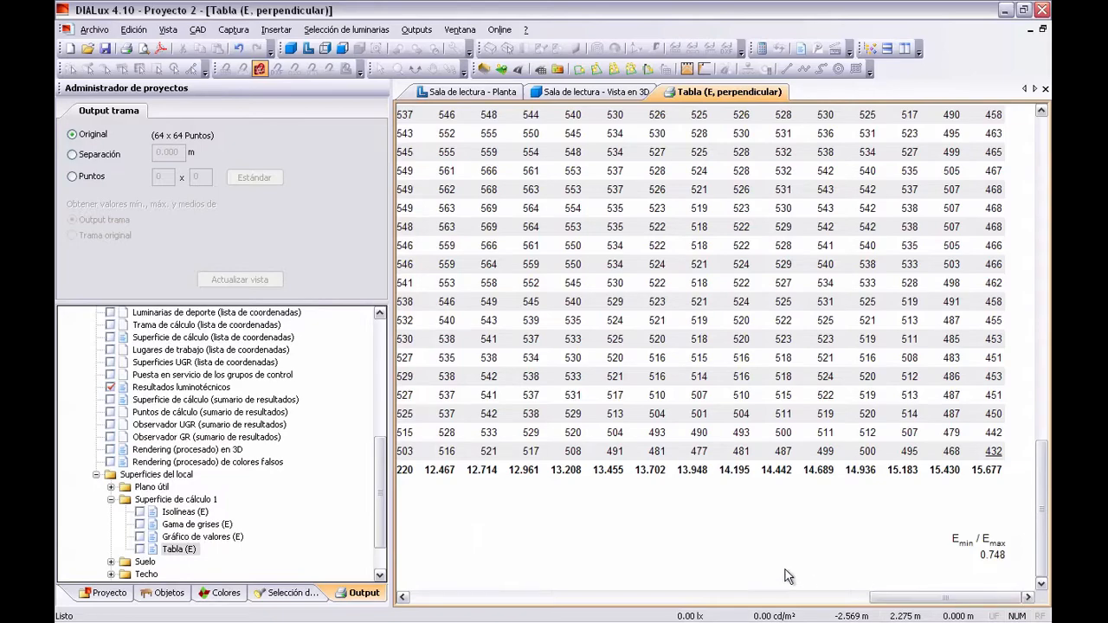
left_click_drag(1042, 482, 1043, 156)
Review the Sala de lectura's maintenance plan method, surface reflectances and orientation settings.
left_click(161, 594)
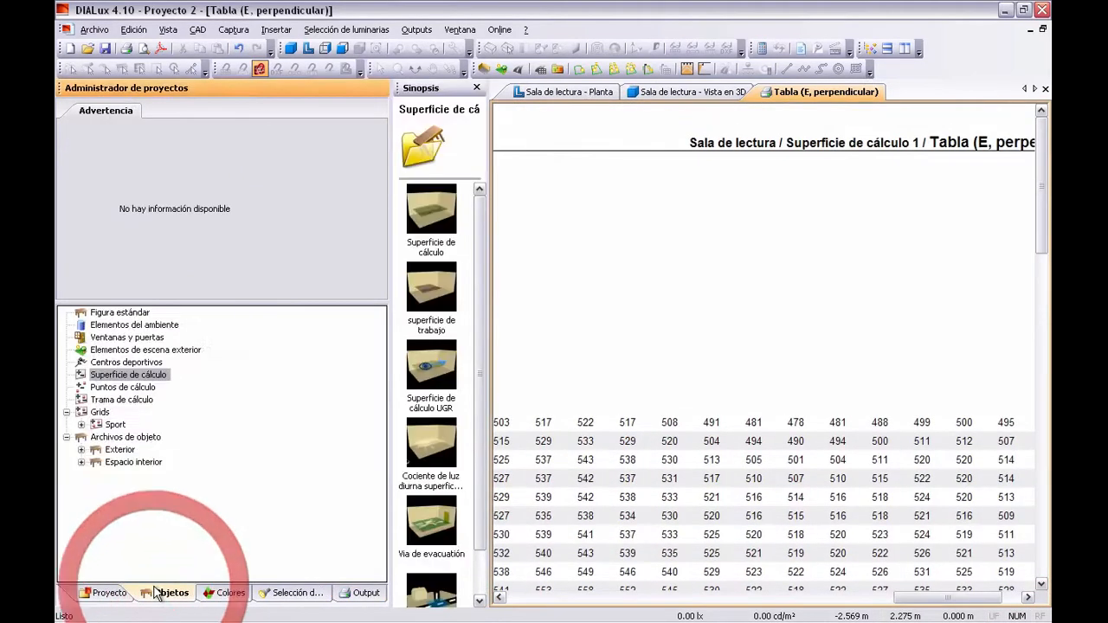
left_click(100, 594)
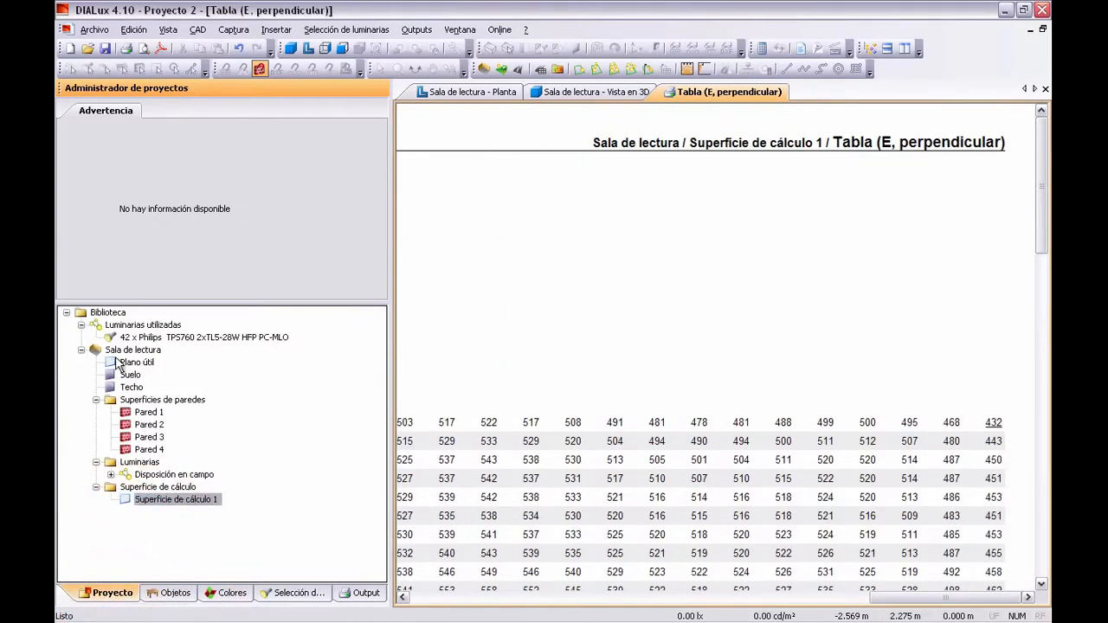
left_click(132, 350)
left_click(200, 110)
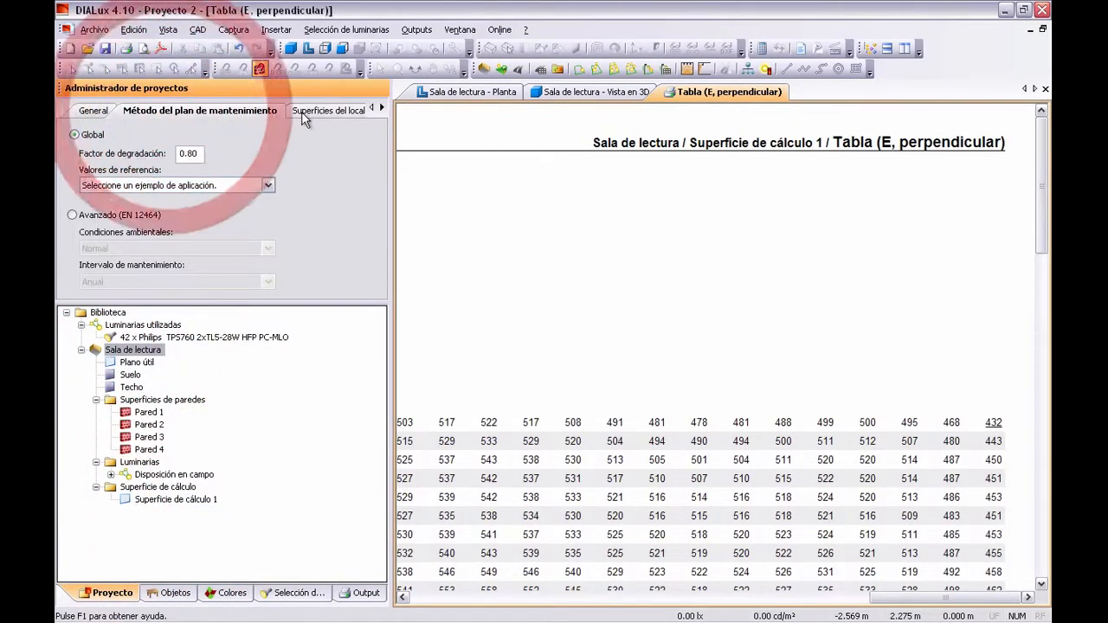
left_click(304, 113)
left_click(380, 108)
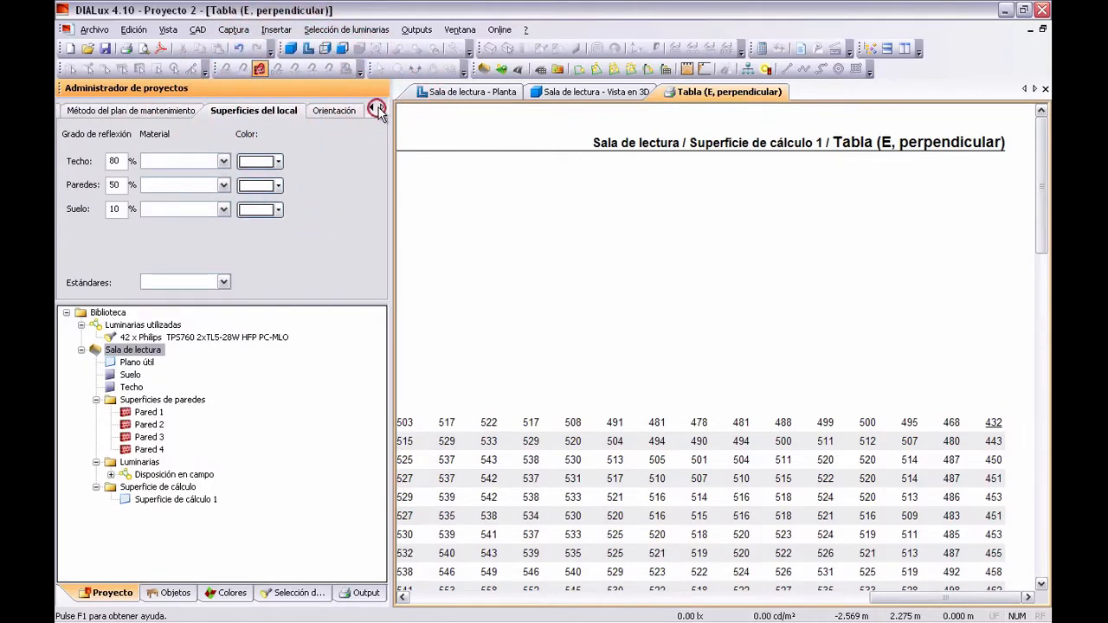
left_click(344, 111)
left_click(275, 110)
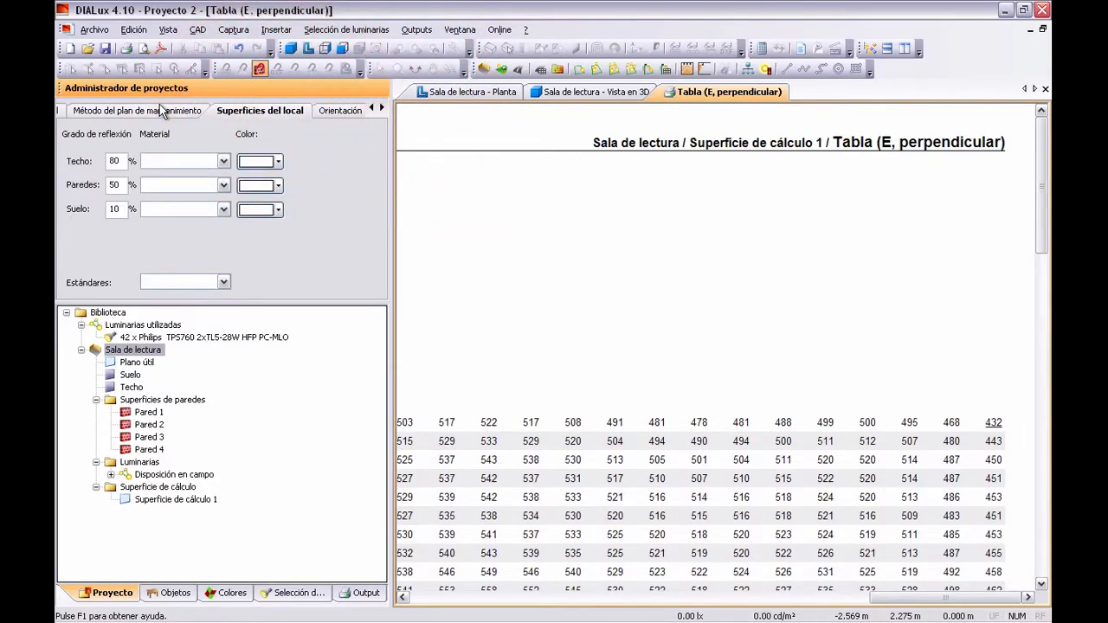
Review the Sala de lectura's maintenance plan method and the luminaire field's position, mounting height, rotation and organization settings.
left_click(161, 110)
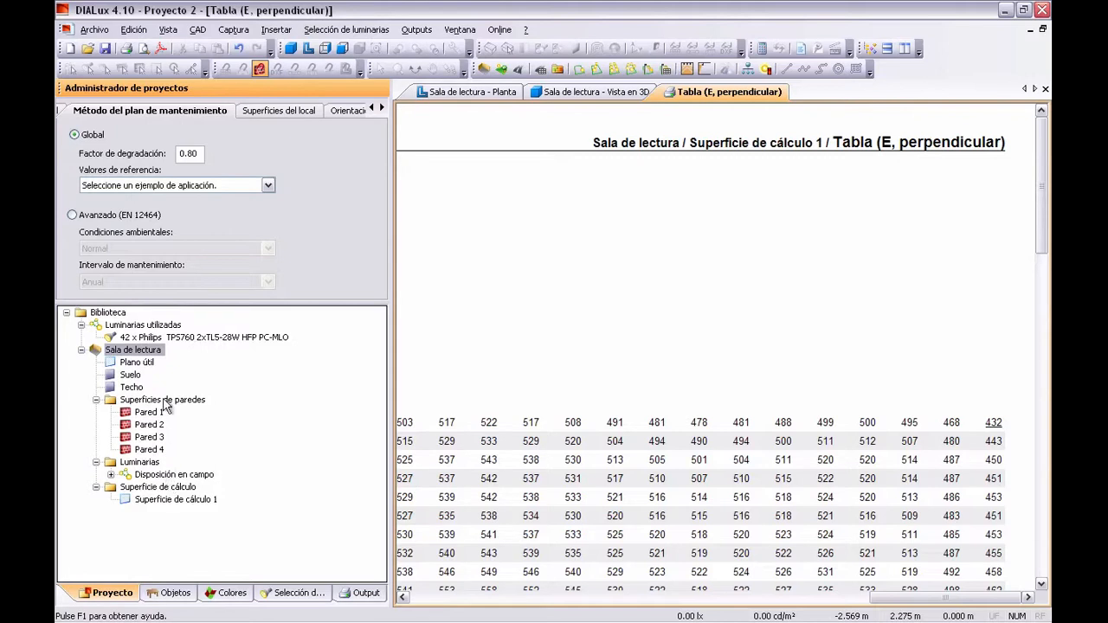
left_click(139, 464)
left_click(169, 488)
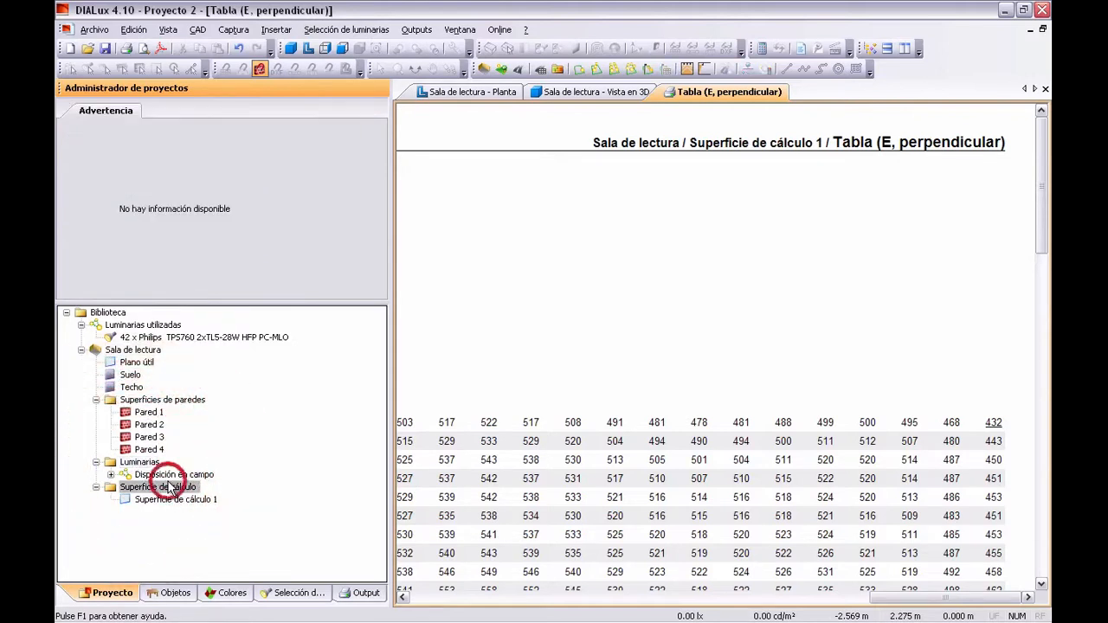
left_click(160, 475)
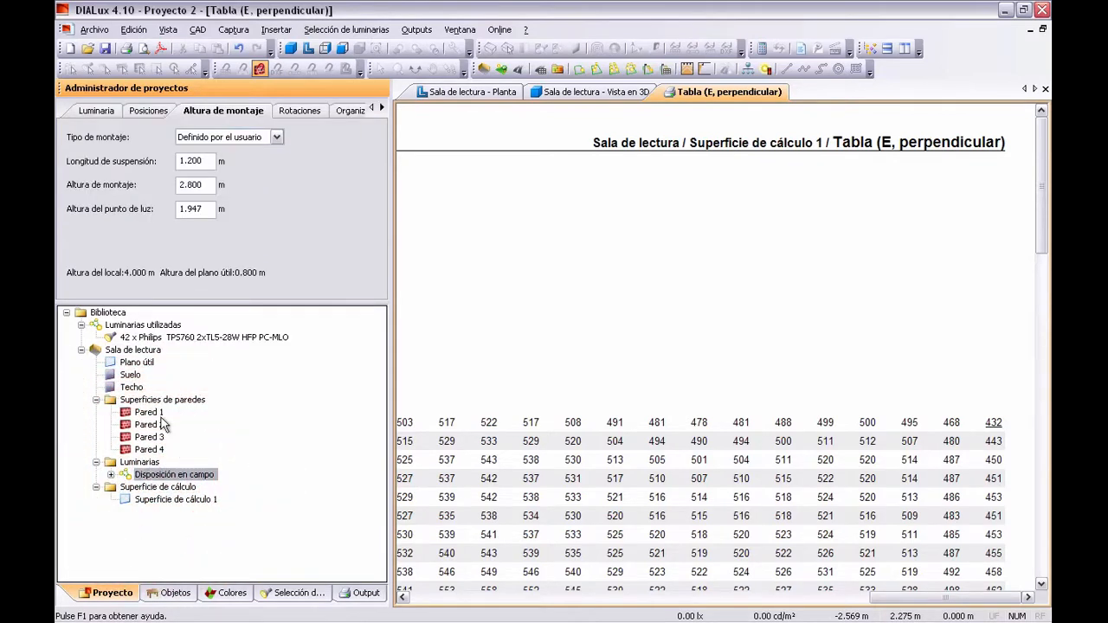
left_click(87, 111)
left_click(157, 110)
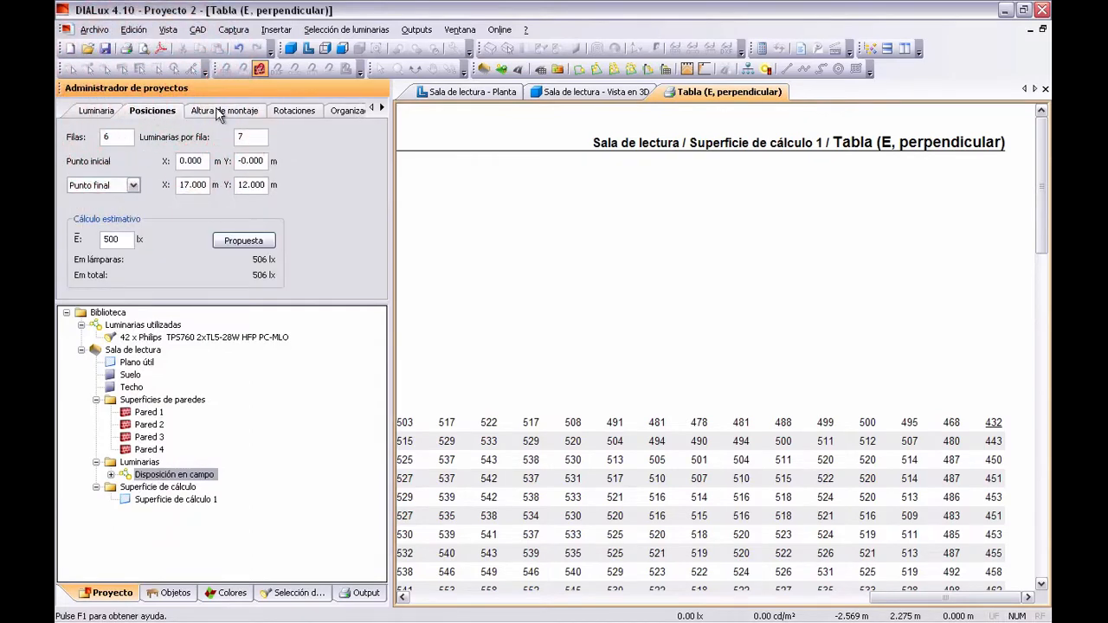
left_click(215, 110)
left_click(355, 111)
left_click(382, 108)
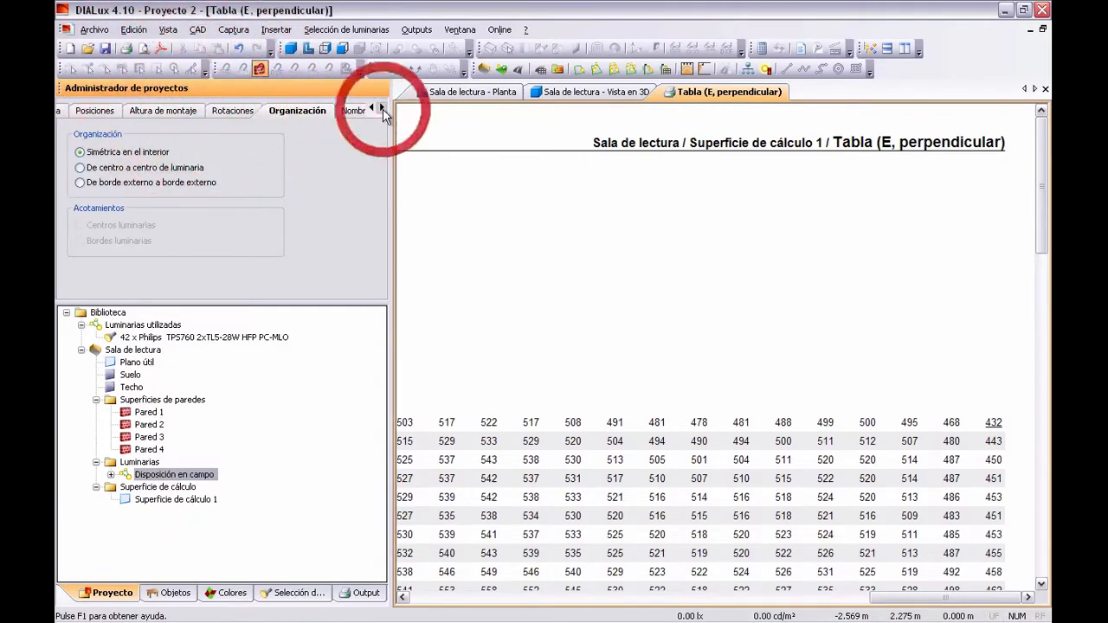
left_click(363, 110)
left_click(245, 110)
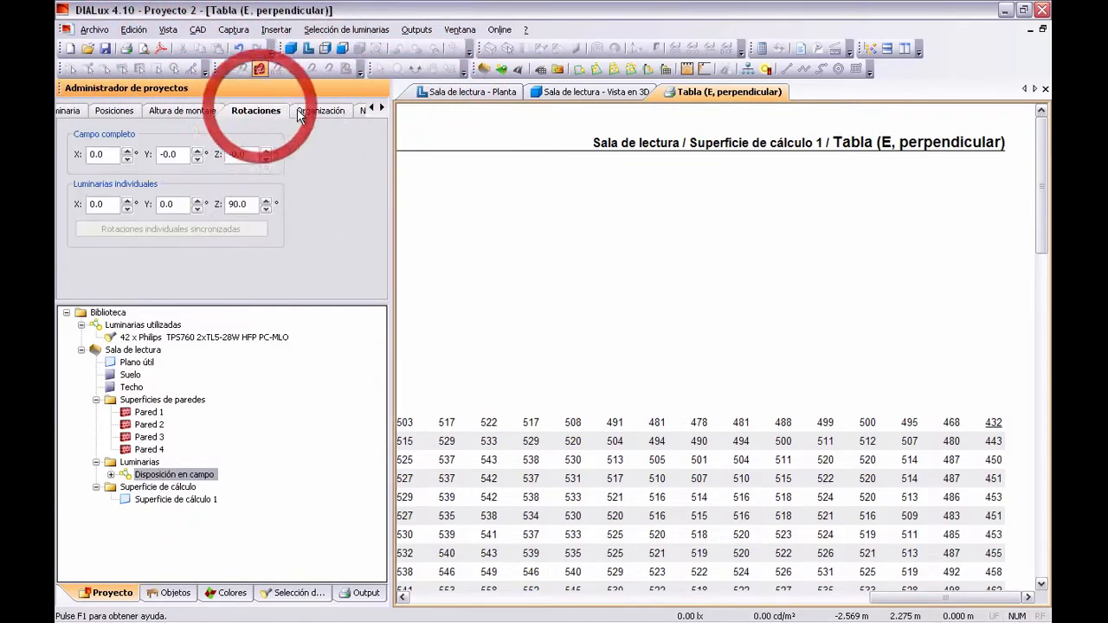
left_click(370, 109)
left_click(370, 108)
Set the marginal zone of the reading room's Plano útil to 0.5 m, with the floor plan shown.
left_click(137, 362)
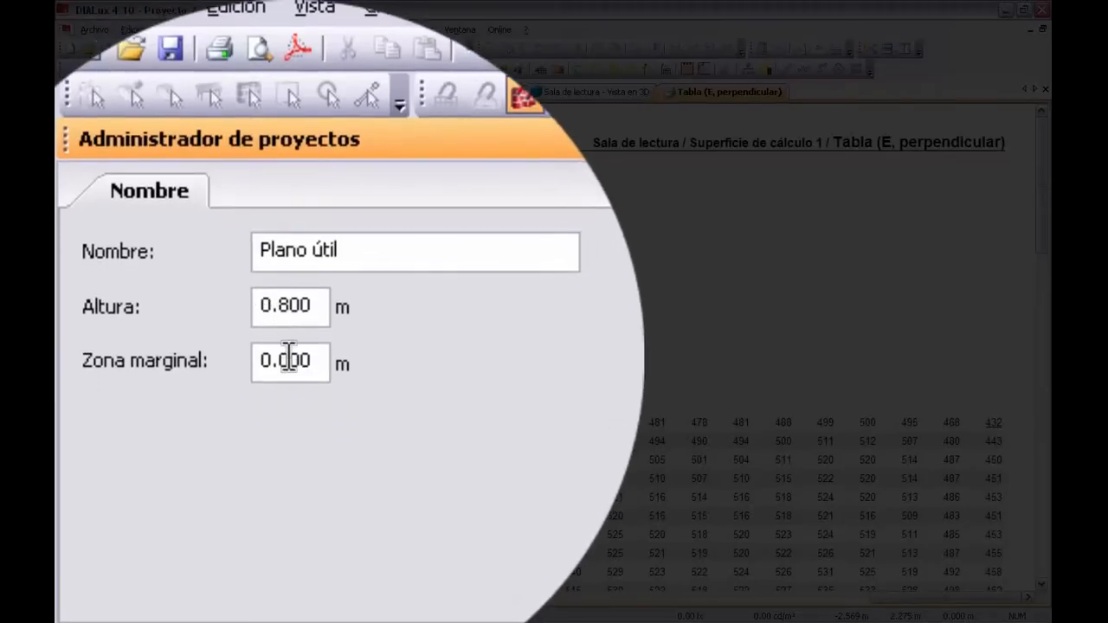
left_click_drag(304, 358, 230, 355)
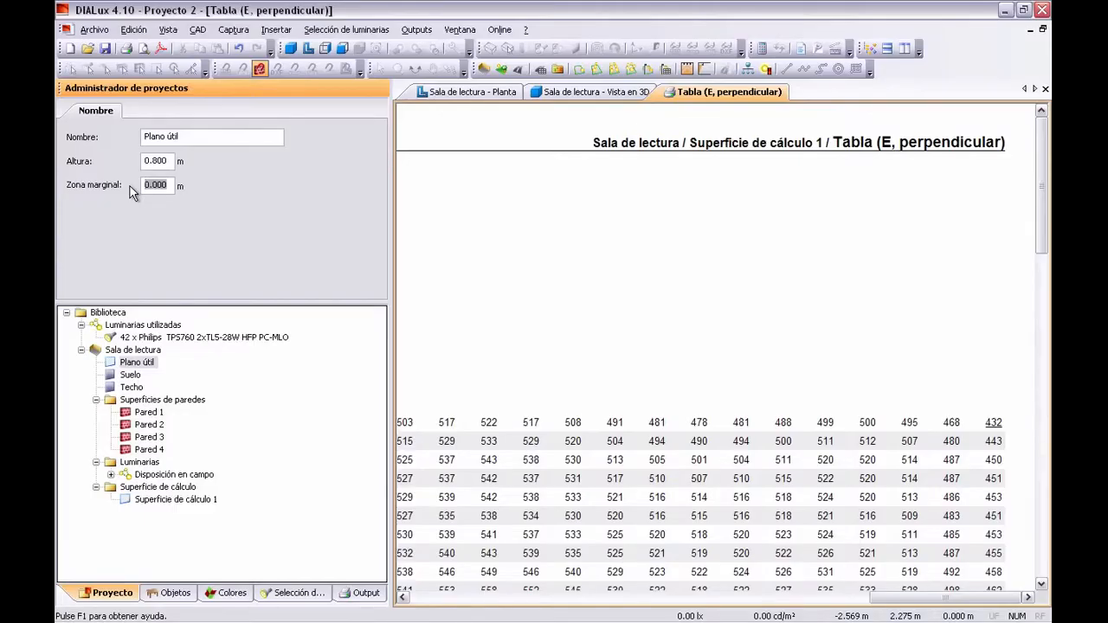
left_click(468, 92)
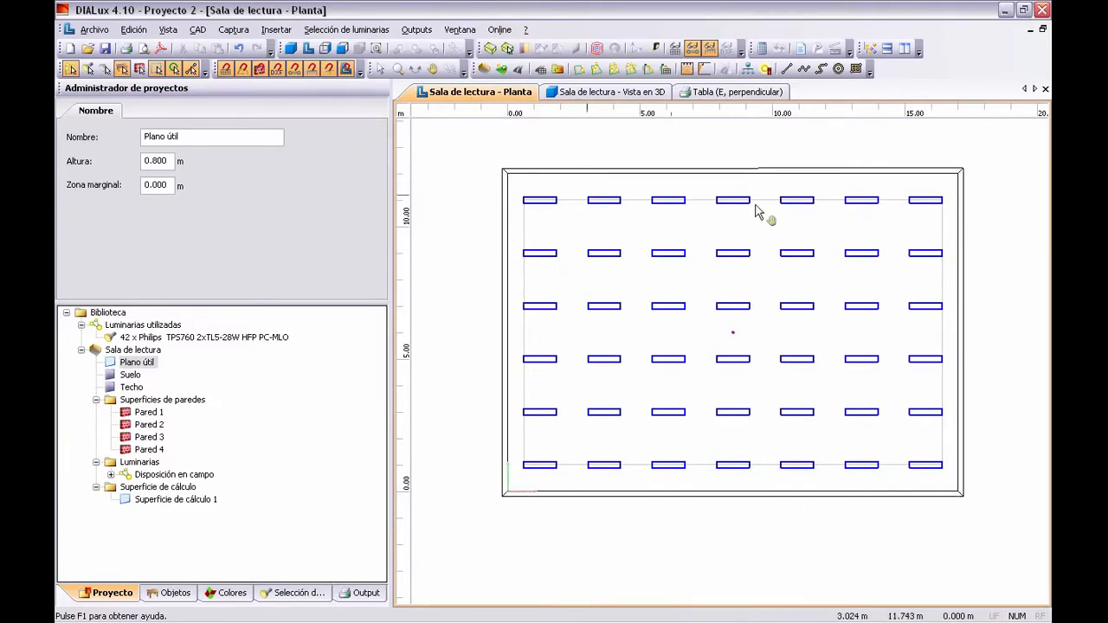
left_click(169, 186)
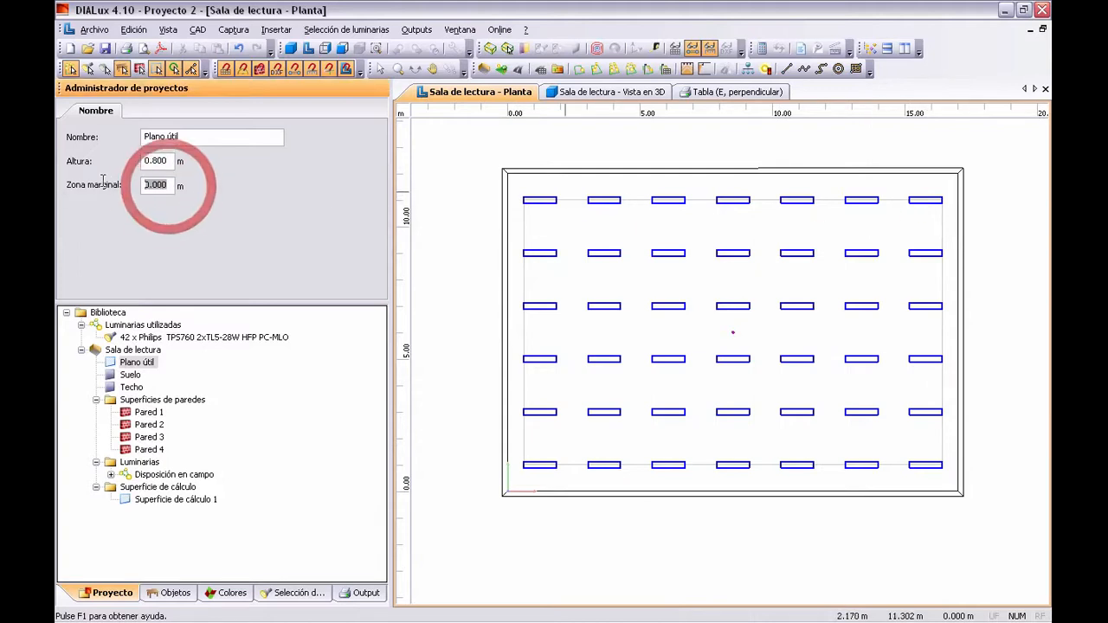
type("0.5")
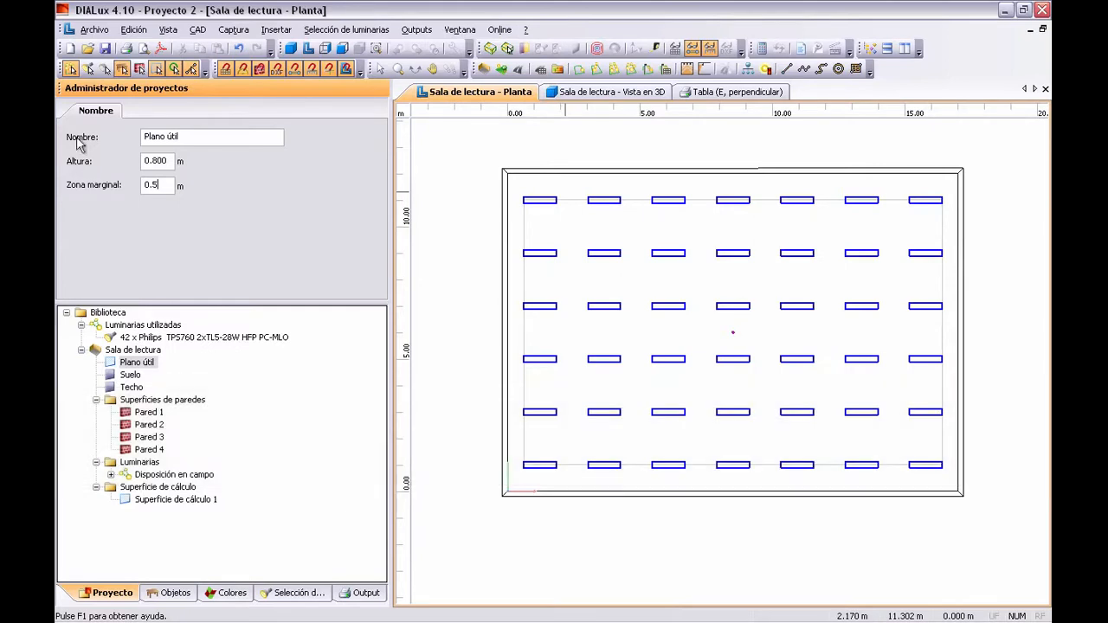
left_click(171, 161)
left_click(525, 368)
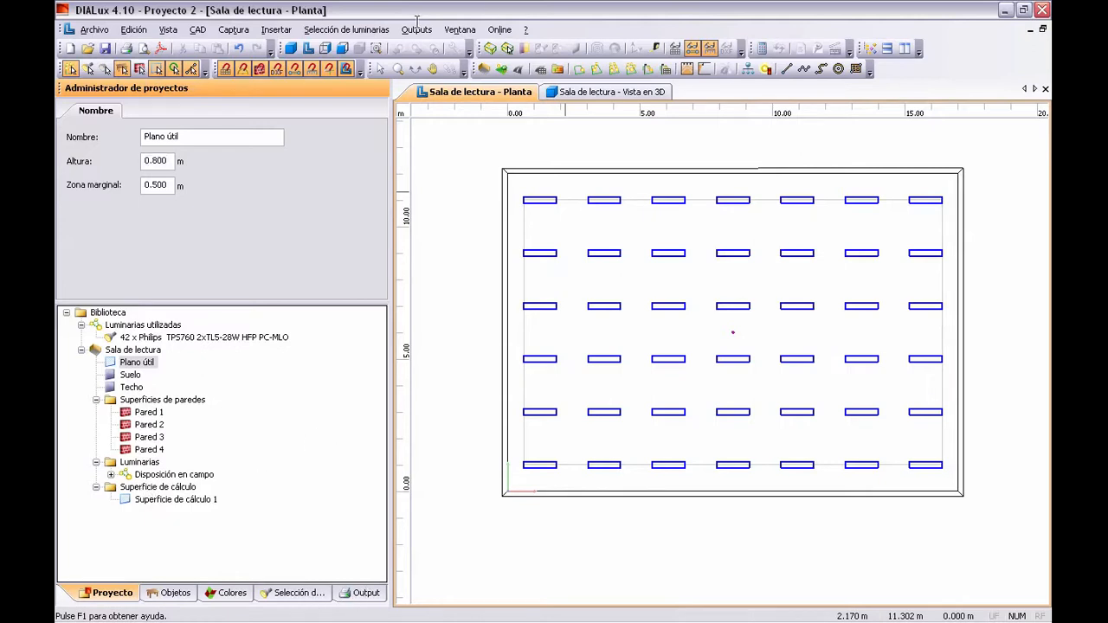
Run the lighting calculation for the Sala de lectura and open its Resumen output.
left_click(762, 49)
left_click(678, 570)
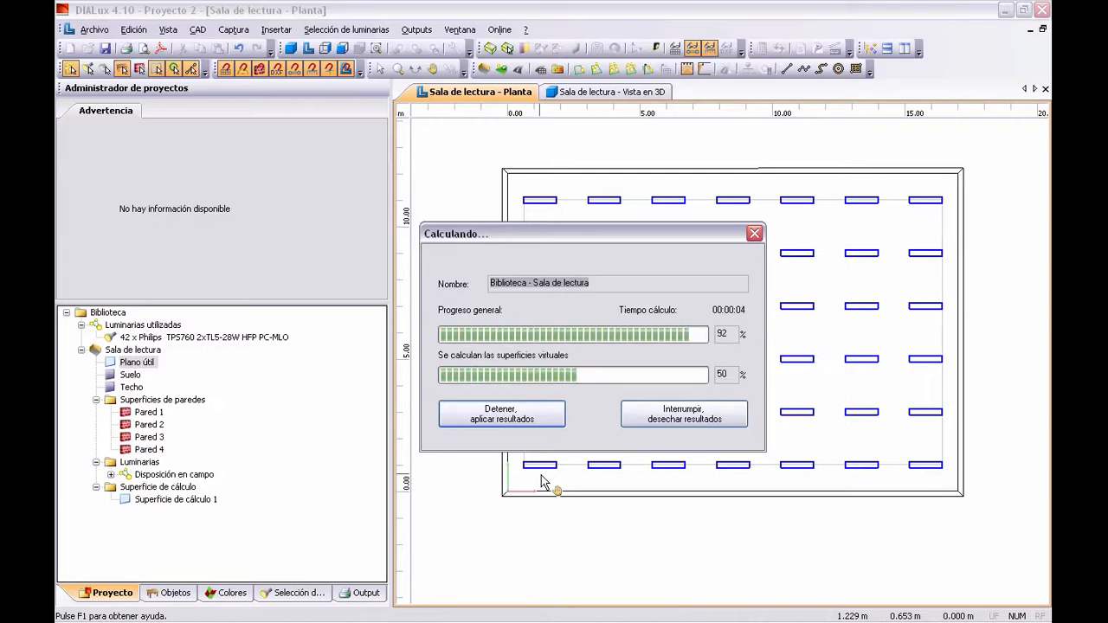
left_click(355, 594)
scroll(227, 426, "up", 7)
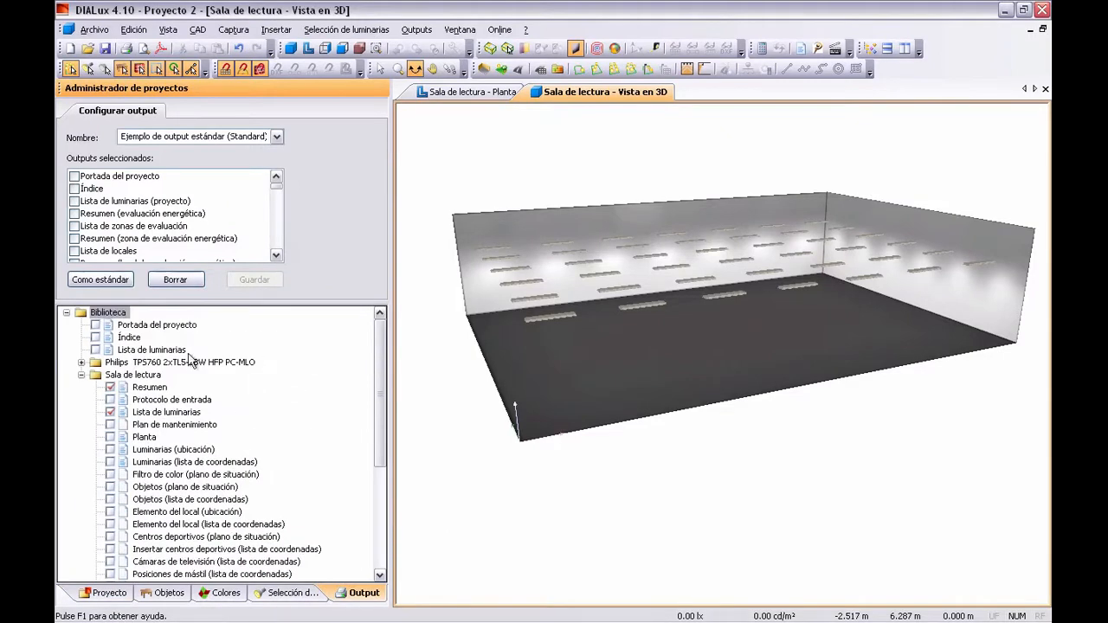
scroll(147, 385, "down", 5)
scroll(149, 390, "up", 5)
double_click(149, 387)
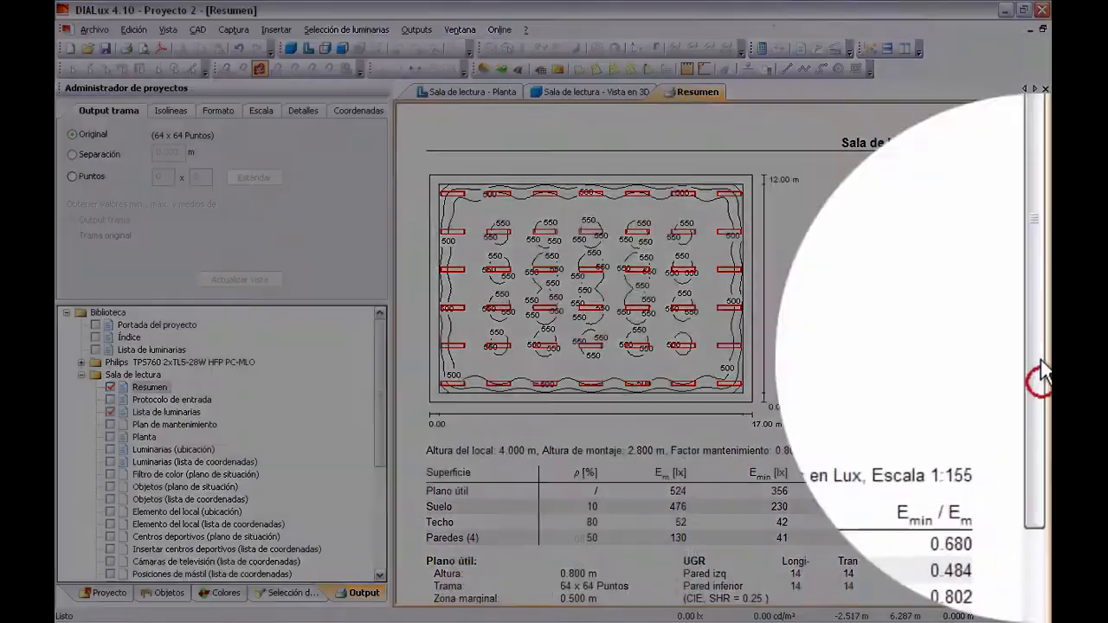
Examine the summary's Plano útil average illuminance and uniformity, the UGR values, the luminaire parts list and the energy efficiency value.
left_click_drag(1045, 386, 1045, 426)
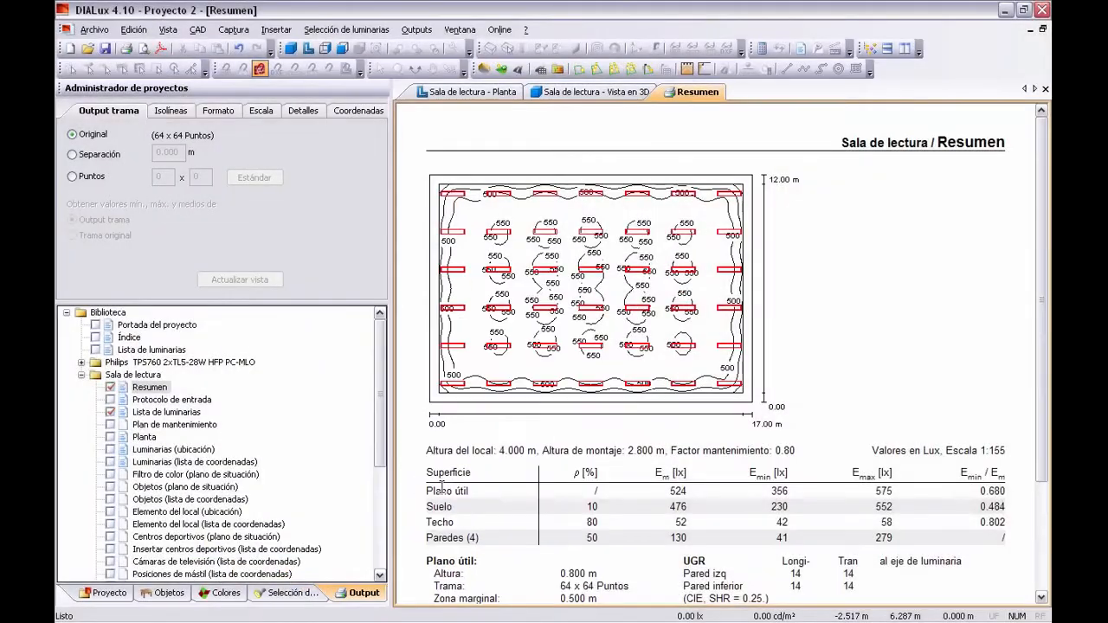
left_click(428, 491)
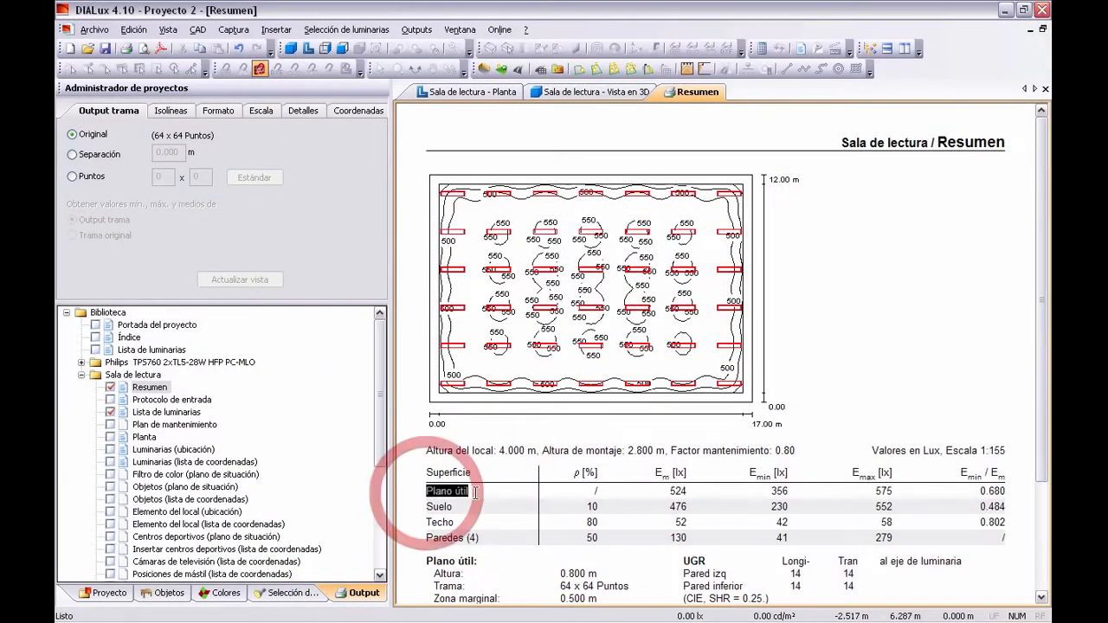
left_click(666, 495)
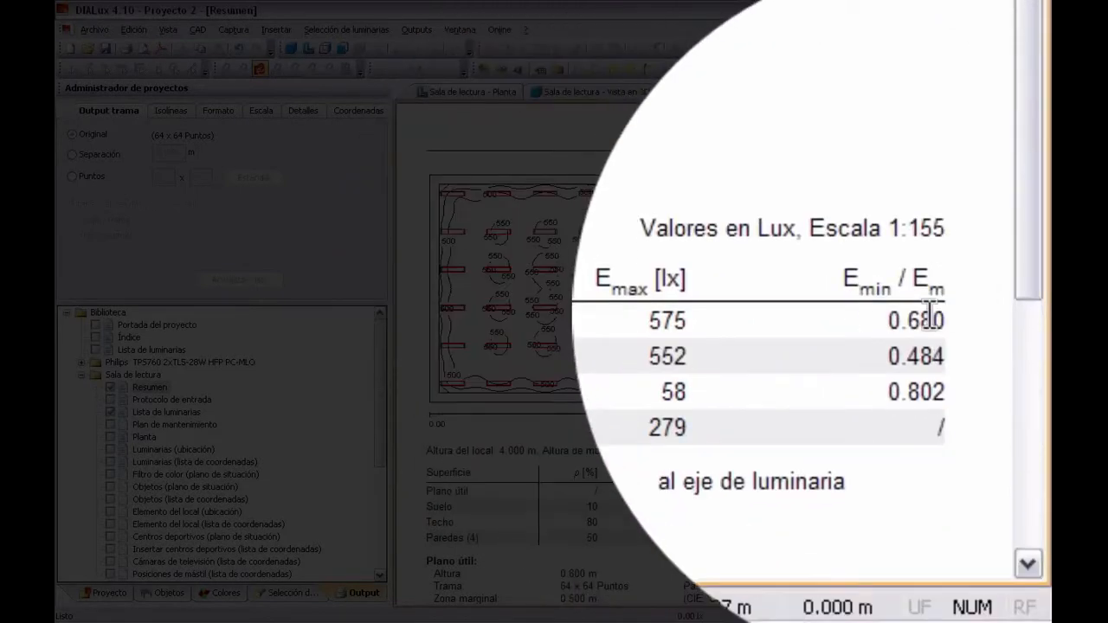
left_click(920, 320)
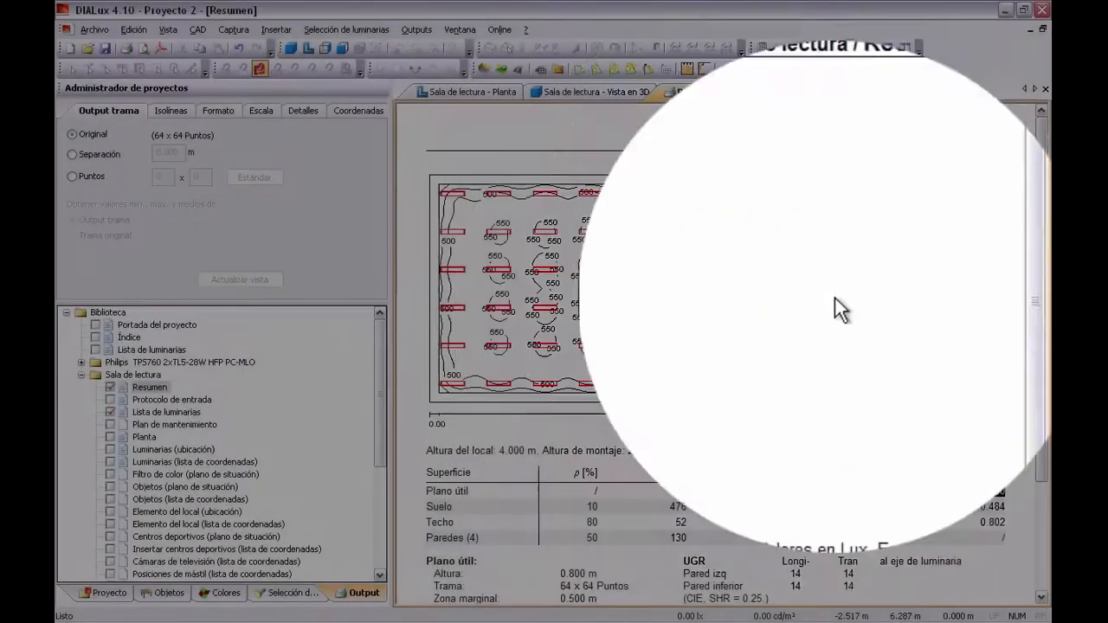
scroll(924, 304, "down", 3)
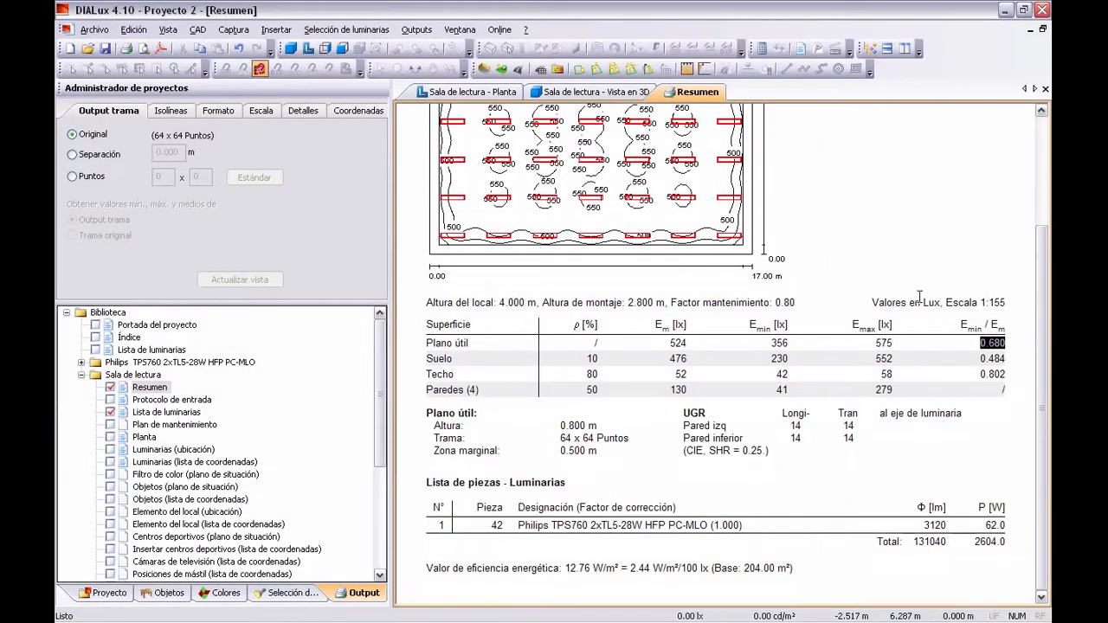
scroll(920, 297, "up", 3)
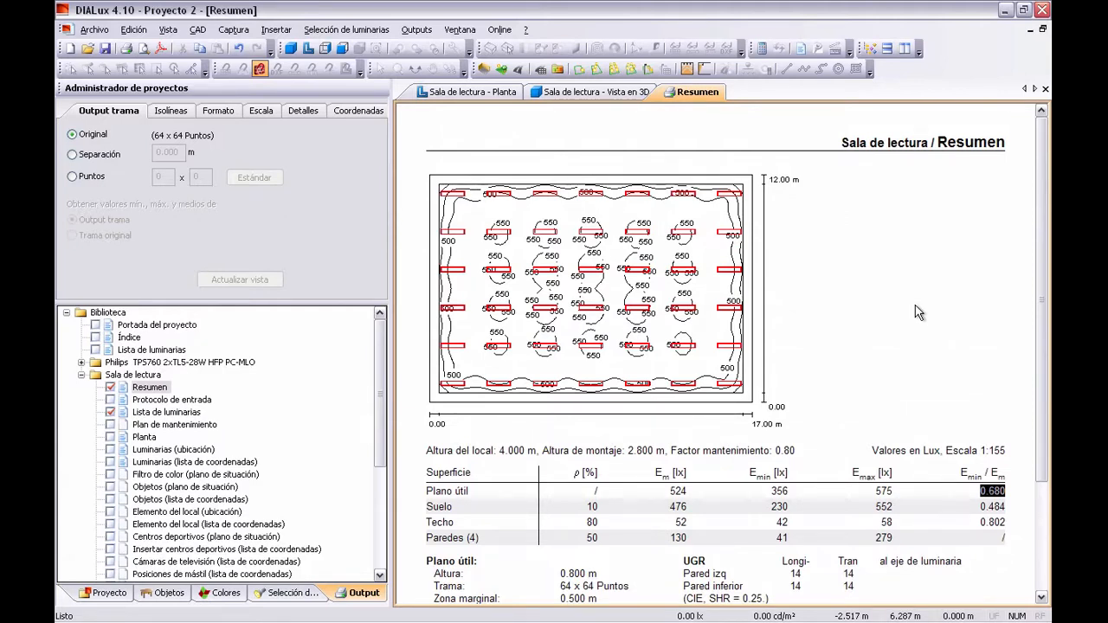
scroll(918, 312, "down", 5)
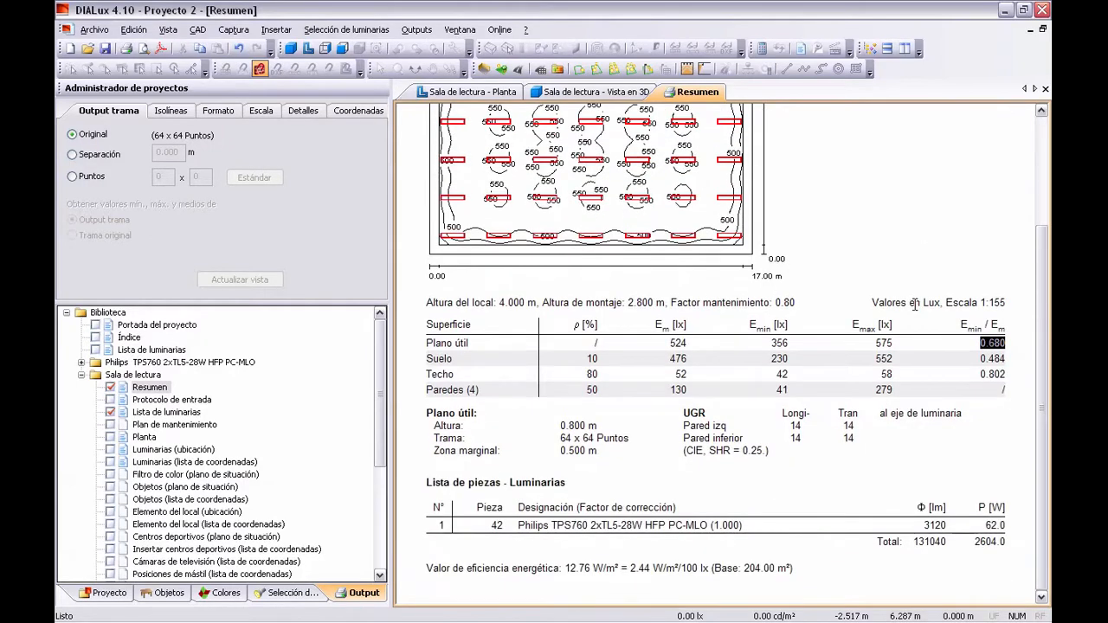
scroll(918, 311, "up", 5)
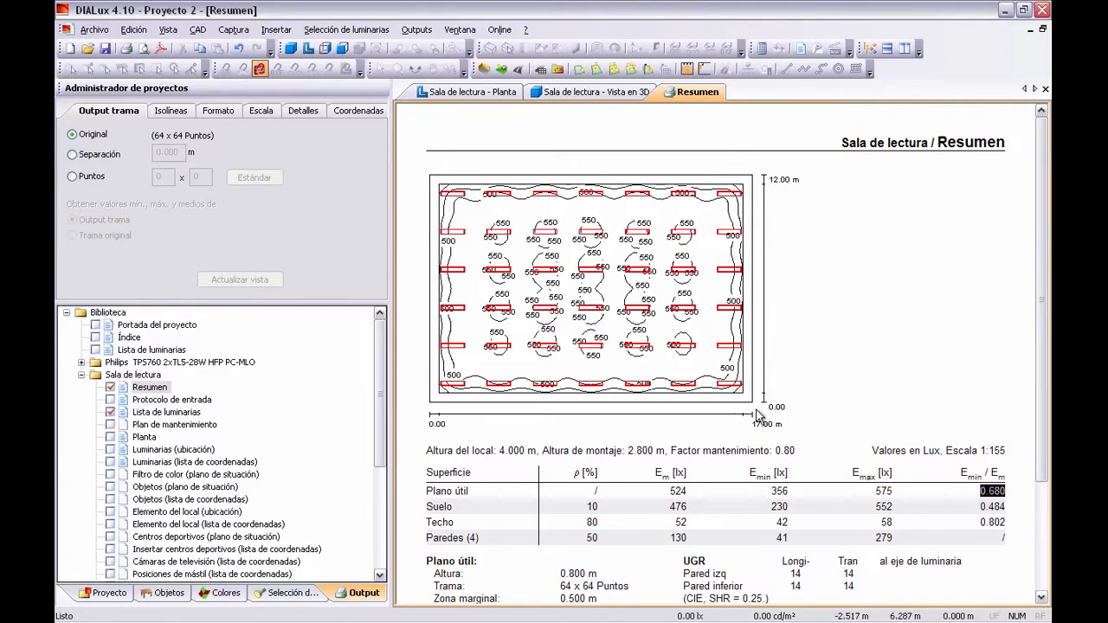
scroll(866, 299, "down", 3)
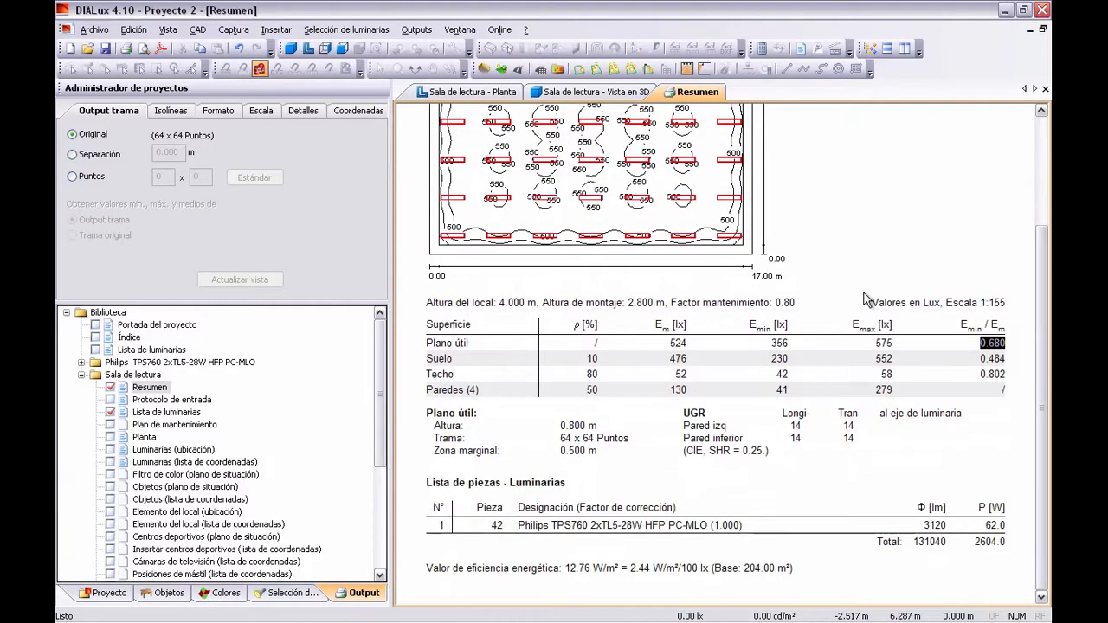
scroll(866, 300, "up", 3)
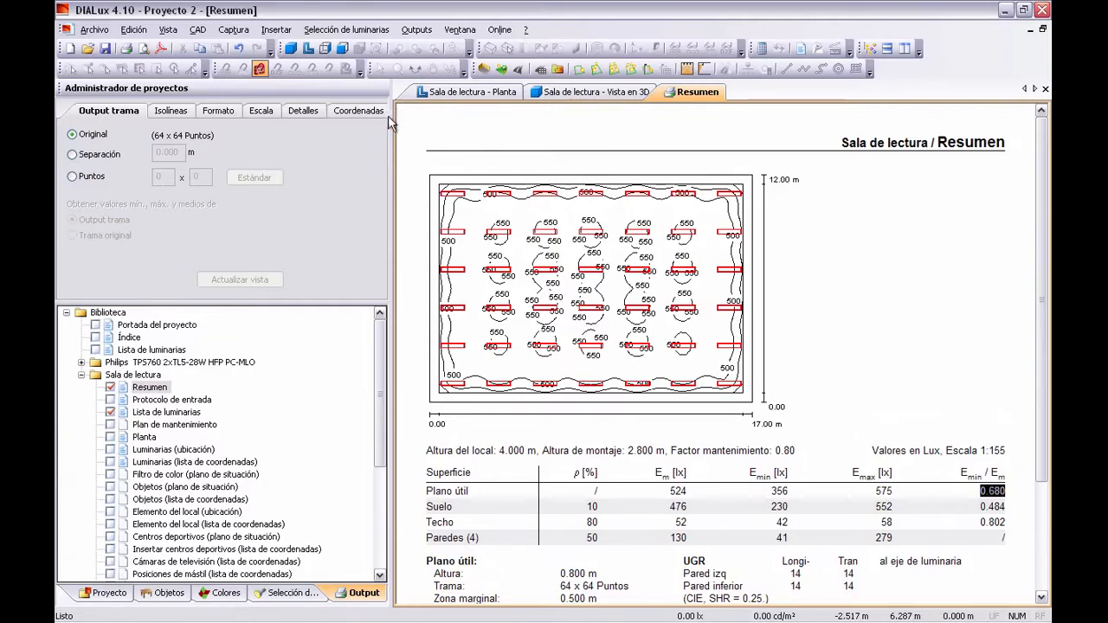
mouse_move(391, 117)
left_mouse_down()
mouse_move(424, 117)
mouse_move(405, 121)
left_mouse_up()
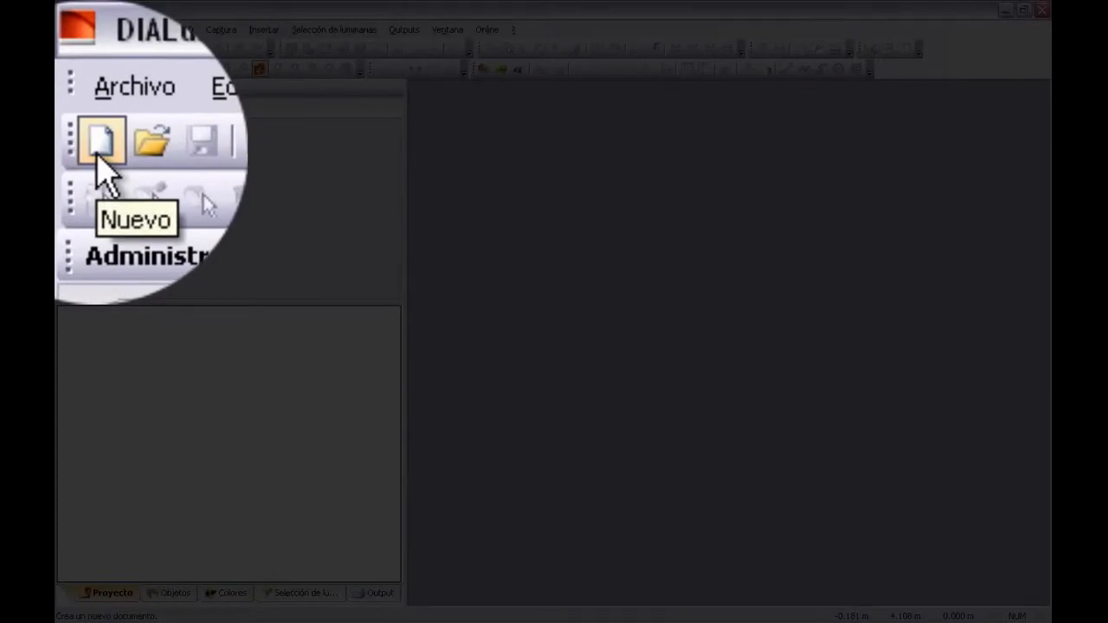
Create a new project named Despacho and check its location settings.
left_click(70, 50)
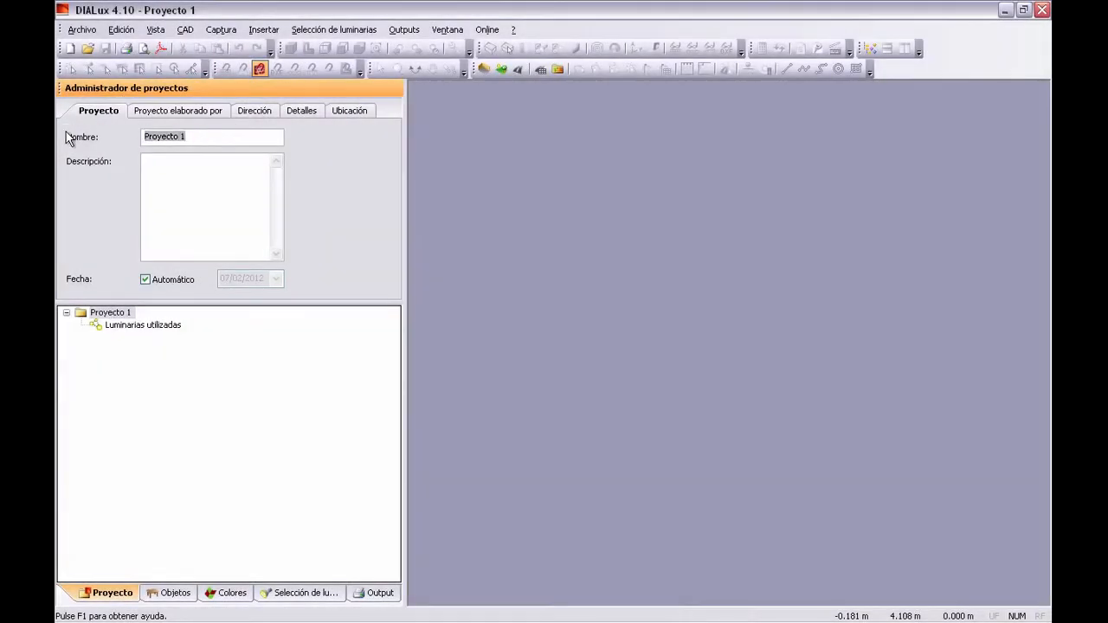
type("Despacho")
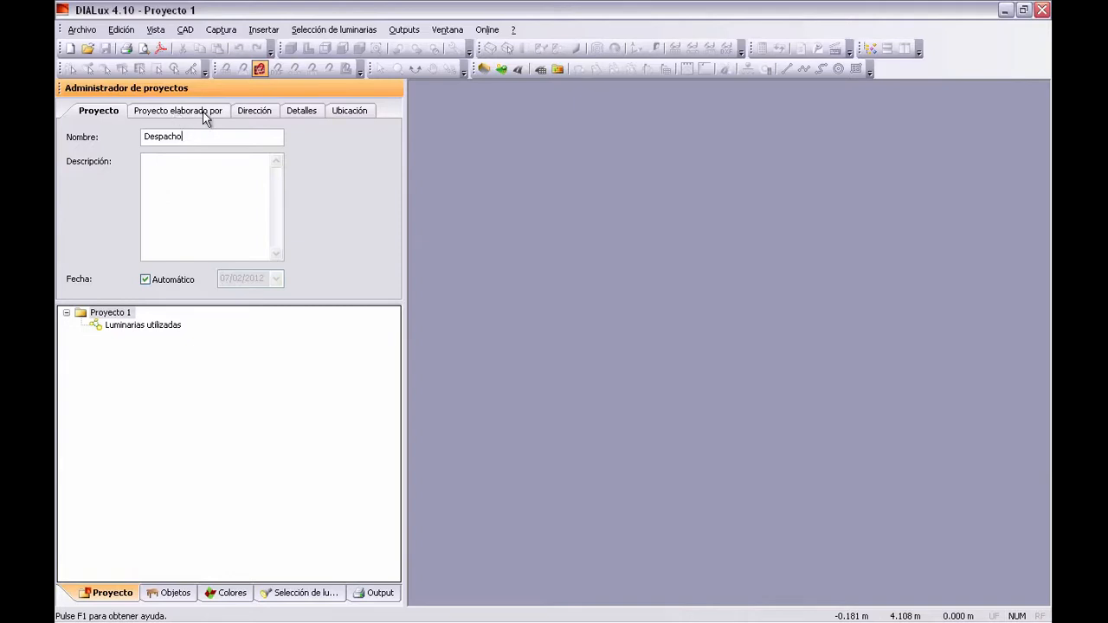
left_click(349, 113)
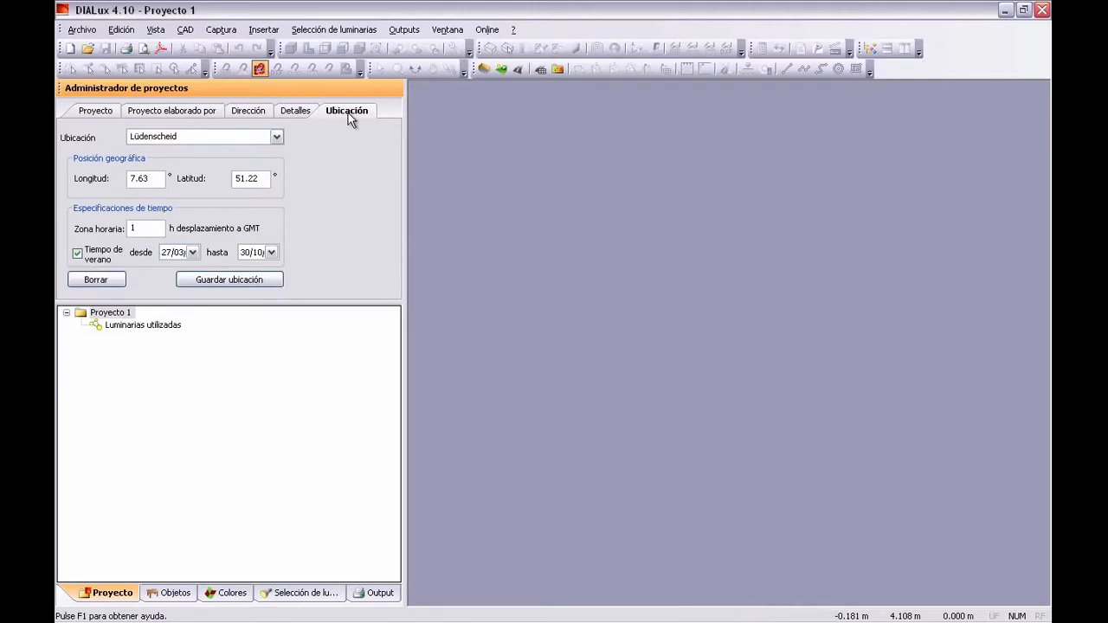
left_click(93, 112)
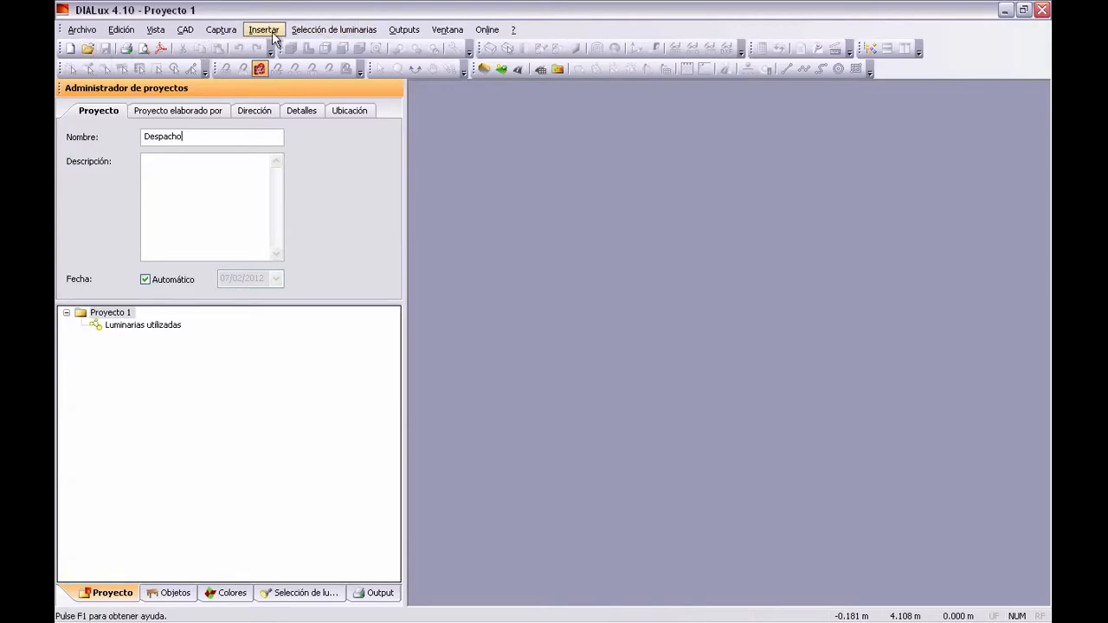
Insert a new room into the Despacho project.
left_click(108, 313)
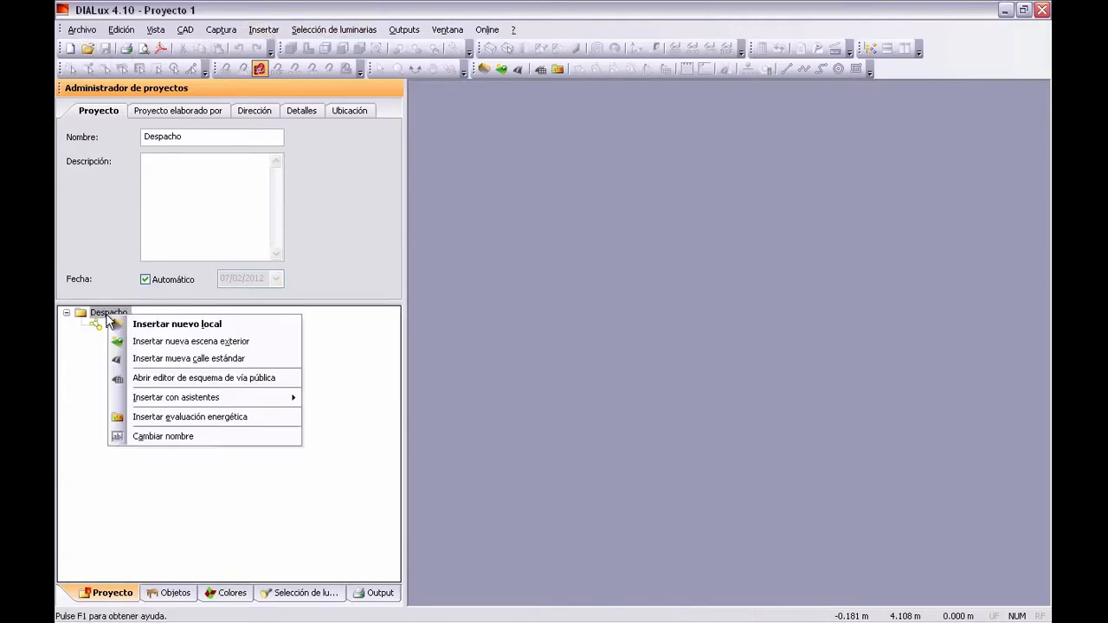
right_click(108, 314)
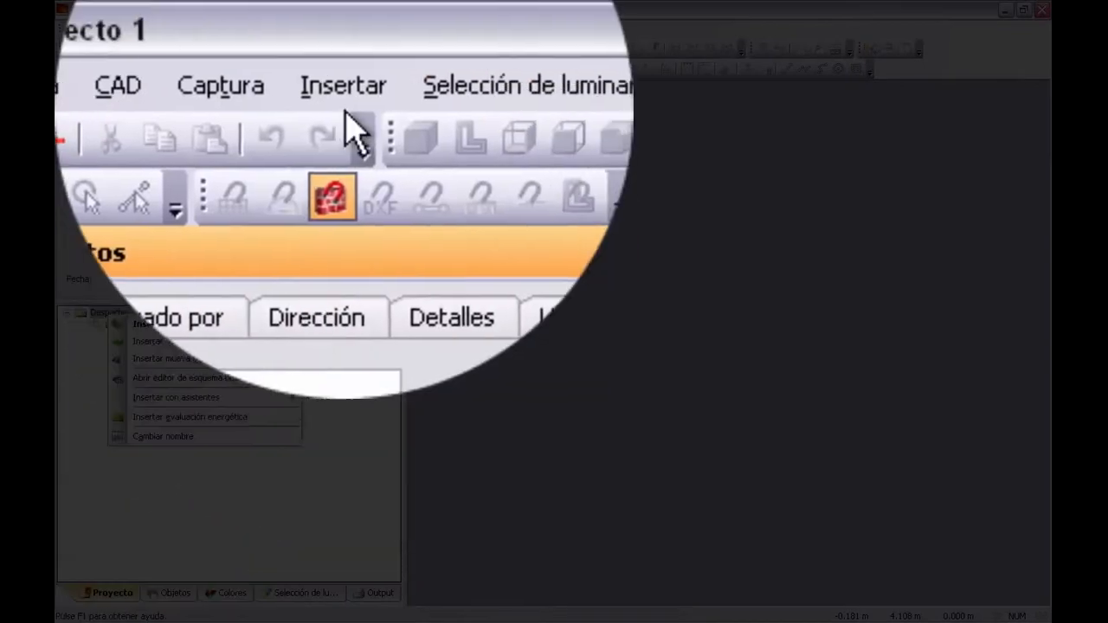
left_click(346, 87)
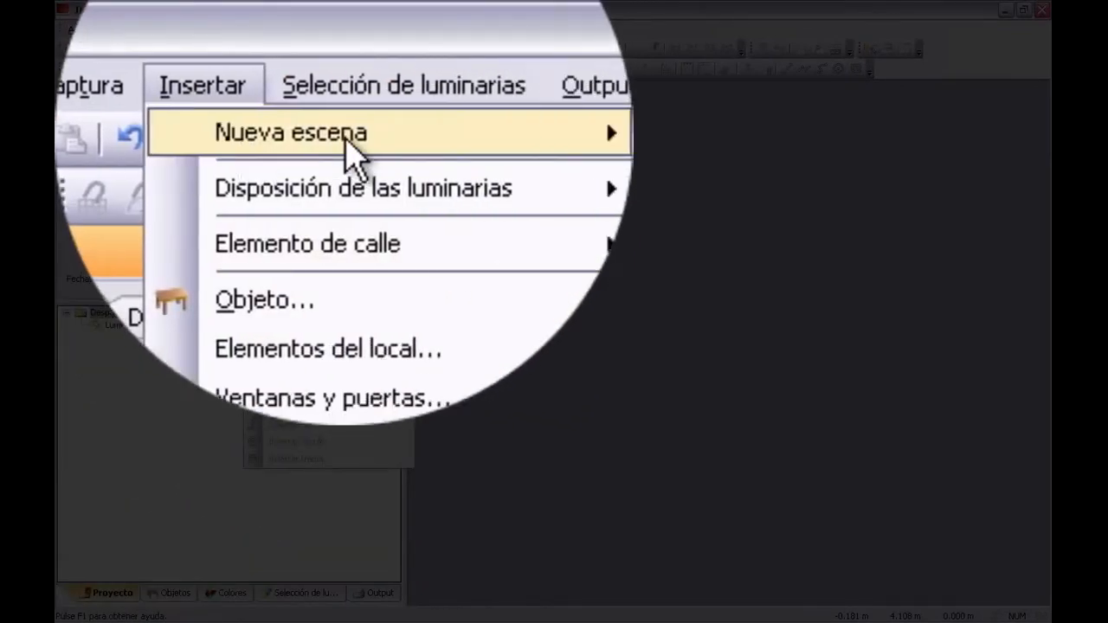
mouse_move(355, 163)
left_click(117, 314)
right_click(117, 316)
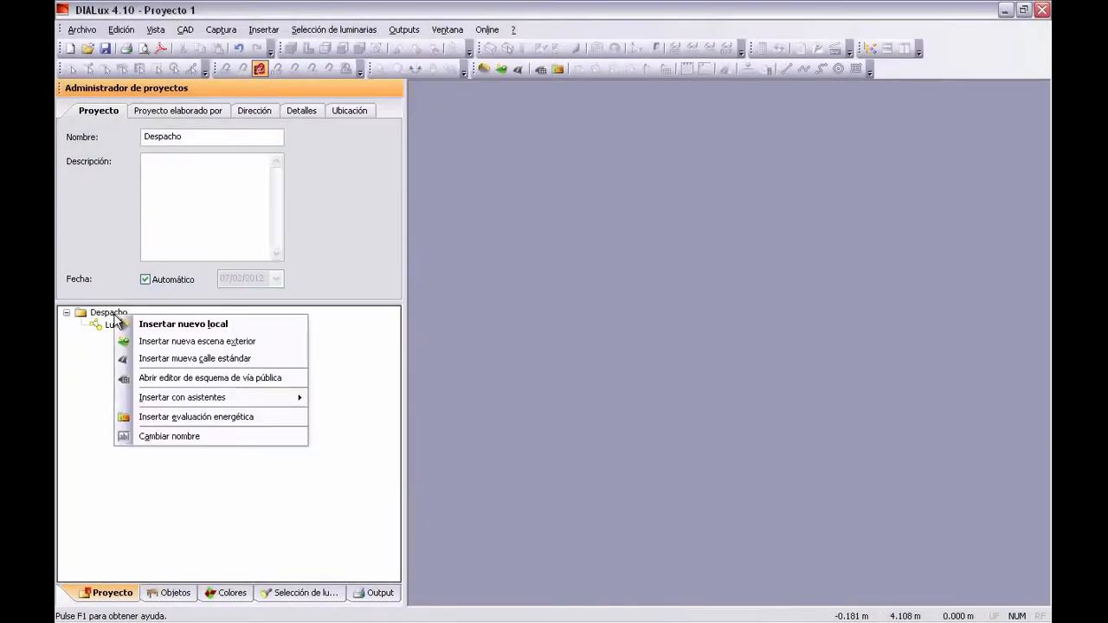
left_click(157, 329)
Set the new room's length to 7 m and width to 4 m, and accept its geometry.
double_click(141, 154)
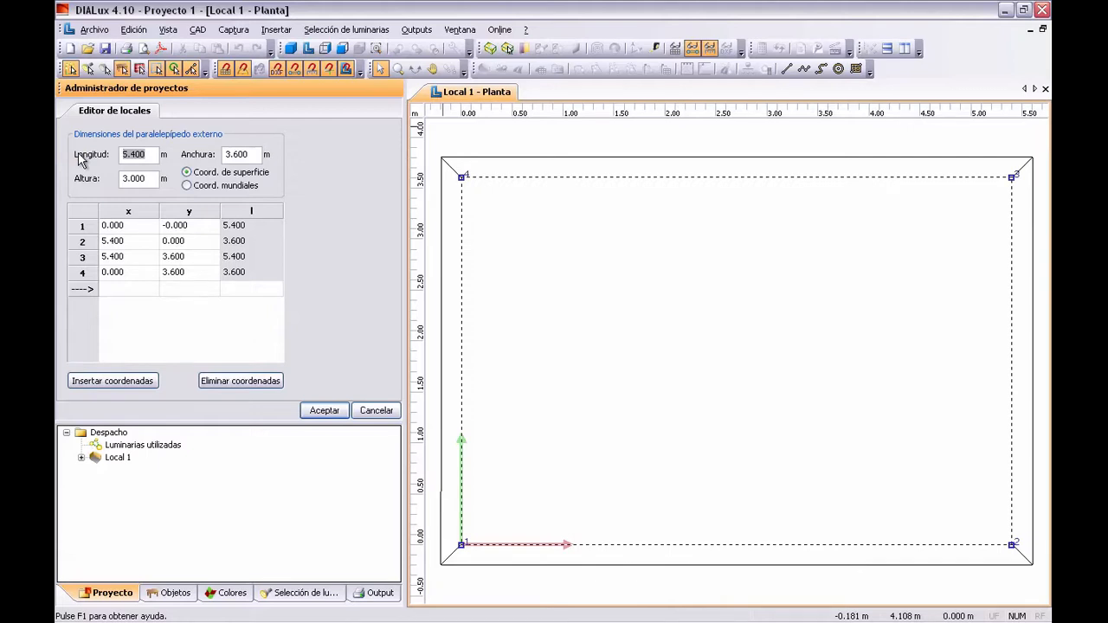
type("7")
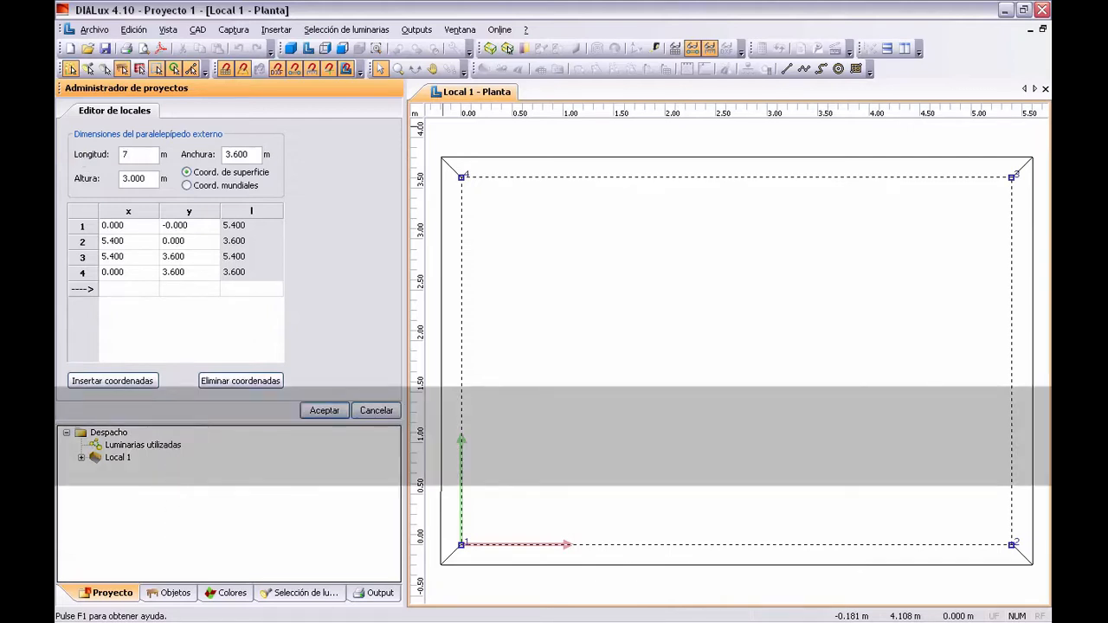
key("Tab")
type("4")
key("Tab")
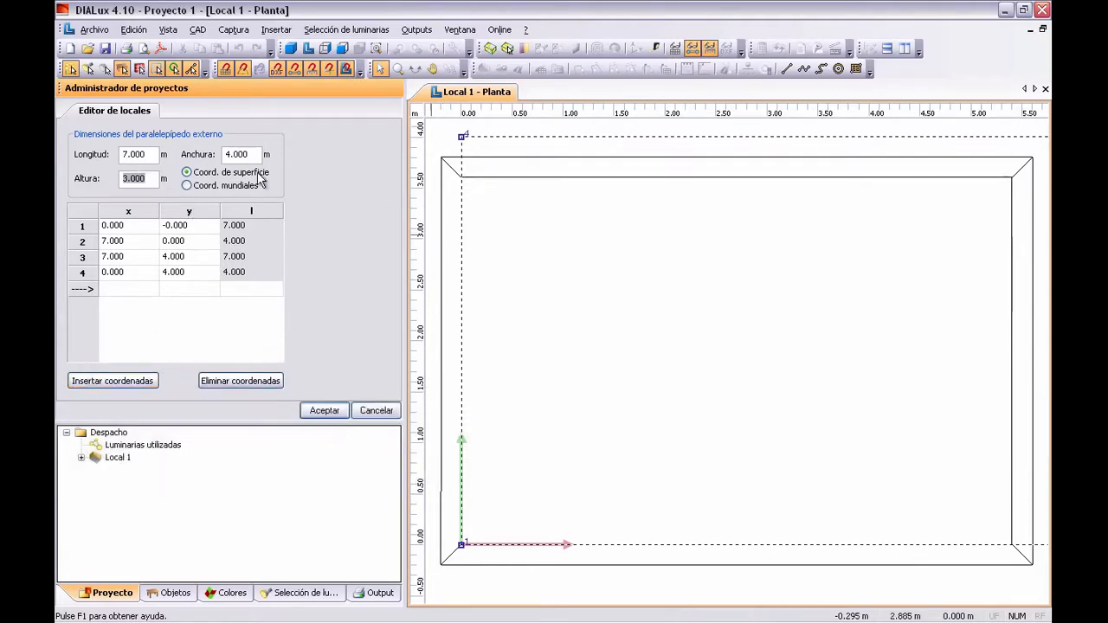
left_click(324, 412)
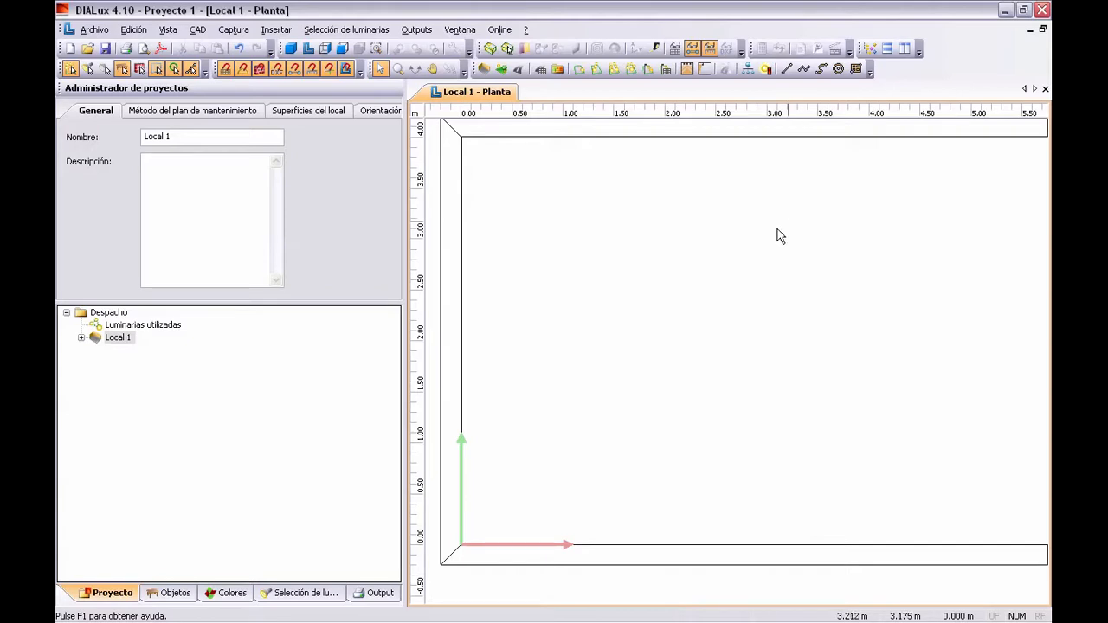
scroll(784, 268, "down", 2)
middle_click_drag(785, 267, 737, 270)
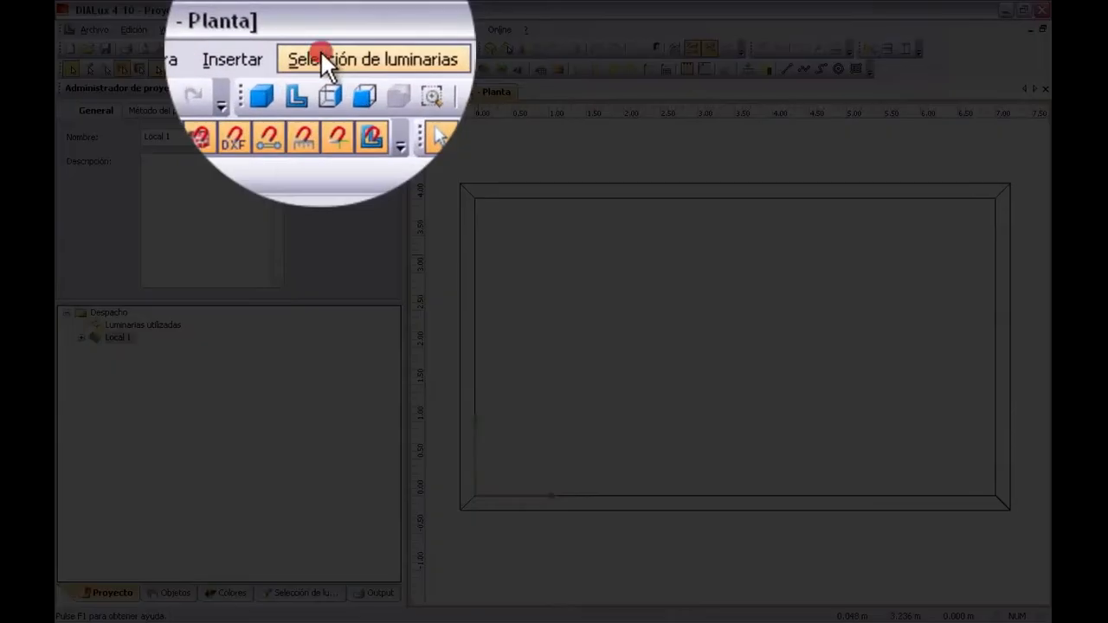
Review the luminaire selection sources, including the recently used luminaires, and open the Indal DIALux catalogue.
left_click(320, 28)
mouse_move(329, 46)
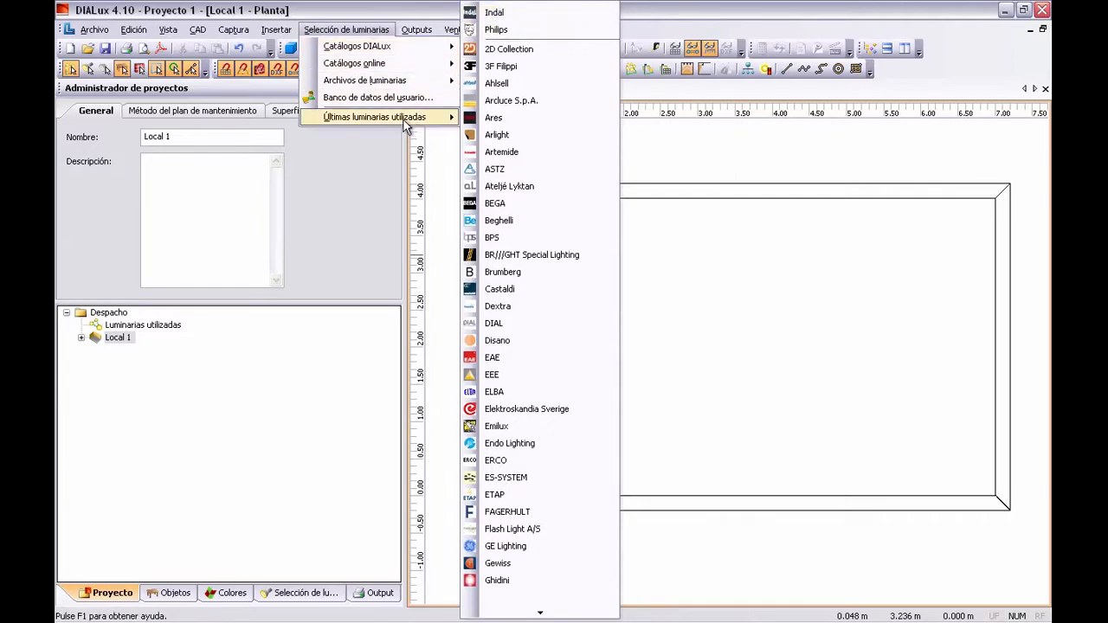
mouse_move(405, 120)
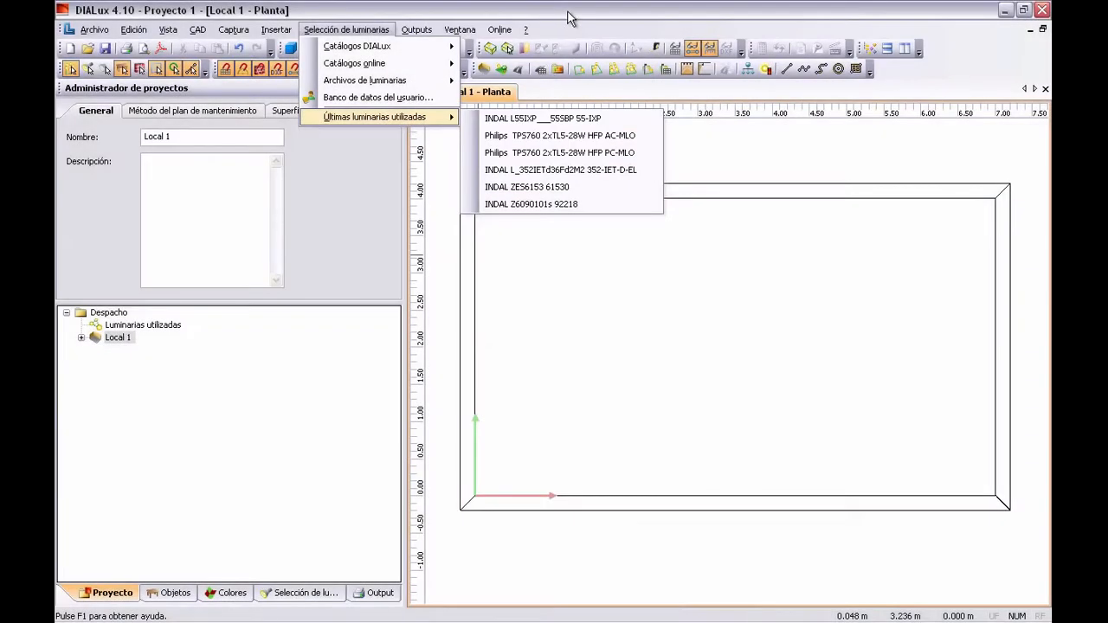
left_click(568, 12)
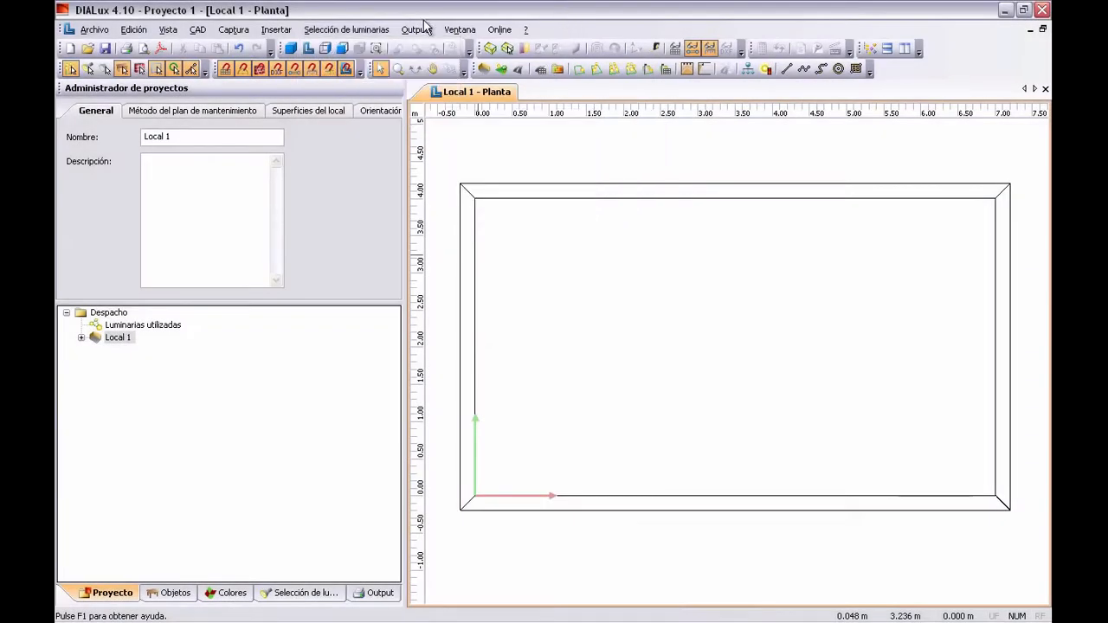
left_click(370, 32)
mouse_move(366, 47)
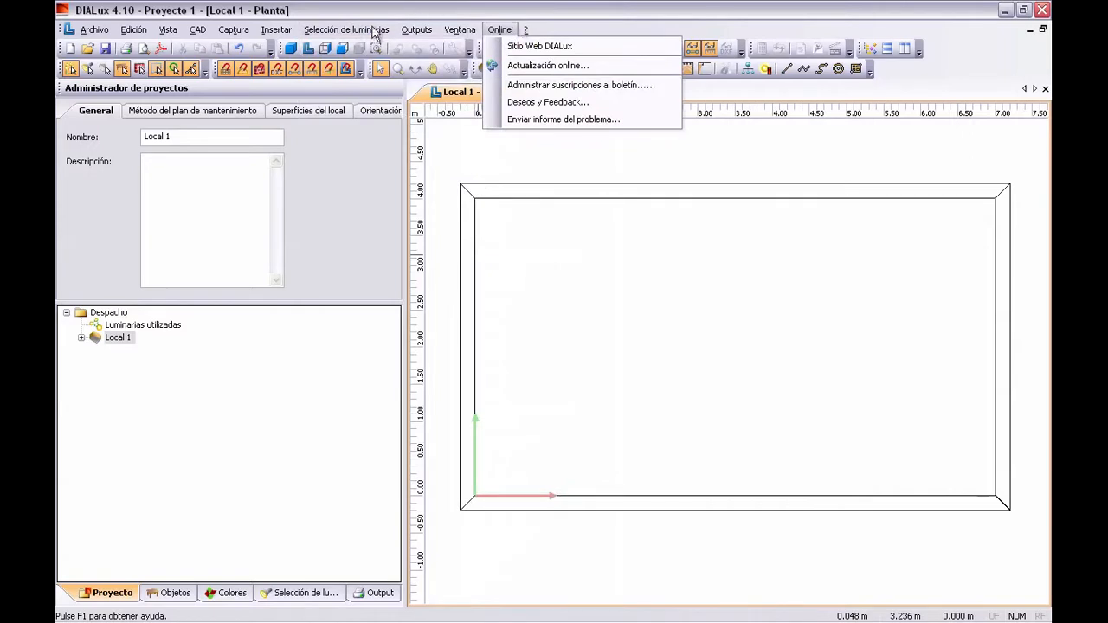
left_click(376, 29)
left_click(512, 28)
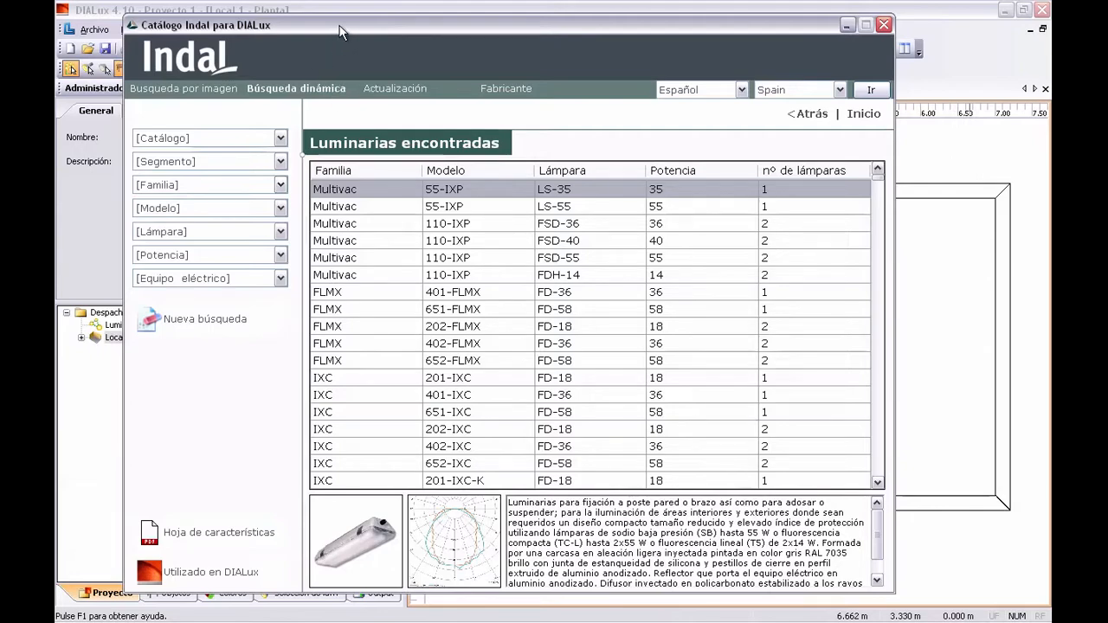
left_click_drag(503, 32, 344, 528)
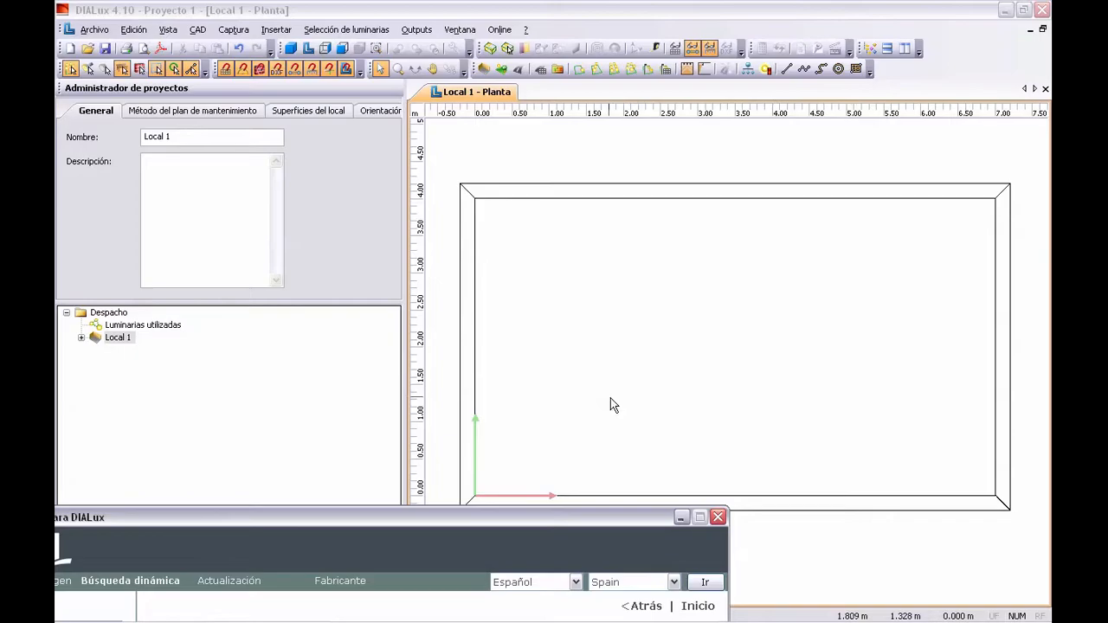
left_click_drag(368, 515, 530, 19)
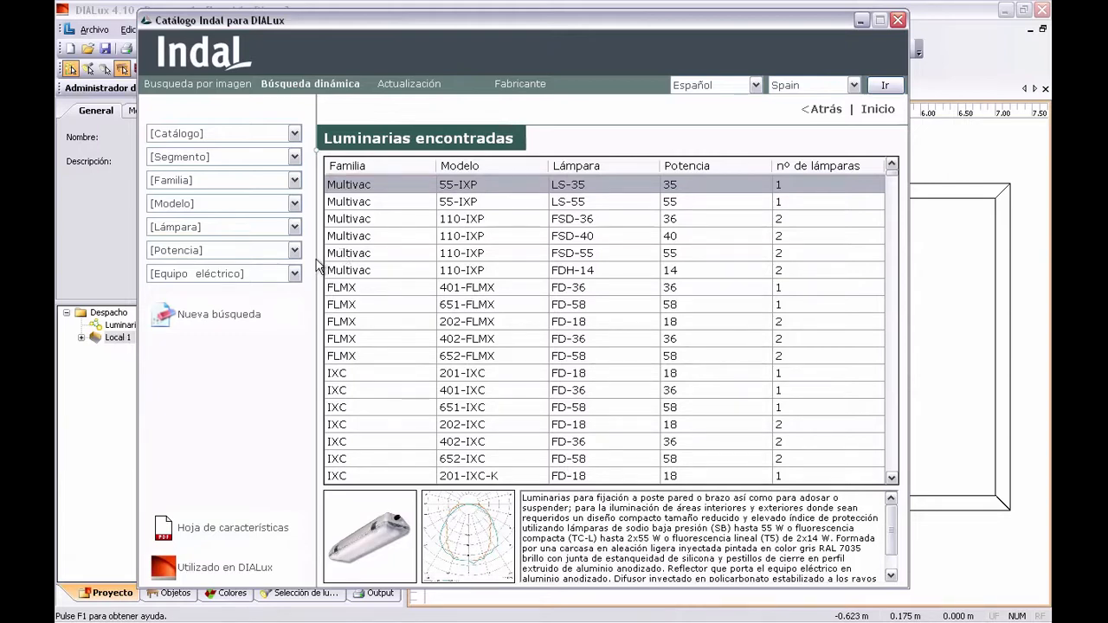
Filter the catalogue to the Star family, sort by model, and add the 92218 luminaire to the project.
left_click(294, 181)
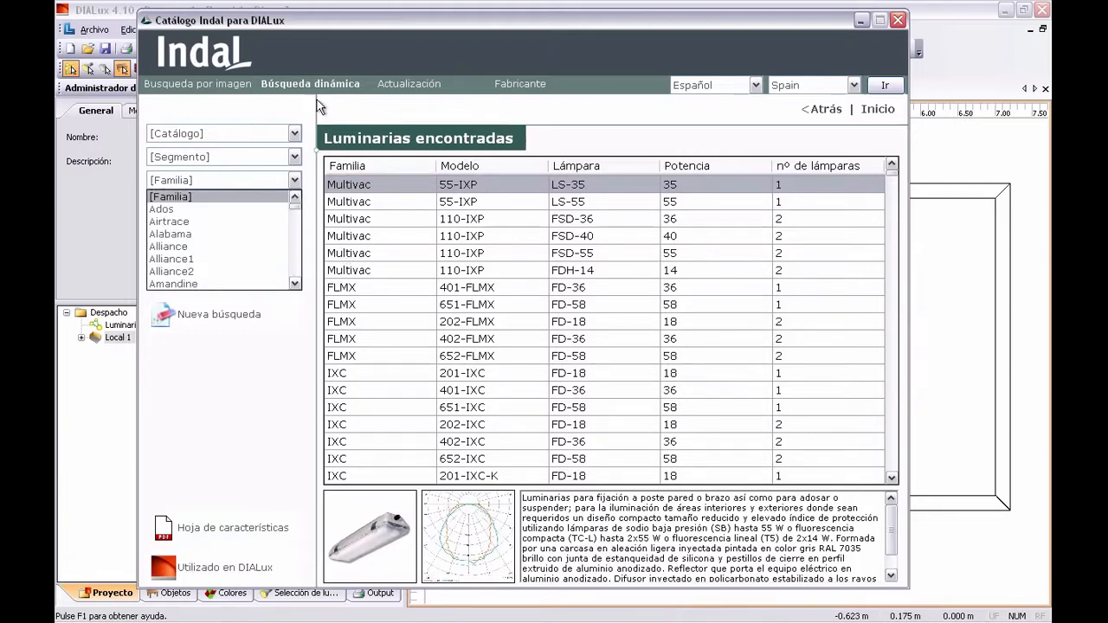
left_click_drag(297, 205, 295, 266)
left_click(206, 235)
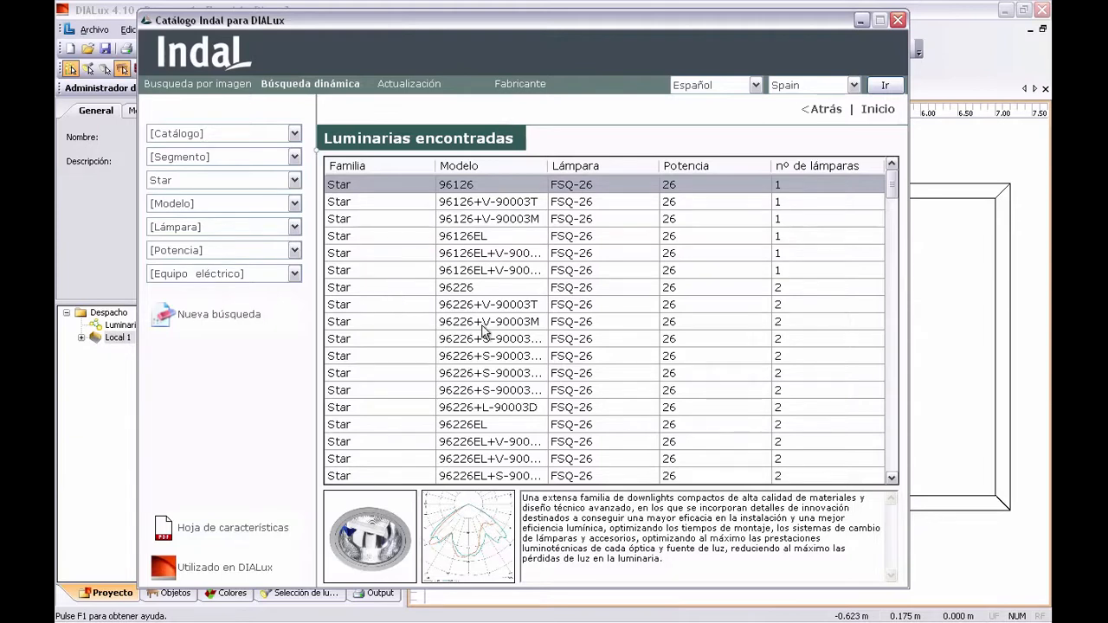
left_click(471, 168)
scroll(472, 268, "down", 5)
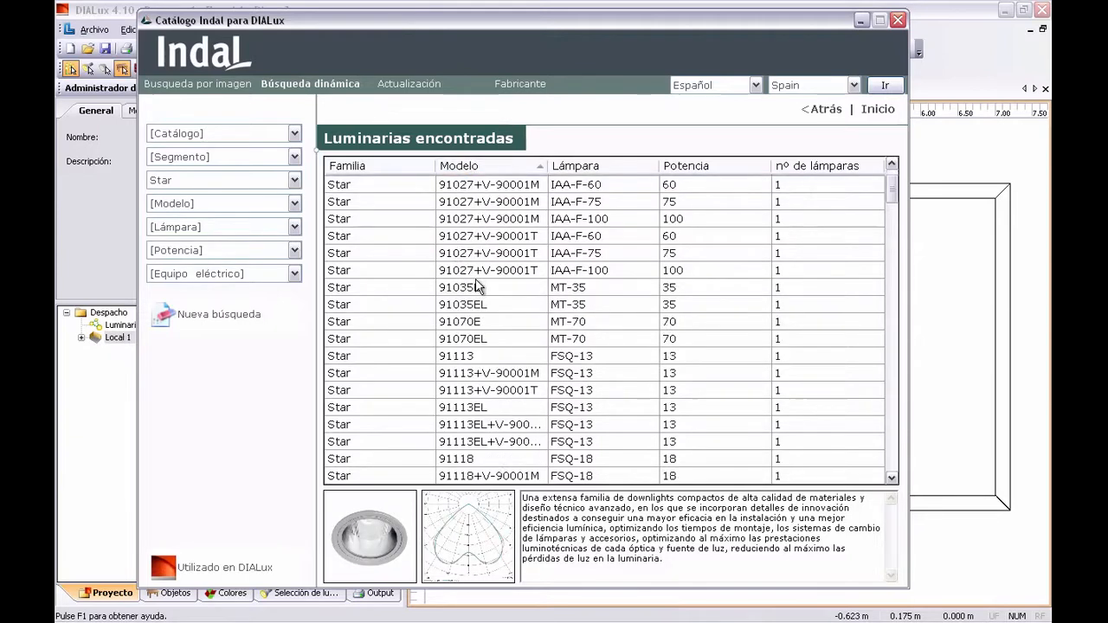
scroll(479, 286, "down", 1)
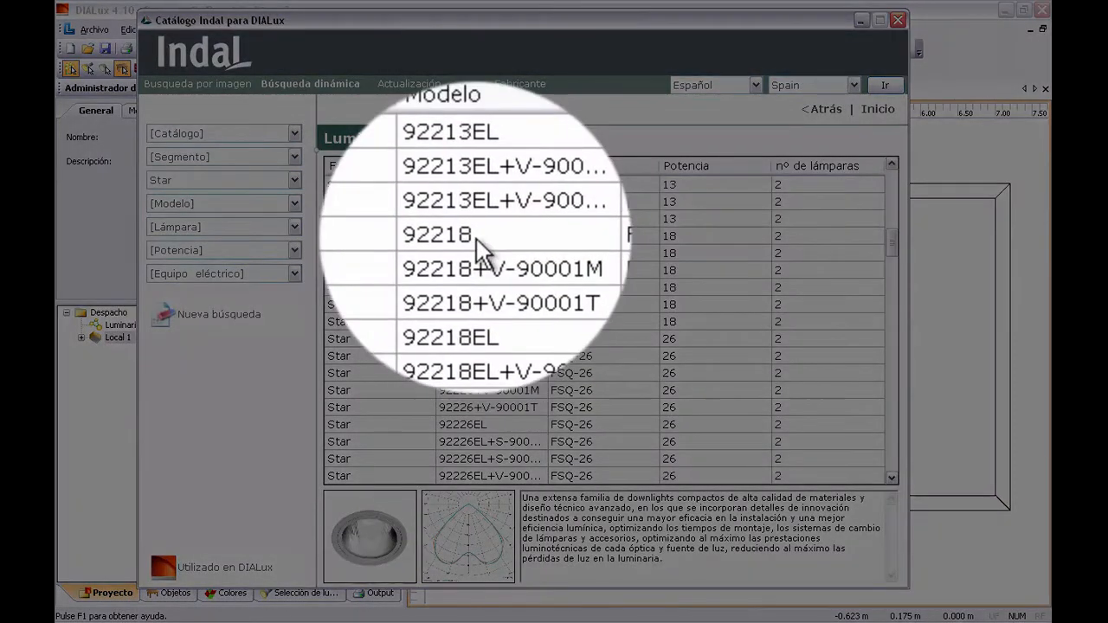
left_click(474, 236)
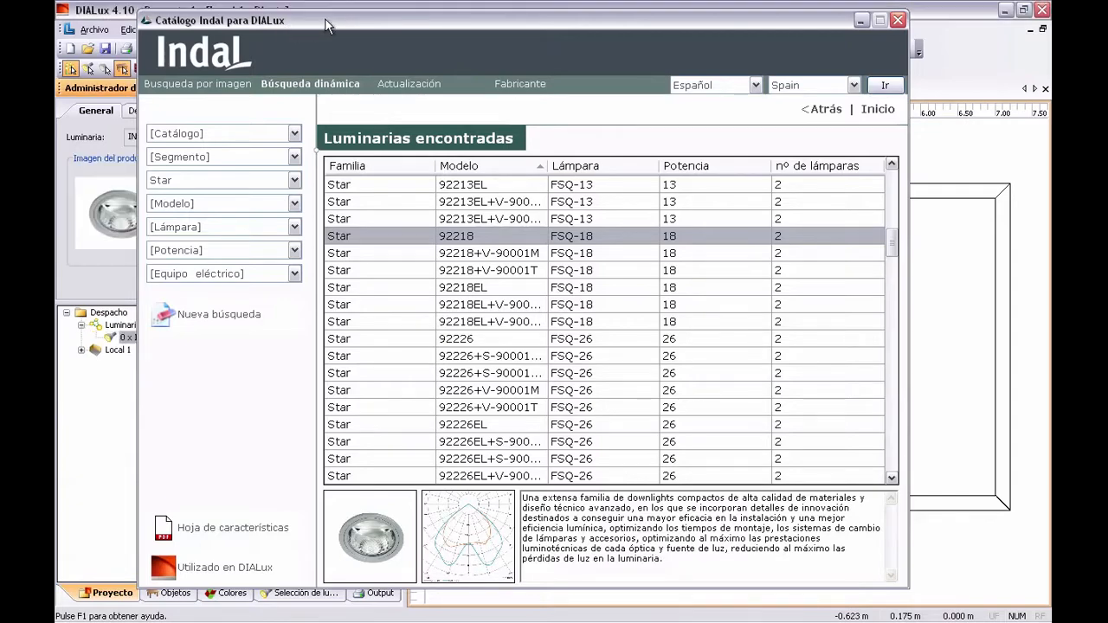
Filter the catalogue to the Vega ++ family and add the 61530 luminaire with two FDH-35 lamps to the project.
left_click_drag(325, 18, 355, 8)
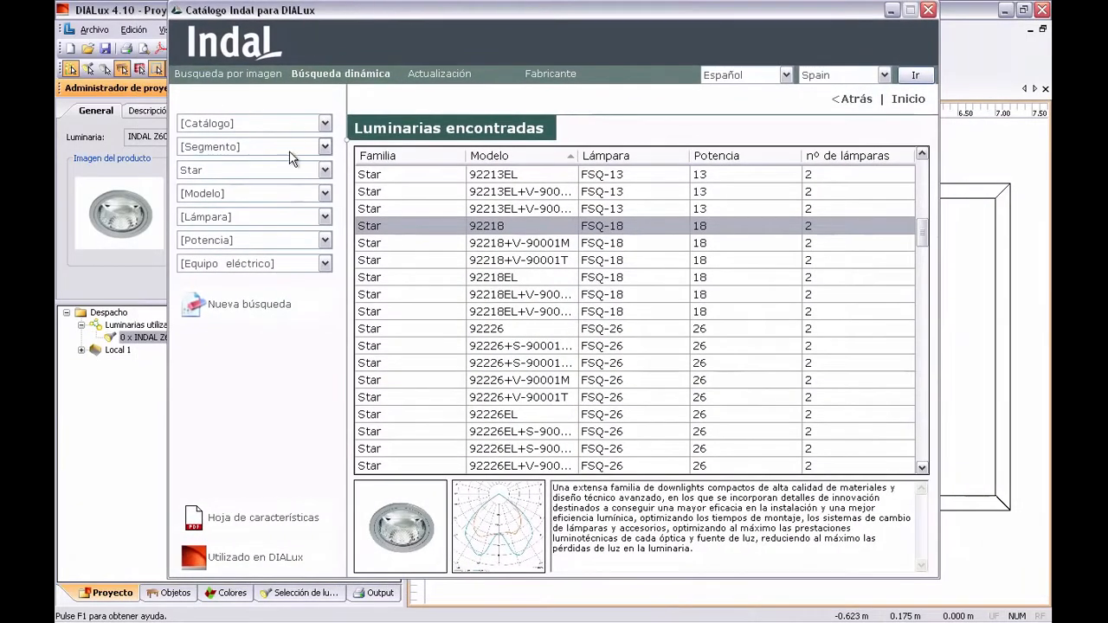
left_click(325, 170)
left_click(325, 189)
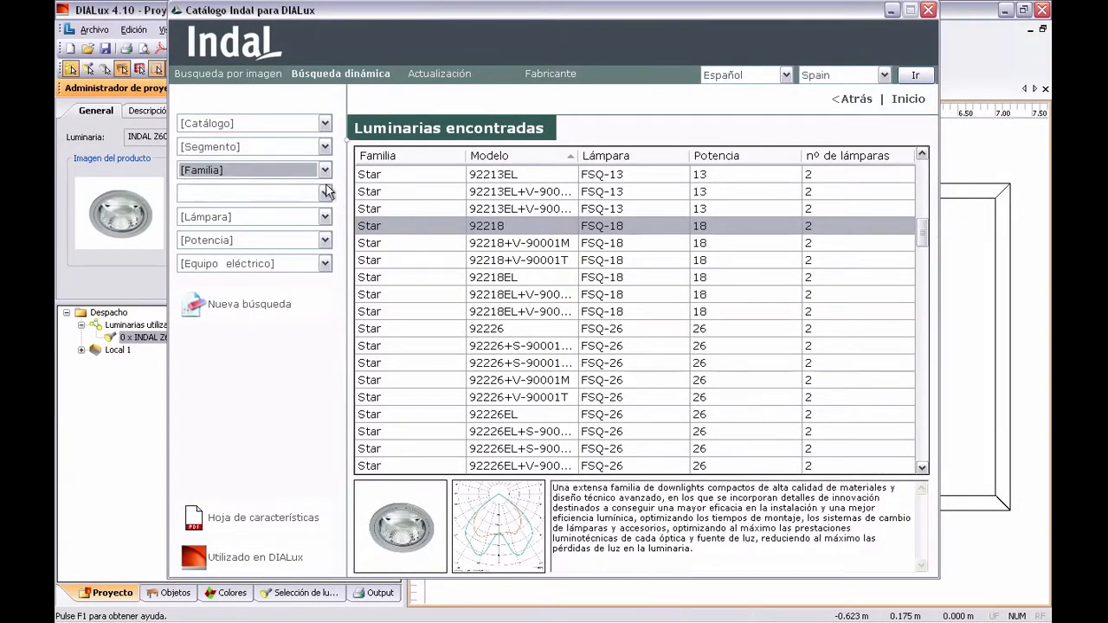
left_click(325, 171)
left_click_drag(328, 197, 332, 270)
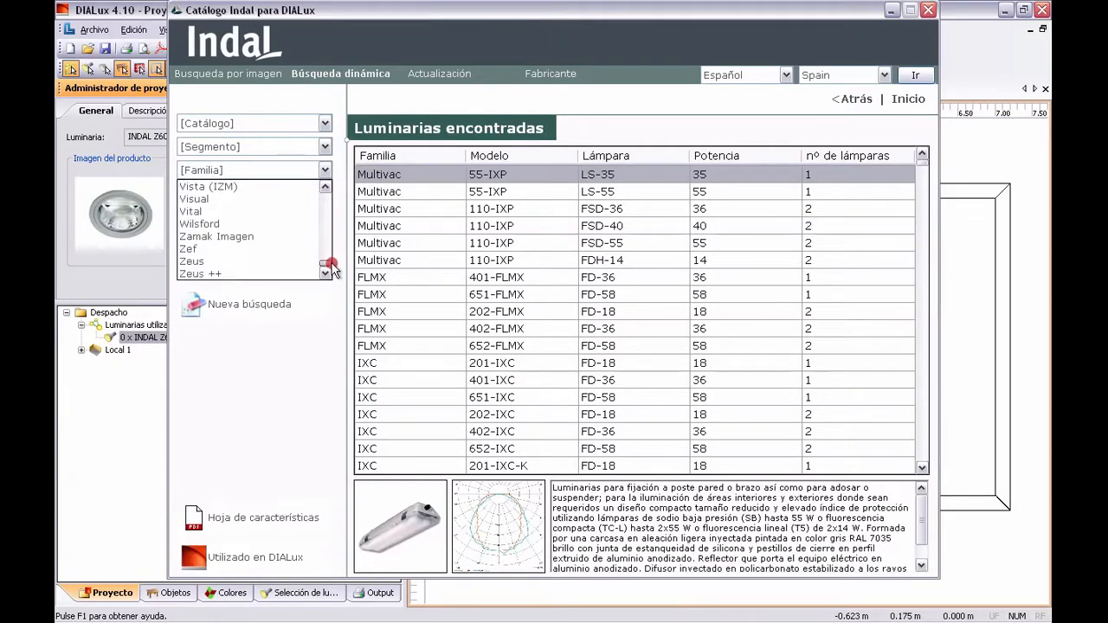
scroll(253, 248, "up", 3)
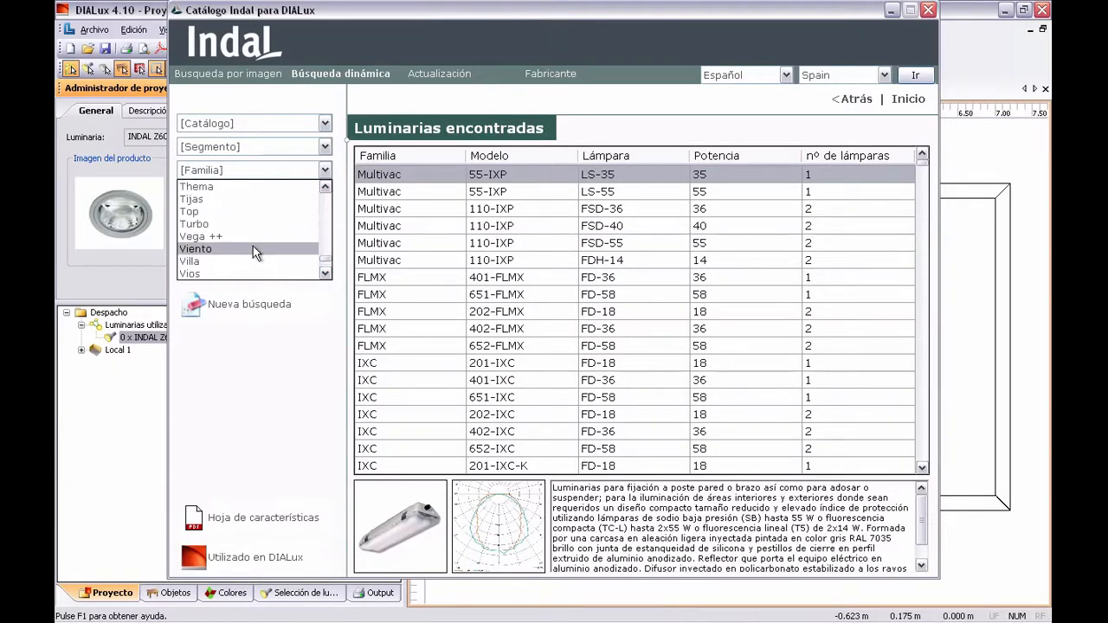
scroll(247, 238, "up", 2)
scroll(225, 225, "down", 3)
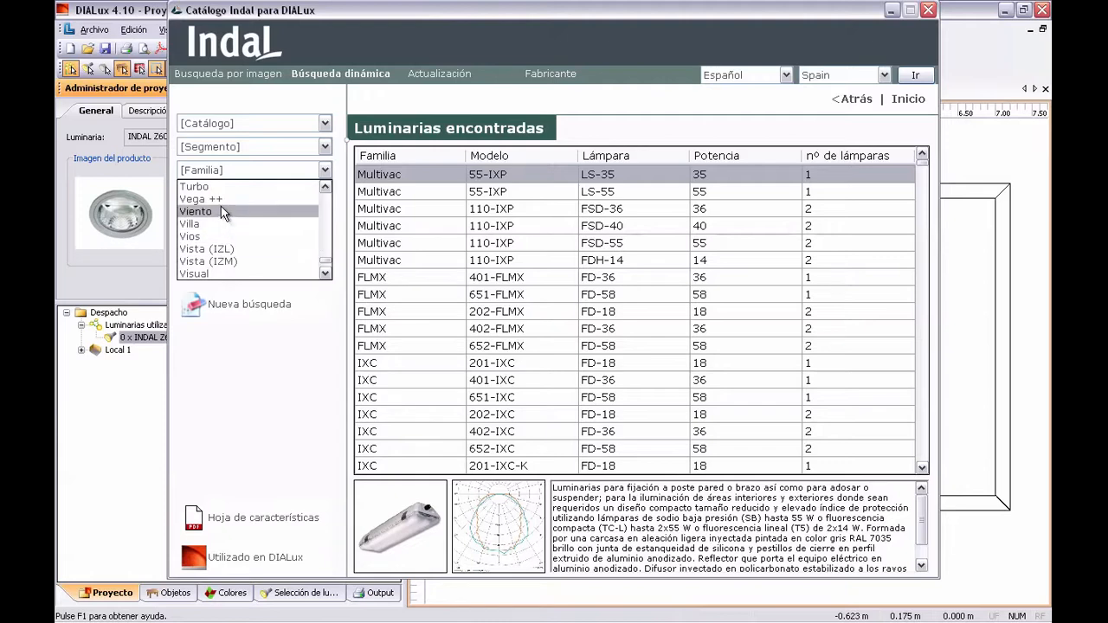
left_click(221, 199)
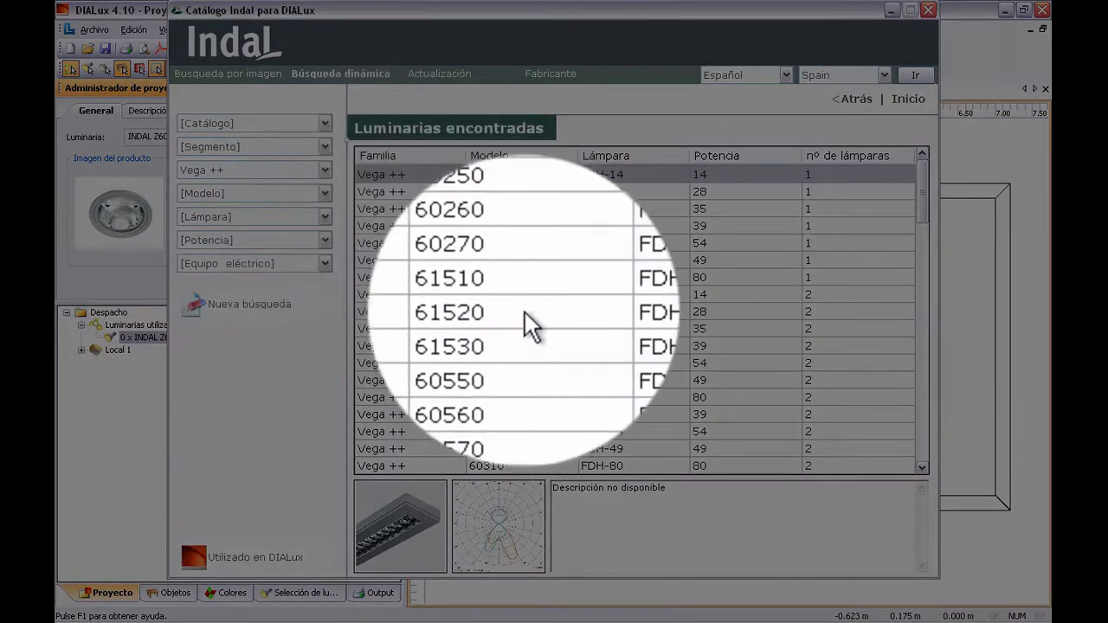
left_click(507, 330)
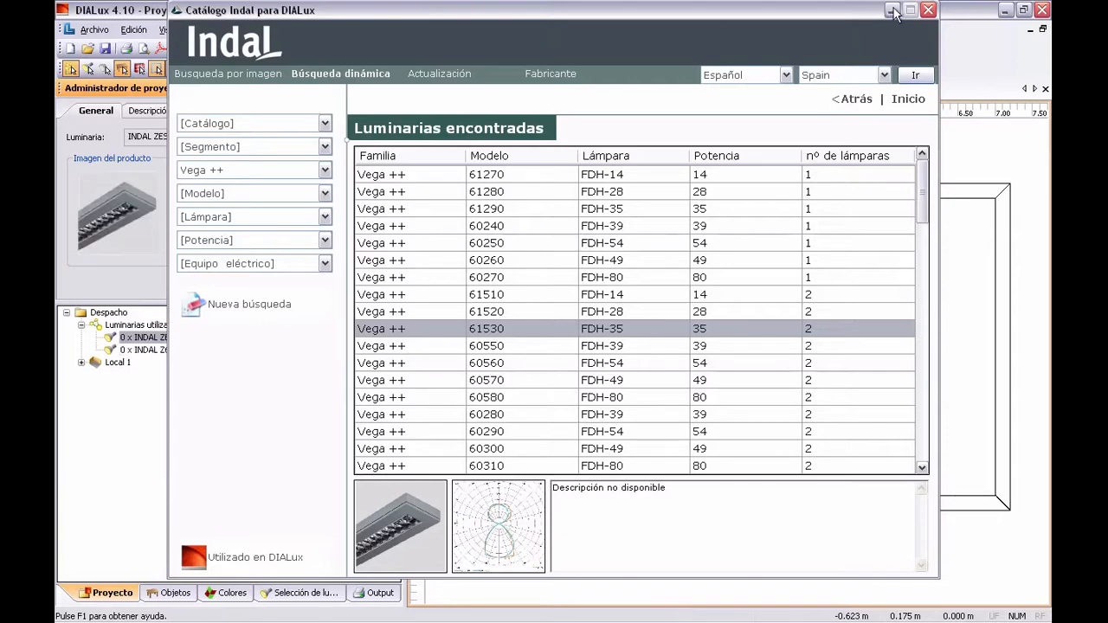
Close the Indal catalogue and check the product details of both luminaires added to the project.
left_click(930, 11)
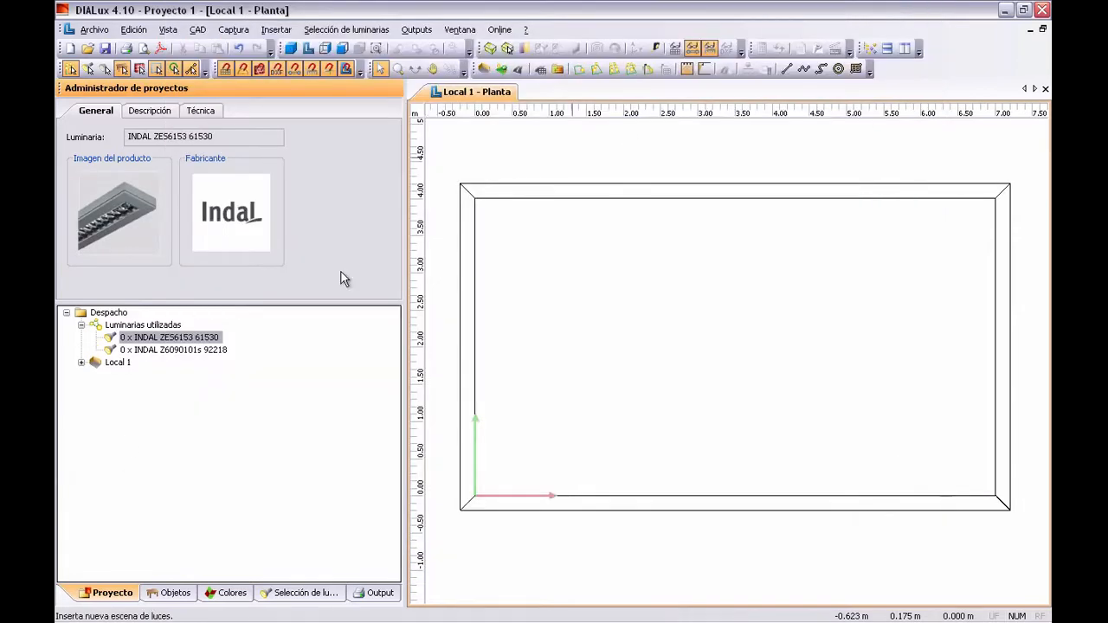
left_click(193, 350)
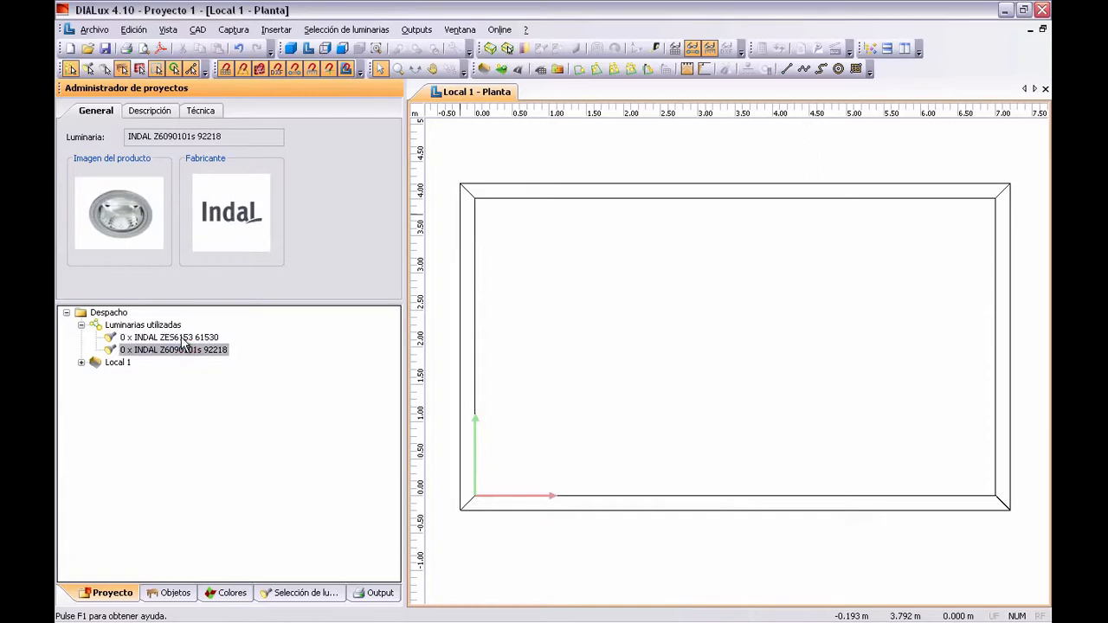
left_click(182, 337)
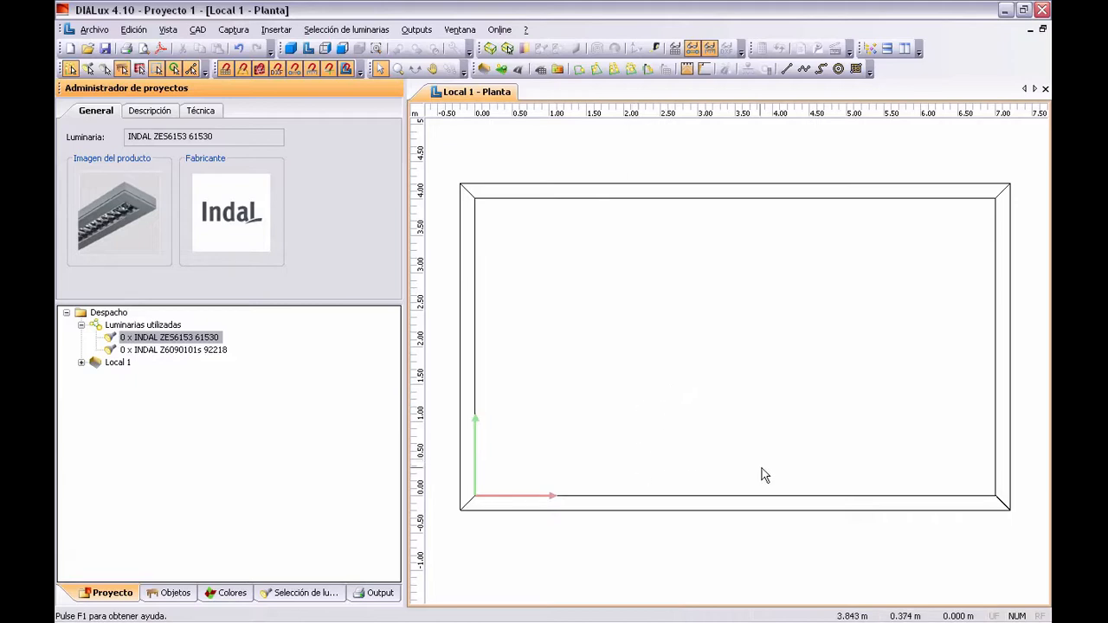
Insert a calculation surface in the room's plan at about X 3.4 m, Y 0.9 m.
left_click(165, 599)
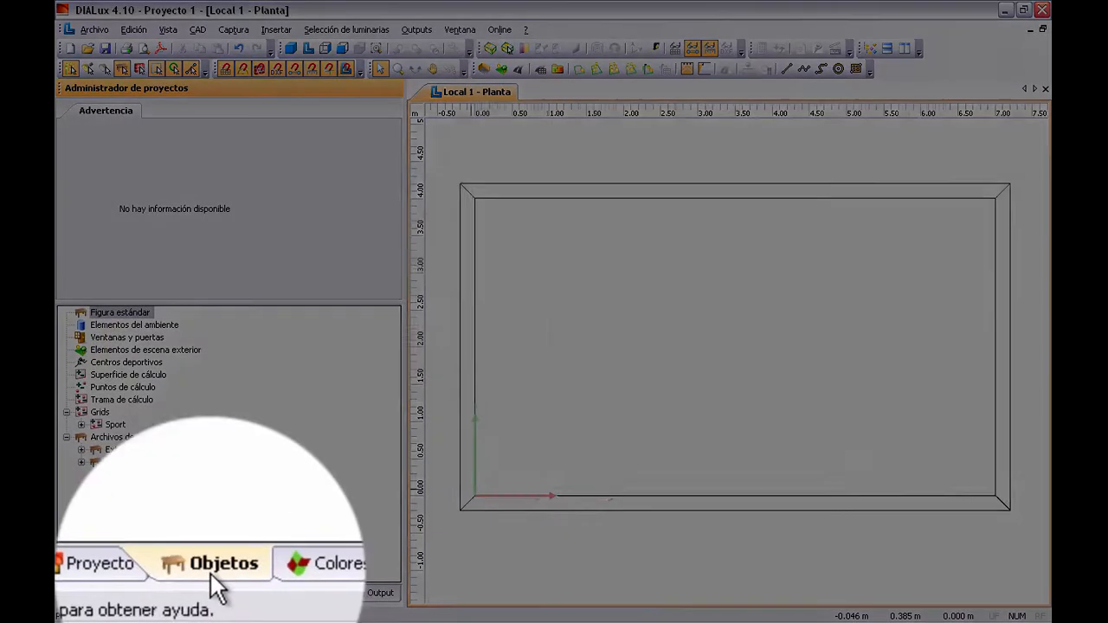
left_click(210, 372)
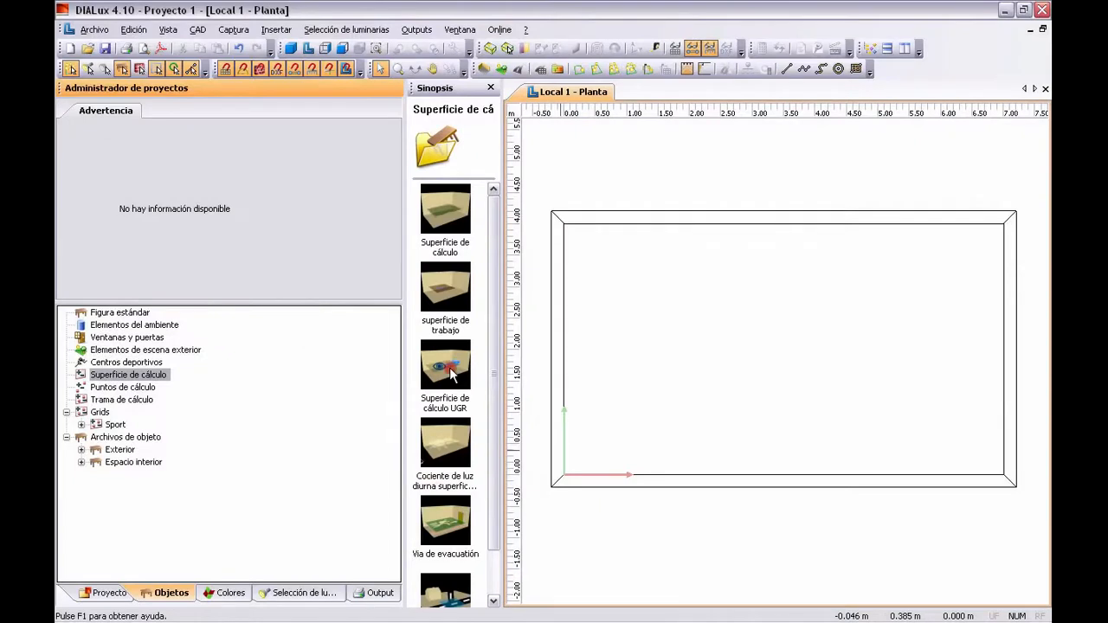
left_click(450, 368)
left_click(453, 221)
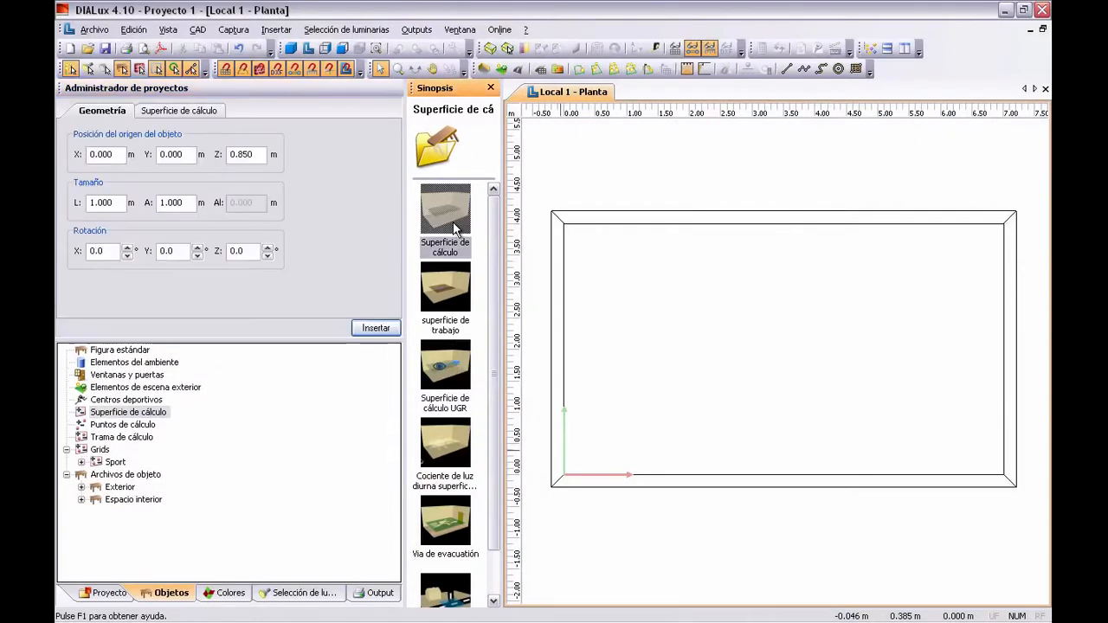
mouse_move(453, 222)
left_mouse_down()
mouse_move(440, 208)
mouse_move(641, 265)
mouse_move(806, 426)
mouse_move(778, 421)
left_mouse_up()
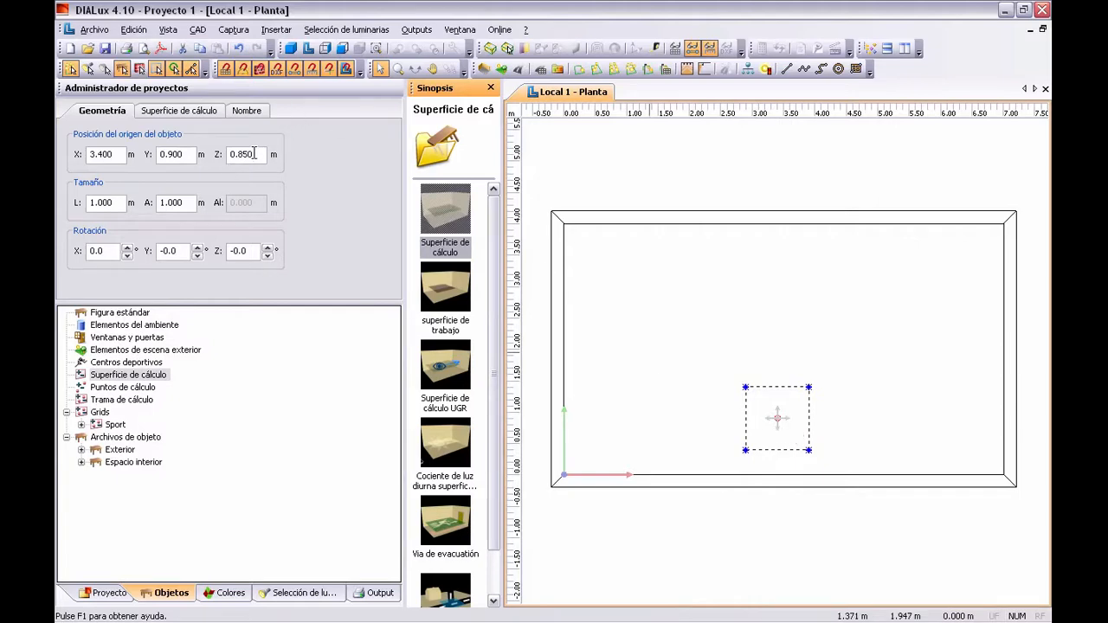
left_click_drag(255, 154, 211, 154)
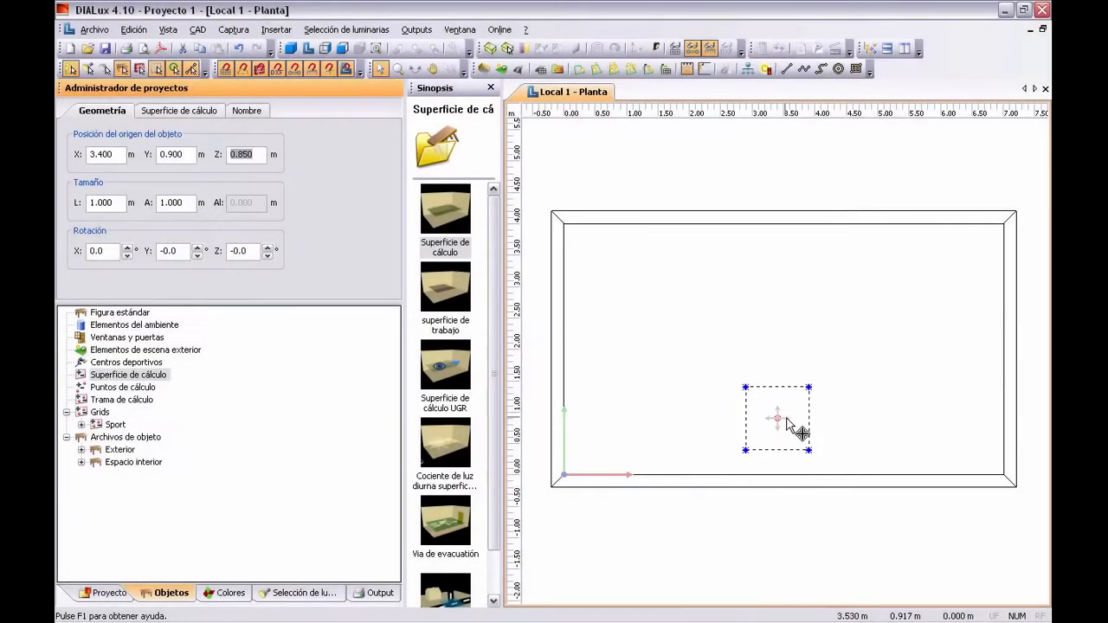
left_click(795, 430)
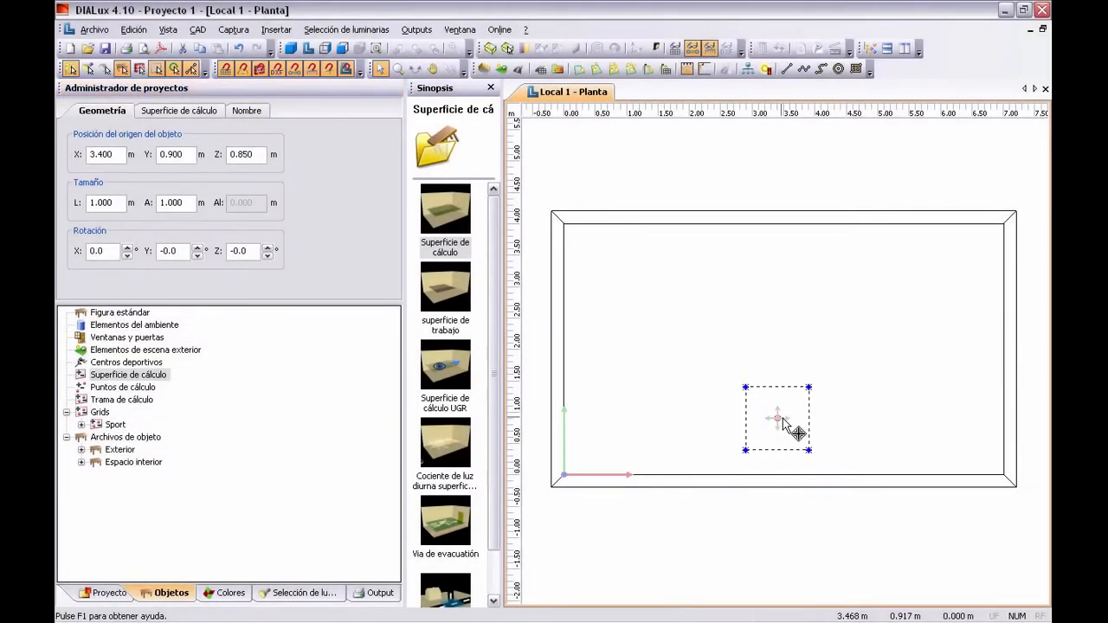
Set the calculation surface's size to 2 m long and 0.8 m wide.
left_click_drag(108, 203, 59, 208)
type("2")
key("Tab")
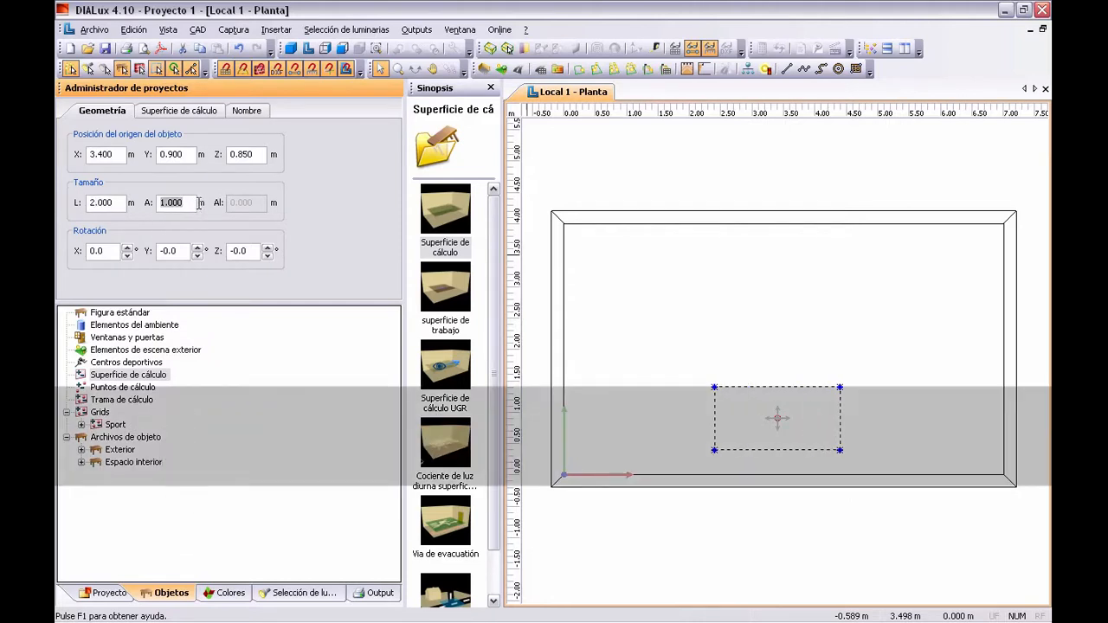
type("0.8")
key("Tab")
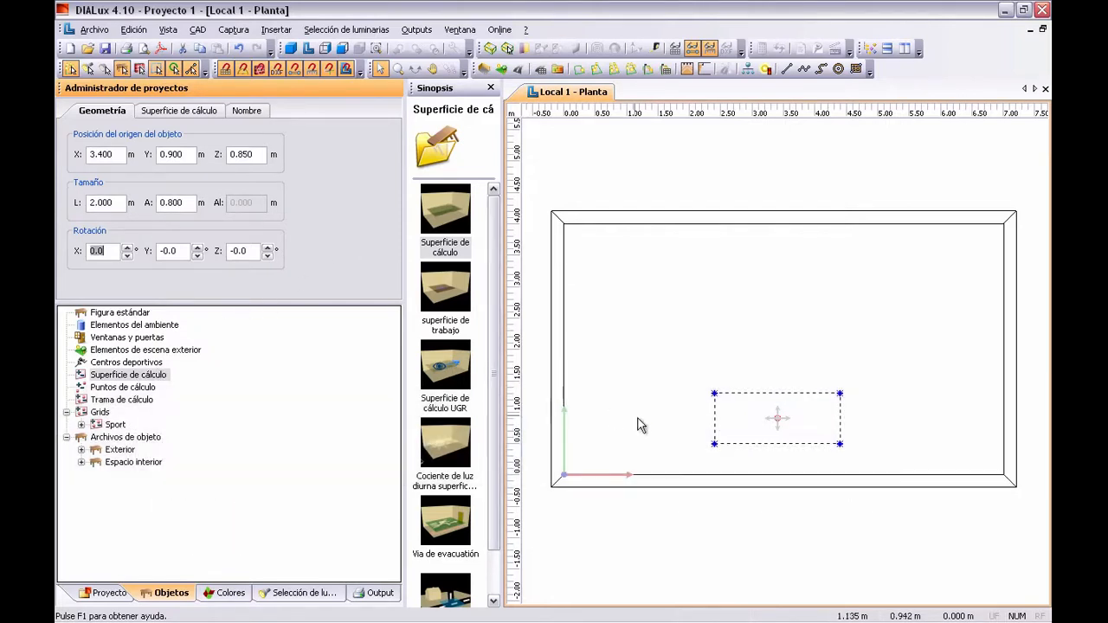
Centre the calculation surface in the room's space.
left_click(110, 593)
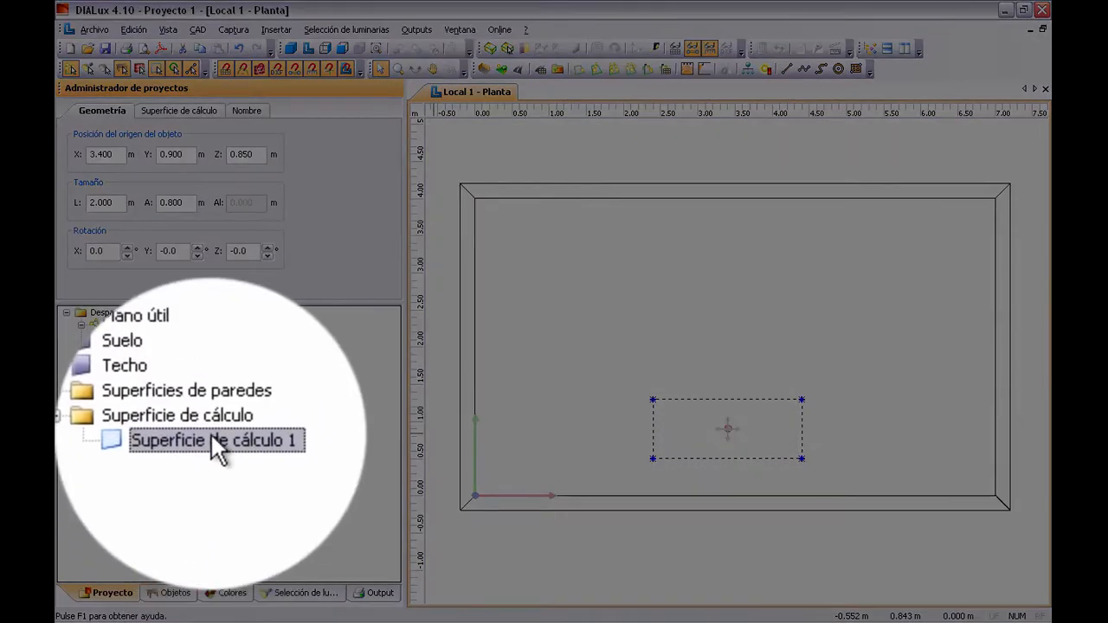
right_click(176, 436)
mouse_move(260, 299)
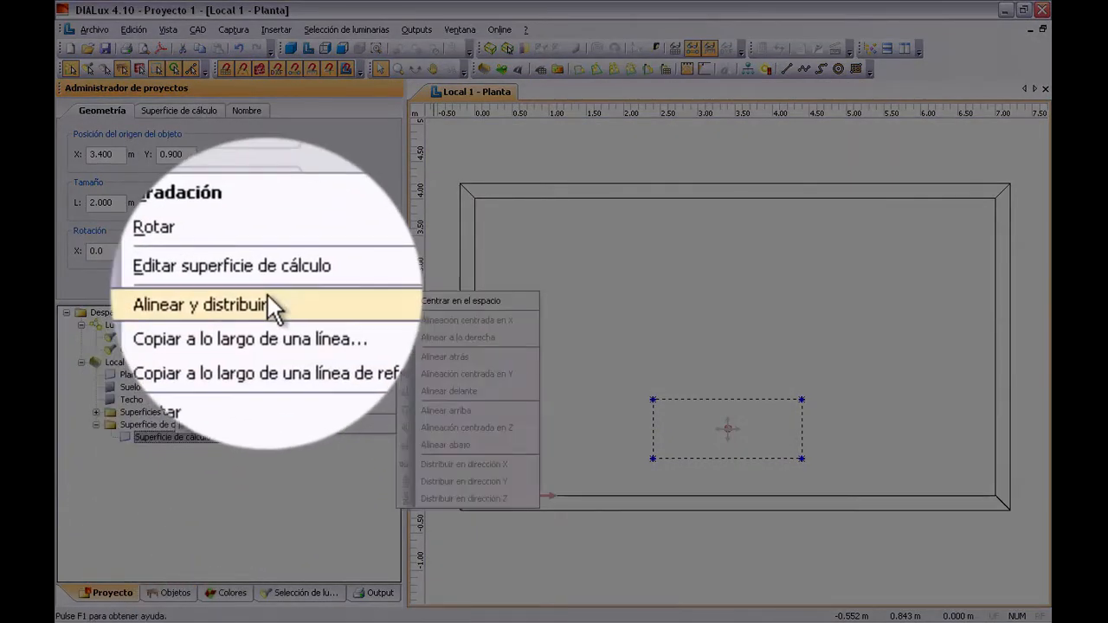
left_click(426, 299)
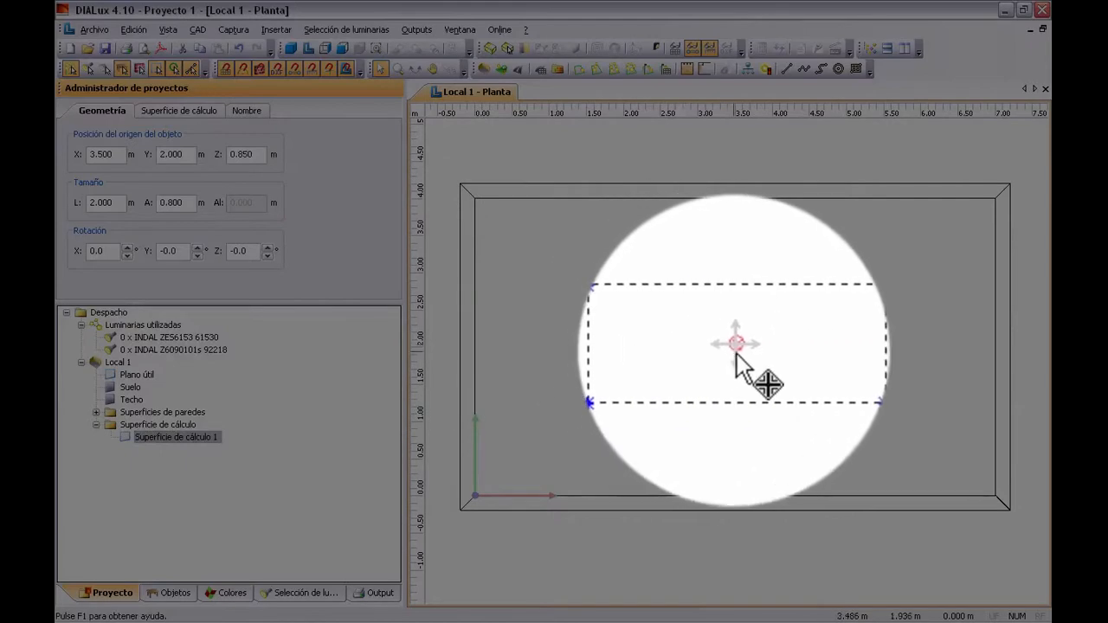
Move the calculation surface down towards the room's lower wall and set its origin's Y position to 1 m.
left_click_drag(736, 348, 738, 438)
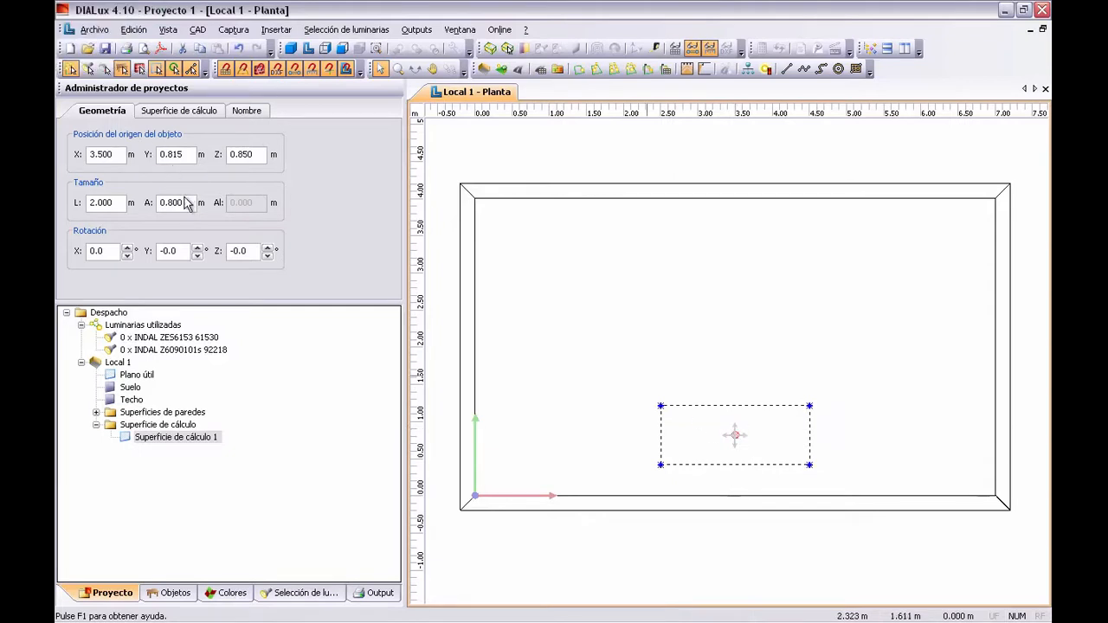
left_click_drag(188, 155, 128, 157)
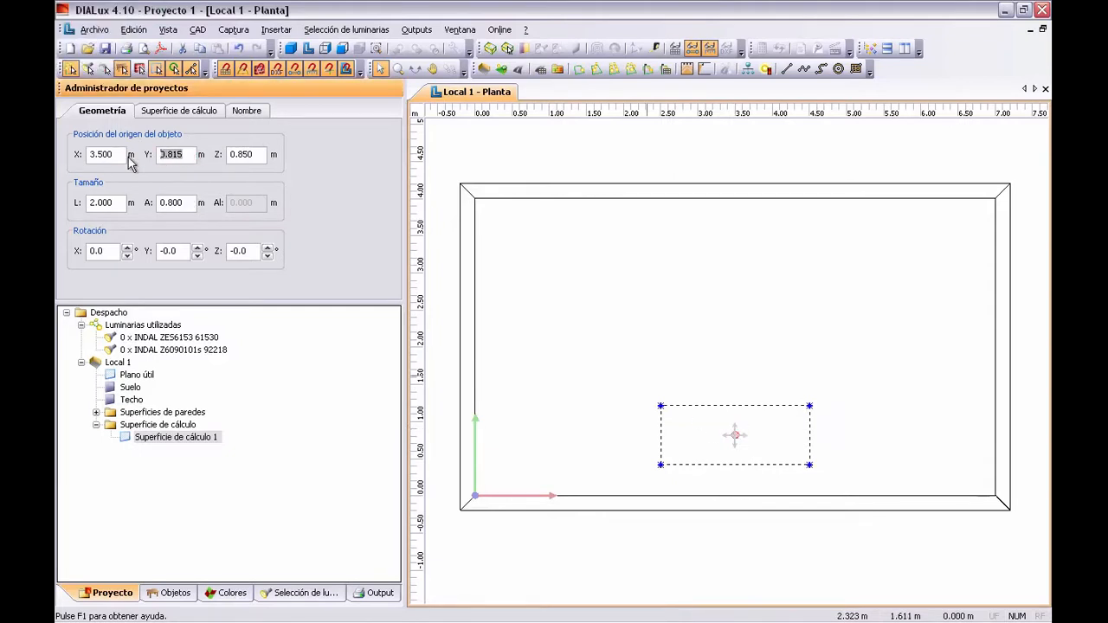
type("1")
key("Return")
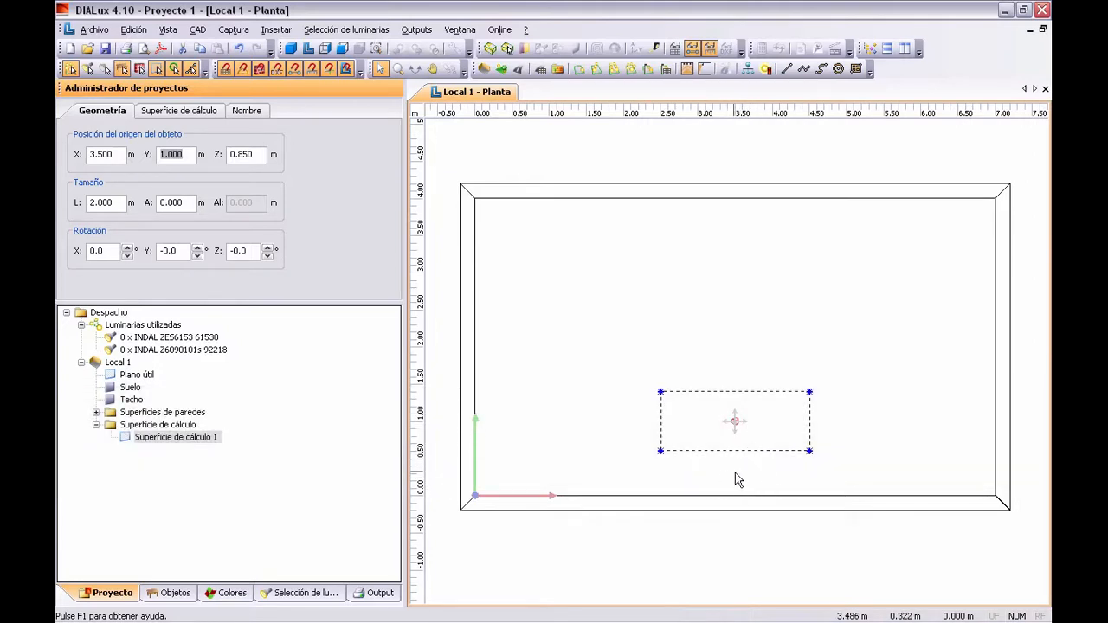
left_click(863, 461)
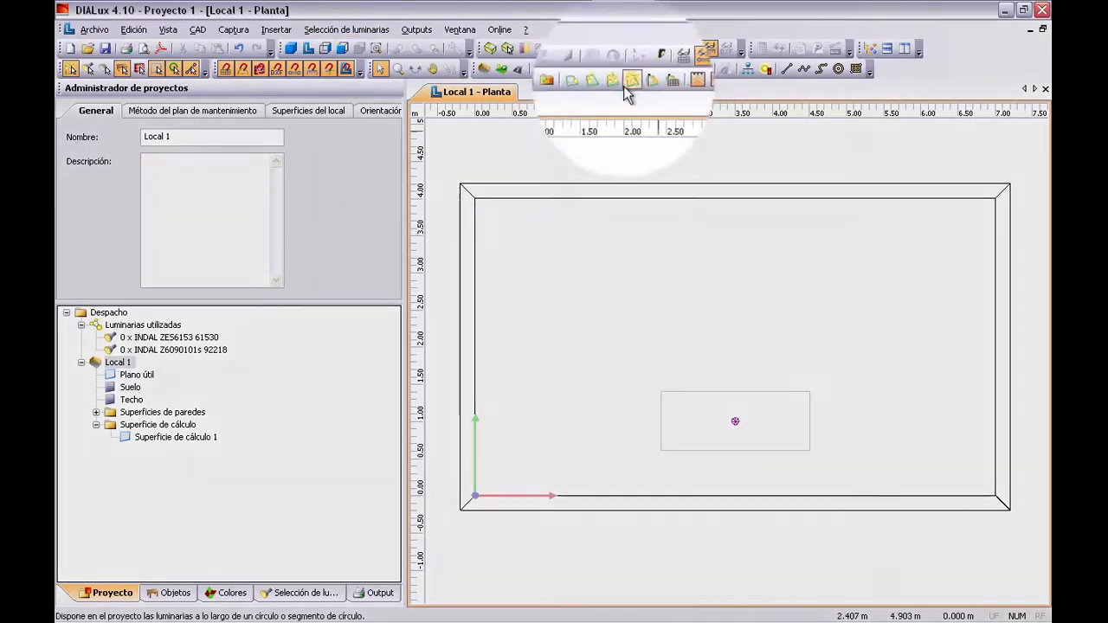
Start a field arrangement of luminaires, choose INDAL Z6090101s 92218 for it and open its mounting settings at the estimated illuminance.
left_click(615, 69)
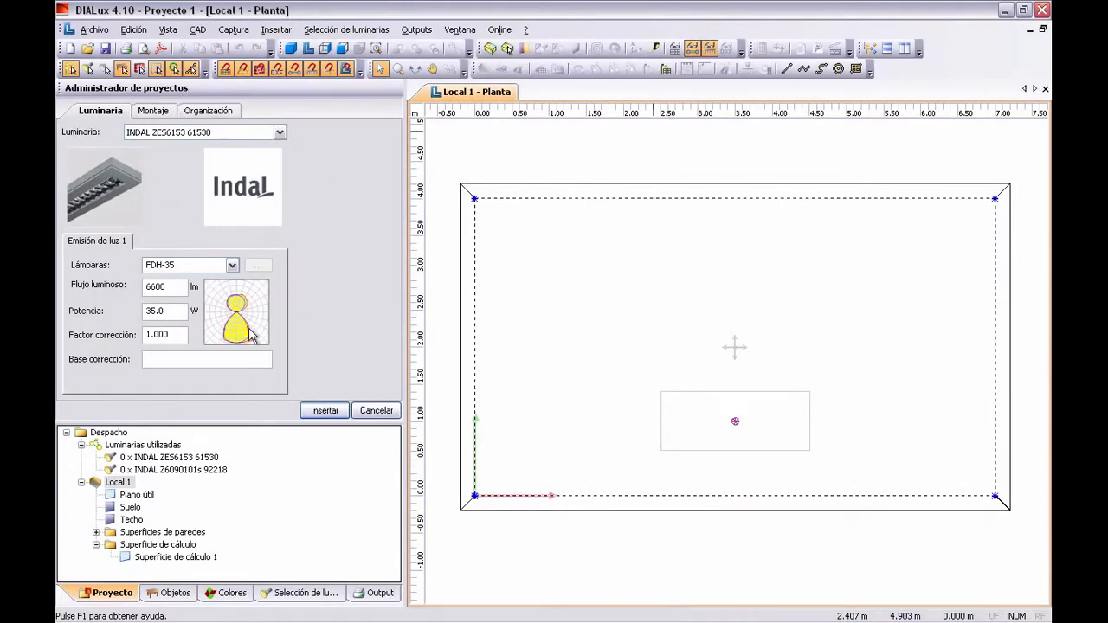
left_click(185, 135)
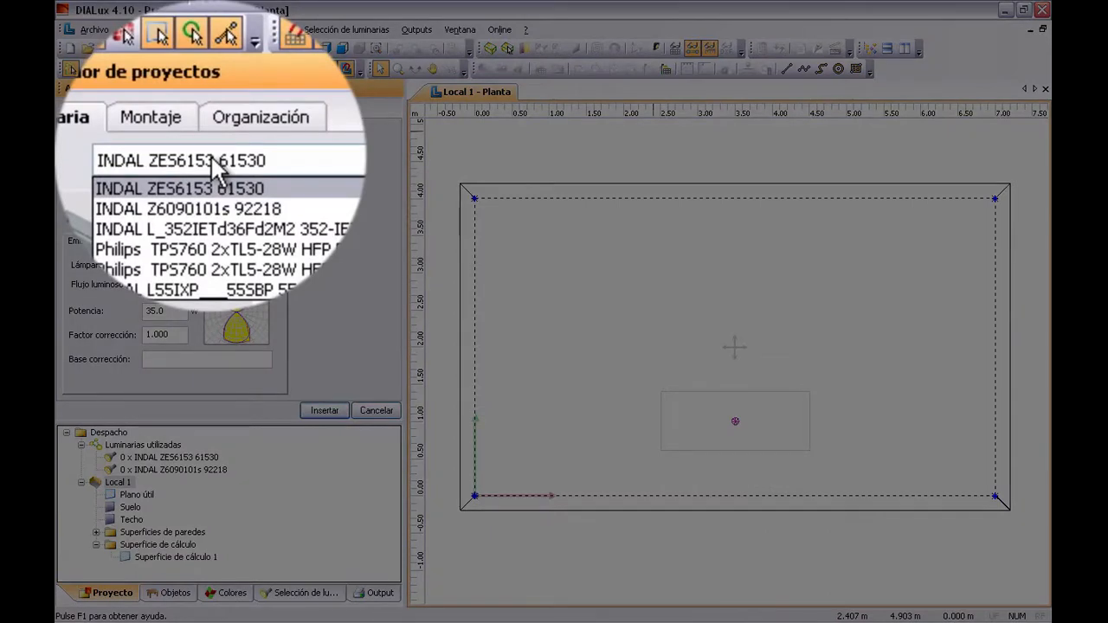
left_click(222, 155)
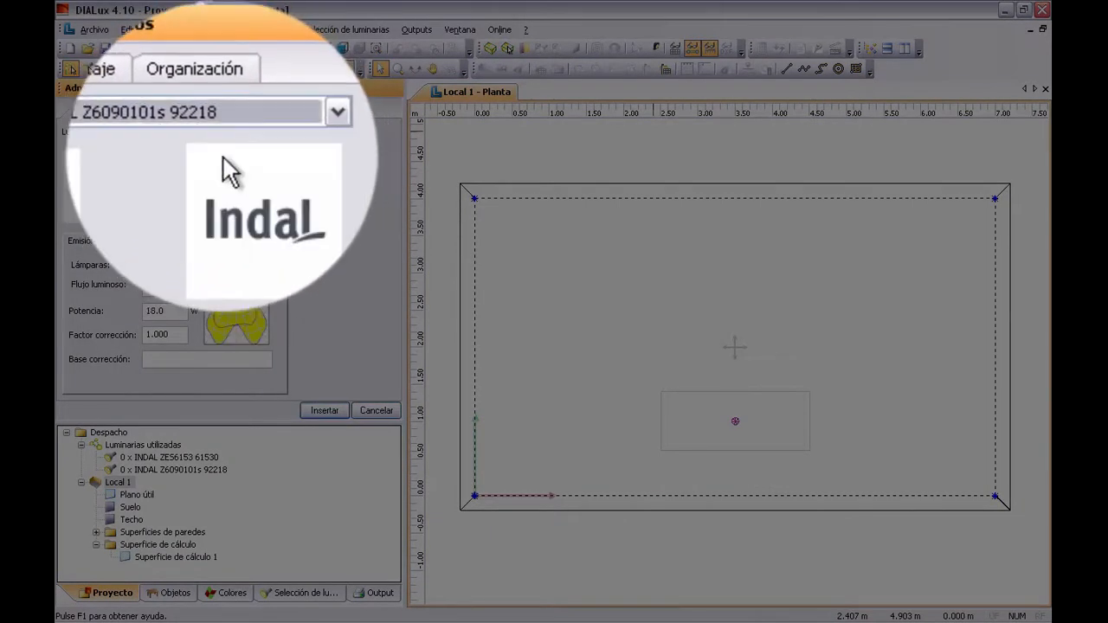
left_click_drag(177, 310, 142, 311)
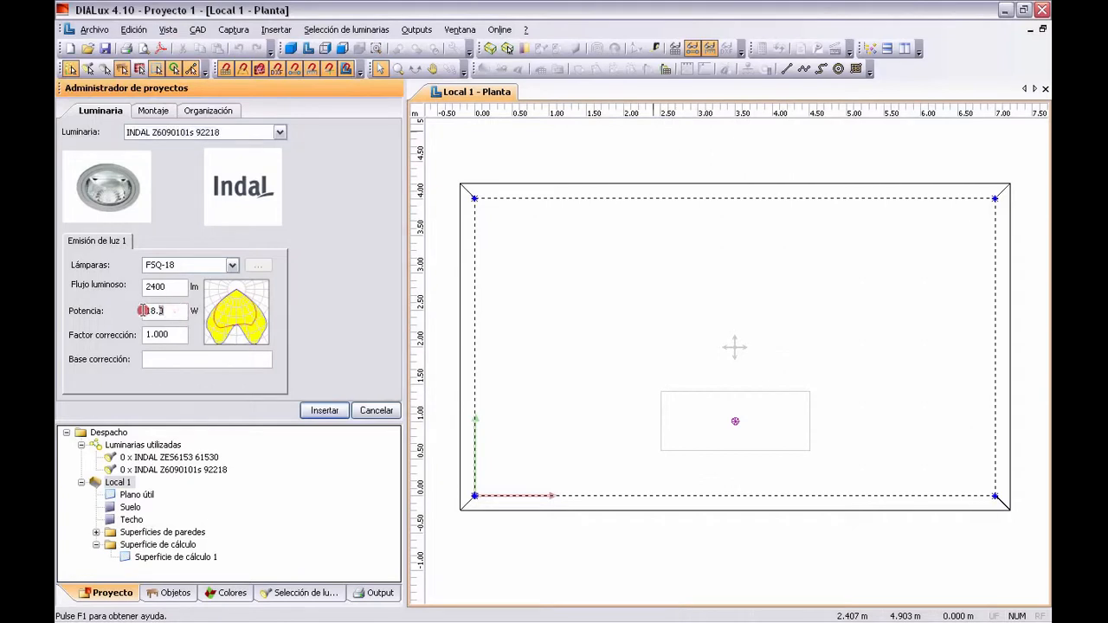
left_click(168, 289)
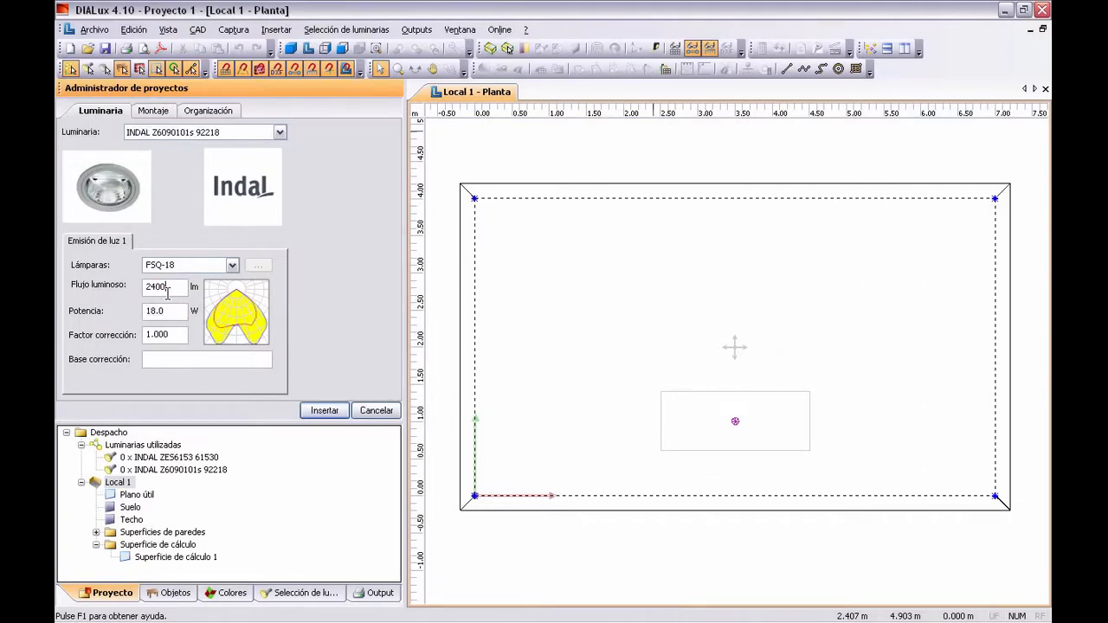
left_click(164, 114)
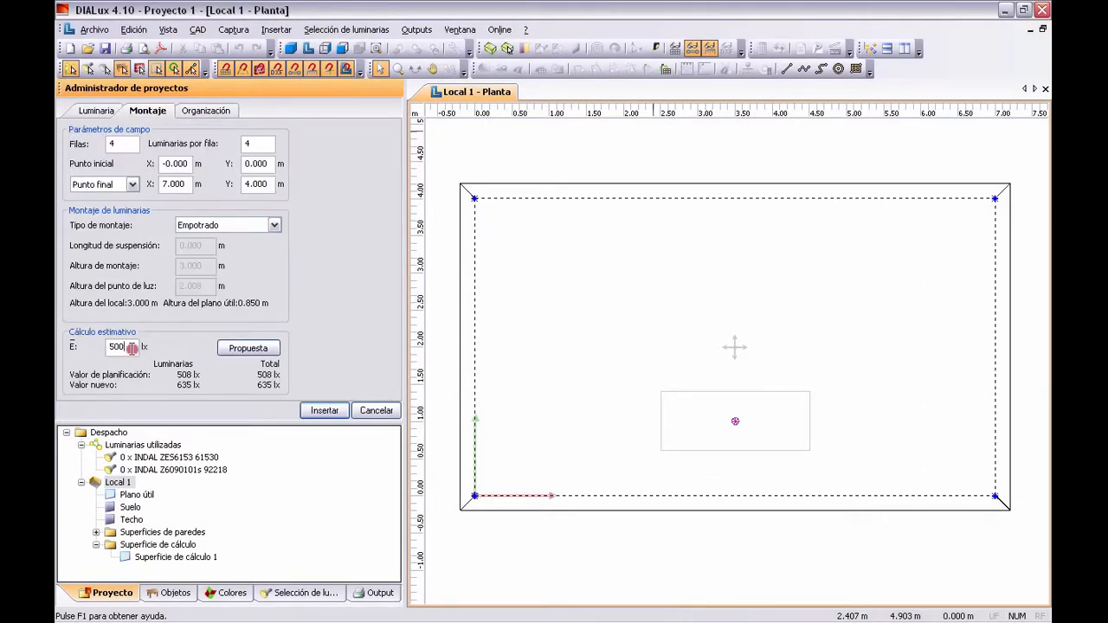
left_click_drag(132, 348, 63, 350)
Switch to the UNE-EN 12464-1 PDF in Preview, search for "oficina" and go to the Oficinas table on page 25.
key("super+Tab")
key("super+Tab")
key("super+Tab")
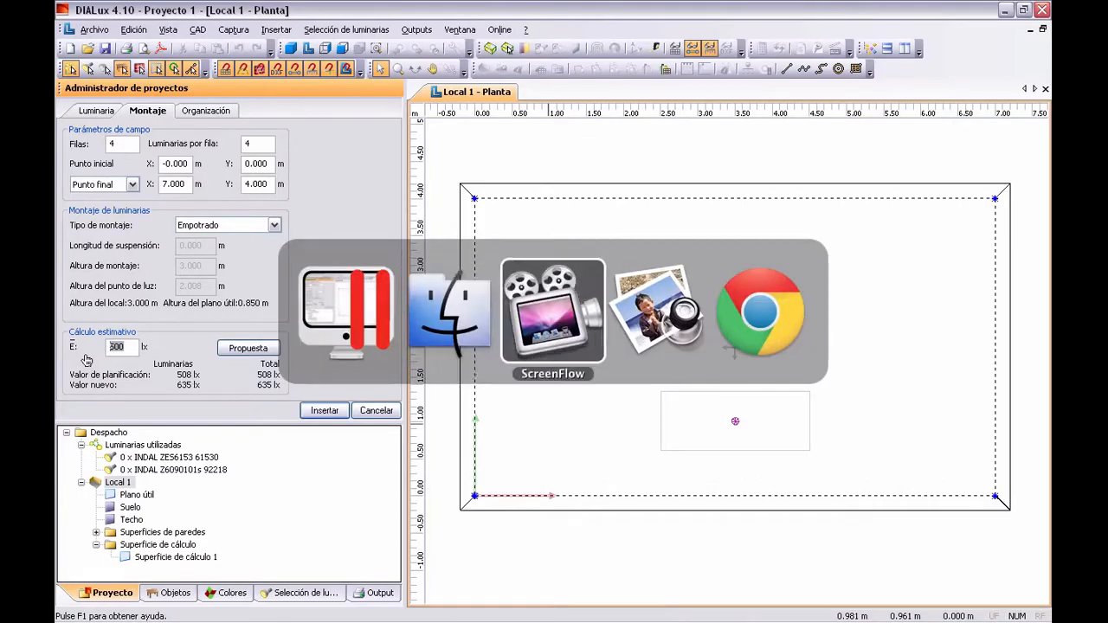
scroll(749, 283, "down", 15)
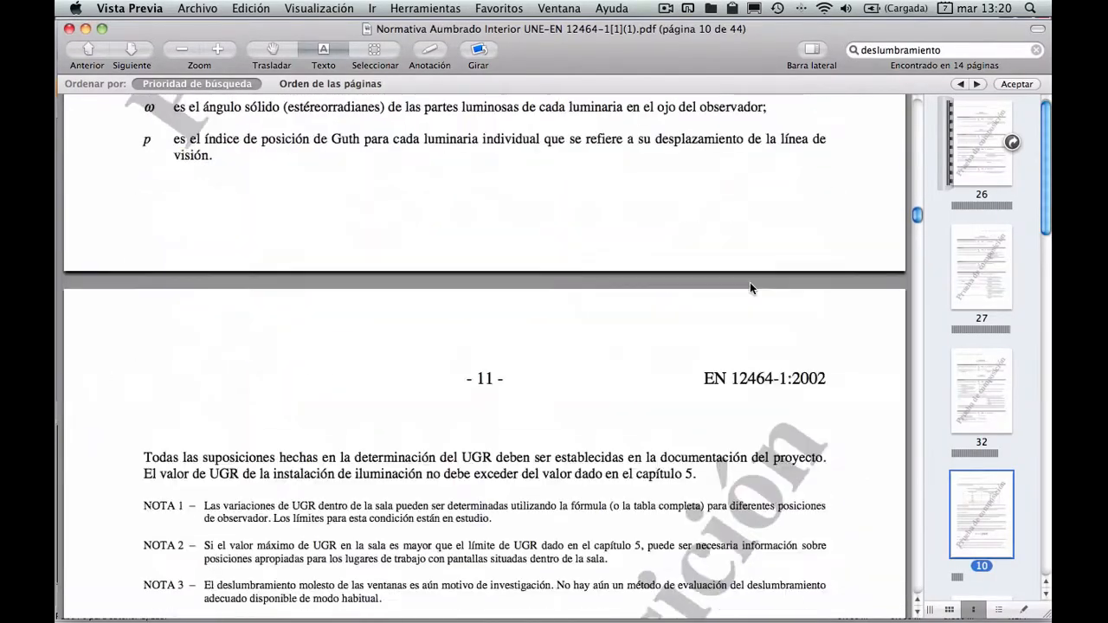
scroll(750, 287, "down", 5)
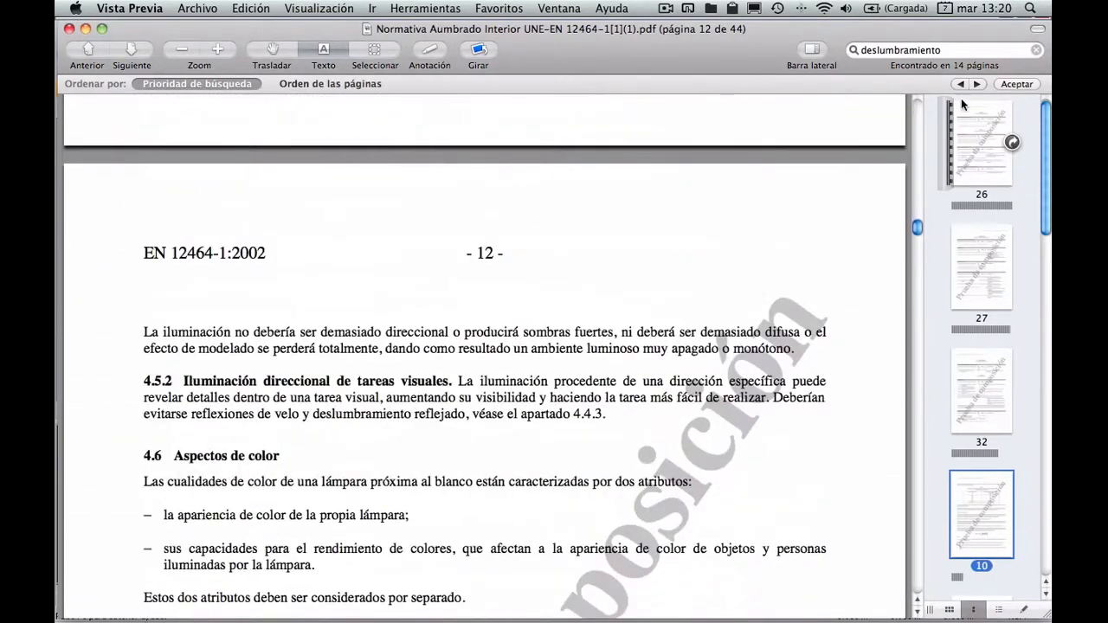
double_click(959, 51)
type("of")
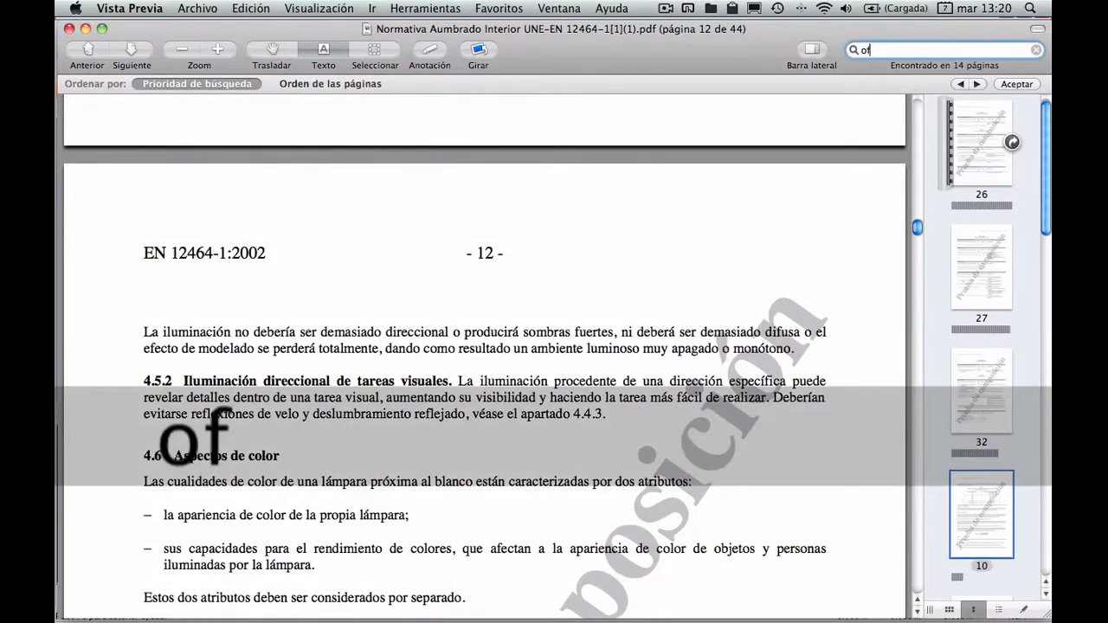
type("icina")
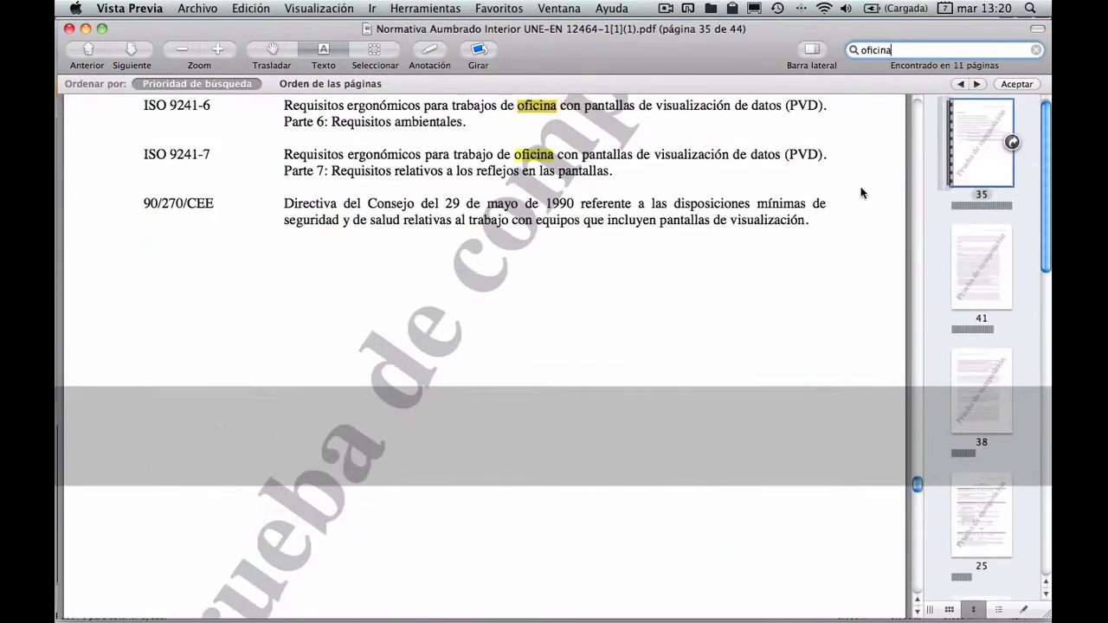
left_click(982, 267)
left_click(990, 372)
left_click(994, 511)
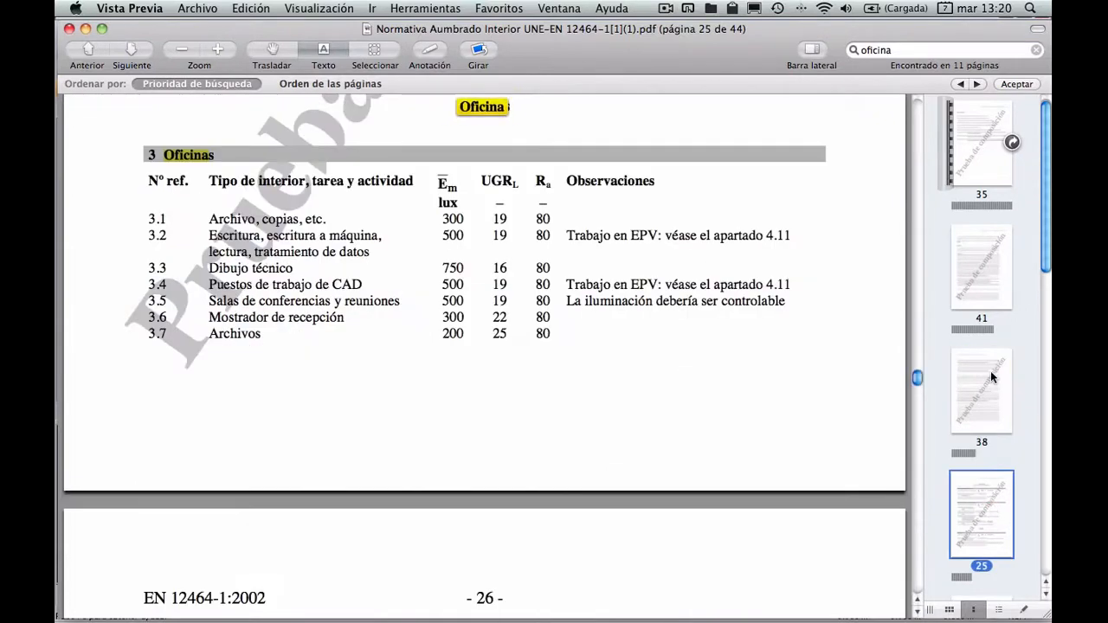
Examine the average illuminance required for writing and data processing (ref. 3.2) in the Oficinas table, and return to DIALux.
scroll(993, 379, "down", 5)
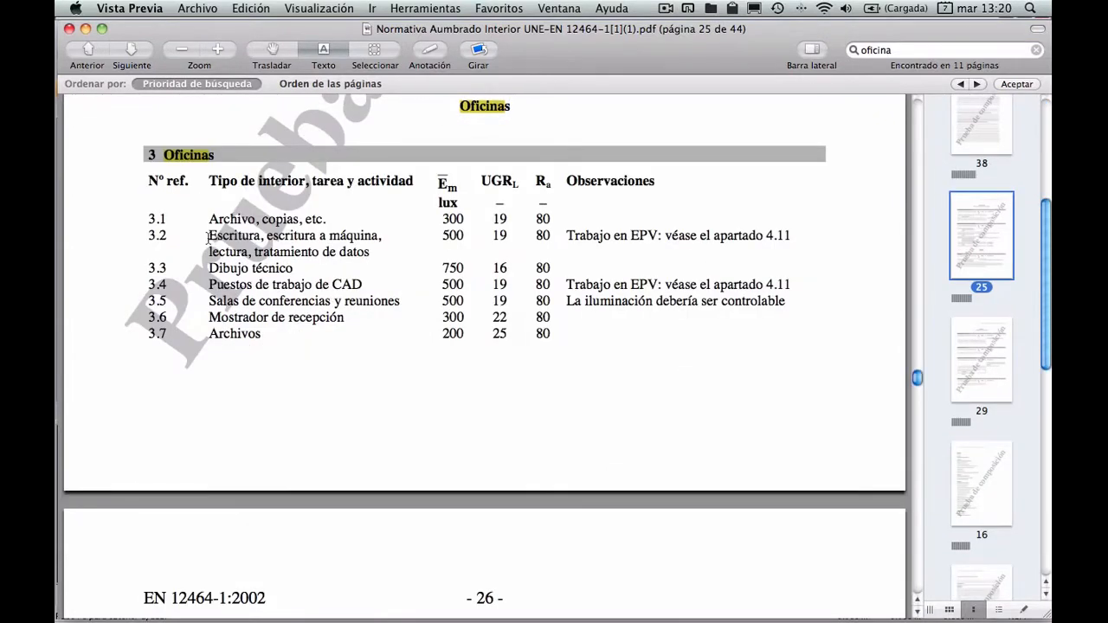
left_click_drag(207, 238, 336, 239)
left_click(340, 240)
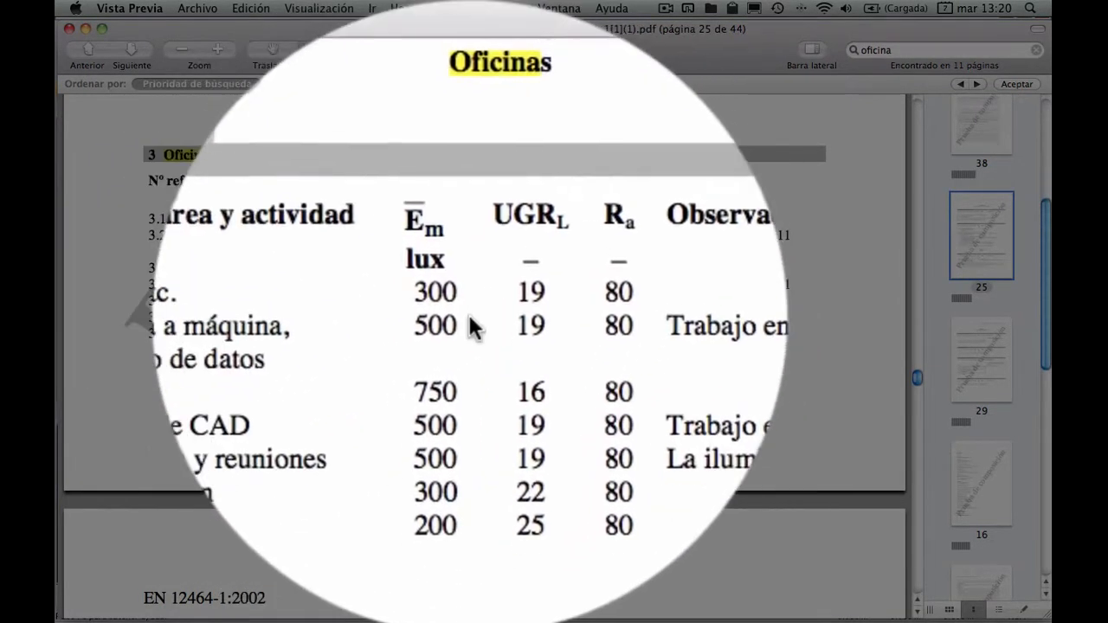
double_click(520, 301)
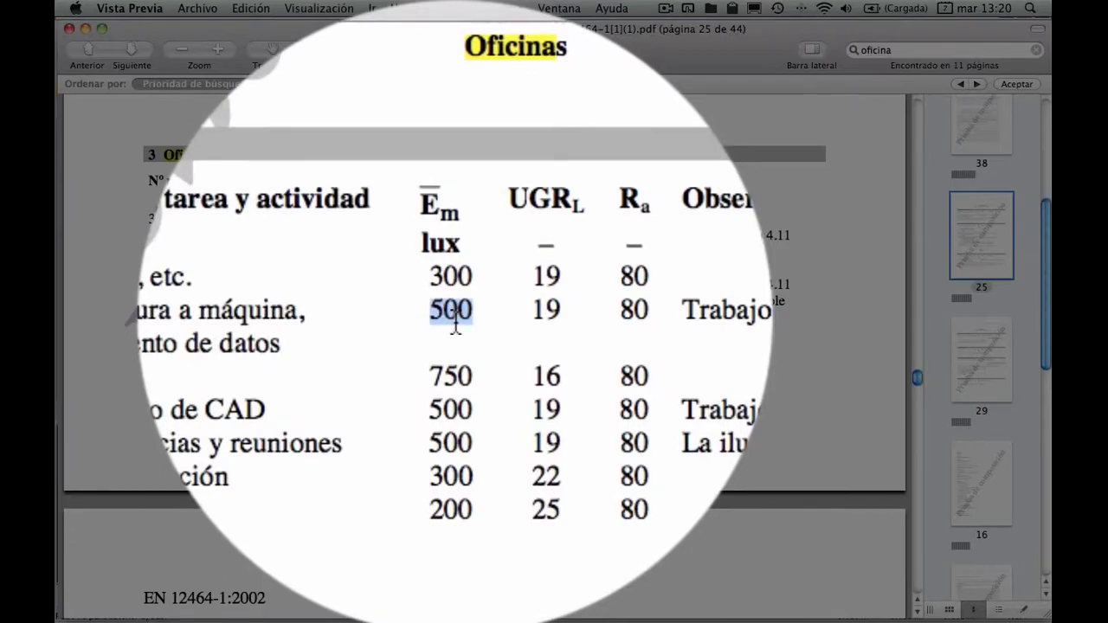
key("super+Tab")
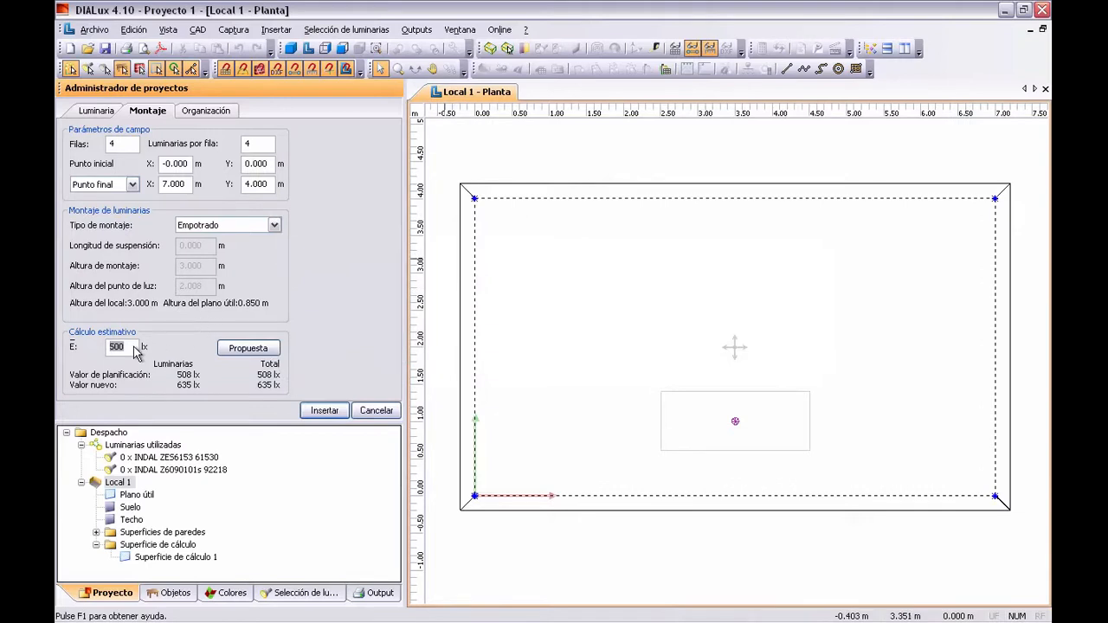
left_click_drag(126, 348, 96, 354)
Switch to the standard in Preview and check table 1 on page 10 for the surrounding-area illuminance of a 500 lux task.
key("super+Tab")
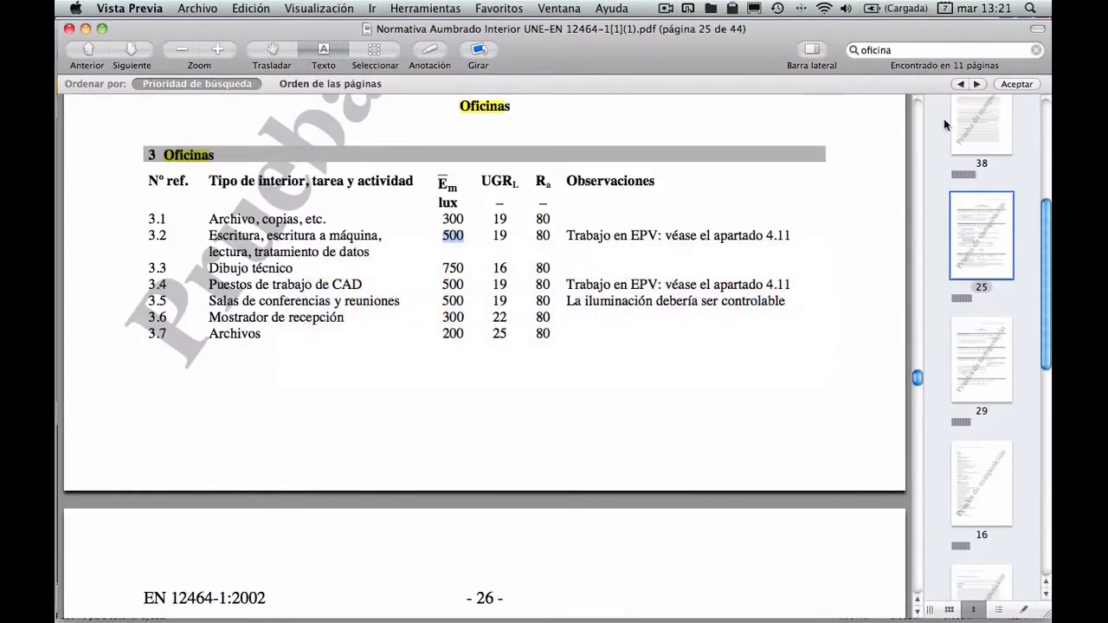
left_click_drag(917, 378, 917, 210)
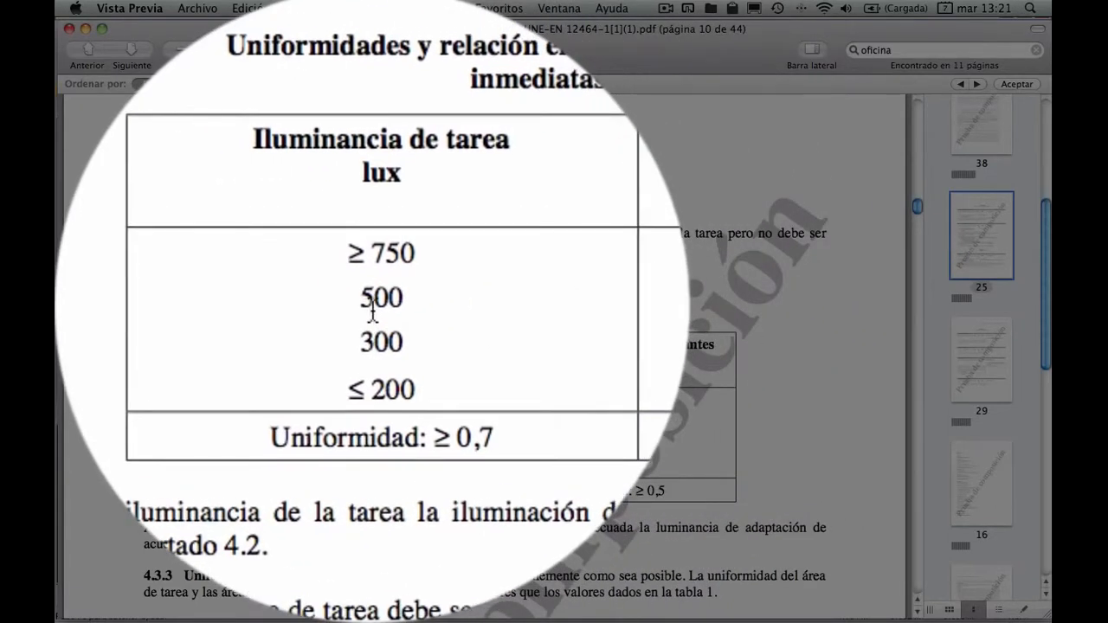
double_click(373, 309)
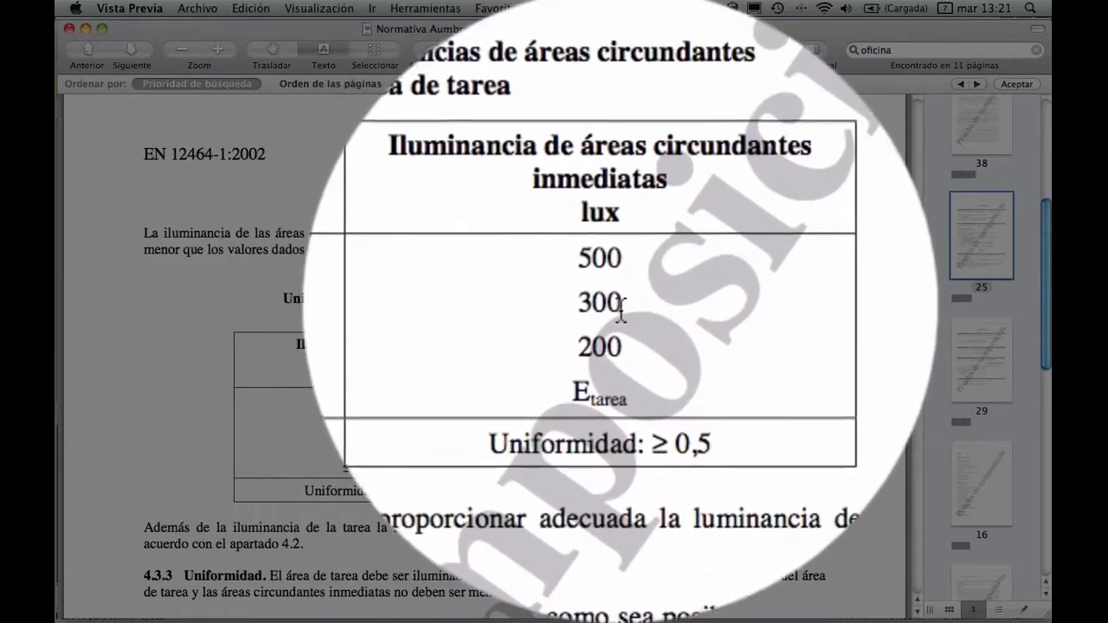
left_click(617, 305)
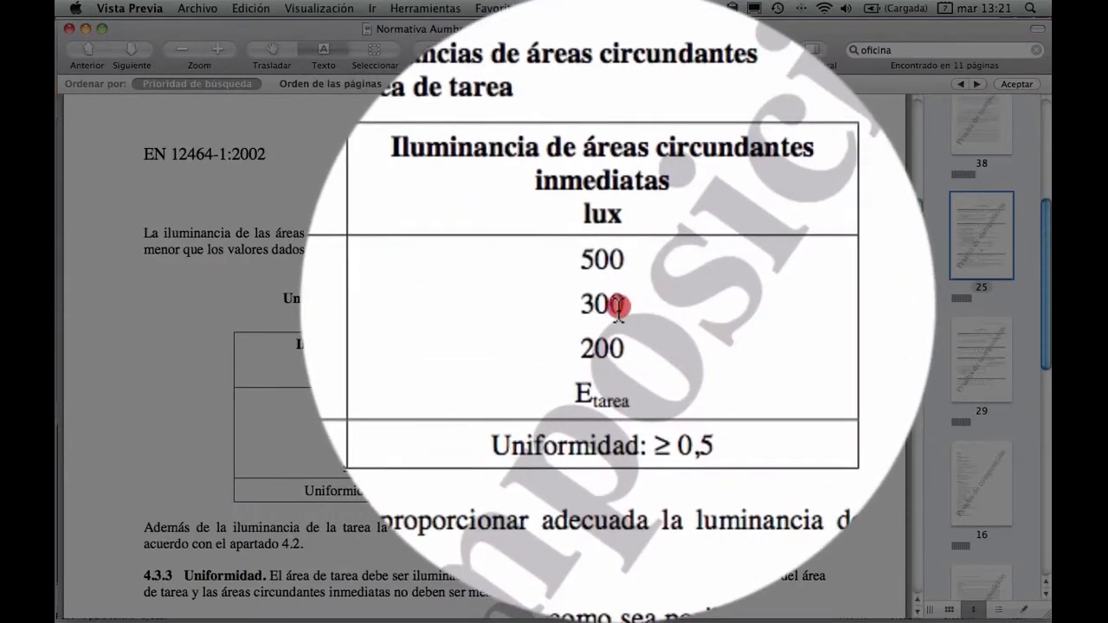
double_click(617, 305)
Return to DIALux, set the field's estimated illuminance to 300 lx and generate a layout proposal.
key("super+Tab")
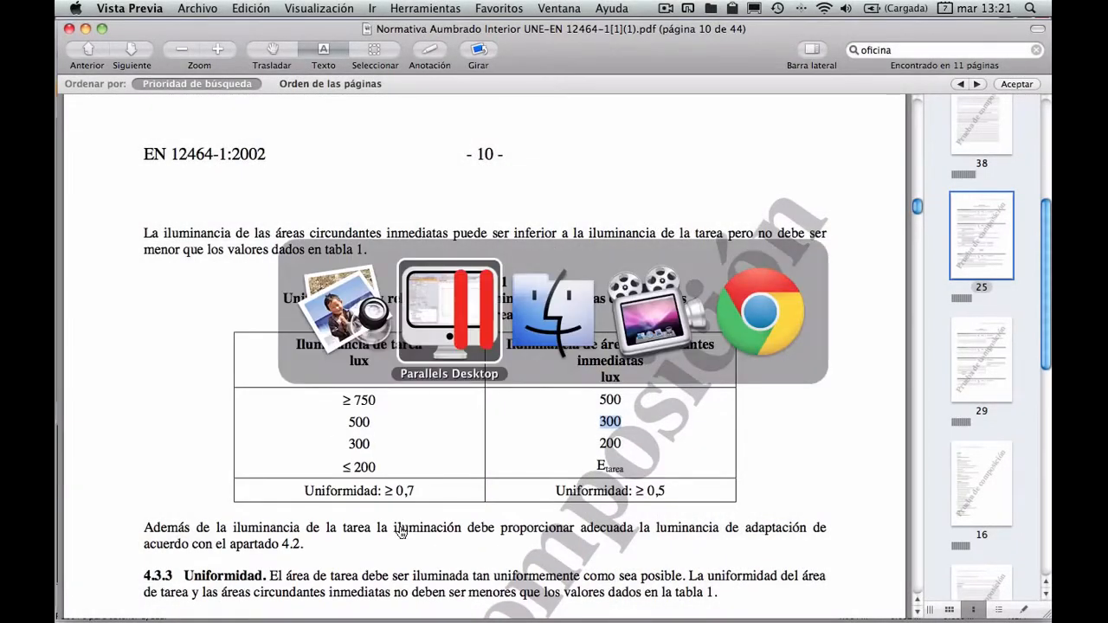
type("300")
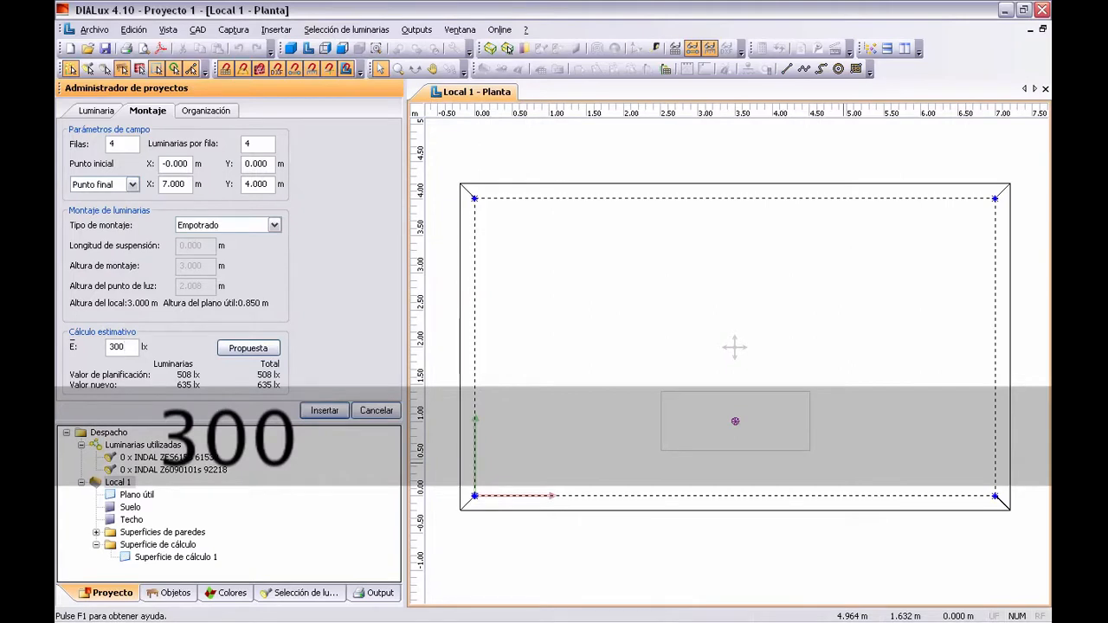
left_click(248, 348)
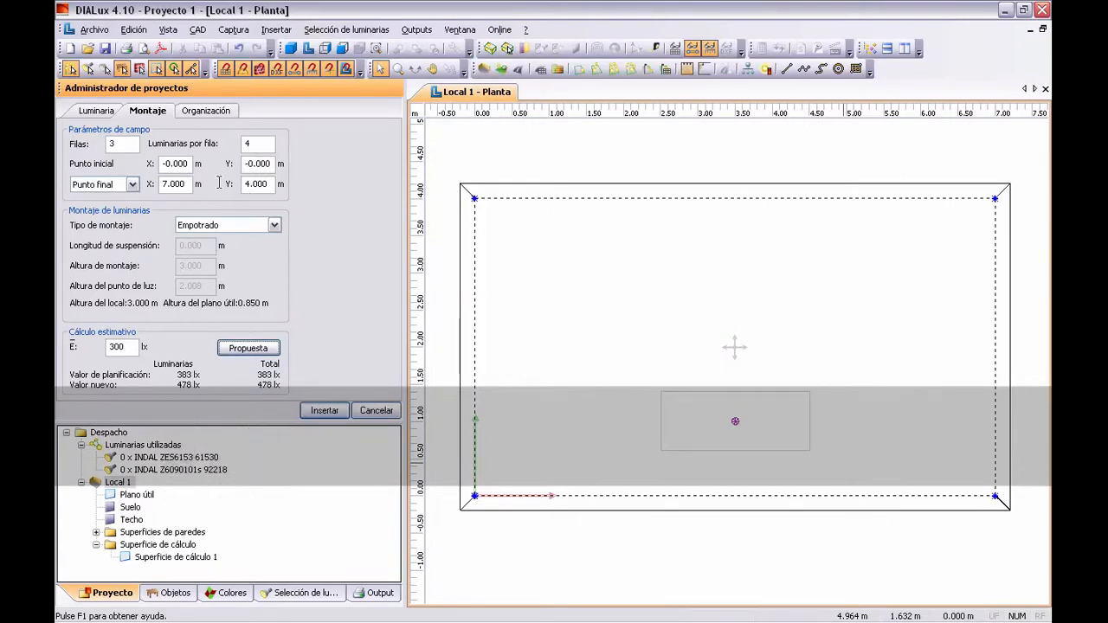
Set the luminaire field to 2 rows with 3 luminaires per row, check its arrangement options and insert it in the room.
left_click(116, 147)
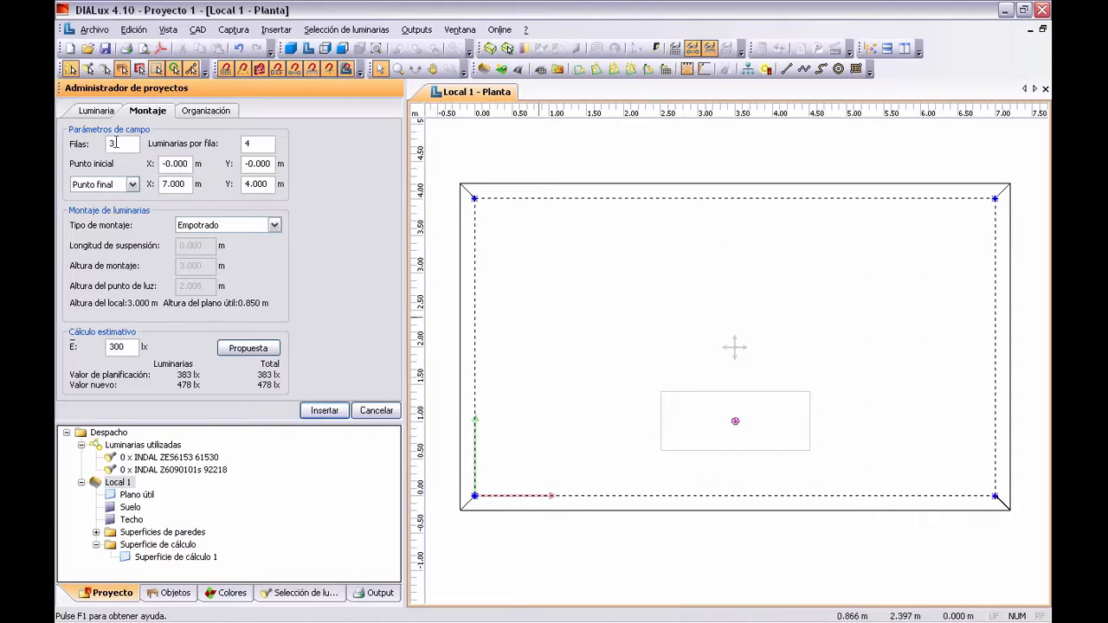
left_click_drag(119, 143, 87, 149)
type("2")
key("Tab")
type("3")
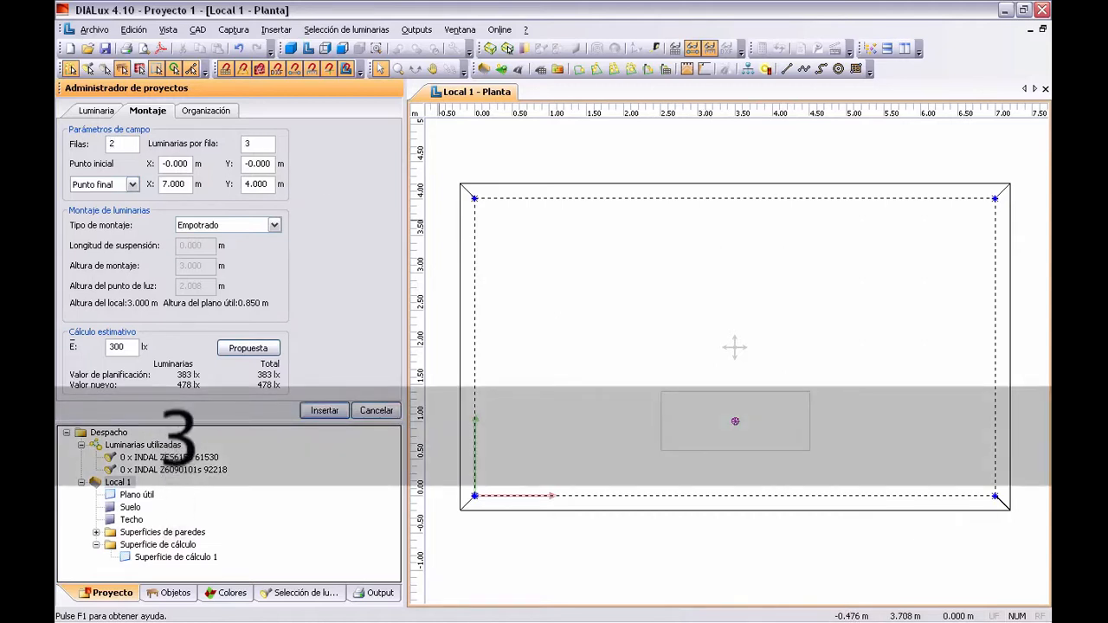
key("Tab")
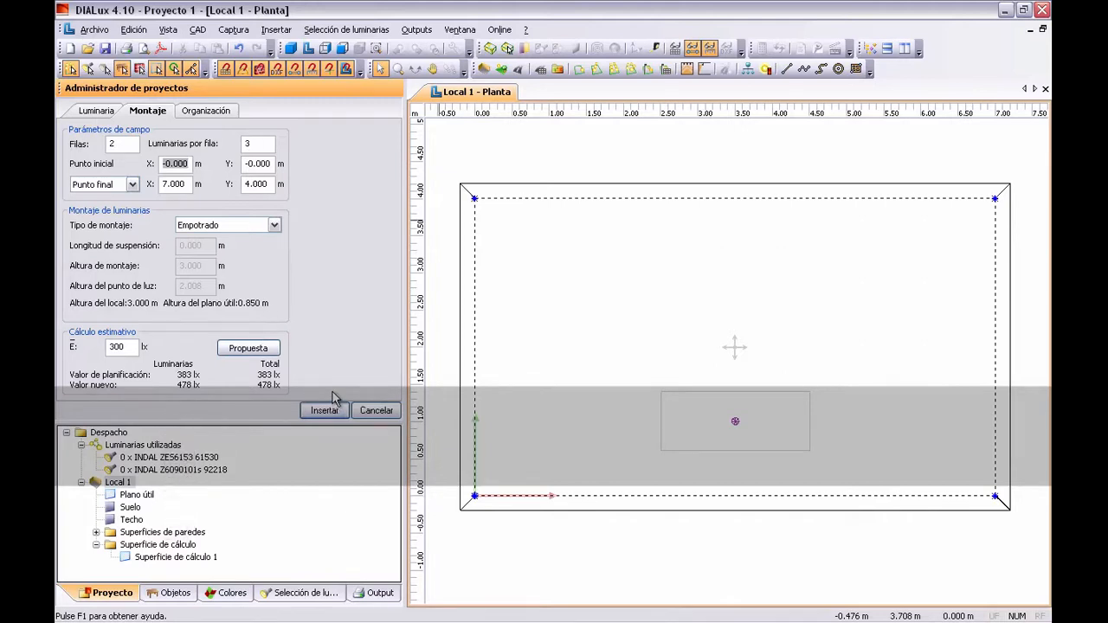
left_click(206, 112)
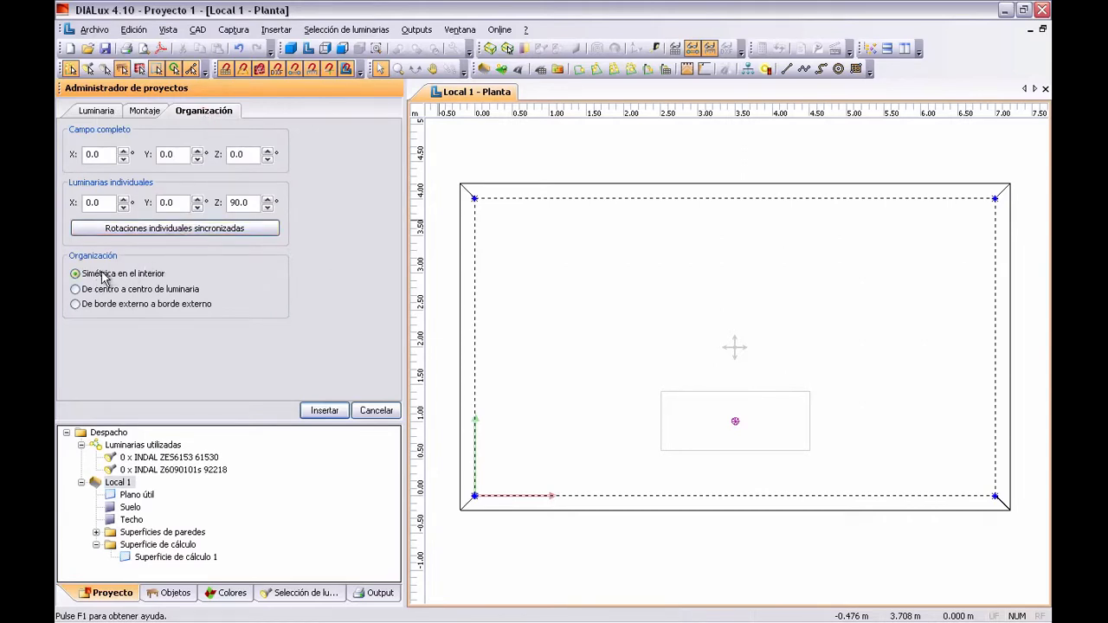
left_click(325, 410)
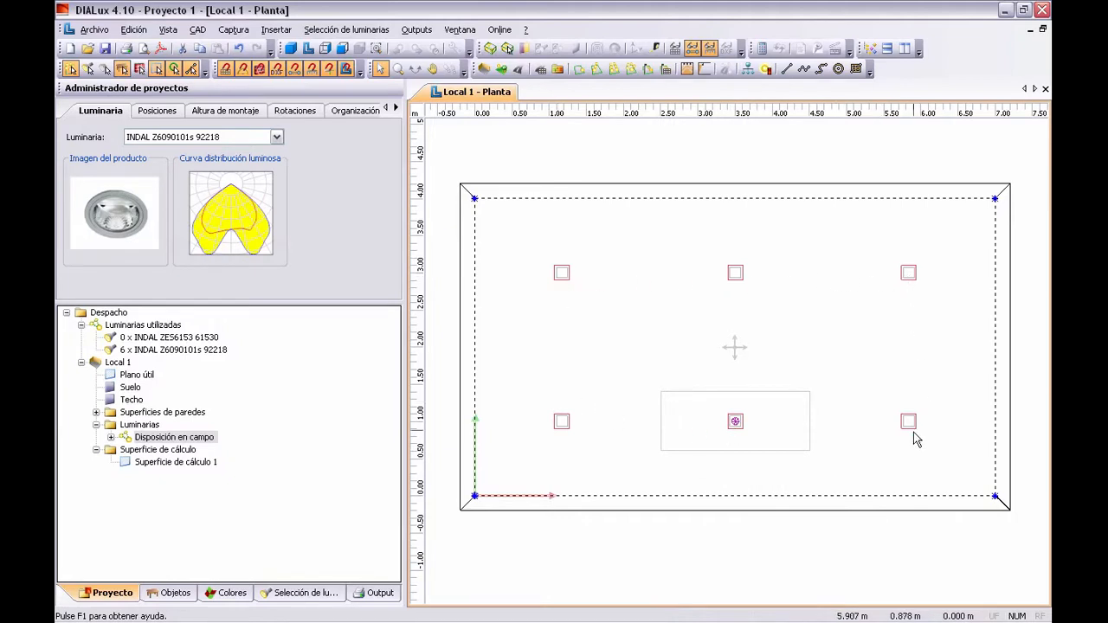
Separate the luminaire field into individual arrangements and delete the luminaire above the calculation surface.
right_click(735, 424)
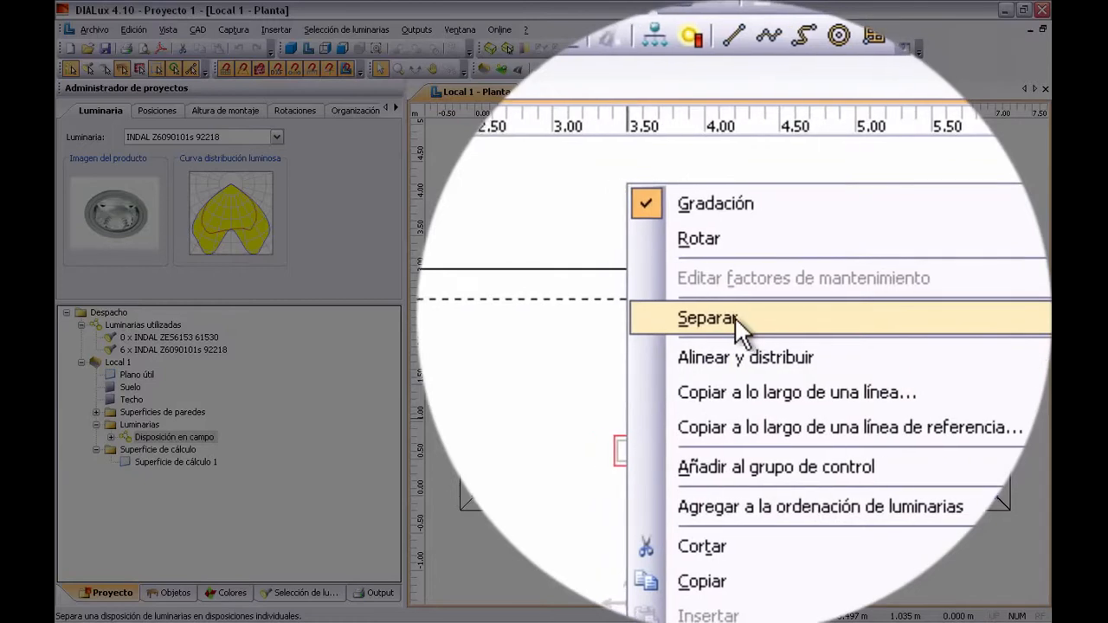
left_click(735, 320)
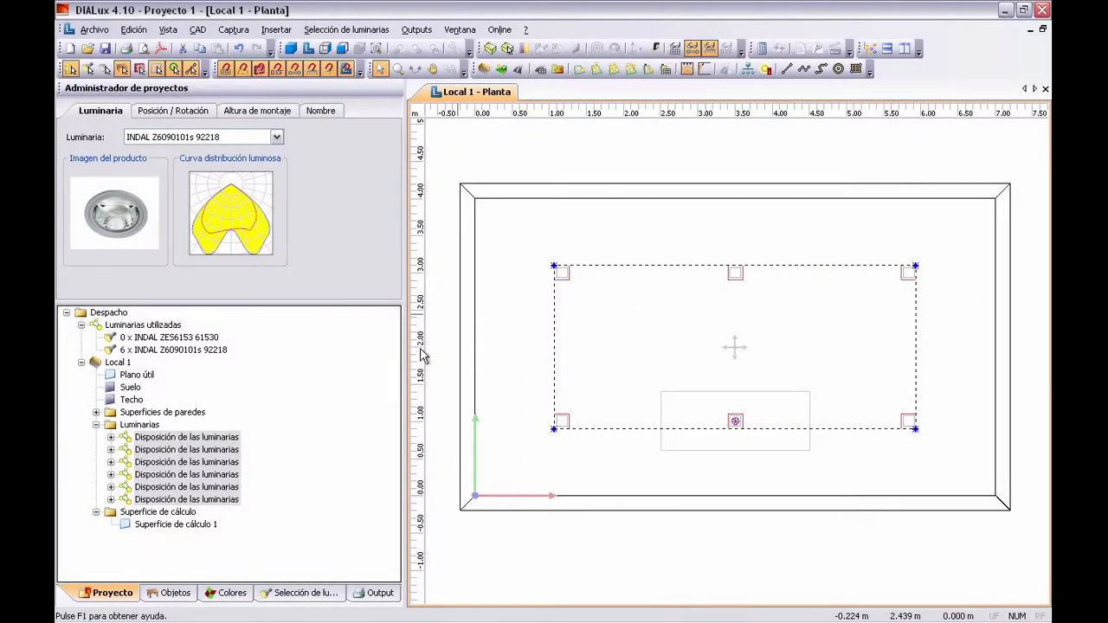
left_click(521, 240)
left_click(734, 422)
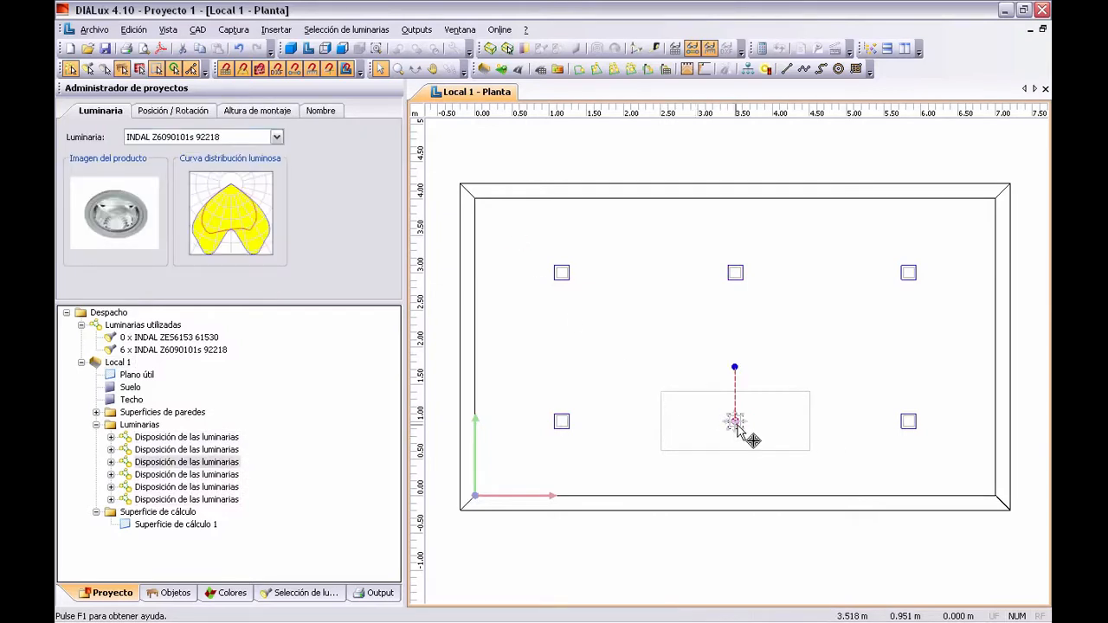
right_click(736, 424)
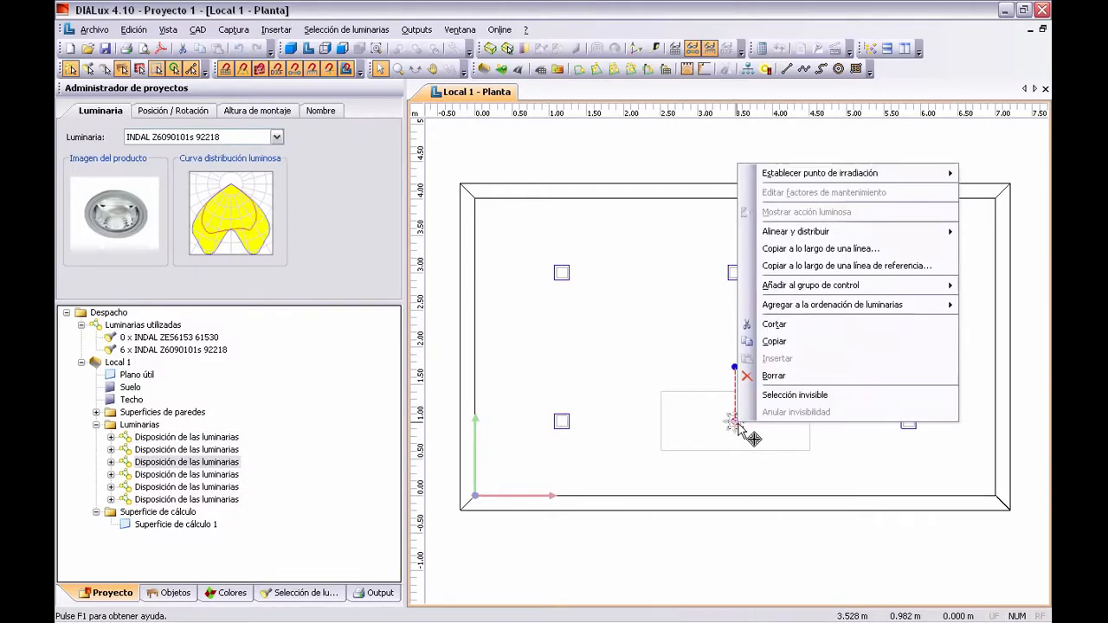
left_click(814, 377)
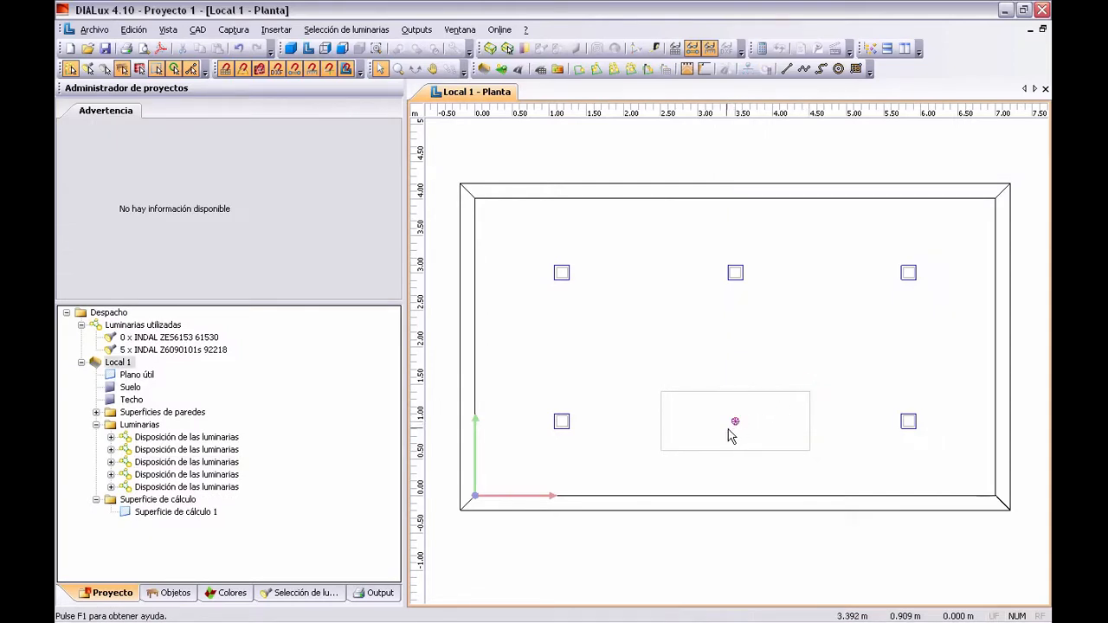
Insert one INDAL ZES6153 61530 luminaire over the calculation surface at about X 3.5 m, Y 0.9 m.
left_click(192, 340)
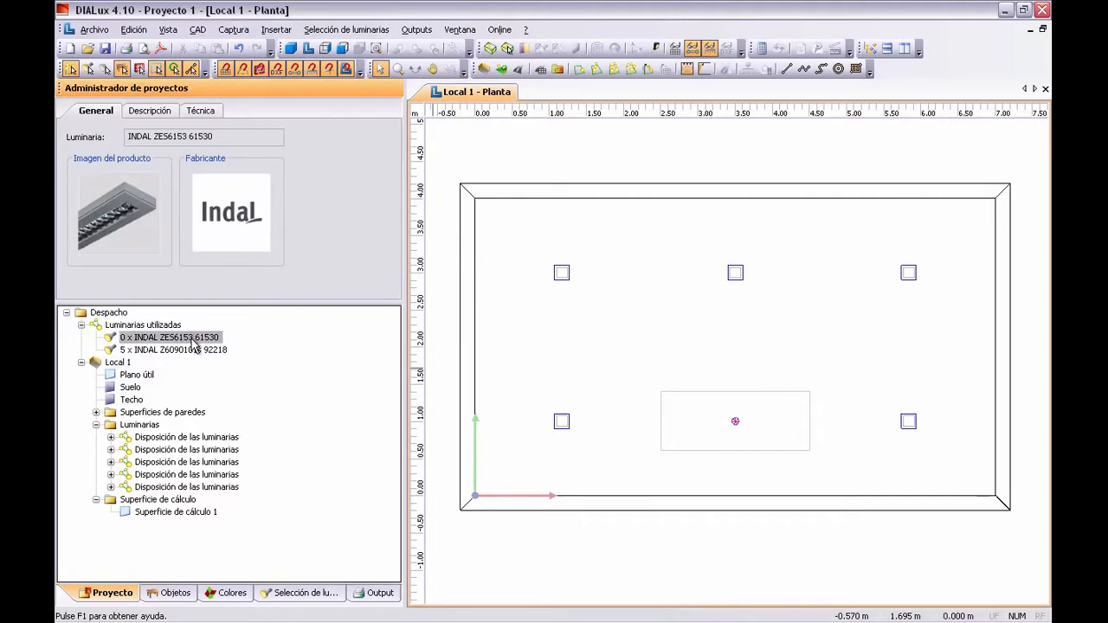
left_click(277, 322)
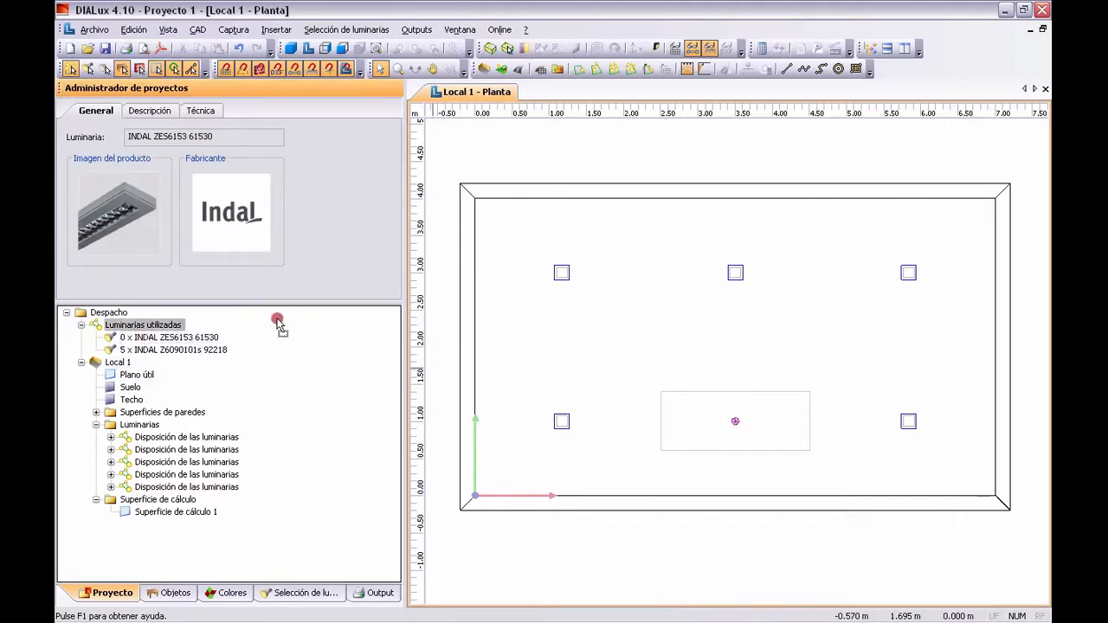
left_click_drag(173, 337, 737, 424)
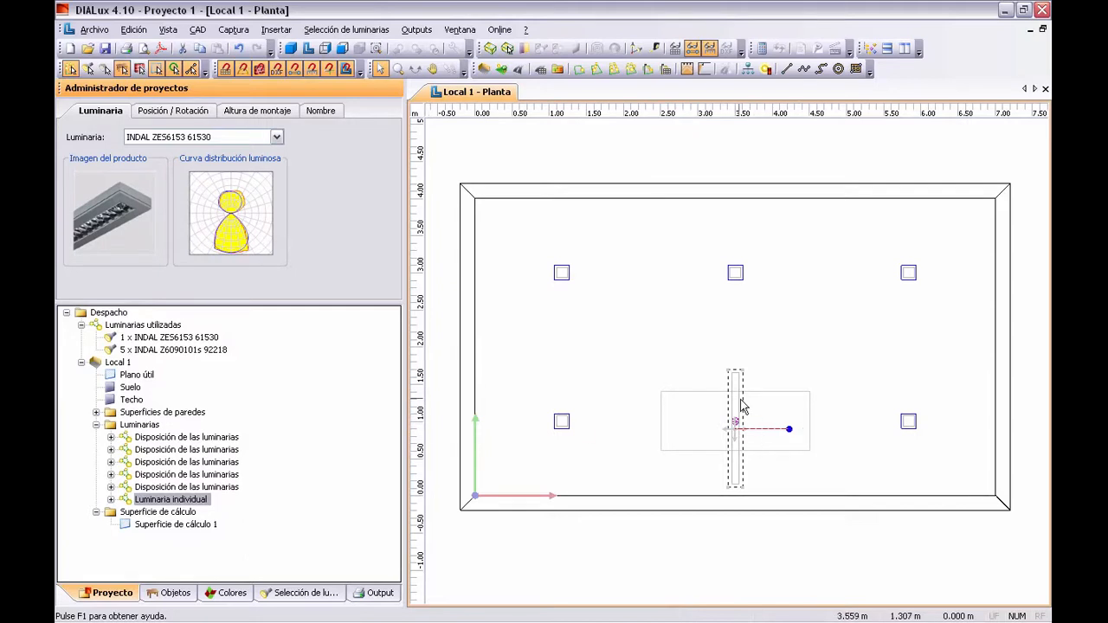
left_click(702, 384)
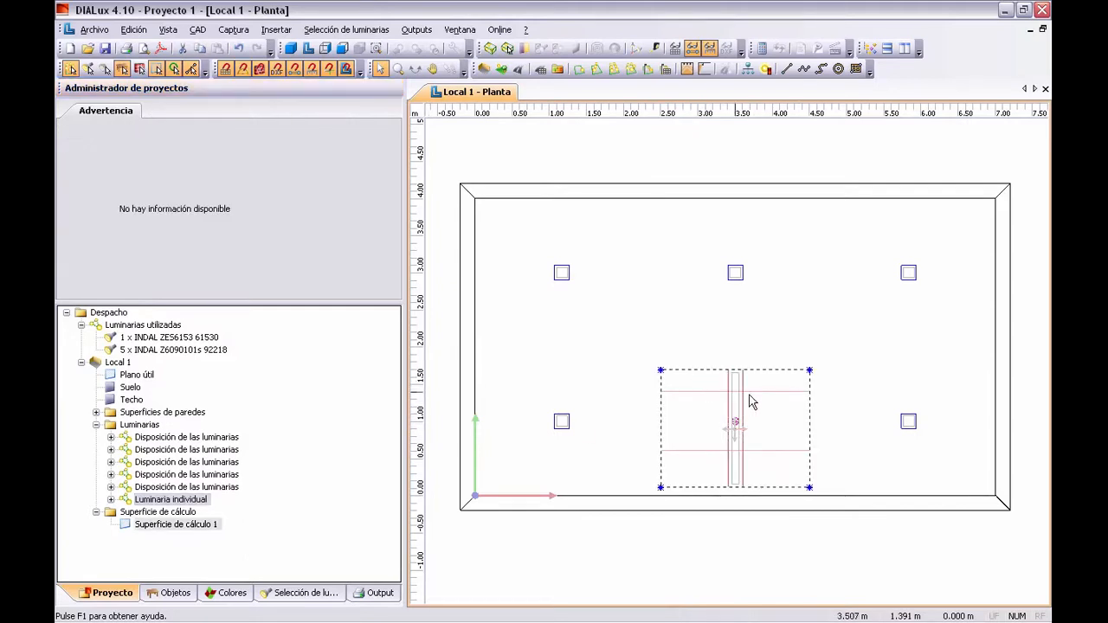
left_click(861, 389)
Rotate the 61530 luminaire 90° about Z so it runs parallel to the calculation surface's long side.
left_click(735, 427)
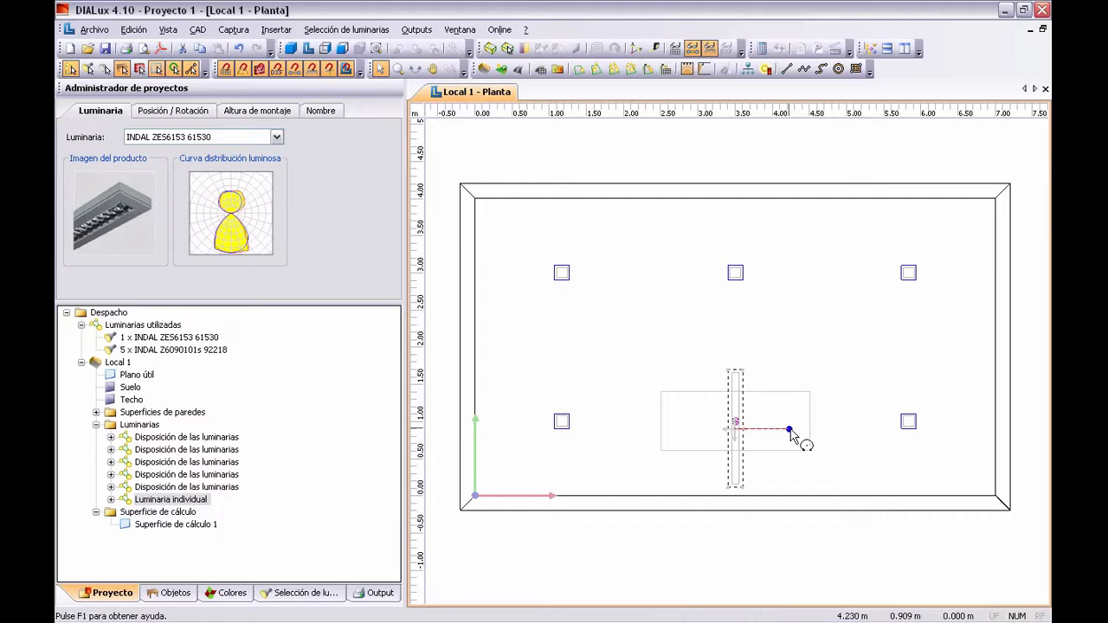
left_click_drag(790, 430, 784, 394)
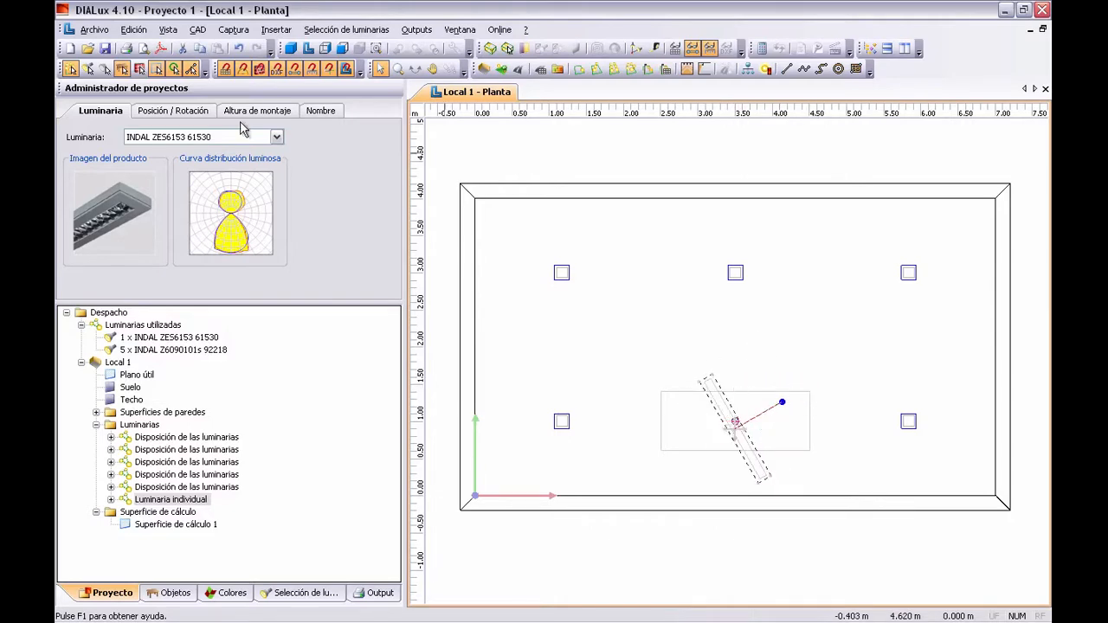
left_click(174, 117)
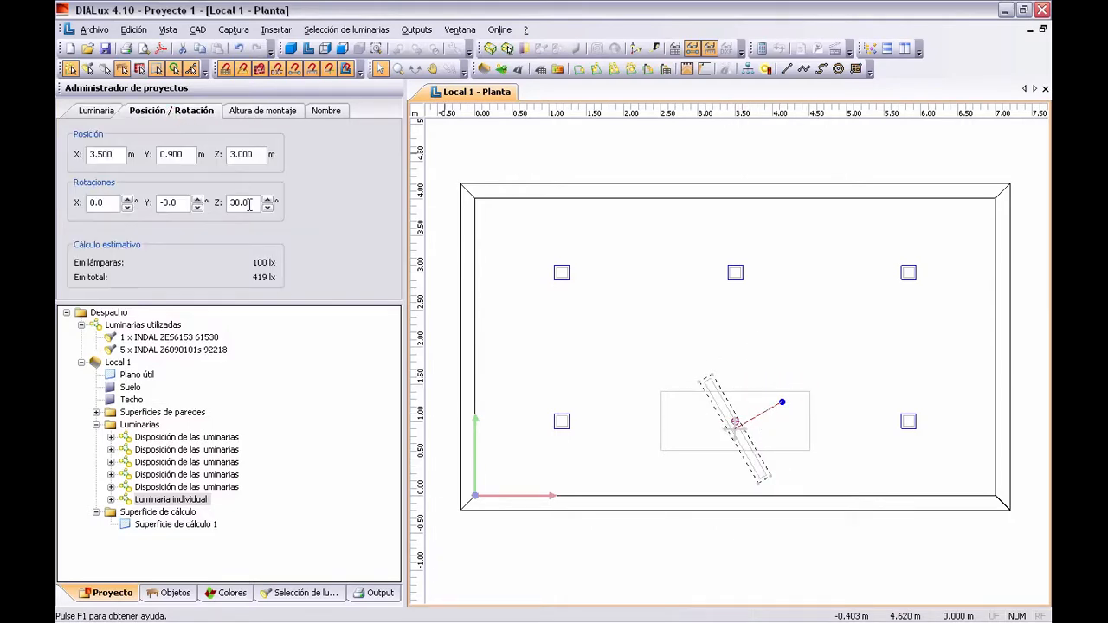
left_click(200, 199)
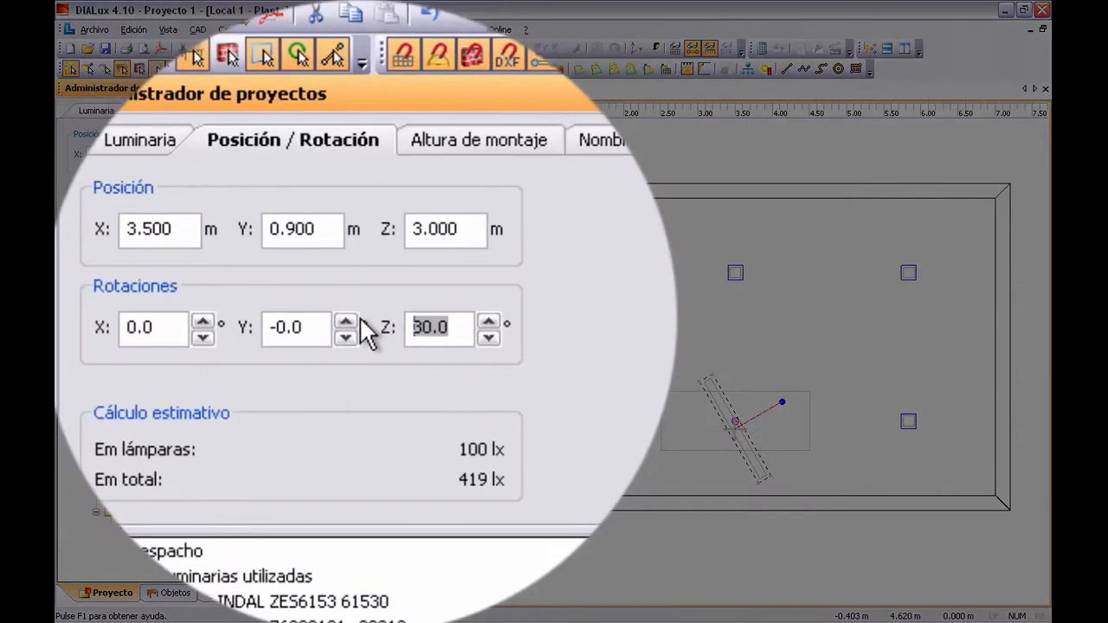
type("90")
key("Return")
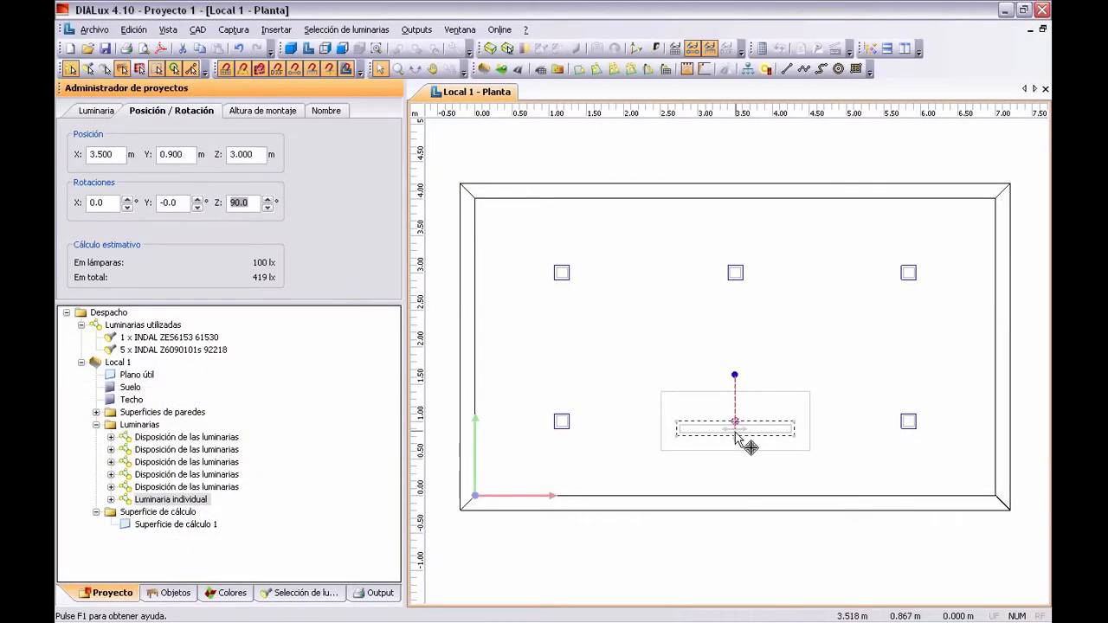
Align the 61530 luminaire to the centre of the room.
right_click(193, 507)
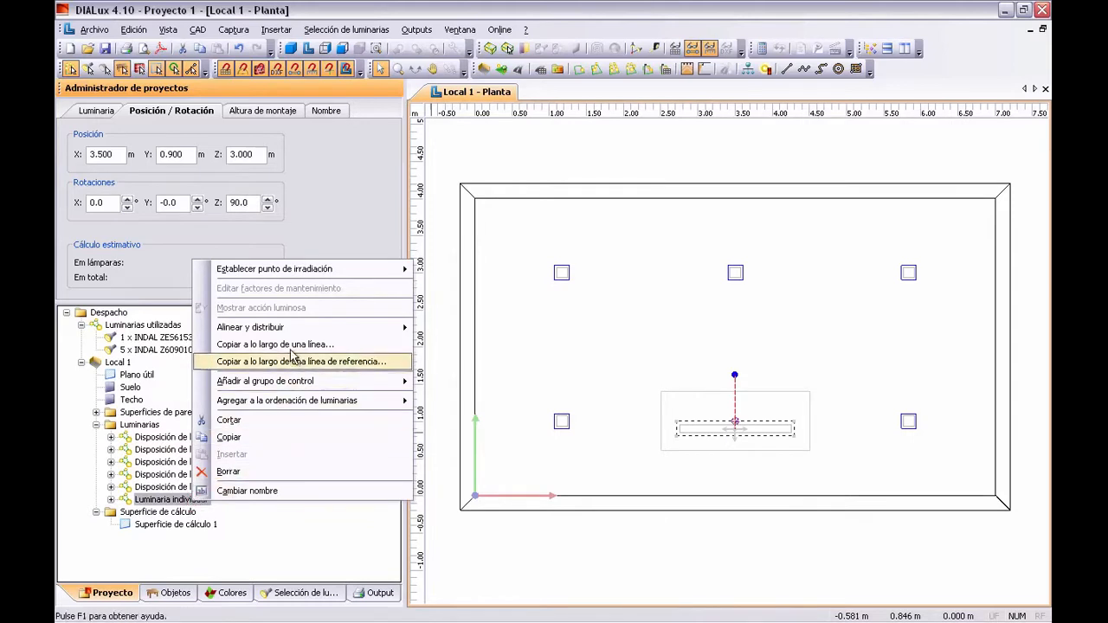
mouse_move(399, 327)
left_click(441, 329)
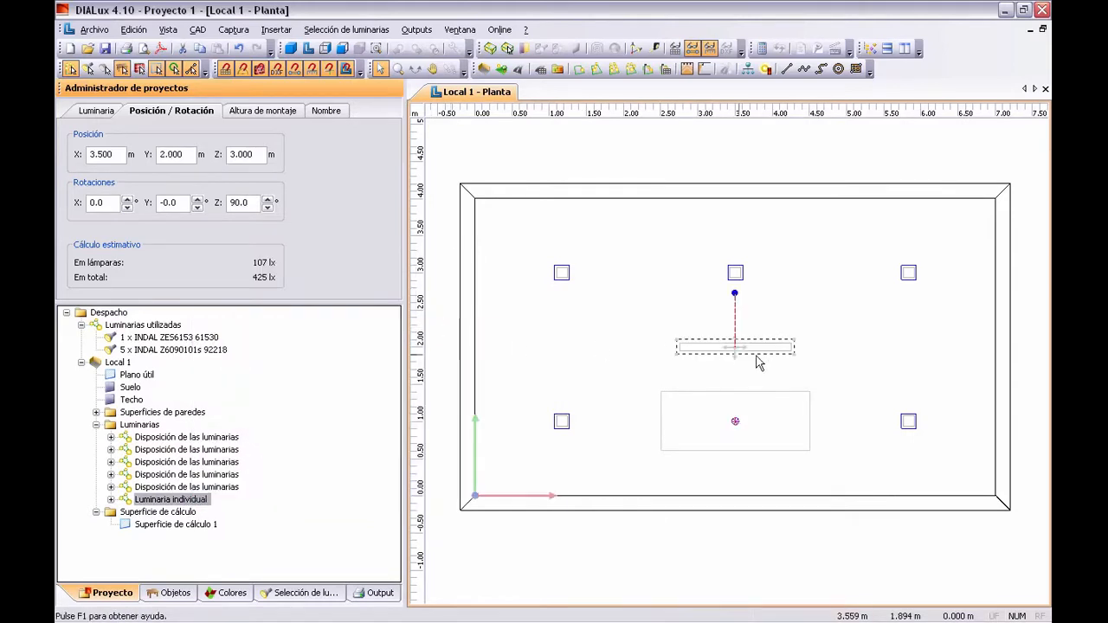
left_click(788, 376)
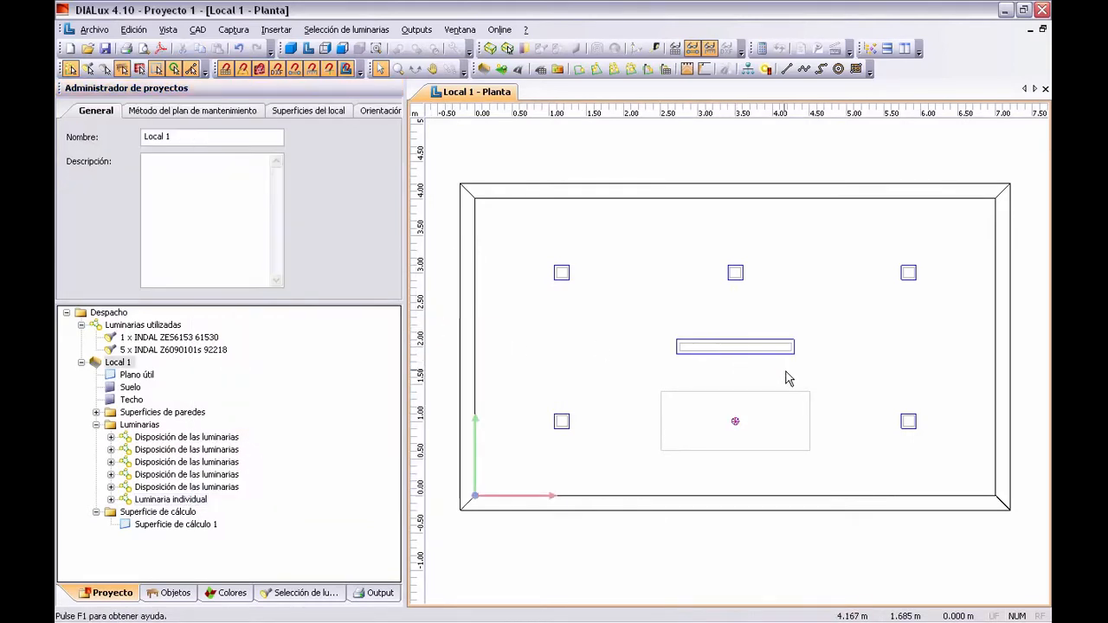
Move the 61530 luminaire onto the calculation surface's centre, set its Y position to 1 m and check its X position.
scroll(784, 378, "up", 3)
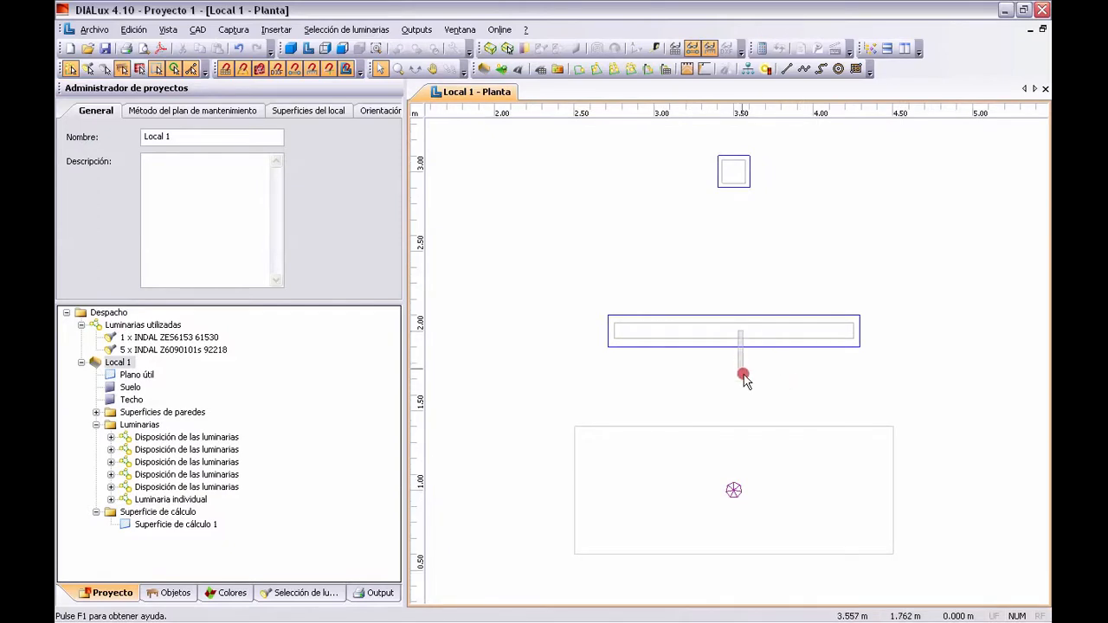
left_click(738, 334)
left_click_drag(730, 333, 733, 492)
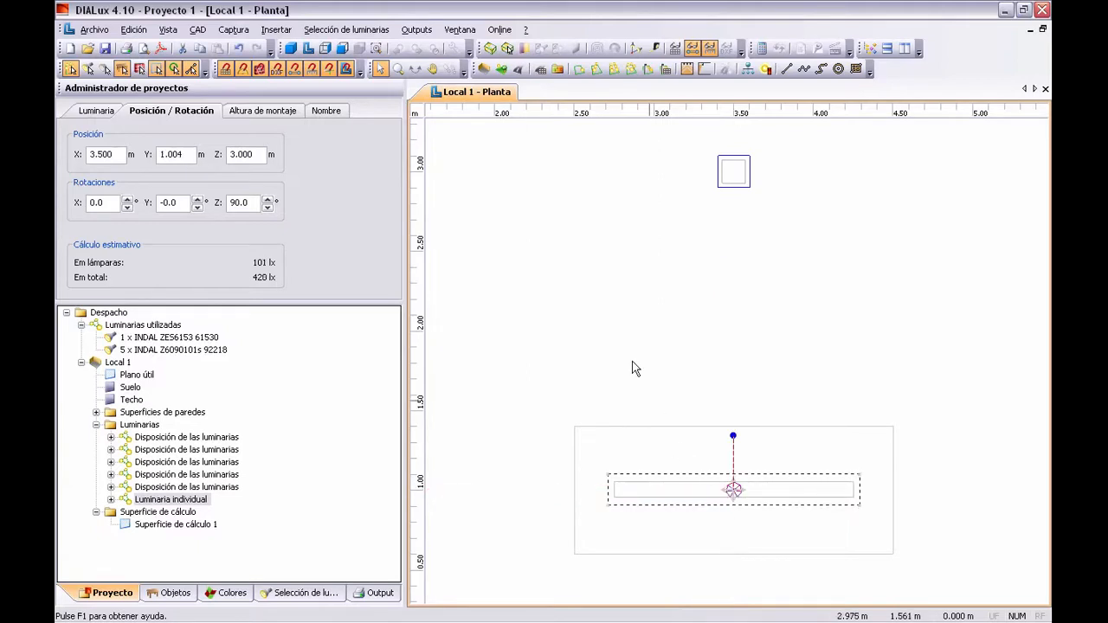
left_click(186, 156)
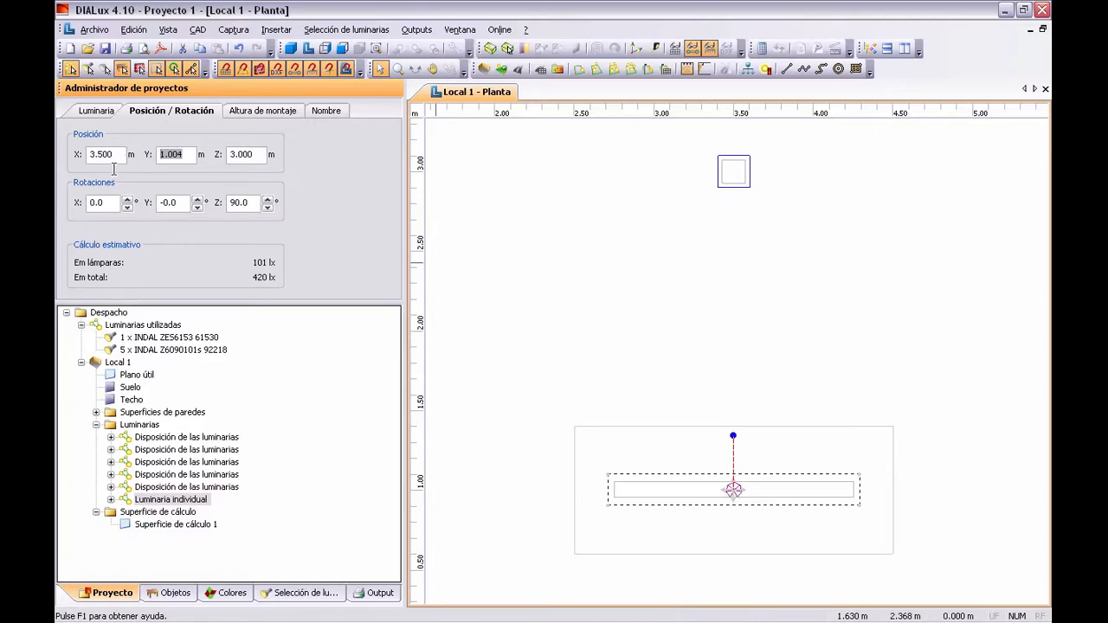
type("1")
key("Return")
left_click(527, 251)
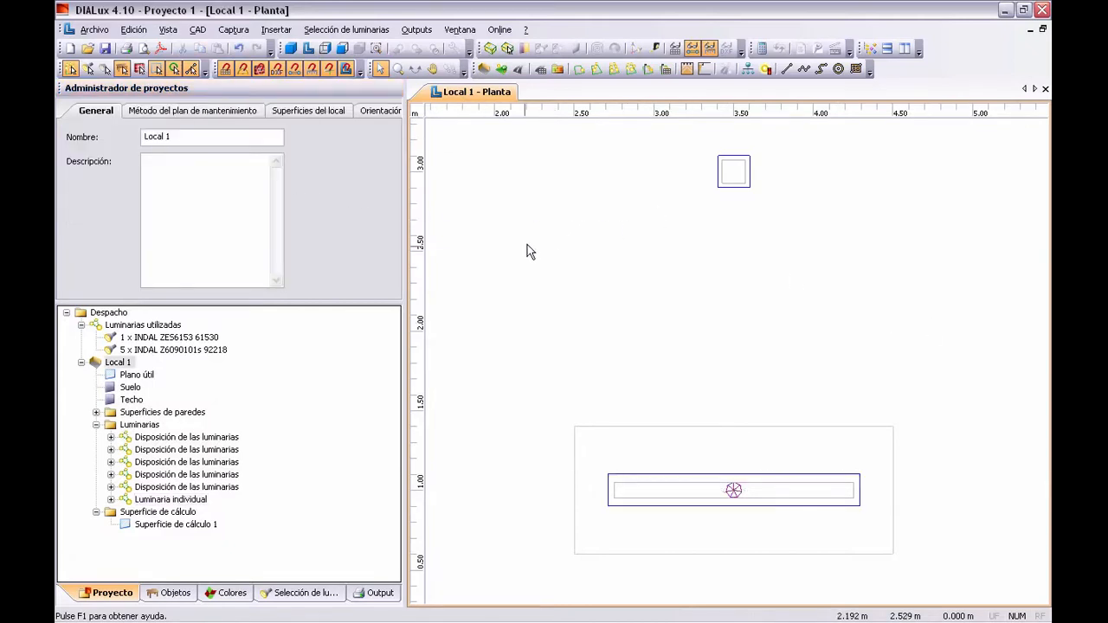
left_click(737, 494)
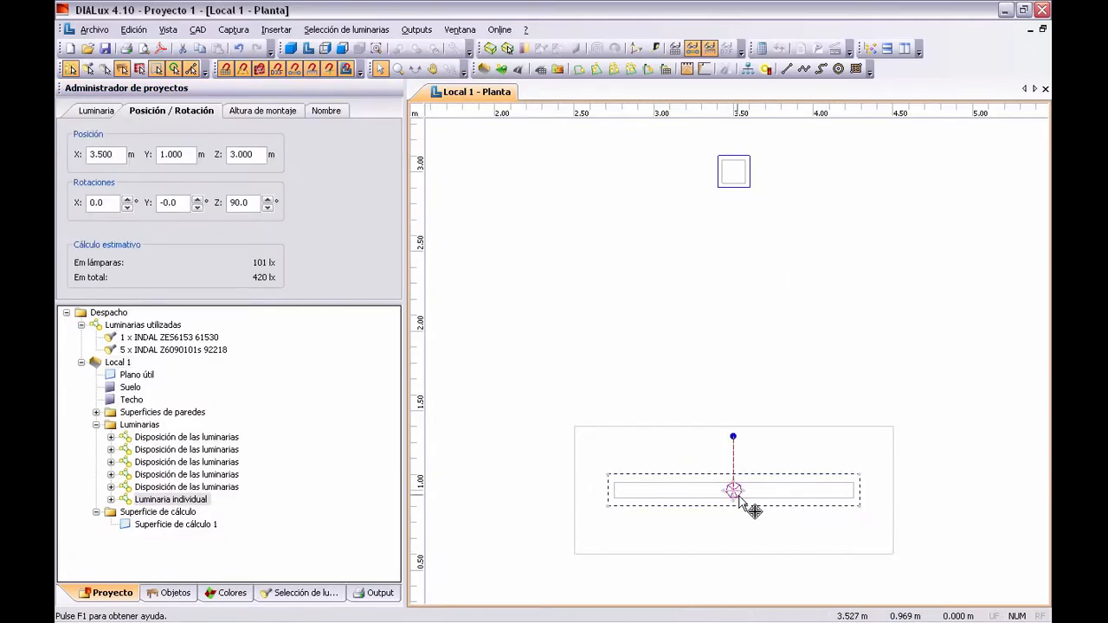
left_click(121, 160)
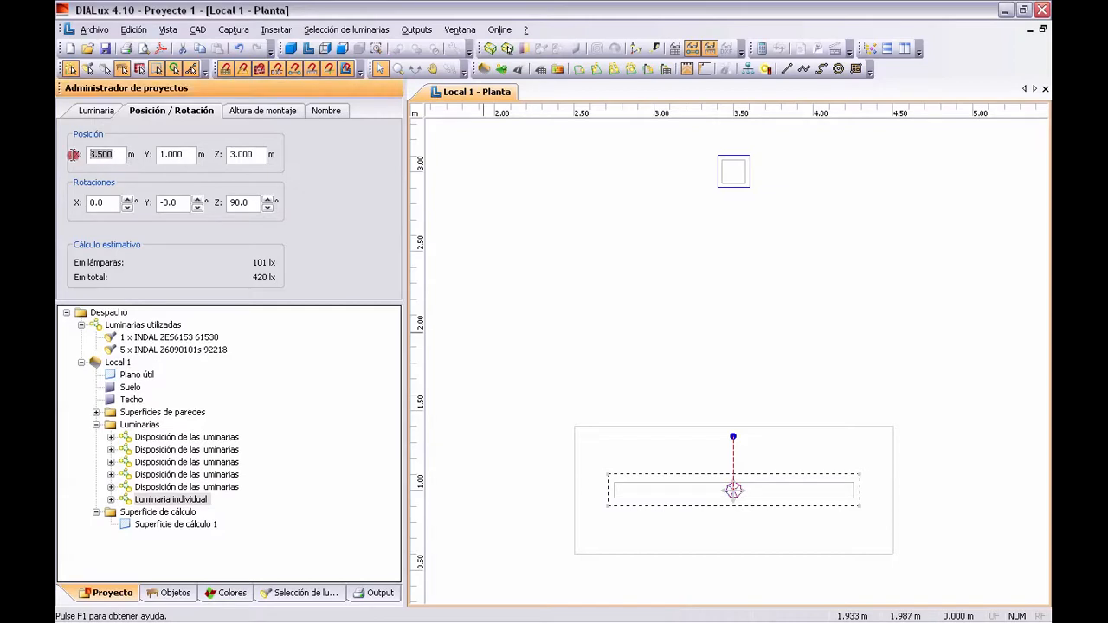
left_click(824, 288)
scroll(844, 364, "down", 3)
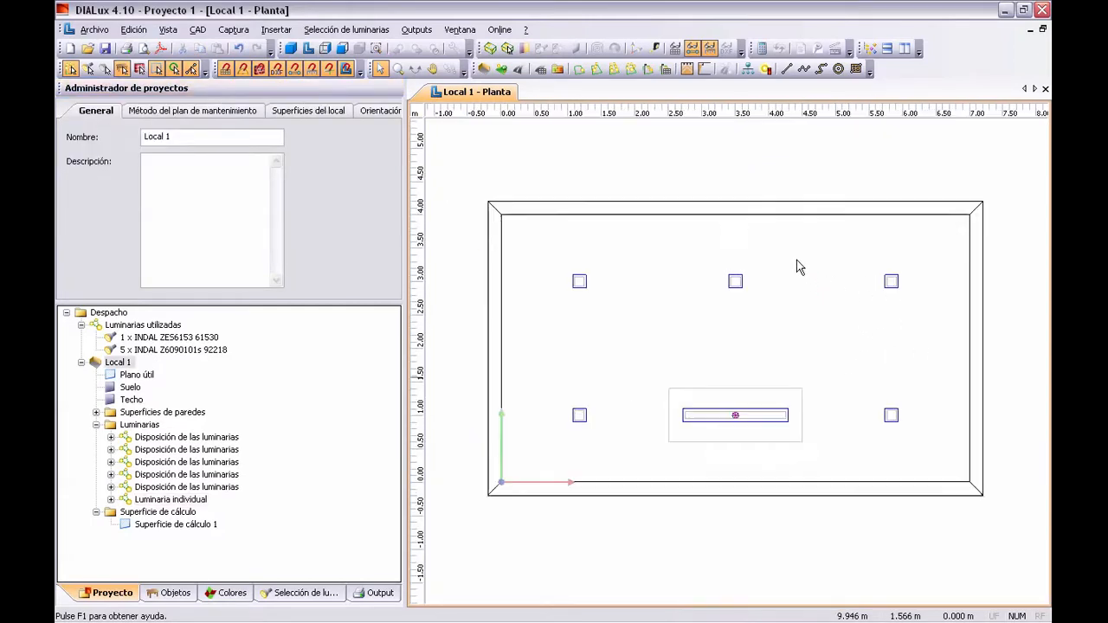
scroll(798, 266, "up", 1)
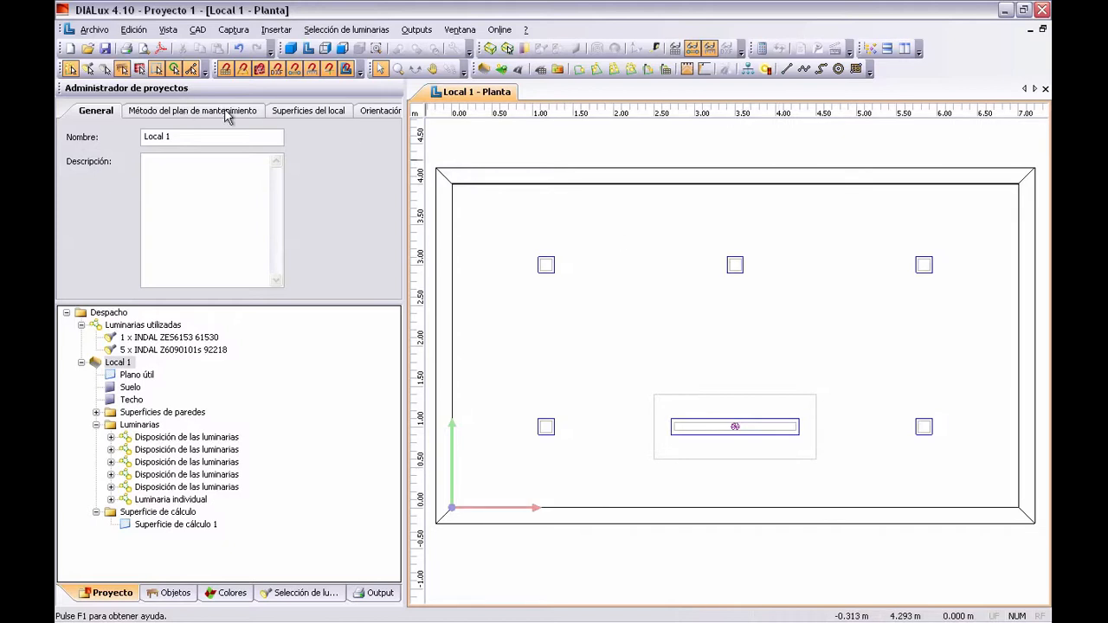
Set the 61530 luminaire's mounting type to Definido por el usuario with a suspension length of 0.25 m.
left_click(754, 429)
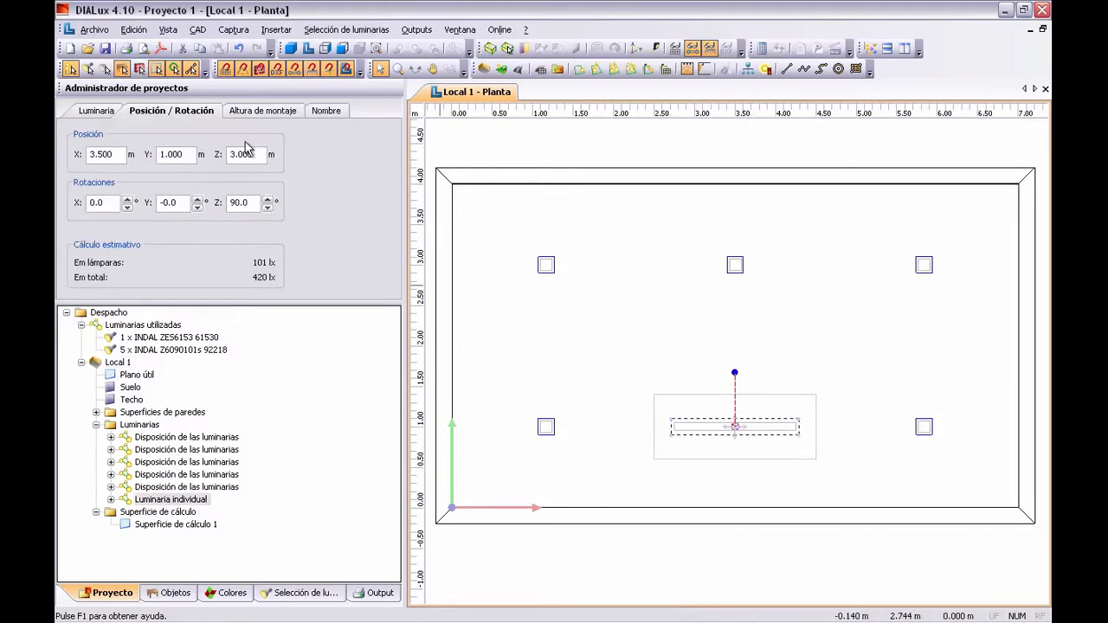
left_click(255, 113)
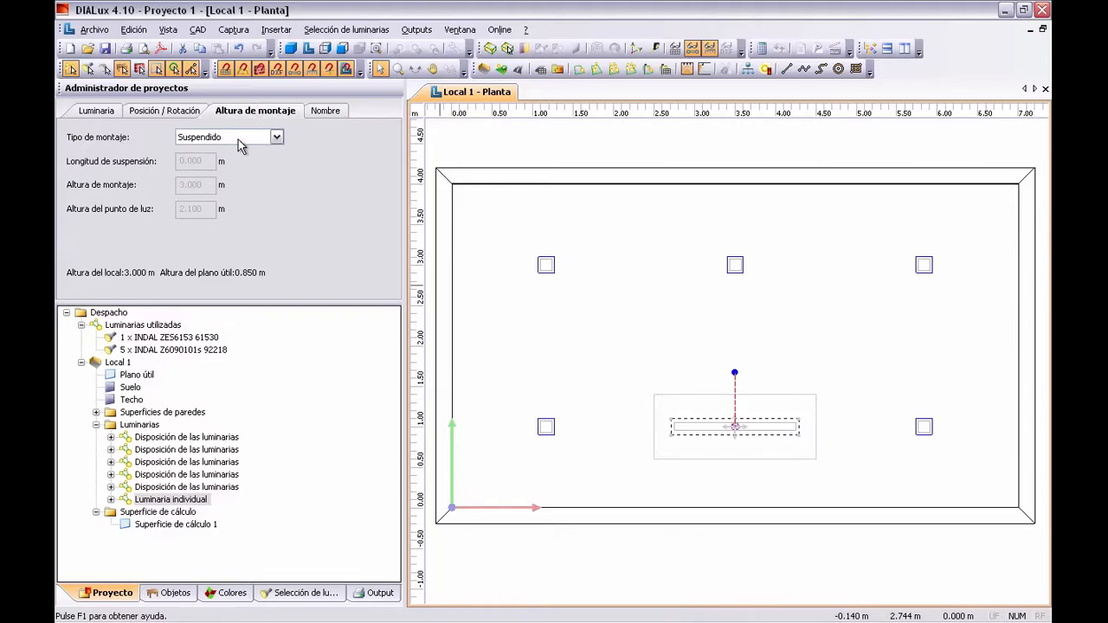
left_click(239, 138)
left_click(232, 159)
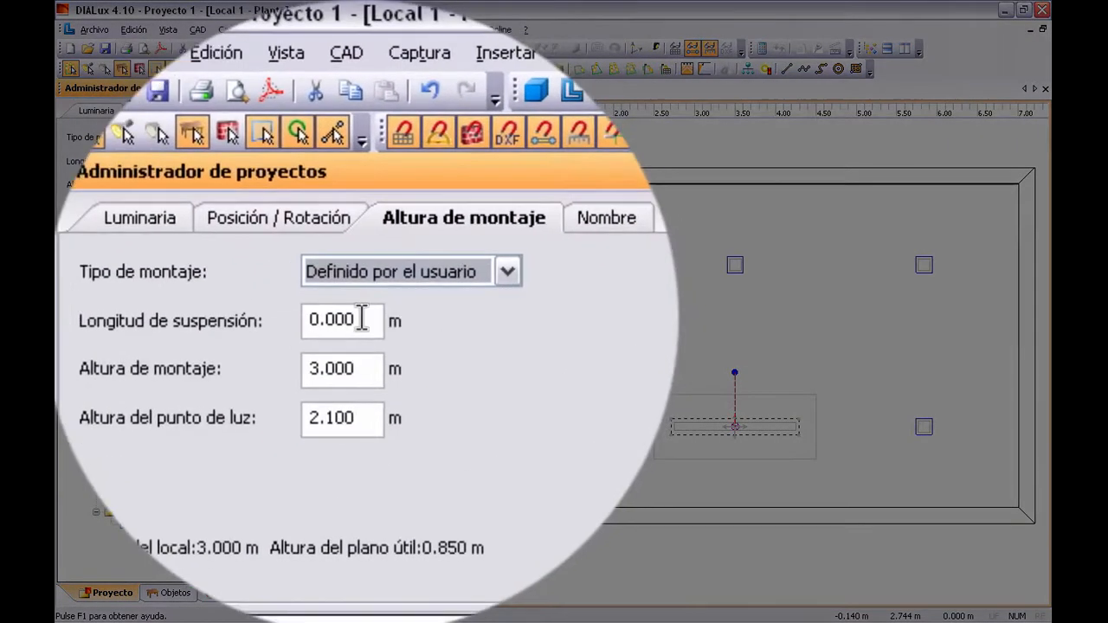
left_click_drag(204, 161, 146, 150)
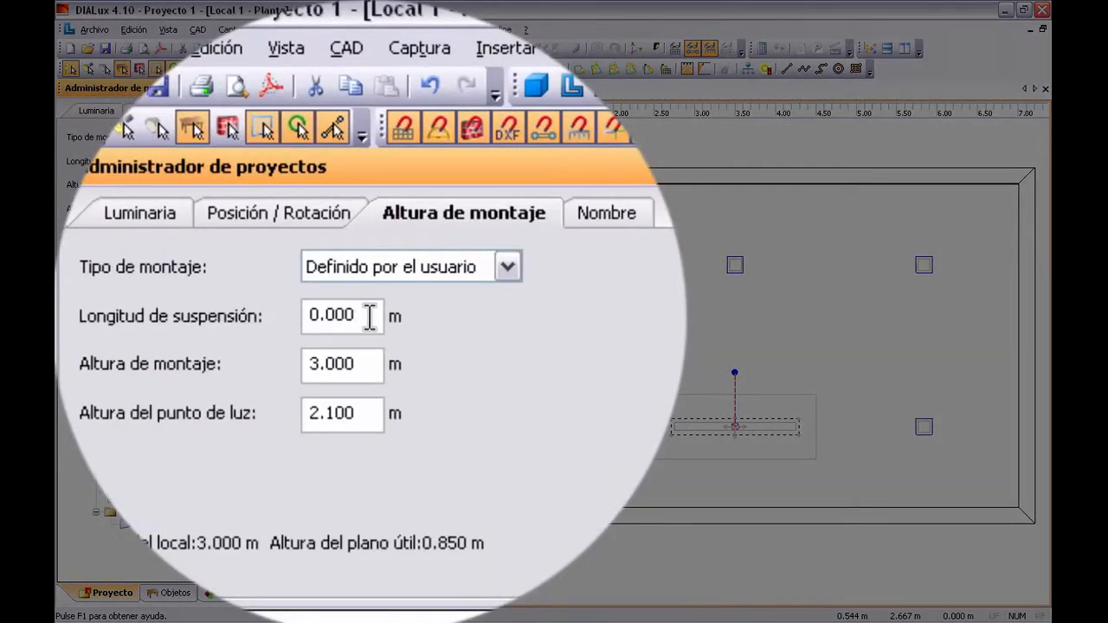
left_click(370, 317)
key("BackSpace")
key("BackSpace")
key("BackSpace")
type("25")
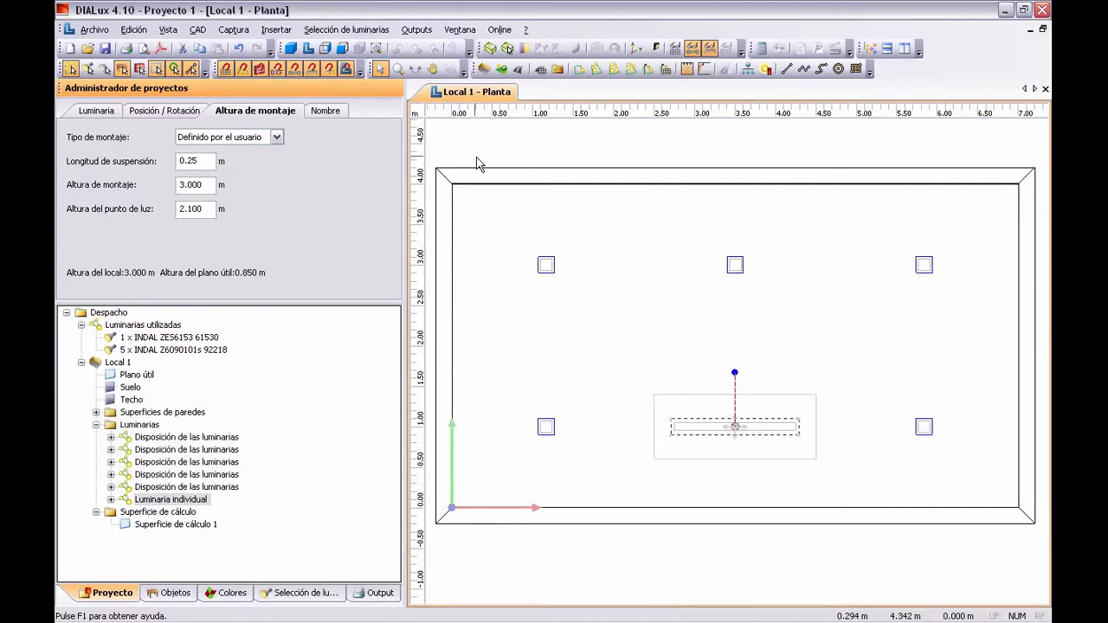
key("Tab")
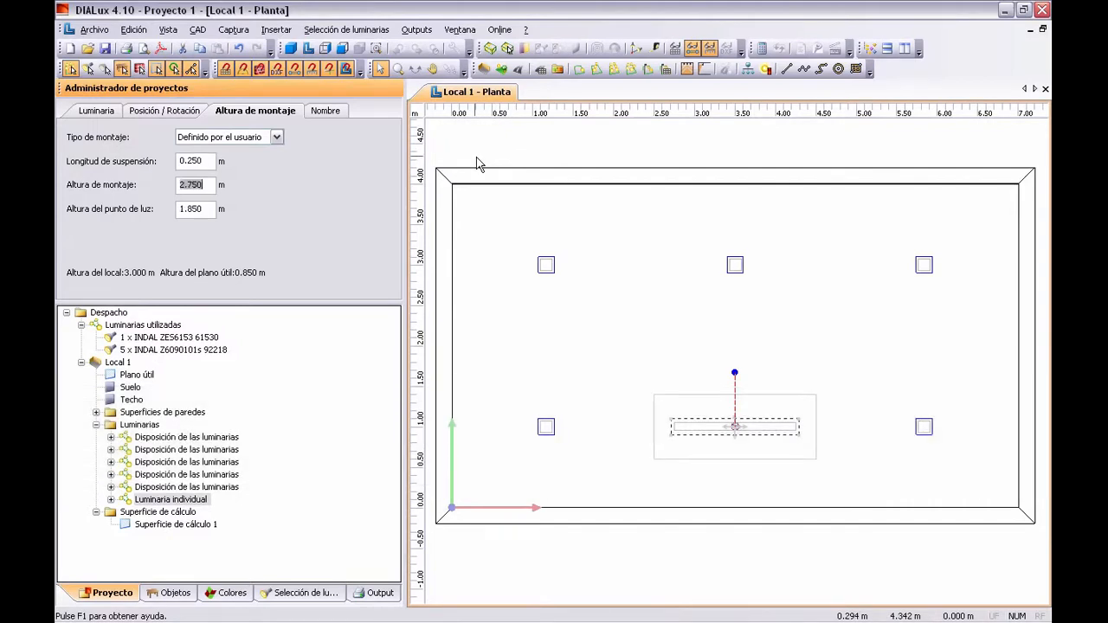
left_click(201, 187)
Examine the suspended luminaire and the surrounding downlights from several angles in the 3D view, and return to the floor plan.
left_click(292, 49)
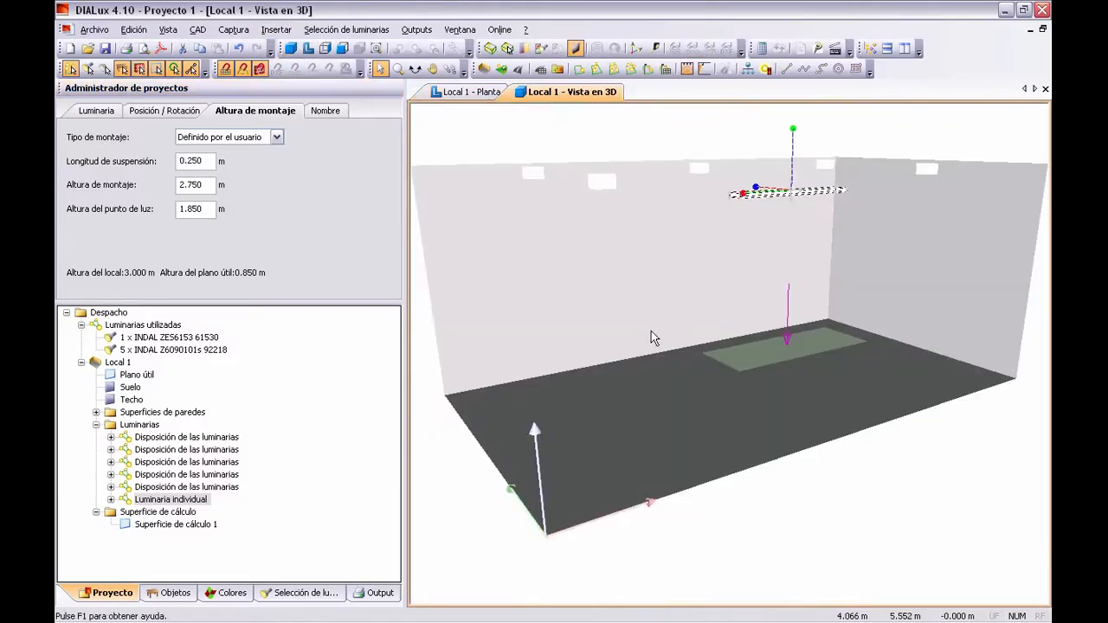
left_click(416, 69)
left_click_drag(646, 347, 717, 372)
left_click_drag(814, 278, 782, 442)
scroll(921, 188, "down", 3)
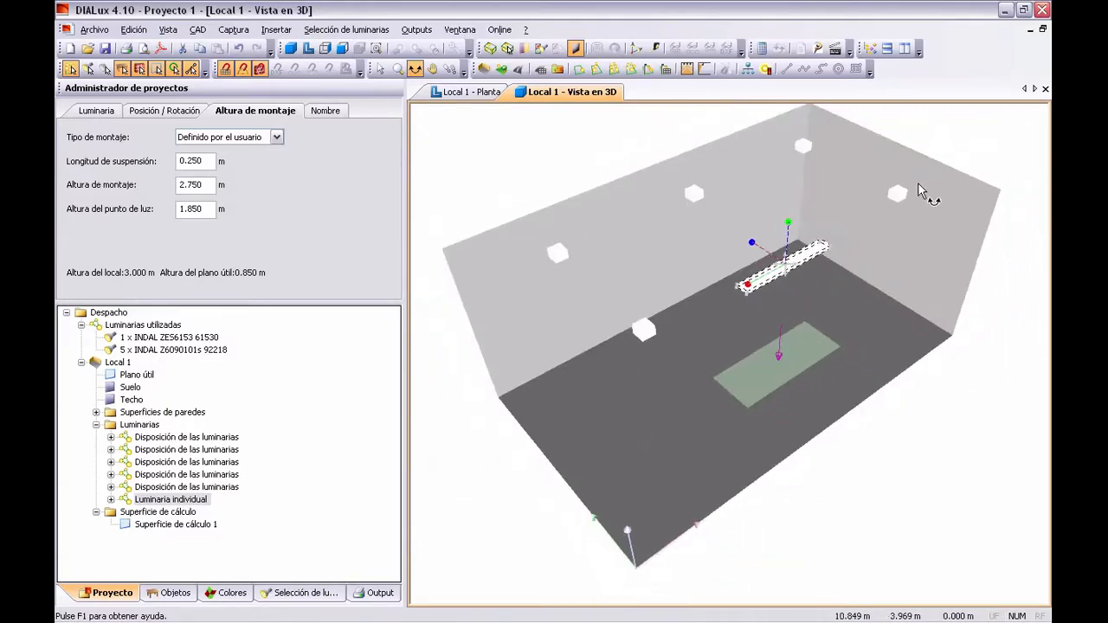
left_click_drag(744, 363, 678, 351)
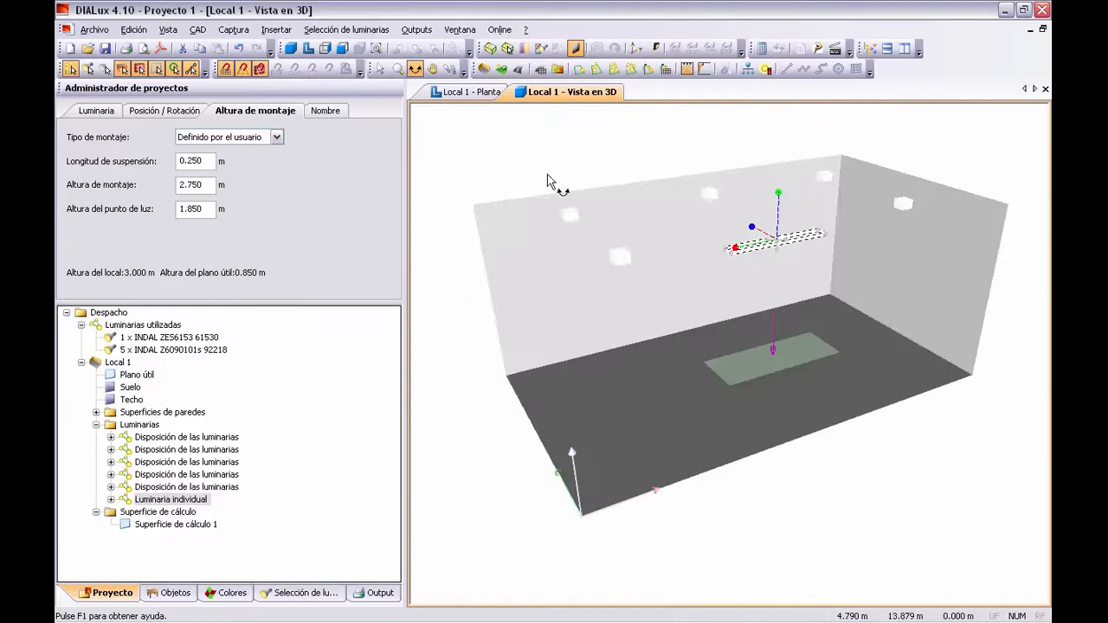
left_click(468, 92)
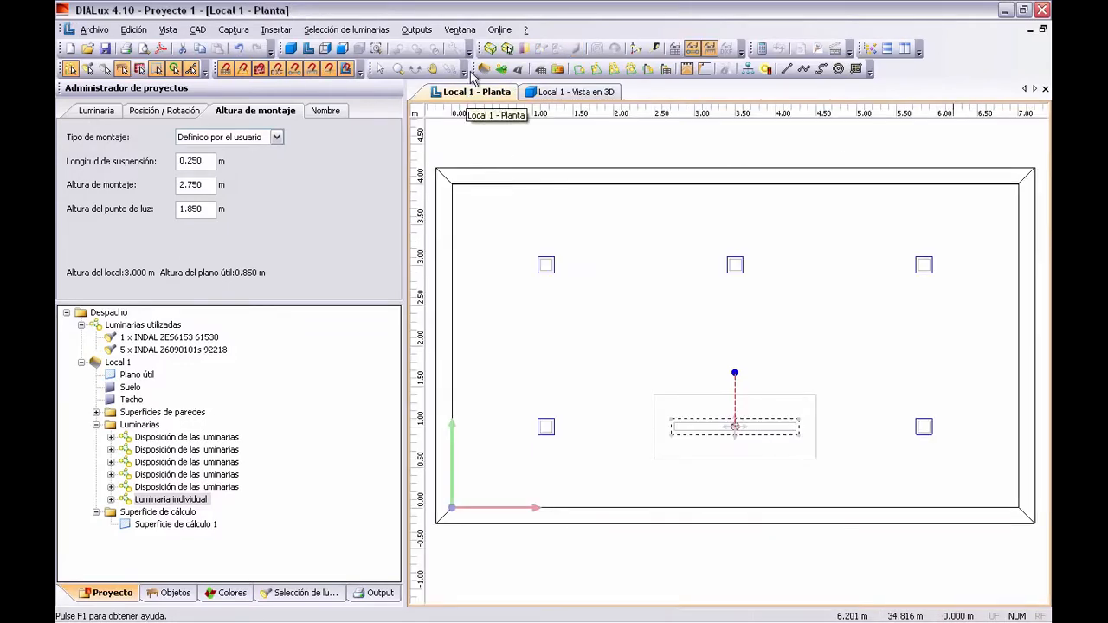
Calculate the Local 1 scene with objects included and the Estándar calculation option.
left_click(451, 32)
left_click(431, 49)
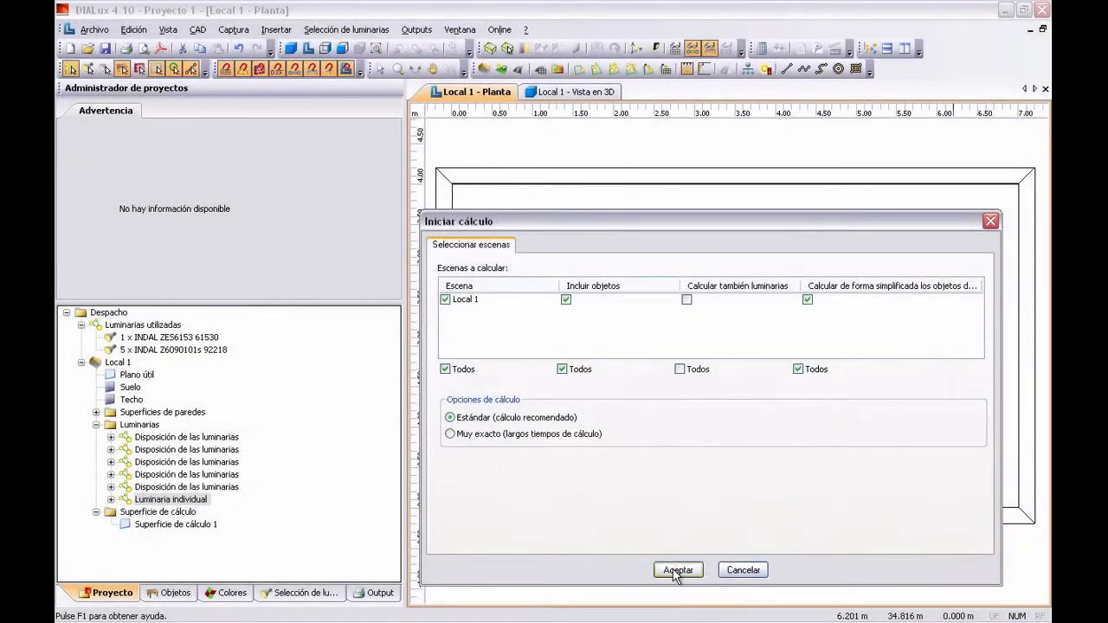
left_click(668, 570)
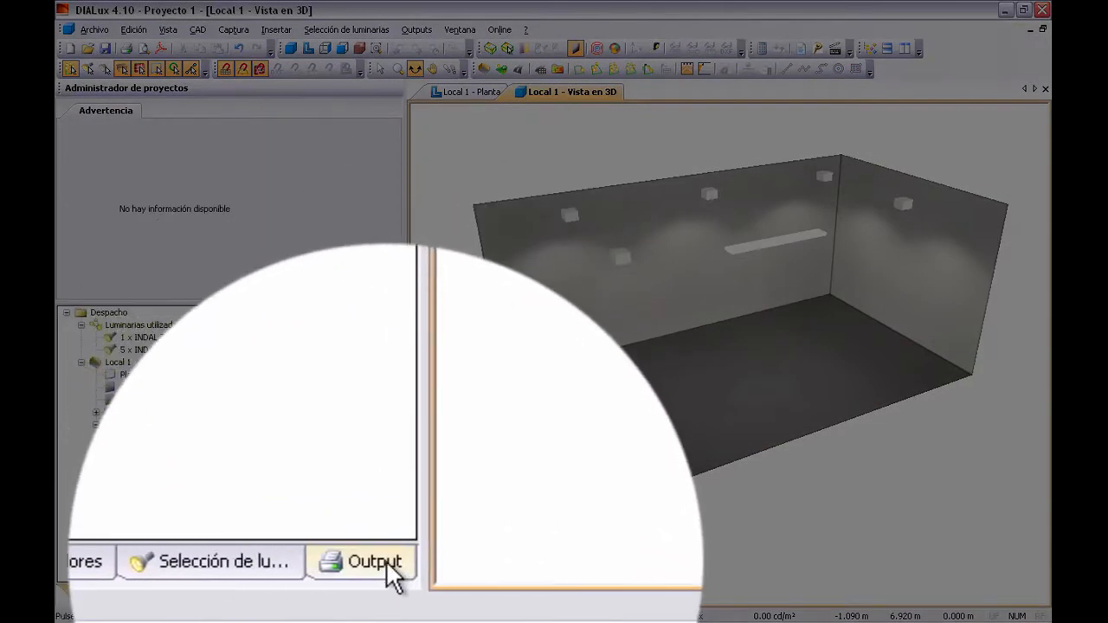
Open the Resumen output for Local 1 and check the Plano útil's mean illuminance and uniformity.
left_click(372, 593)
double_click(77, 313)
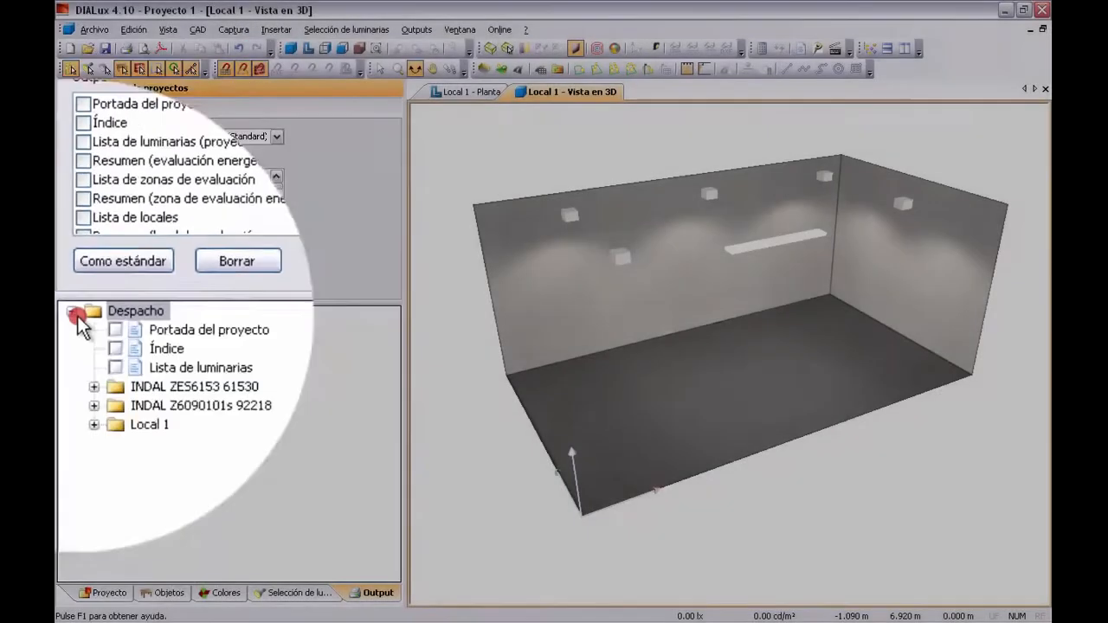
left_click(81, 387)
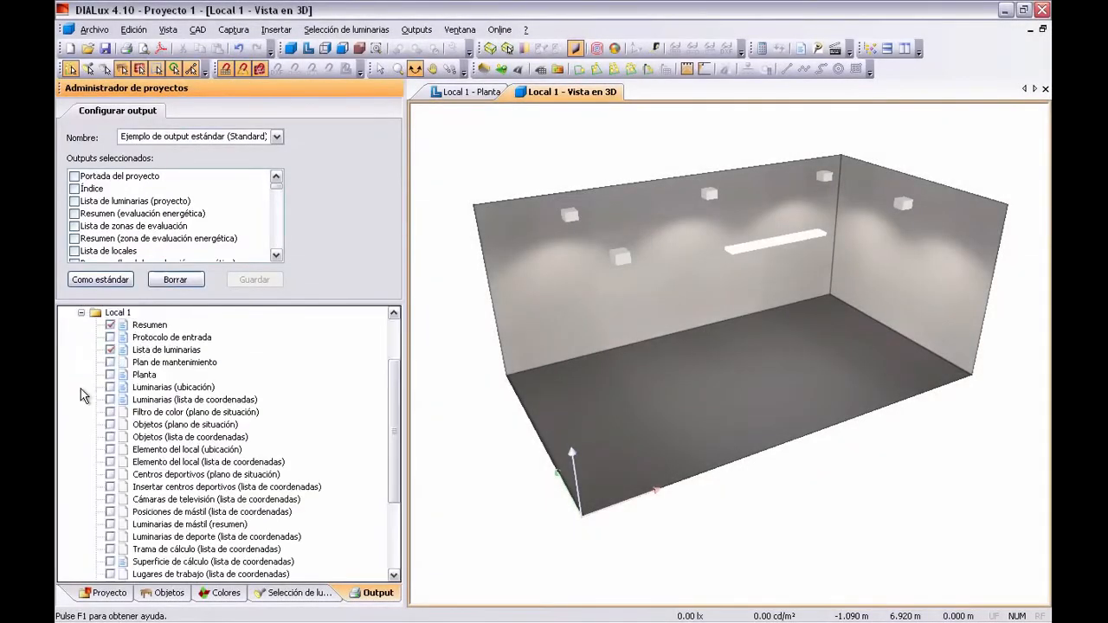
left_click(139, 325)
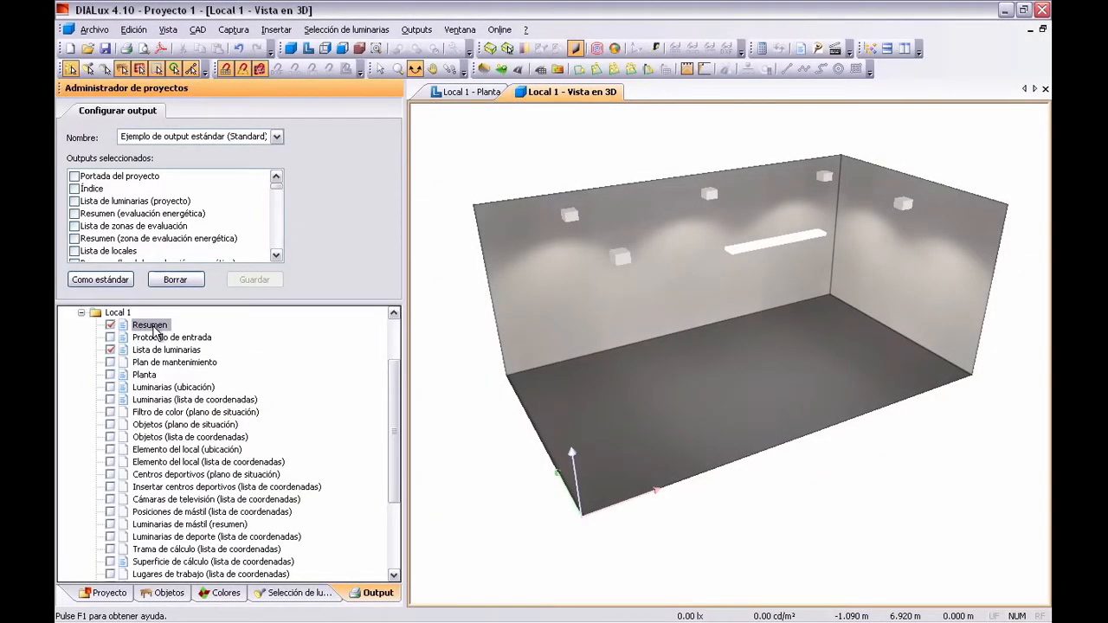
double_click(149, 325)
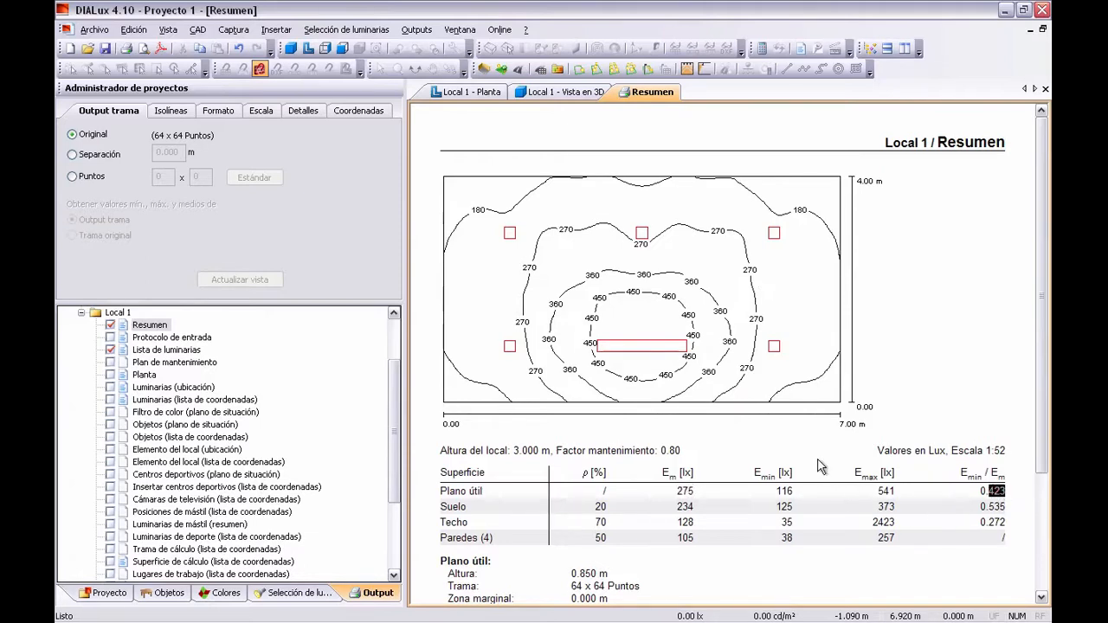
scroll(821, 467, "down", 3)
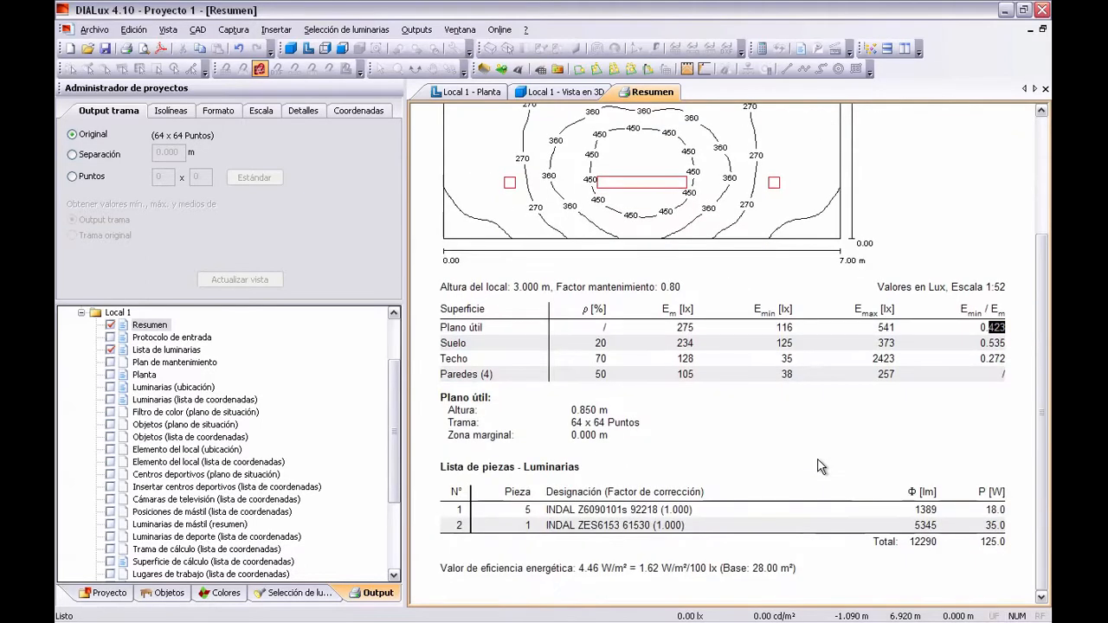
double_click(683, 329)
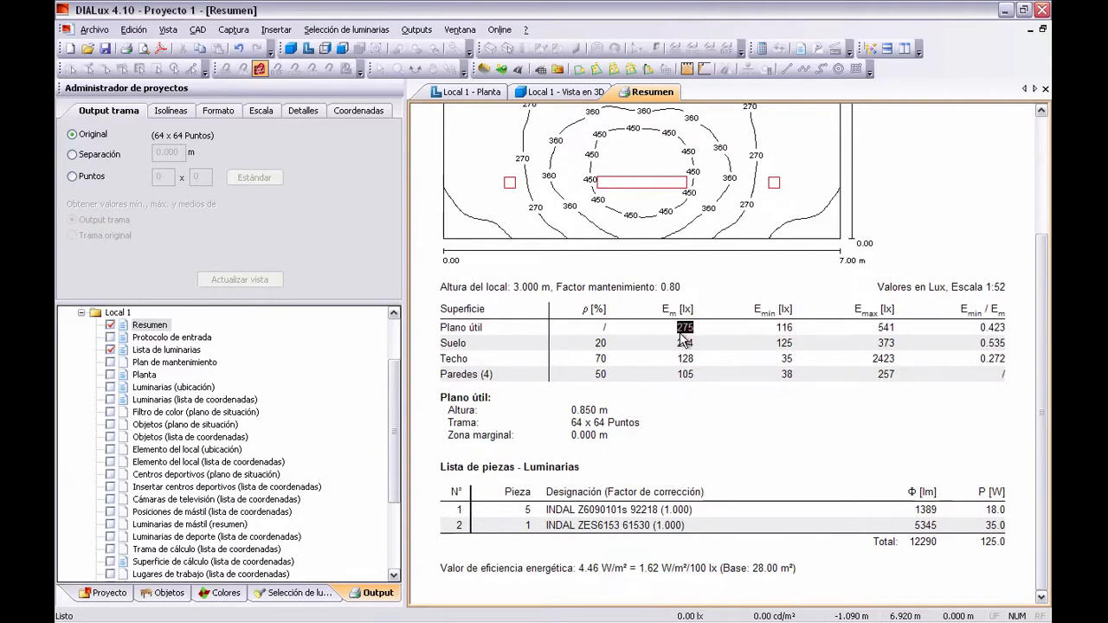
scroll(681, 334, "up", 3)
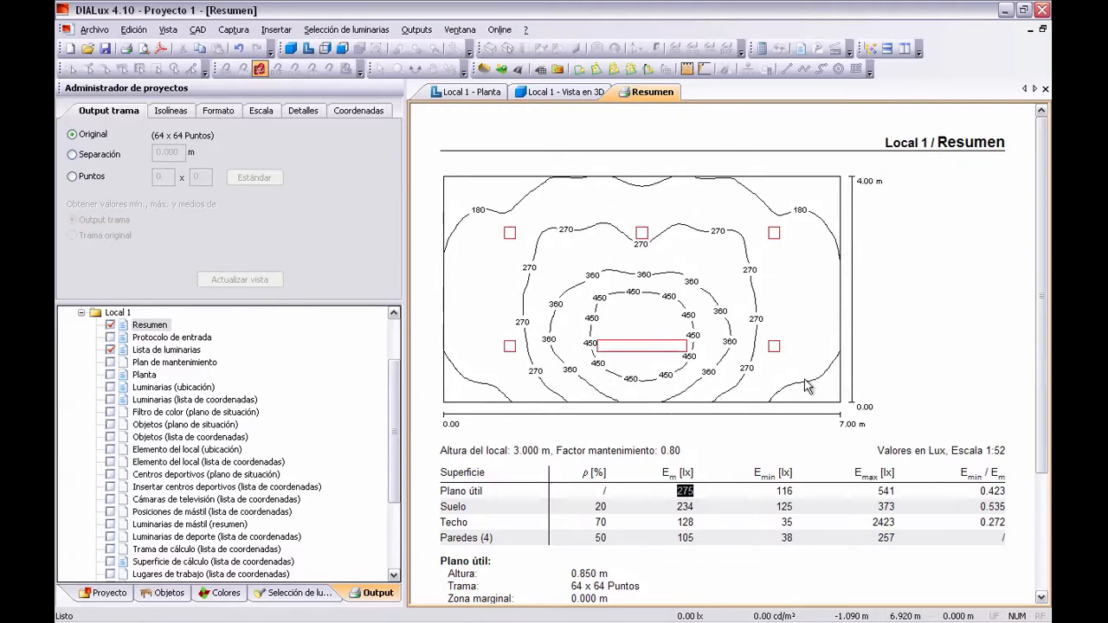
left_click_drag(980, 491, 1005, 493)
left_click(1006, 493)
Set the marginal zone of Local 1's Plano útil to 0.30 m and discard the existing calculation results.
left_click(111, 594)
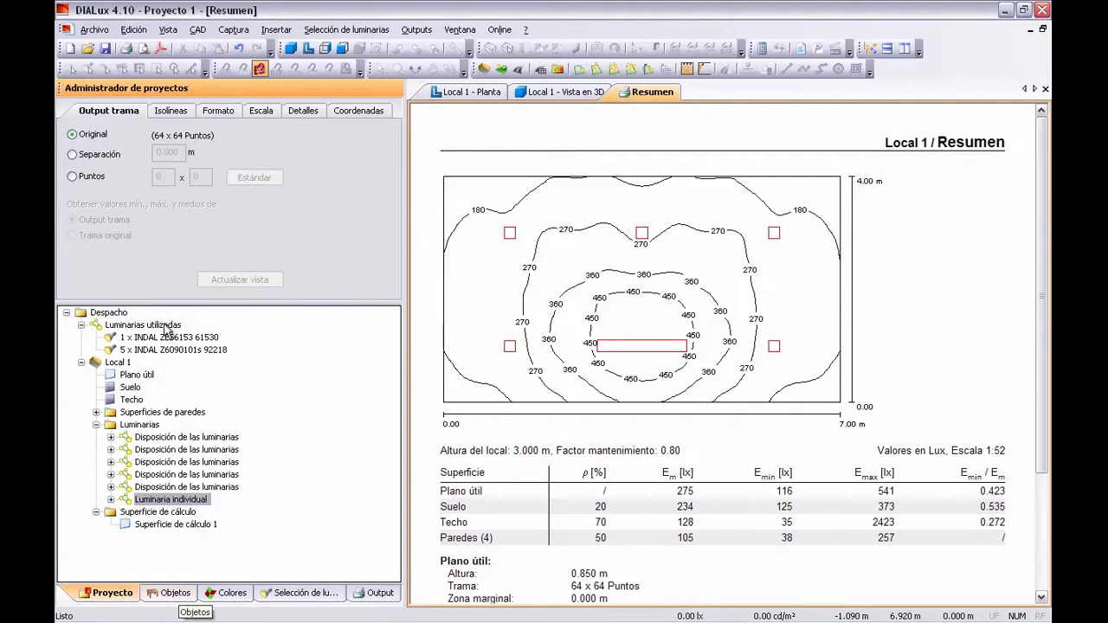
left_click(135, 375)
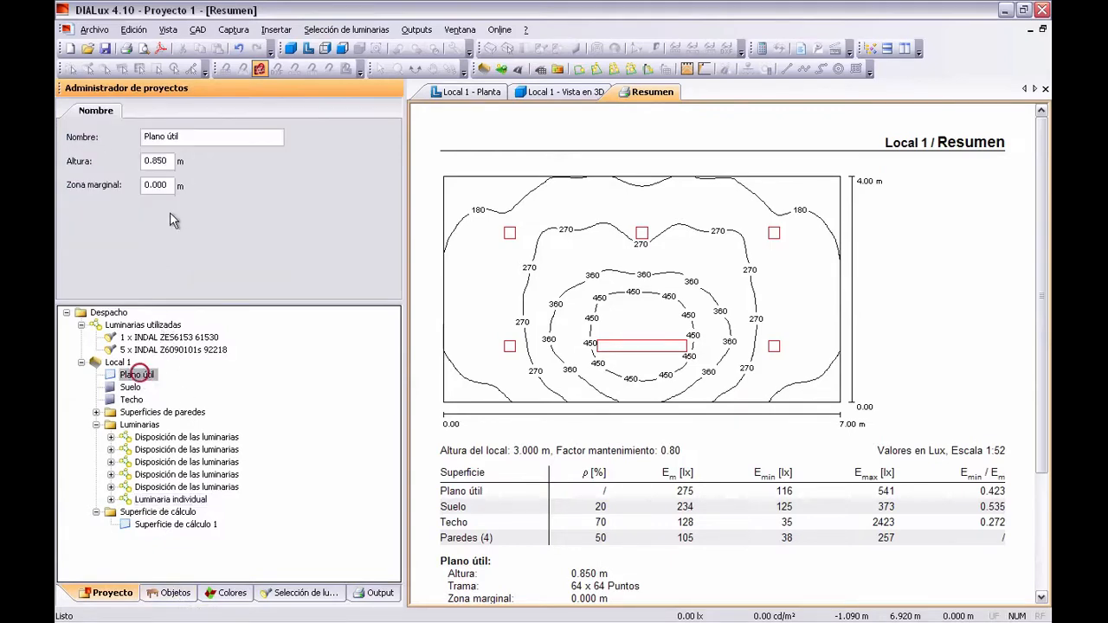
left_click(167, 185)
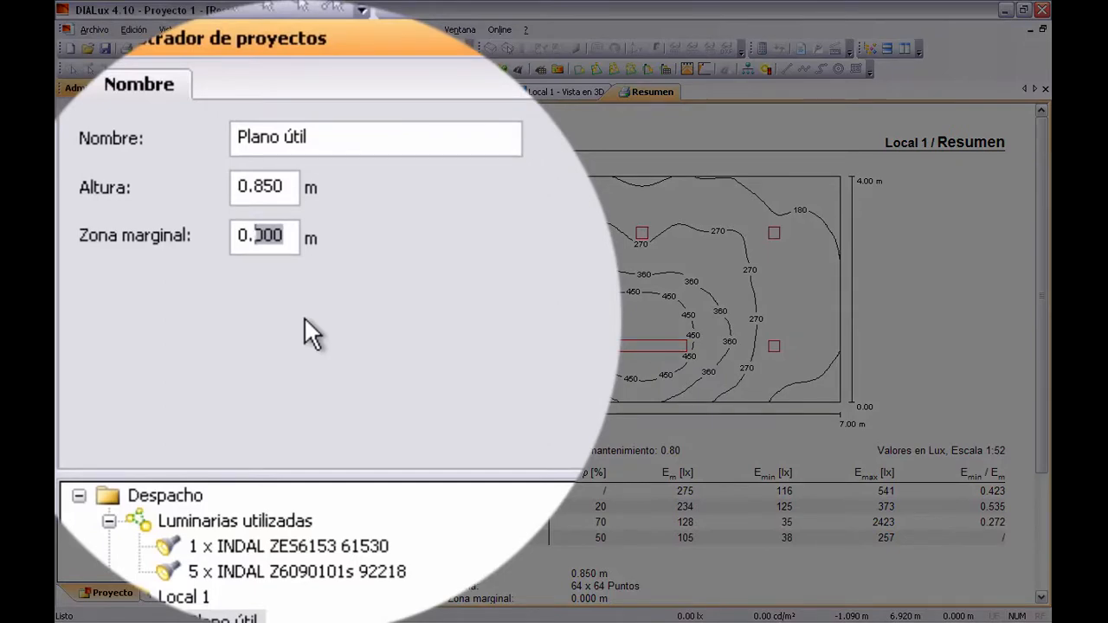
type("30")
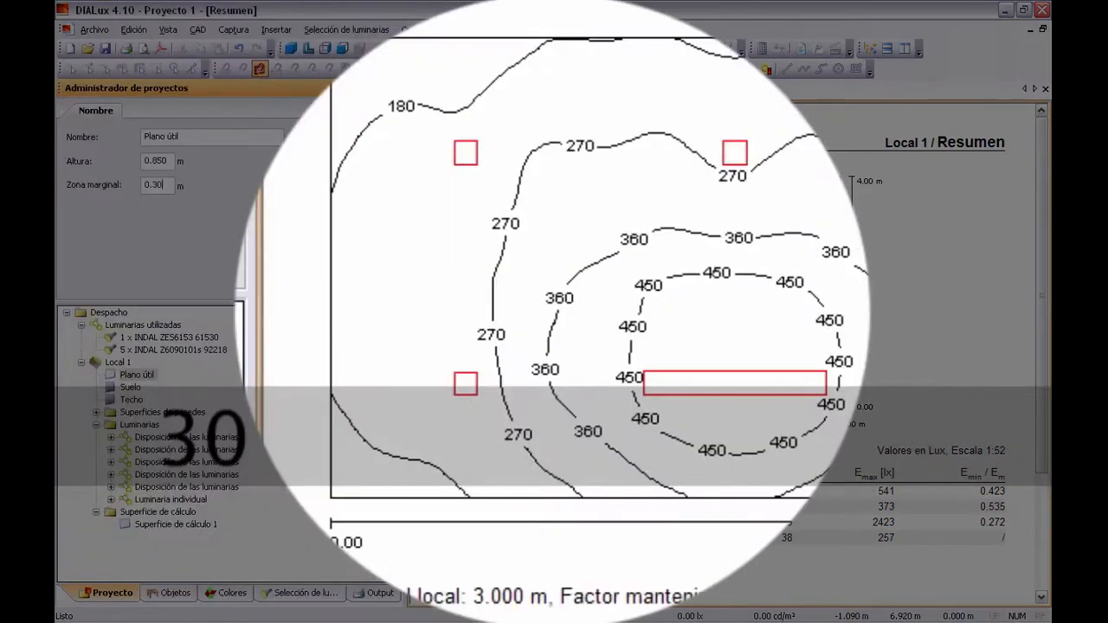
key("Return")
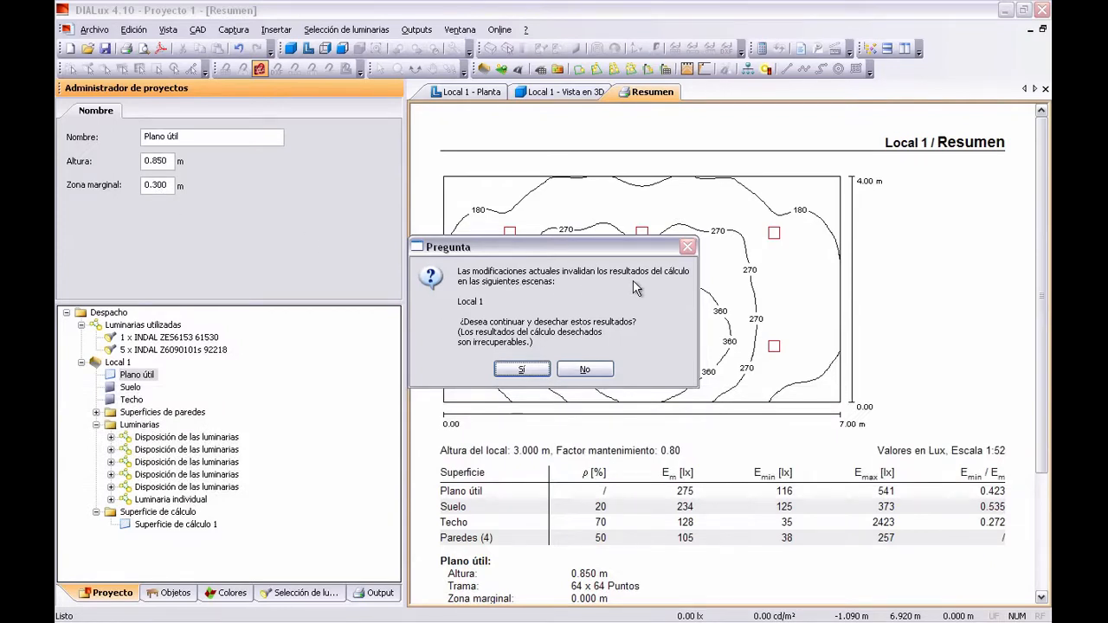
left_click(523, 369)
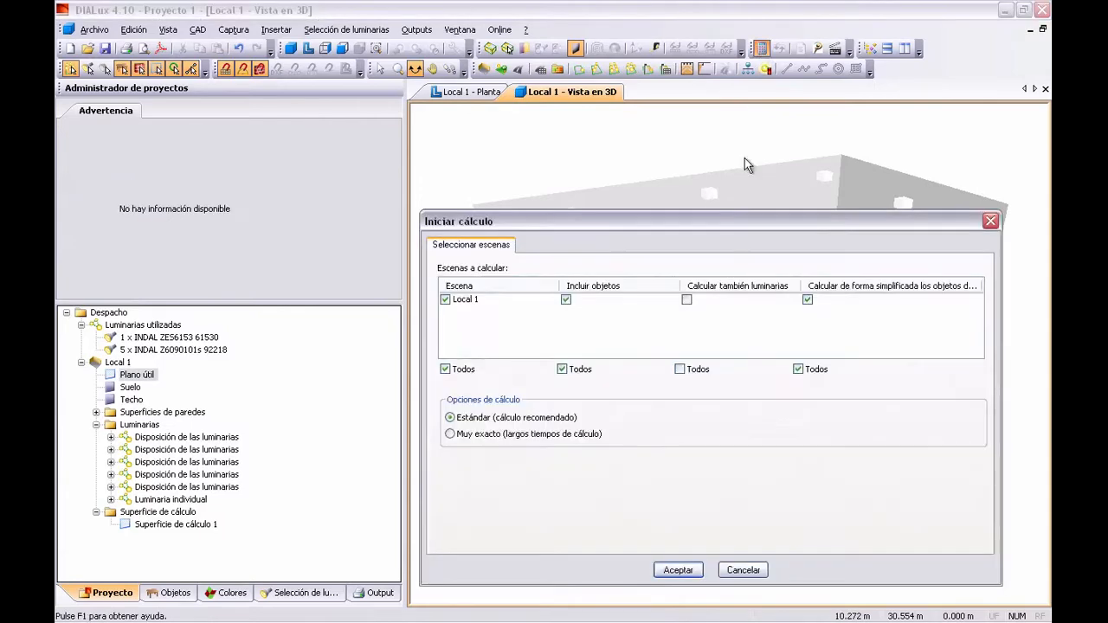
Recalculate Local 1 with the standard option and check the Plano útil's uniformity and mean illuminance in the Resumen output.
left_click(762, 48)
left_click(681, 568)
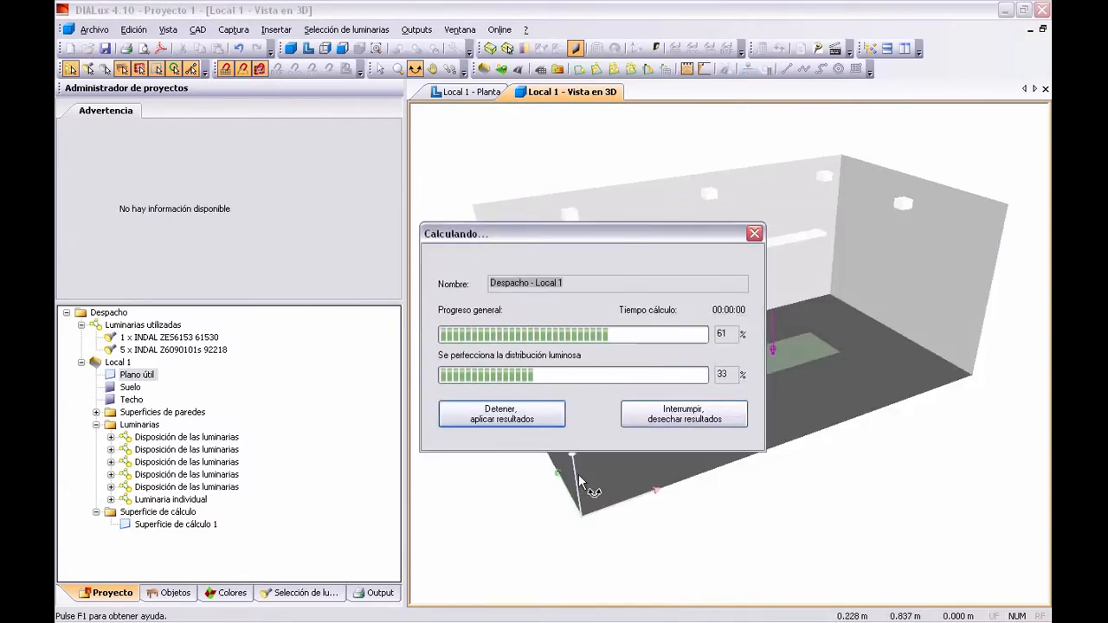
left_click(377, 596)
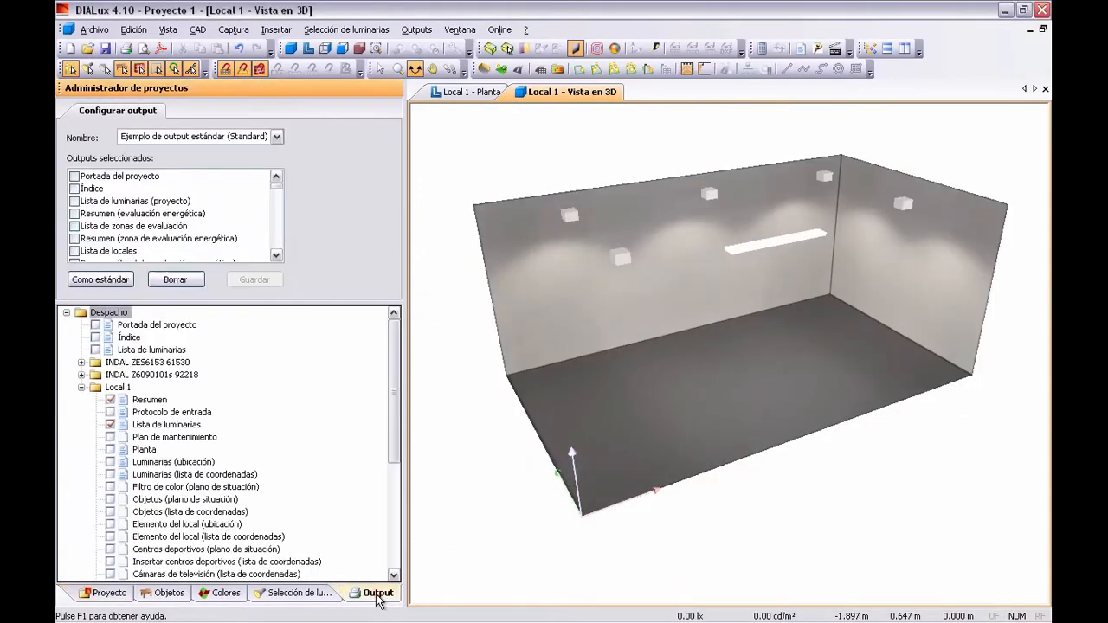
double_click(143, 402)
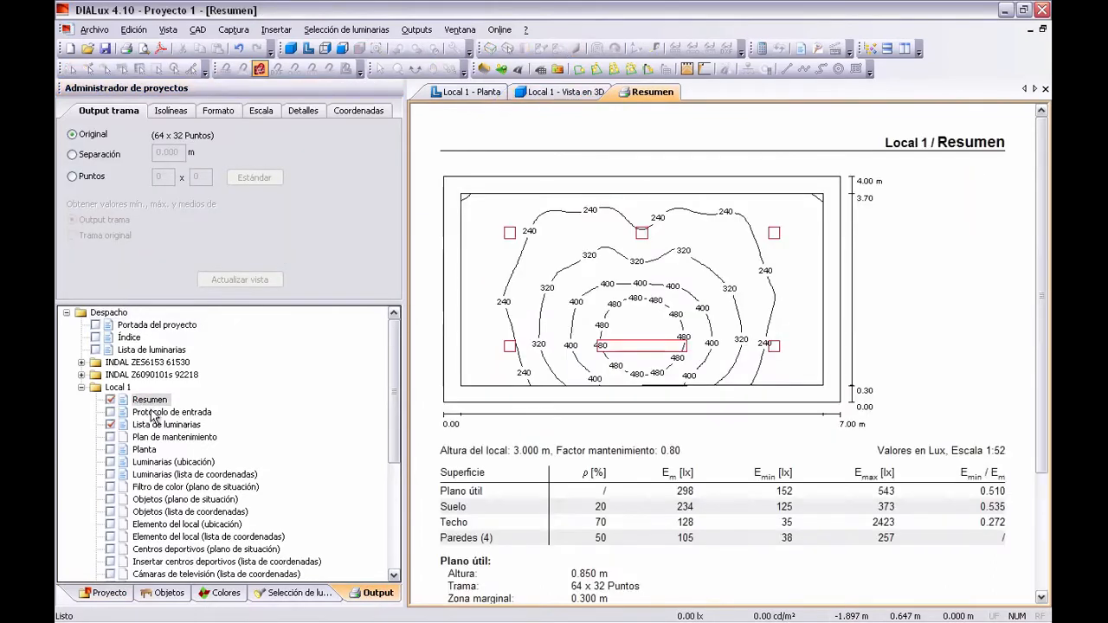
mouse_move(981, 492)
left_mouse_down()
mouse_move(1017, 492)
mouse_move(996, 492)
left_mouse_up()
left_click(1003, 492)
left_click(682, 491)
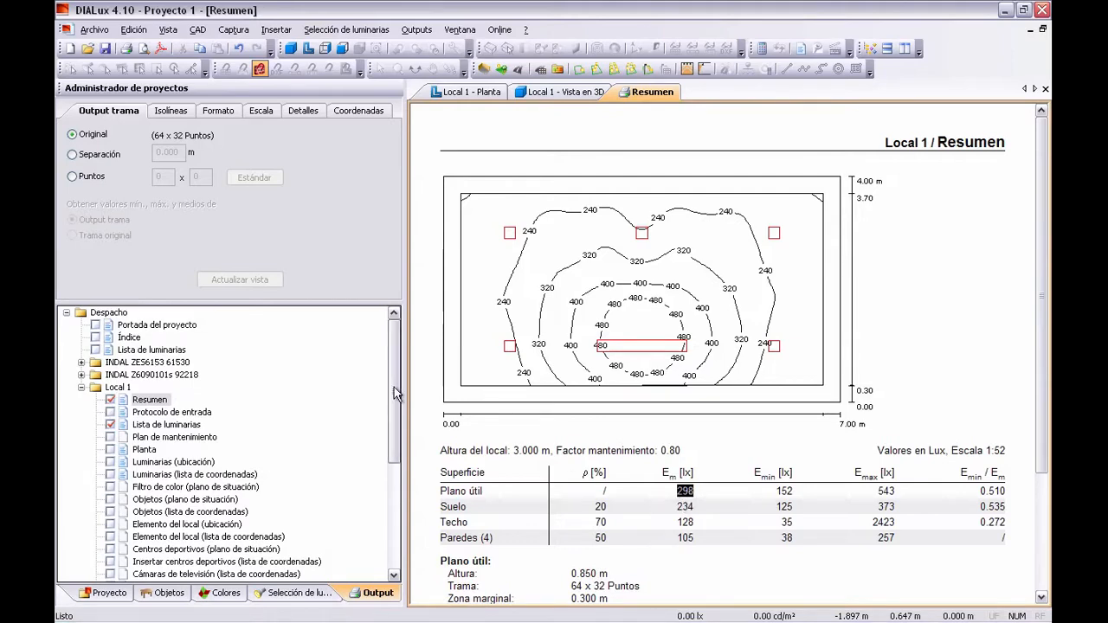
Open the Tabla (E) output of Superficie de cálculo 1 and check its mean illuminance.
left_click_drag(397, 394, 398, 550)
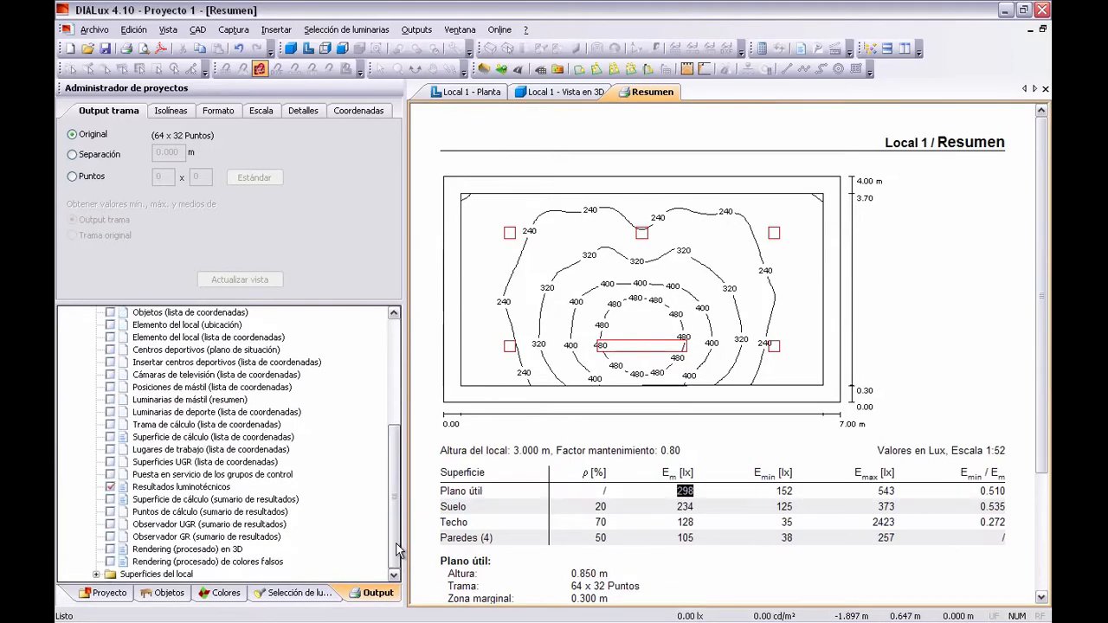
left_click(96, 574)
left_click(110, 500)
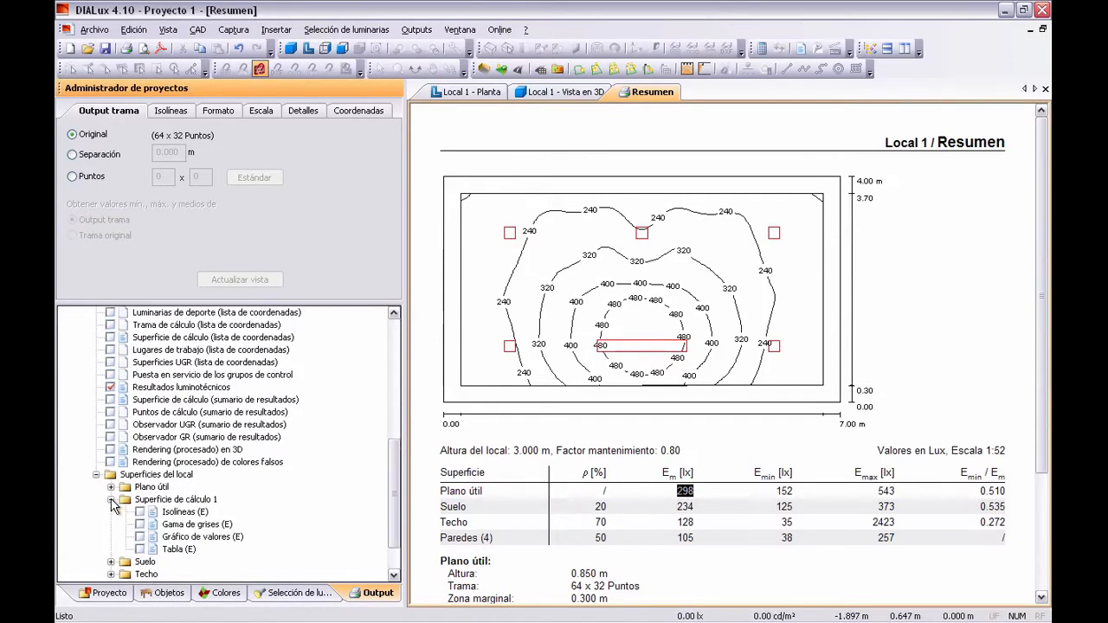
left_click(177, 550)
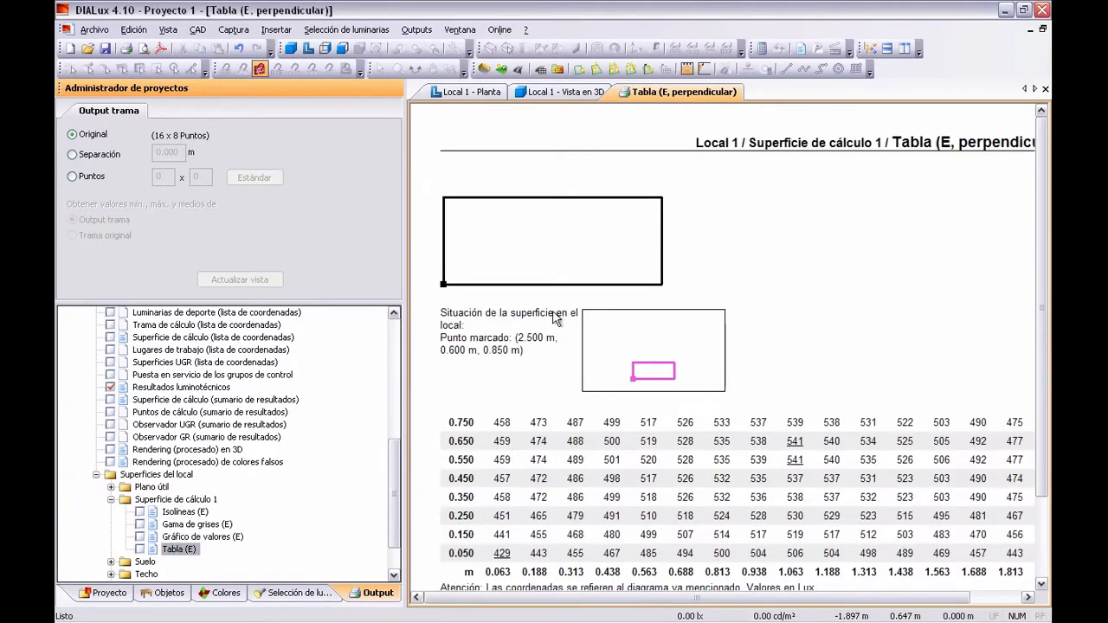
left_click_drag(1043, 288, 1036, 421)
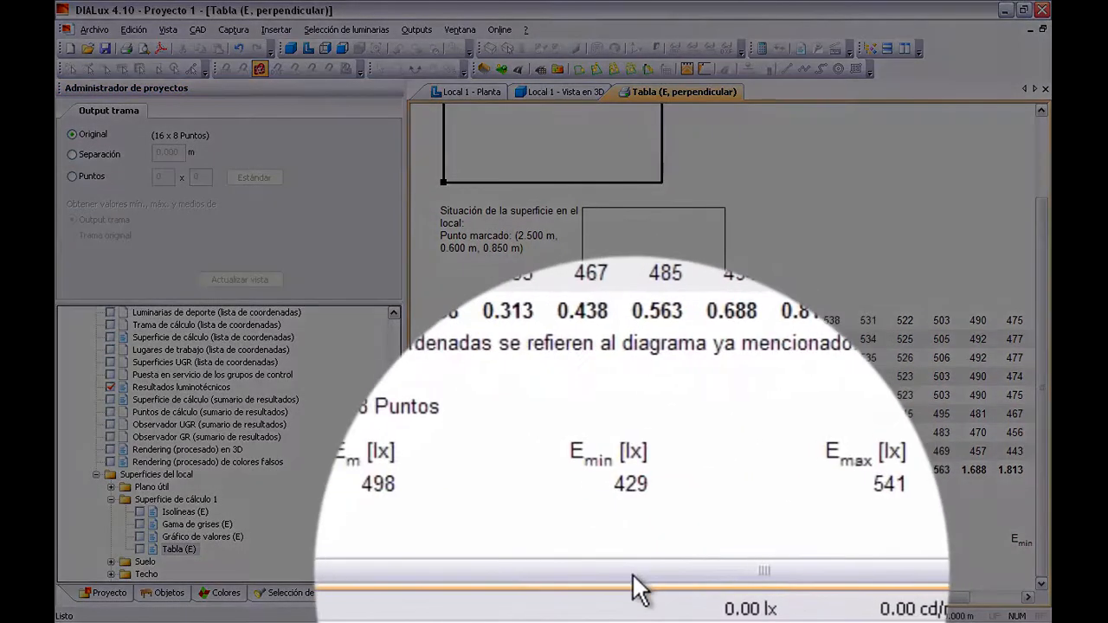
left_click_drag(639, 591, 562, 577)
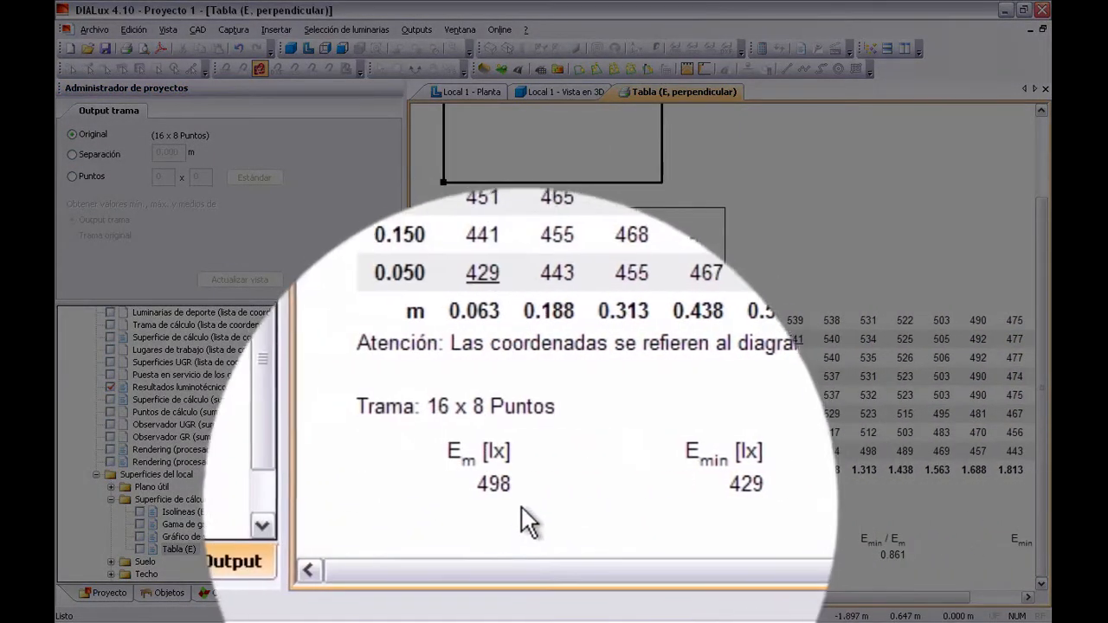
double_click(507, 486)
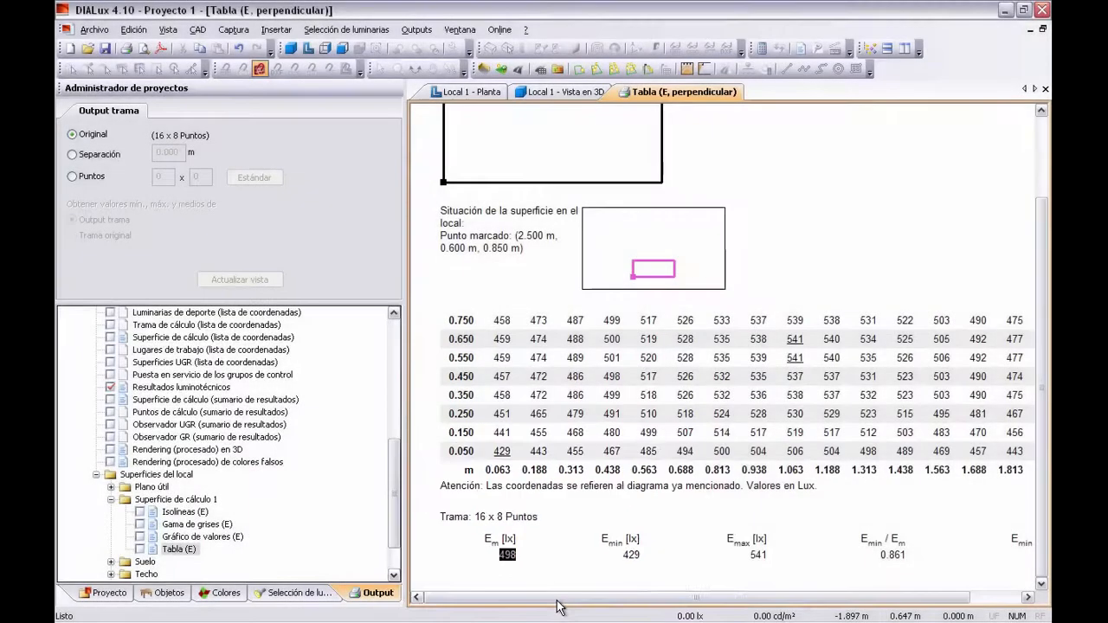
Check the Emin/Emax and Emin/Em uniformity ratios in the calculation surface's table, and recheck its mean illuminance.
left_click(557, 598)
left_click_drag(557, 600, 696, 600)
left_click_drag(981, 551, 1013, 553)
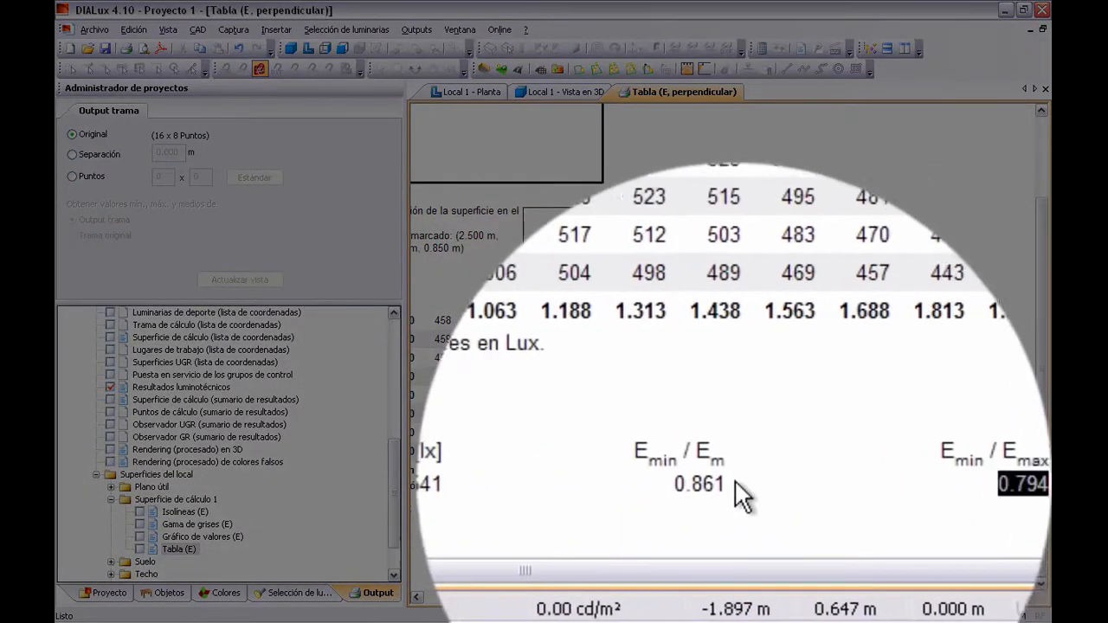
left_click_drag(735, 483, 735, 485)
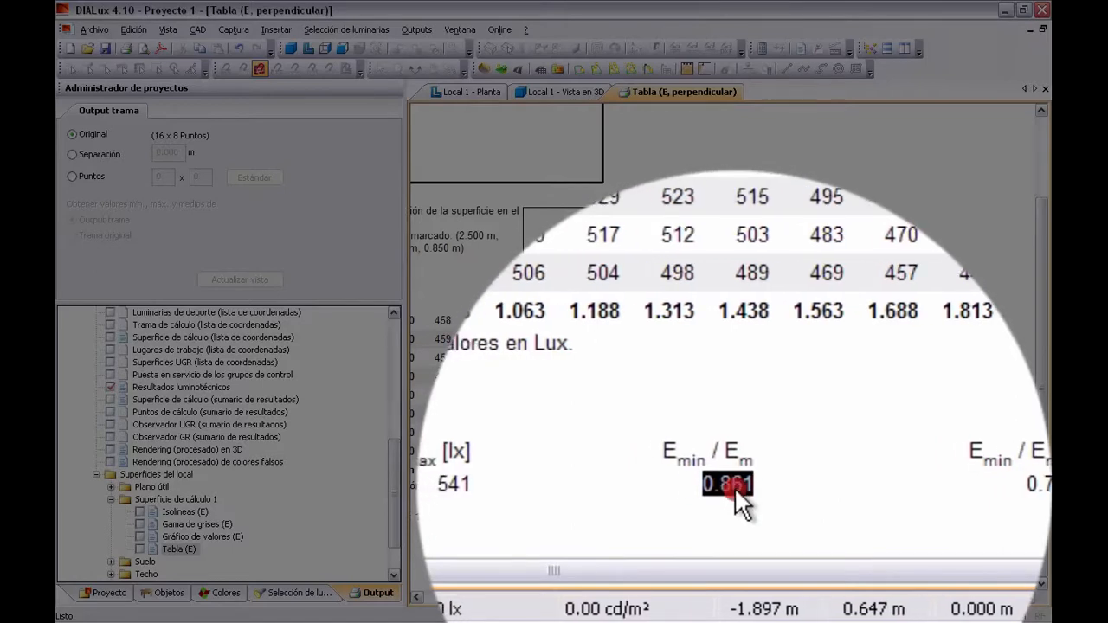
double_click(734, 486)
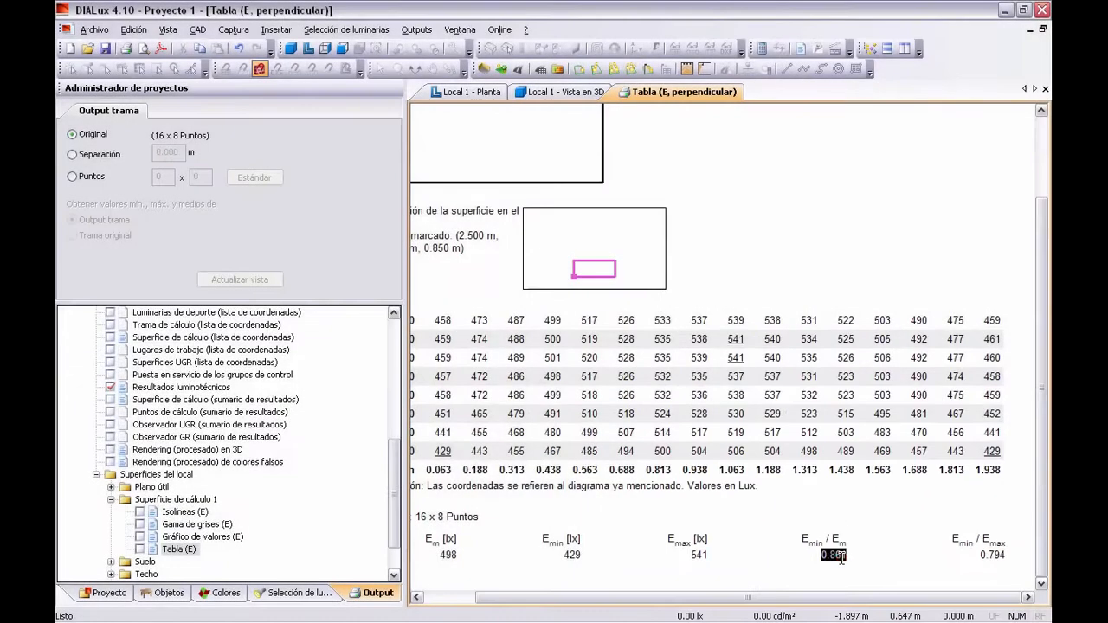
left_click_drag(760, 596, 659, 594)
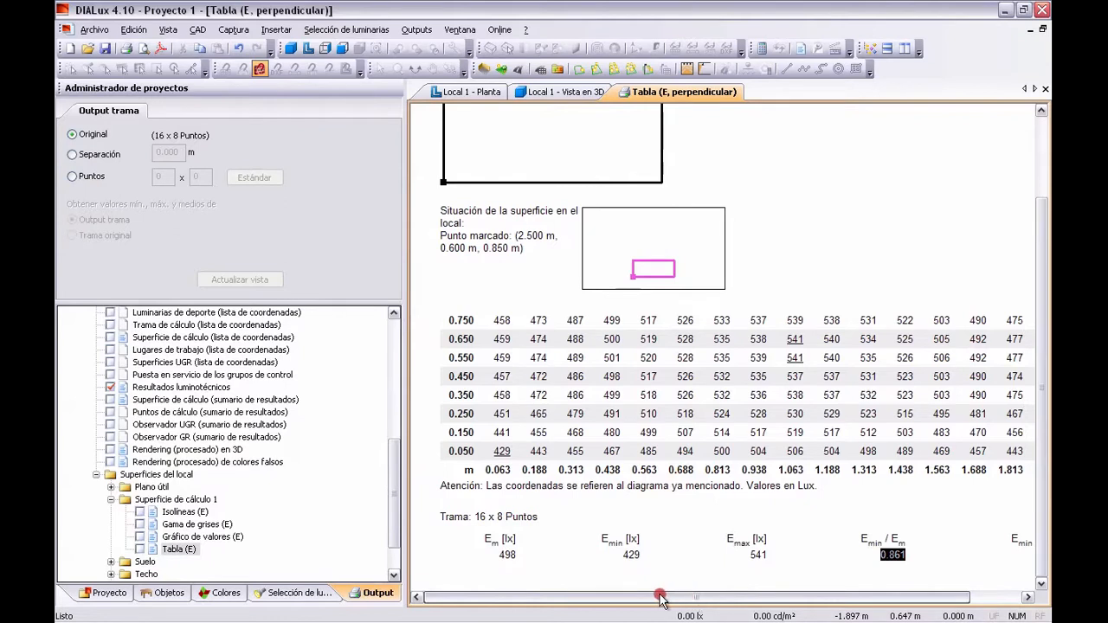
left_click(507, 555)
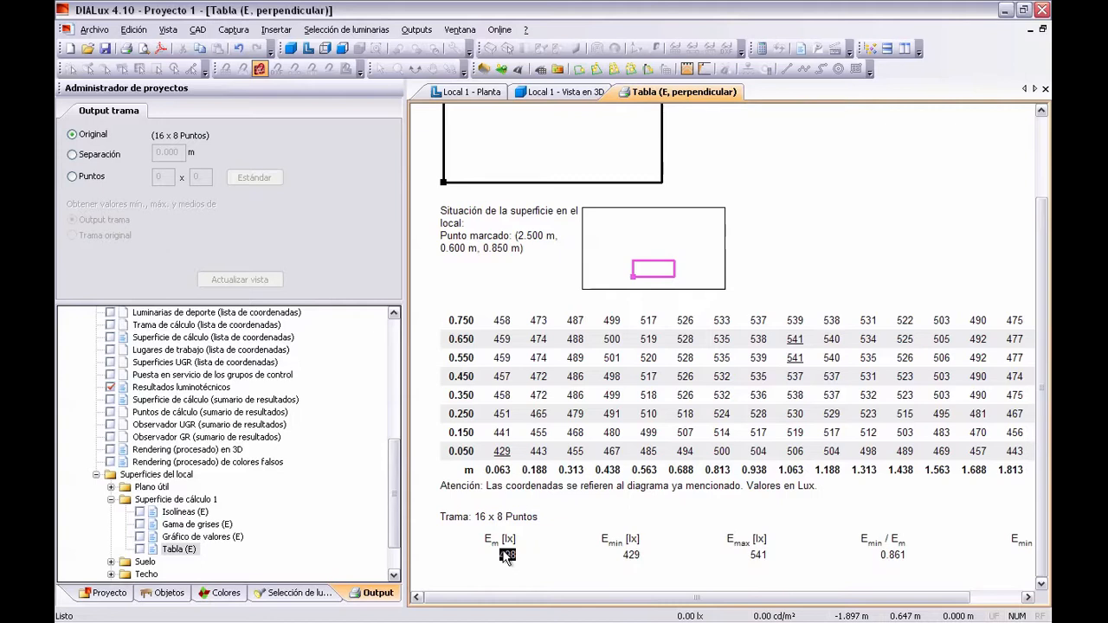
Set the suspension length of the individual 61530 luminaire to 0.30 m and discard the existing calculation results.
left_click(167, 596)
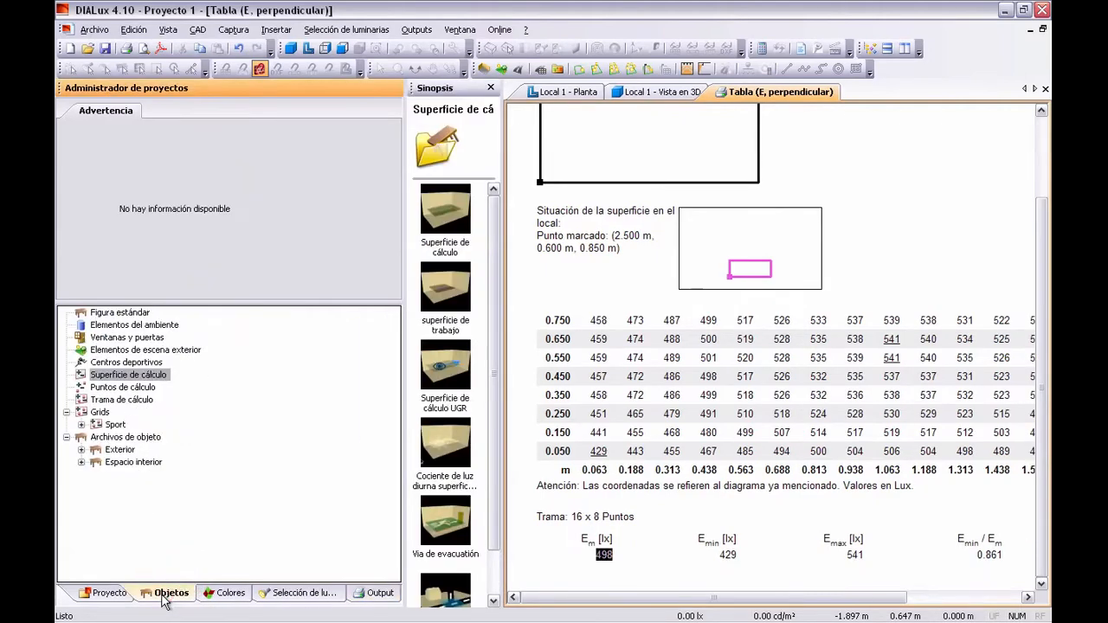
left_click(120, 596)
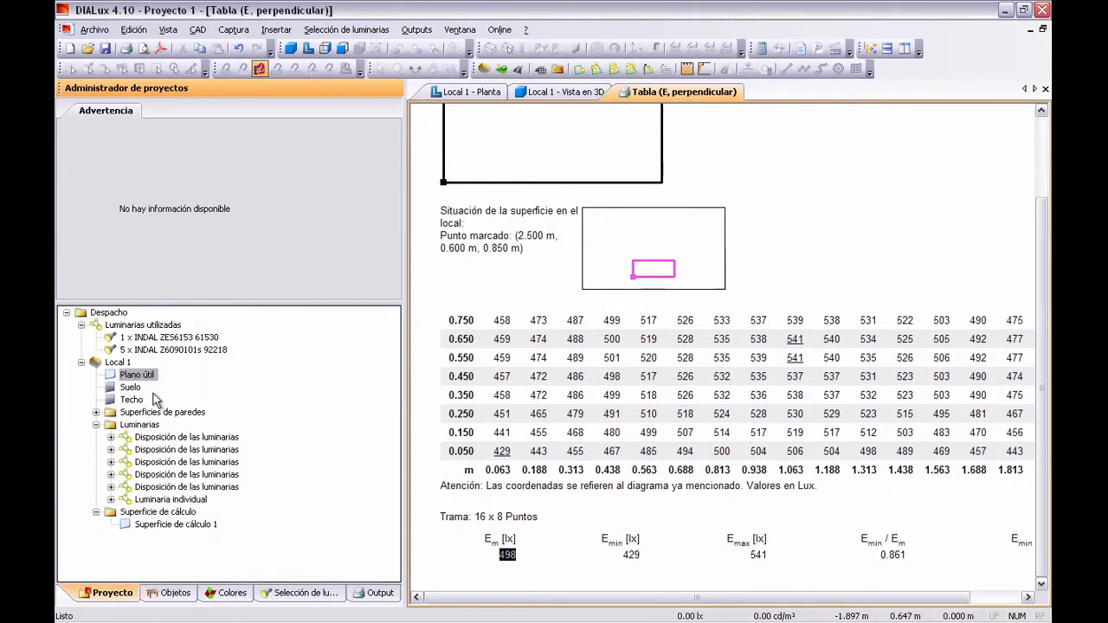
left_click(177, 499)
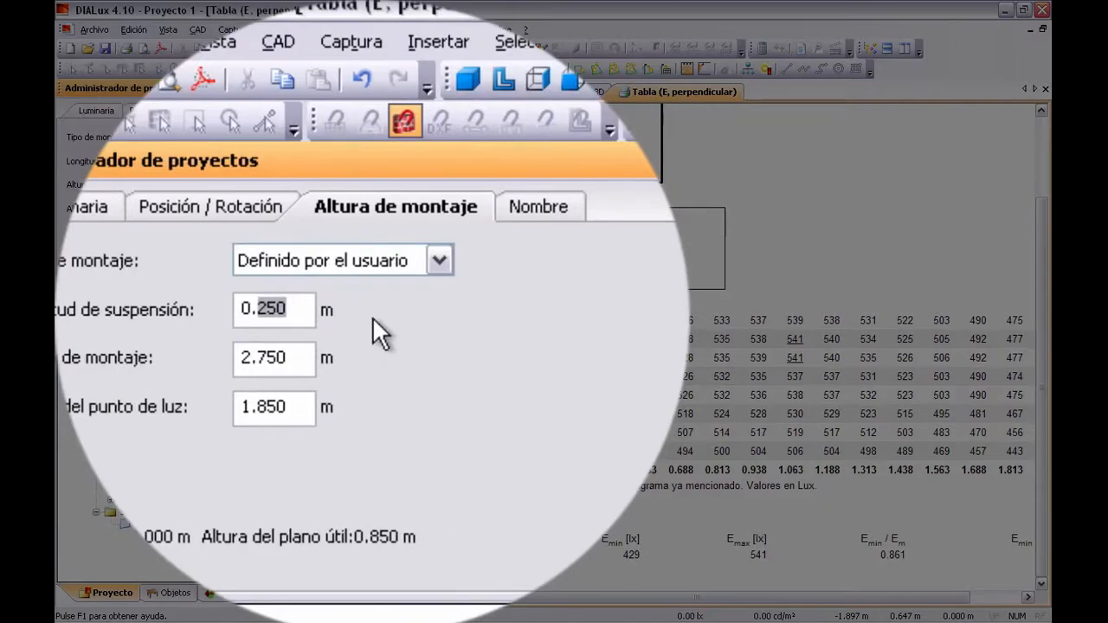
type("30")
key("Return")
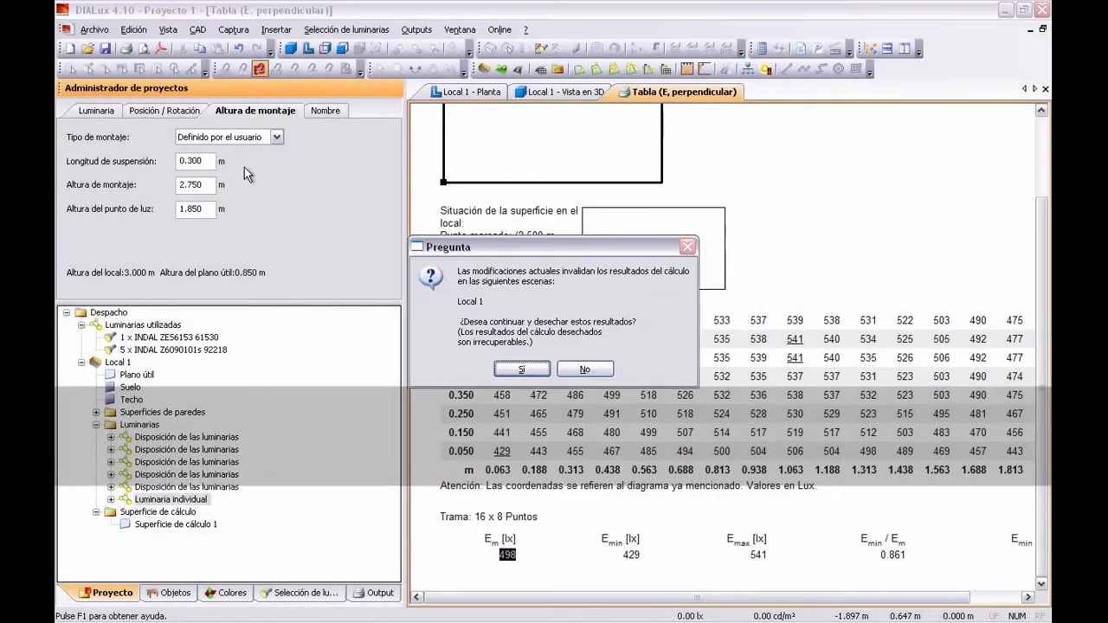
left_click(522, 370)
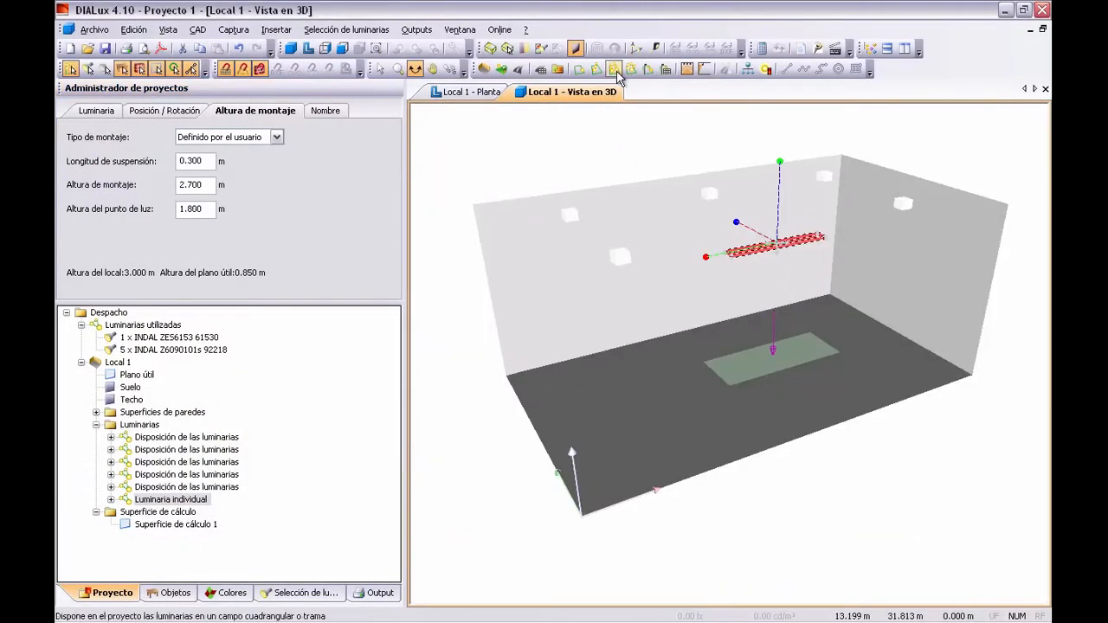
Recalculate Local 1 with the standard option and check the mean illuminance in the Tabla (E) output of Superficie de cálculo 1.
left_click(762, 49)
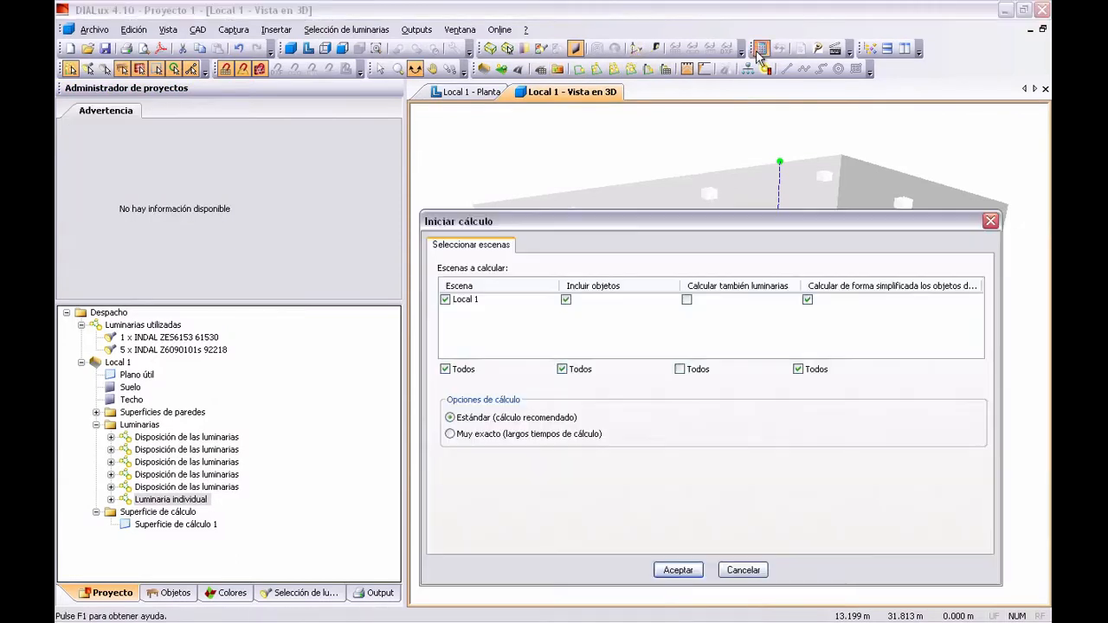
left_click(678, 571)
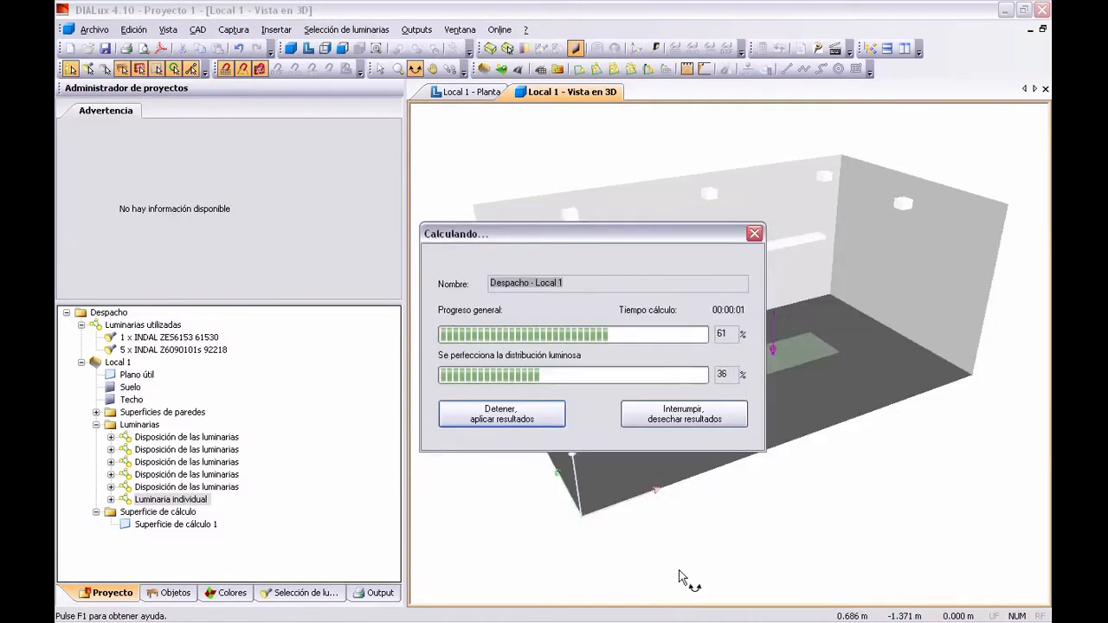
left_click(373, 592)
scroll(394, 484, "down", 10)
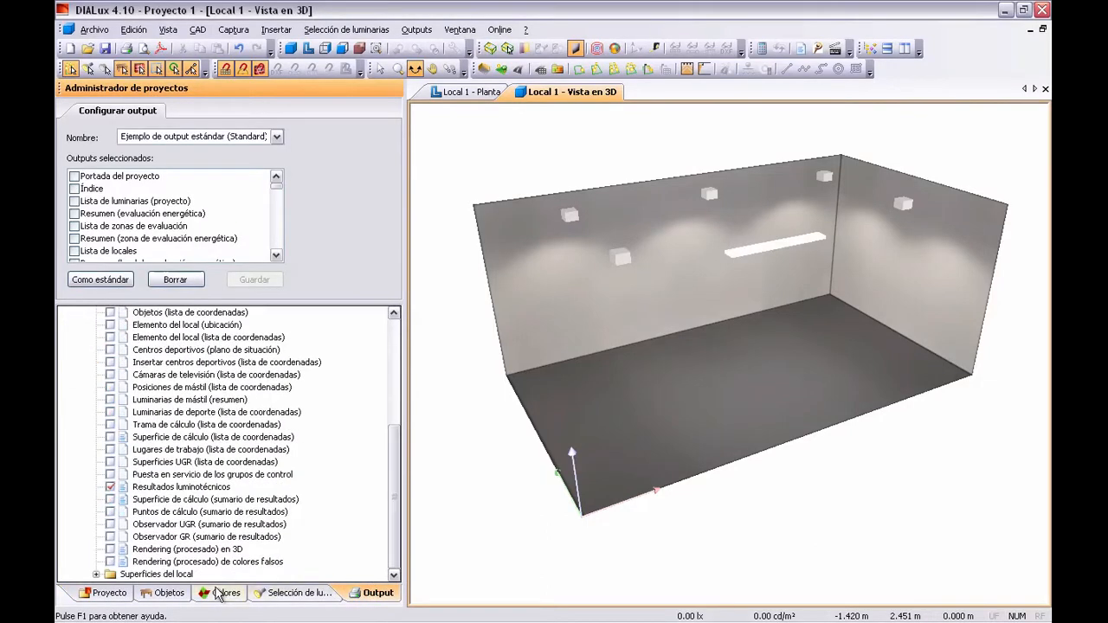
left_click(96, 575)
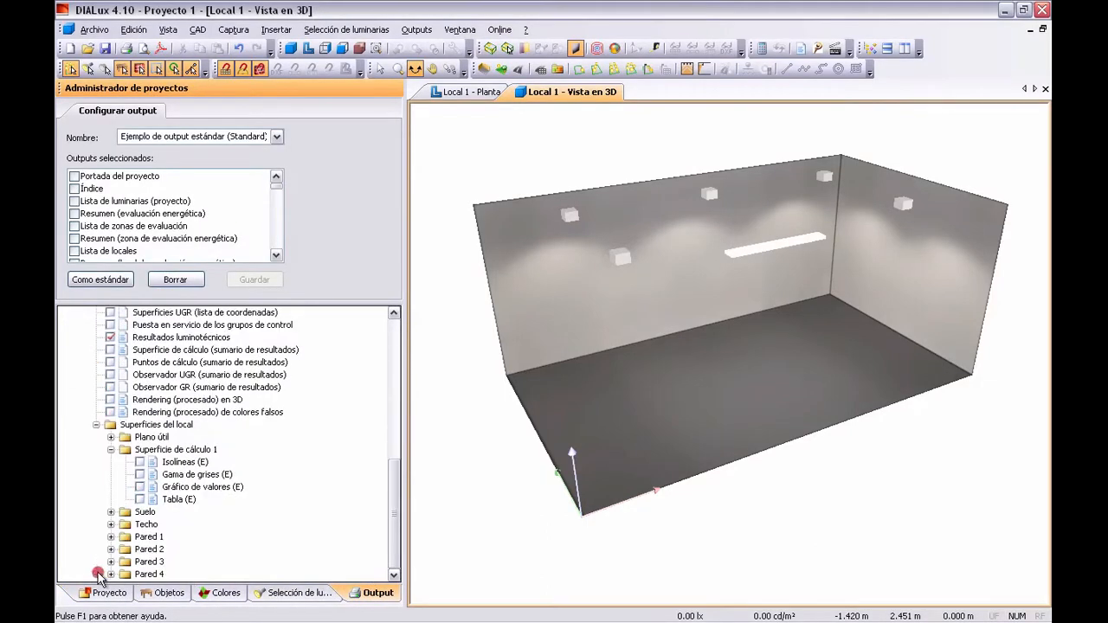
left_click(179, 501)
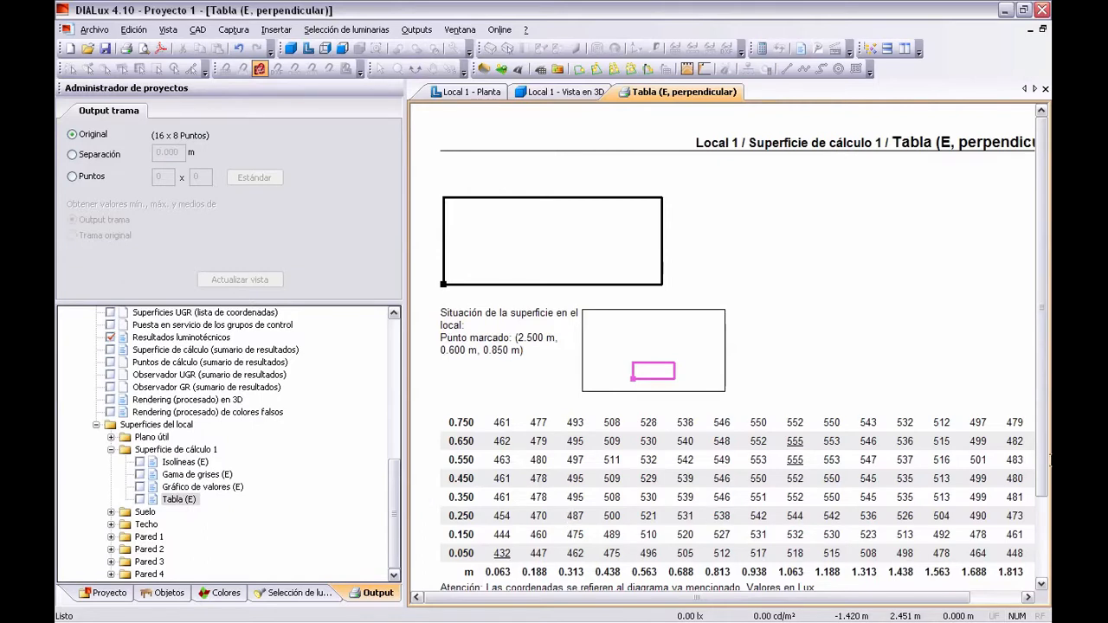
scroll(1035, 412, "down", 3)
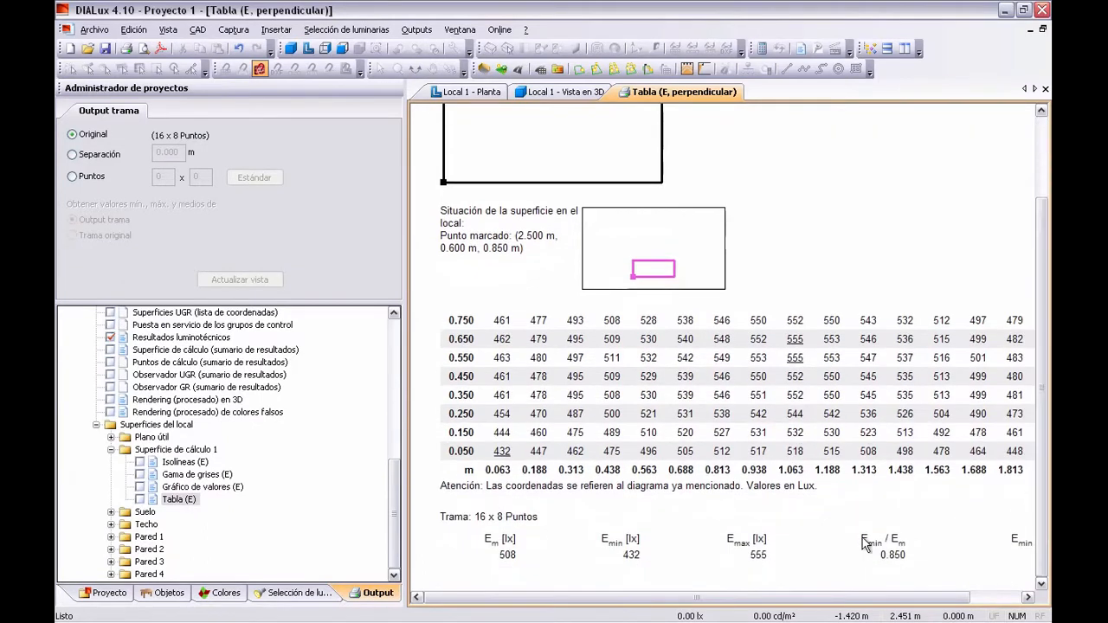
double_click(508, 555)
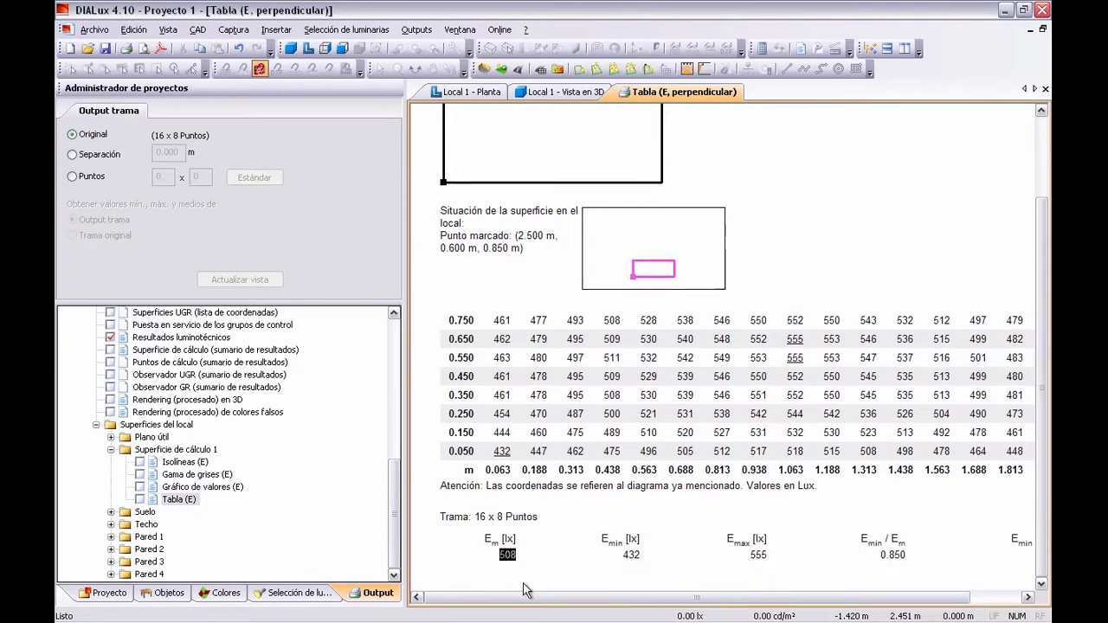
mouse_move(516, 597)
left_mouse_down()
mouse_move(581, 598)
mouse_move(520, 597)
left_mouse_up()
Open the Resumen output of Local 1 and check the Plano útil's Emin/Em uniformity.
left_click_drag(397, 470, 397, 346)
left_click(149, 400)
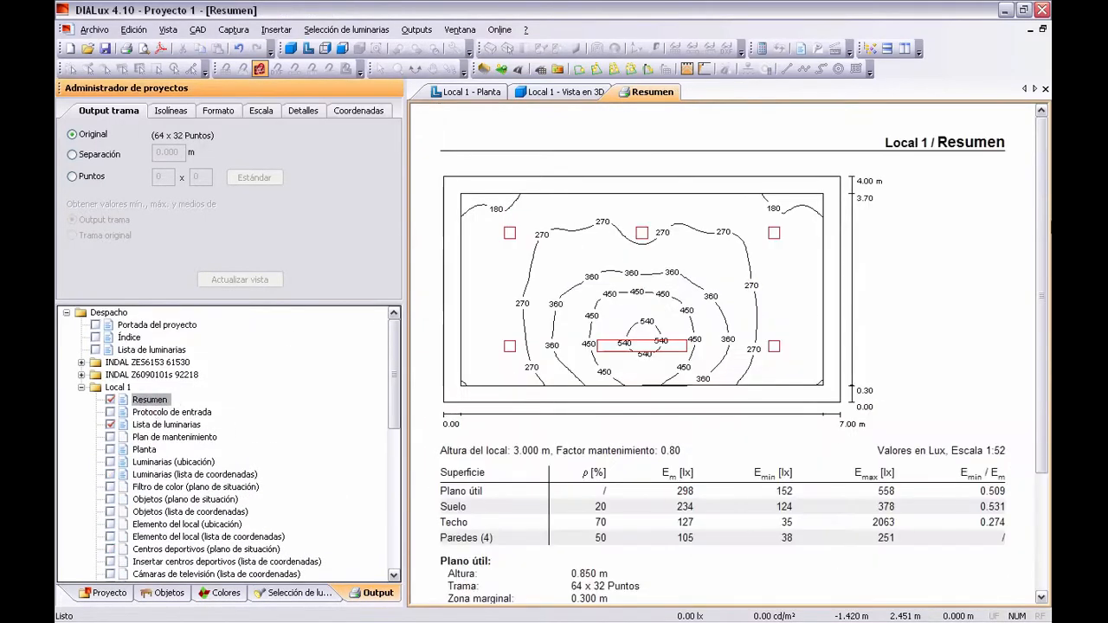
left_click_drag(1040, 219, 1041, 239)
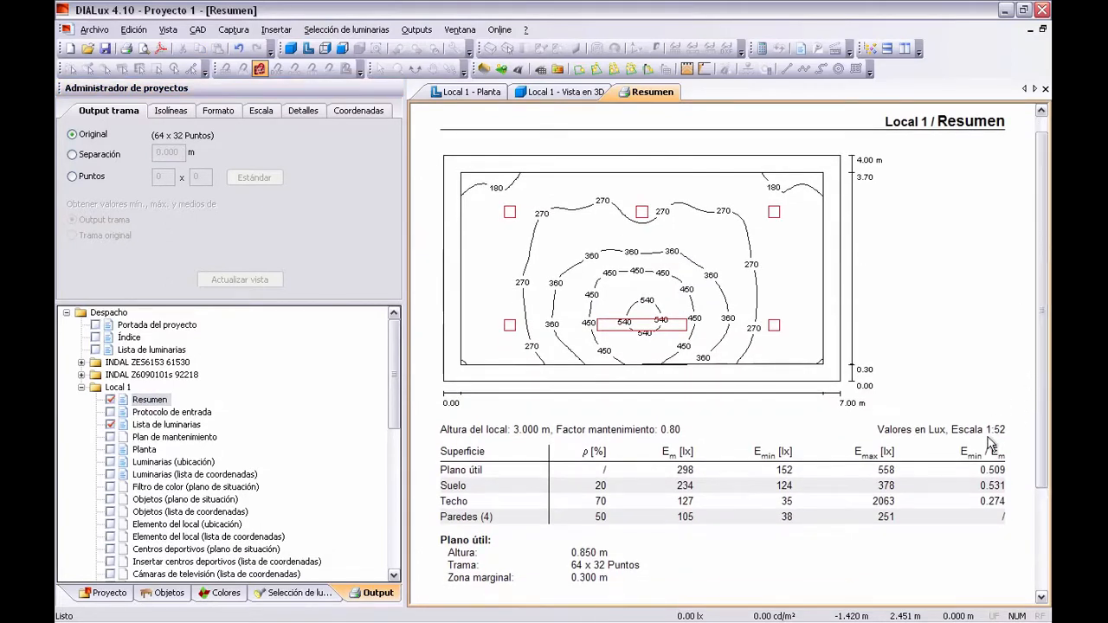
left_click_drag(982, 470, 1005, 471)
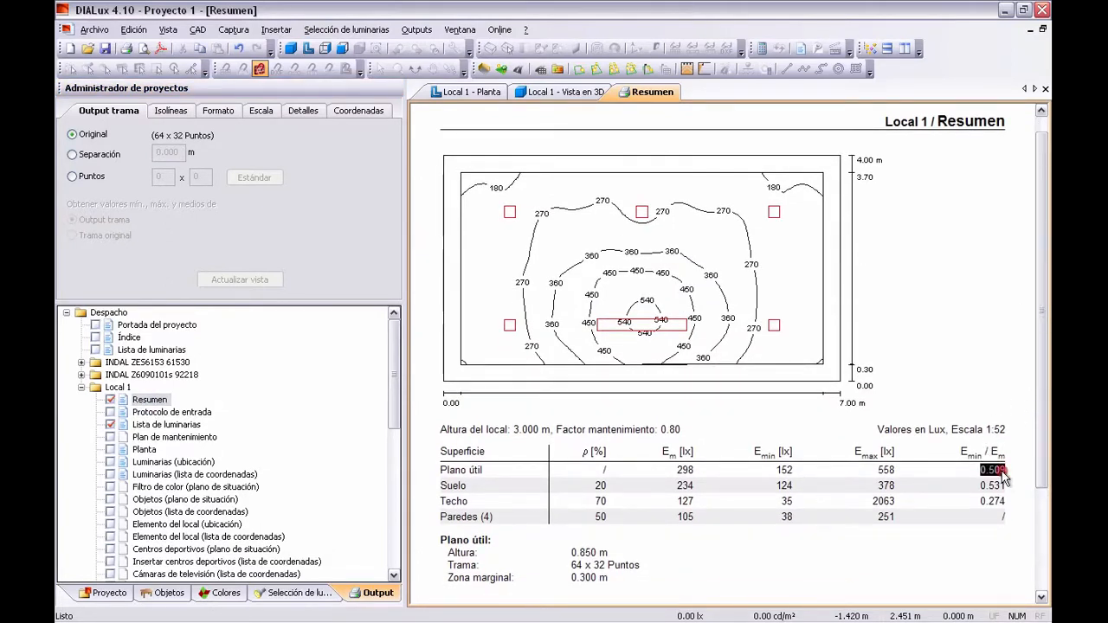
double_click(1002, 471)
left_click(970, 381)
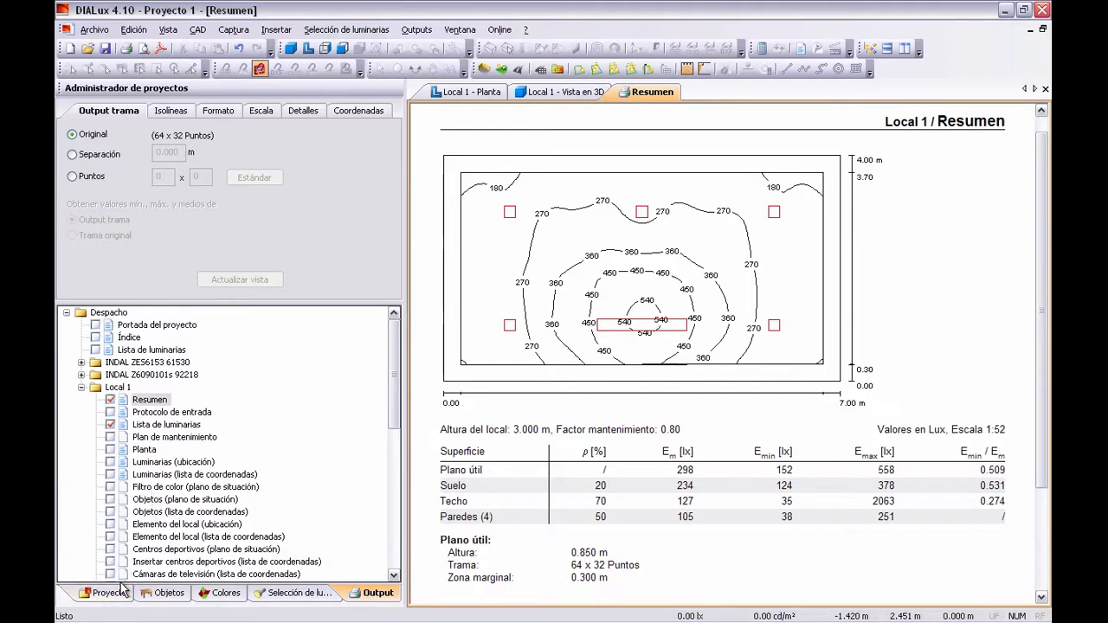
Switch to the EN 12464-1 PDF in Vista Previa, search for "deslumbramiento" and open the result on page 10.
key("super+Tab")
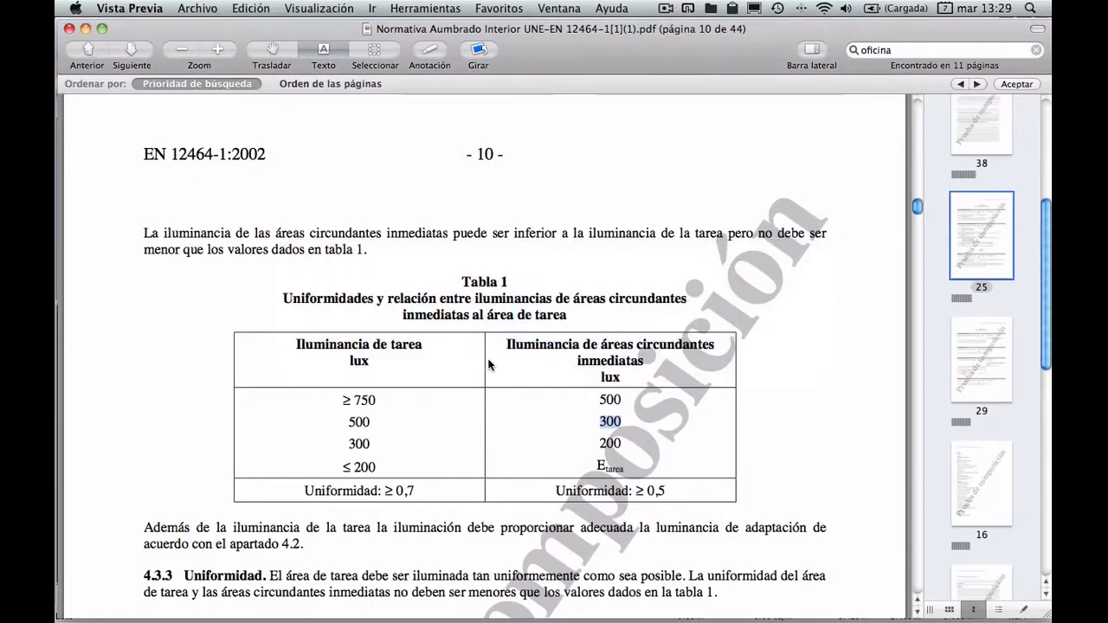
key("super+f")
type("desñ")
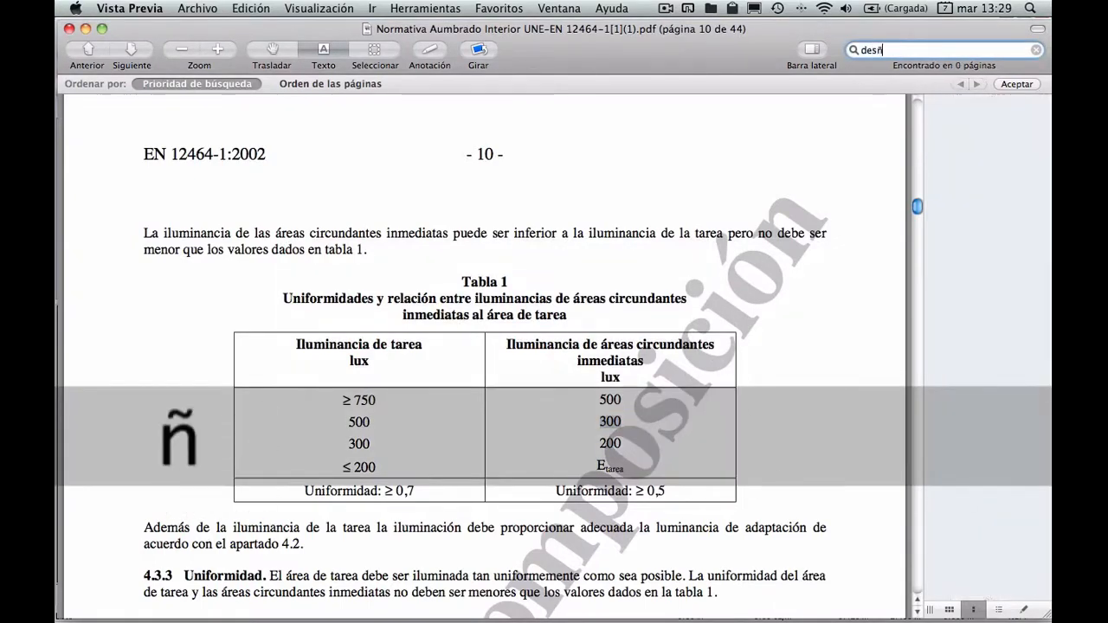
key("BackSpace")
type("lumbramiento")
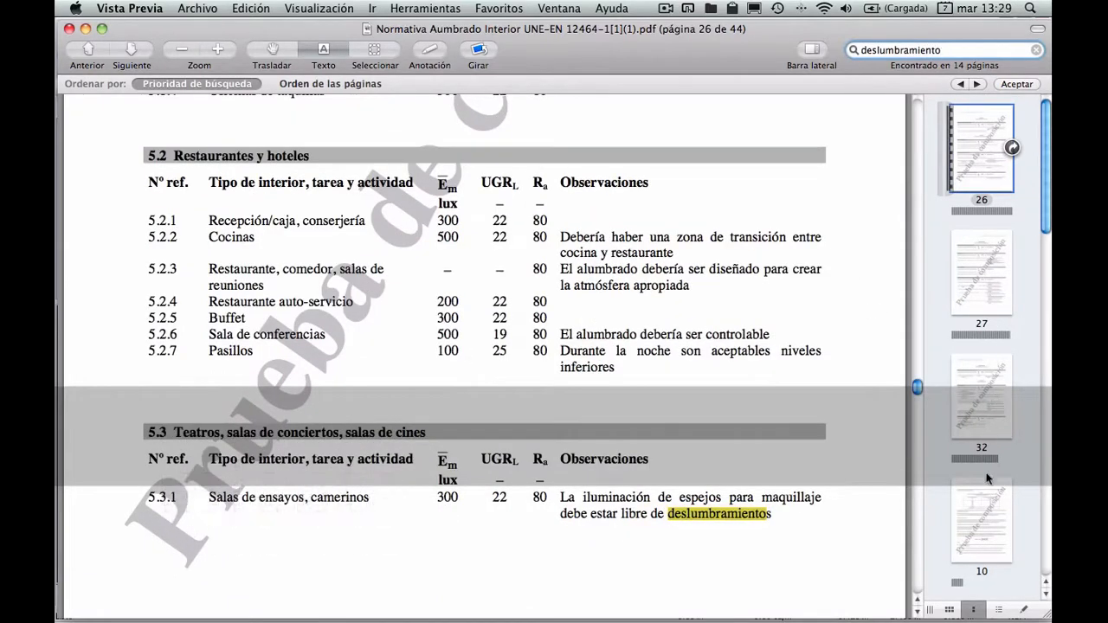
left_click(984, 518)
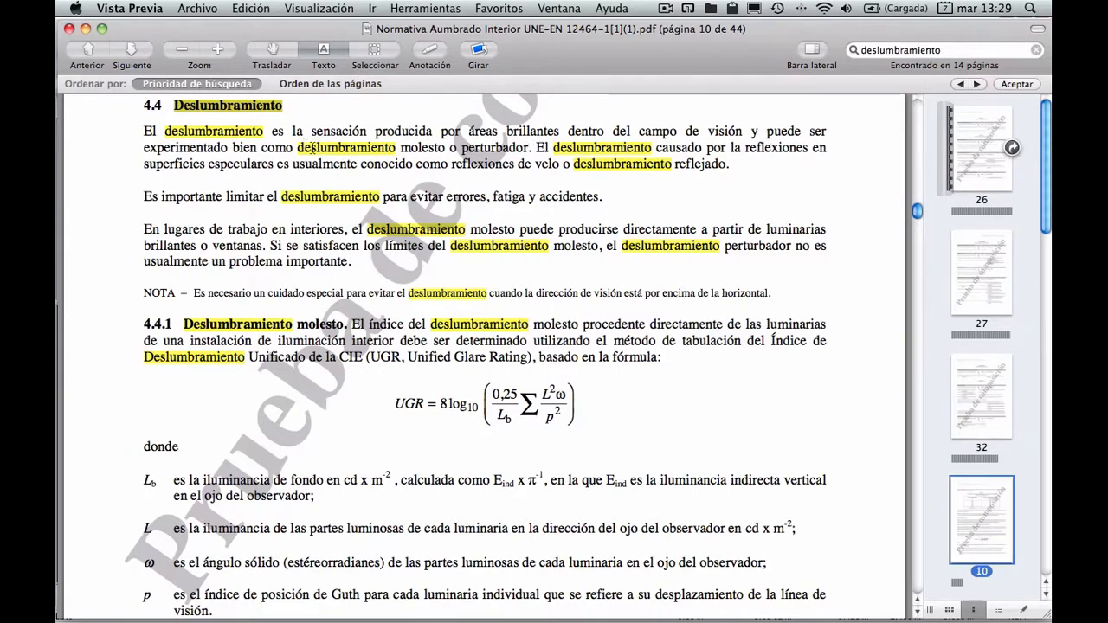
Read section 4.4.1 Deslumbramiento molesto and examine its UGR formula.
scroll(355, 197, "down", 1)
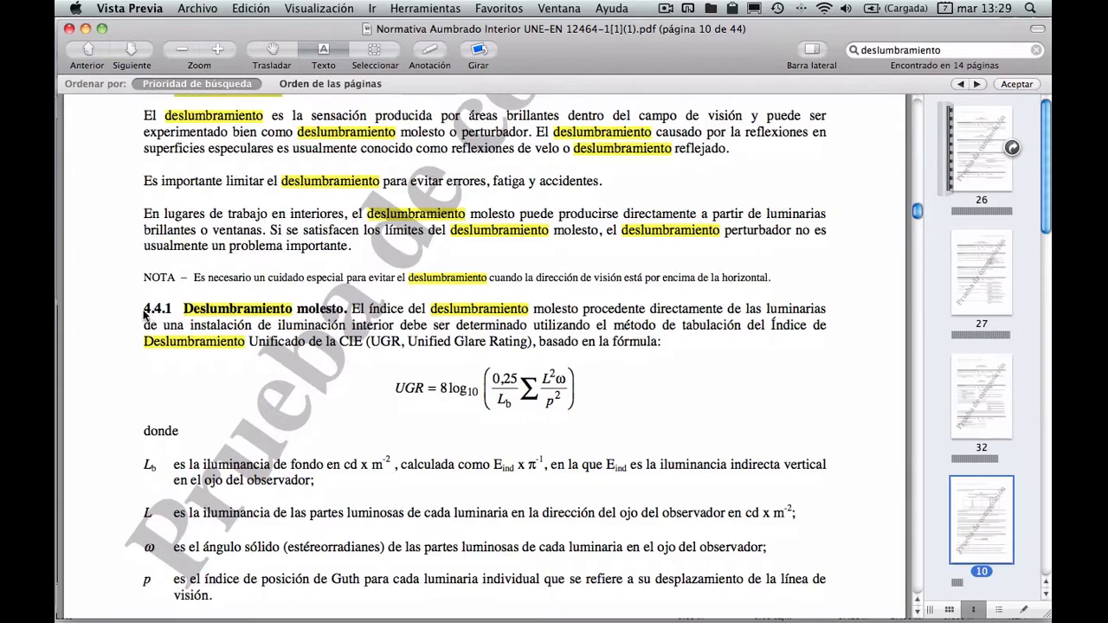
left_click_drag(146, 309, 504, 389)
left_click(600, 388)
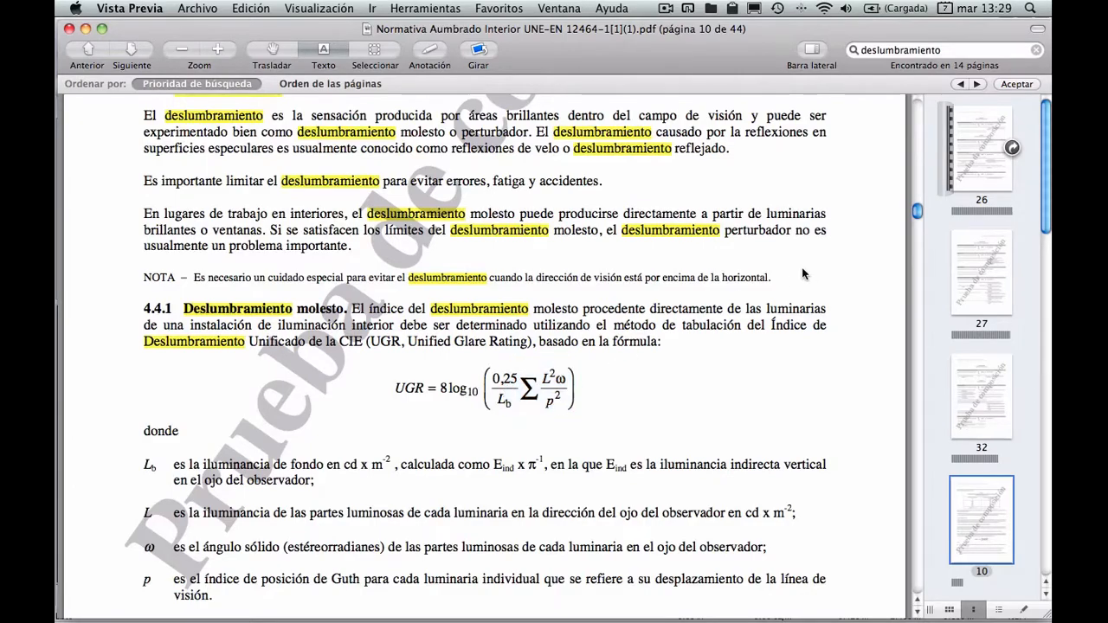
Search the standard for "oficina" and open the Oficinas table on page 25.
left_click_drag(911, 208, 910, 391)
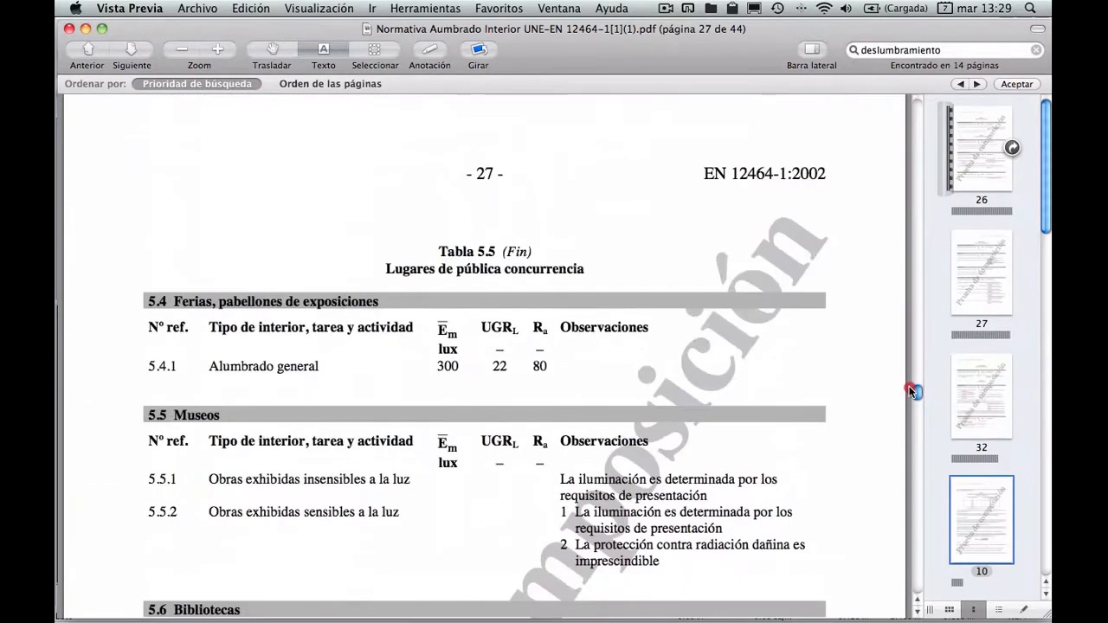
double_click(959, 50)
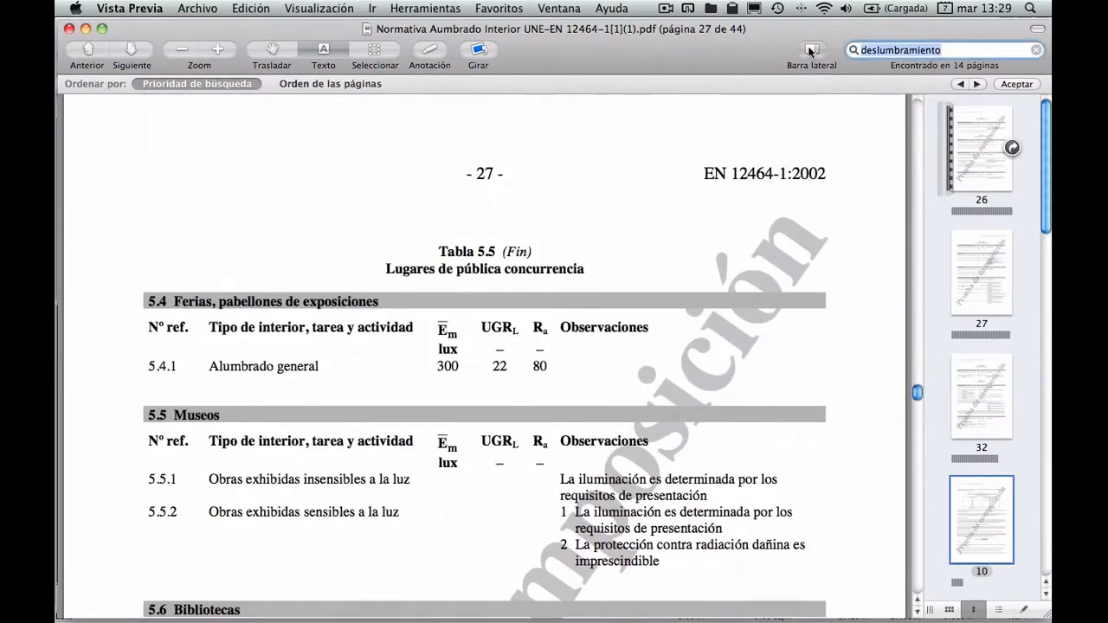
type("oficina")
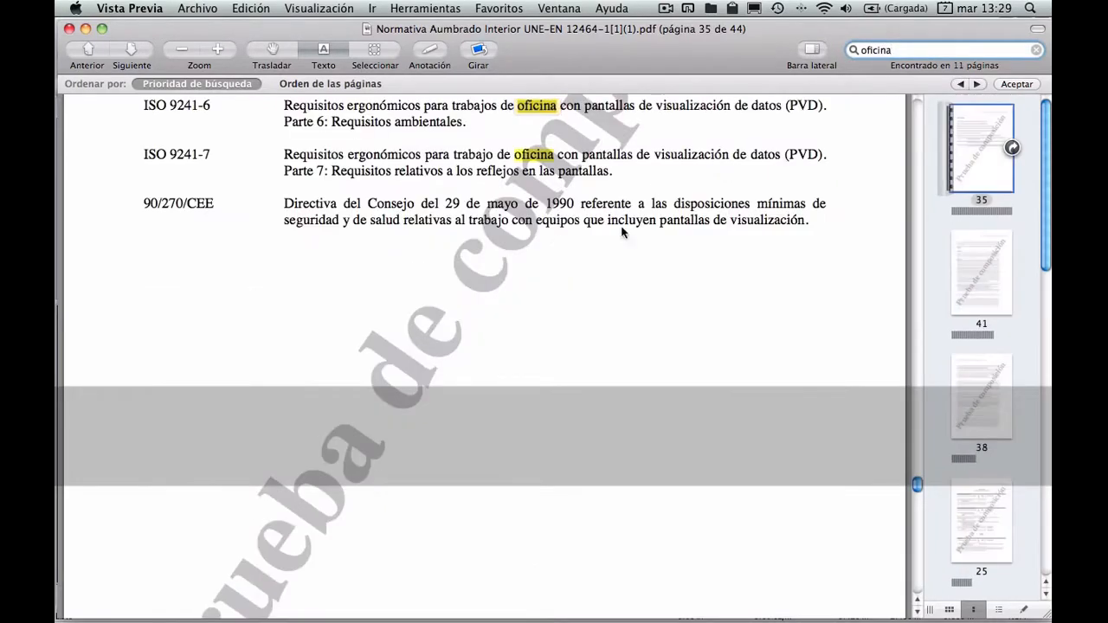
left_click(982, 414)
left_click(987, 524)
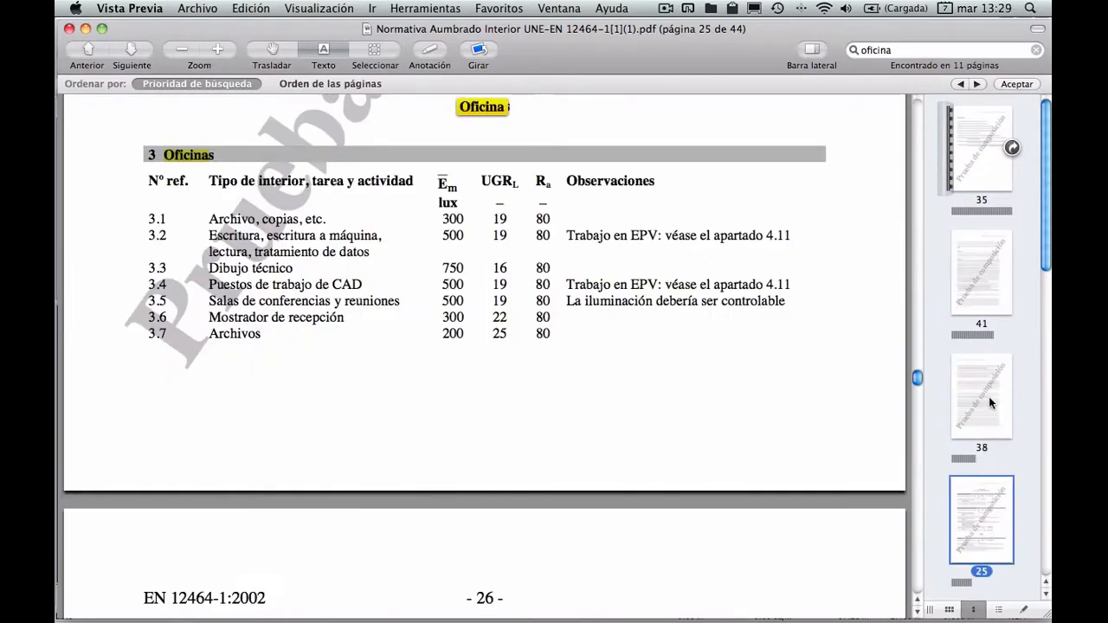
Check the UGR limit and the Ra requirement for row 3.2, writing, reading and data processing, in the Oficinas table.
scroll(943, 421, "down", 5)
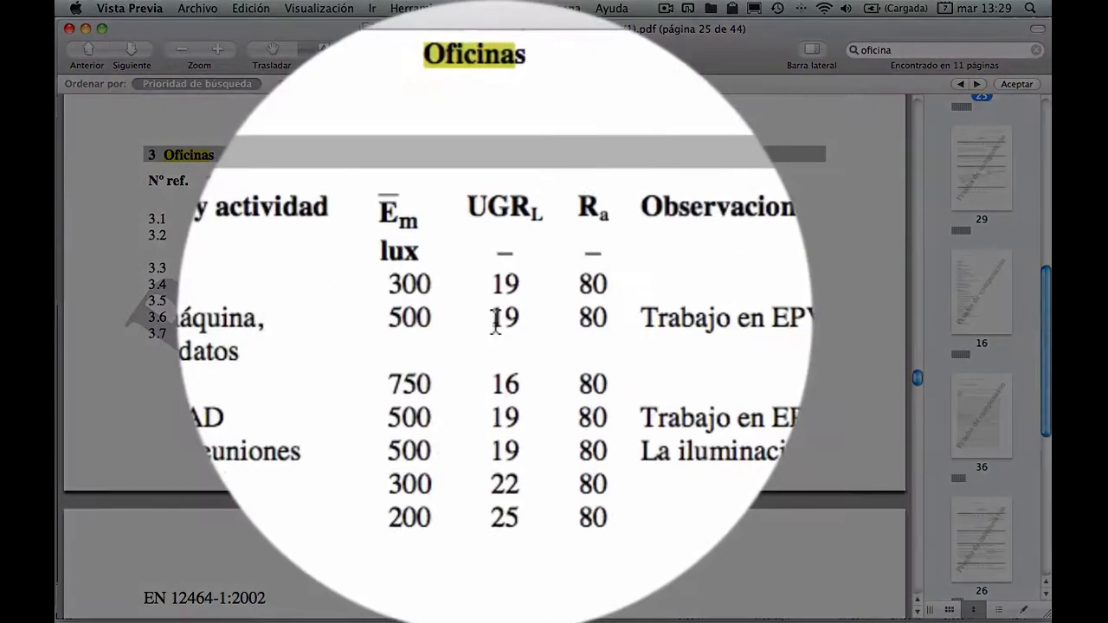
double_click(500, 236)
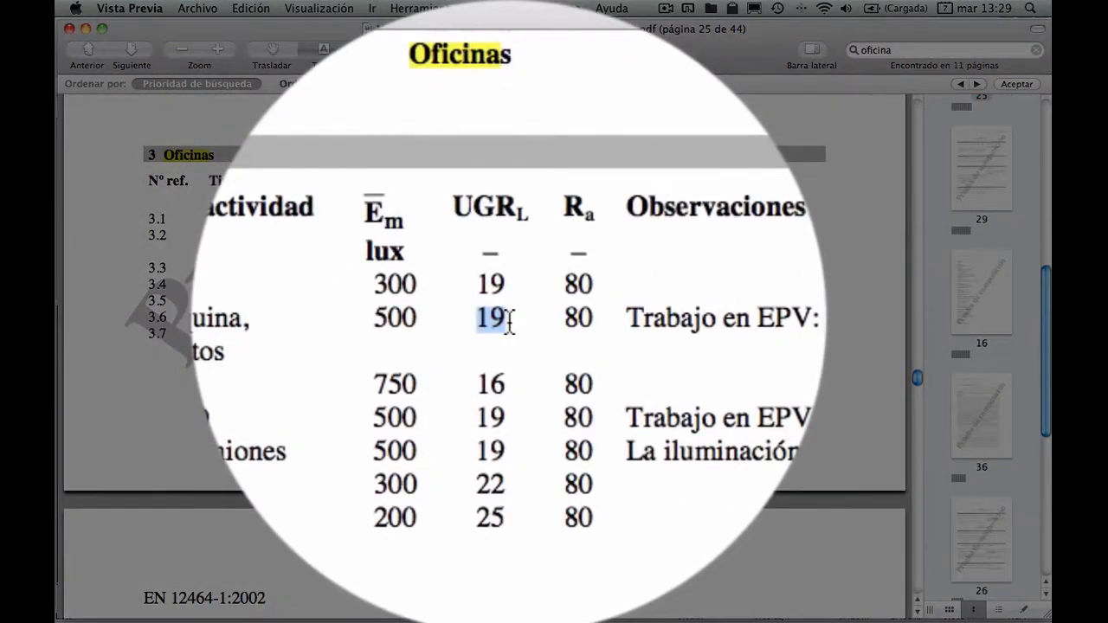
double_click(542, 321)
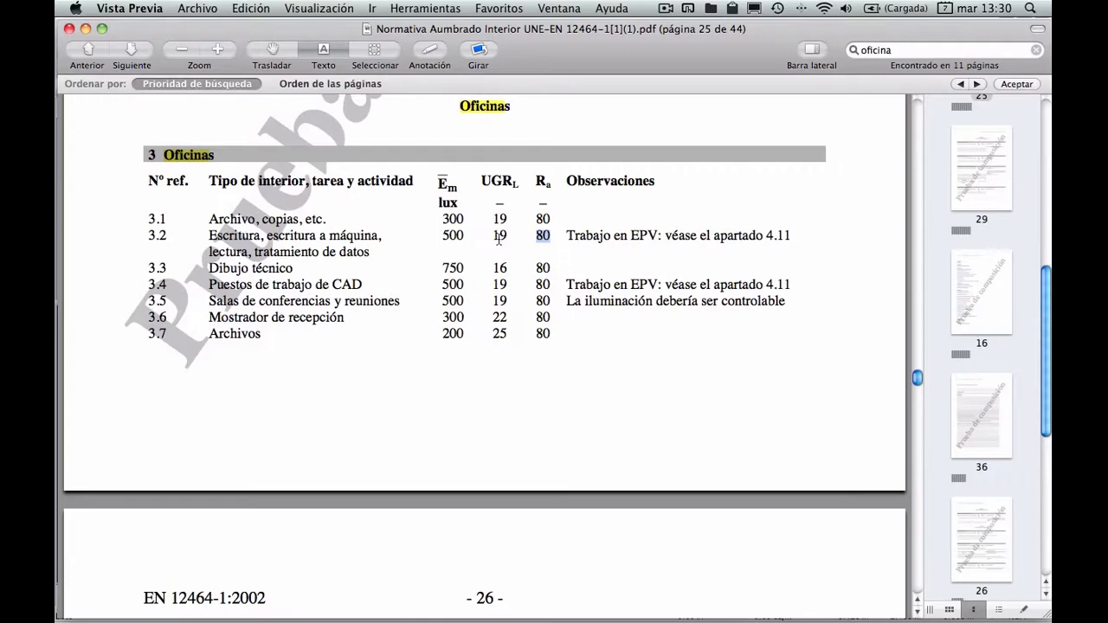
double_click(499, 236)
Switch back to DIALux, dismiss the reminder without saving, close the Resumen output and show the Local 1 floor plan.
key("super+Tab")
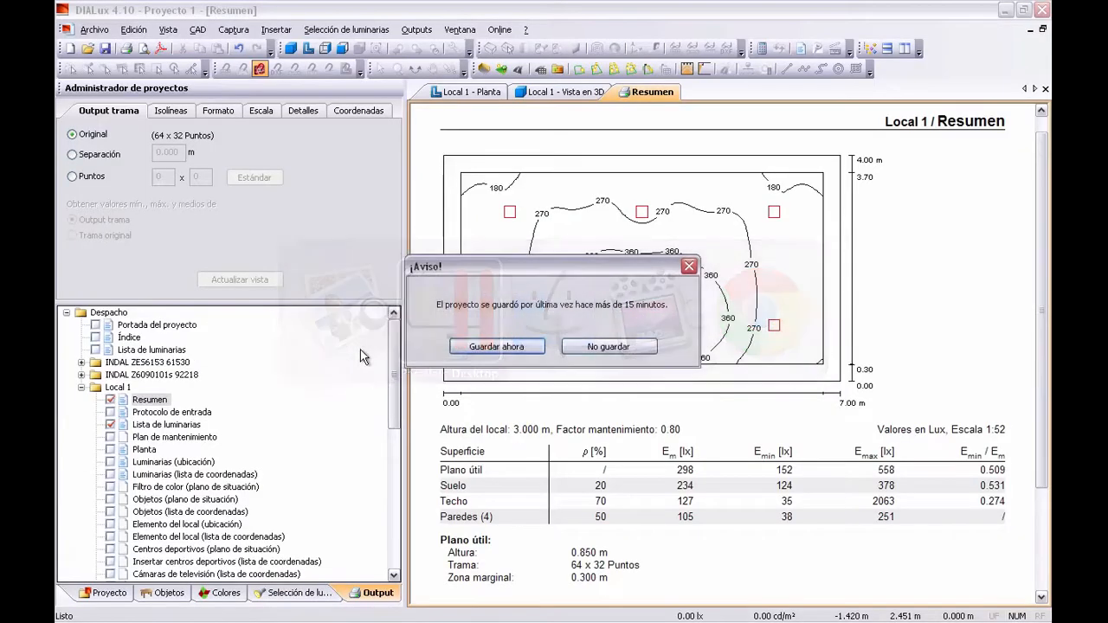
left_click(634, 347)
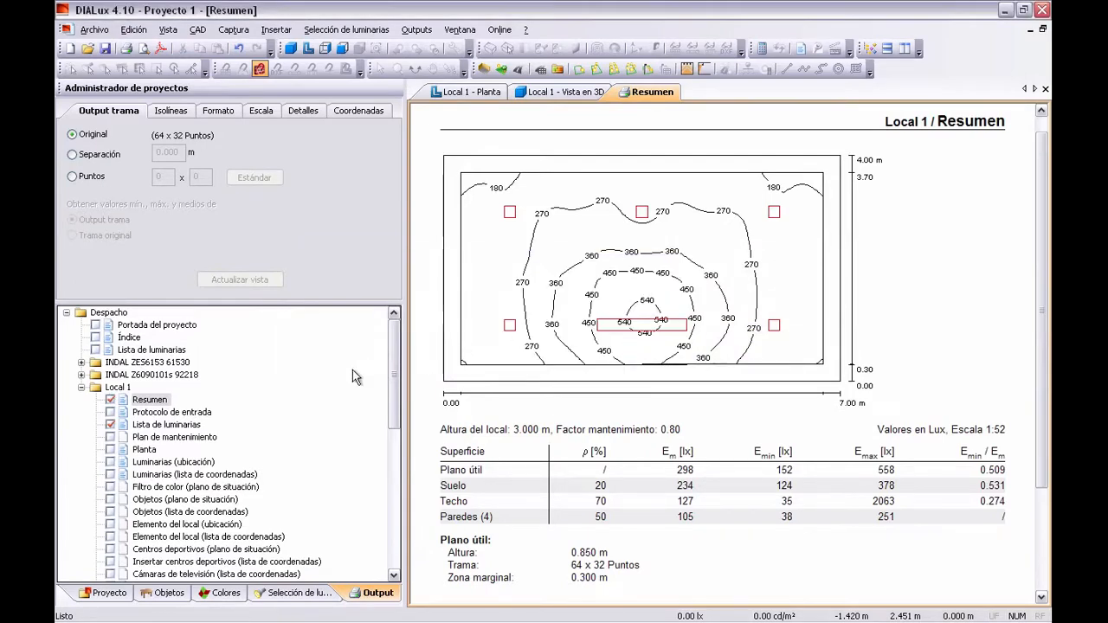
scroll(394, 364, "down", 2)
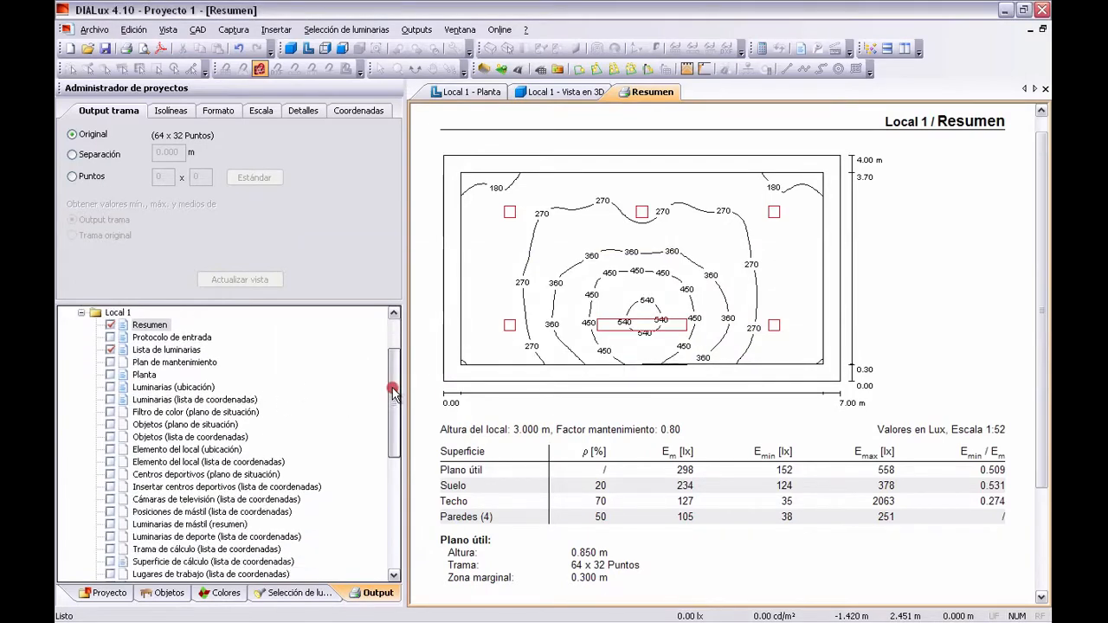
left_click(109, 595)
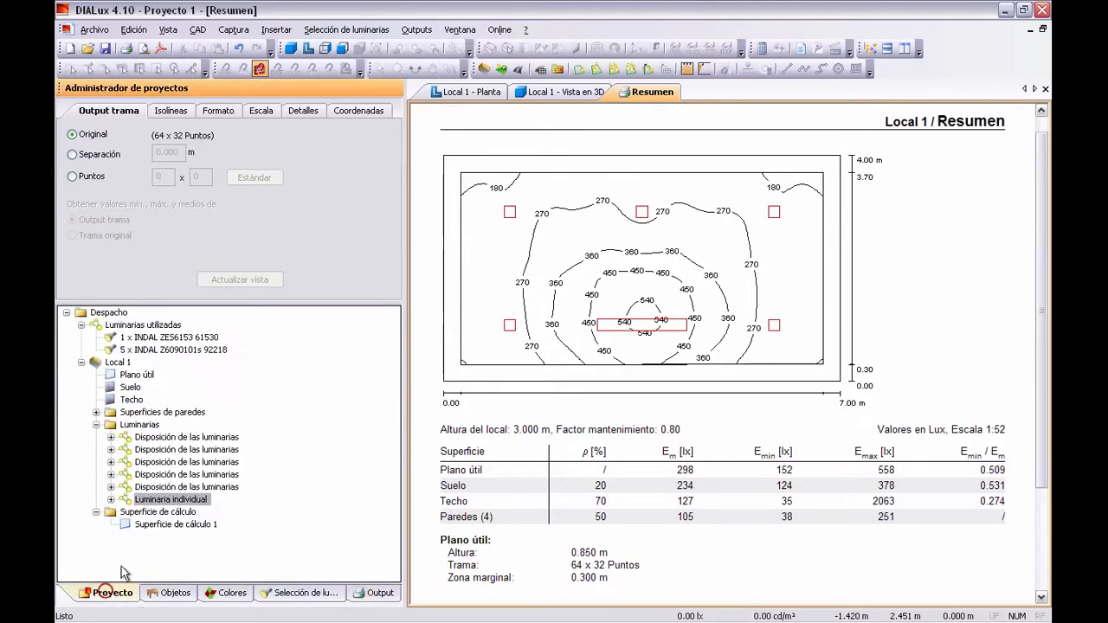
right_click(642, 92)
left_click(687, 105)
left_click(465, 92)
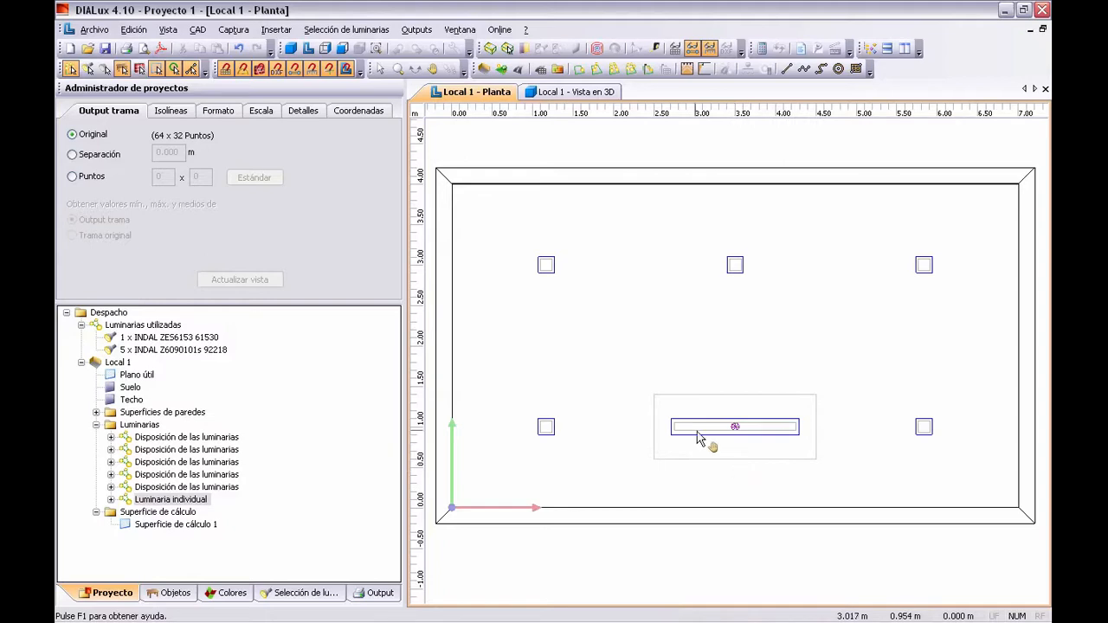
Insert a Superficie de cálculo UGR in the floor plan, discarding the calculation results, and move it to X 2.500 m, Y 2.600 m.
left_click(166, 593)
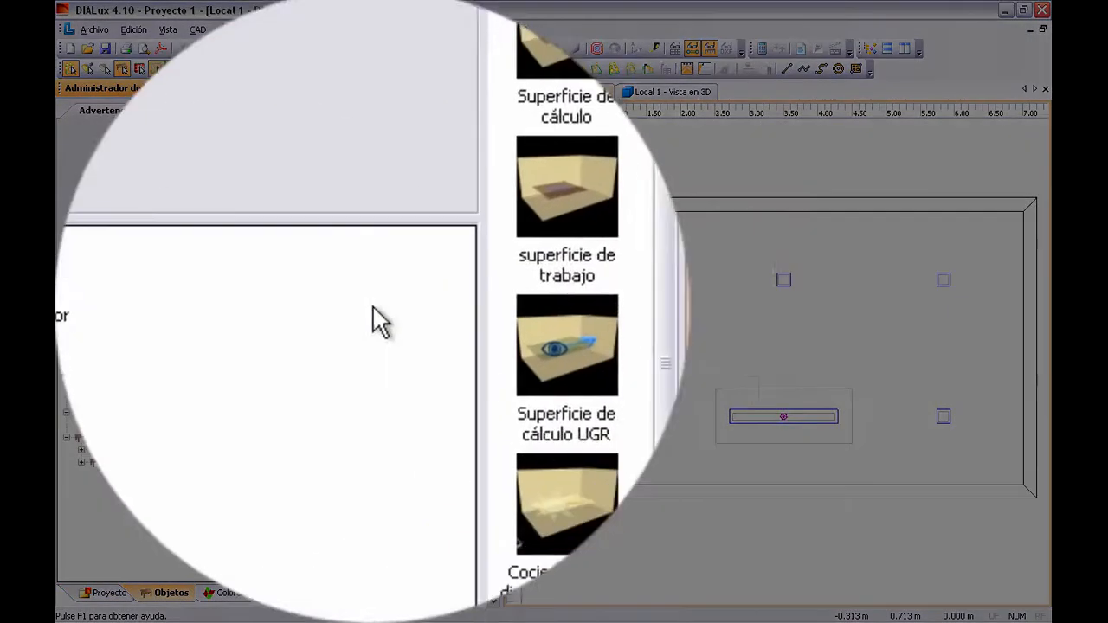
left_click(451, 365)
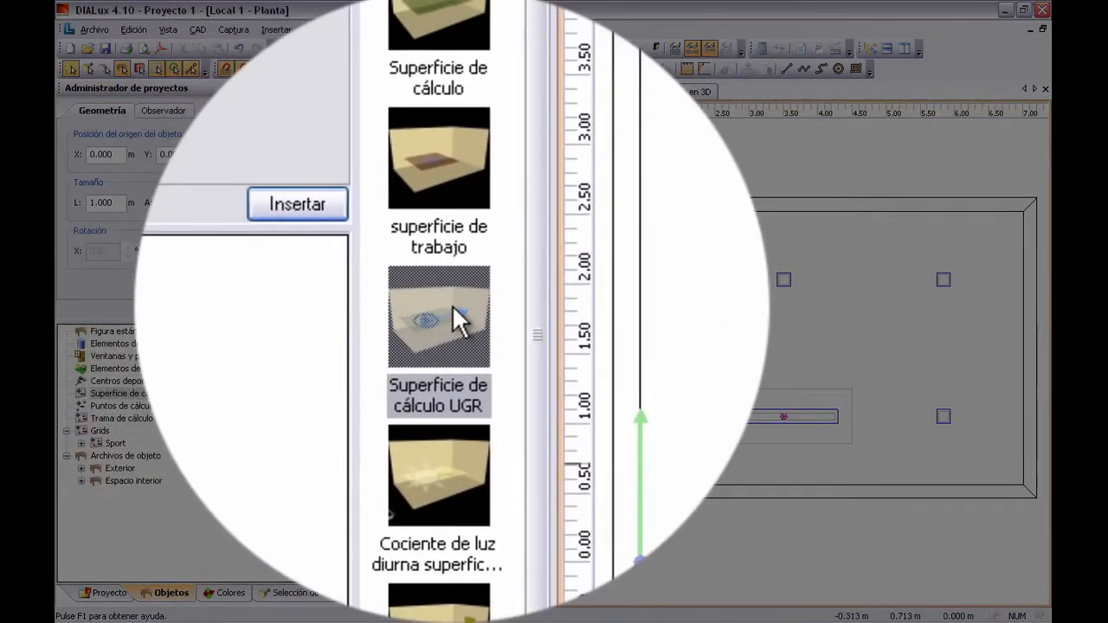
left_click_drag(451, 358, 855, 359)
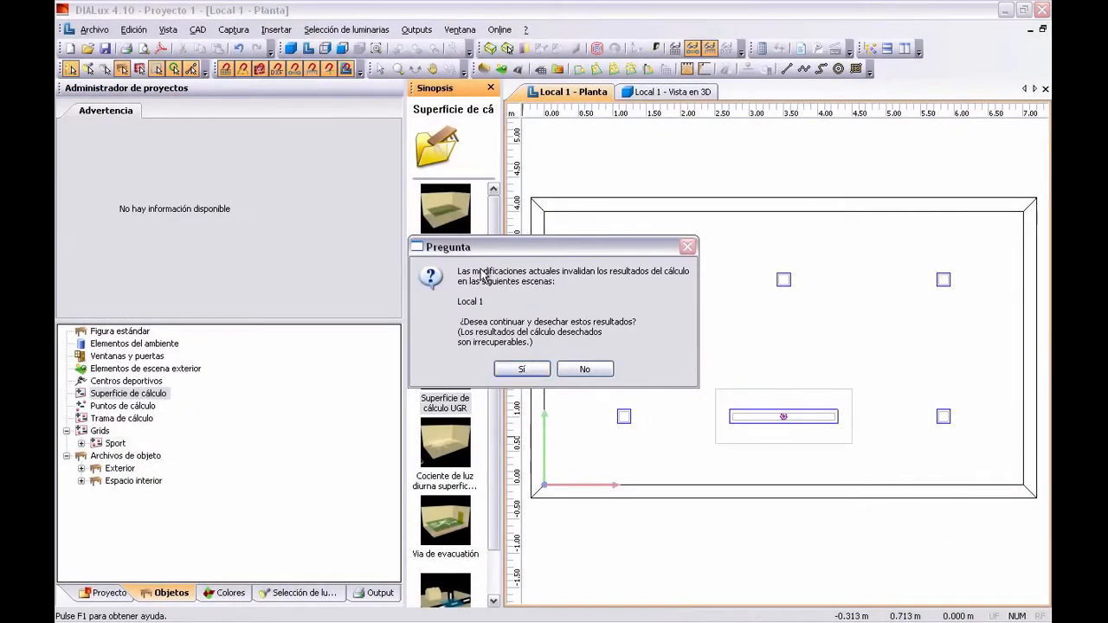
left_click(522, 368)
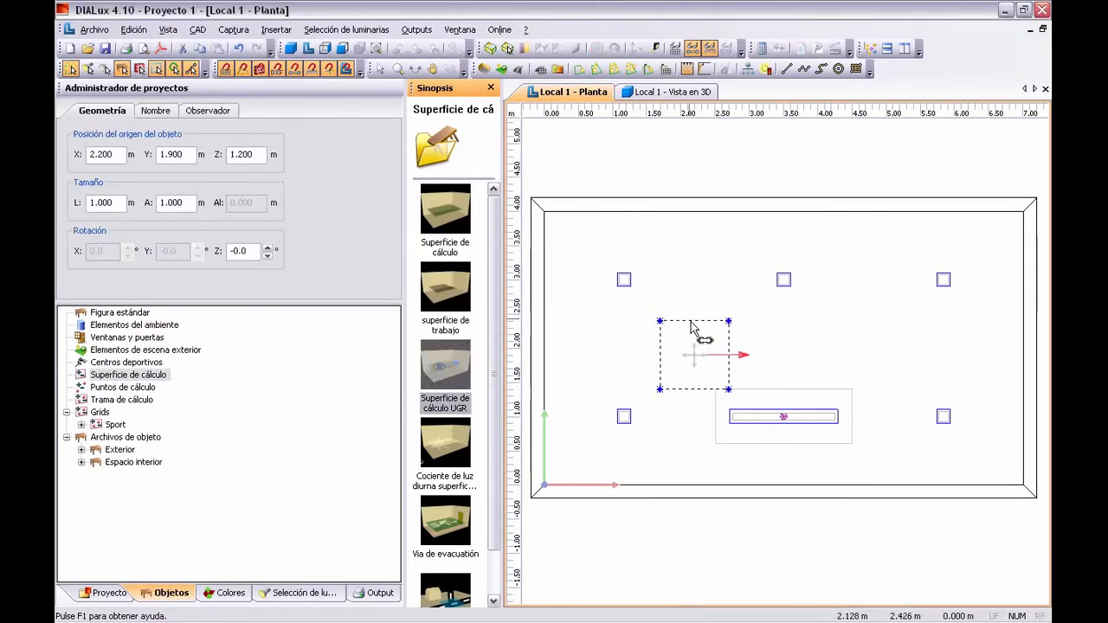
left_click_drag(705, 338, 719, 309)
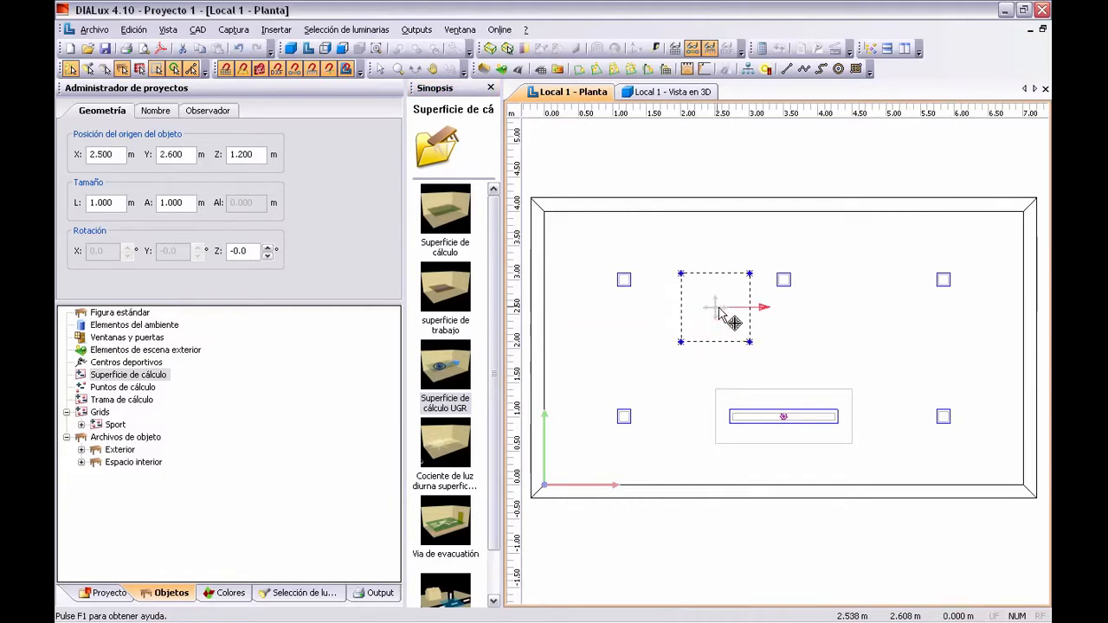
left_click_drag(256, 156, 206, 156)
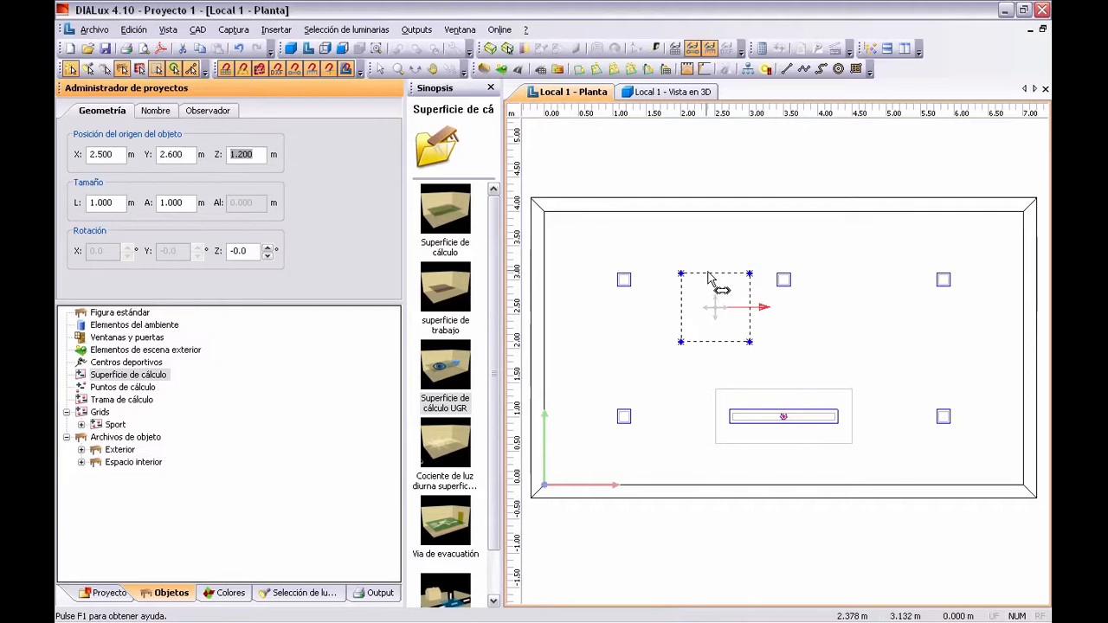
Stretch the UGR calculation surface out to all four room walls, 7.000 m by 4.000 m, and check it in the 3D view.
left_click_drag(709, 277, 726, 213)
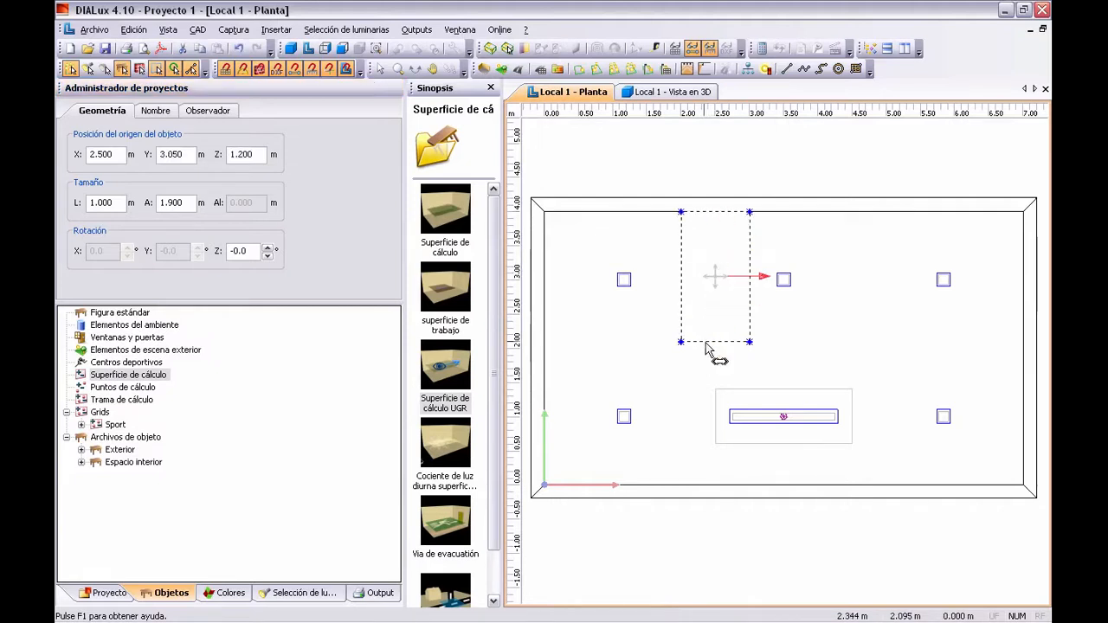
left_click_drag(713, 343, 706, 485)
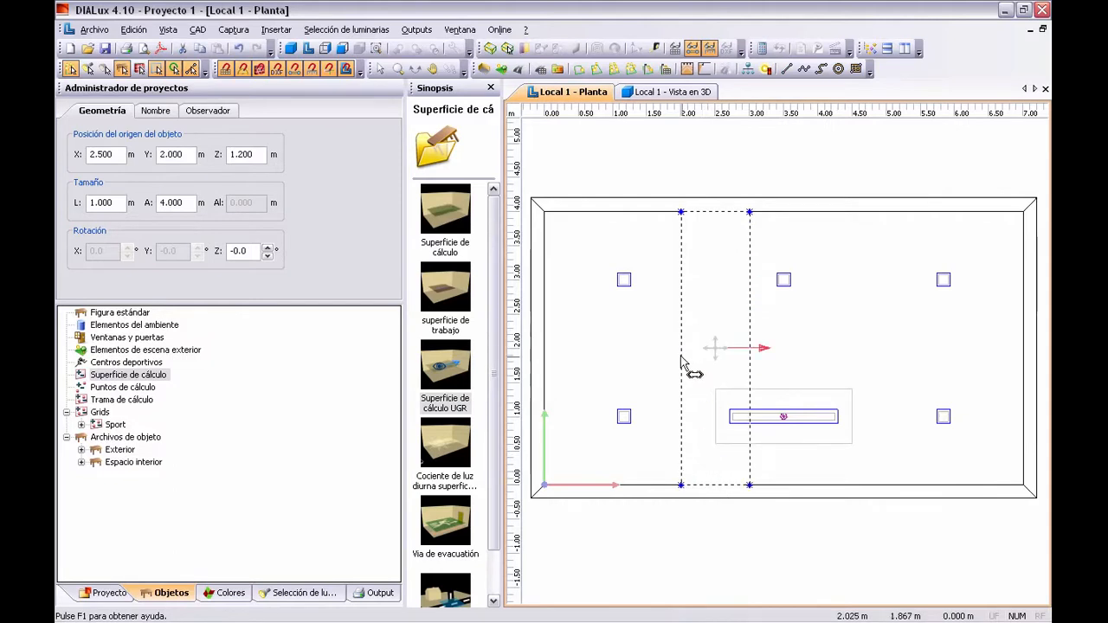
left_click_drag(686, 370, 544, 366)
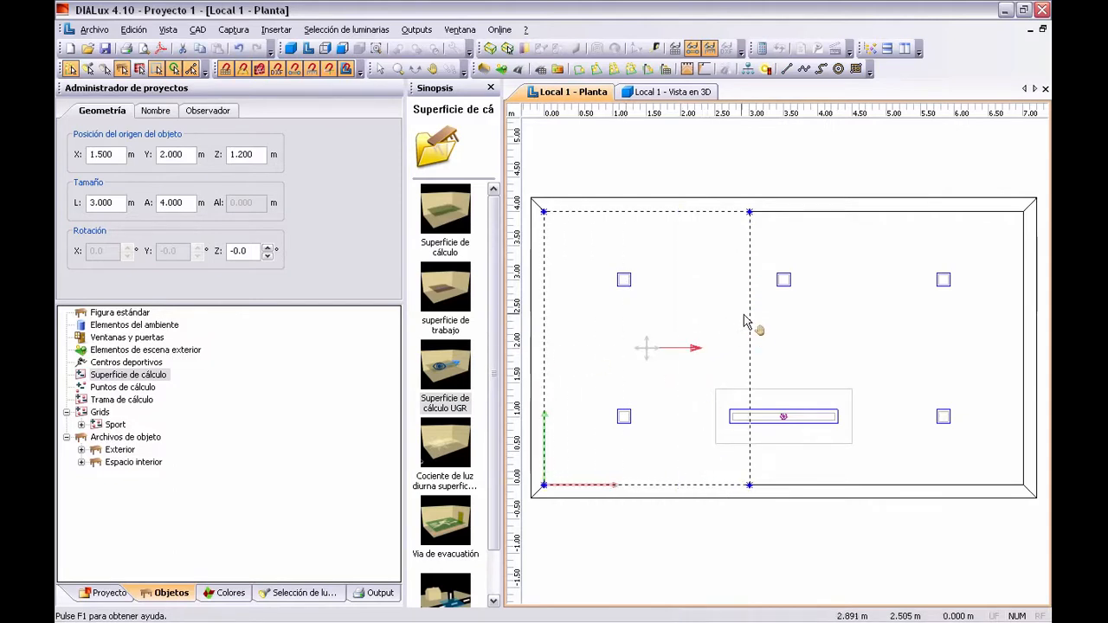
left_click_drag(750, 320, 1032, 336)
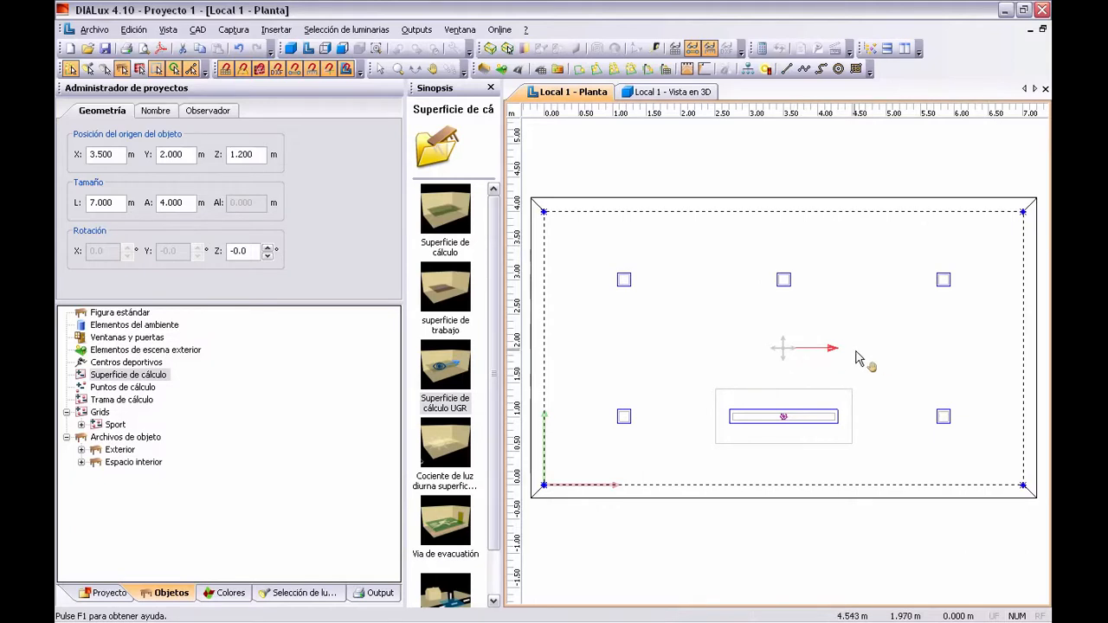
left_click(660, 93)
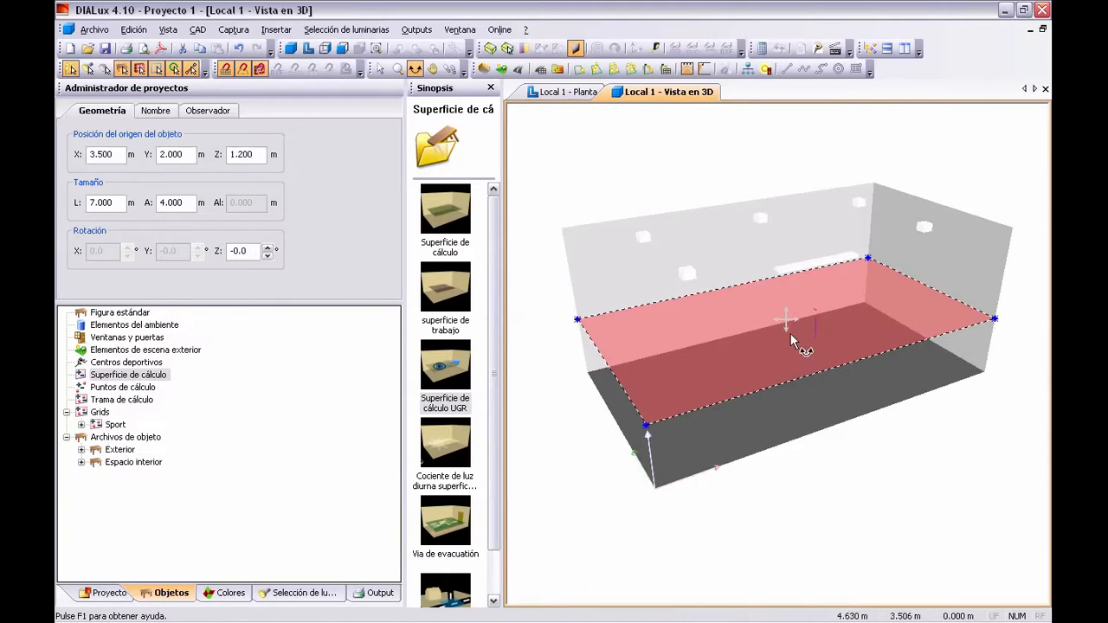
left_click(554, 91)
Calculate the Local 1 scene with the UGR calculation surface included.
left_click(417, 29)
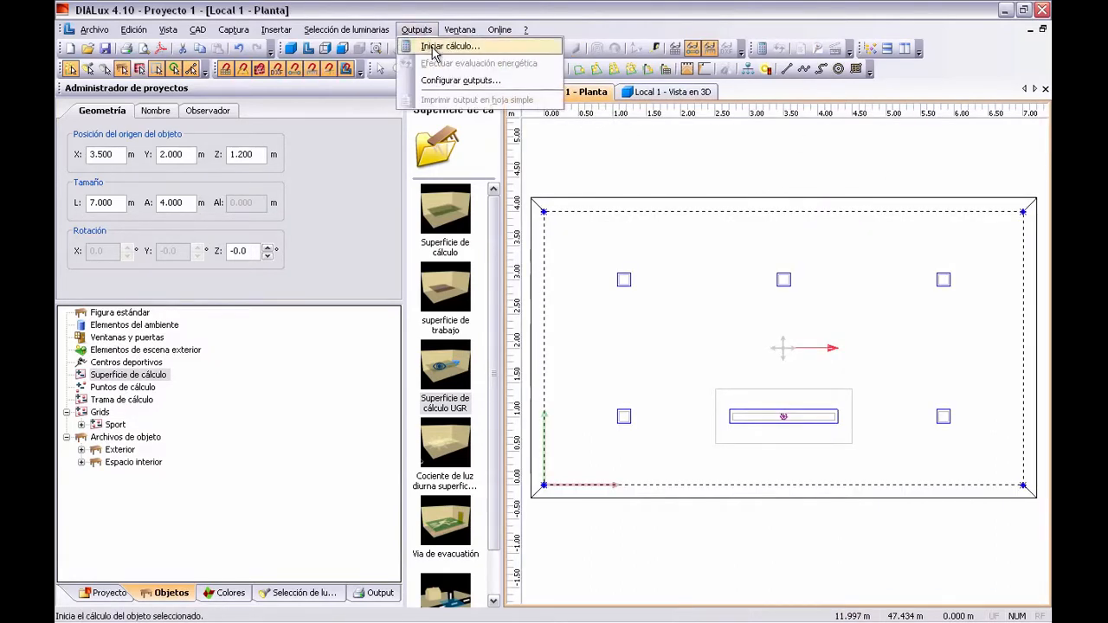
left_click(433, 47)
left_click(682, 573)
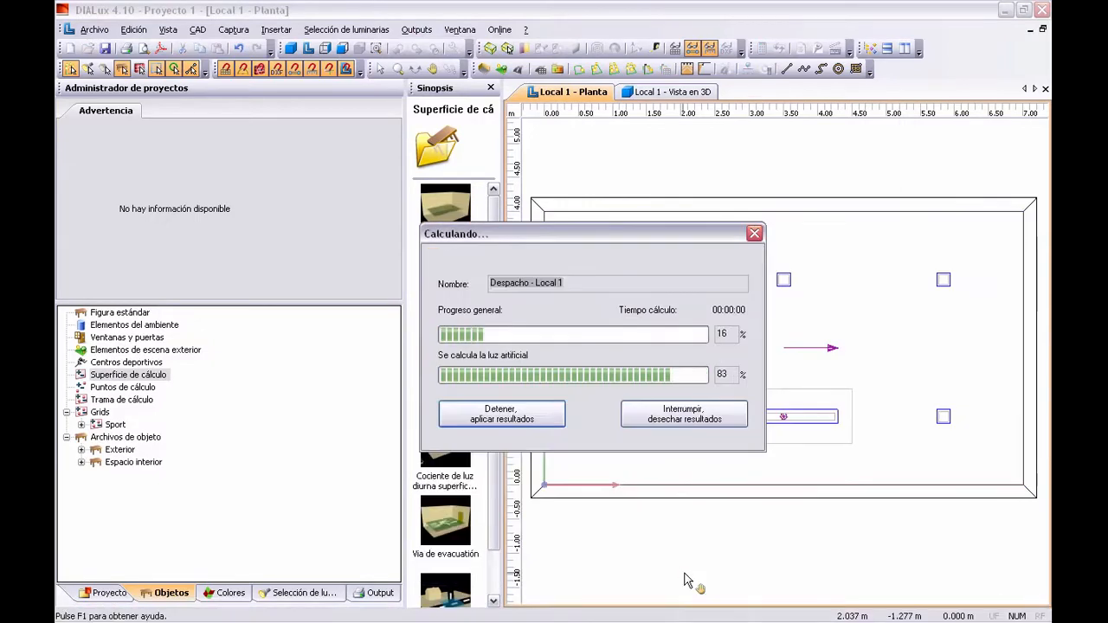
Open the Tabla (UGR) output of Superficie de cálculo UGR 1 and examine the glare values and the viewing direction arrow.
left_click(377, 593)
left_click_drag(395, 455, 394, 563)
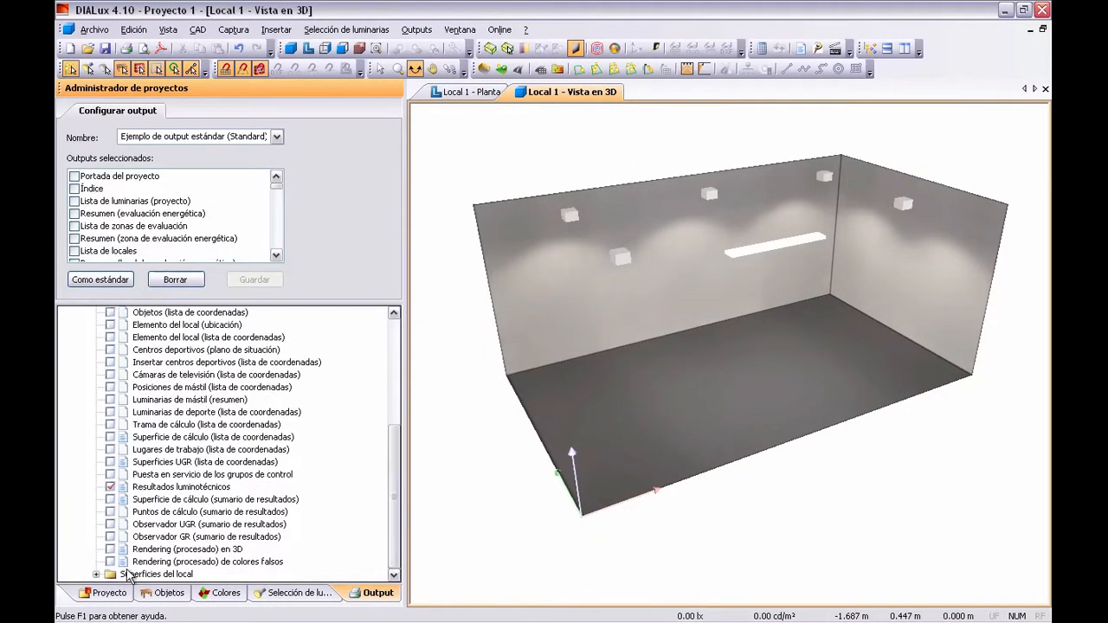
left_click(95, 575)
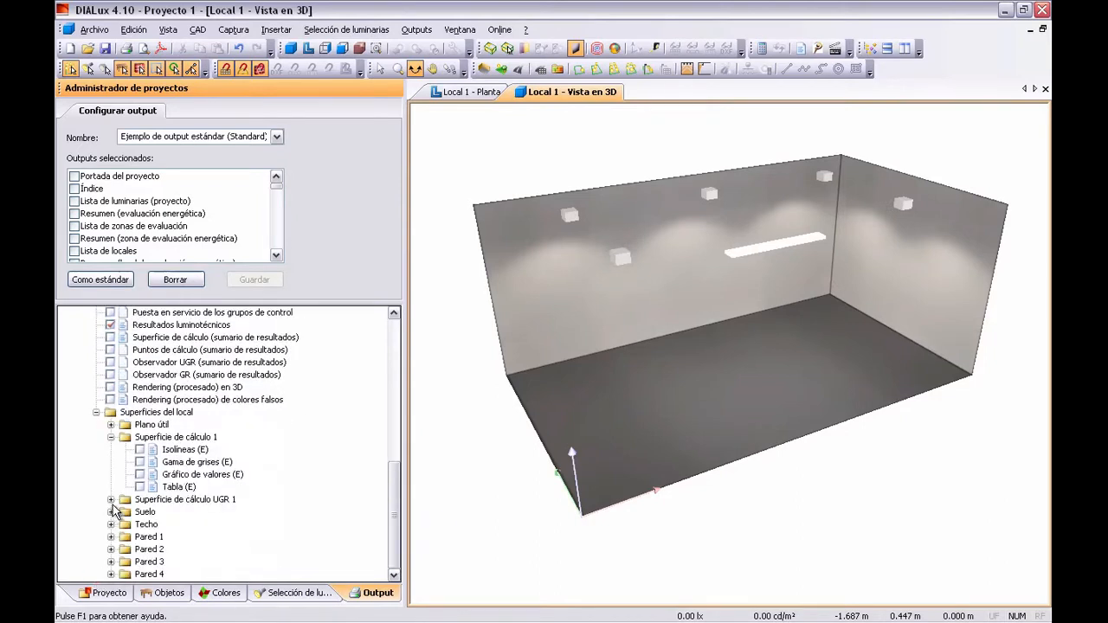
left_click(111, 501)
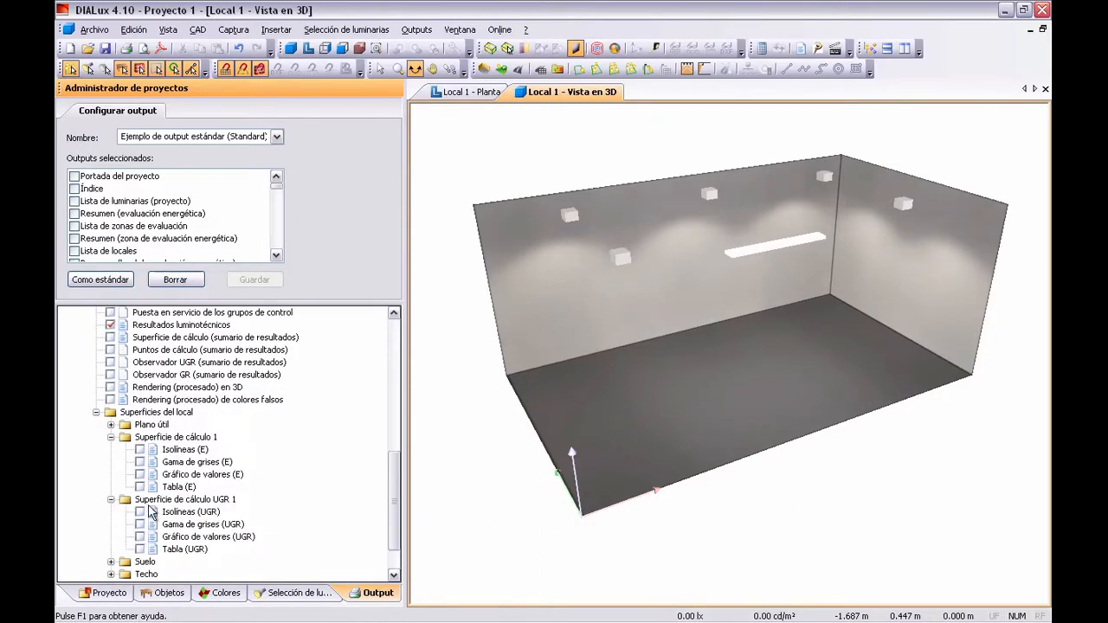
double_click(183, 551)
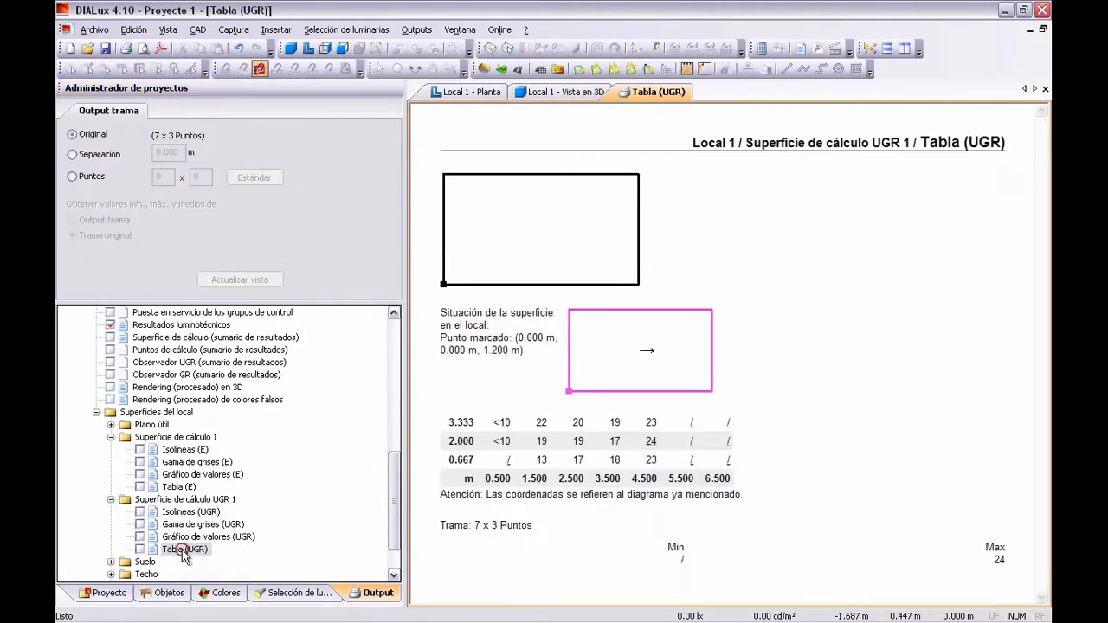
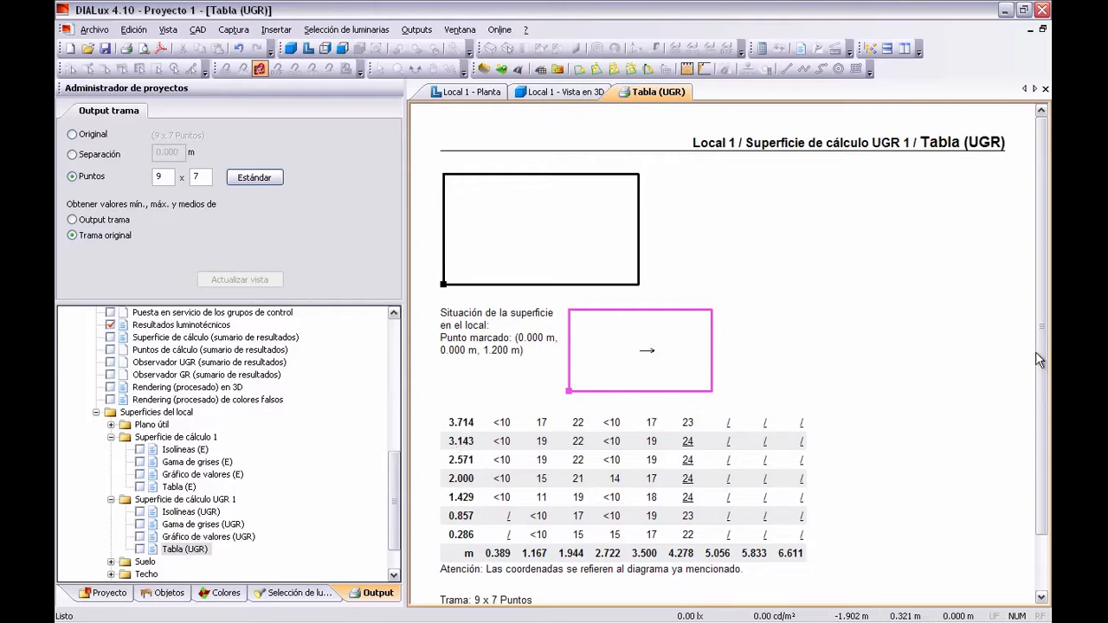
scroll(1040, 361, "down", 3)
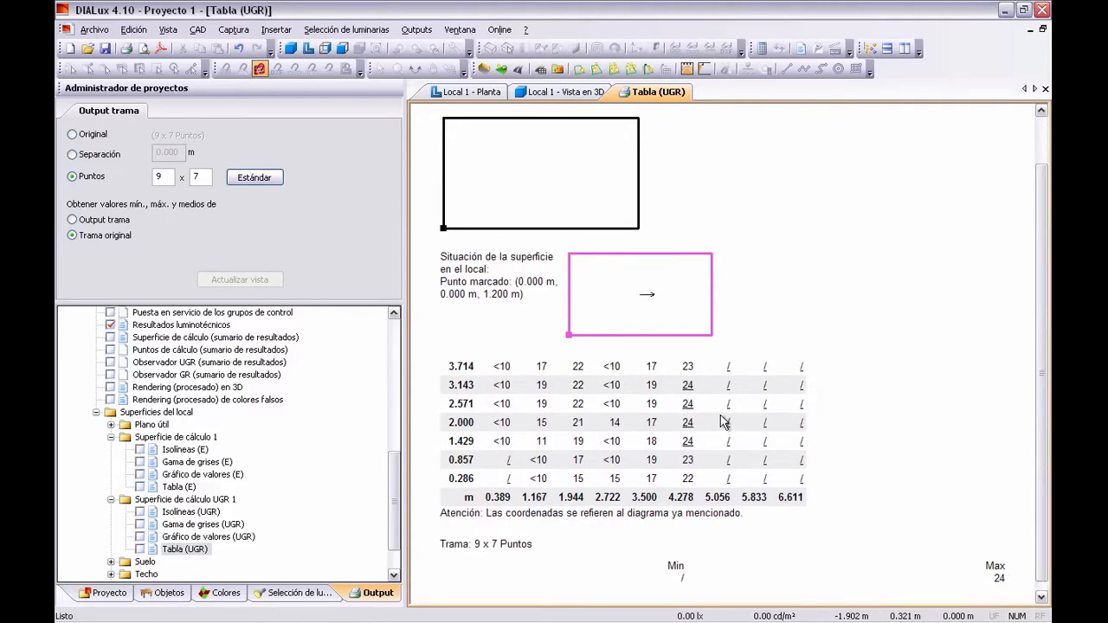
left_click(655, 296)
Return to the Local 1 floor plan and select Superficie de cálculo UGR 1 in the project tree.
left_click(470, 92)
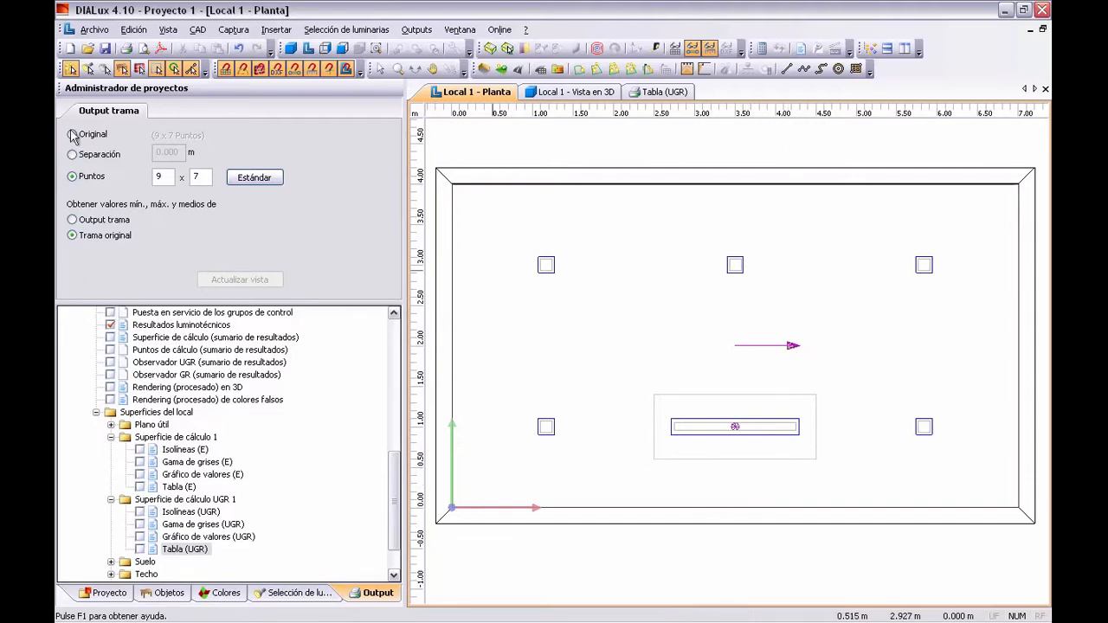
left_click(114, 594)
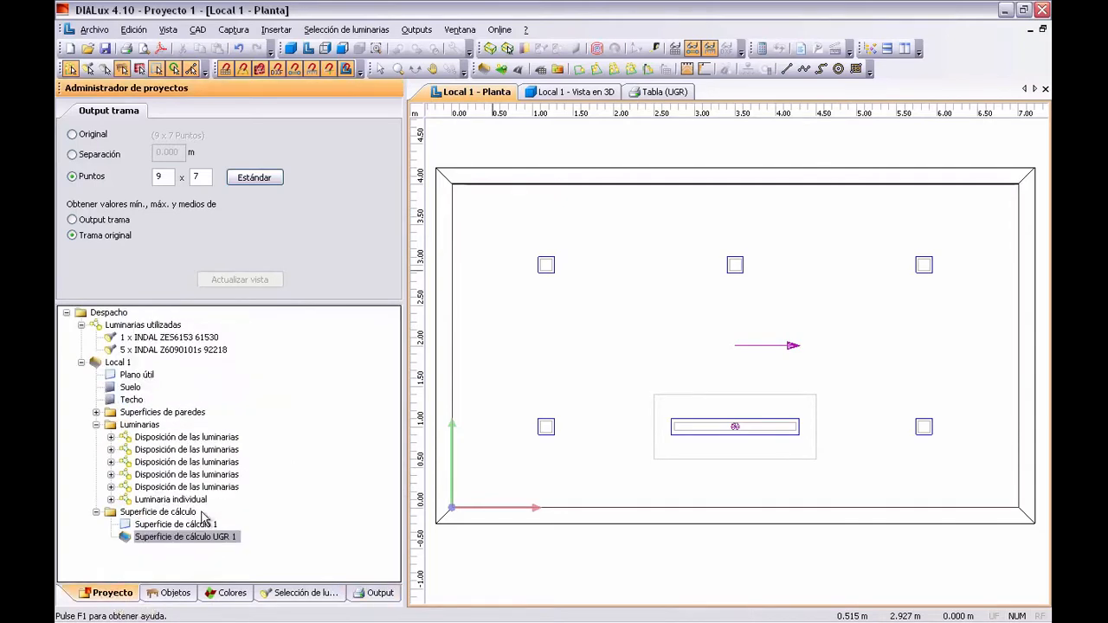
left_click(188, 542)
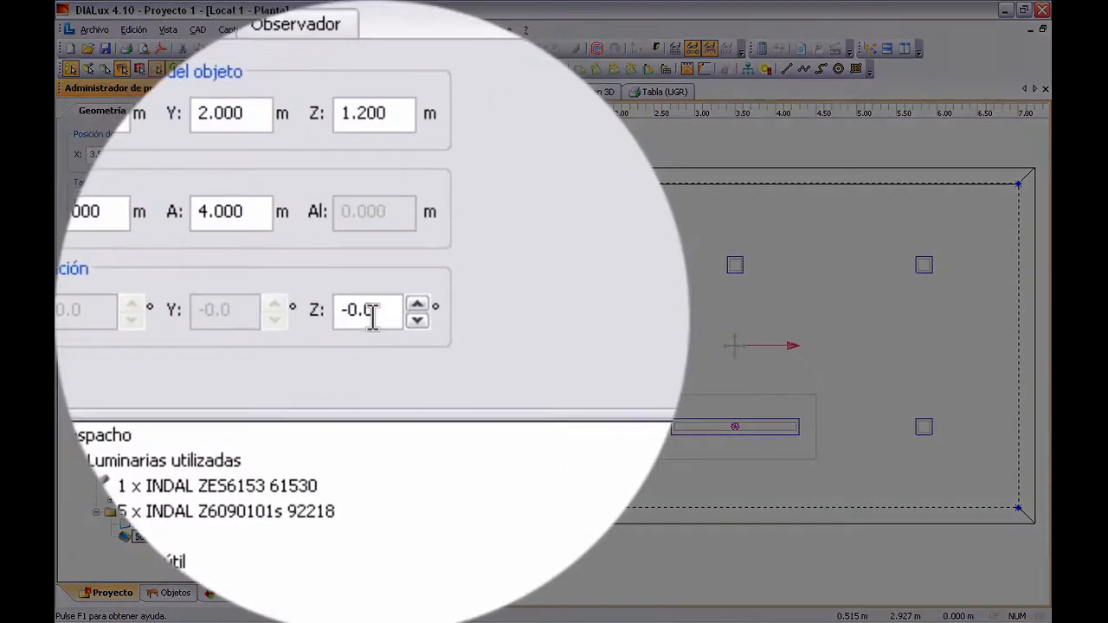
Try rotating the UGR calculation surface 90° about Z, discarding the calculation results, and inspect its placement over the room.
left_click_drag(246, 254, 193, 260)
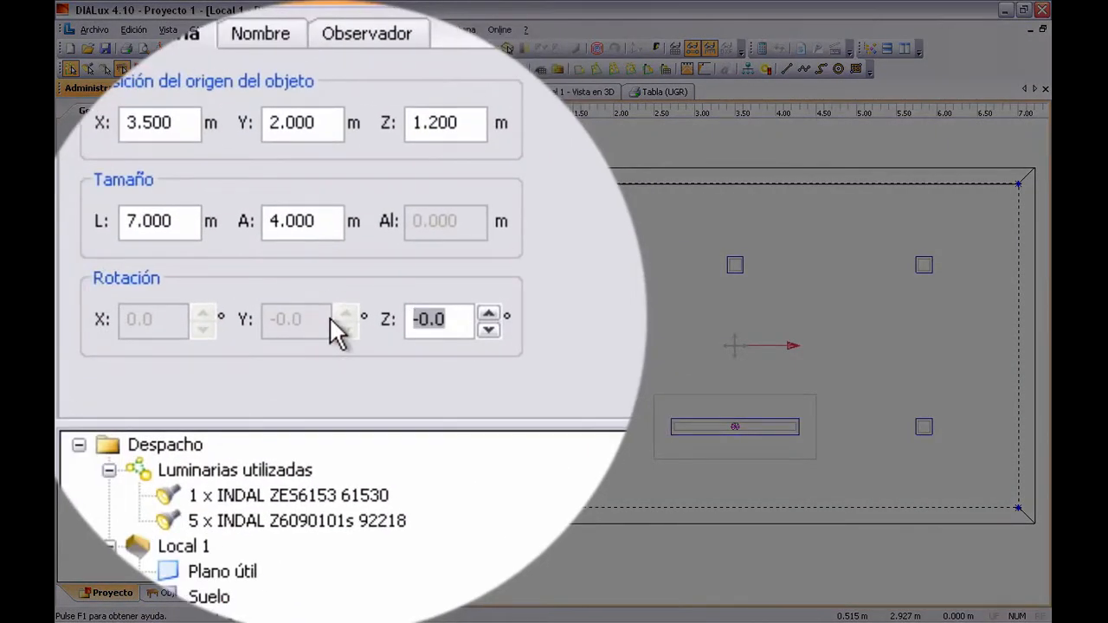
type("90")
key("Return")
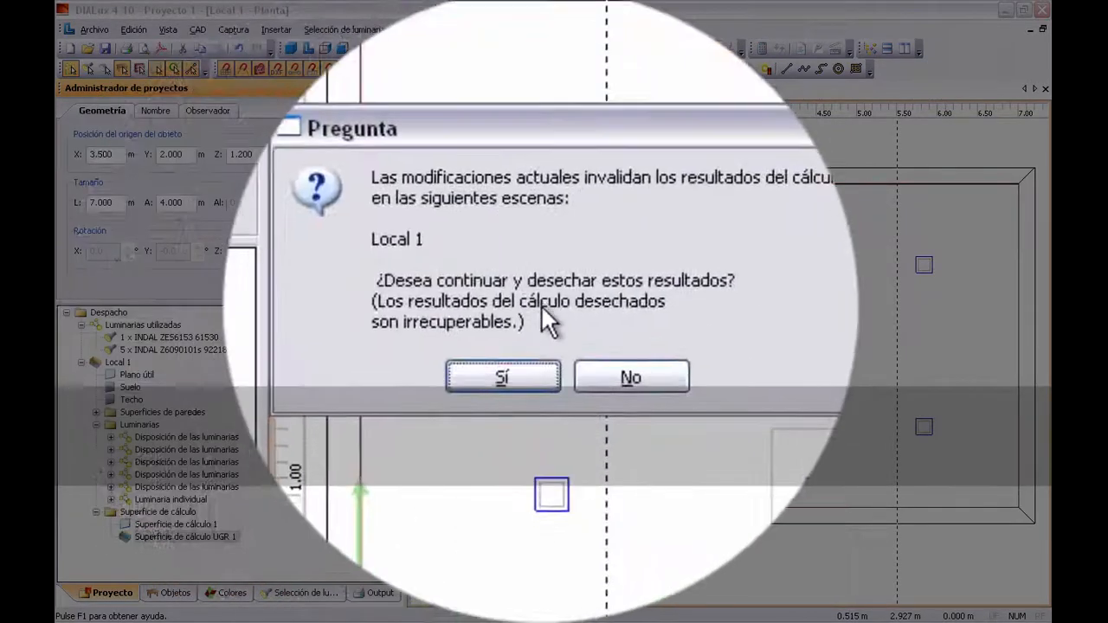
left_click(528, 372)
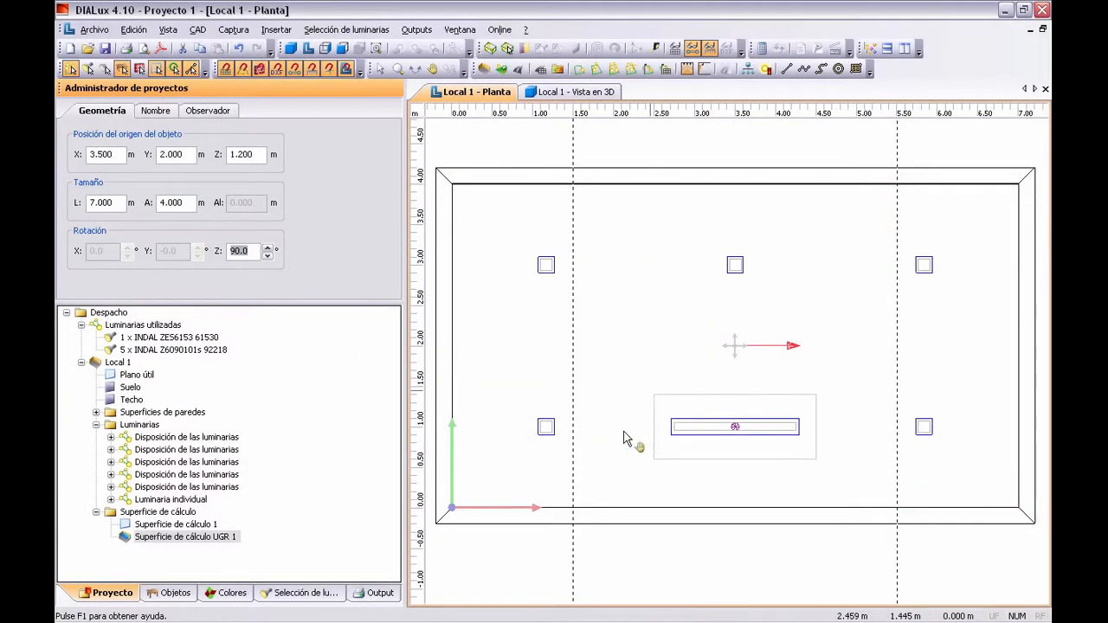
left_click_drag(897, 426, 897, 426)
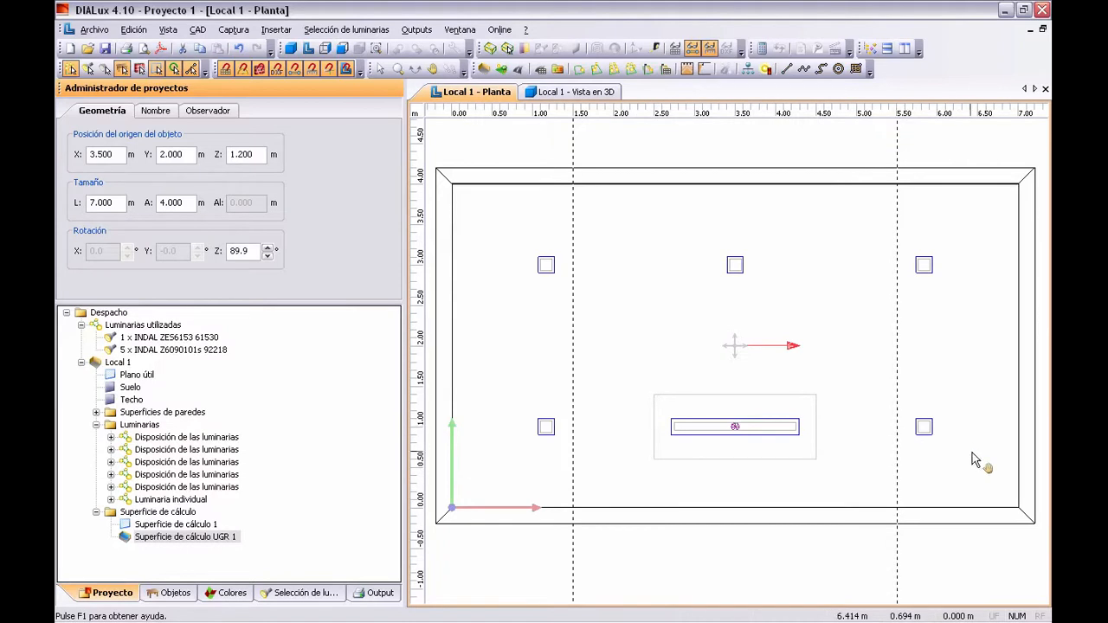
scroll(883, 390, "down", 2)
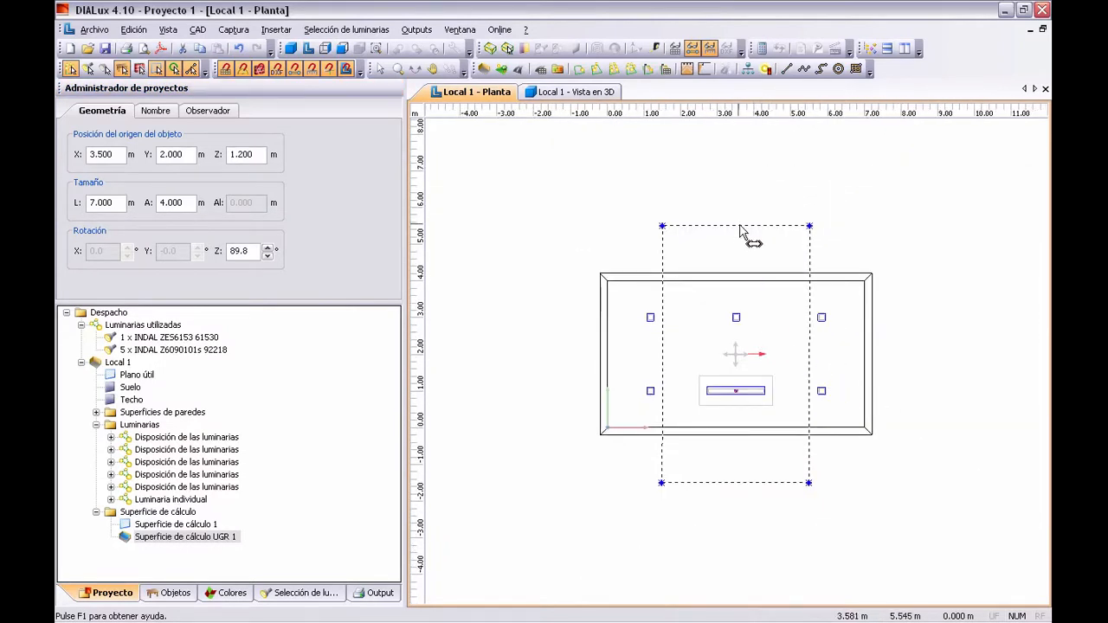
Set the UGR calculation surface's Z rotation back to 0°.
left_click_drag(248, 251, 179, 242)
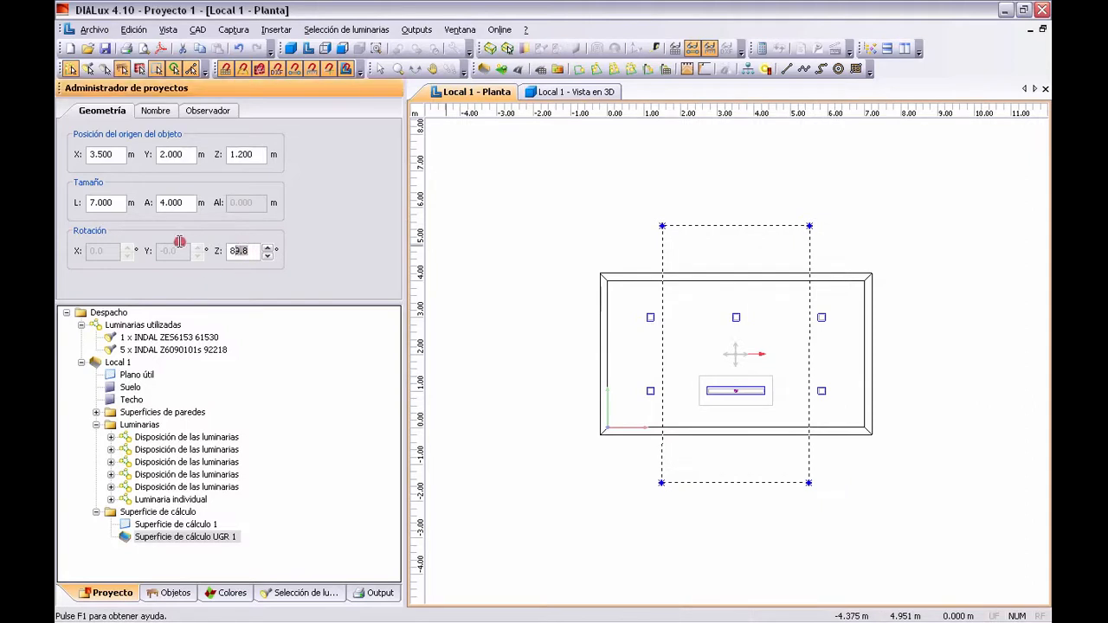
type("0")
key("Return")
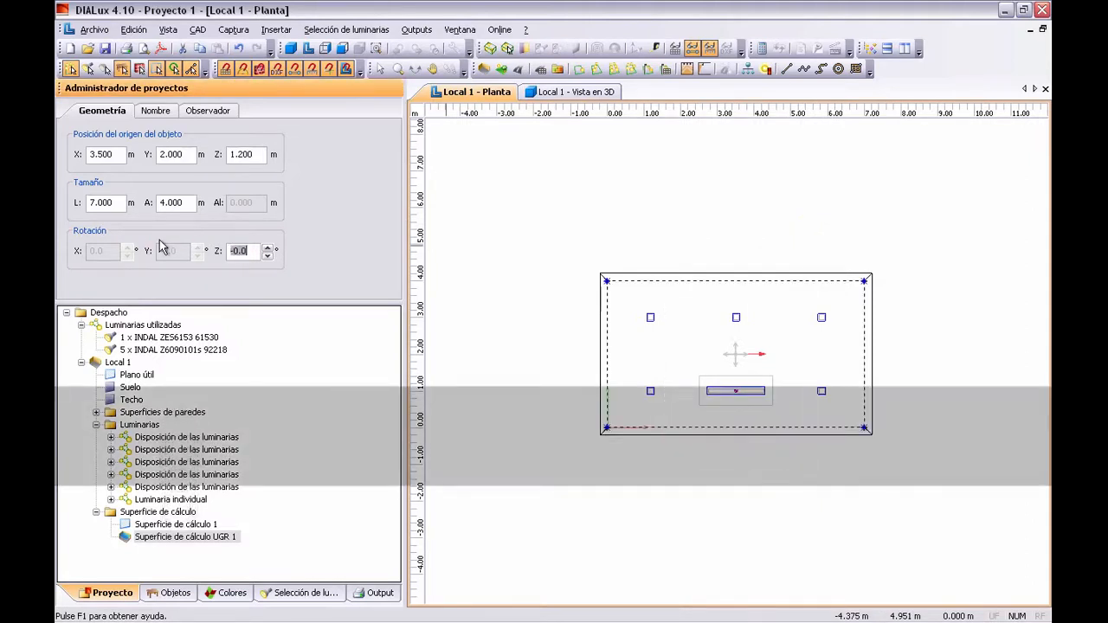
Set the observer's viewing direction about the Z axis to 90° for the UGR calculation surface.
left_click(208, 110)
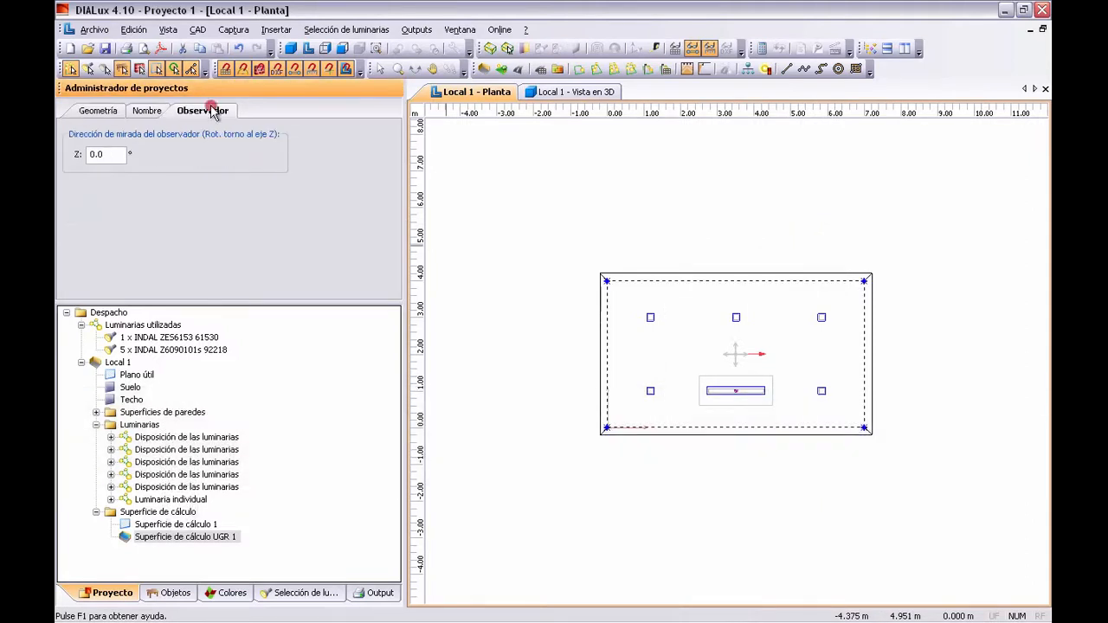
left_click(95, 110)
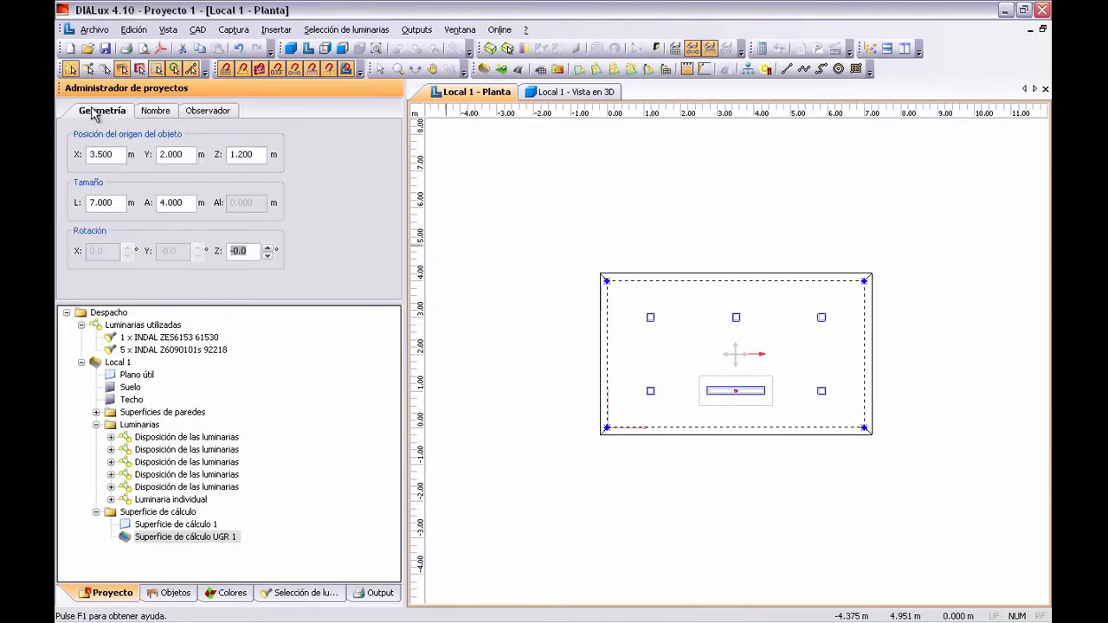
left_click(208, 112)
left_click_drag(112, 154, 62, 147)
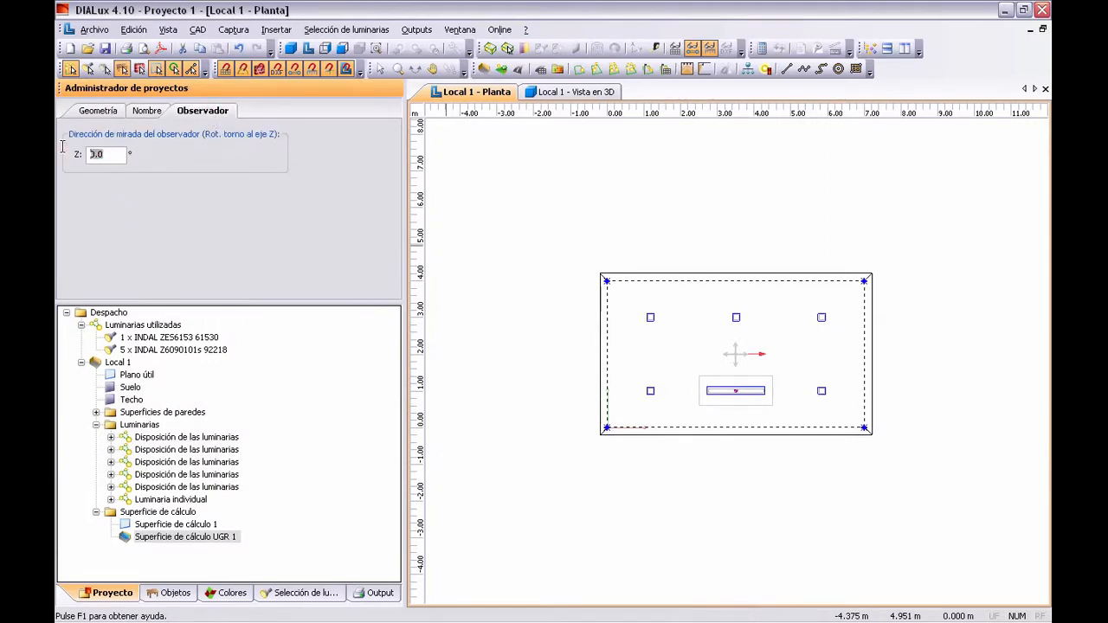
type("90")
key("Return")
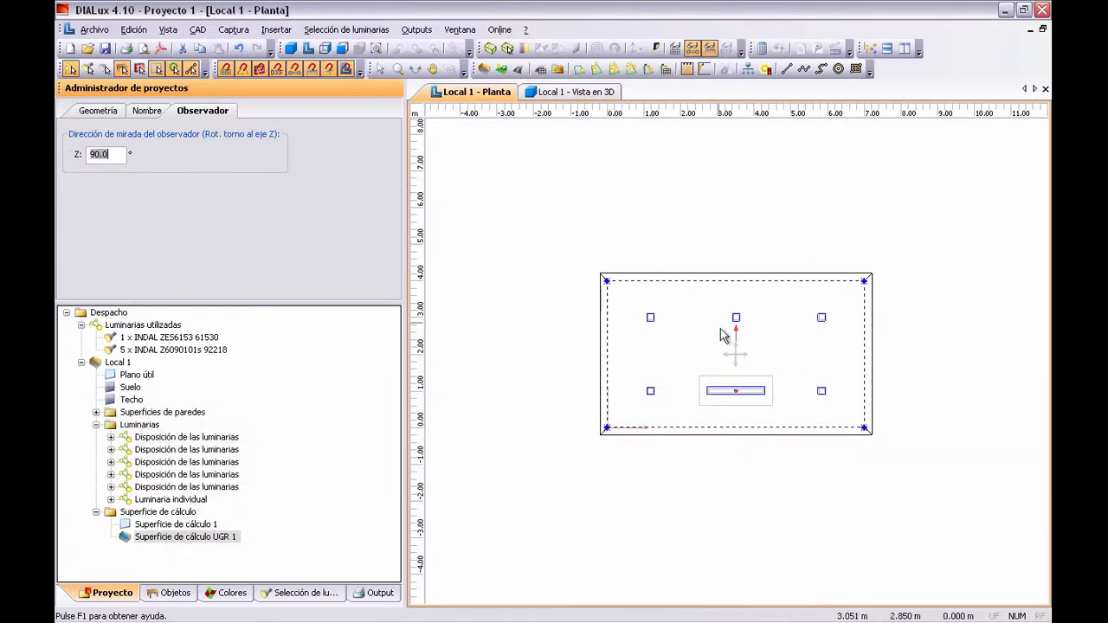
Recalculate the Local 1 scene with the Estándar calculation option.
left_click(398, 68)
left_click_drag(760, 545, 754, 305)
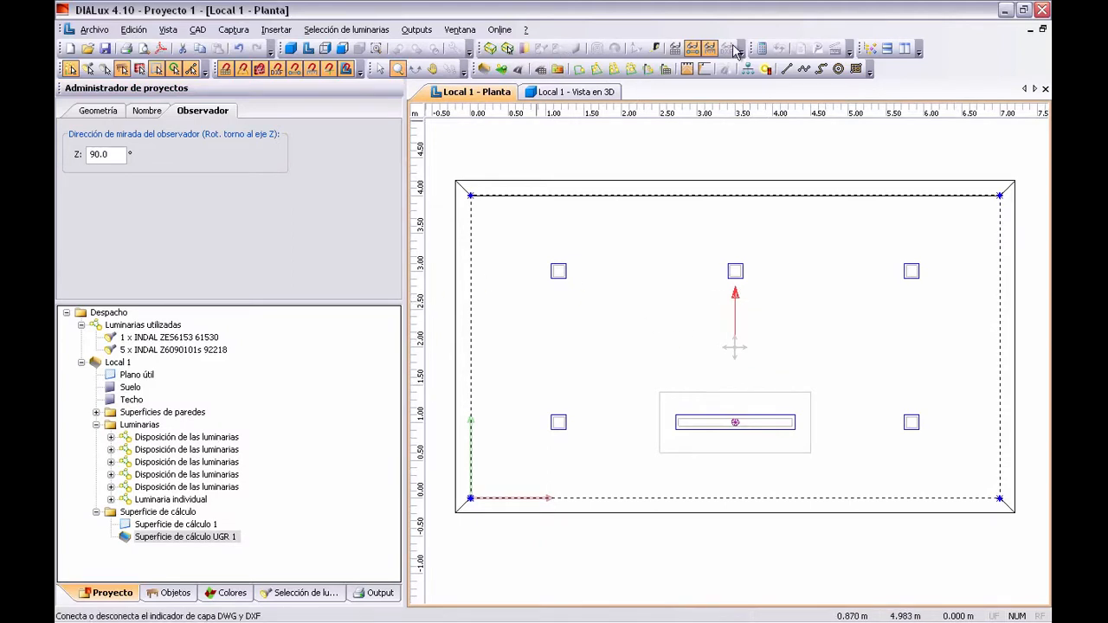
left_click(769, 48)
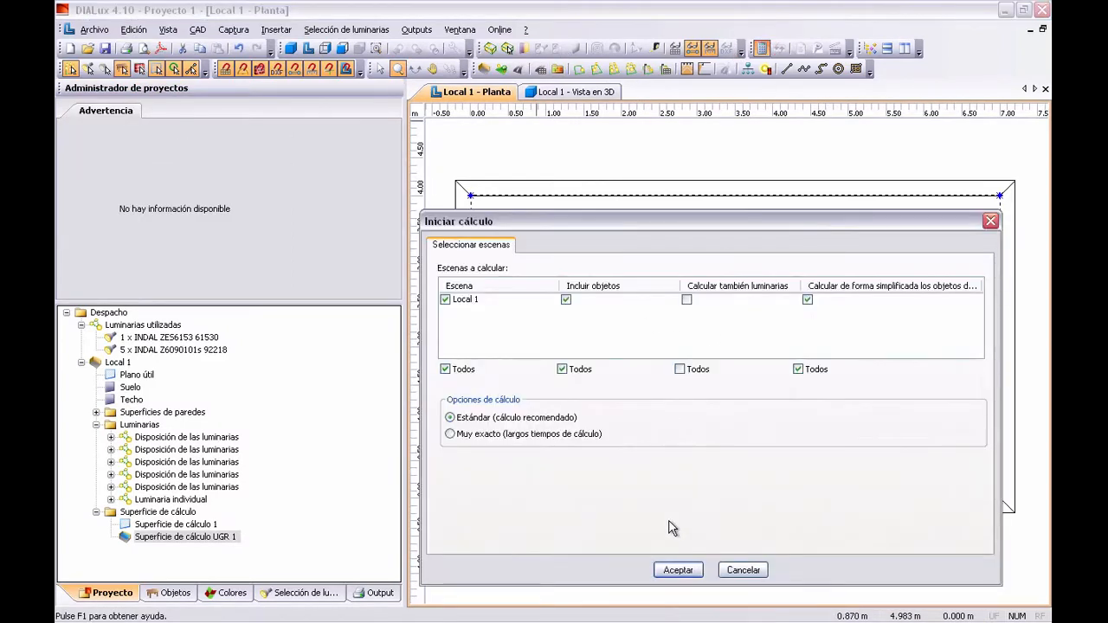
left_click(678, 570)
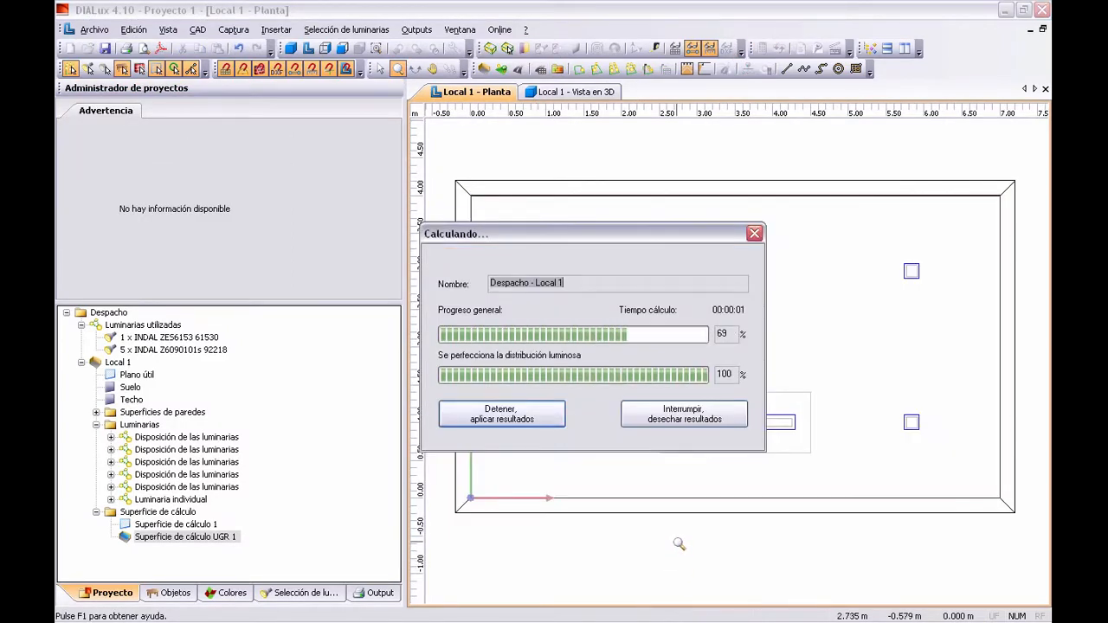
Open the Tabla (UGR) output of Superficie de cálculo UGR 1 and examine the glare values for the 90° viewing direction.
left_click(379, 594)
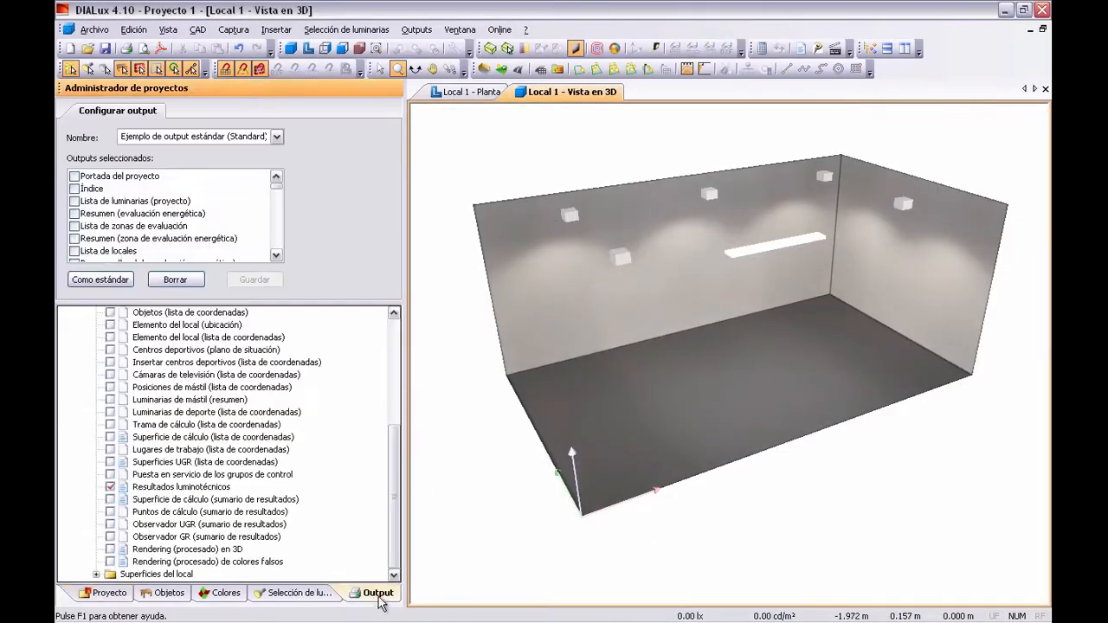
left_click(95, 574)
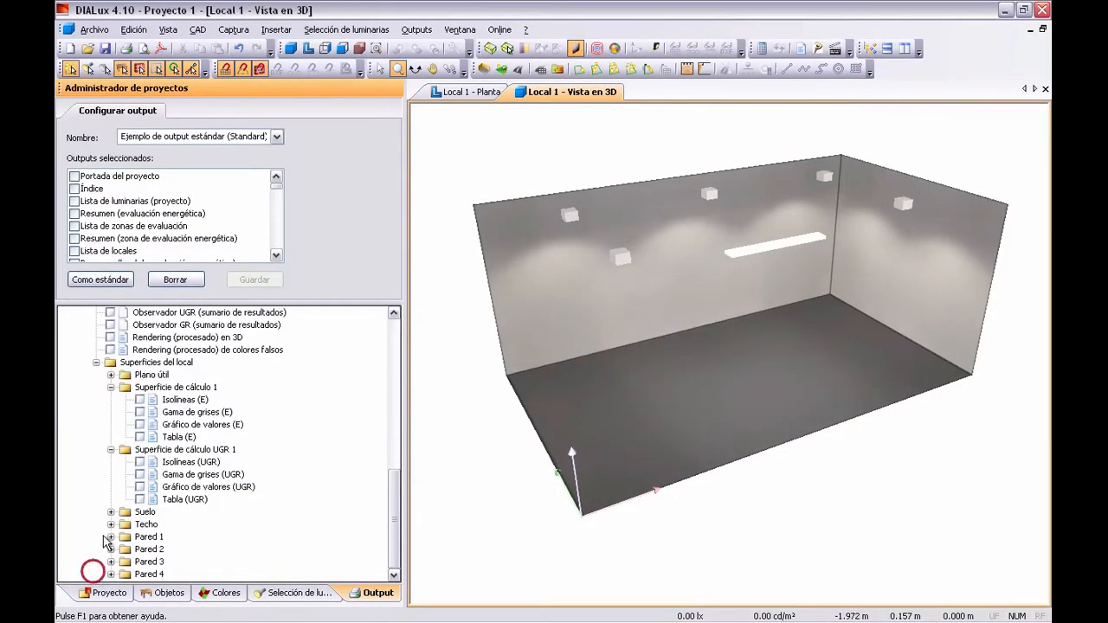
left_click(184, 500)
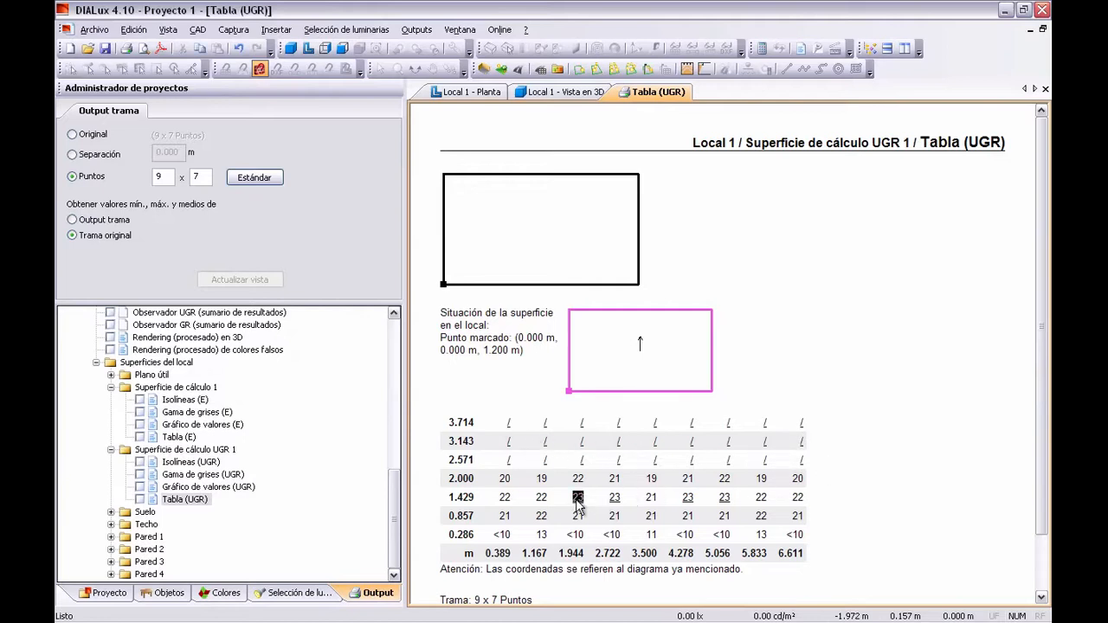
scroll(825, 413, "down", 2)
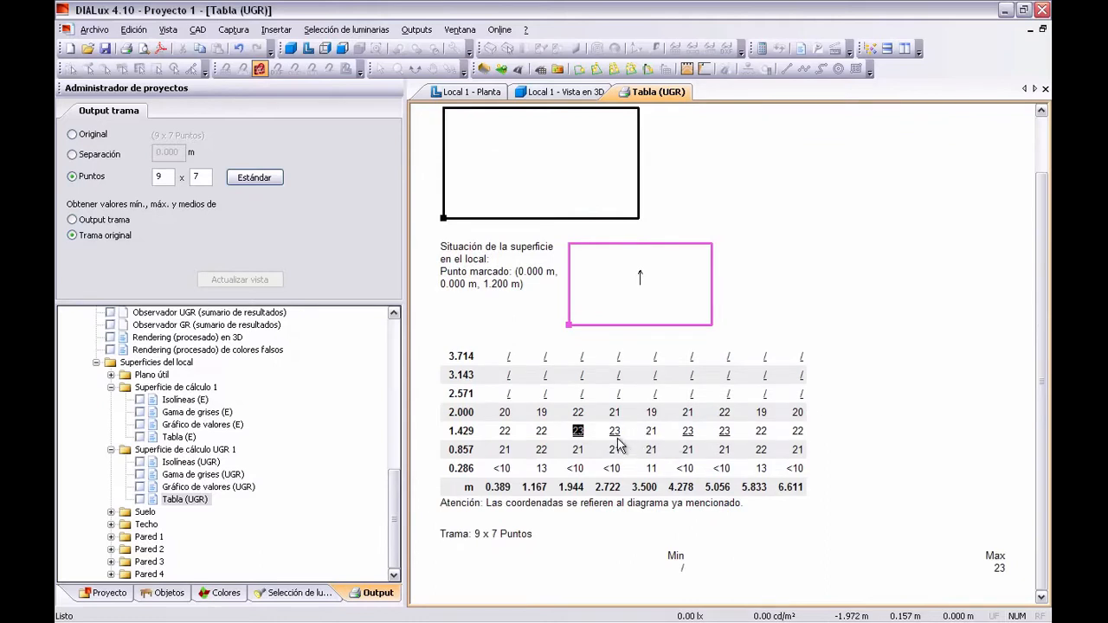
scroll(922, 394, "up", 2)
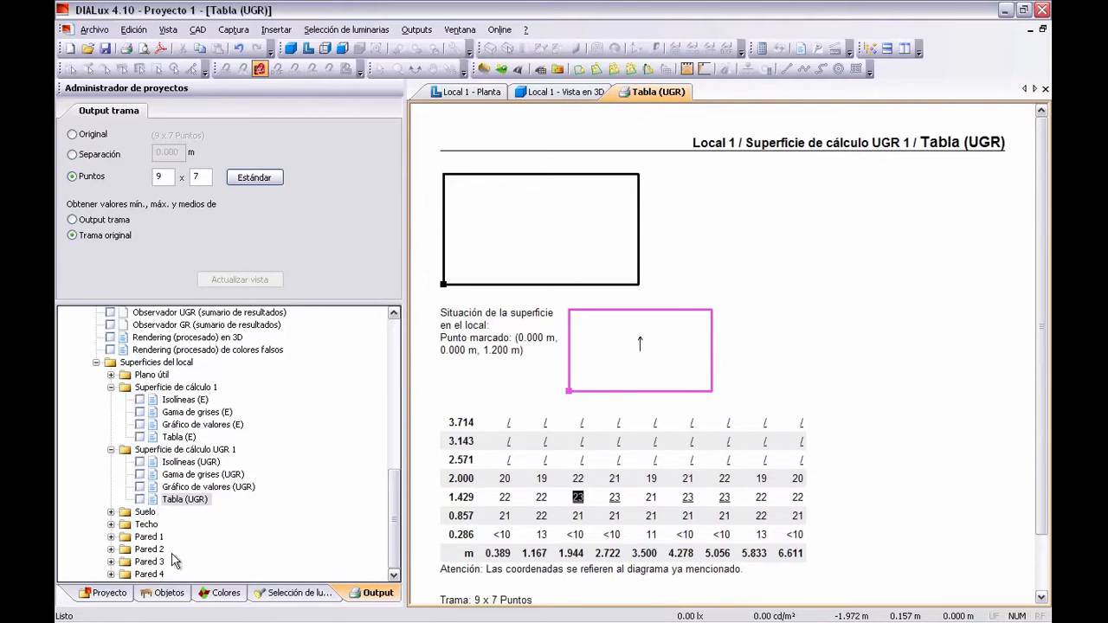
Resize UGR calculation surface 1 in the floor plan to match the small rectangle around the linear luminaire, with its origin at X 2.500 m, Y 0.600 m.
left_click(107, 593)
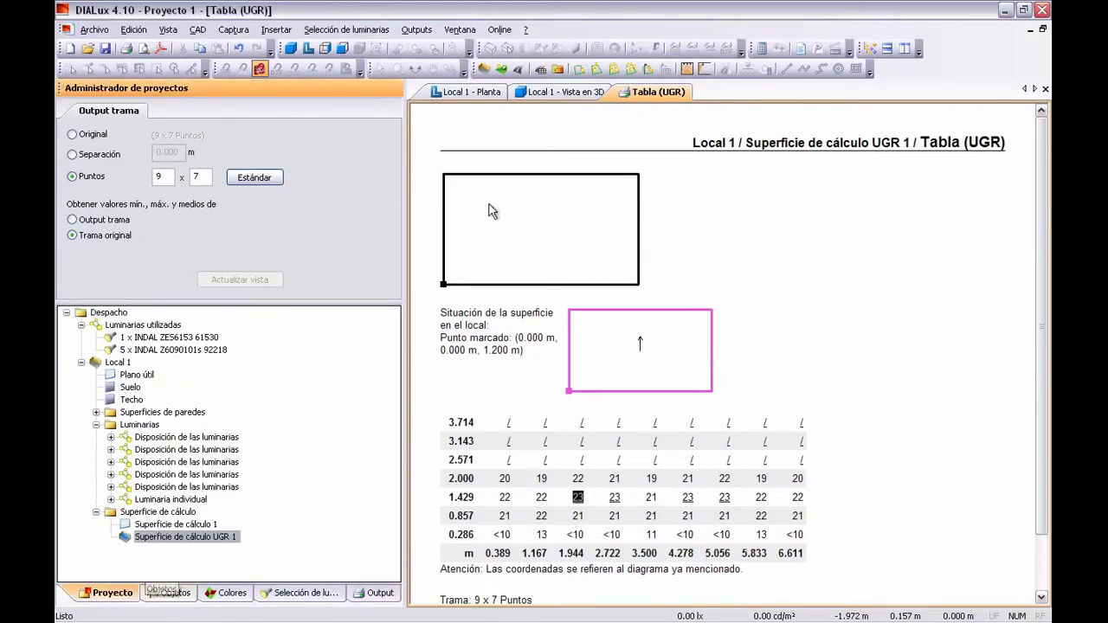
left_click(483, 94)
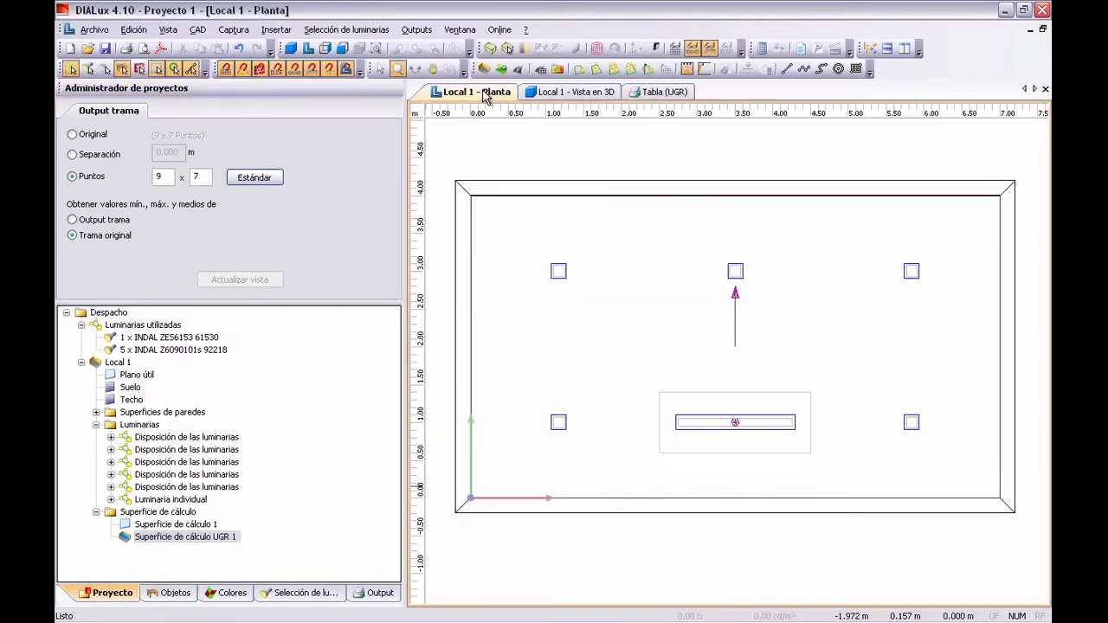
left_click(211, 537)
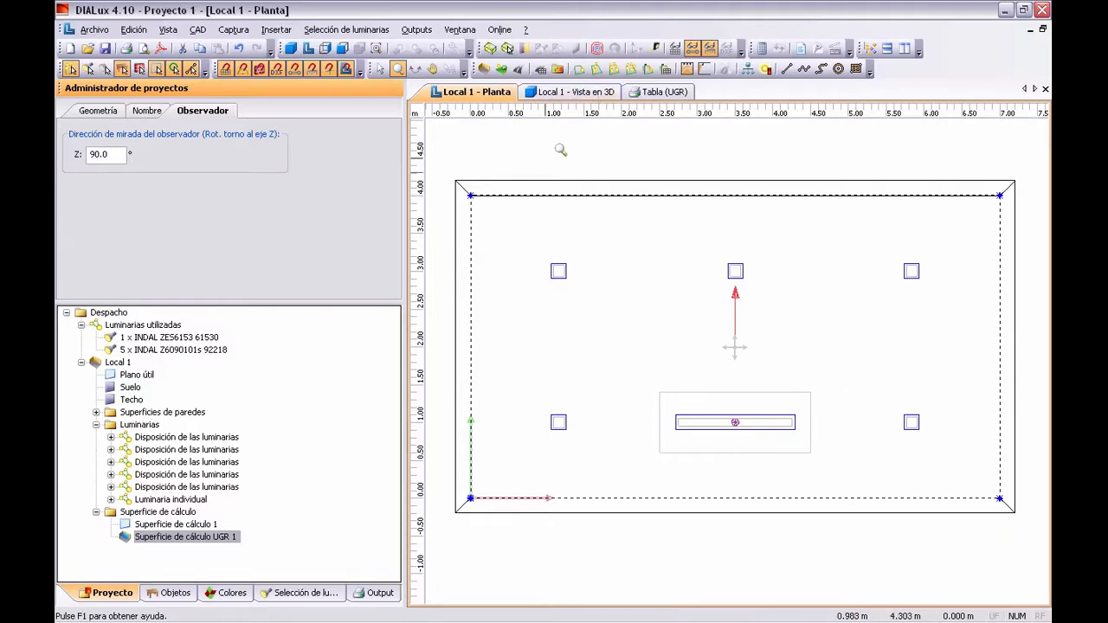
left_click(380, 69)
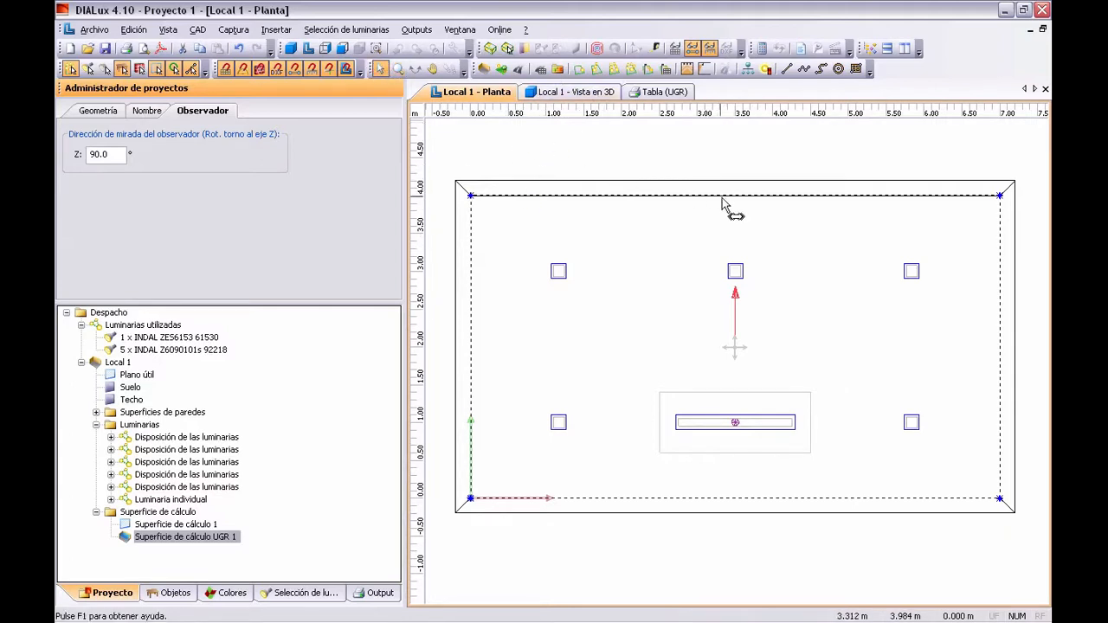
left_click_drag(723, 200, 728, 394)
left_click(524, 382)
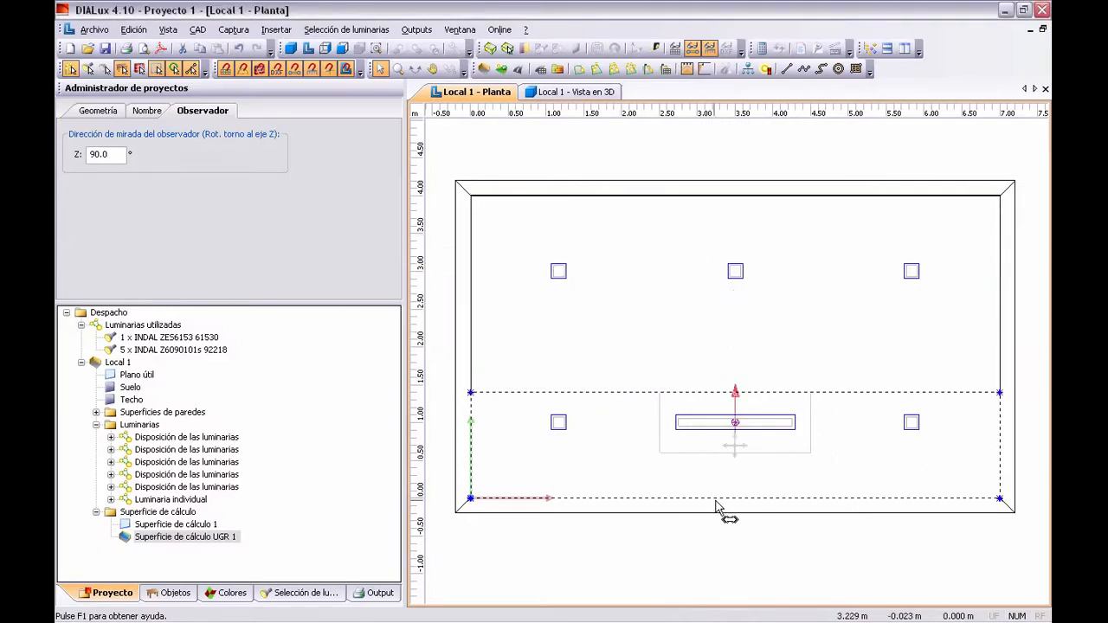
left_click_drag(717, 507, 720, 452)
left_click_drag(1005, 422, 810, 419)
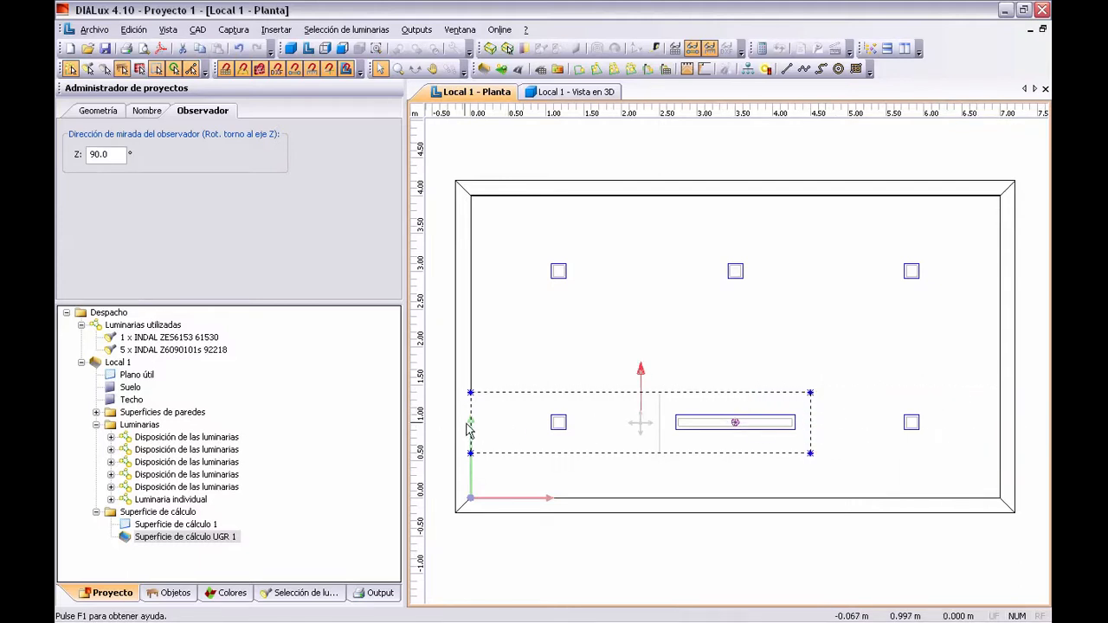
left_click_drag(468, 427, 661, 424)
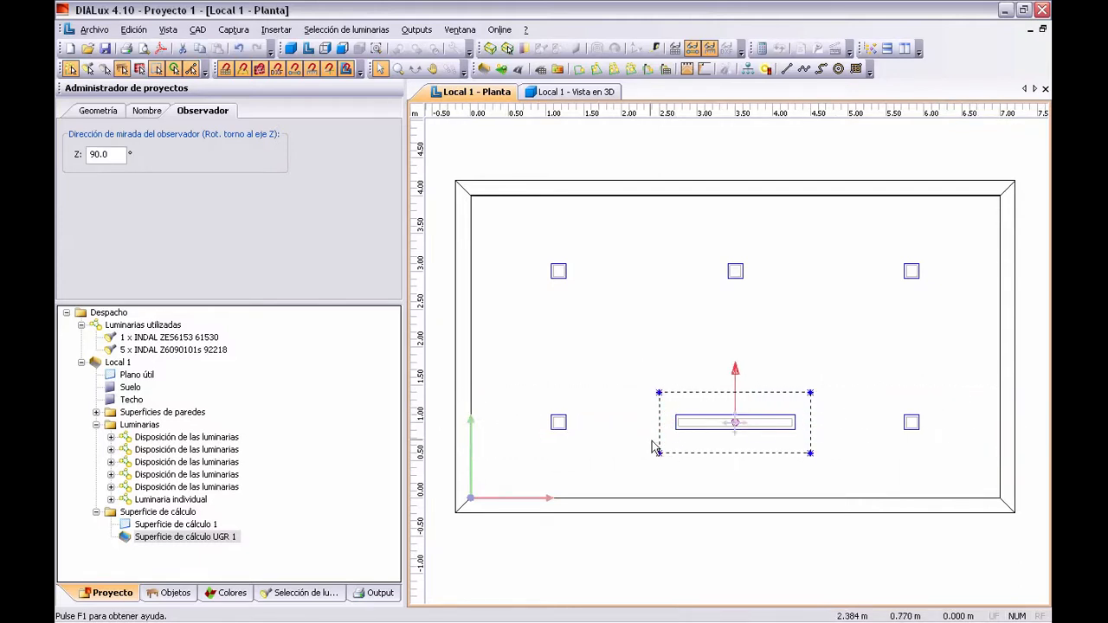
Recalculate Local 1 with the Estándar option and show the Tabla (UGR) output for the resized Superficie de cálculo UGR 1.
left_click(760, 47)
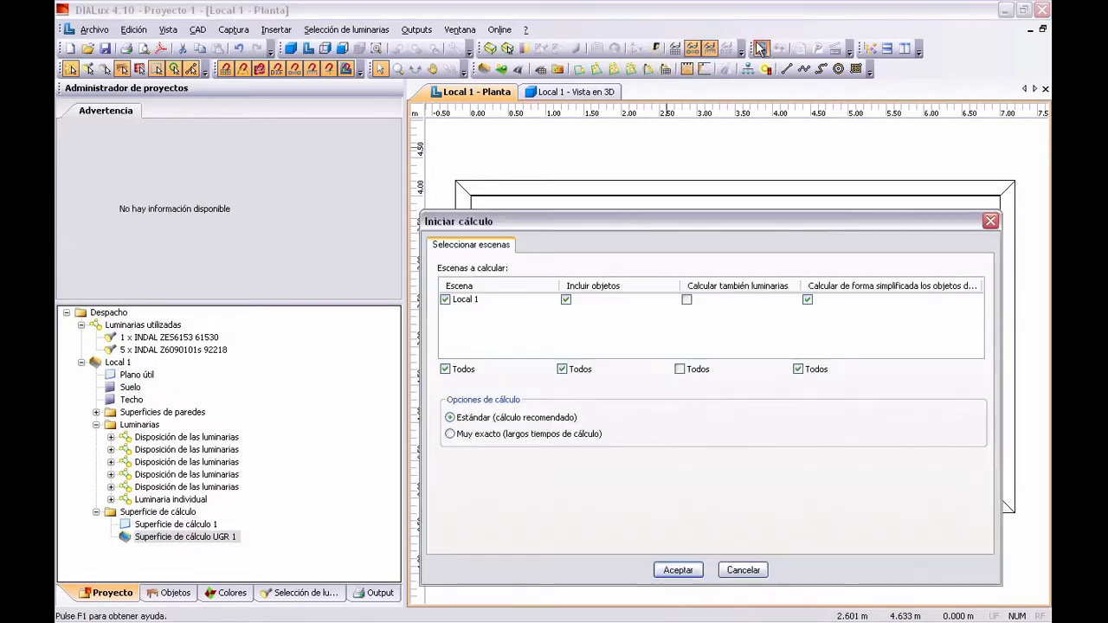
left_click(678, 570)
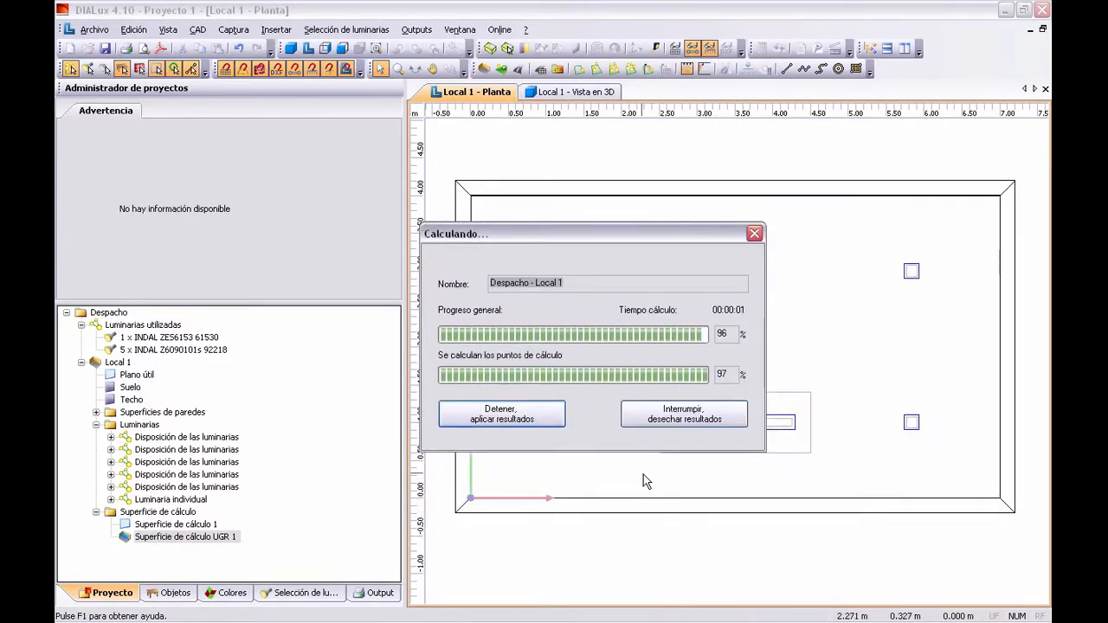
left_click(378, 593)
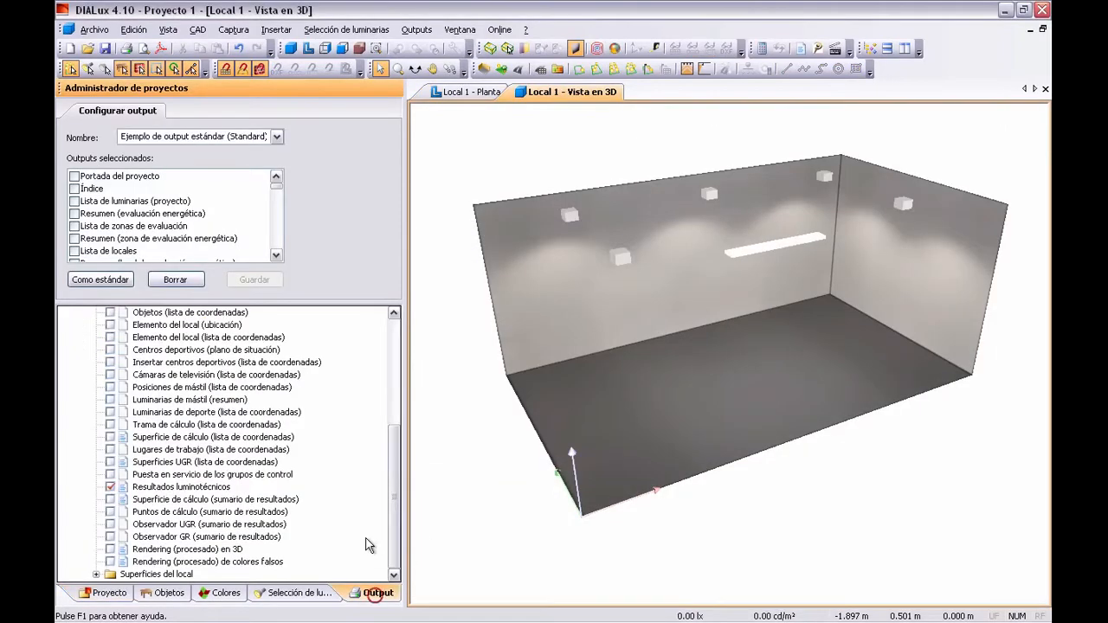
left_click(96, 574)
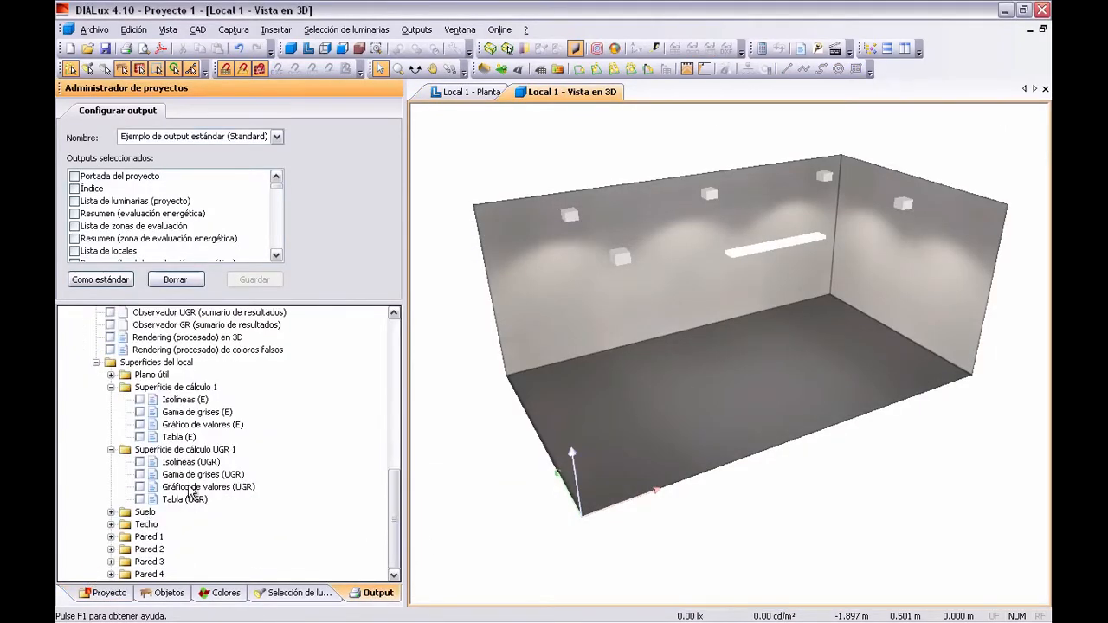
left_click(185, 500)
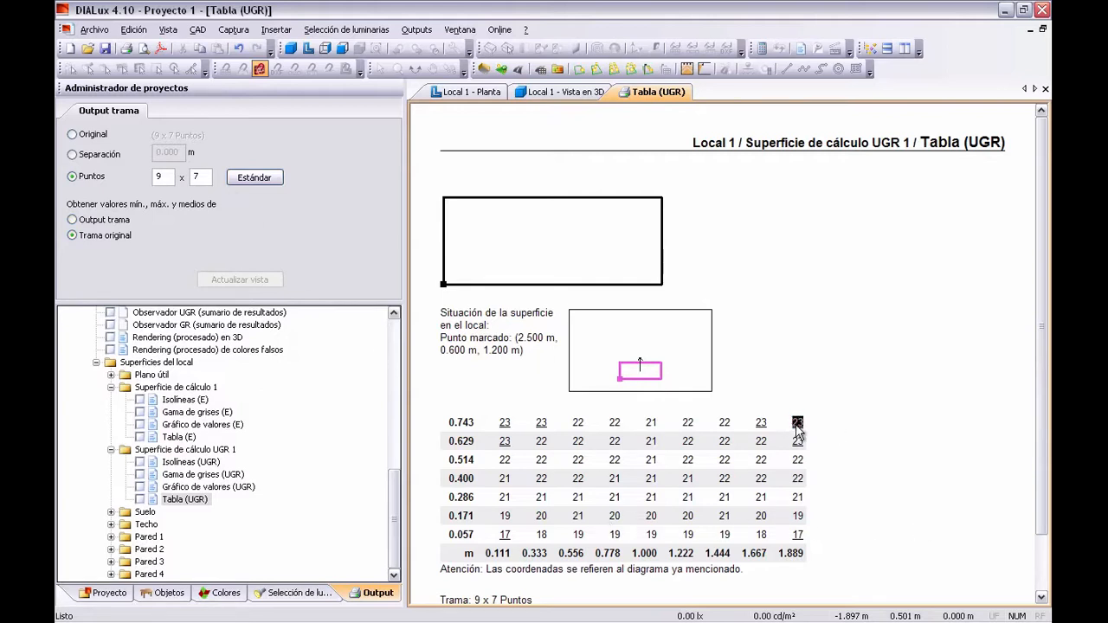
Insert a UGR calculation point in the floor plan at about X 2.200 m, Y 0.400 m, discarding the existing calculation results.
left_click(454, 92)
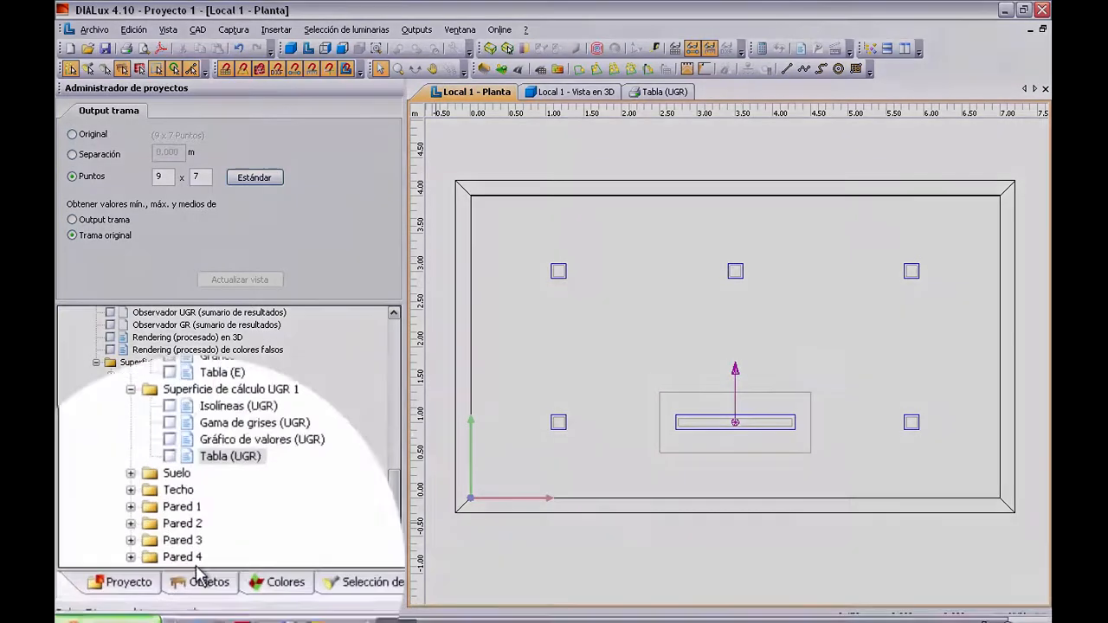
left_click(162, 592)
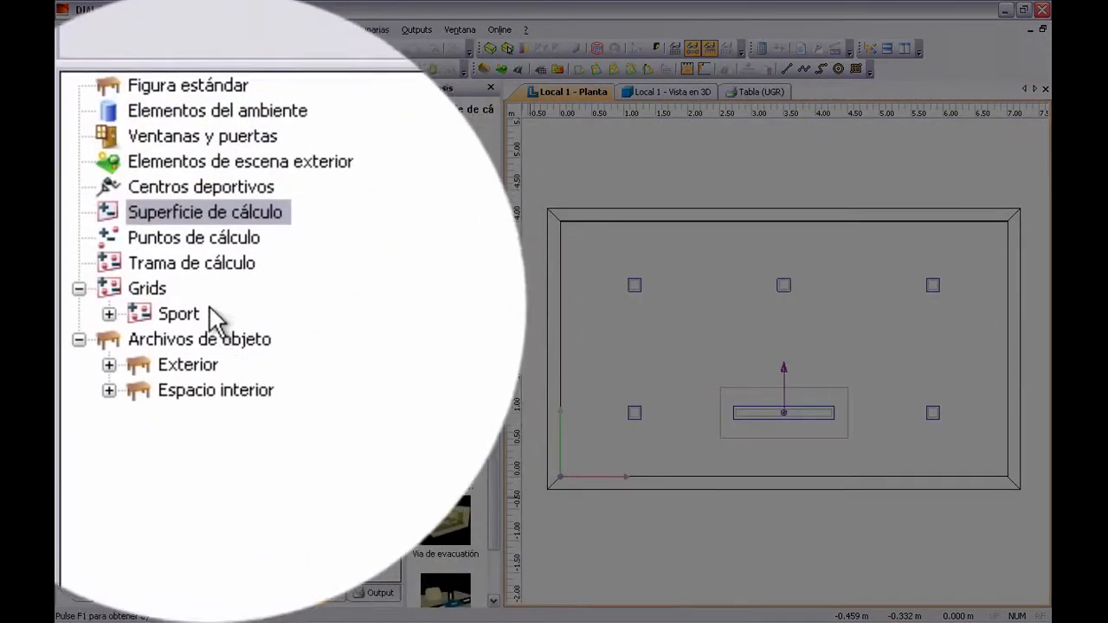
left_click(199, 303)
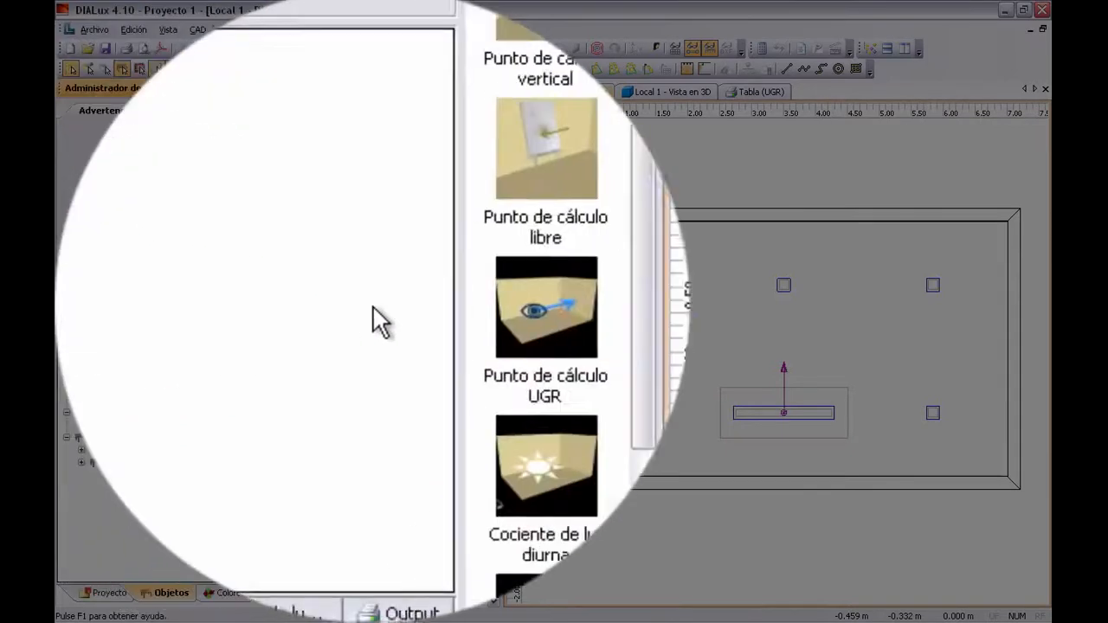
left_click(447, 305)
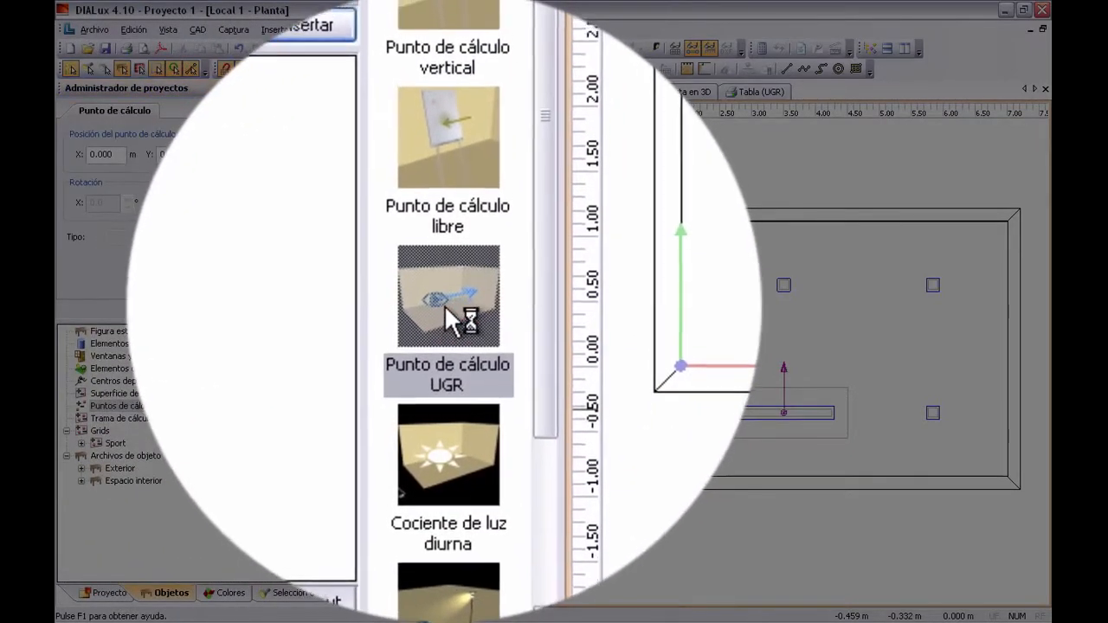
left_click_drag(442, 305, 700, 452)
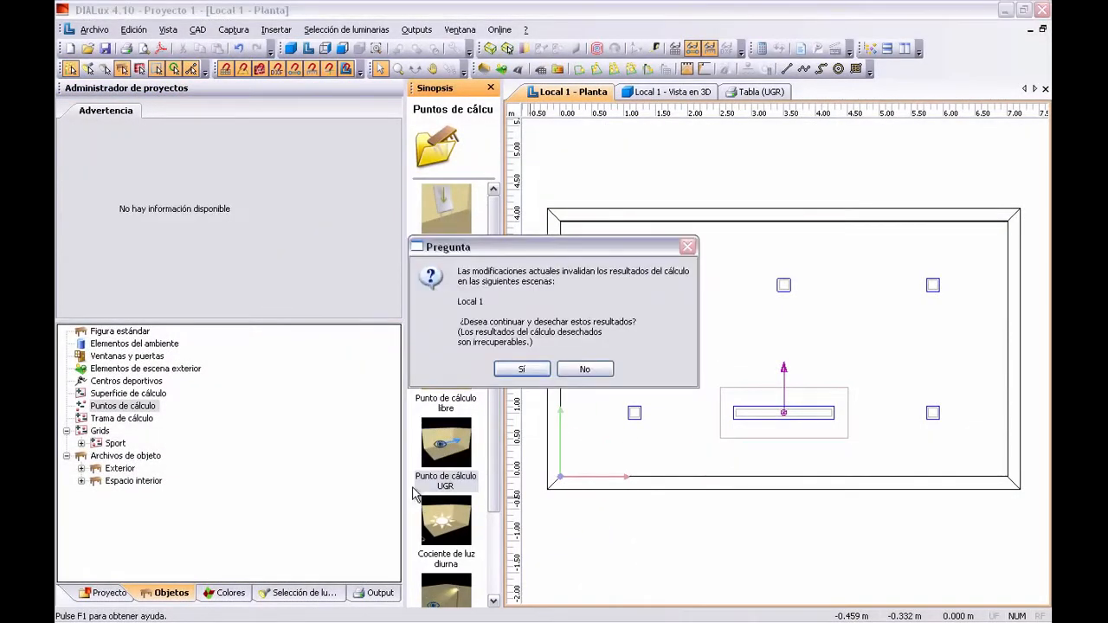
left_click(527, 371)
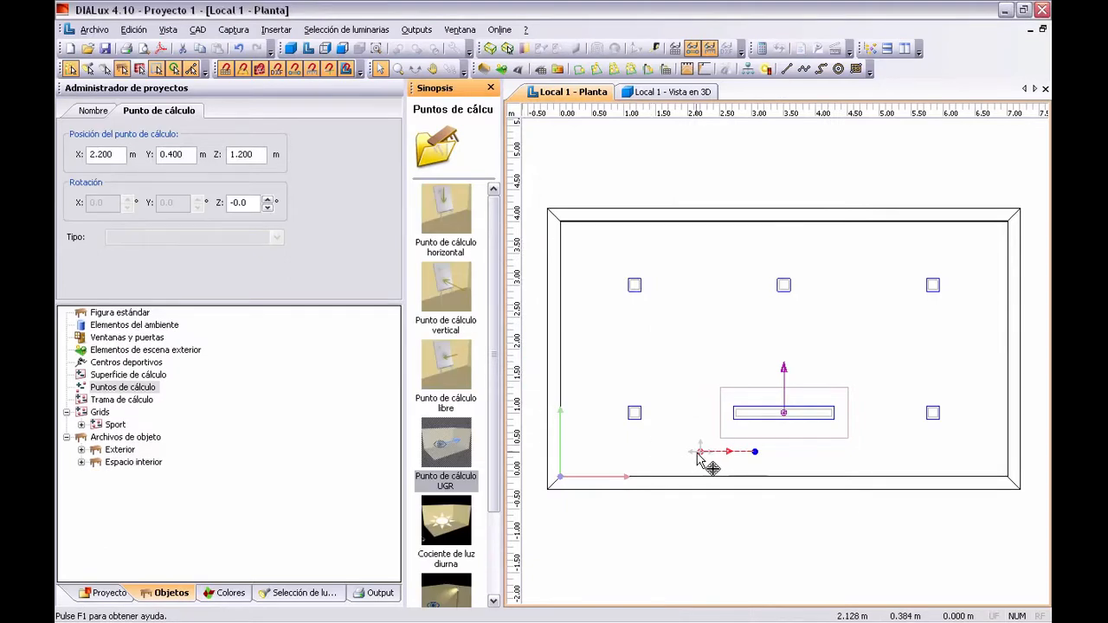
Move the UGR calculation point to about X 3.530 m, Y 0.400 m and rotate it about Z to 90.3°, facing the linear luminaire.
left_click_drag(710, 460, 822, 471)
scroll(827, 459, "up", 3)
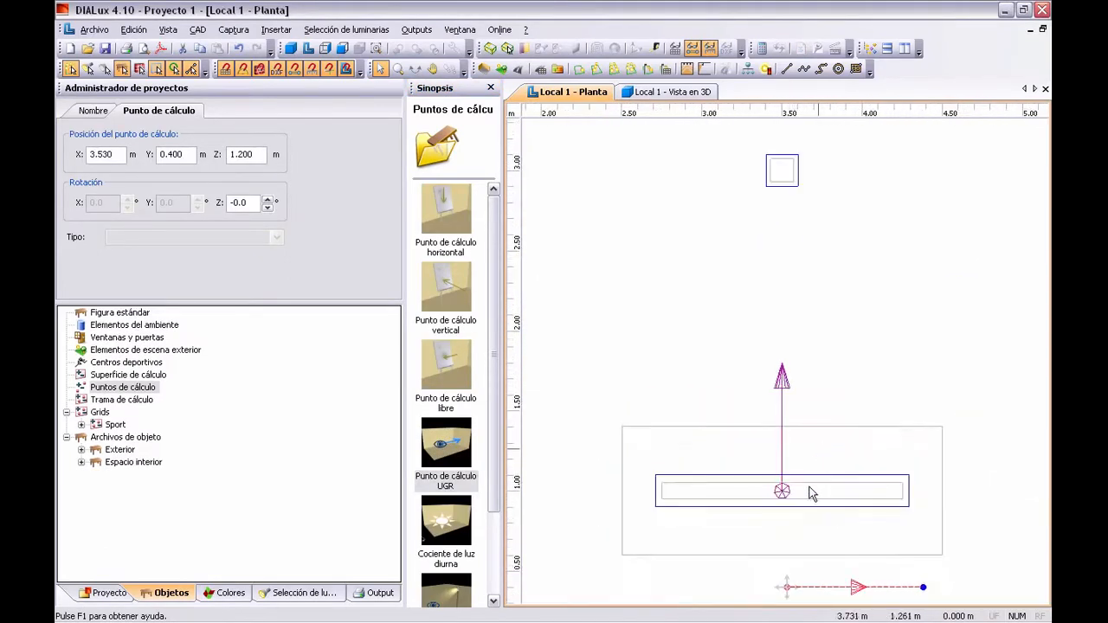
scroll(845, 528, "down", 2)
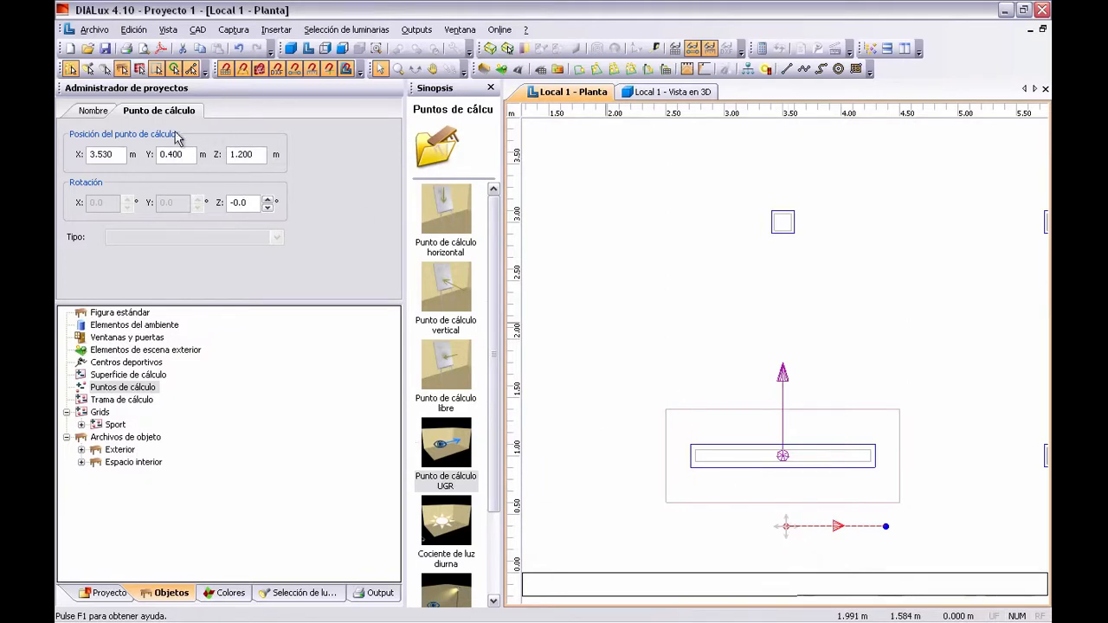
double_click(242, 203)
type("90")
key("Return")
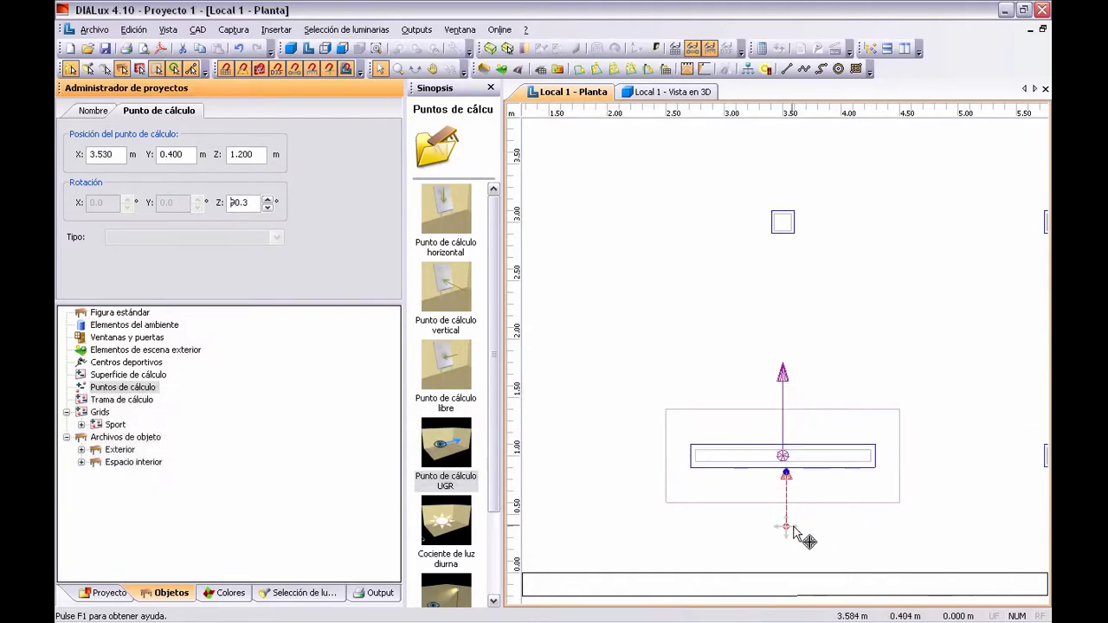
Align the UGR calculation point with the linear luminaire's centre axis at X 3.500 m, about Y 0.383 m.
left_click_drag(787, 526, 783, 527)
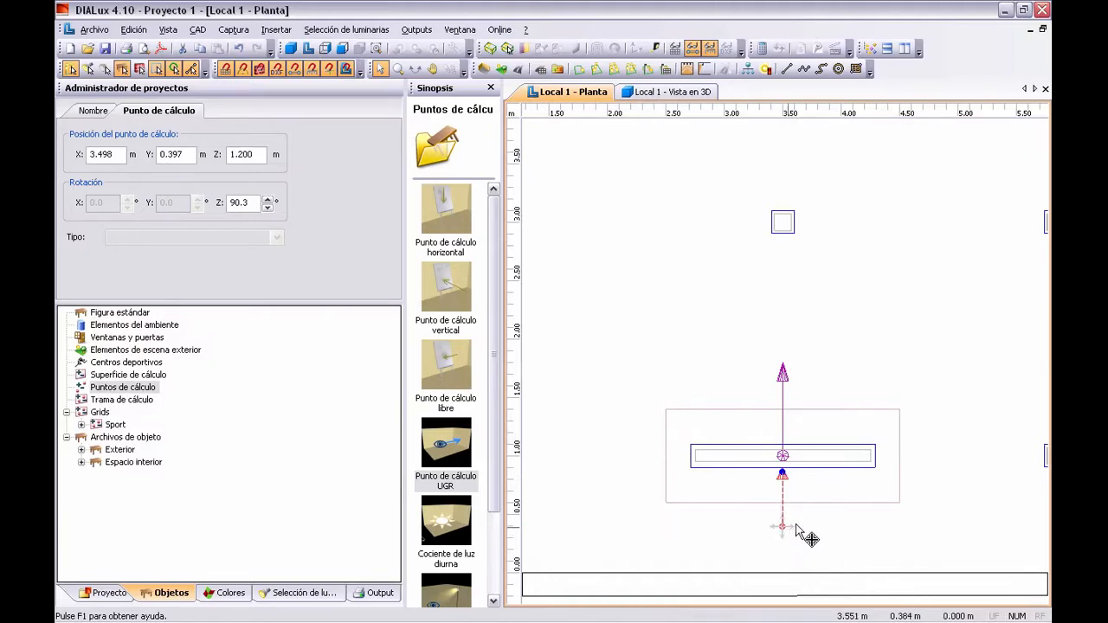
scroll(792, 550, "up", 1)
scroll(932, 483, "down", 1)
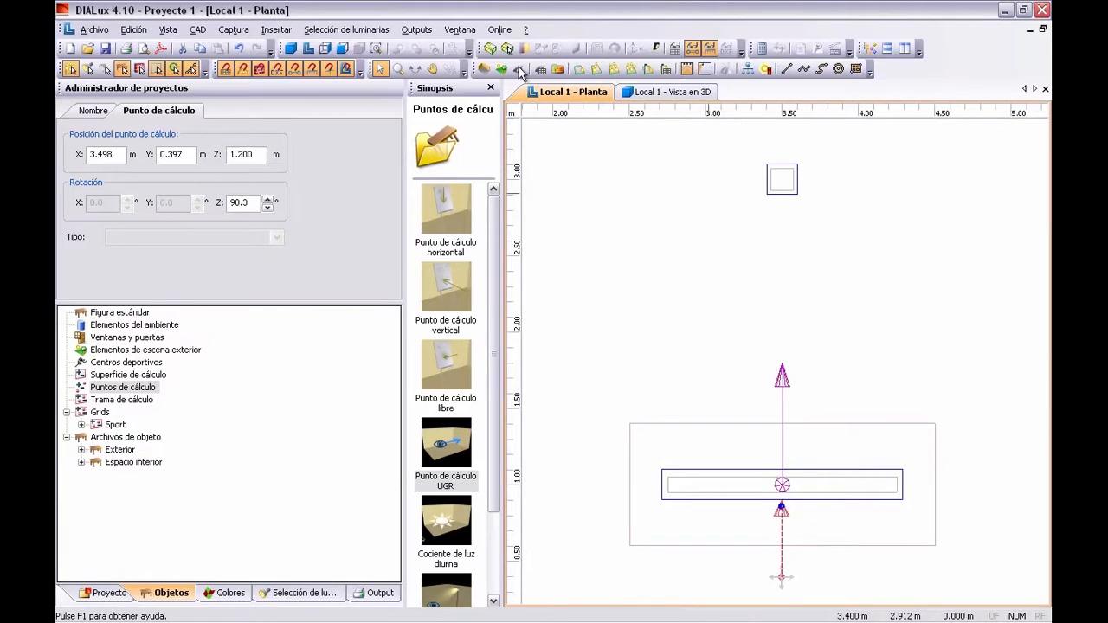
left_click(432, 68)
left_click_drag(758, 351, 632, 168)
scroll(680, 426, "up", 1)
left_click(649, 423)
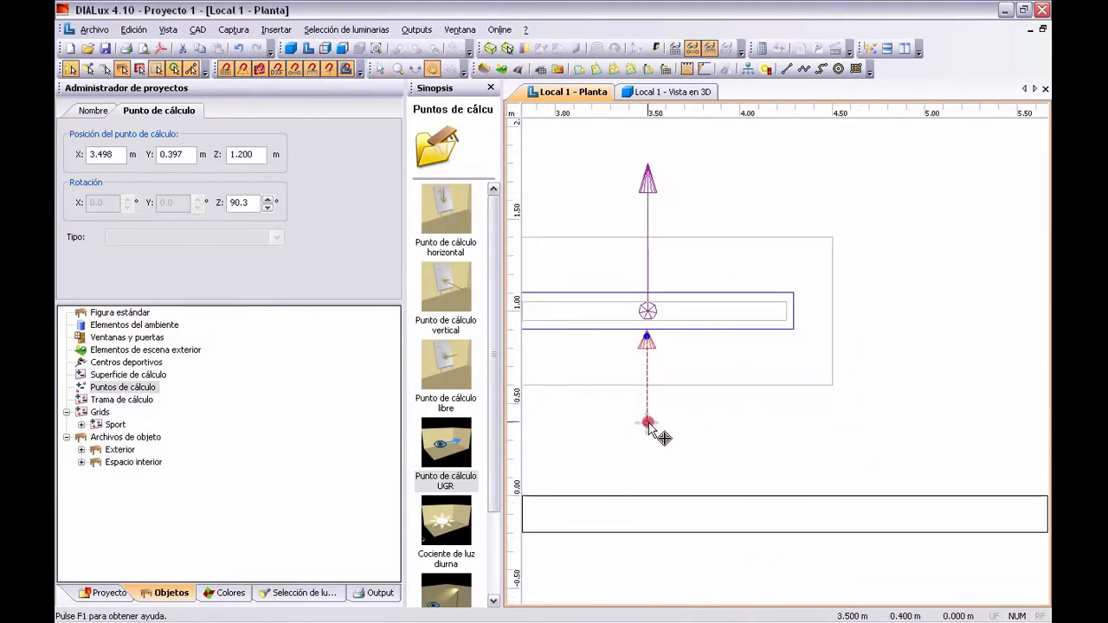
left_click_drag(648, 422, 649, 426)
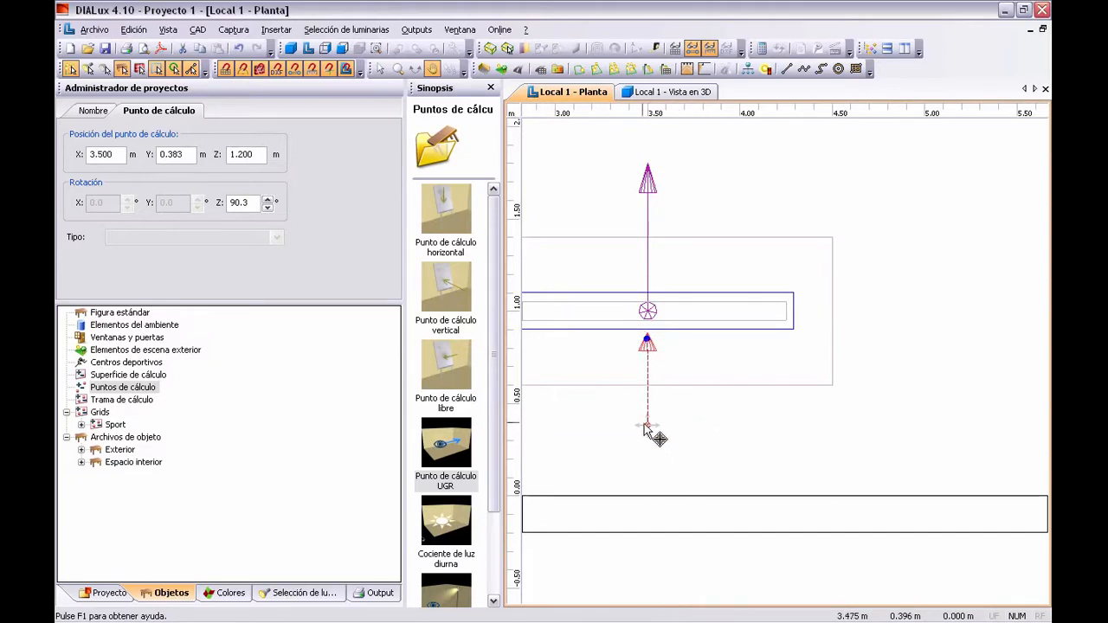
scroll(684, 418, "down", 1)
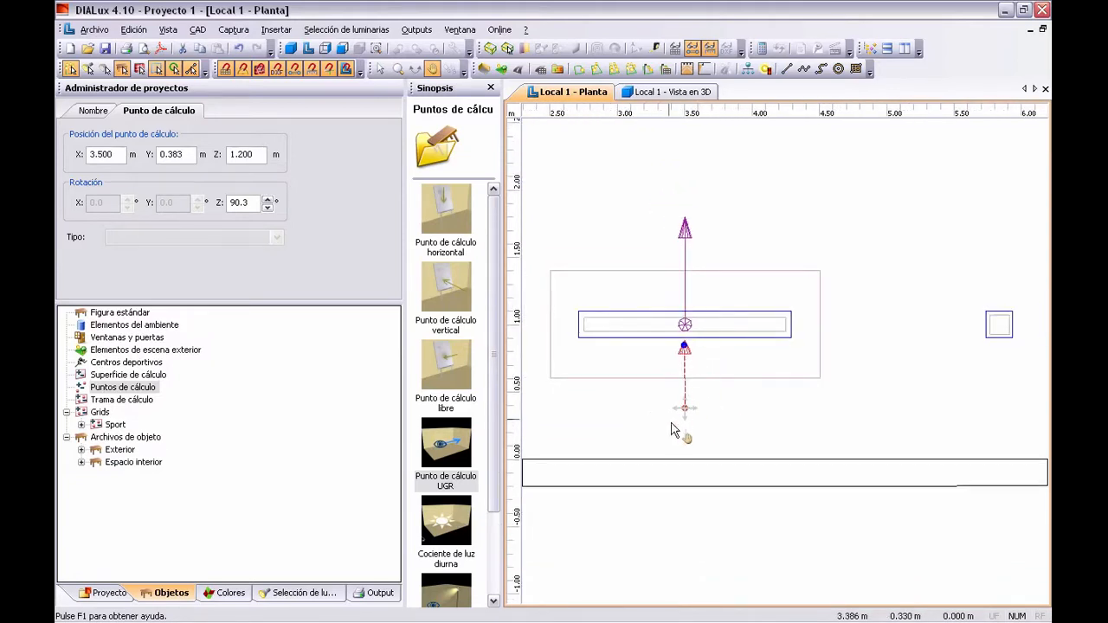
Examine the UGR calculation point's Z position, and its height and viewing direction relative to the calculation surfaces in the 3D view.
left_click(491, 88)
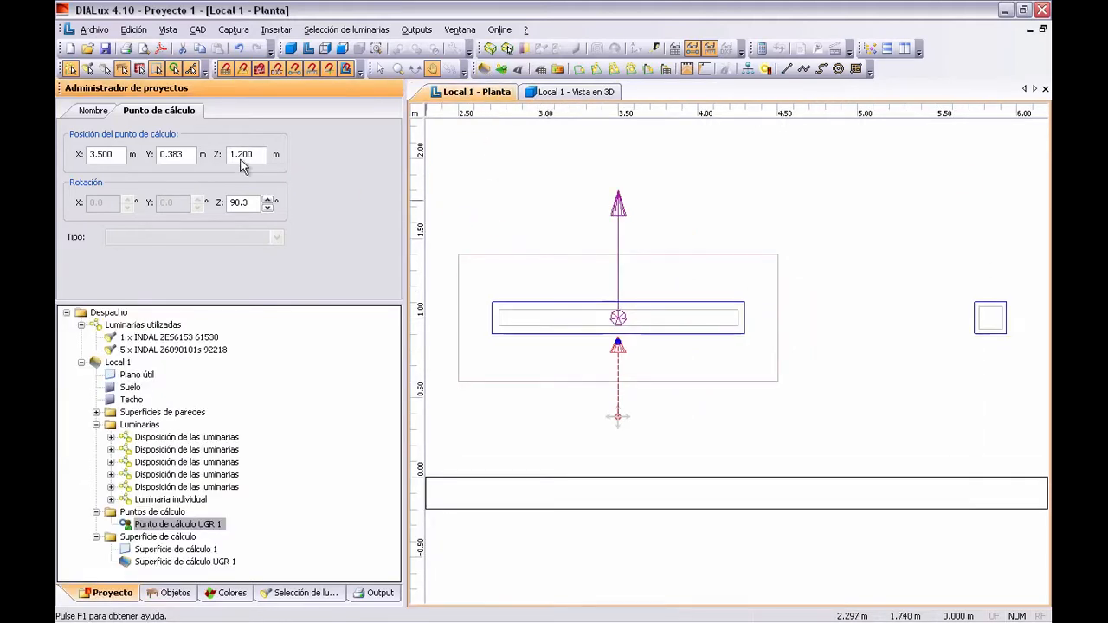
left_click_drag(263, 154, 224, 154)
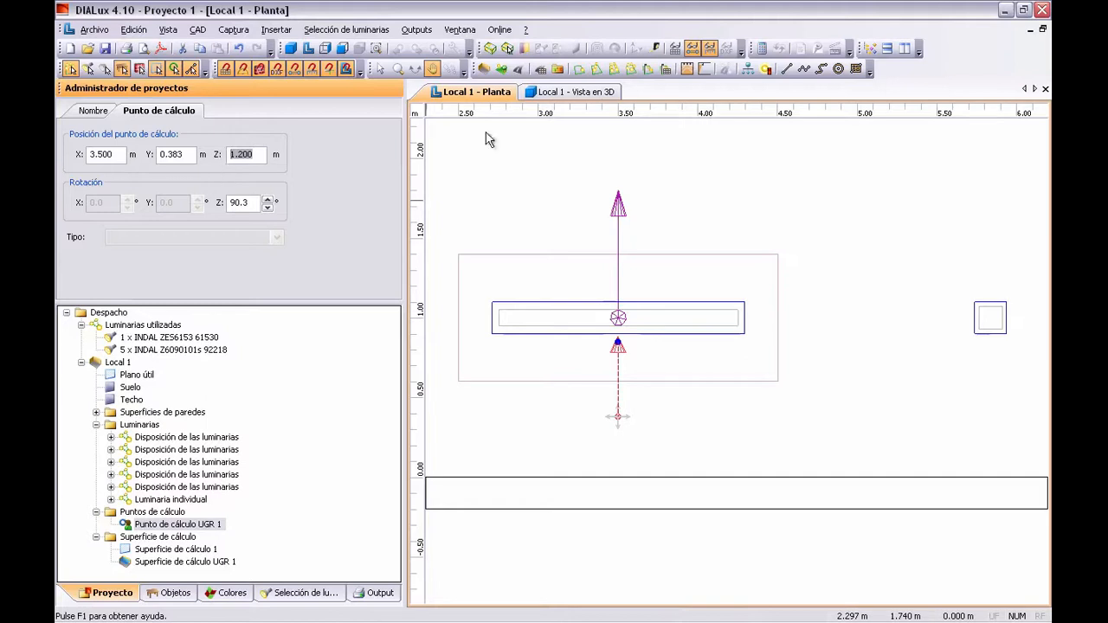
left_click(559, 93)
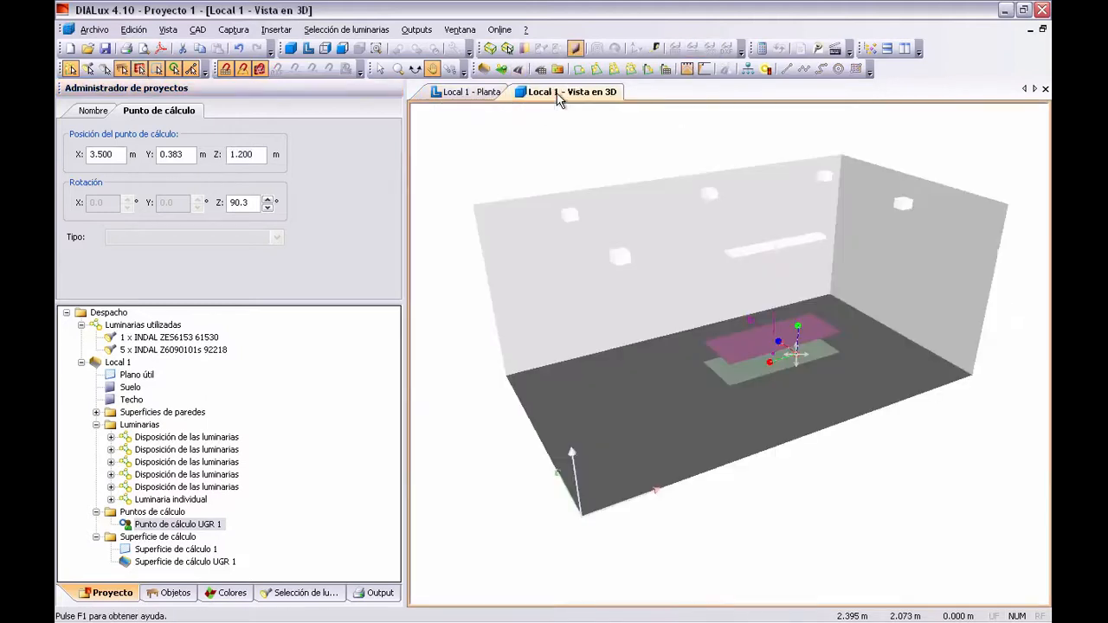
left_click_drag(691, 470, 700, 472)
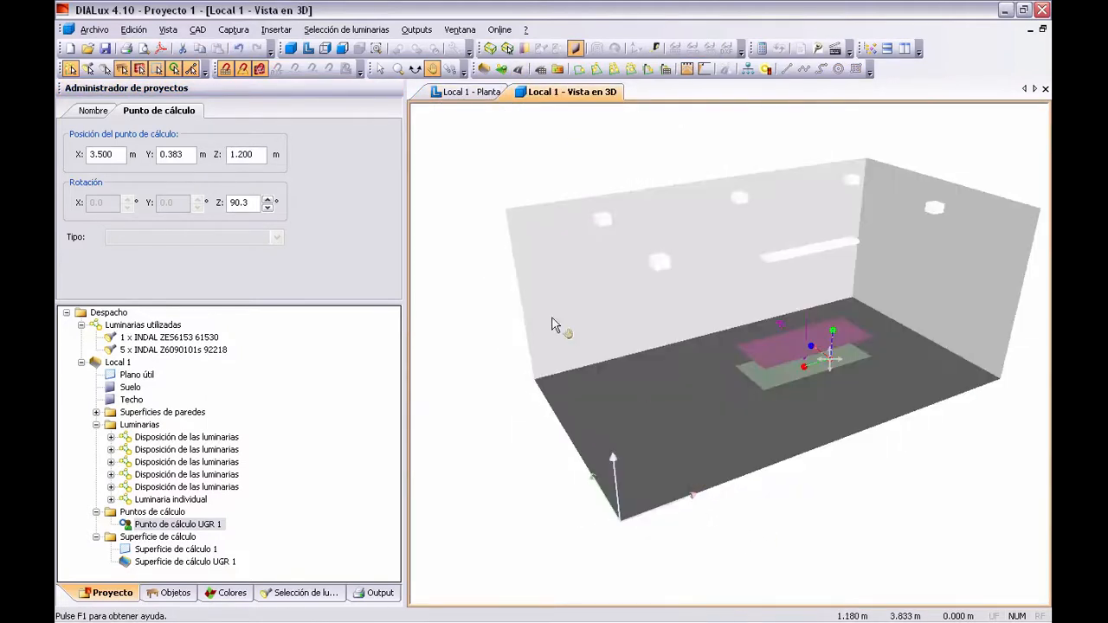
left_click(418, 72)
mouse_move(594, 388)
left_mouse_down()
mouse_move(656, 413)
mouse_move(710, 388)
mouse_move(799, 453)
mouse_move(817, 426)
mouse_move(825, 442)
mouse_move(853, 365)
mouse_move(848, 409)
mouse_move(787, 410)
mouse_move(922, 411)
left_mouse_up()
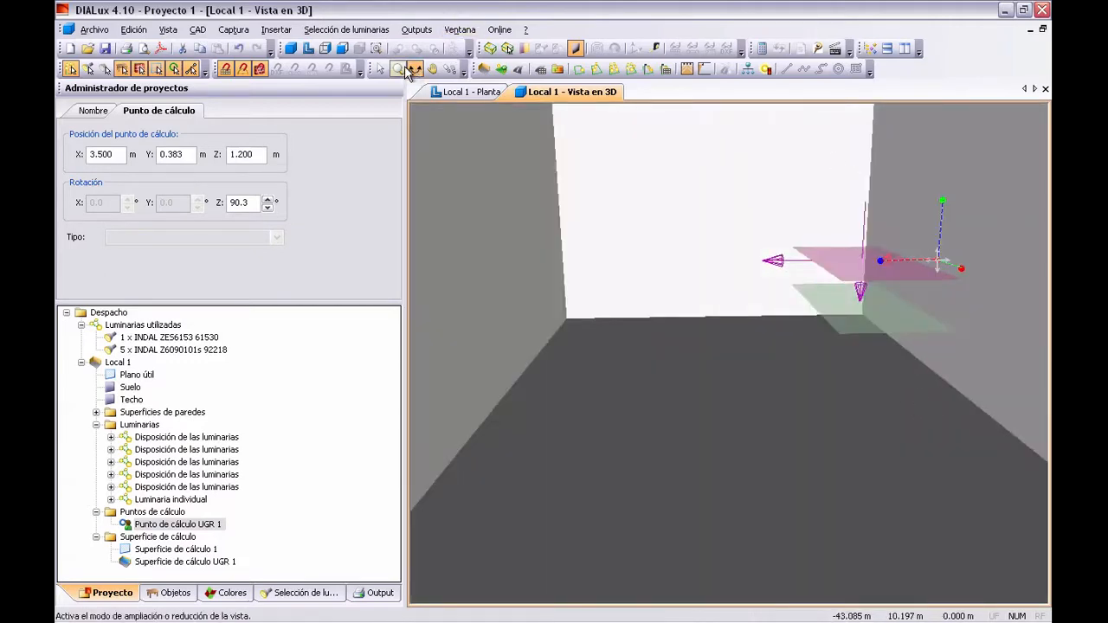
left_click(432, 68)
left_click_drag(896, 470, 723, 459)
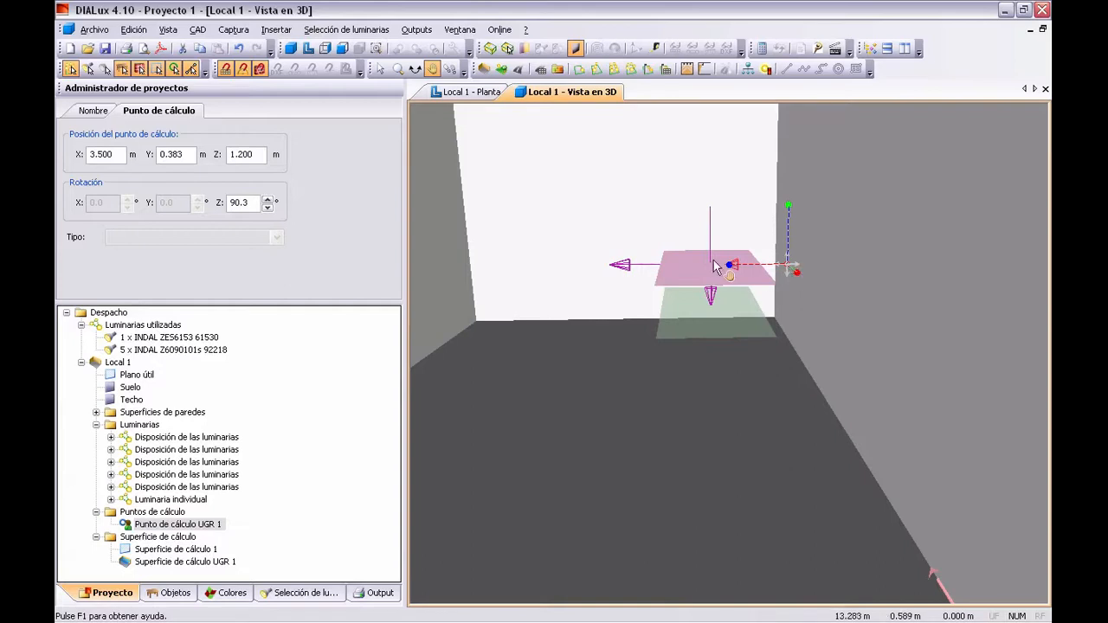
Return to the floor plan and review the calculation point types available in the object library.
left_click(474, 92)
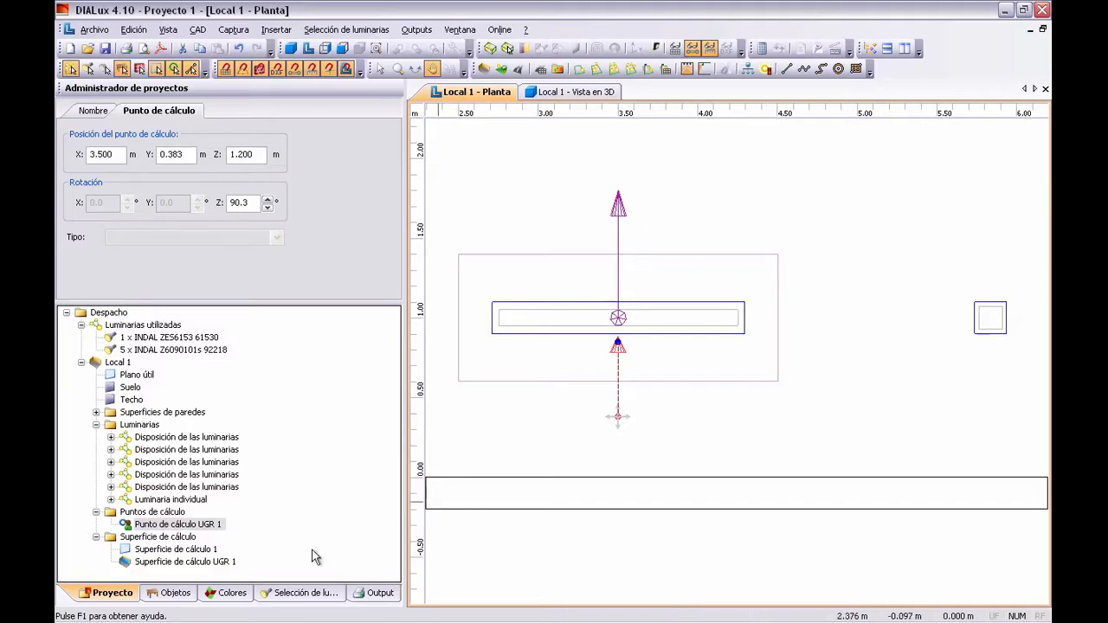
left_click(177, 596)
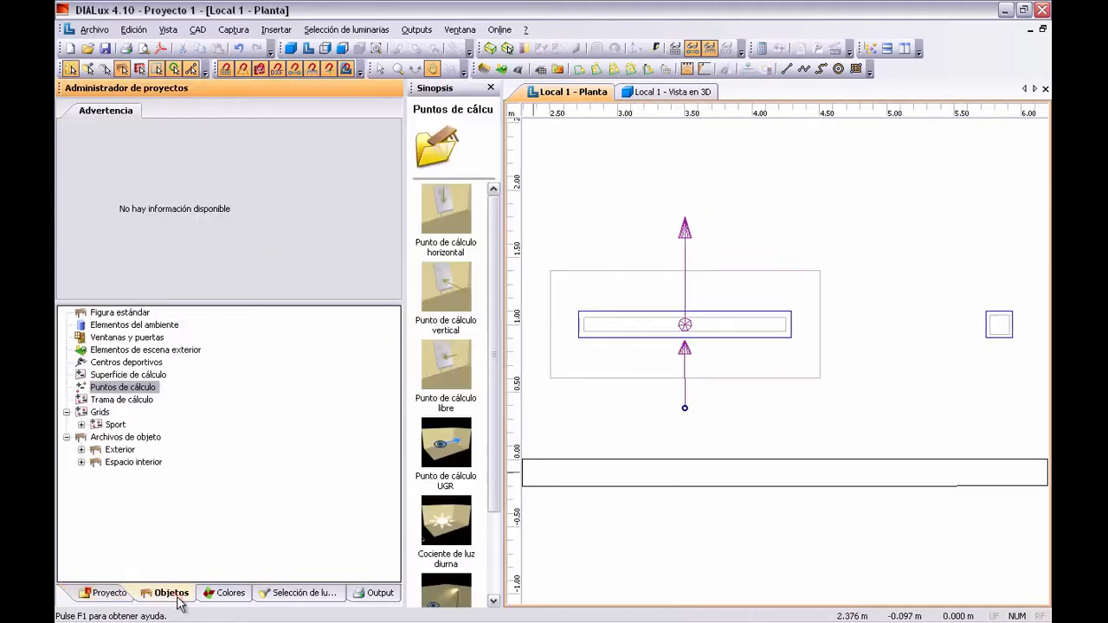
left_click(113, 599)
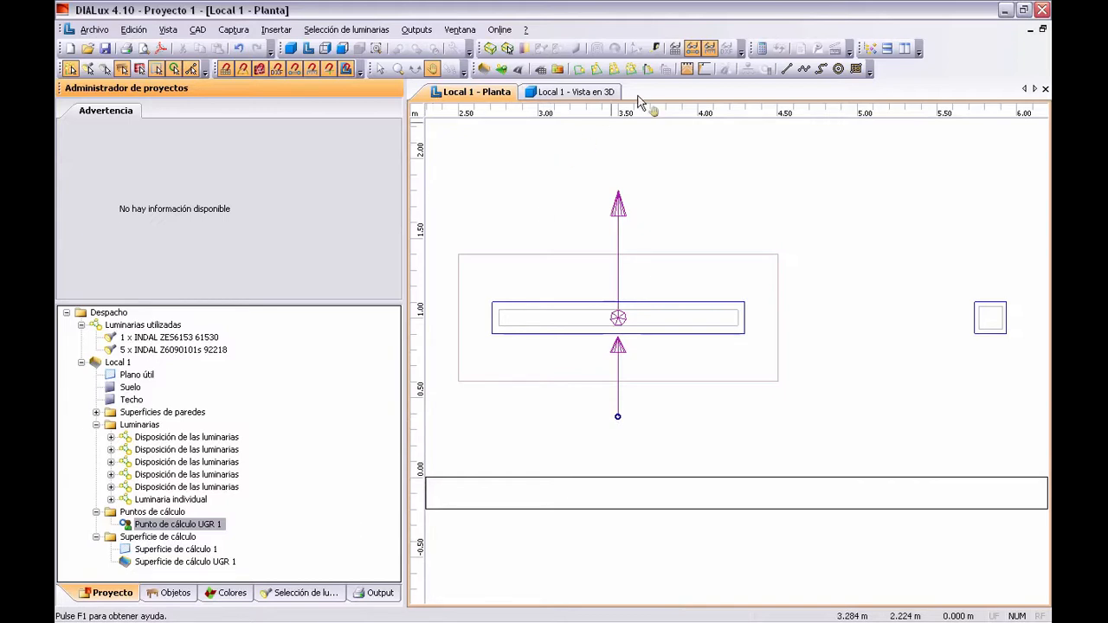
Calculate the Local 1 scene with objects included, using the standard (Estándar) calculation option.
left_click(763, 48)
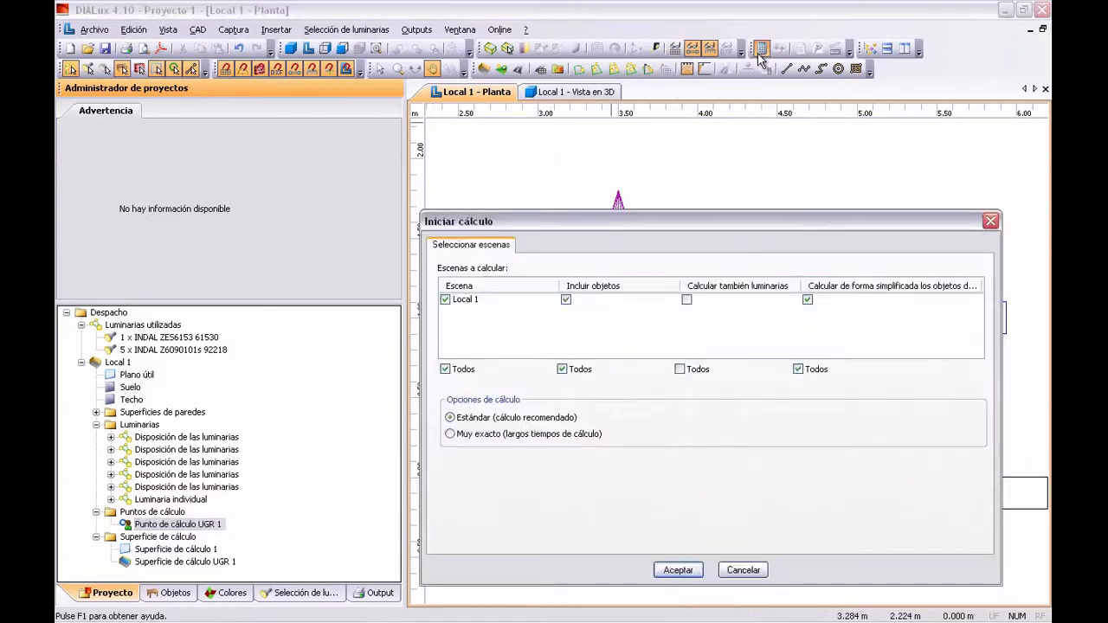
left_click(665, 570)
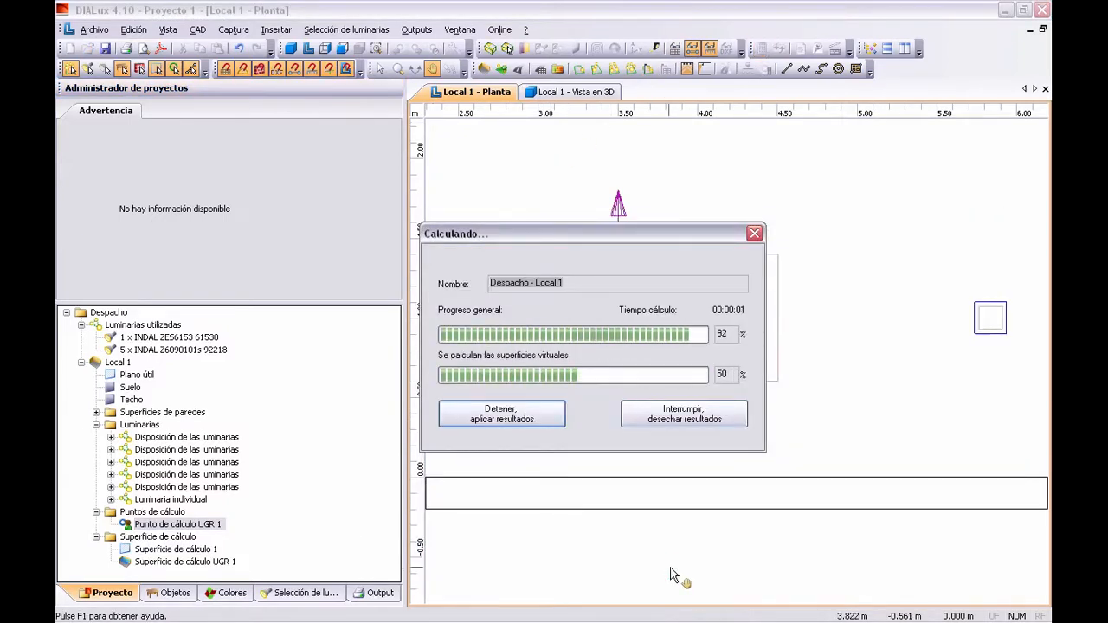
scroll(637, 462, "down", 4)
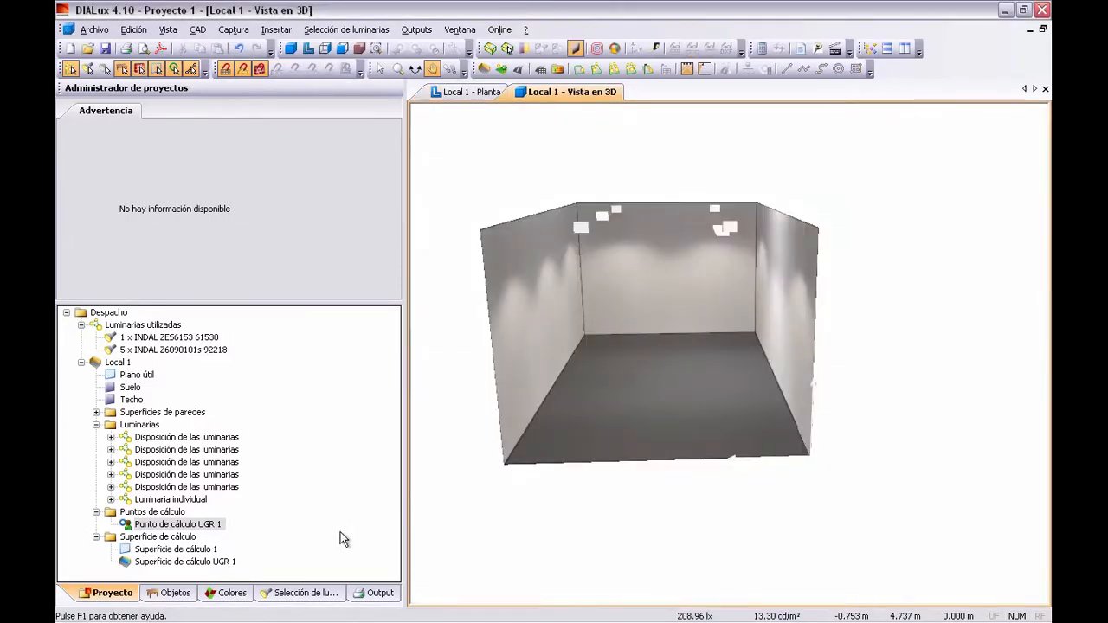
Open the "Observador UGR (sumario de resultados)" output for Local 1 to check the UGR calculation point's result.
left_click(379, 593)
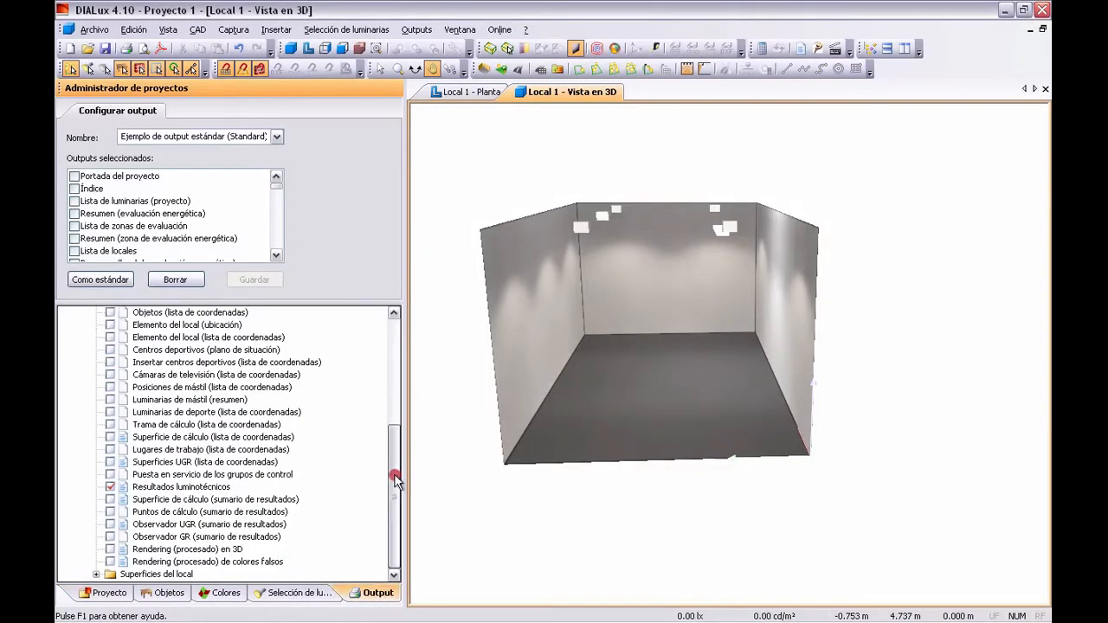
left_click_drag(395, 479, 396, 512)
left_click(118, 387)
left_click(199, 524)
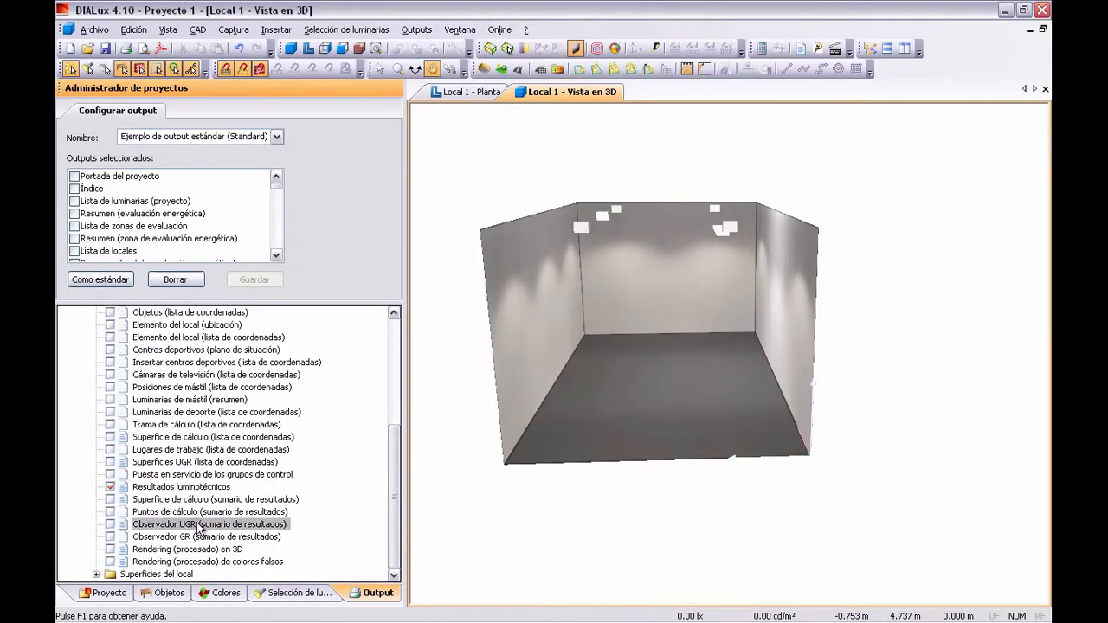
double_click(153, 526)
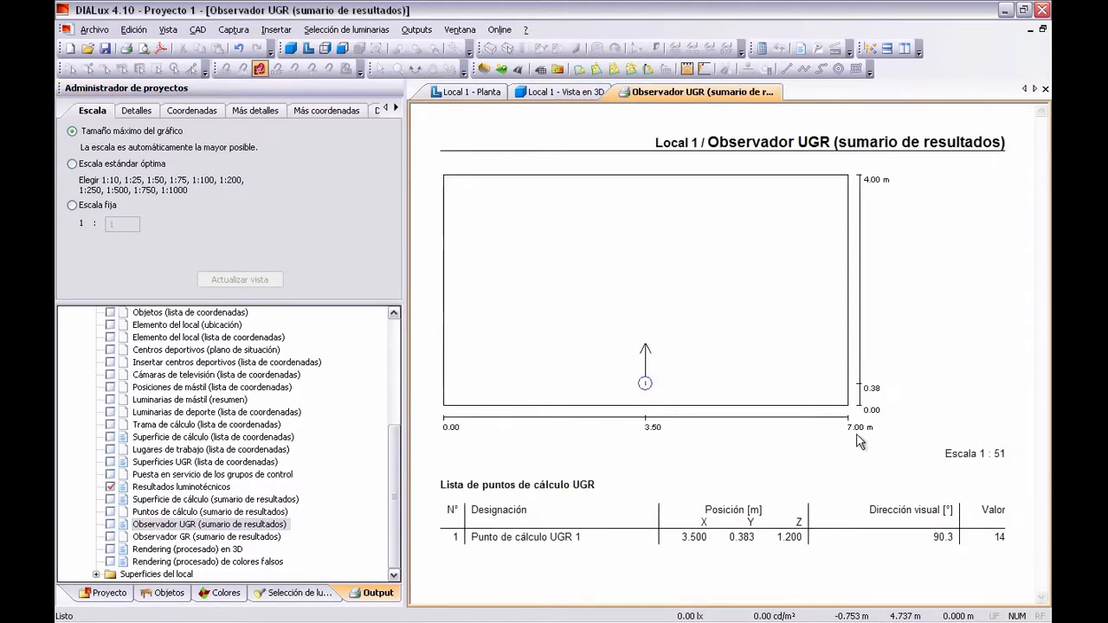